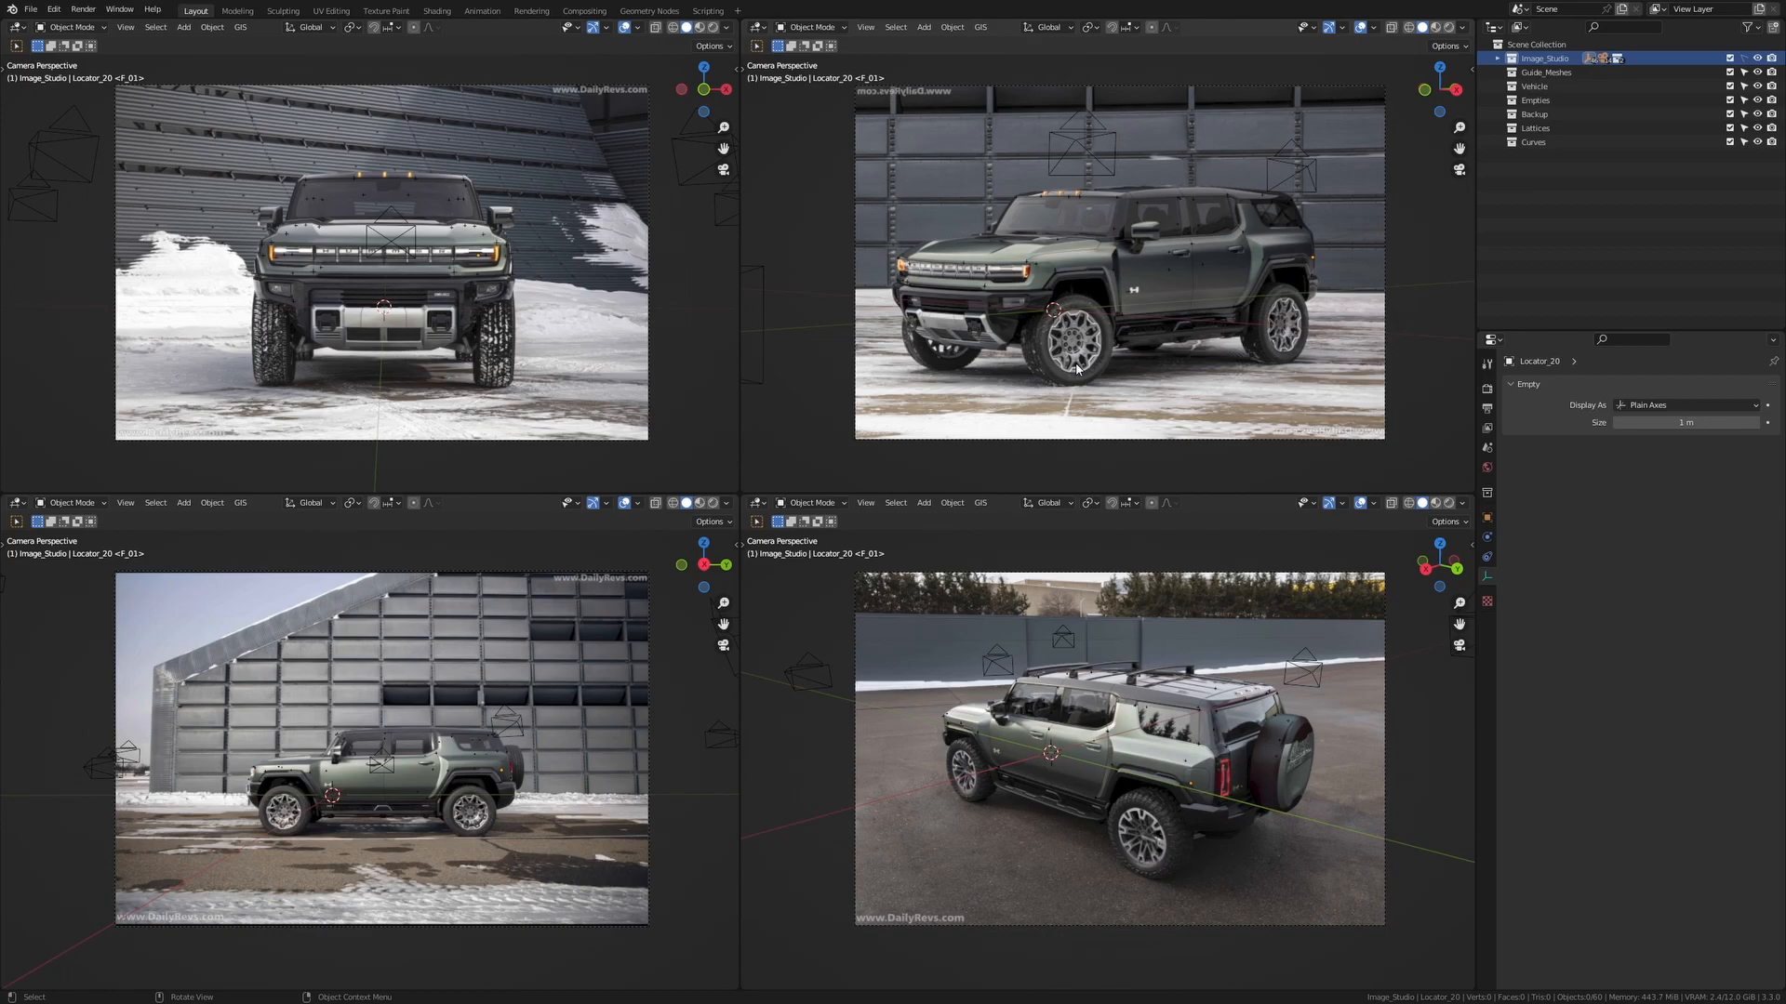
Examine the vehicle's doors, side windows, roofline and rear quarter in the front three-quarter reference view
{"action": "scroll", "coordinate": [1076, 369], "scroll_direction": "up", "scroll_amount": 4}
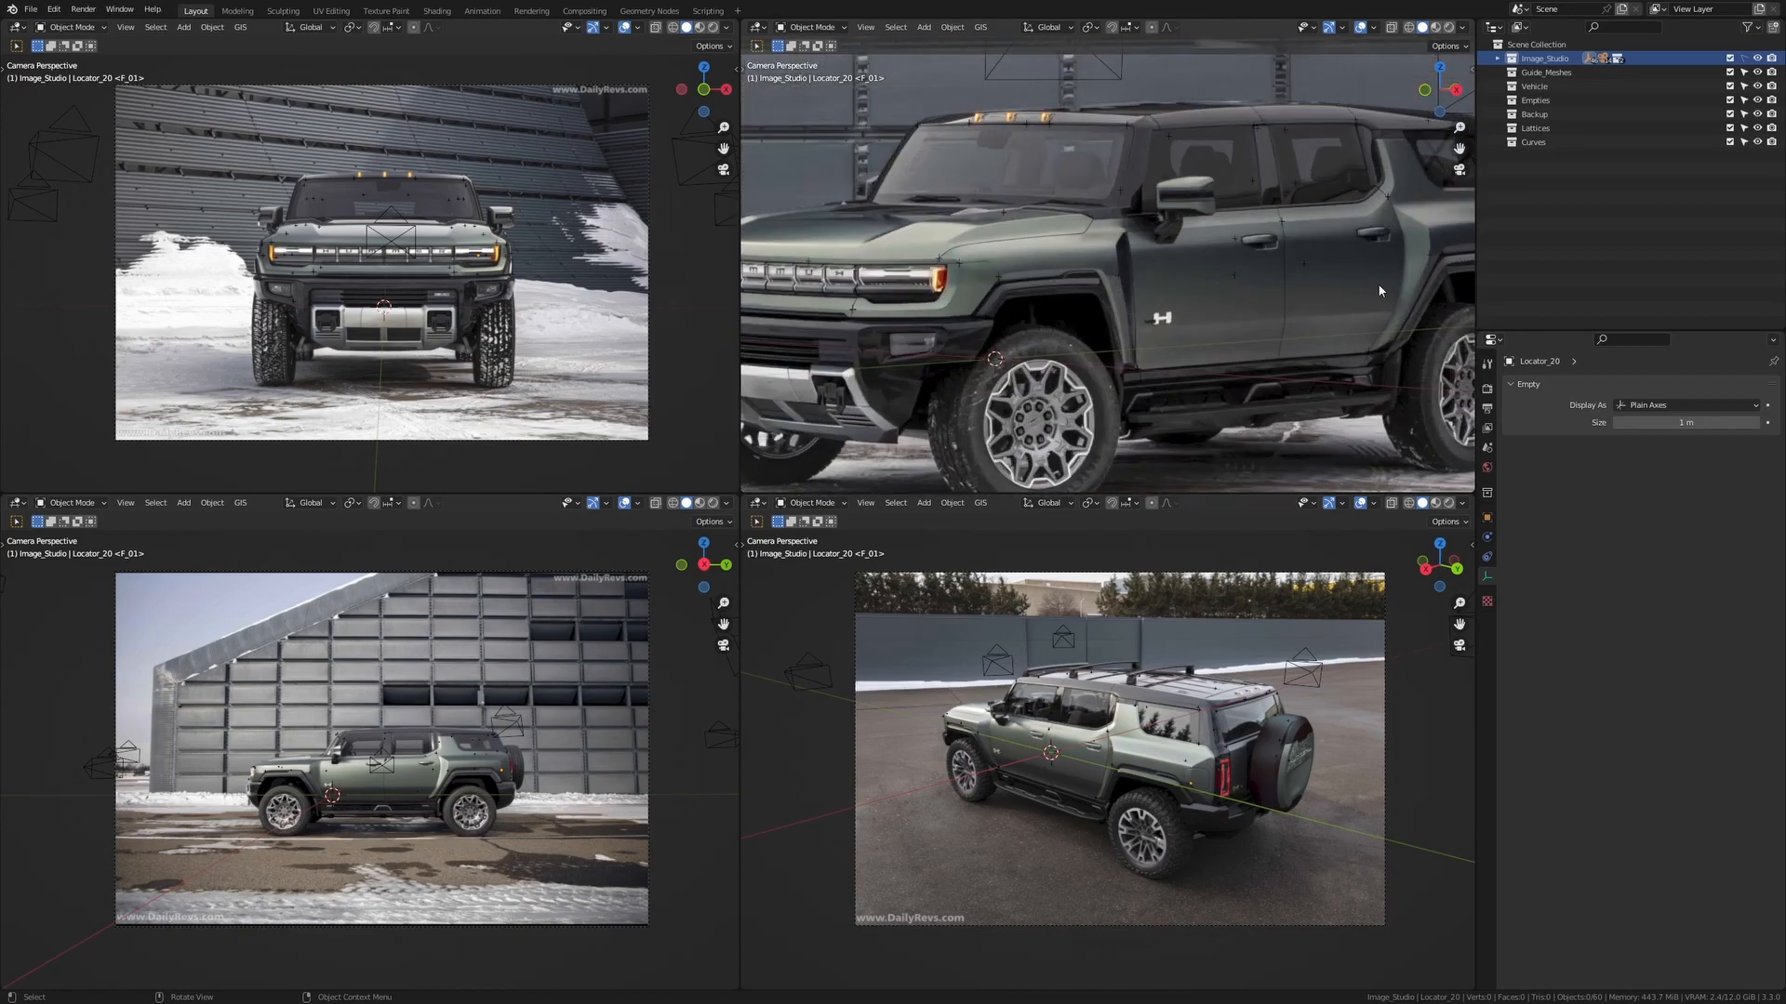
{"action": "scroll", "coordinate": [1265, 344], "scroll_direction": "up", "scroll_amount": 2}
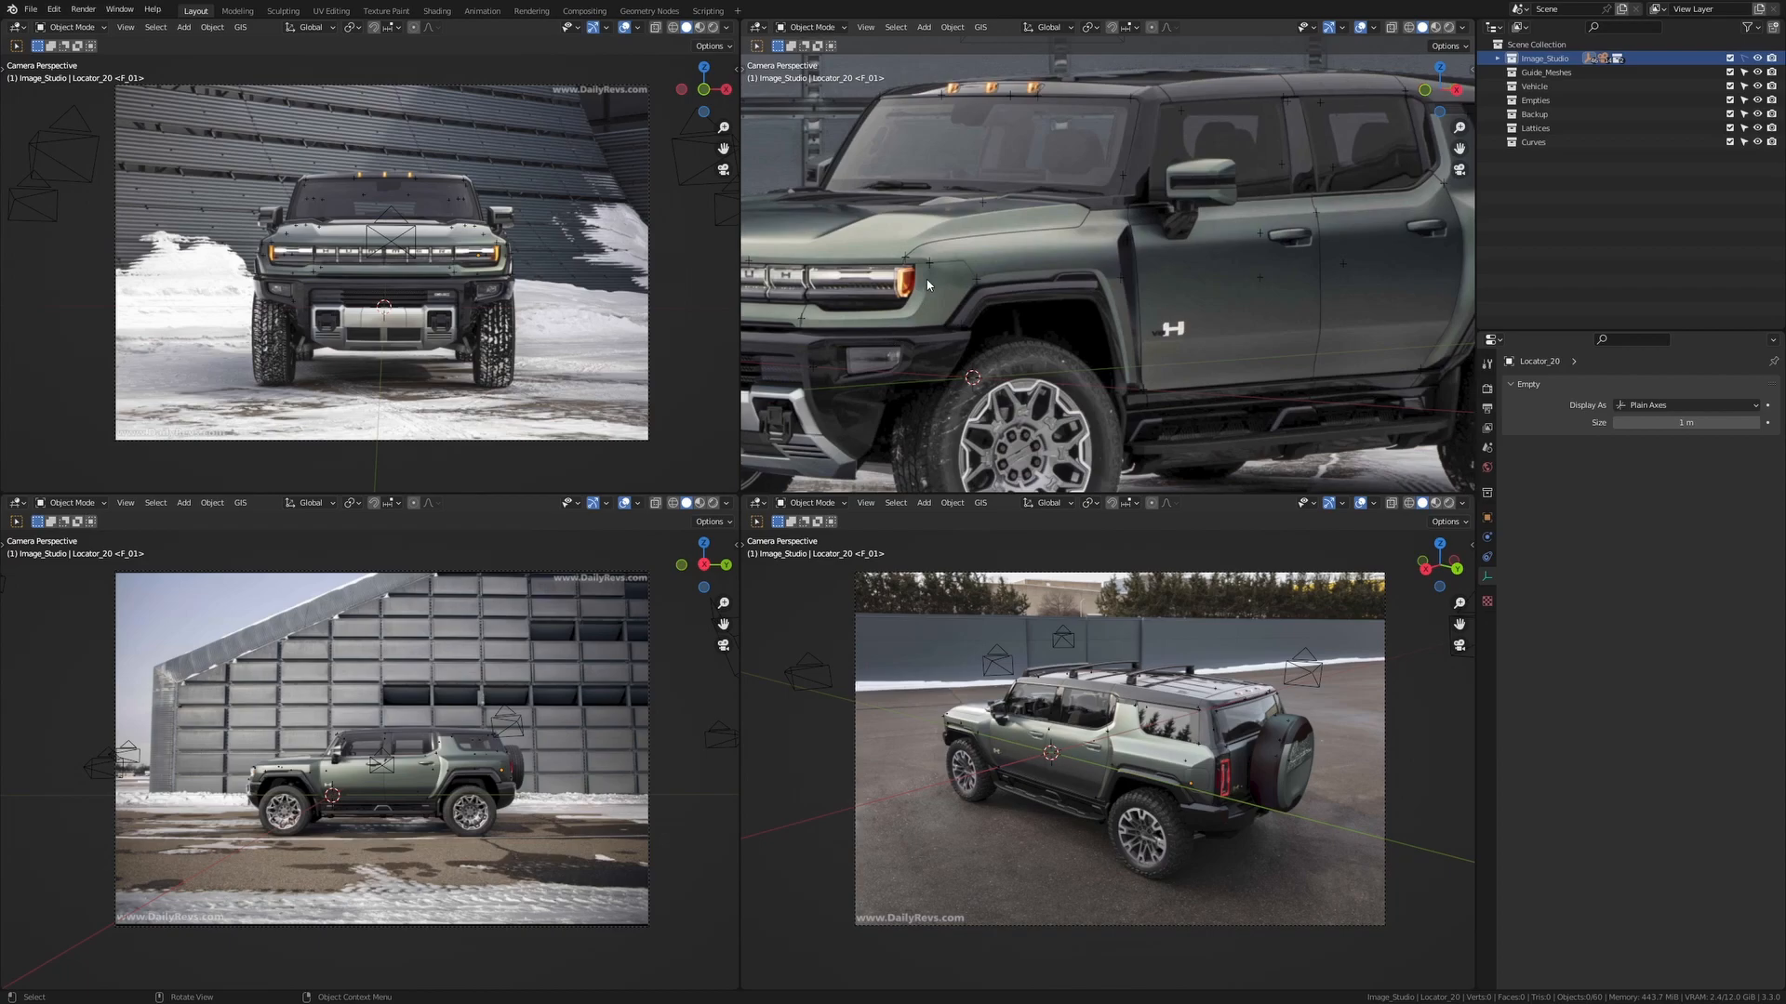
{"action": "middle_click_drag", "start_coordinate": [1208, 309], "coordinate": [1072, 307], "text": "shift"}
{"action": "scroll", "coordinate": [1072, 307], "scroll_direction": "up", "scroll_amount": 2}
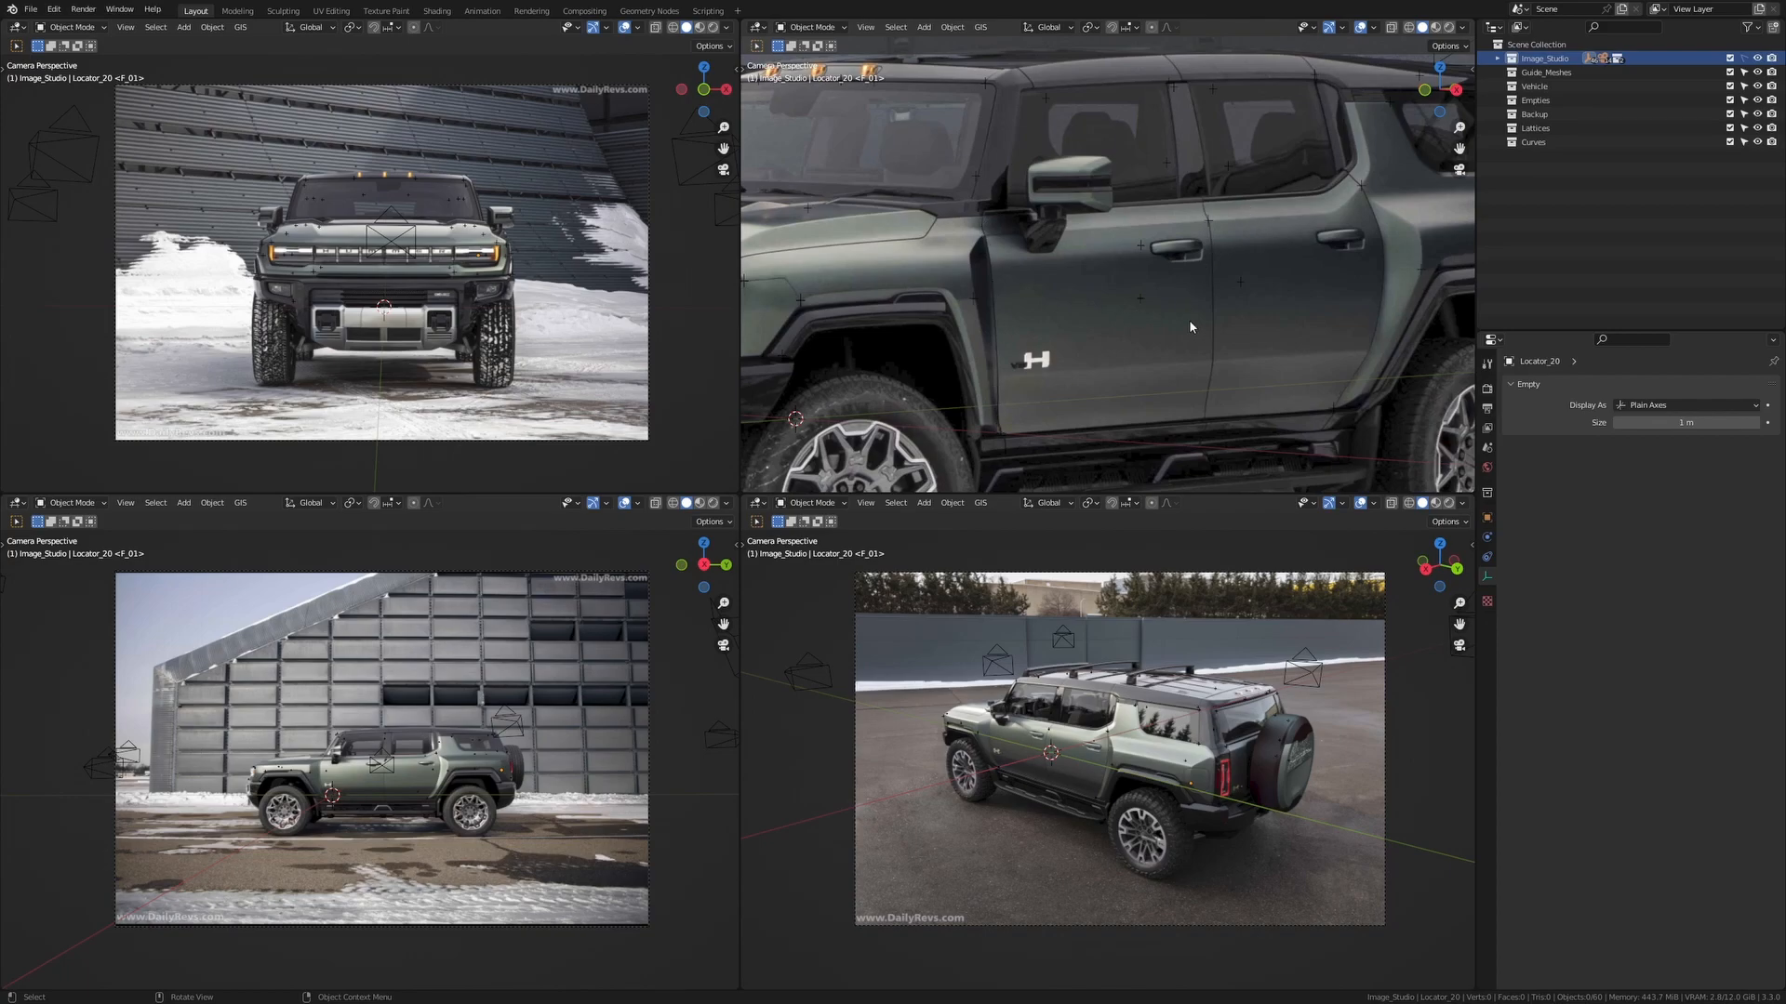
{"action": "middle_click_drag", "start_coordinate": [1226, 301], "coordinate": [955, 274], "text": "shift"}
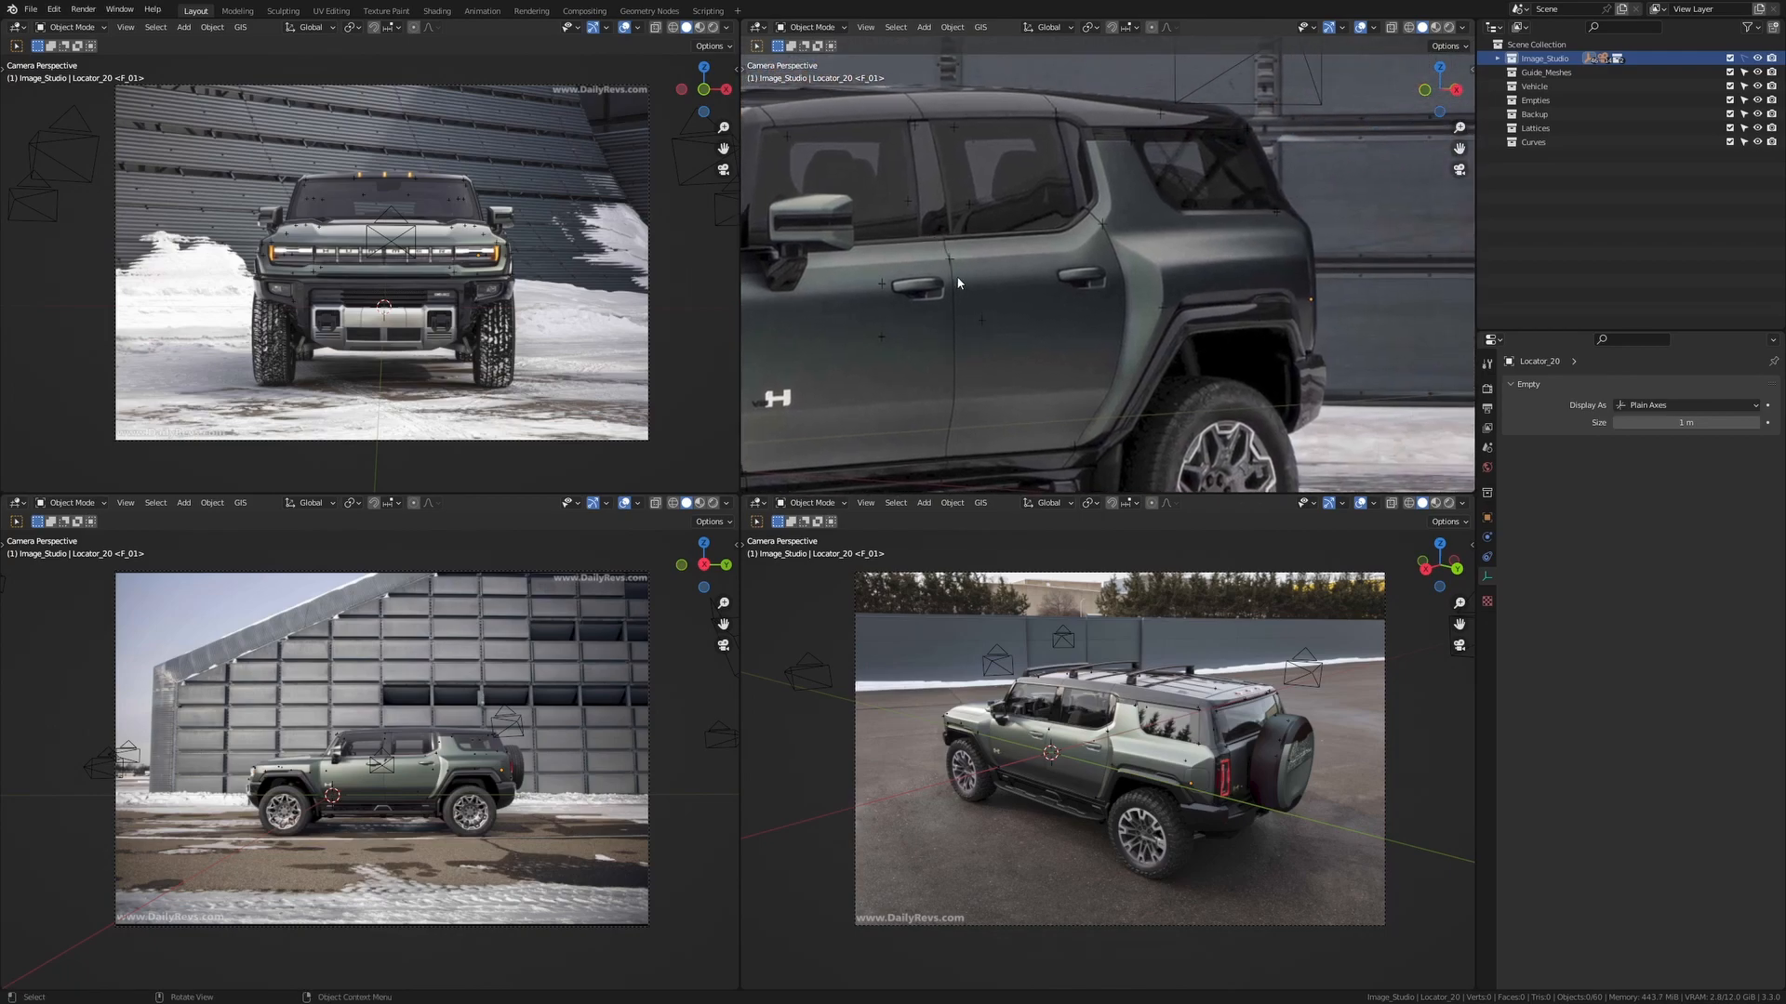
{"action": "middle_click_drag", "start_coordinate": [1051, 405], "coordinate": [1140, 413], "text": "shift"}
{"action": "mouse_move", "coordinate": [970, 217]}
{"action": "middle_mouse_down", "text": "shift"}
{"action": "mouse_move", "coordinate": [1125, 199]}
{"action": "mouse_move", "coordinate": [1006, 261]}
{"action": "middle_mouse_up", "text": "shift"}
{"action": "scroll", "coordinate": [1132, 224], "scroll_direction": "down", "scroll_amount": 2}
{"action": "scroll", "coordinate": [1123, 234], "scroll_direction": "up", "scroll_amount": 2}
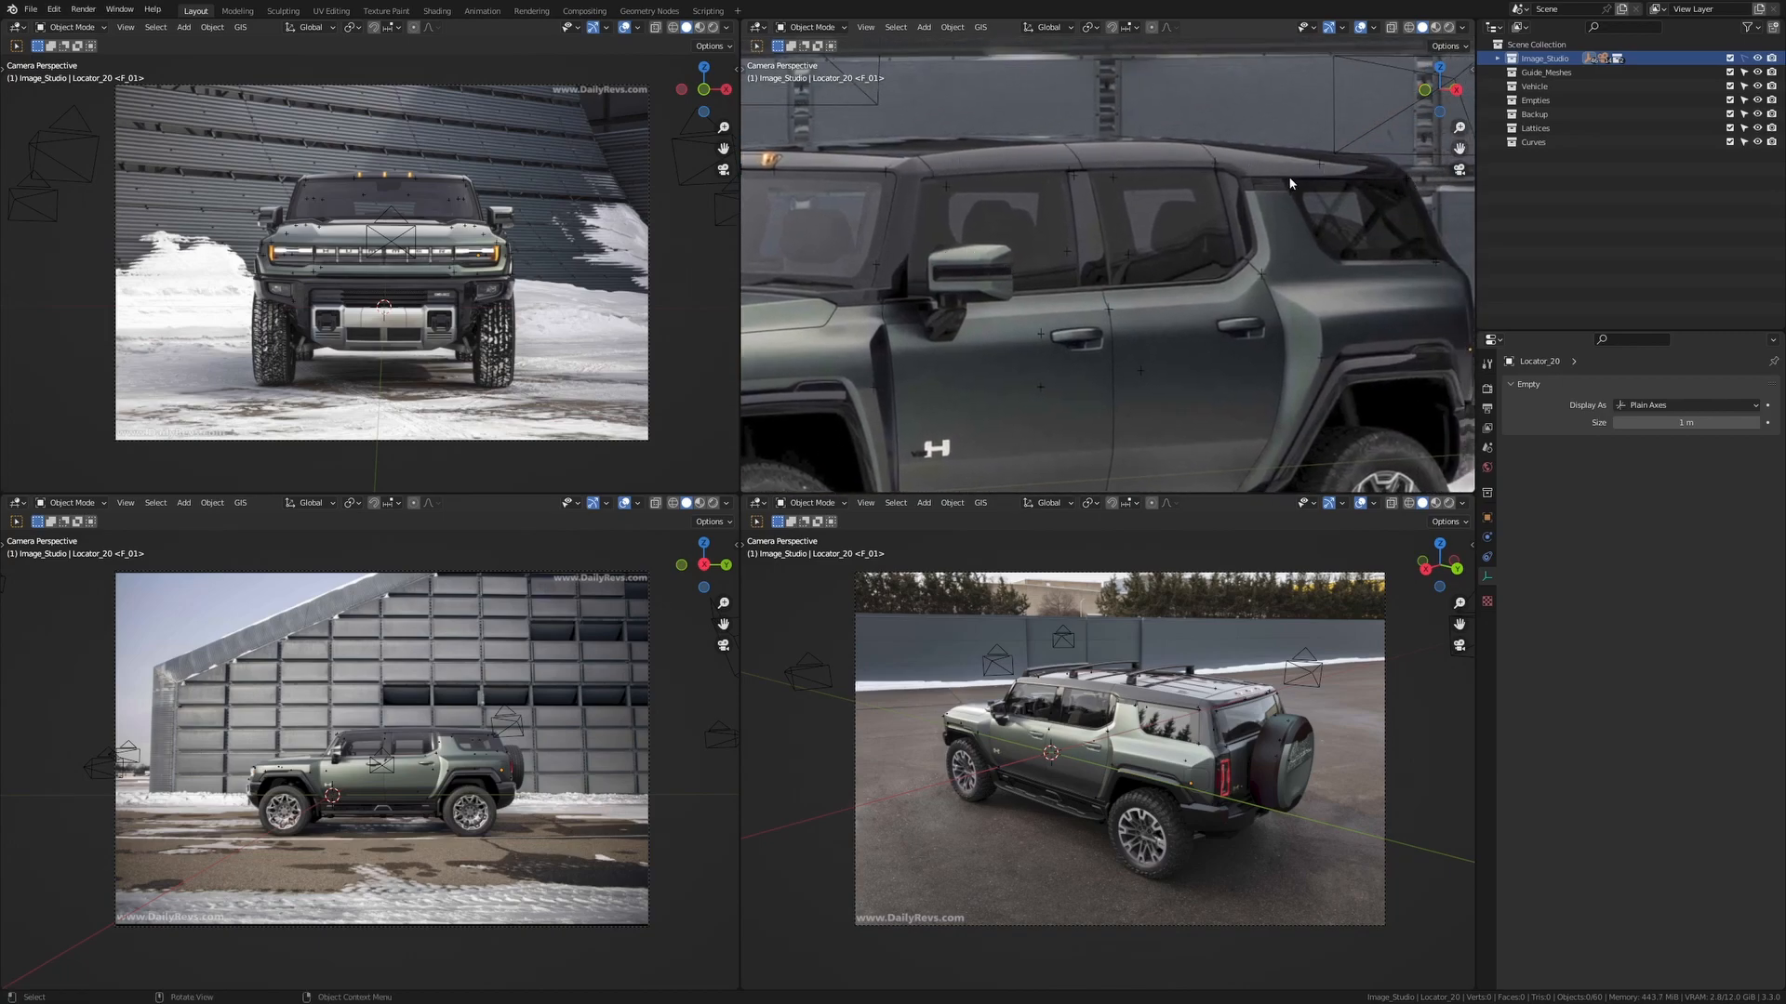
{"action": "scroll", "coordinate": [1191, 243], "scroll_direction": "down", "scroll_amount": 1}
{"action": "middle_click_drag", "start_coordinate": [920, 356], "coordinate": [1033, 303], "text": "shift"}
{"action": "scroll", "coordinate": [1032, 304], "scroll_direction": "down", "scroll_amount": 1}
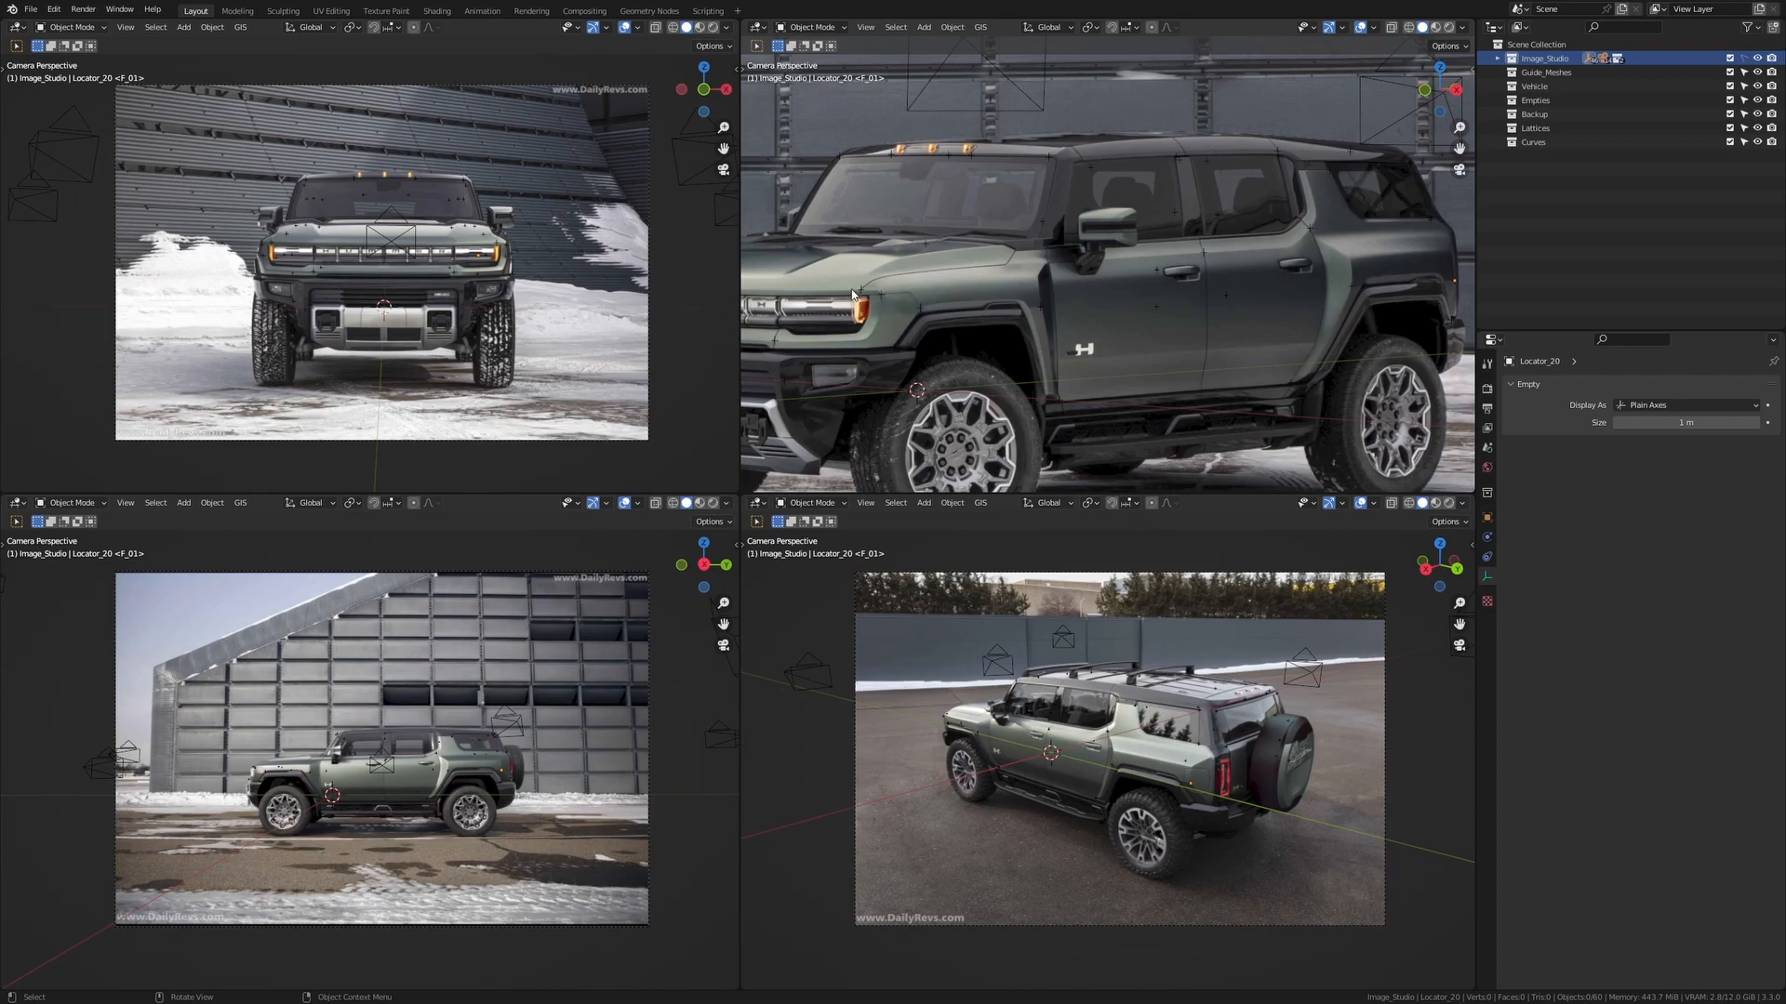
Compare the roof edge and windshield area with the hood and headlight surfaces in the front three-quarter reference view
{"action": "scroll", "coordinate": [1062, 223], "scroll_direction": "up", "scroll_amount": 4}
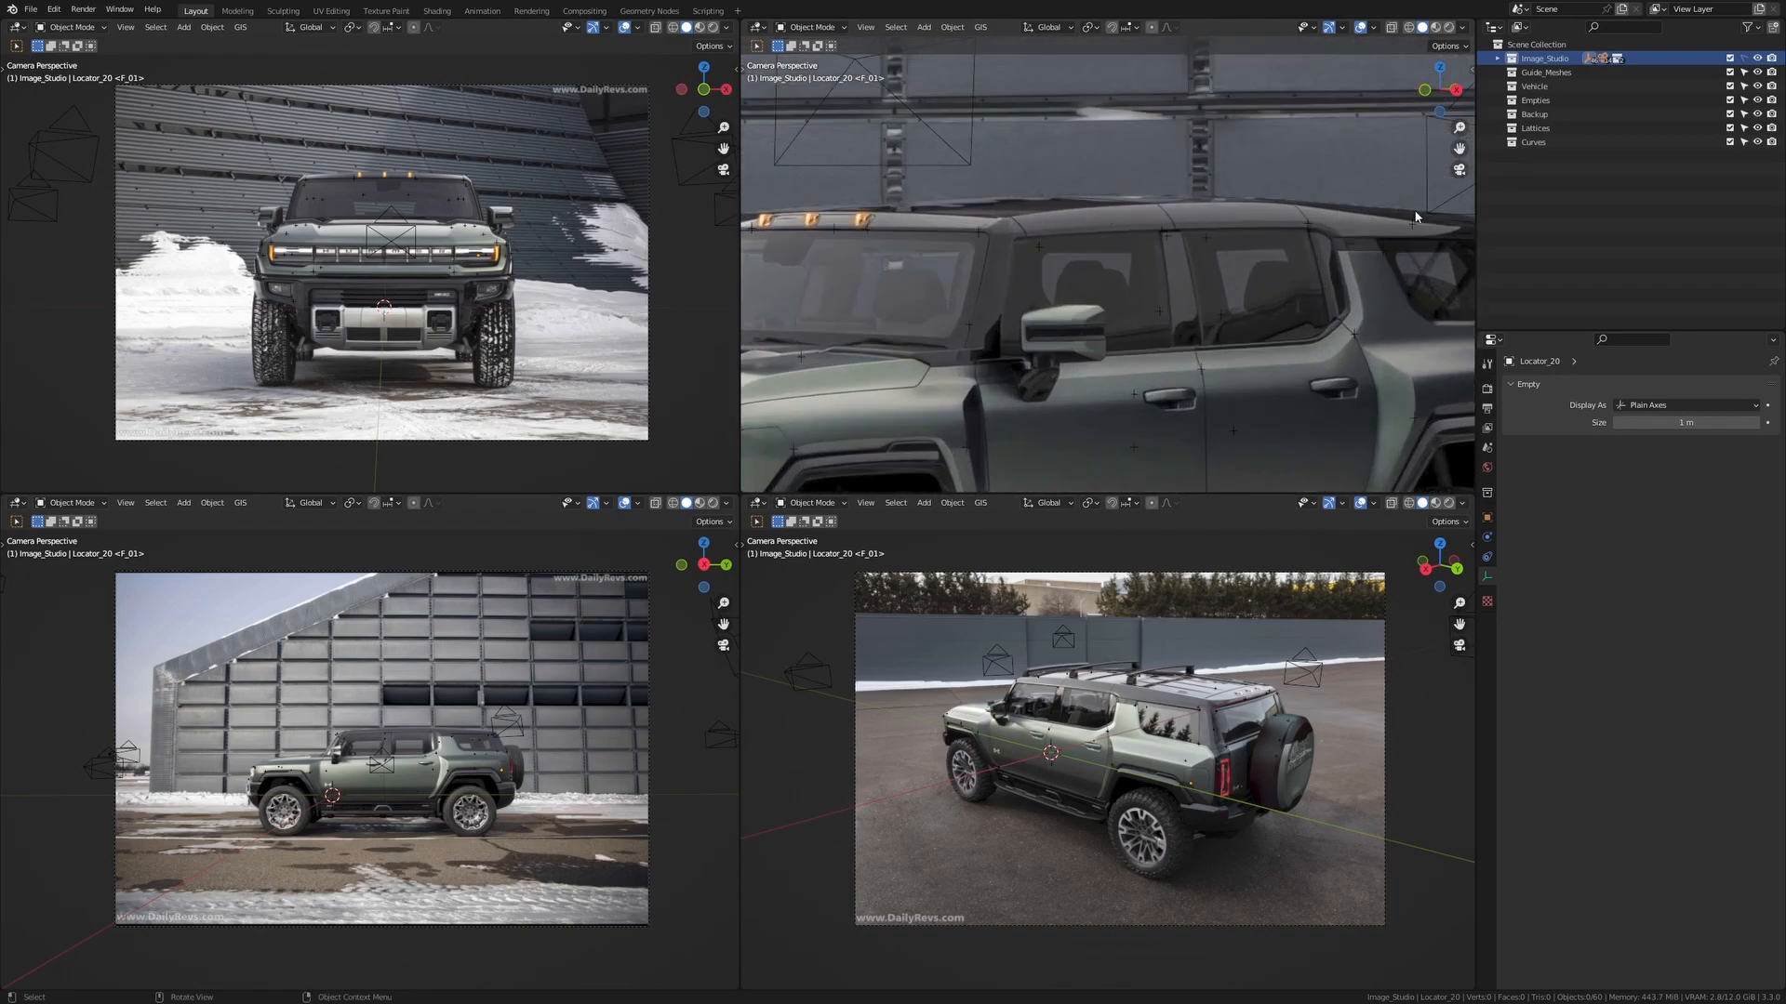
{"action": "scroll", "coordinate": [890, 223], "scroll_direction": "down", "scroll_amount": 2}
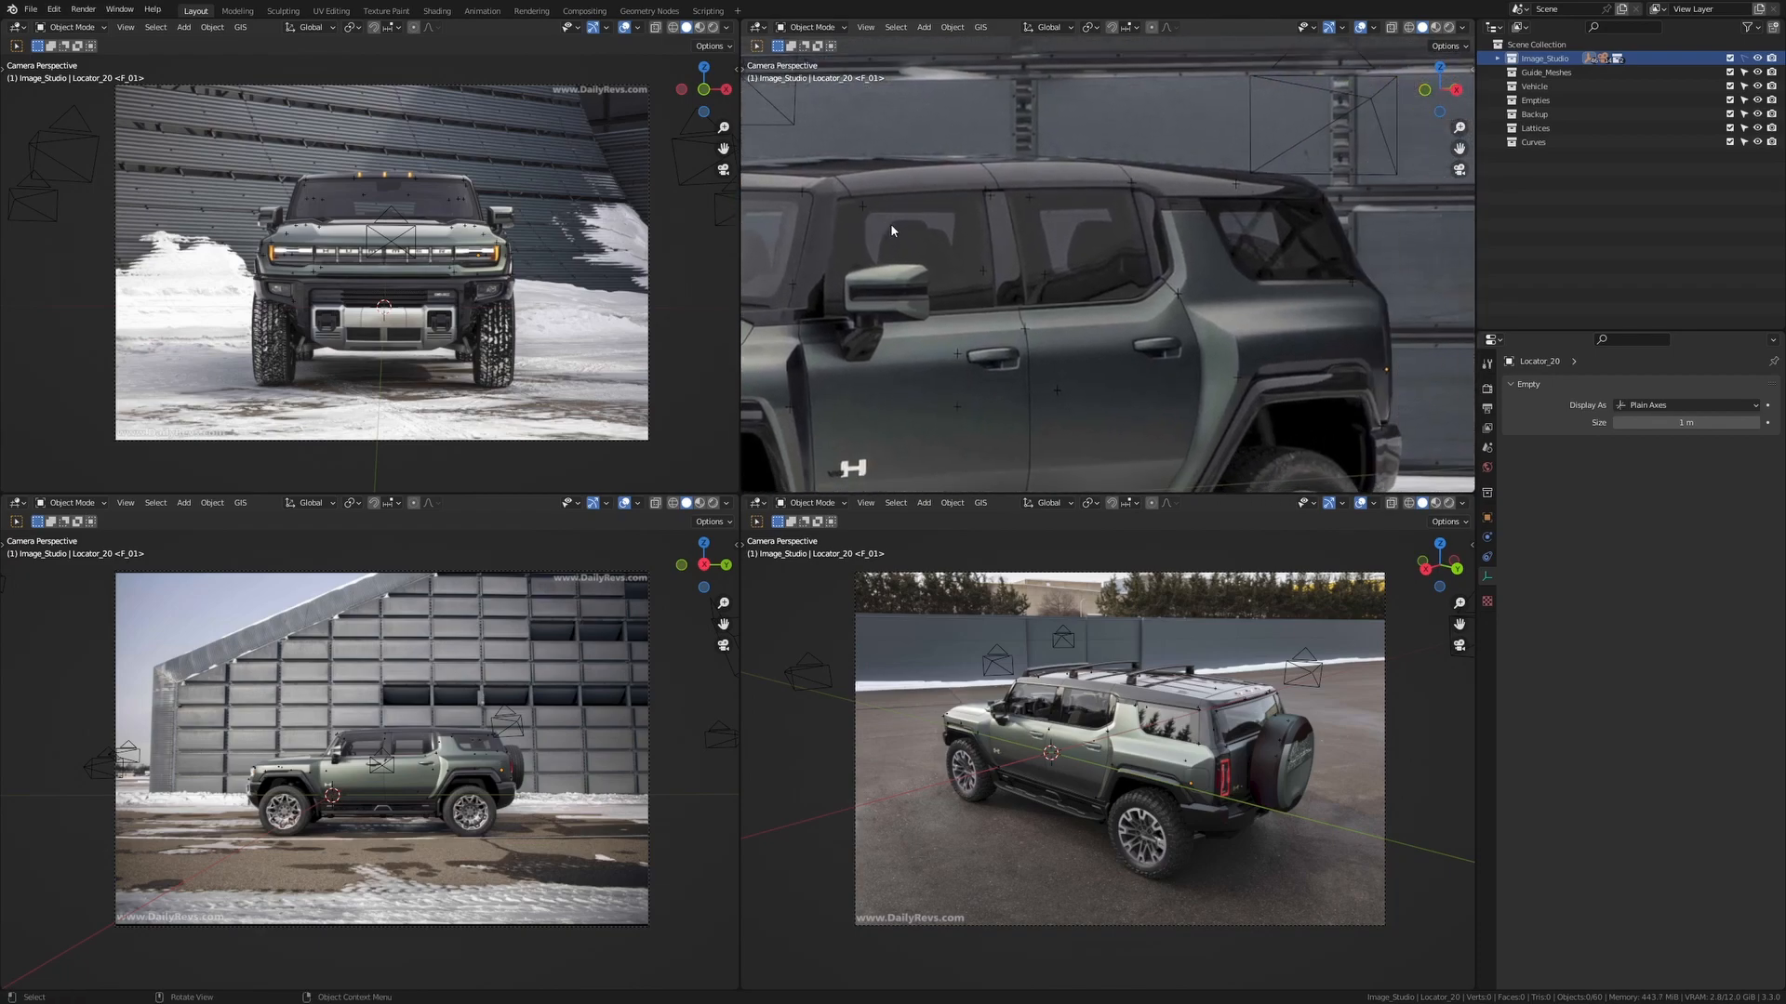
{"action": "scroll", "coordinate": [912, 262], "scroll_direction": "down", "scroll_amount": 1}
{"action": "scroll", "coordinate": [1024, 212], "scroll_direction": "down", "scroll_amount": 2}
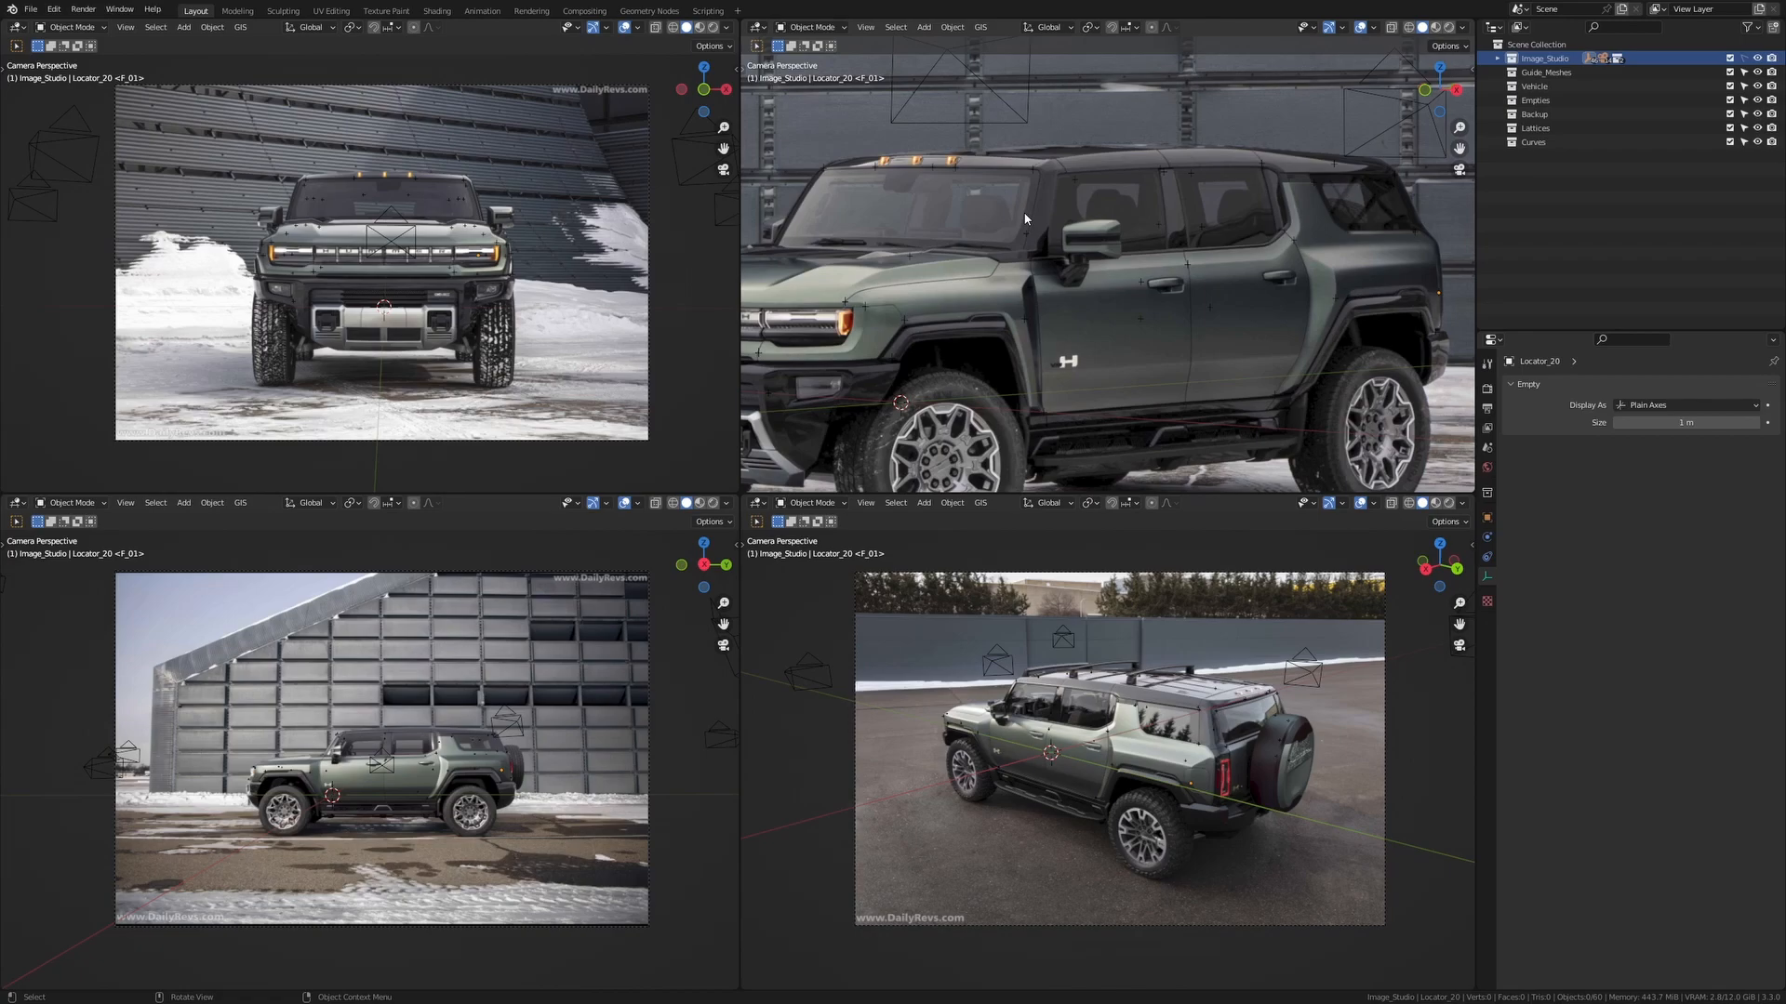
{"action": "scroll", "coordinate": [1088, 339], "scroll_direction": "down", "scroll_amount": 2}
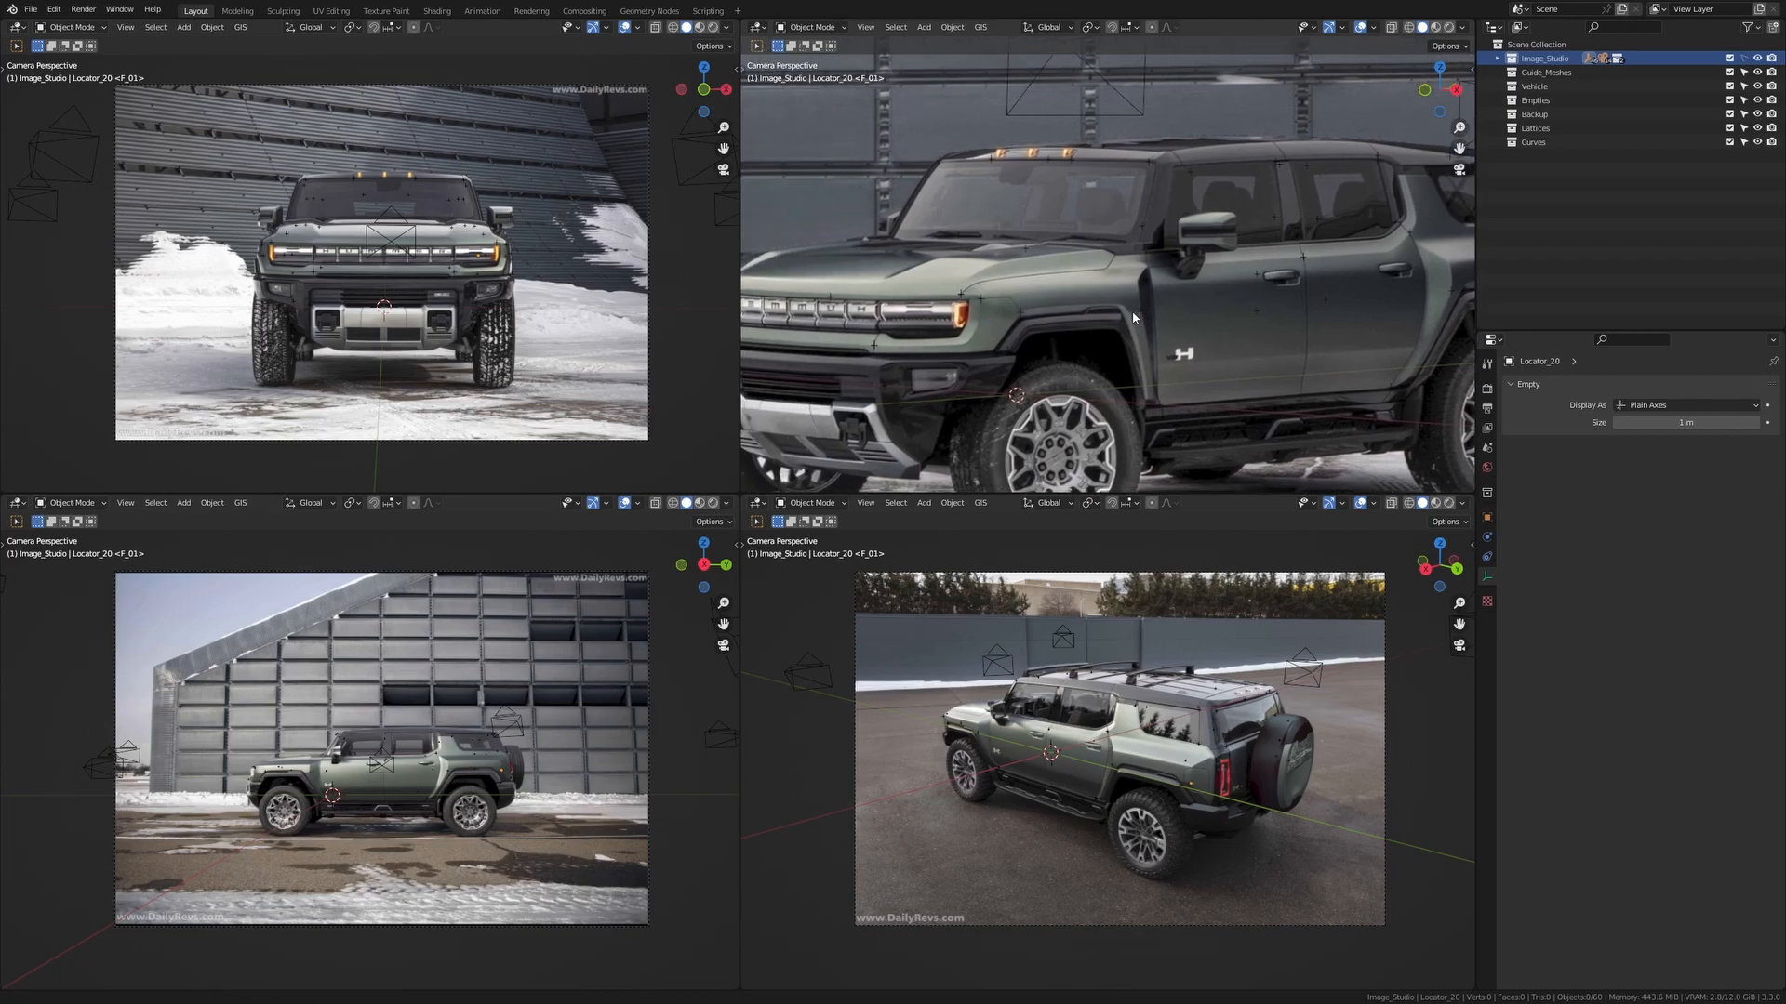
{"action": "scroll", "coordinate": [1247, 275], "scroll_direction": "down", "scroll_amount": 3}
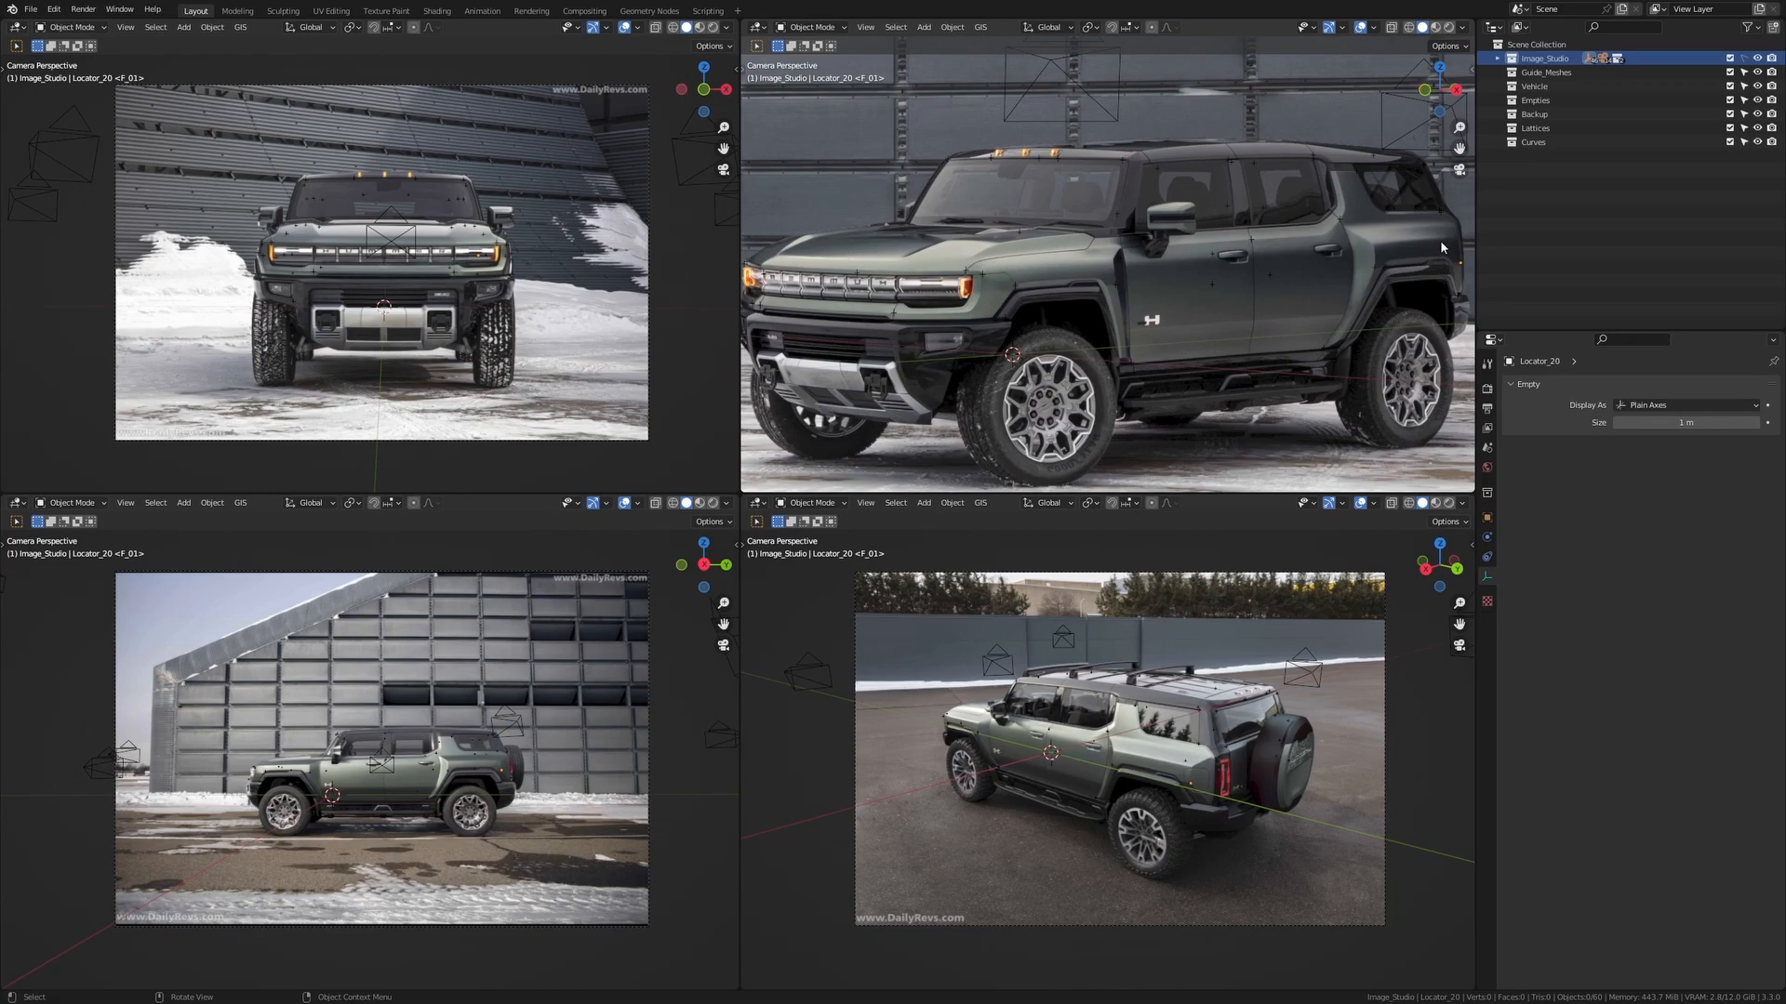
{"action": "scroll", "coordinate": [1197, 254], "scroll_direction": "up", "scroll_amount": 2}
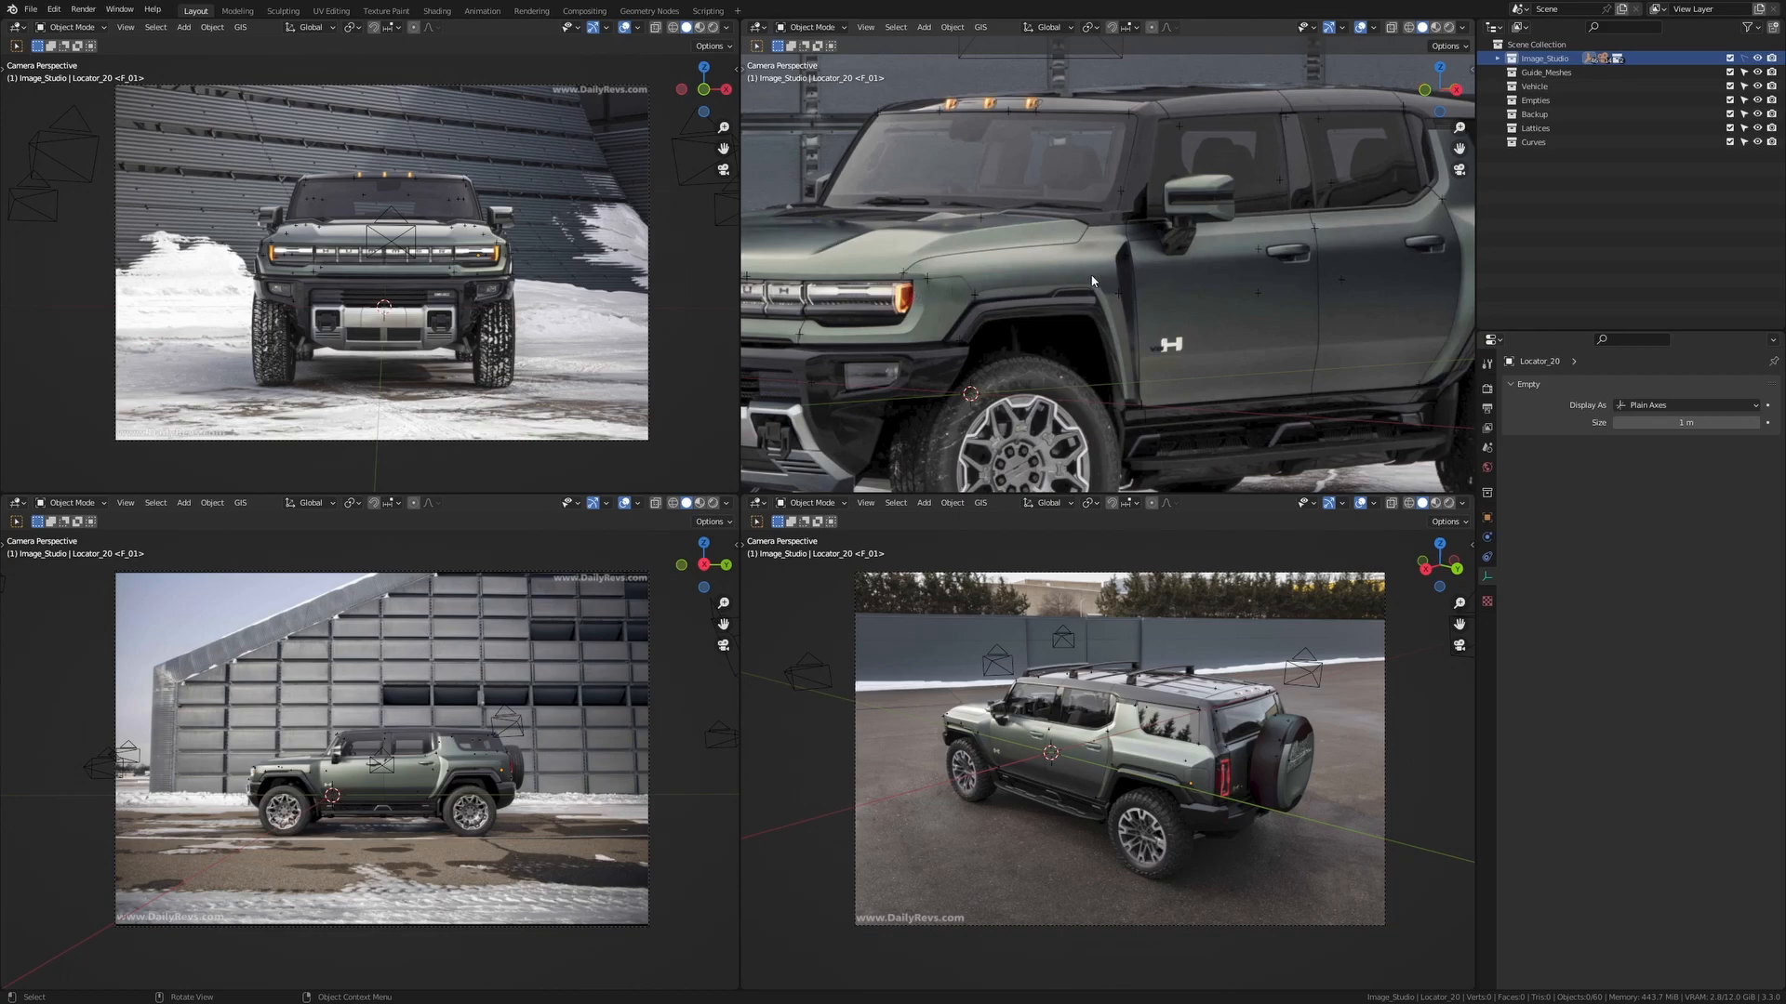
{"action": "scroll", "coordinate": [936, 320], "scroll_direction": "up", "scroll_amount": 2}
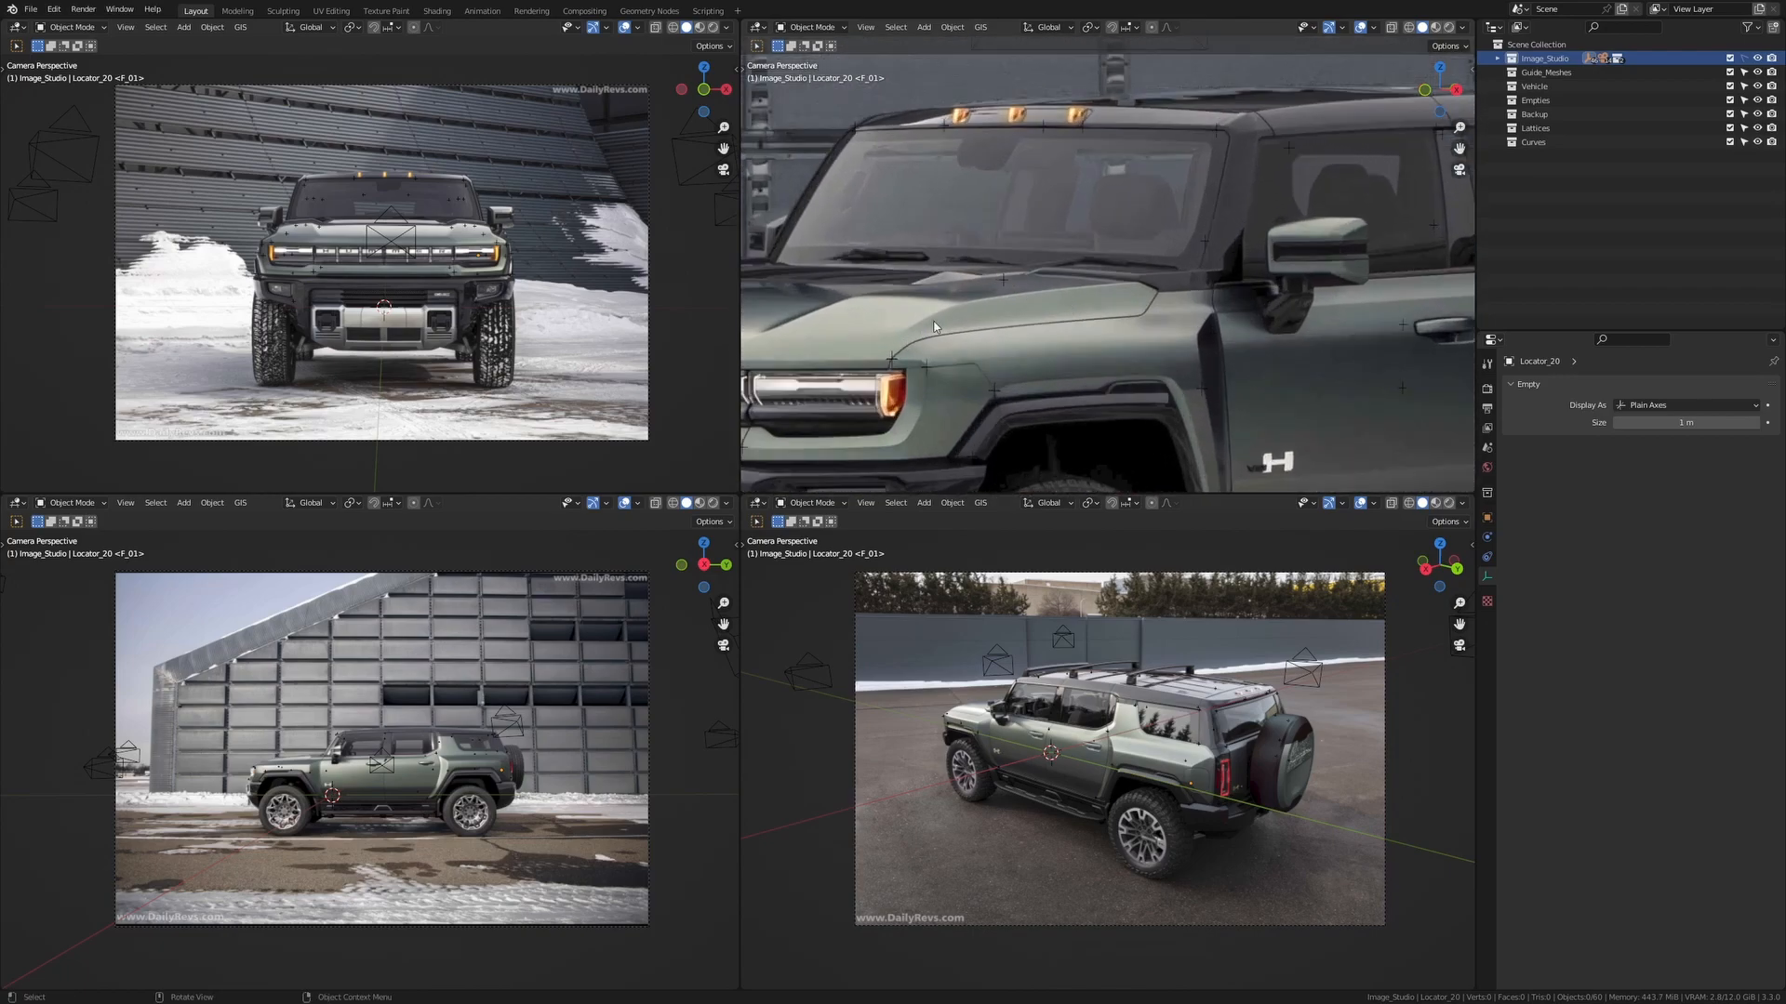
Inspect the front fender, door panels, rear wheel arch and lower body in close-up on the front three-quarter reference
{"action": "middle_click_drag", "start_coordinate": [1185, 305], "coordinate": [1052, 178], "text": "shift"}
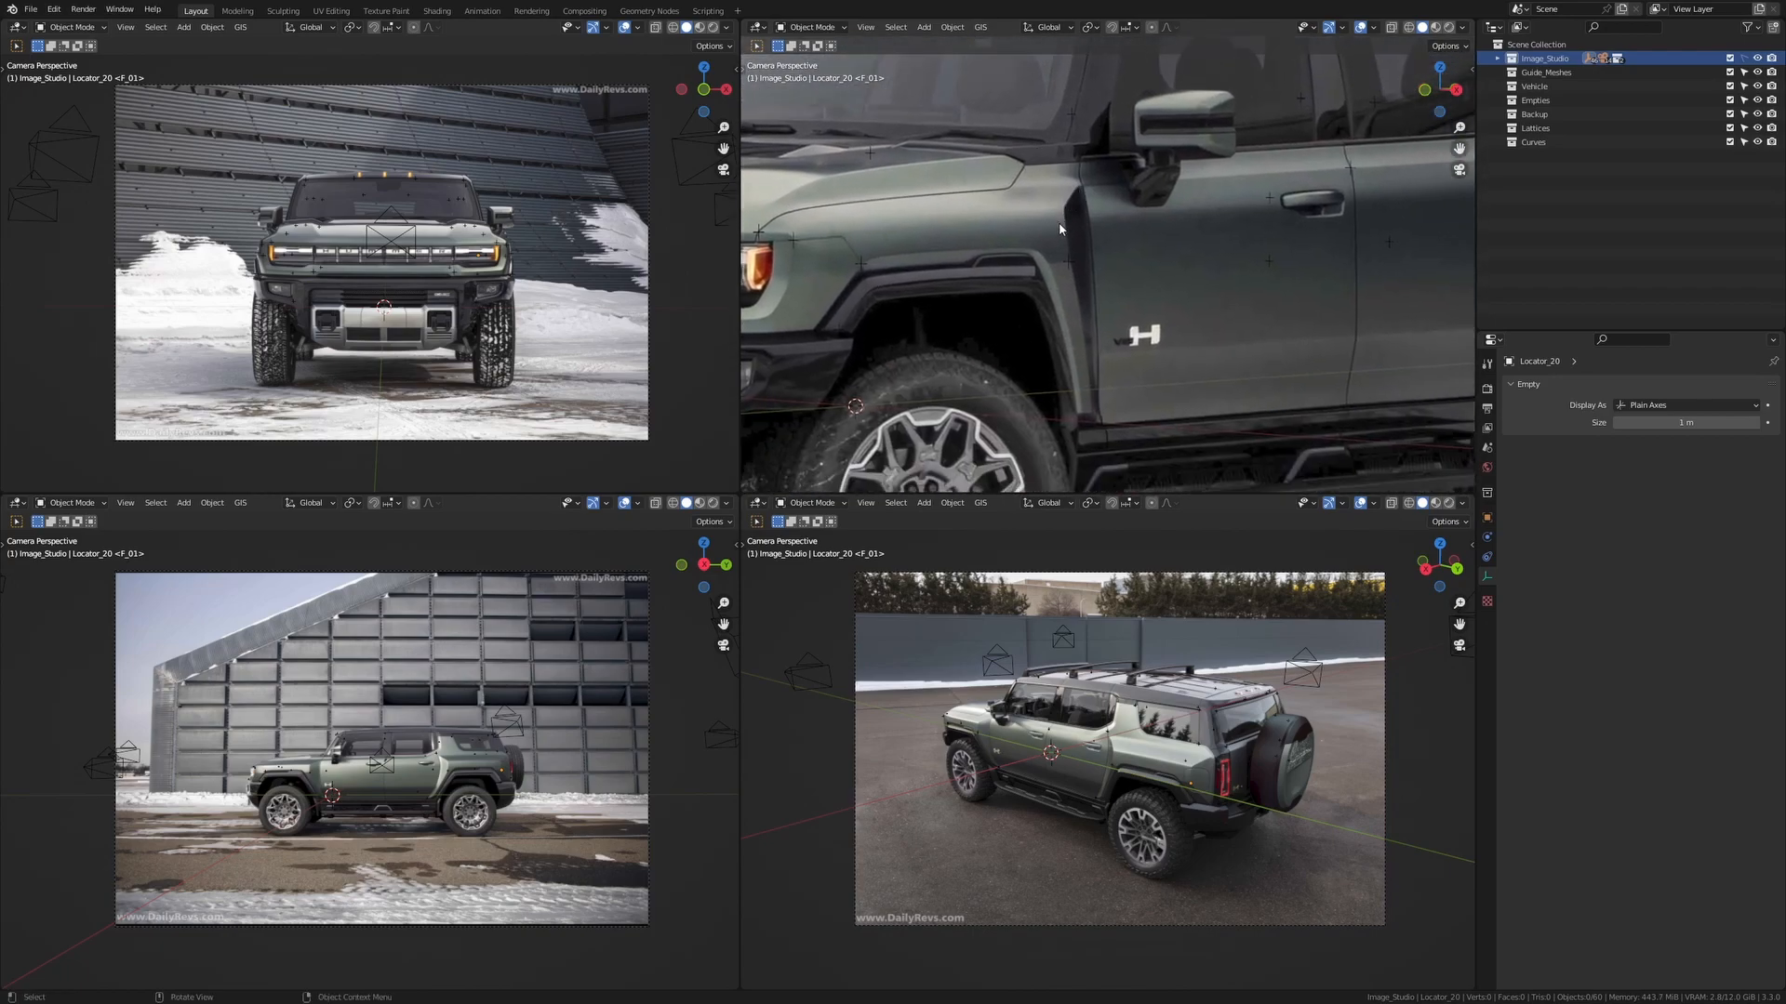
{"action": "middle_click_drag", "start_coordinate": [1184, 341], "coordinate": [842, 320], "text": "shift"}
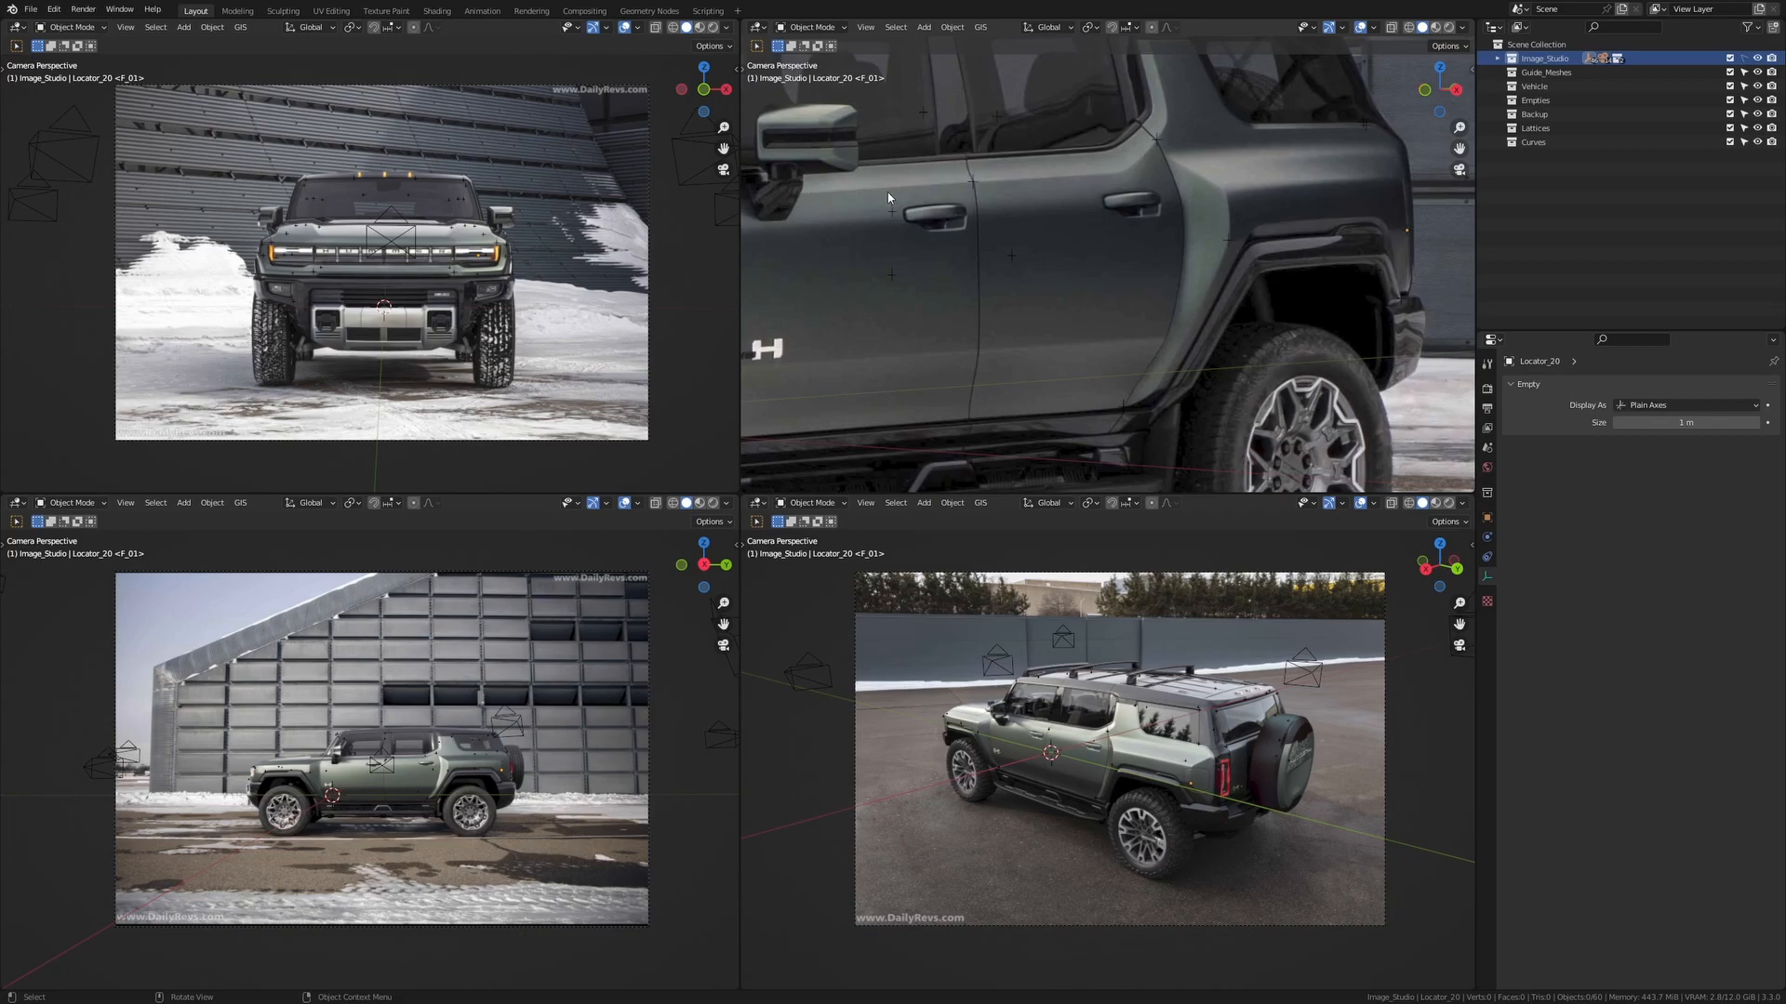
{"action": "scroll", "coordinate": [1056, 307], "scroll_direction": "up", "scroll_amount": 2}
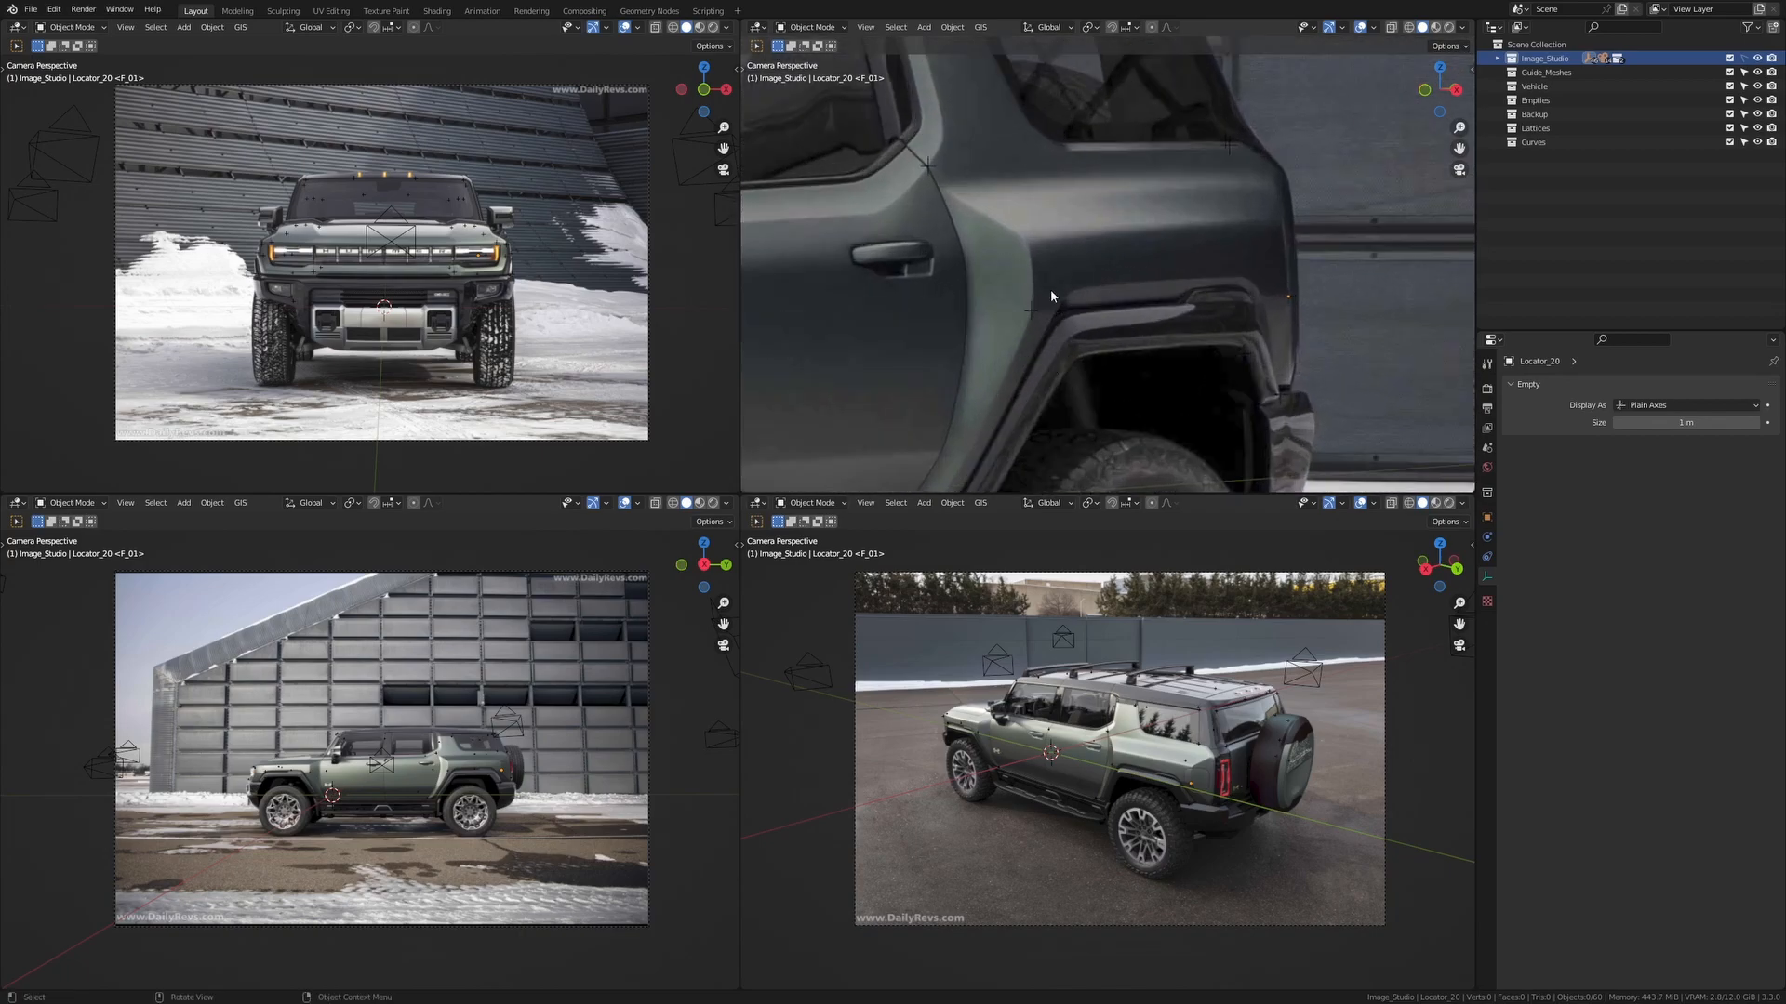
{"action": "middle_click_drag", "start_coordinate": [1039, 316], "coordinate": [1081, 159], "text": "shift"}
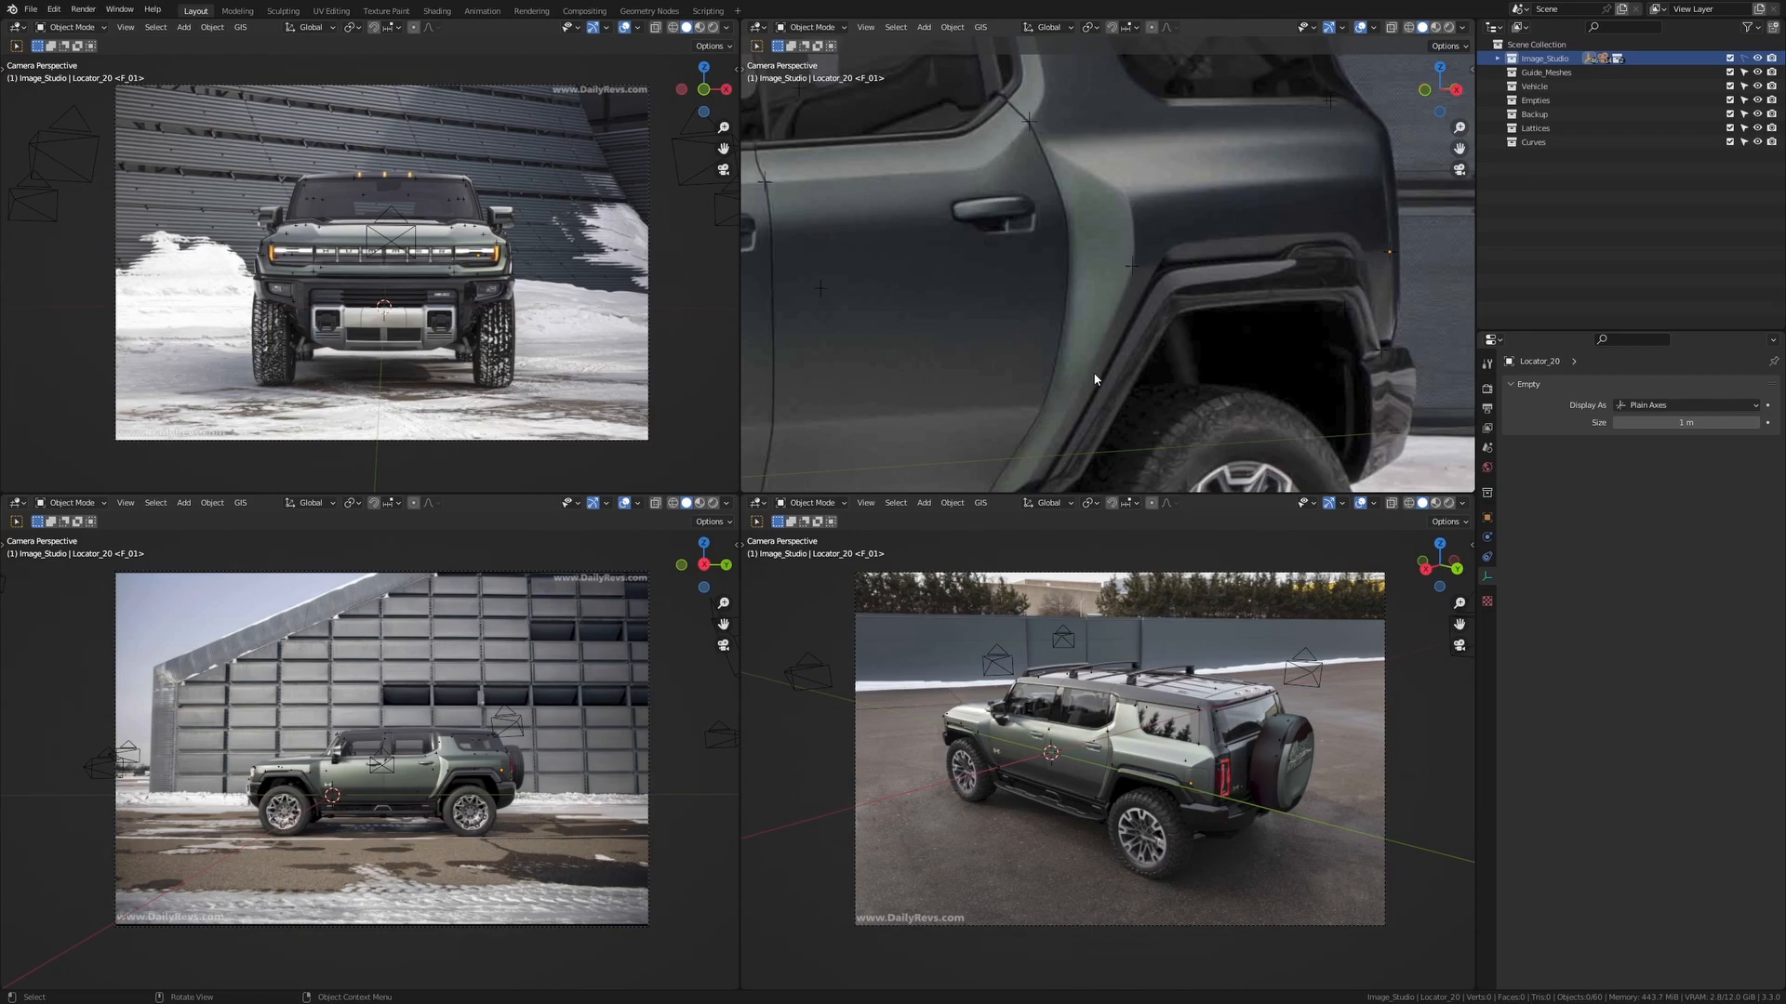
{"action": "middle_click_drag", "start_coordinate": [1109, 332], "coordinate": [1211, 240], "text": "shift"}
{"action": "middle_click_drag", "start_coordinate": [800, 381], "coordinate": [1130, 343], "text": "shift"}
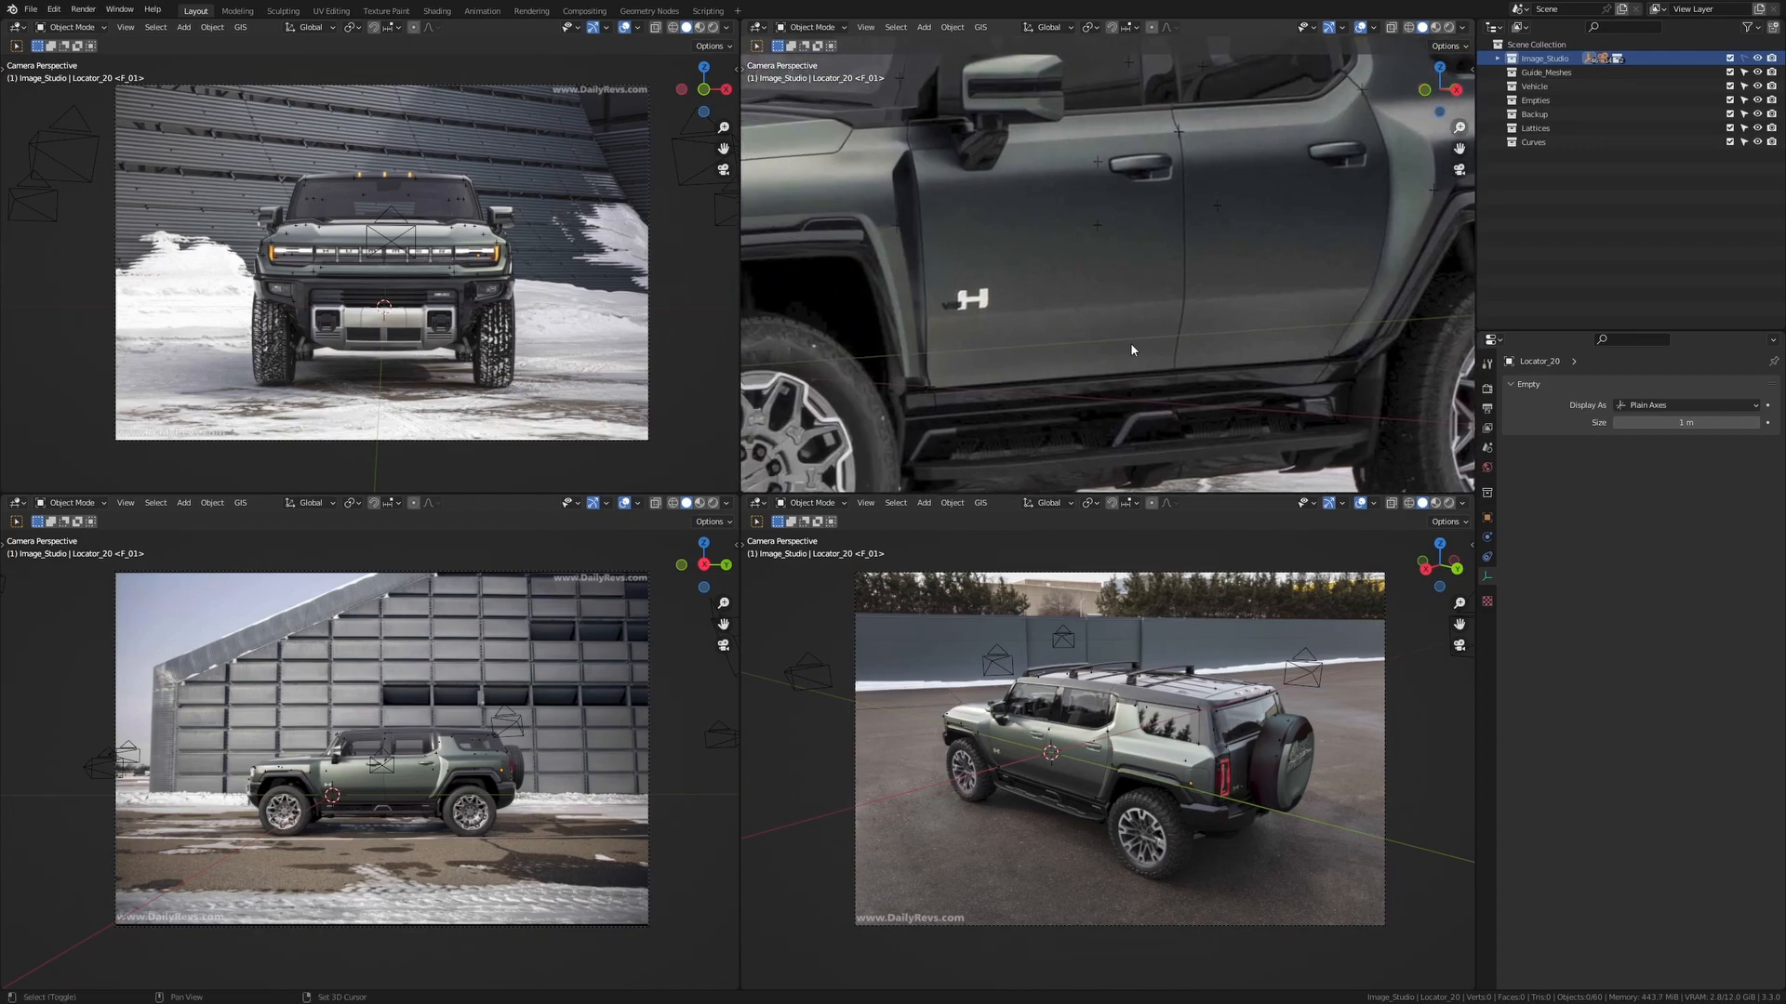
{"action": "middle_click_drag", "start_coordinate": [865, 326], "coordinate": [1146, 353], "text": "shift"}
{"action": "middle_click_drag", "start_coordinate": [932, 248], "coordinate": [1025, 282], "text": "shift"}
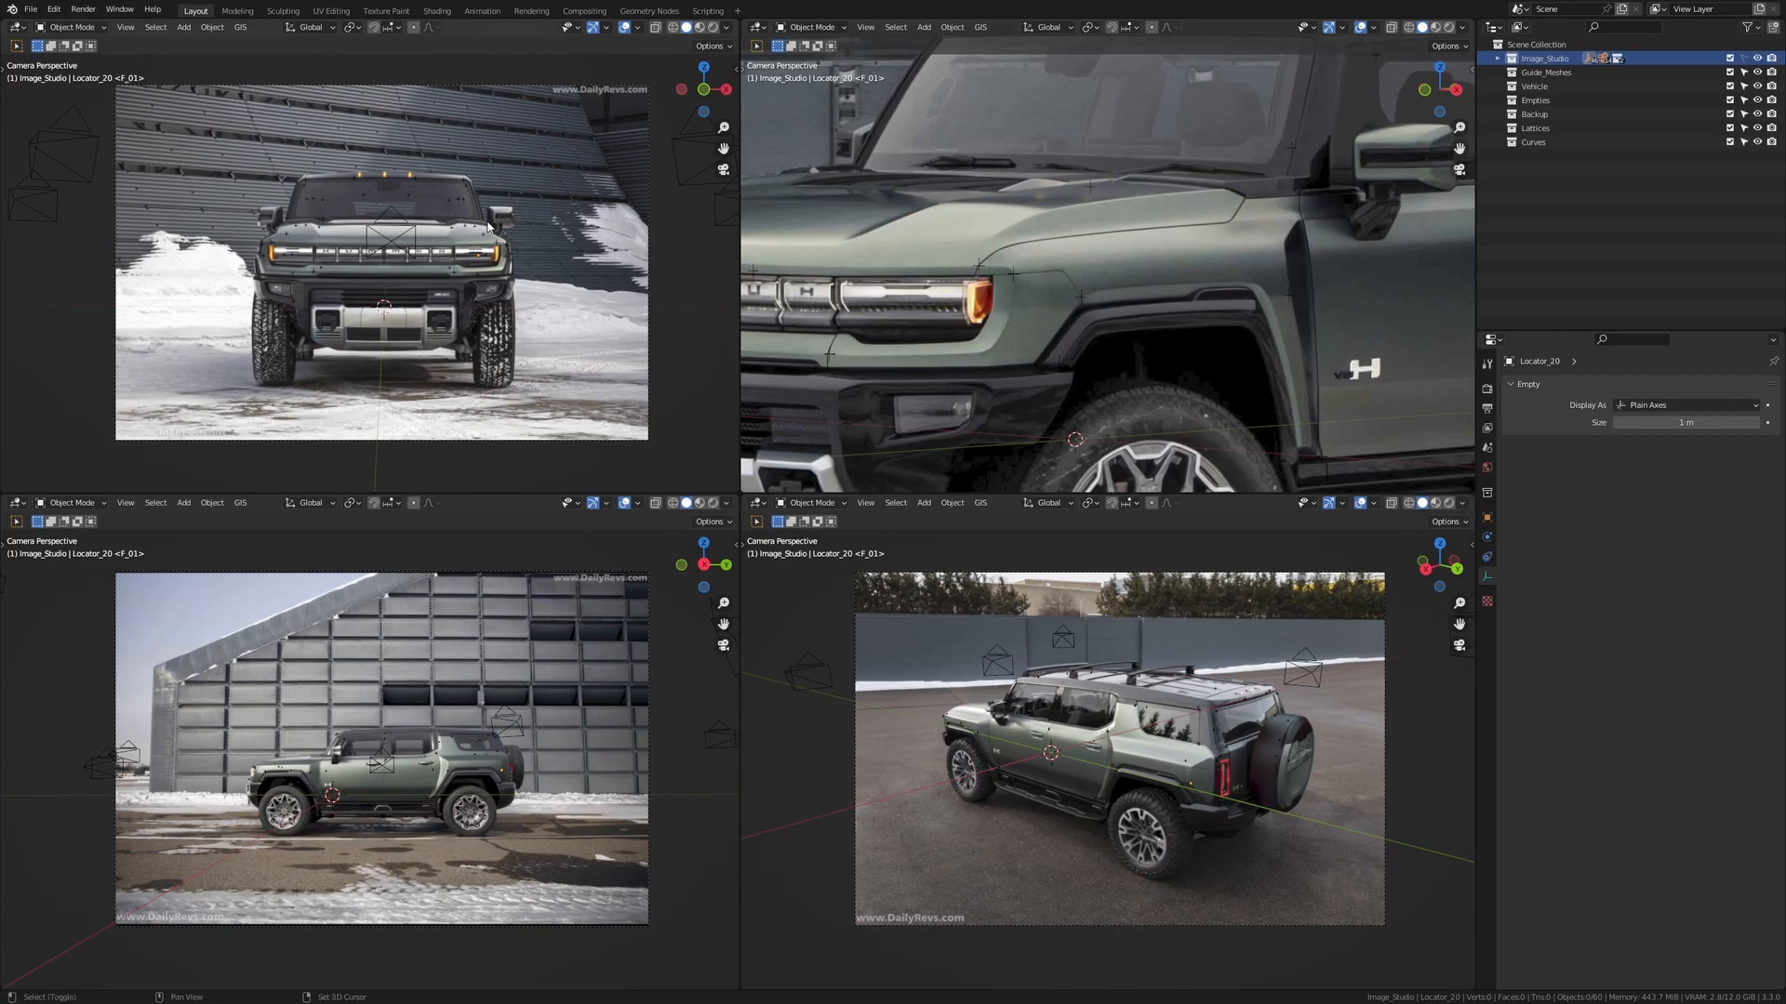
Reset the 3D cursor to the world origin and add a plane mesh there
{"action": "key", "text": "shift+s"}
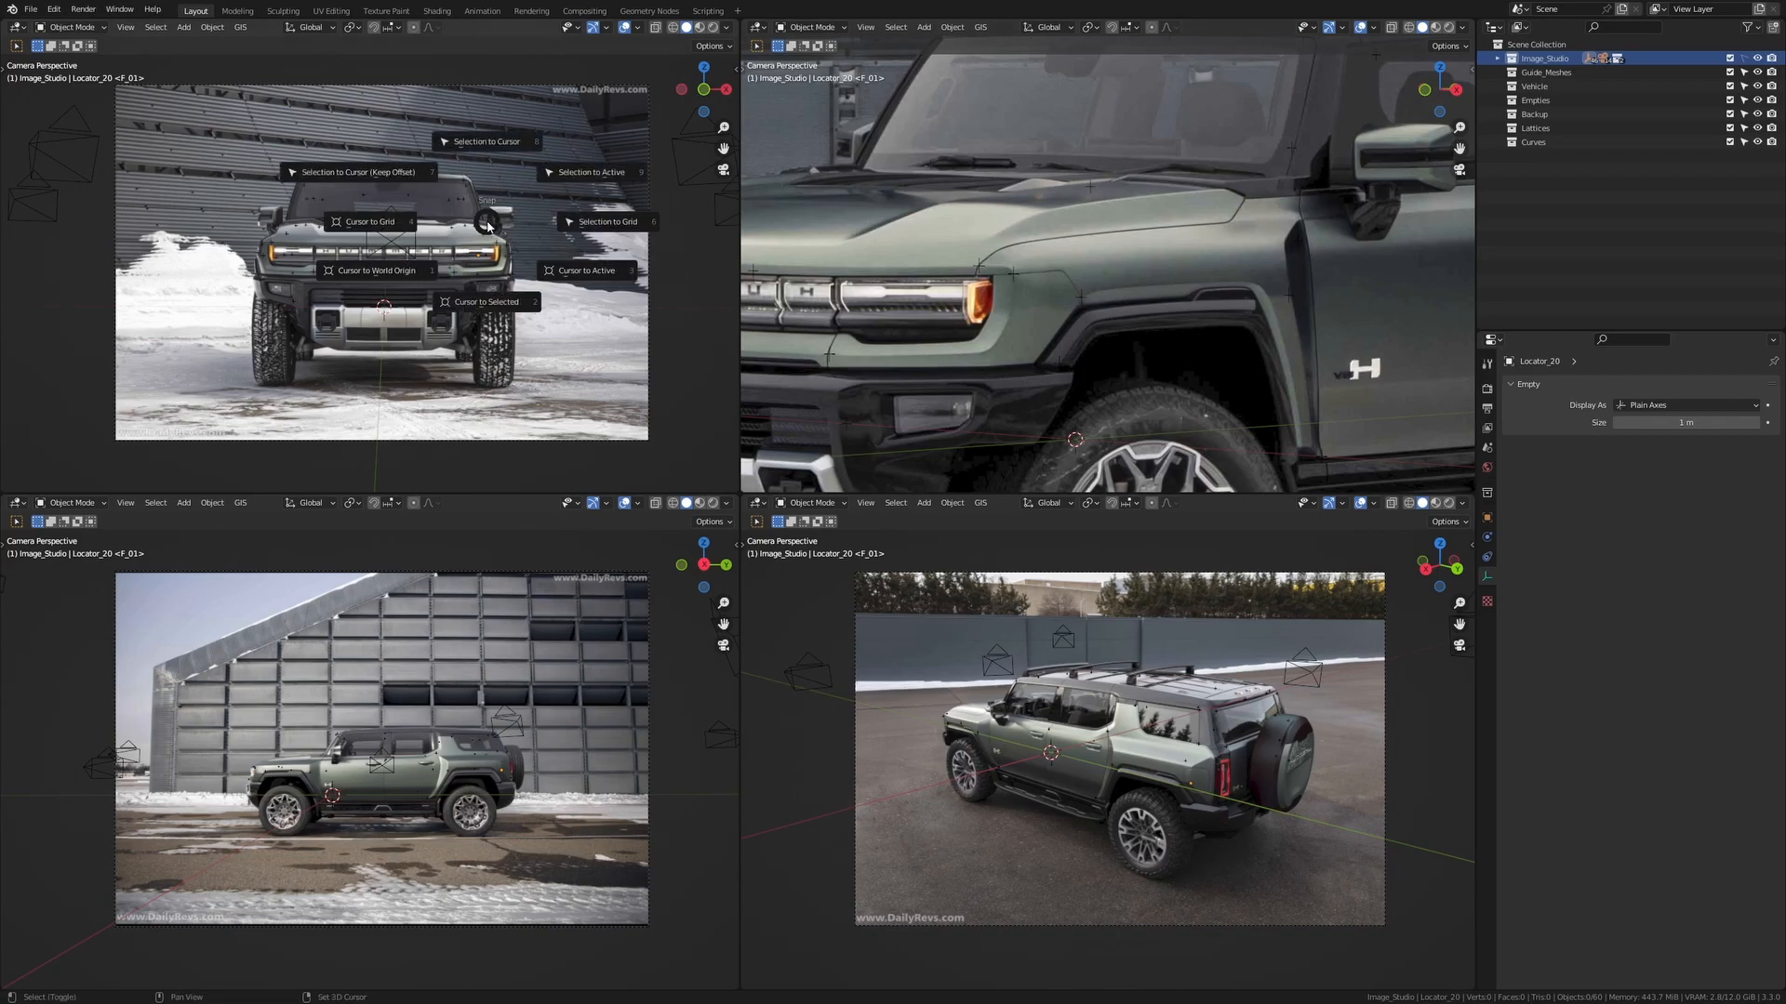
{"action": "left_click", "coordinate": [413, 274]}
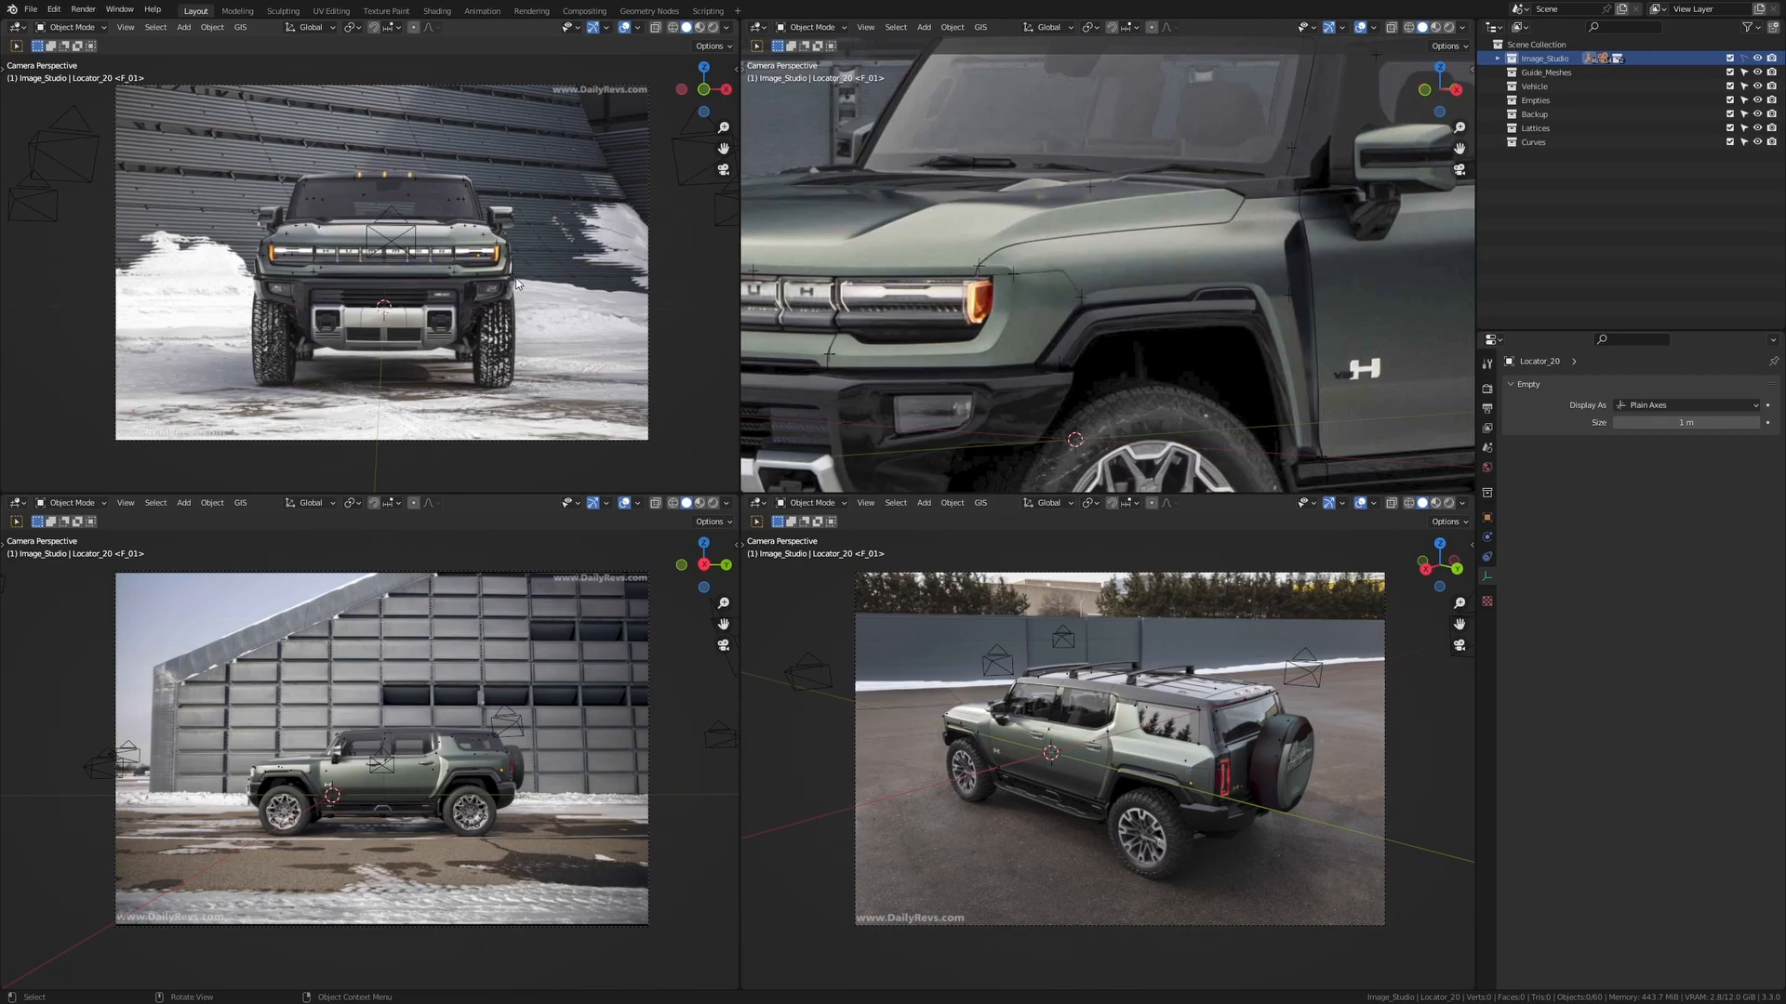
{"action": "key", "text": "shift+a"}
{"action": "mouse_move", "coordinate": [519, 255]}
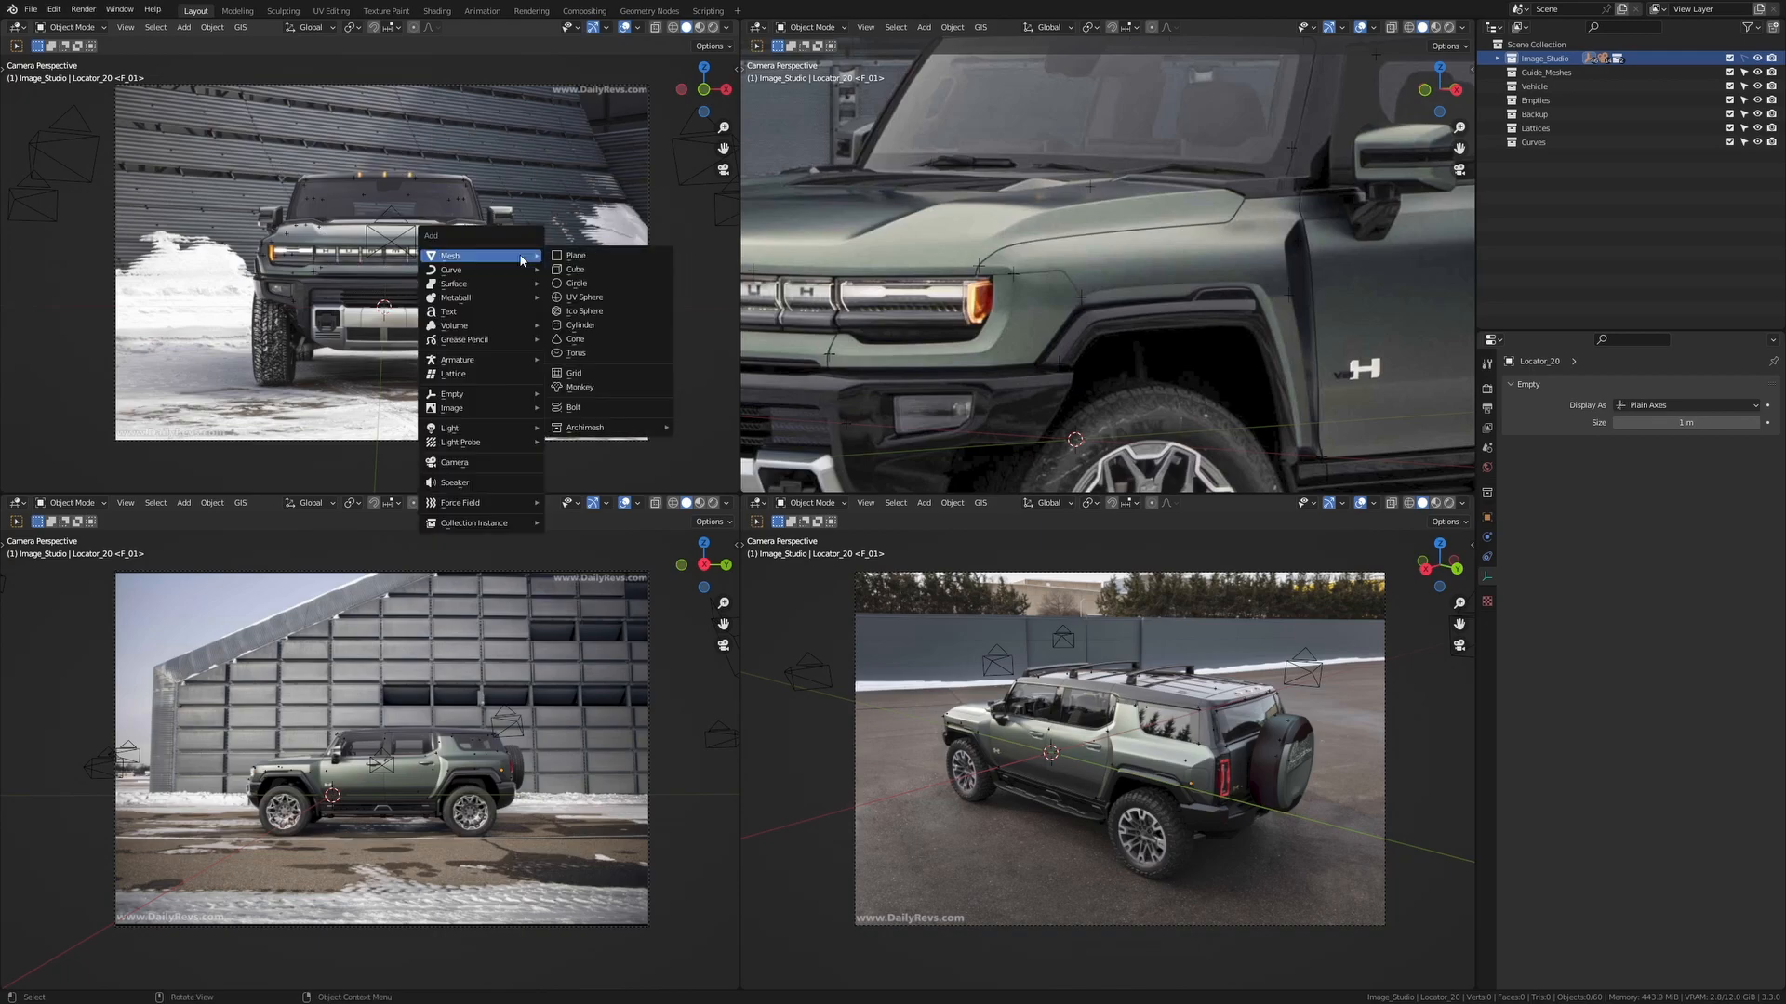
{"action": "left_click", "coordinate": [561, 257]}
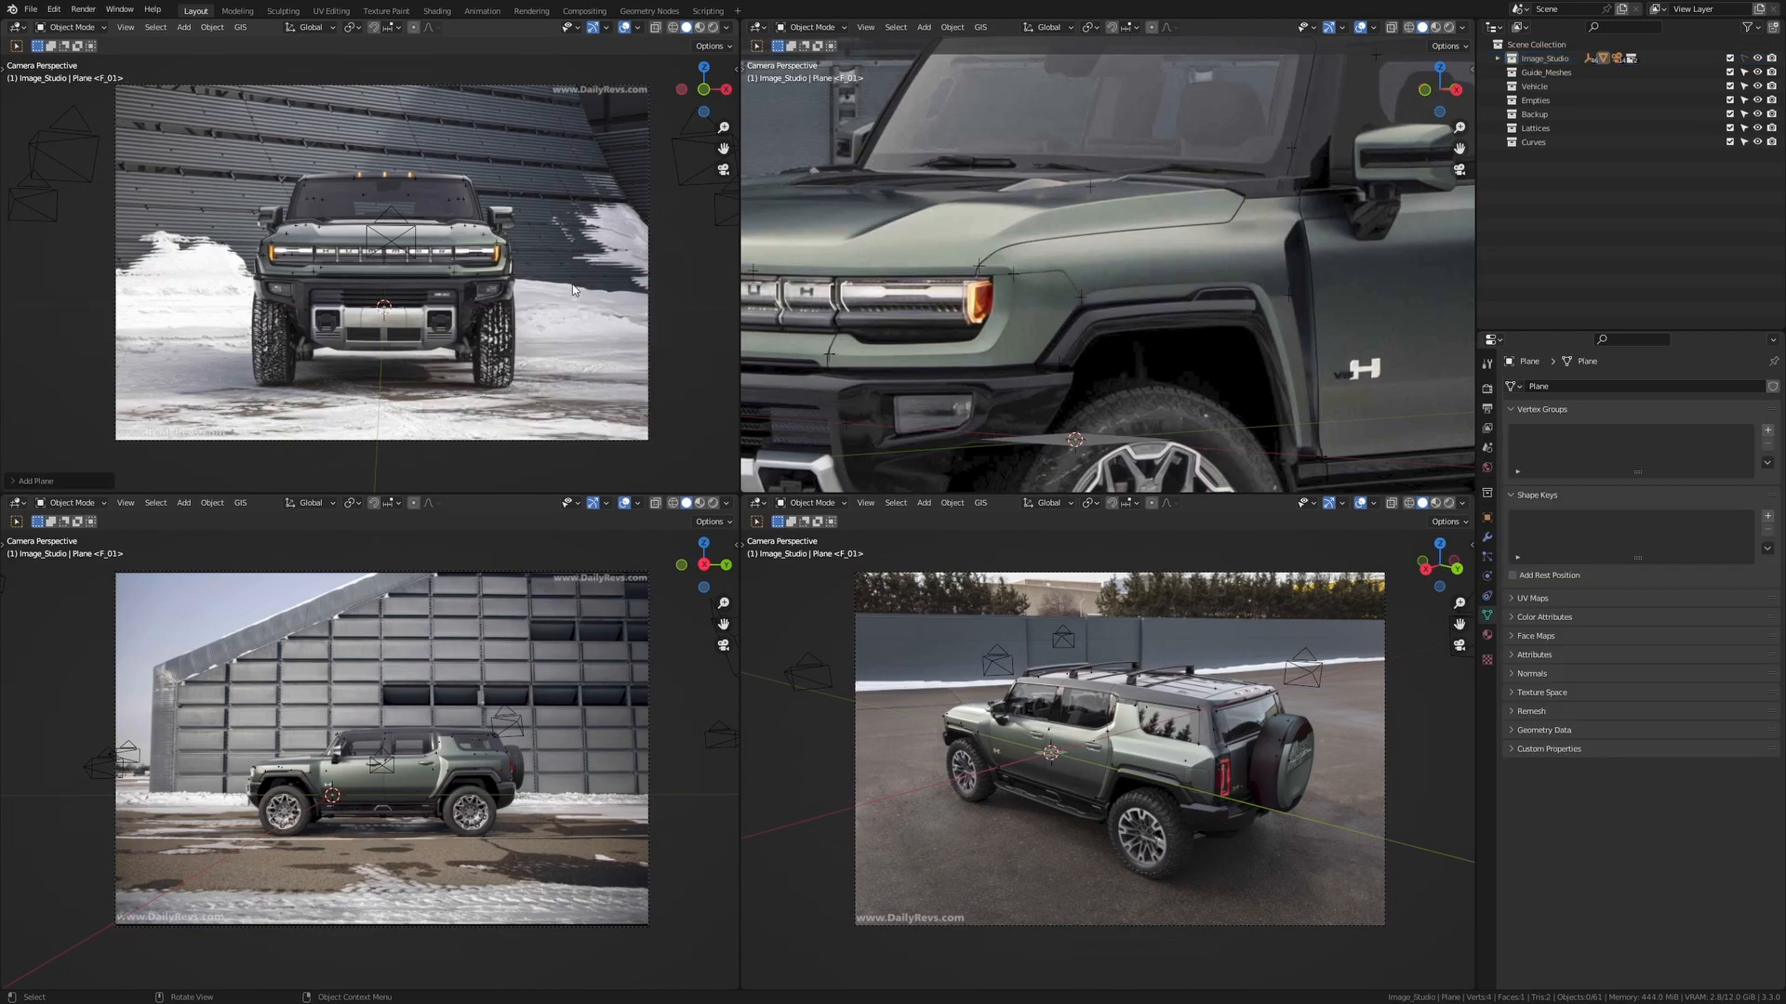
Collapse the plane's edges and faces into a single vertex in Edit Mode
{"action": "key", "text": "Tab"}
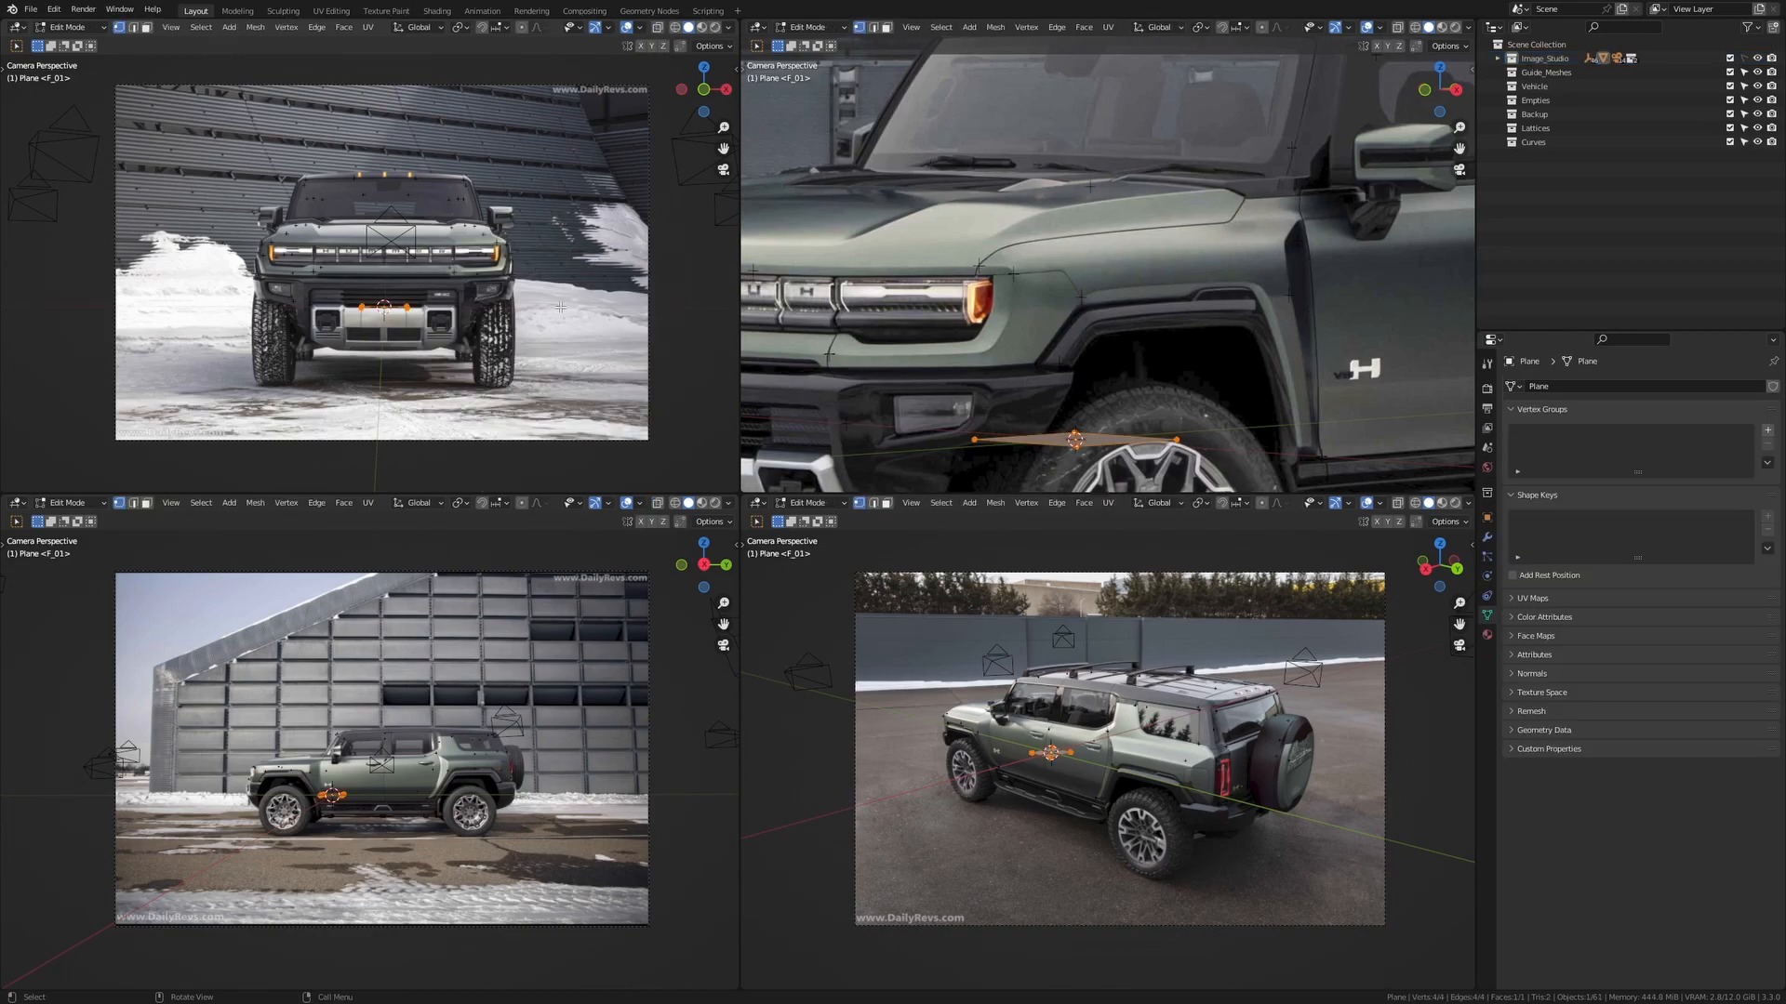
{"action": "key", "text": "x"}
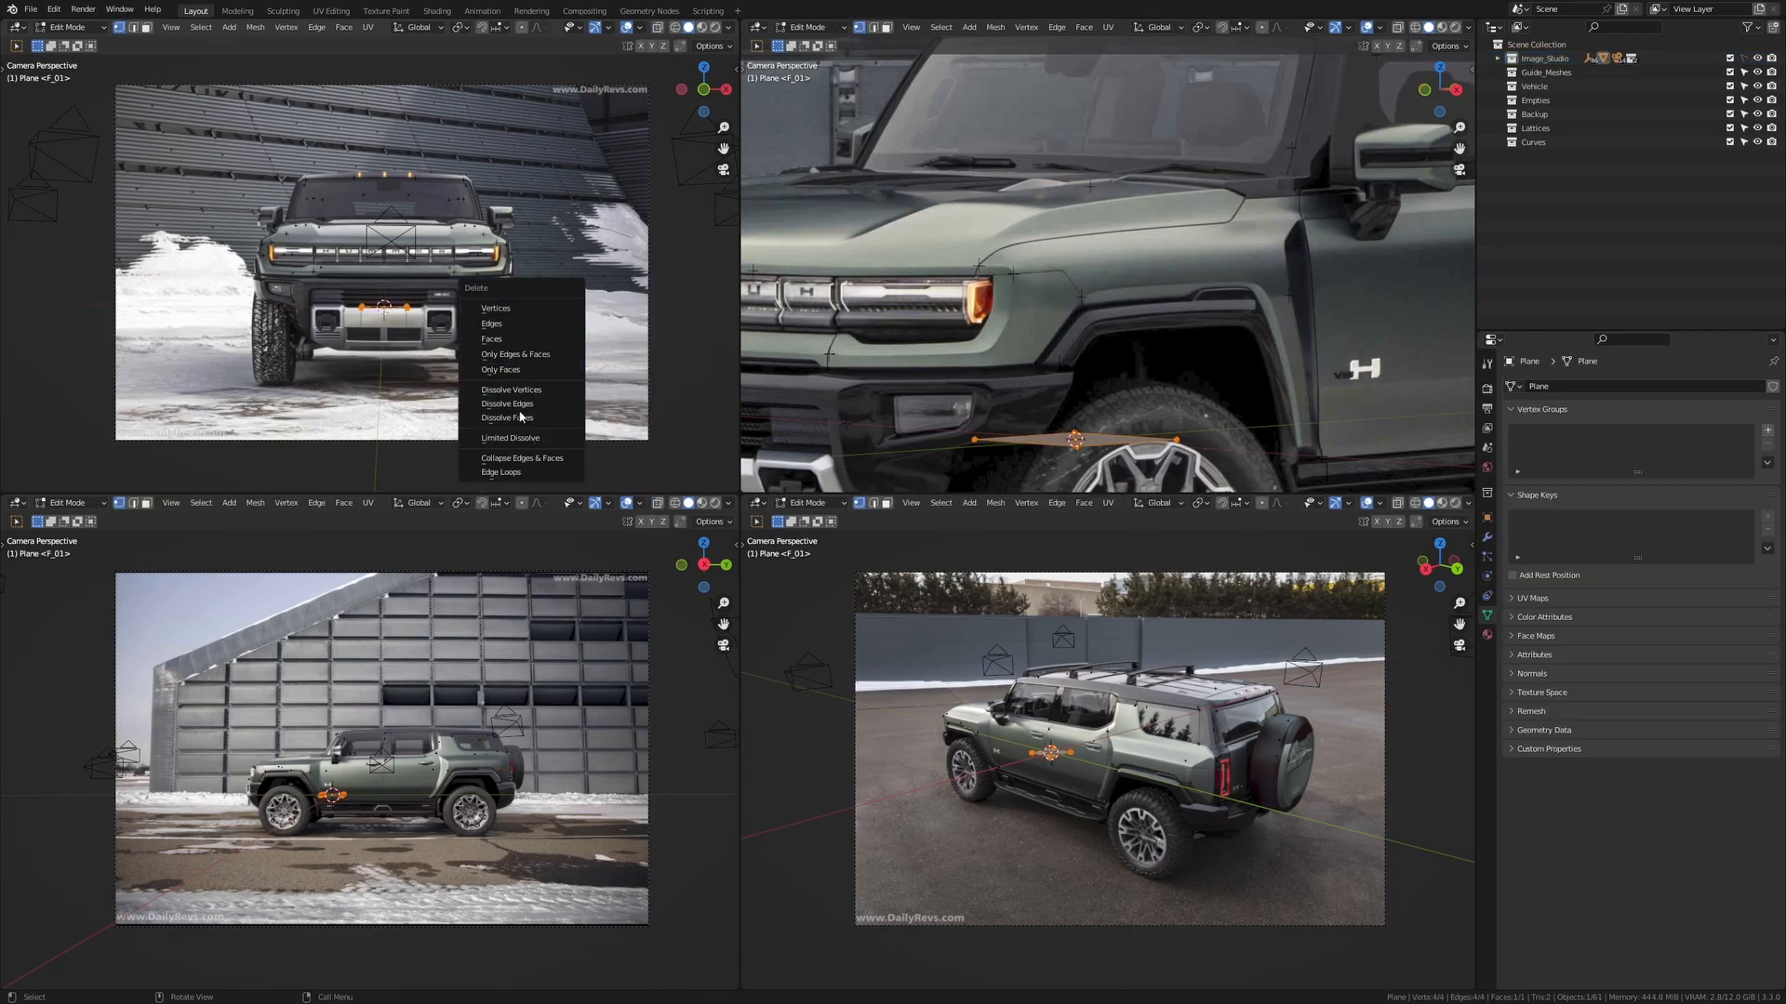
{"action": "left_click", "coordinate": [526, 459]}
{"action": "scroll", "coordinate": [511, 283], "scroll_direction": "up", "scroll_amount": 5}
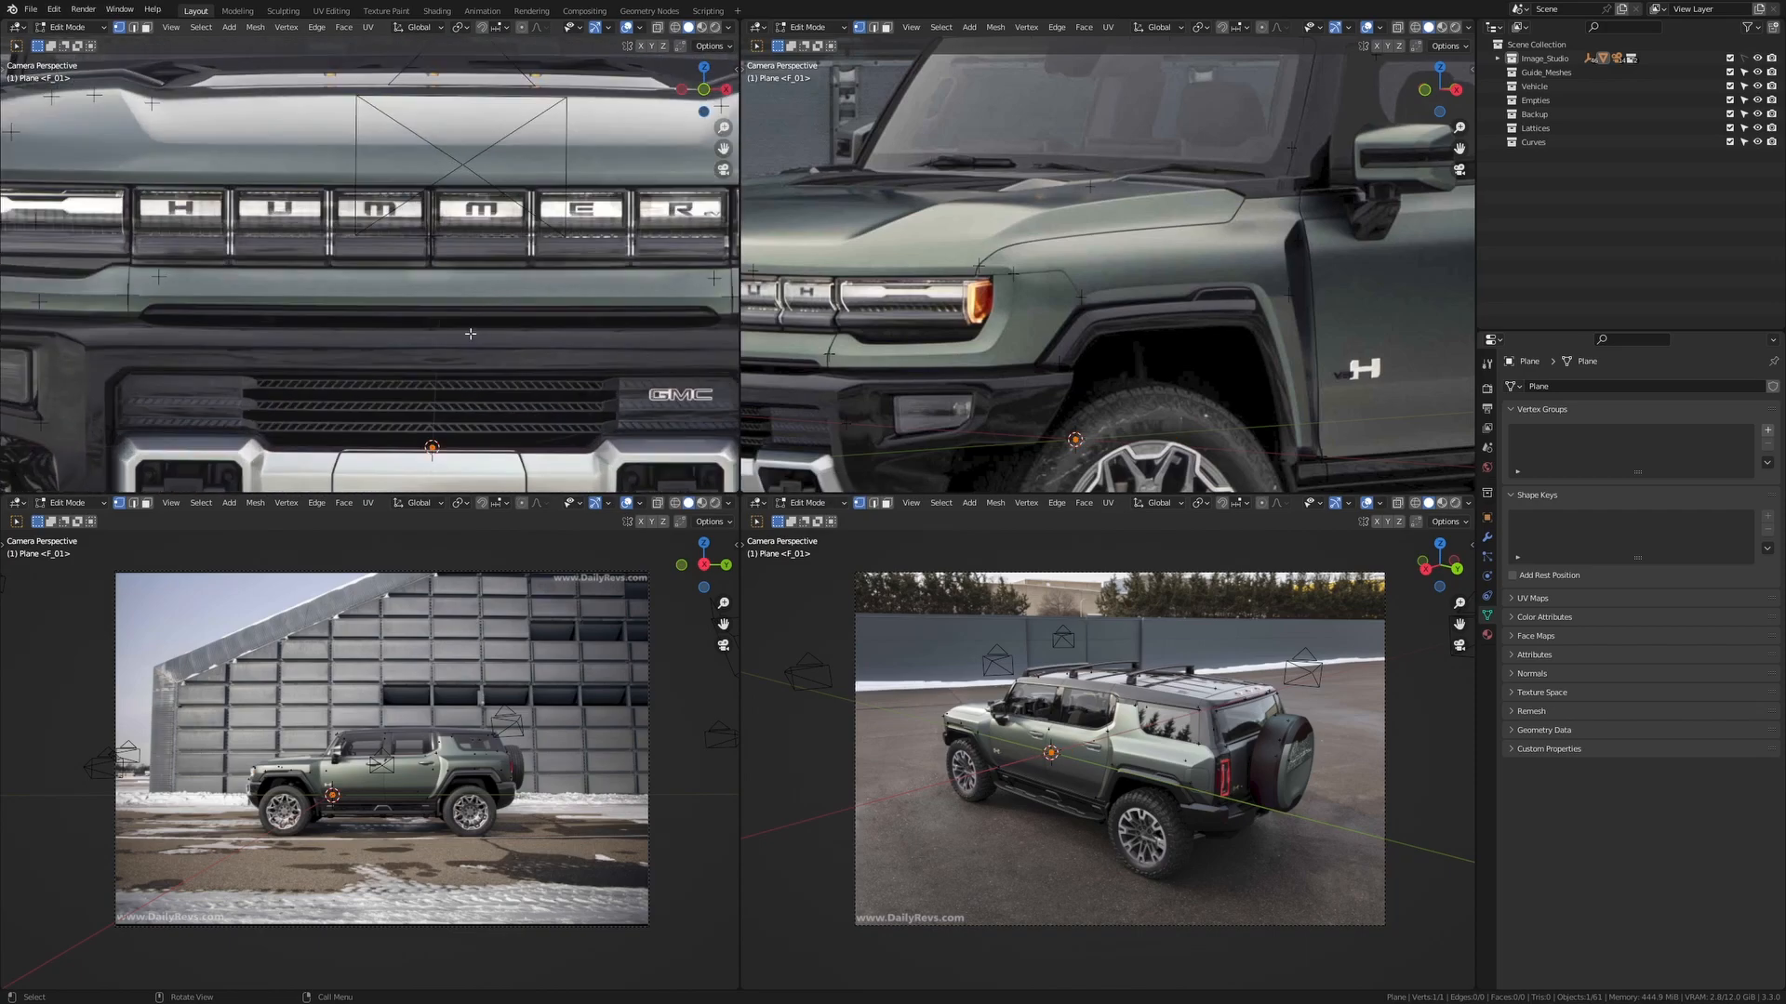
{"action": "scroll", "coordinate": [510, 283], "scroll_direction": "down", "scroll_amount": 2}
{"action": "key", "text": "g"}
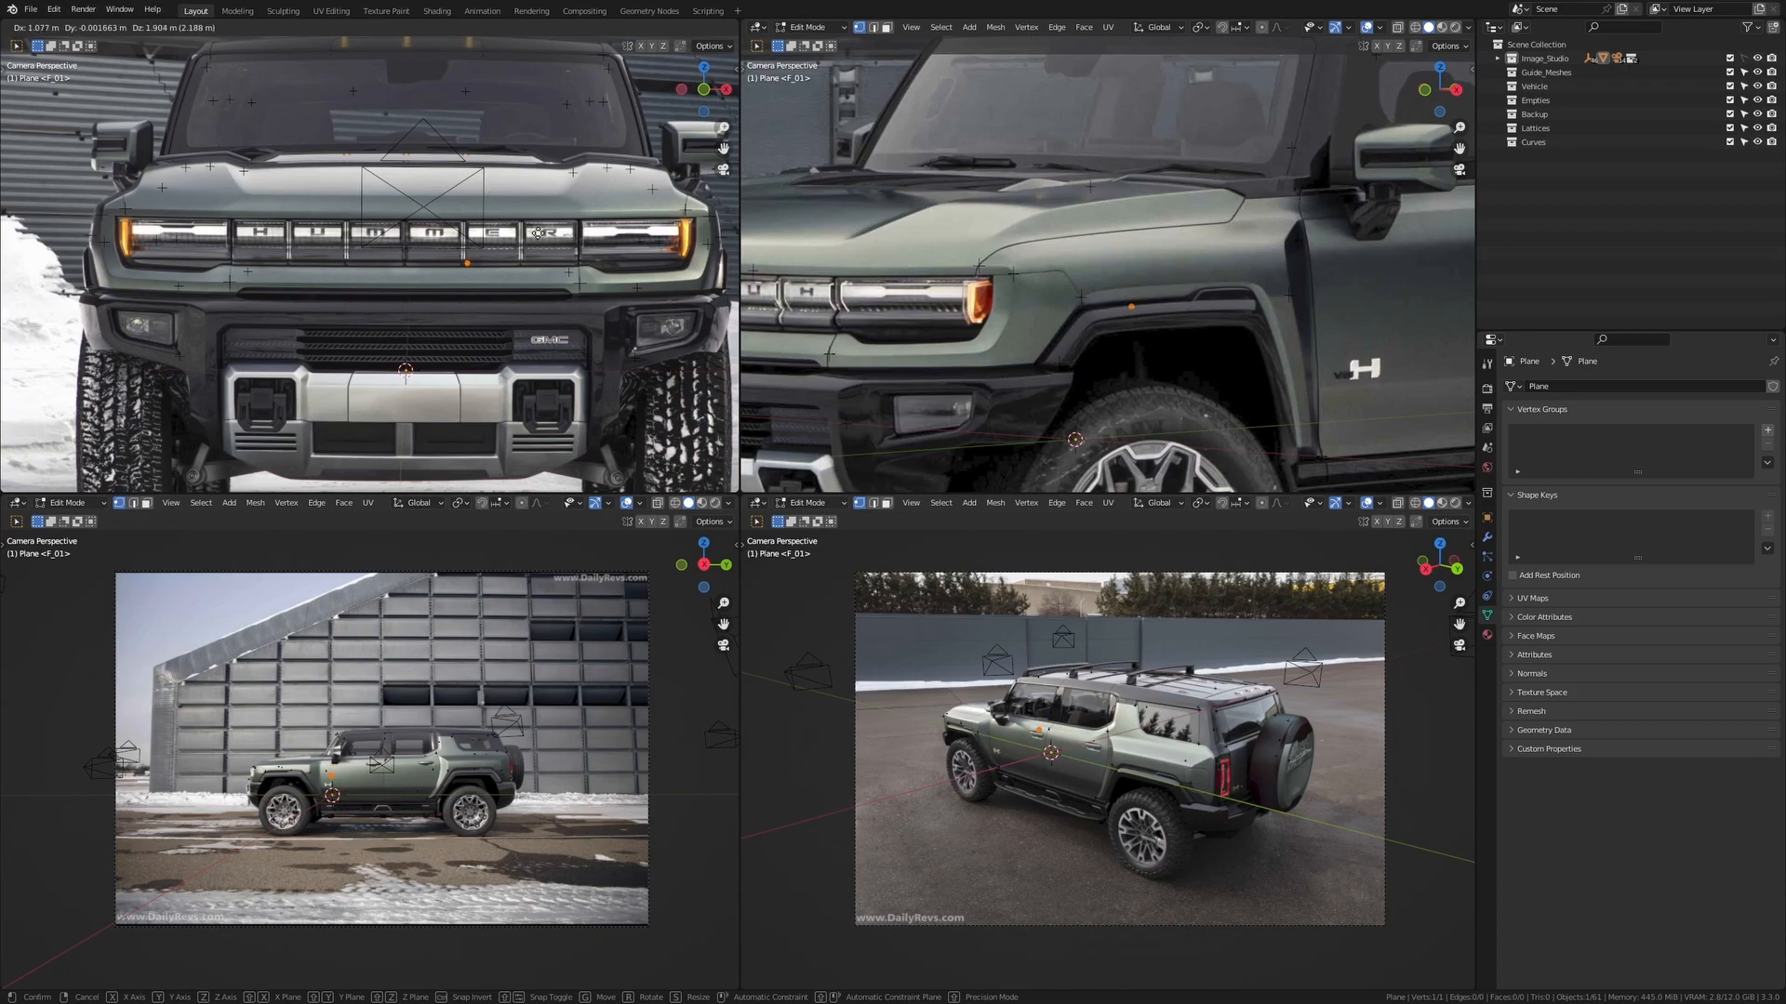
{"action": "right_click", "coordinate": [538, 233]}
{"action": "scroll", "coordinate": [608, 263], "scroll_direction": "down", "scroll_amount": 4}
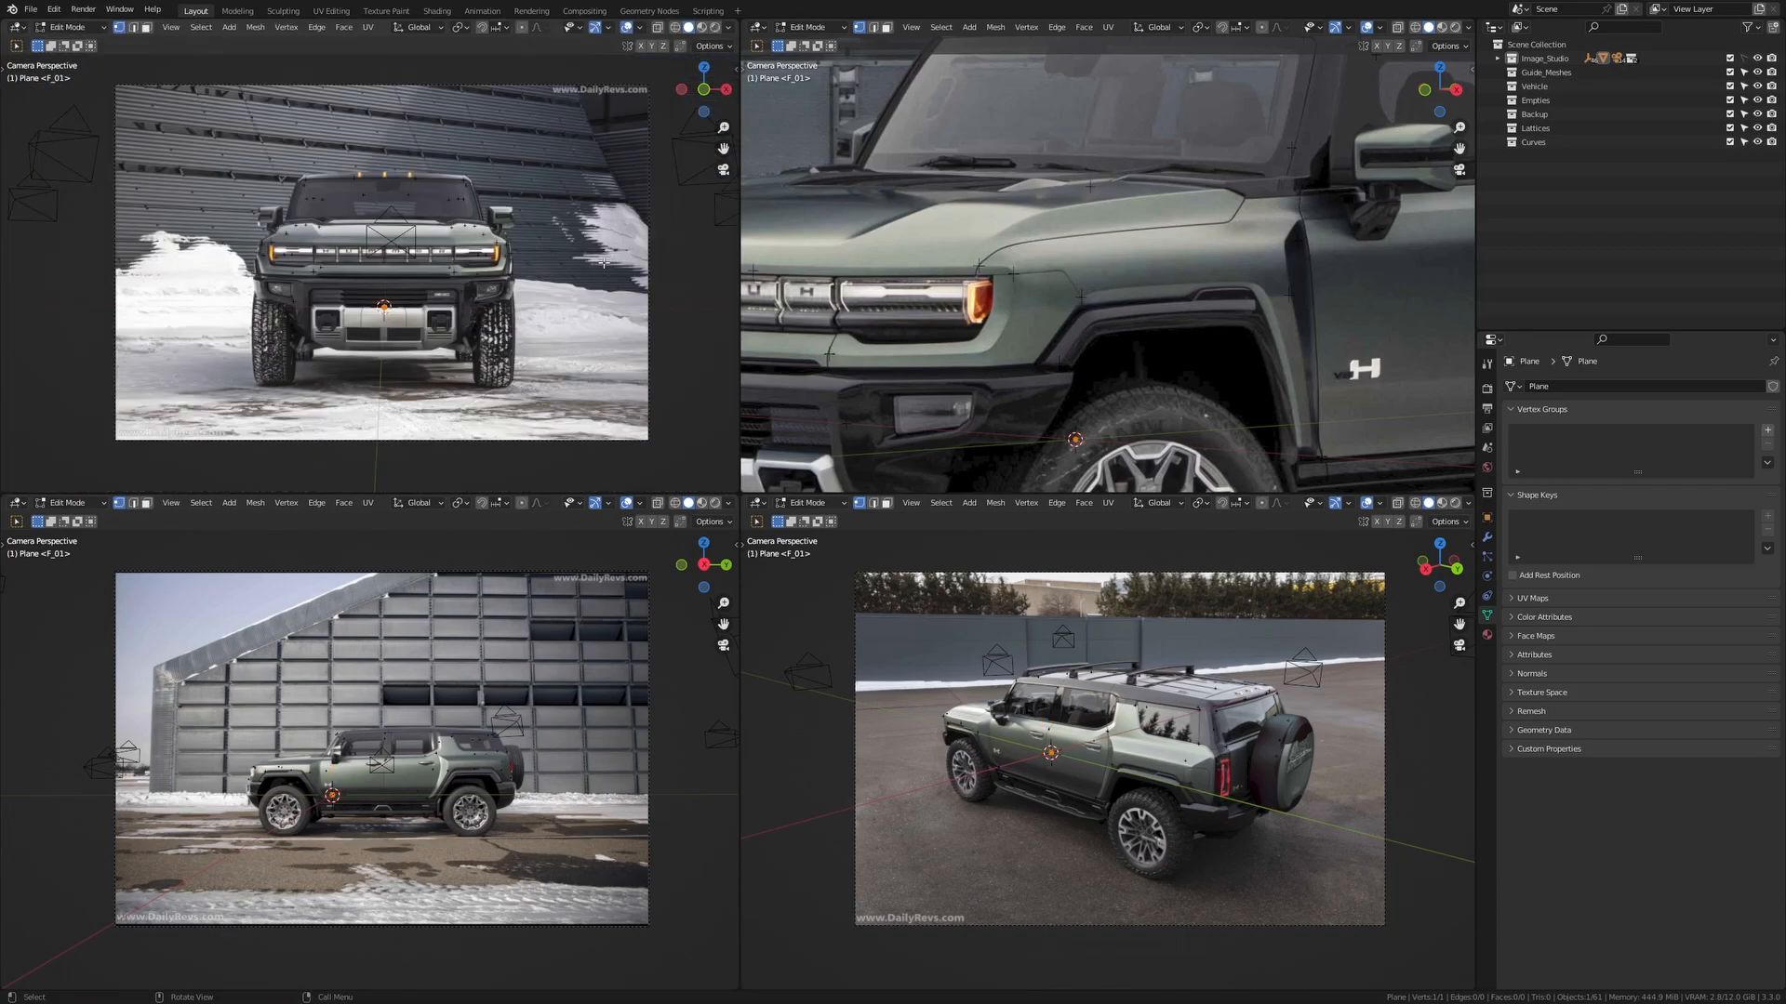
{"action": "scroll", "coordinate": [496, 312], "scroll_direction": "up", "scroll_amount": 3}
Return to Object Mode, move the Plane object into the Guide_Meshes collection and make the Image_Studio collection unselectable
{"action": "key", "text": "Tab"}
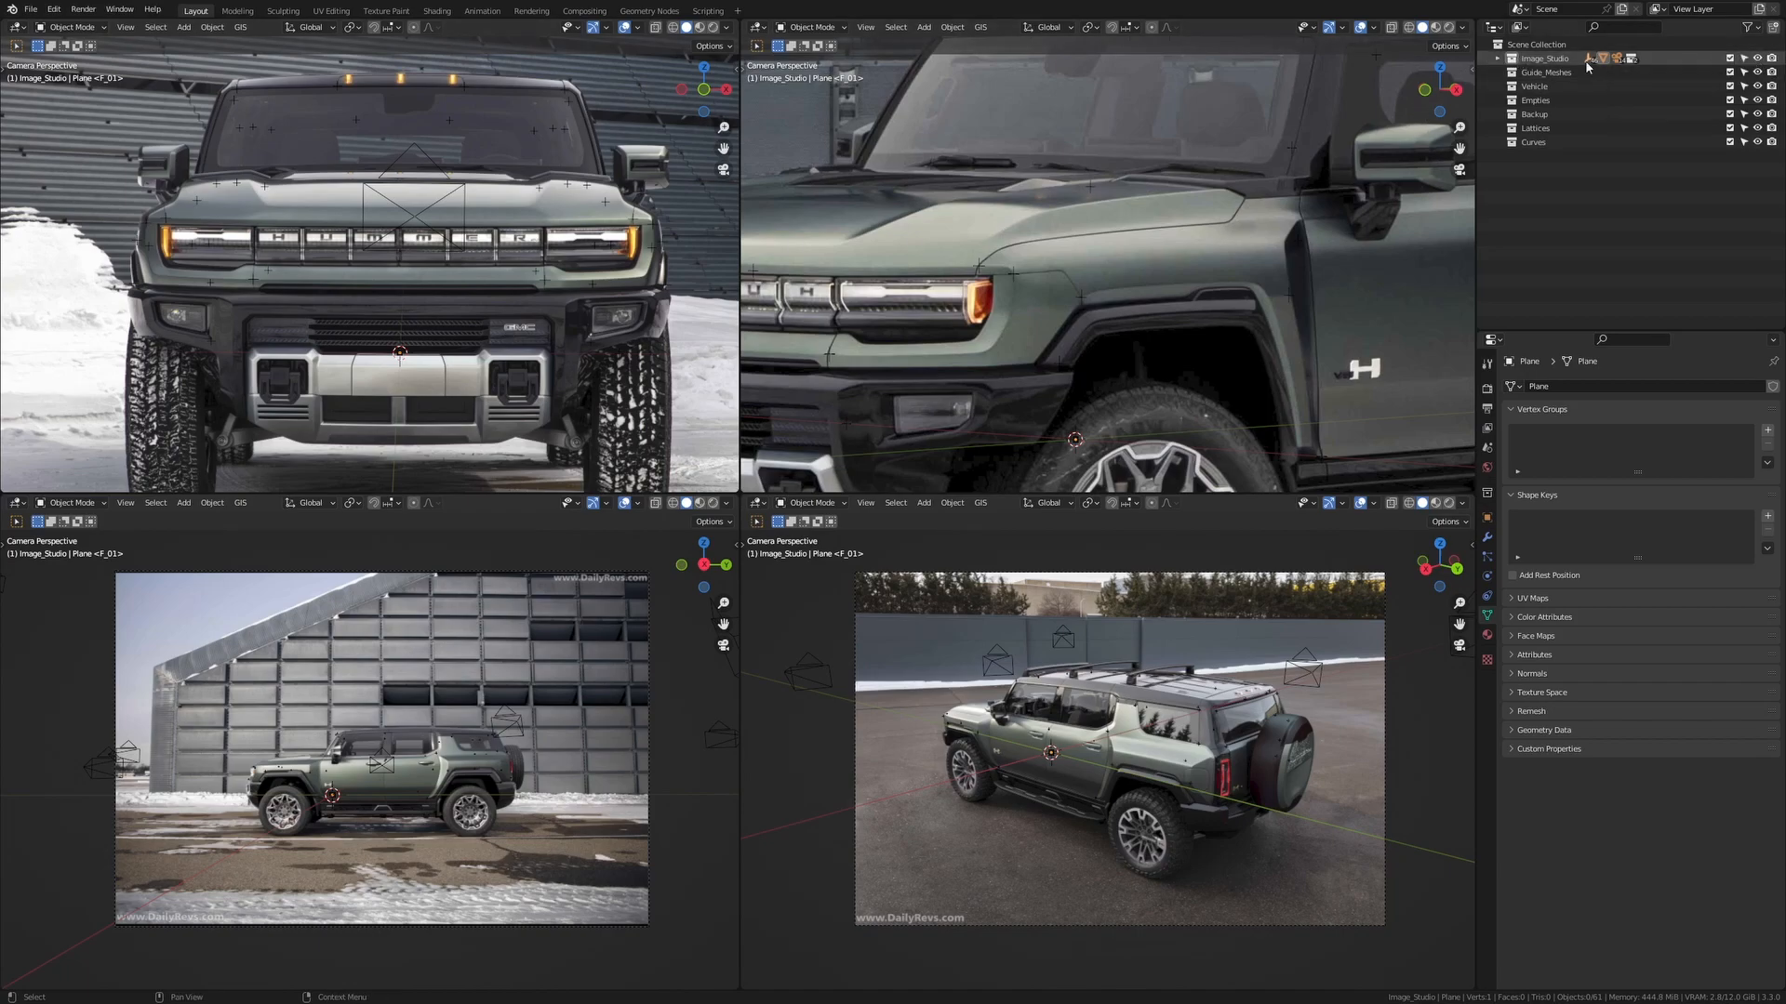
{"action": "left_click", "coordinate": [1498, 60]}
{"action": "left_click", "coordinate": [1545, 101]}
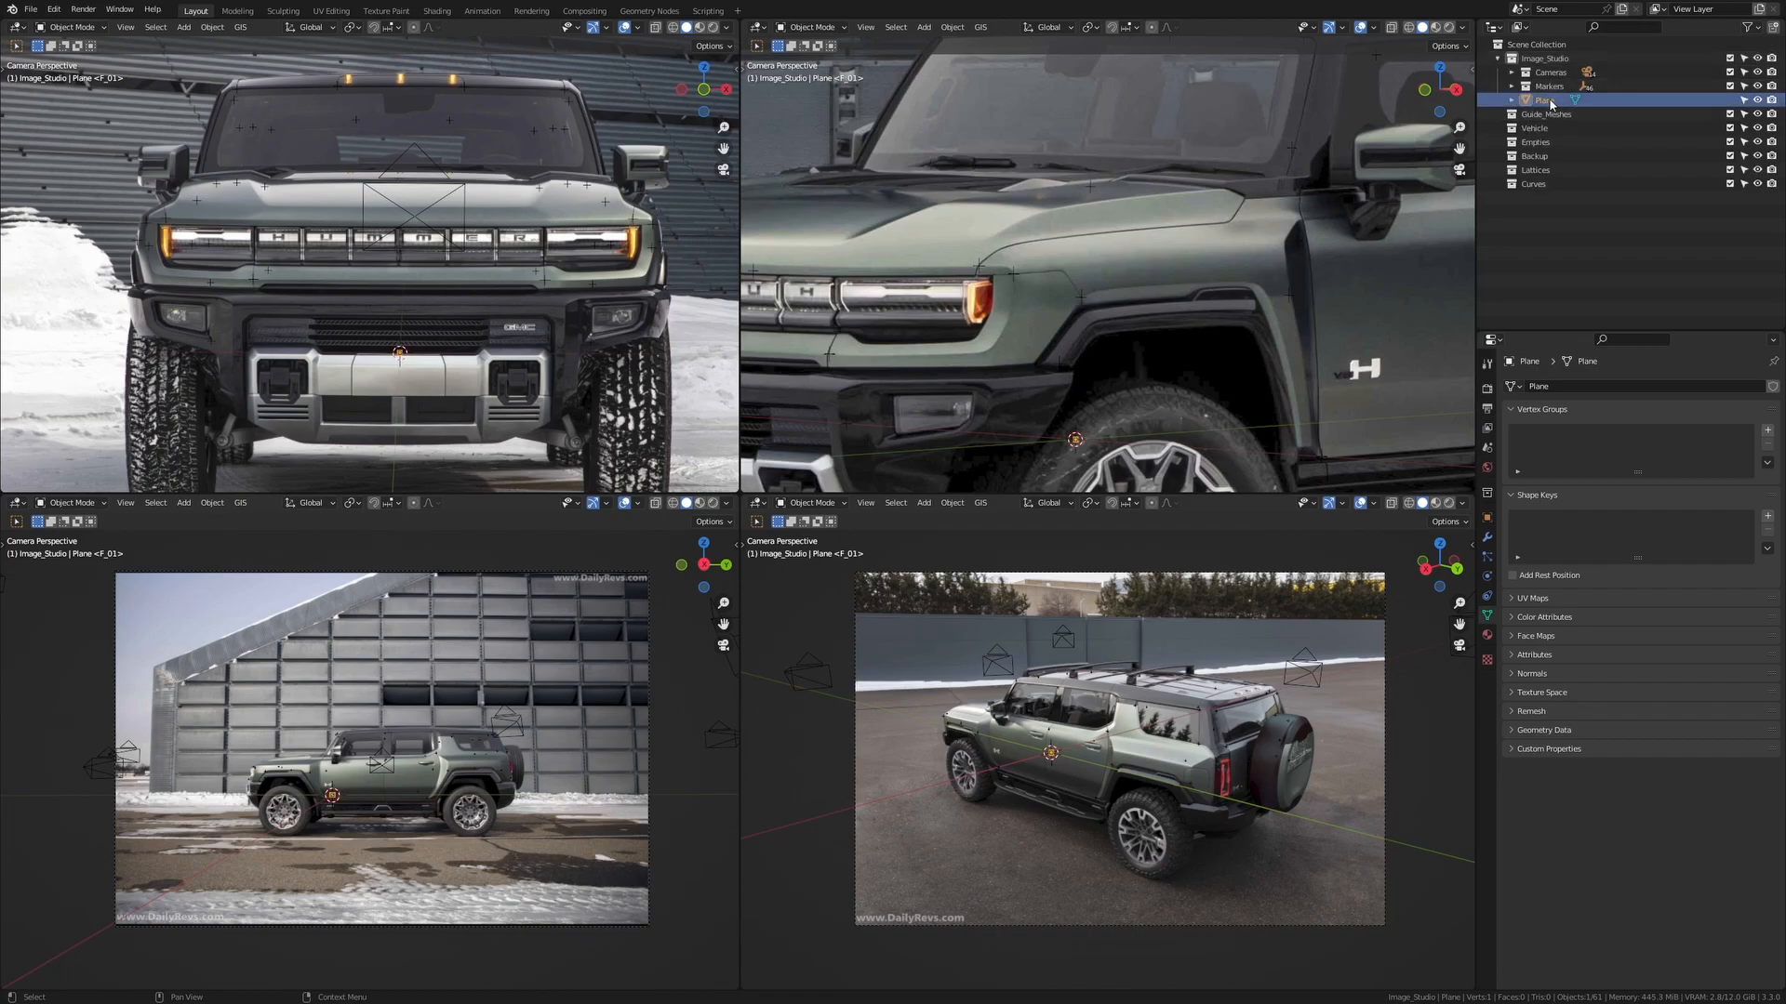
{"action": "left_click_drag", "start_coordinate": [1549, 105], "coordinate": [1553, 114]}
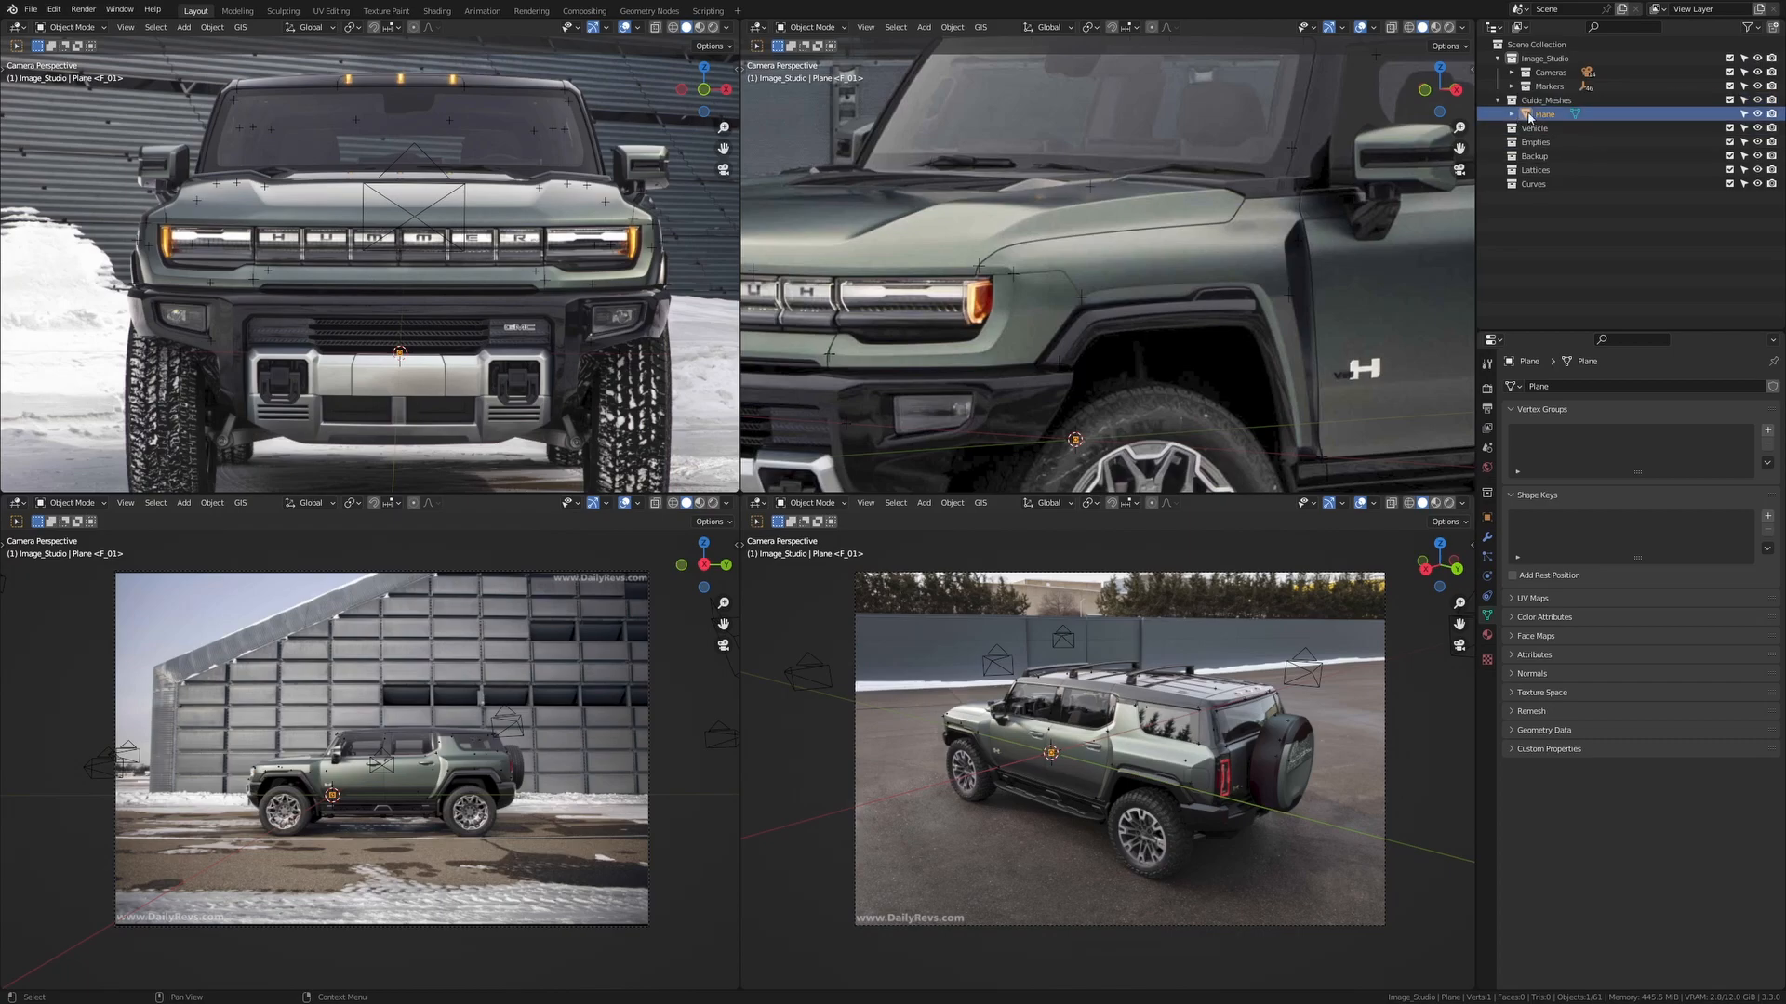
{"action": "left_click", "coordinate": [1498, 59]}
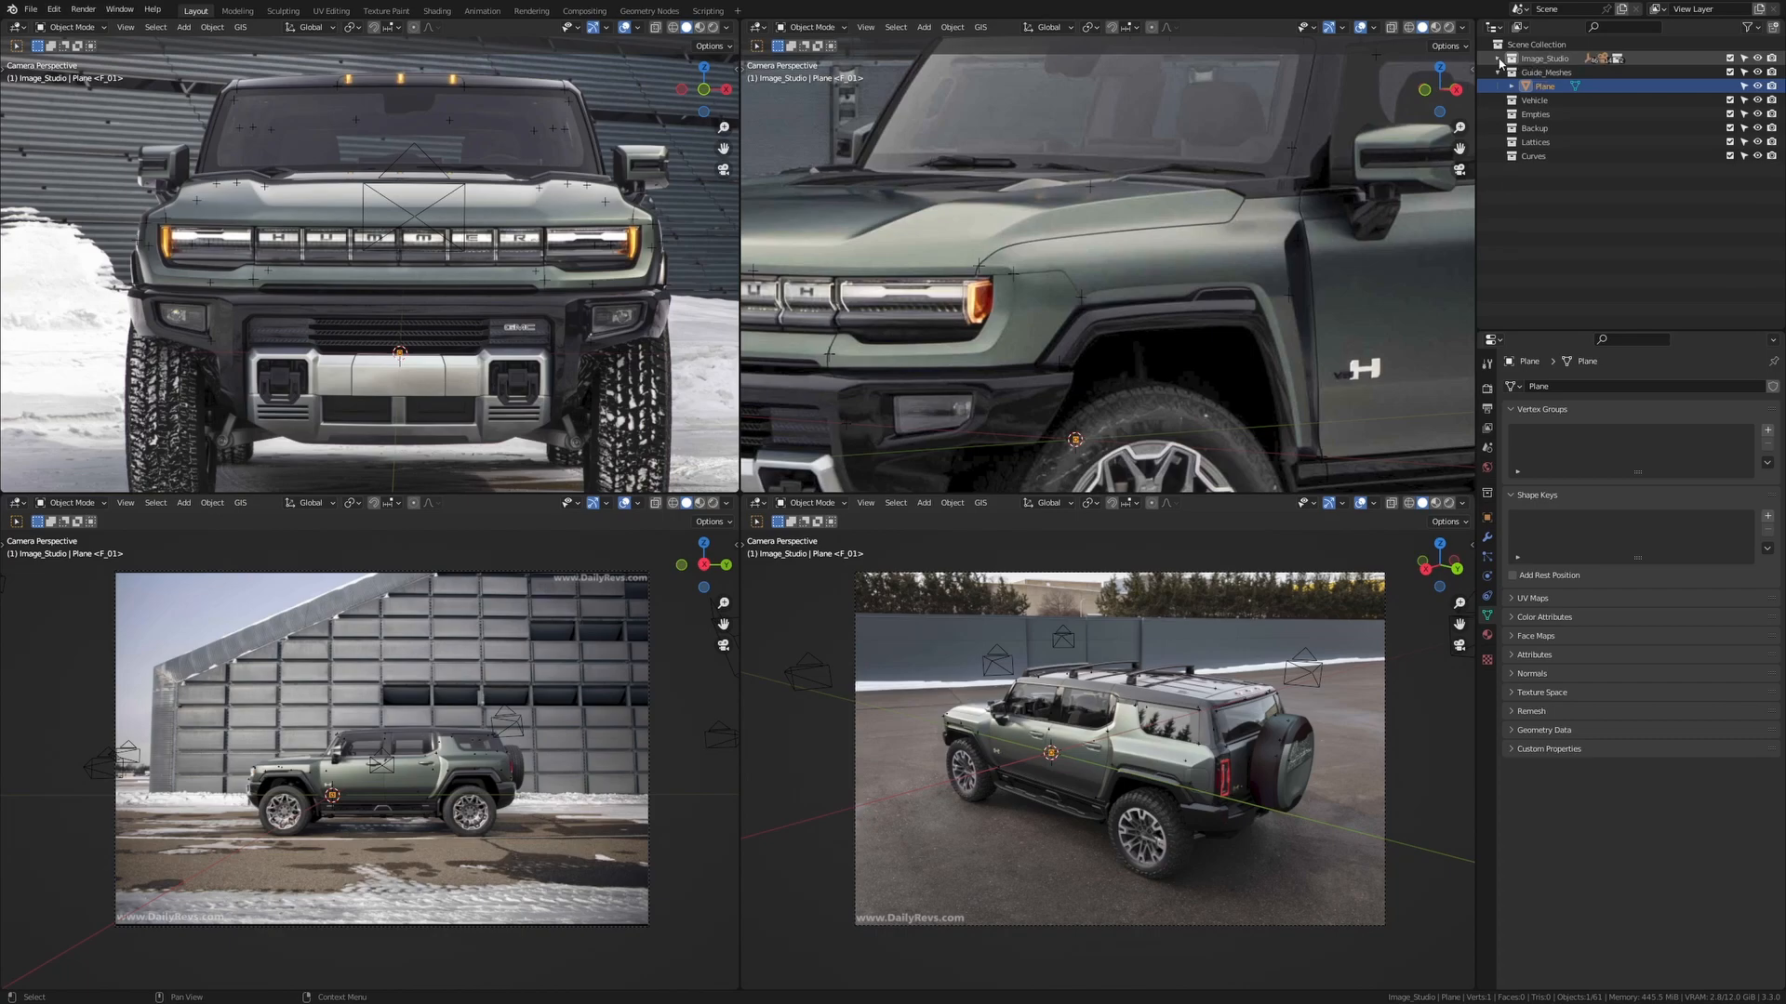
{"action": "left_click", "coordinate": [1742, 58]}
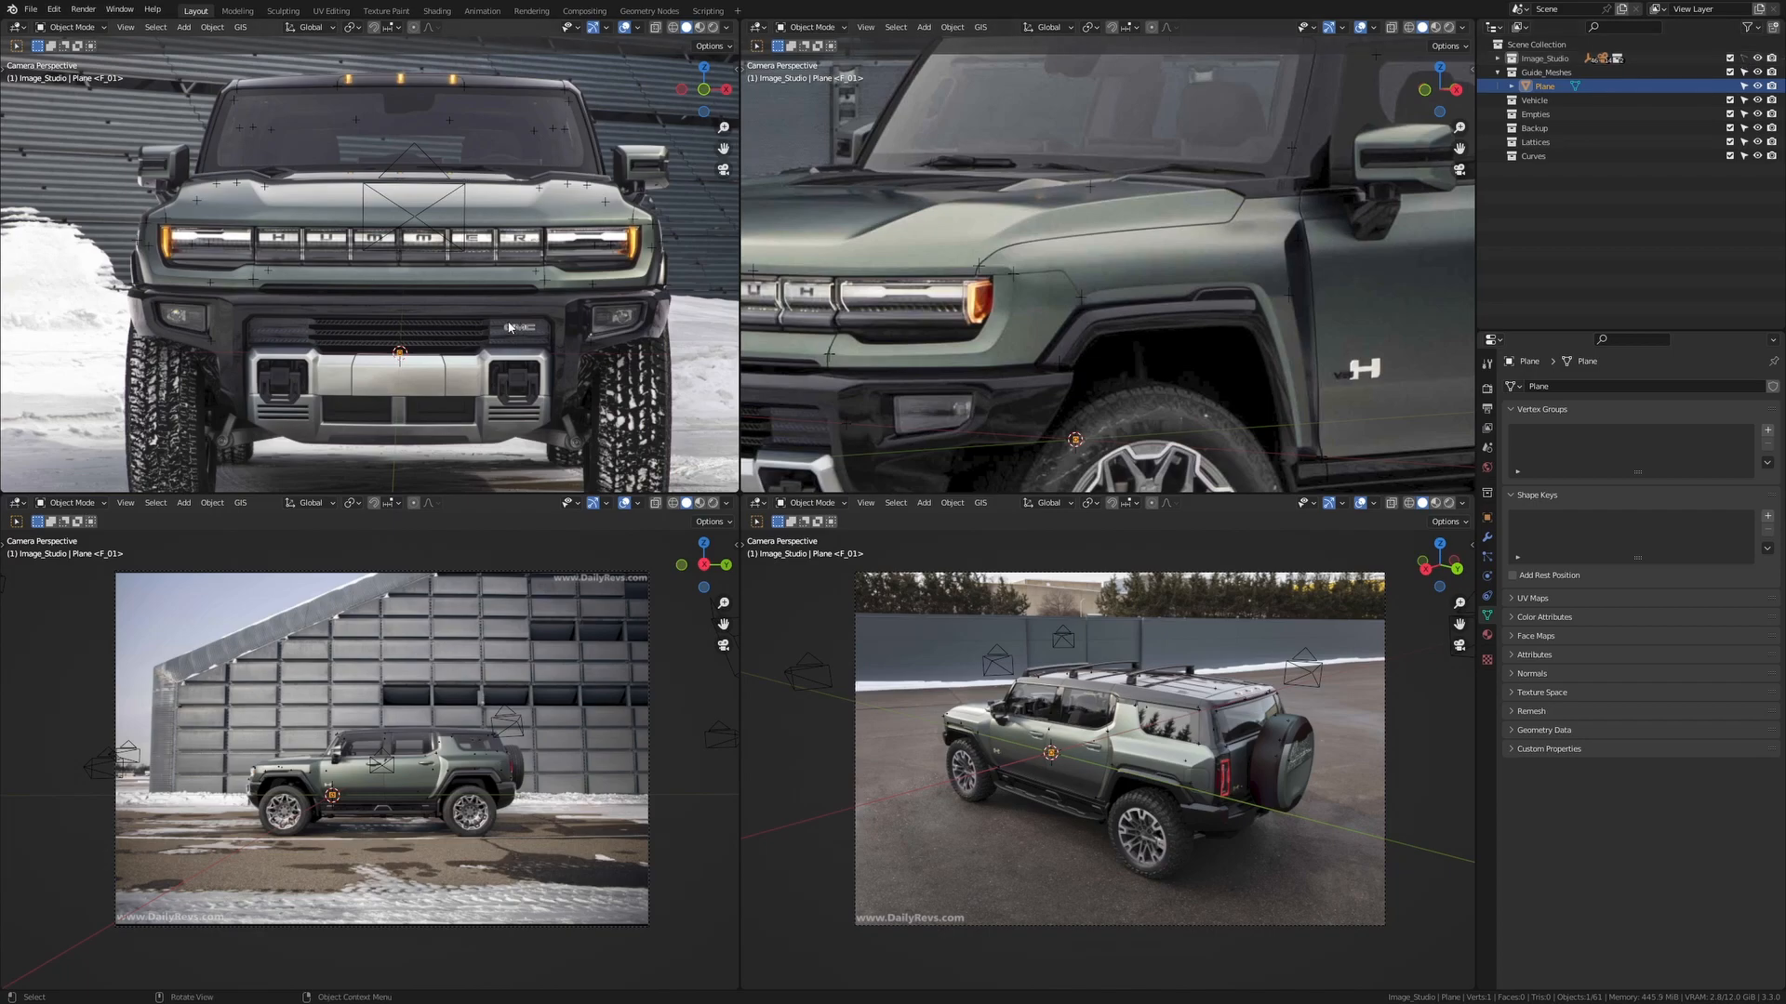
Rename the Plane object as Body_Guidemesh and make the Image_Studio collection selectable again
{"action": "scroll", "coordinate": [445, 388], "scroll_direction": "up", "scroll_amount": 2}
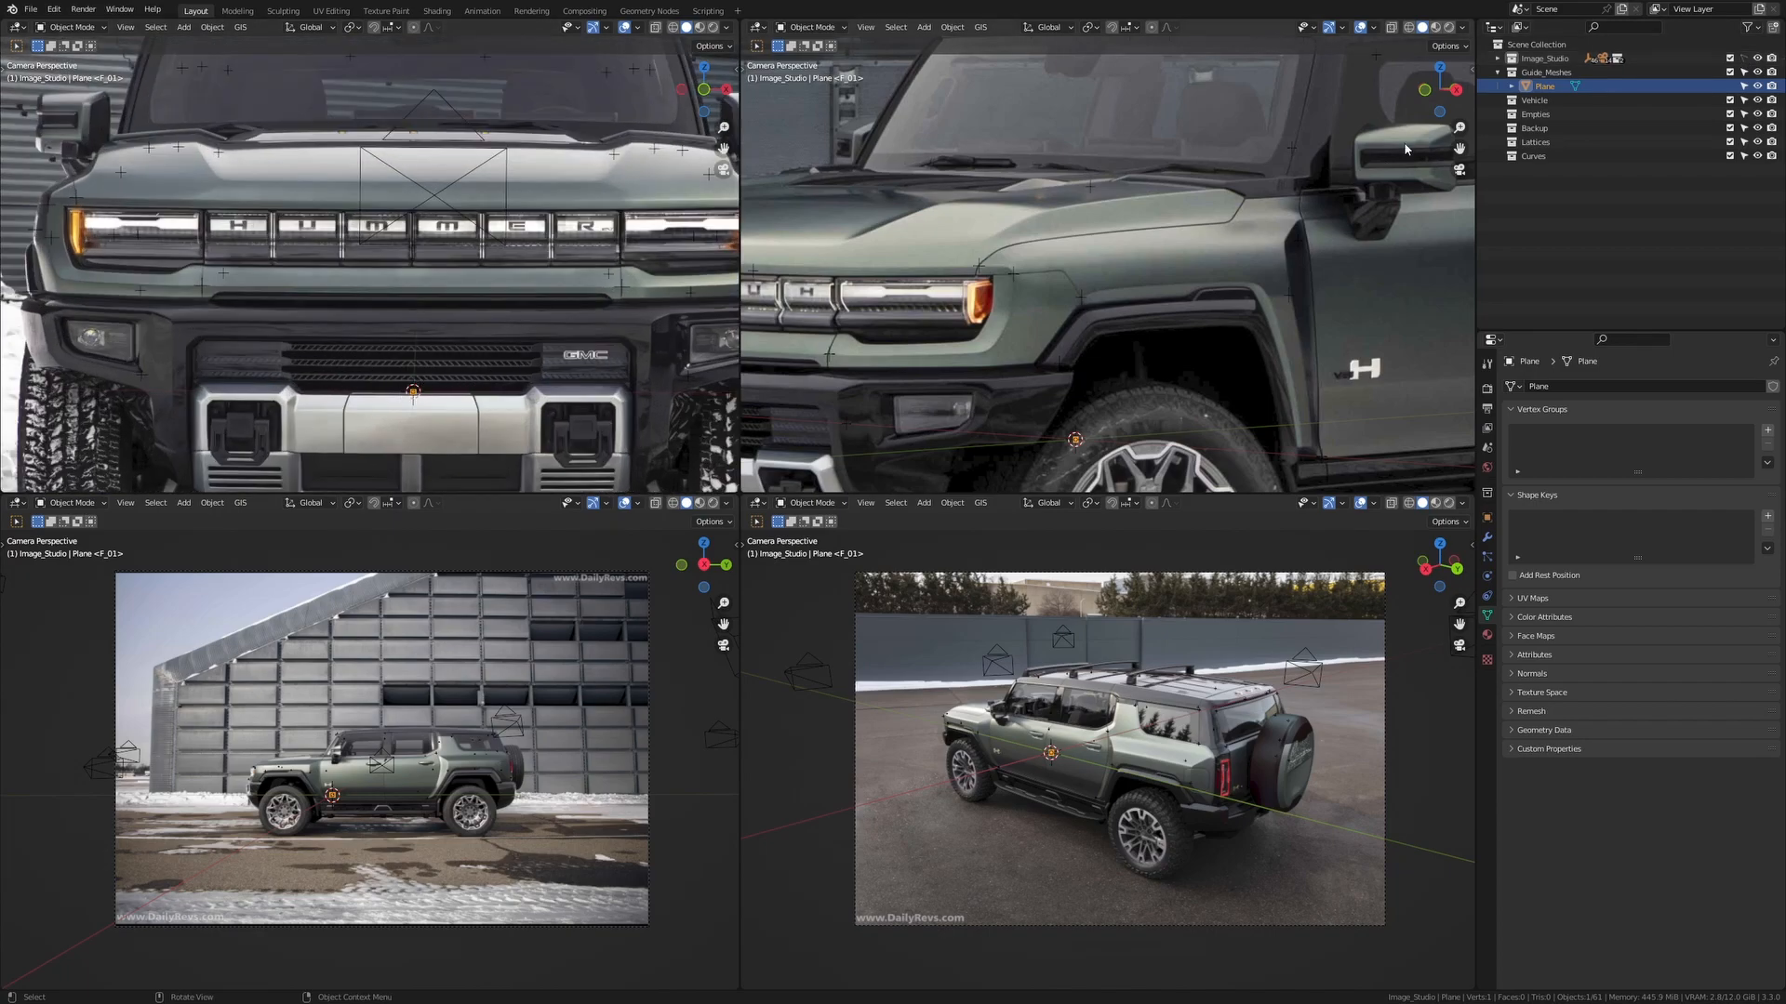
{"action": "double_click", "coordinate": [1542, 86]}
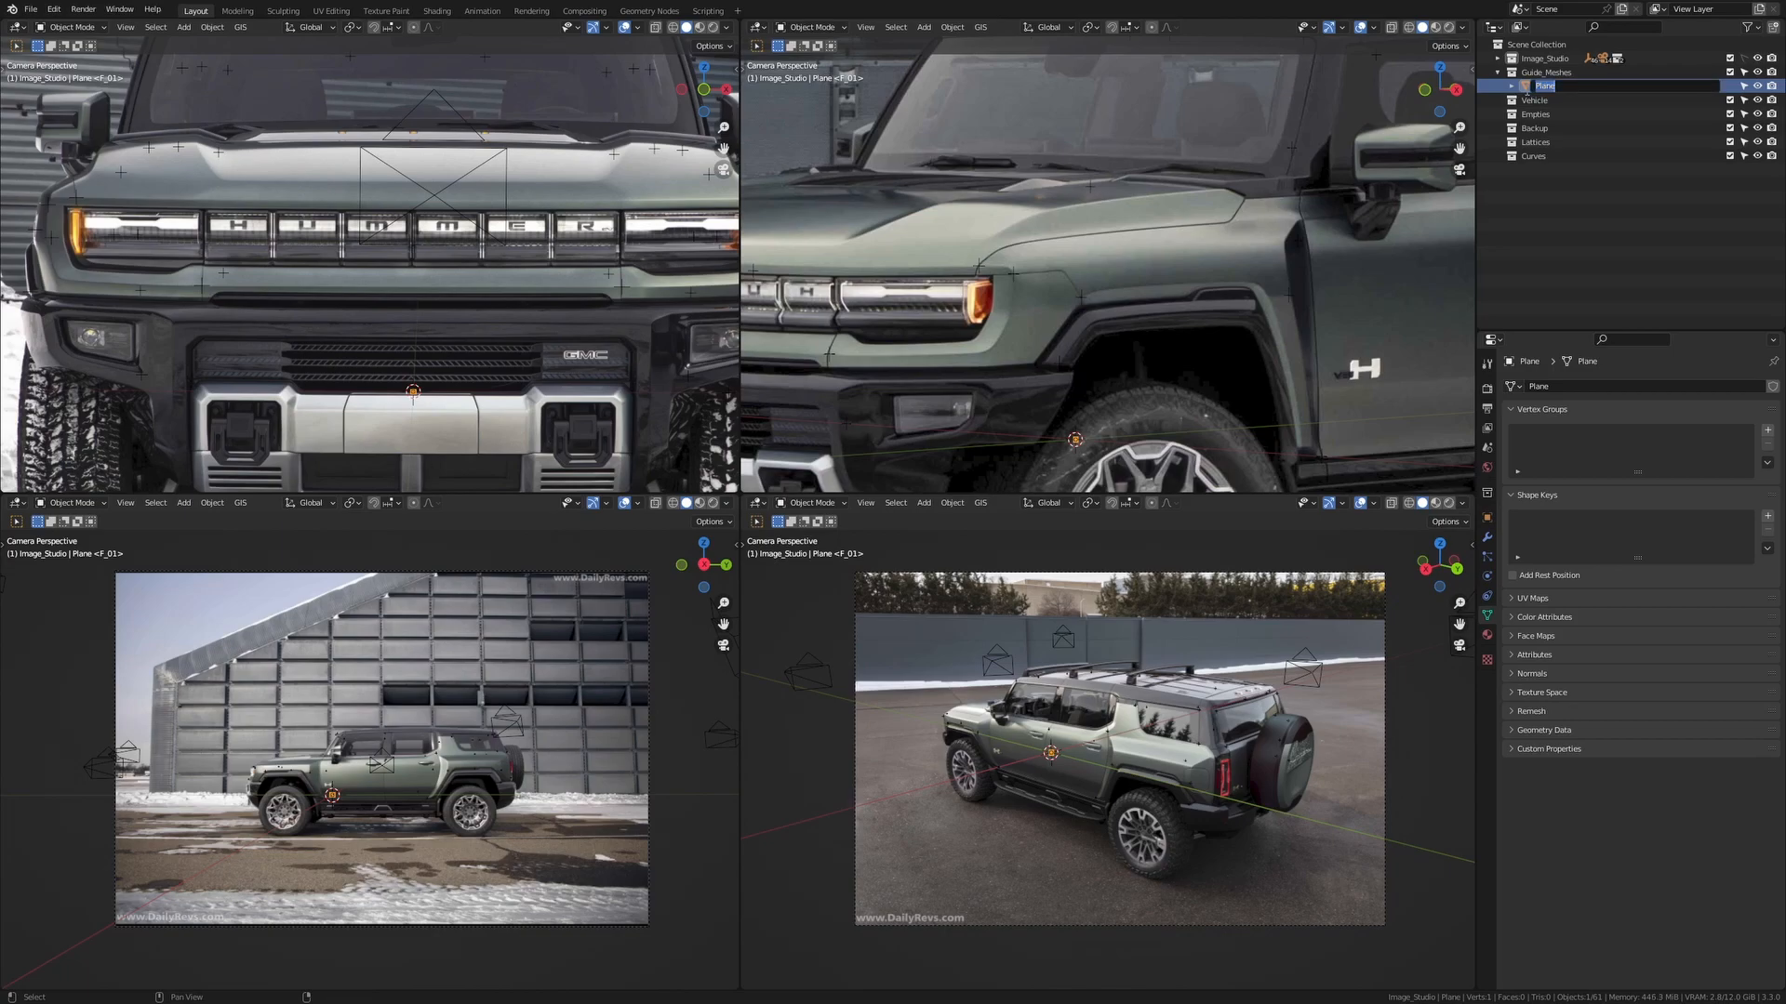
{"action": "type", "text": "Body_Guidemesh"}
{"action": "key", "text": "Return"}
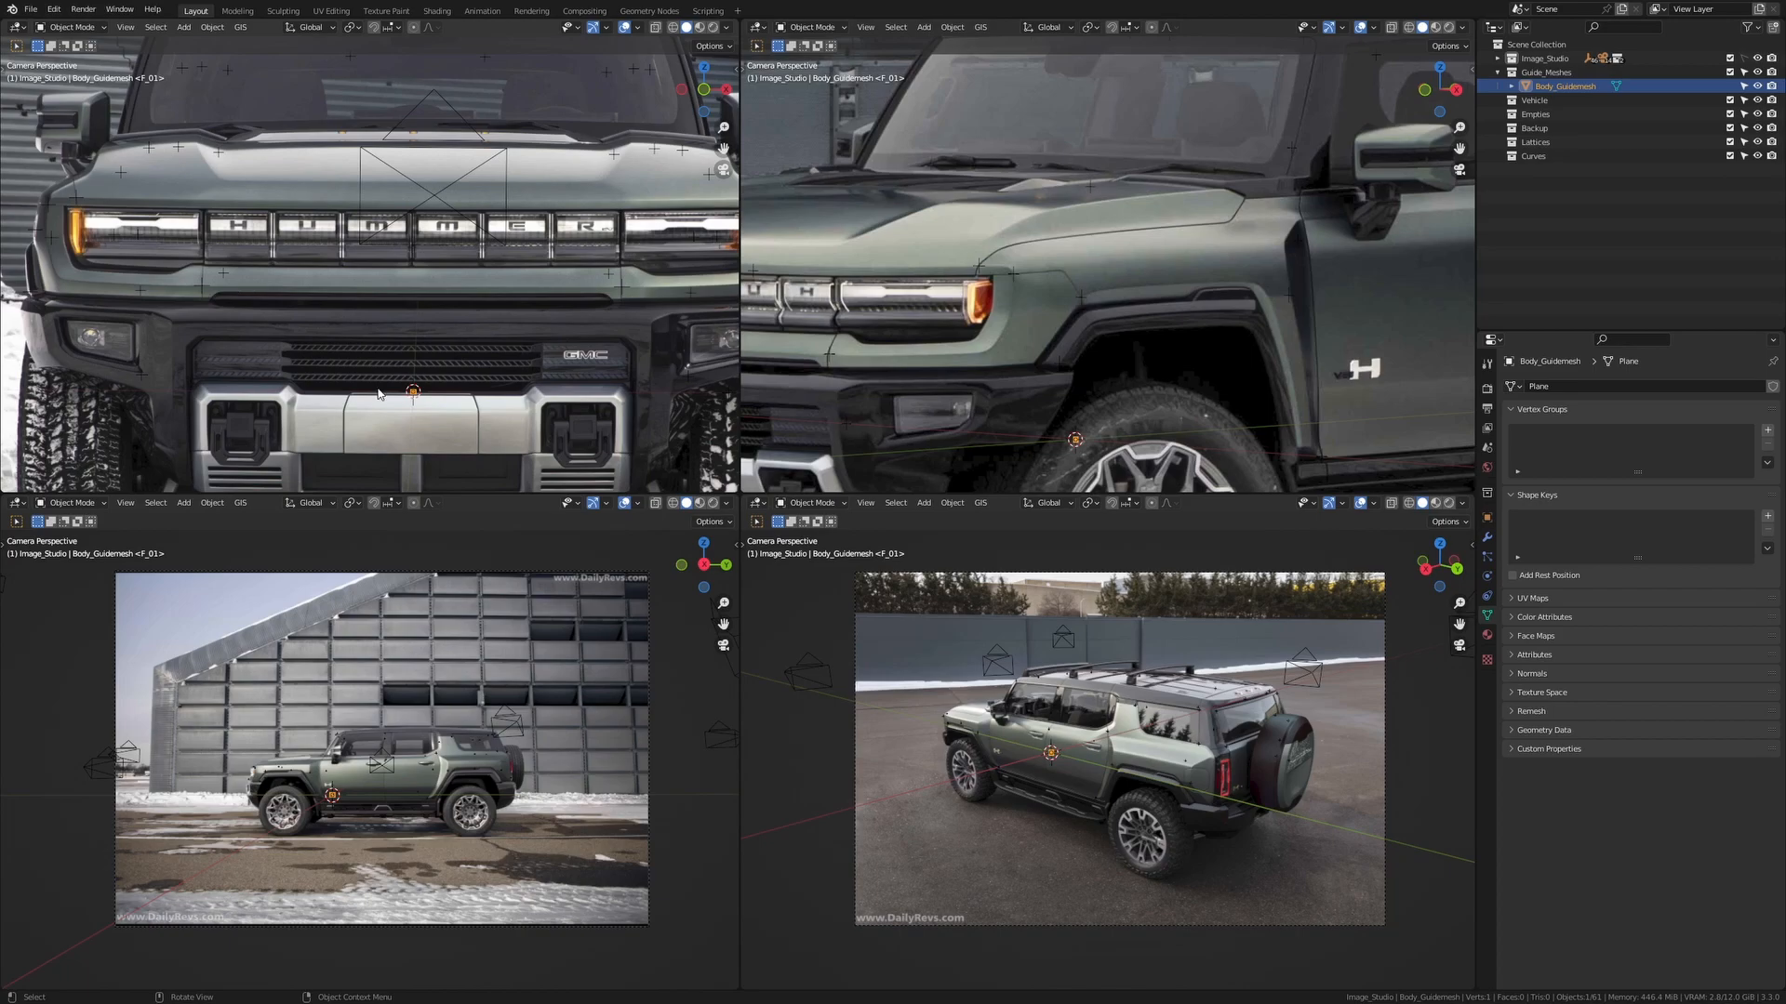
{"action": "left_click", "coordinate": [1744, 58]}
Snap the 3D cursor to the locator at the headlight's upper outer corner
{"action": "middle_click_drag", "start_coordinate": [448, 402], "coordinate": [361, 344], "text": "shift"}
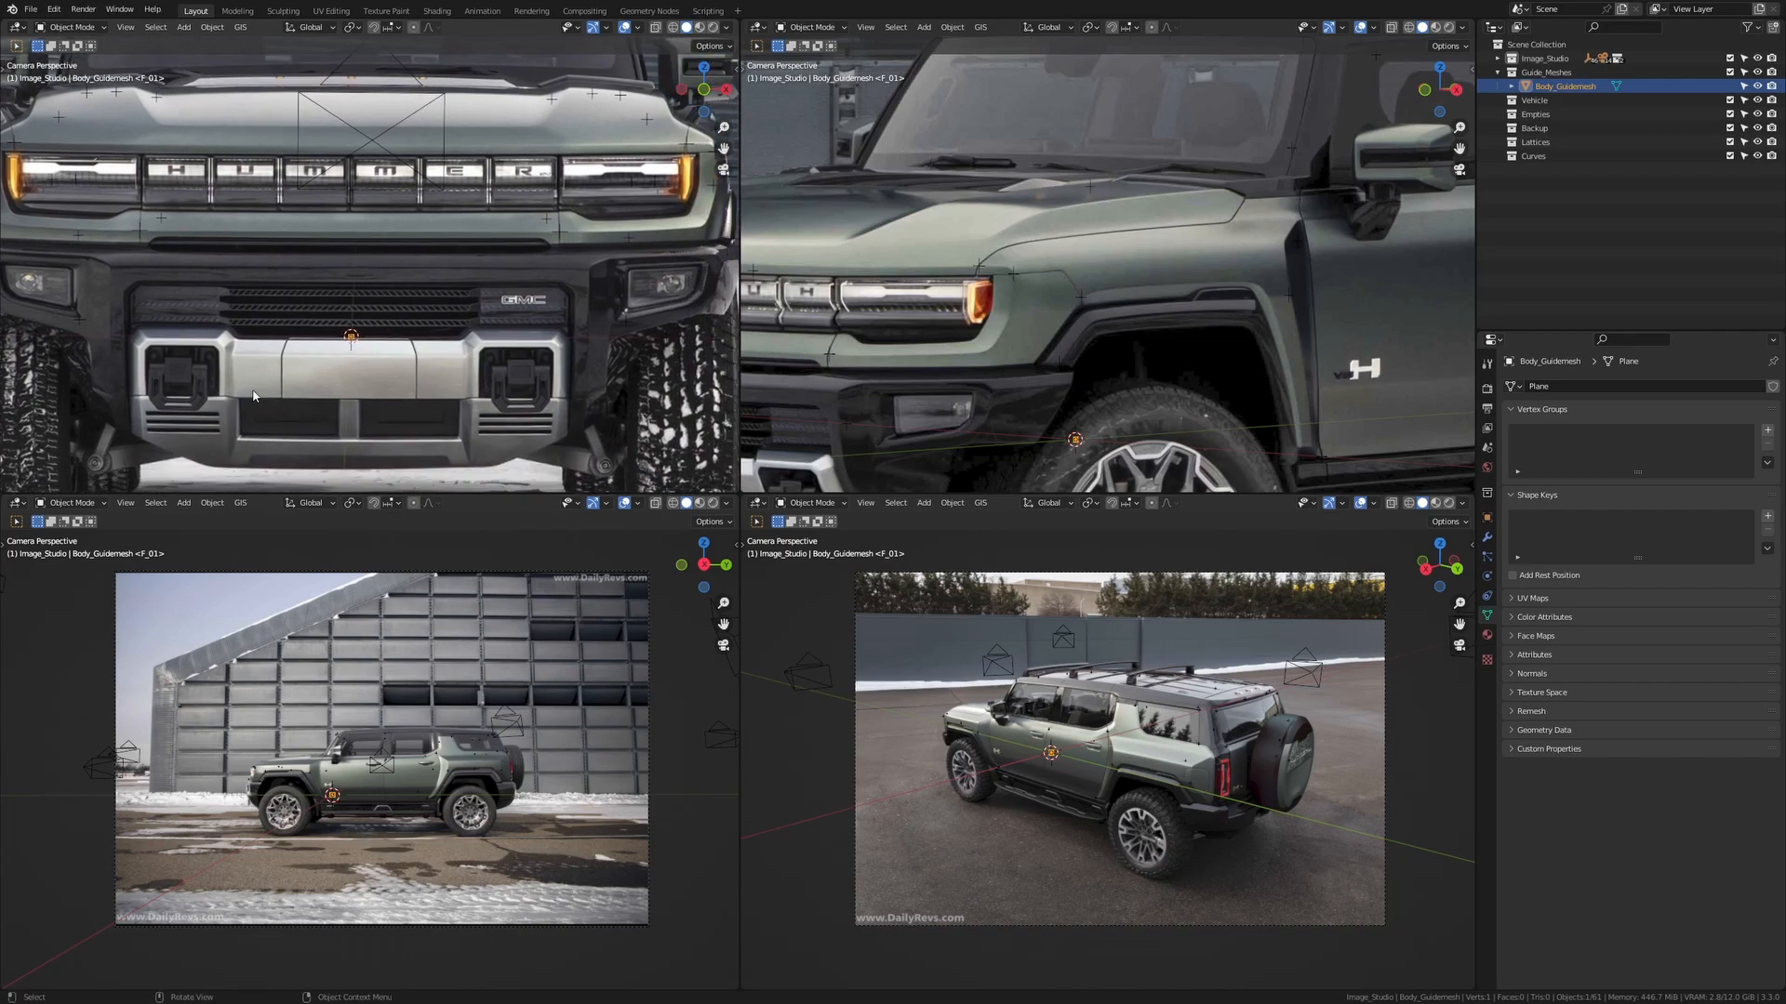
{"action": "key", "text": "Tab"}
{"action": "key", "text": "Tab"}
{"action": "middle_click_drag", "start_coordinate": [423, 298], "coordinate": [285, 368], "text": "shift"}
{"action": "scroll", "coordinate": [285, 369], "scroll_direction": "up", "scroll_amount": 3}
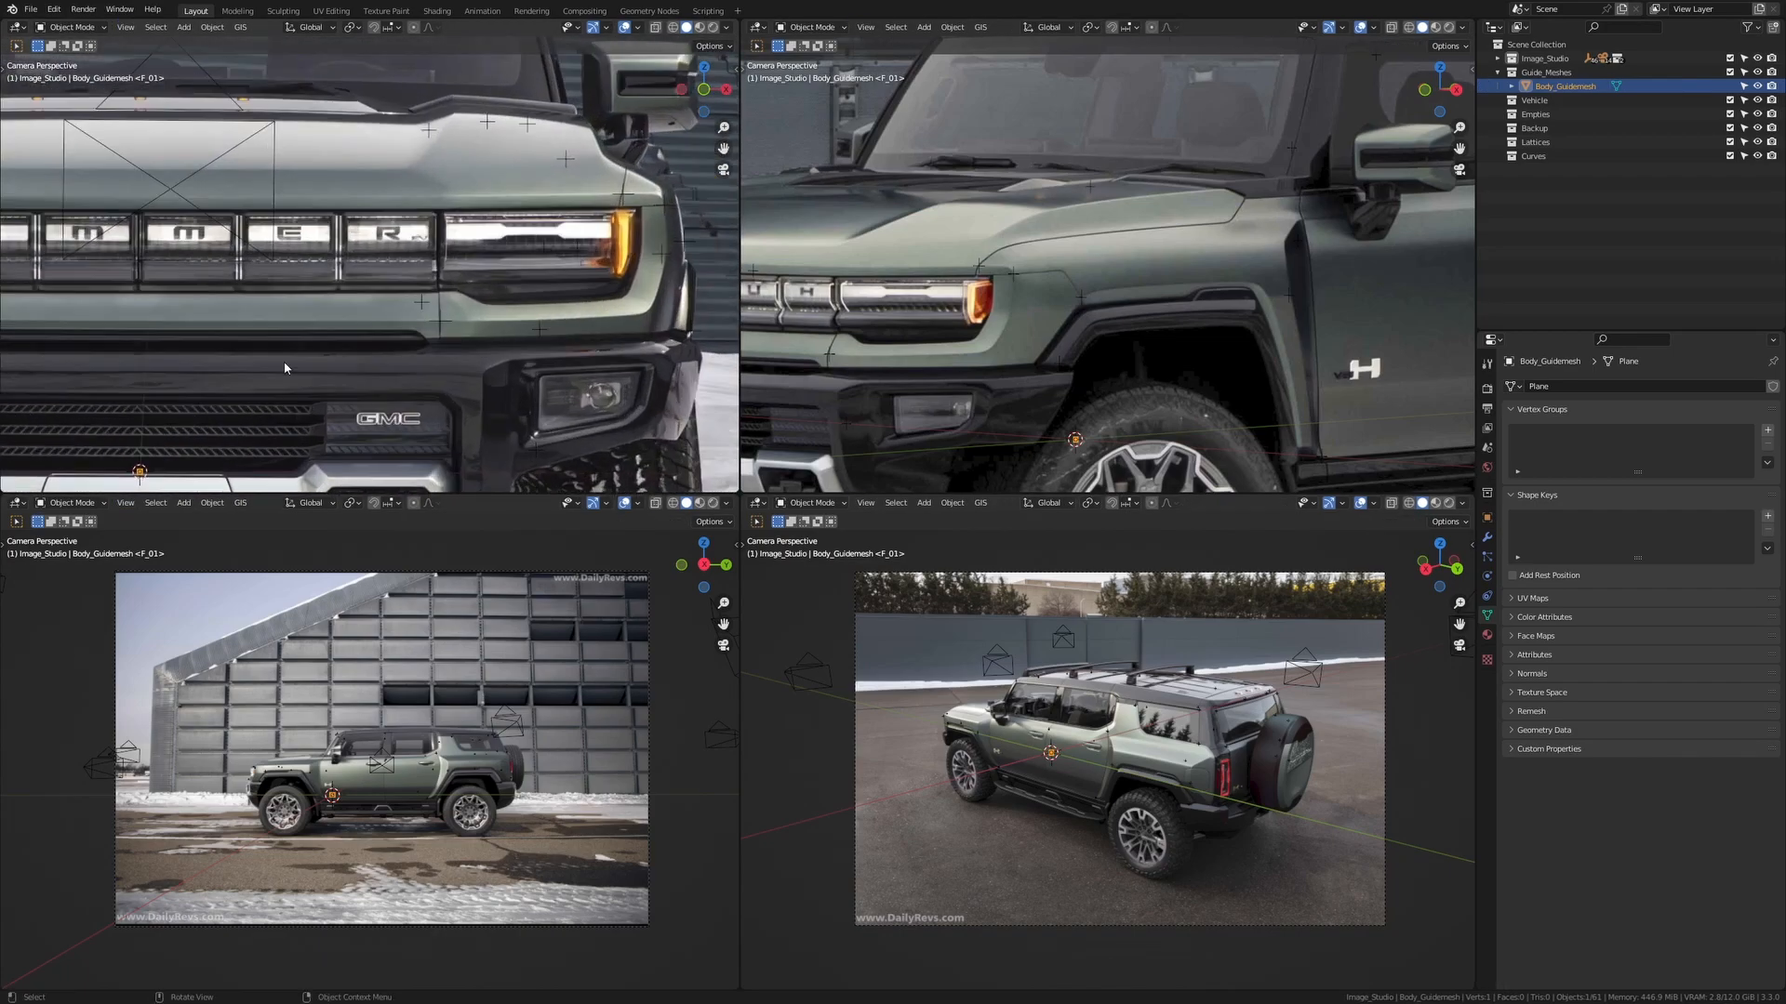
{"action": "middle_click_drag", "start_coordinate": [521, 265], "coordinate": [349, 326], "text": "shift"}
{"action": "scroll", "coordinate": [353, 325], "scroll_direction": "up", "scroll_amount": 4}
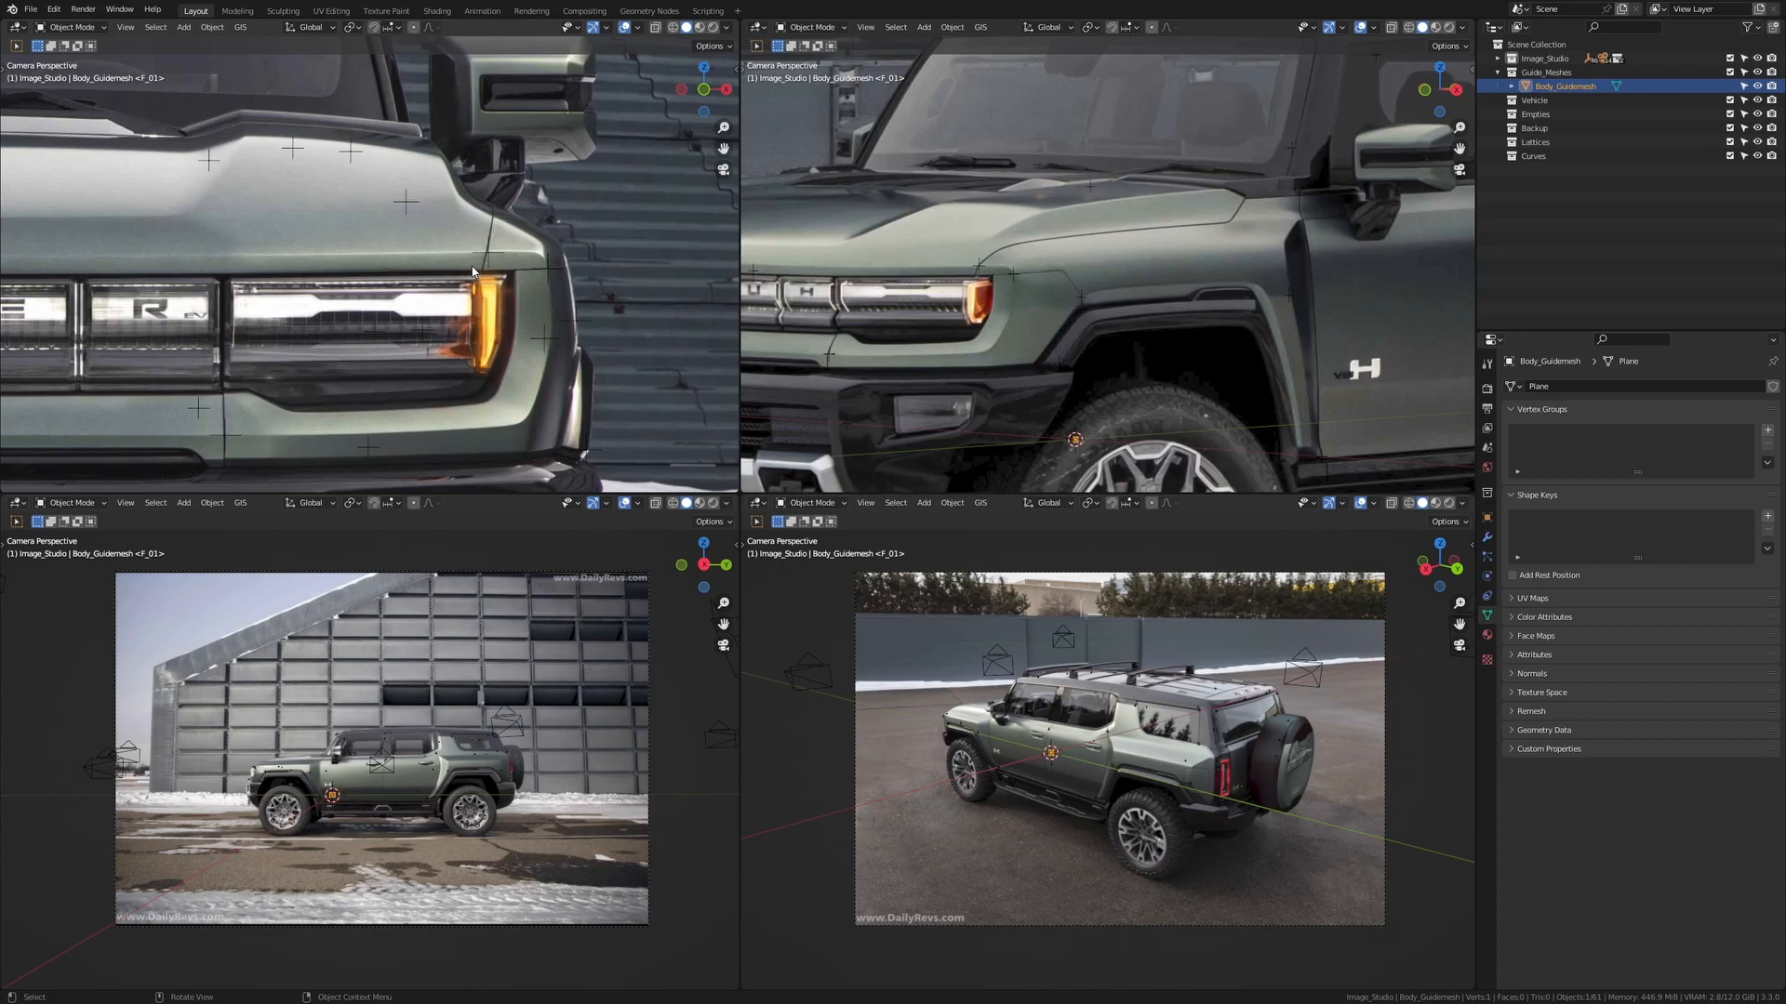
{"action": "left_click", "coordinate": [497, 259]}
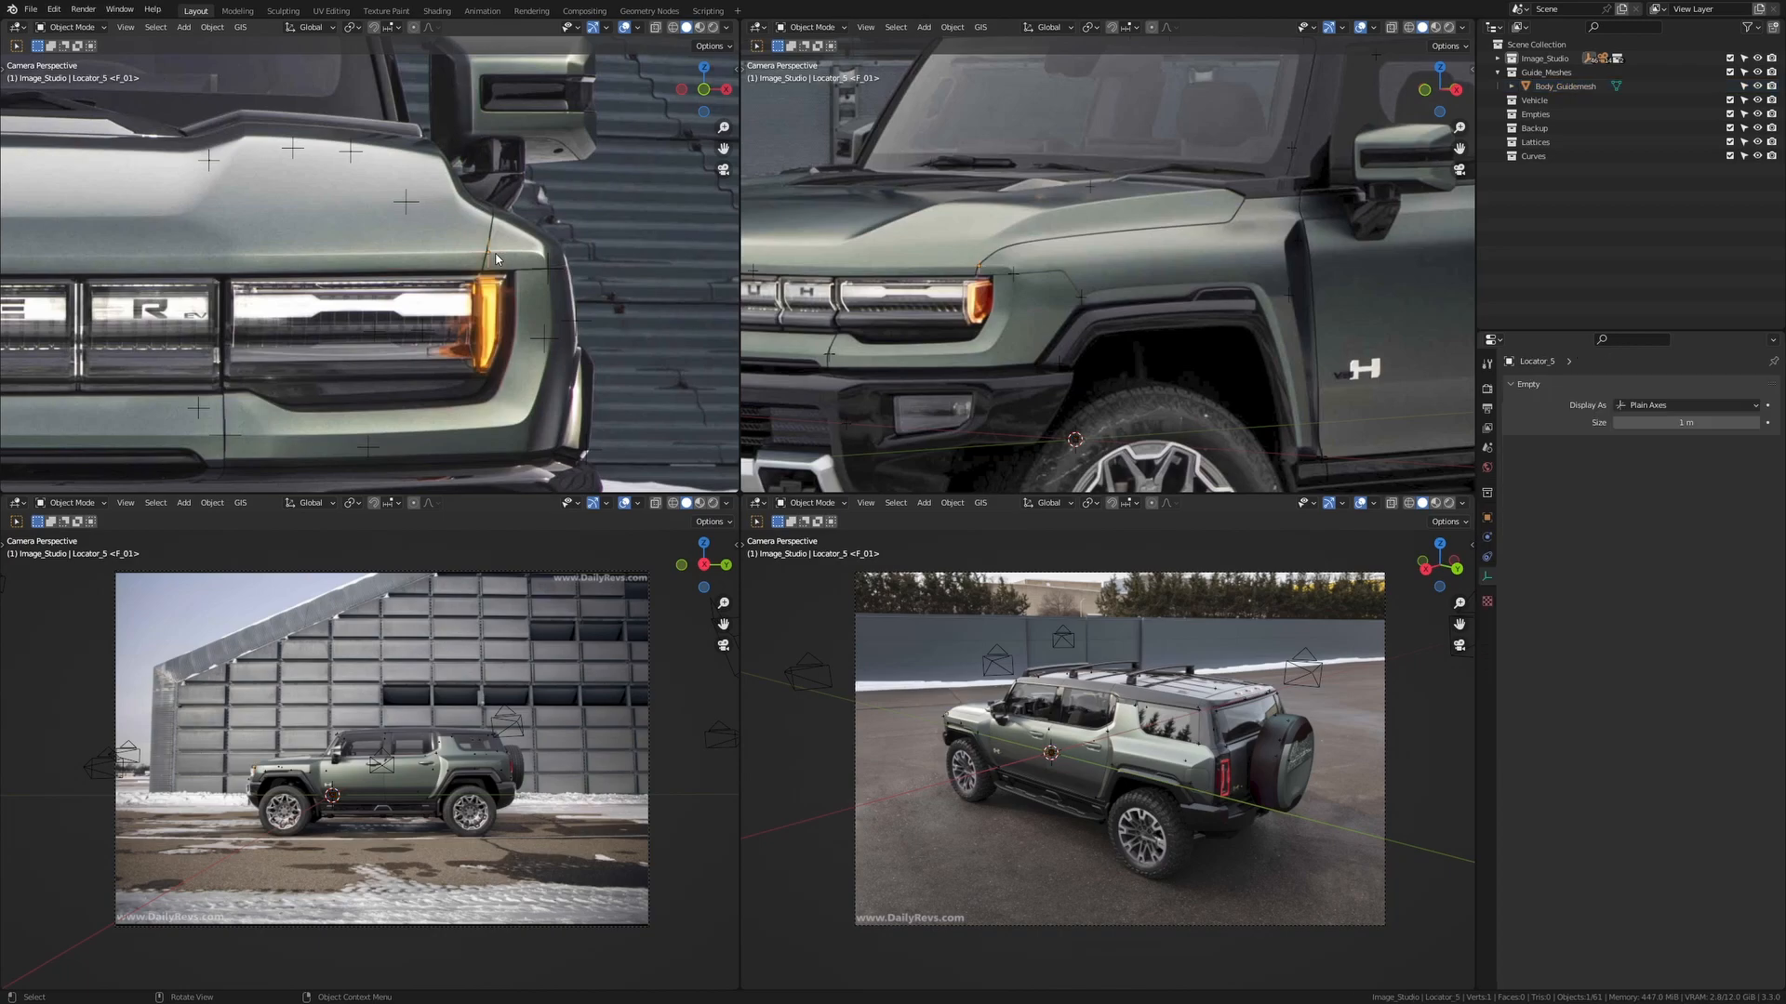
{"action": "scroll", "coordinate": [1084, 271], "scroll_direction": "up", "scroll_amount": 2}
{"action": "scroll", "coordinate": [1042, 270], "scroll_direction": "down", "scroll_amount": 1}
{"action": "middle_click_drag", "start_coordinate": [993, 270], "coordinate": [1218, 218], "text": "shift"}
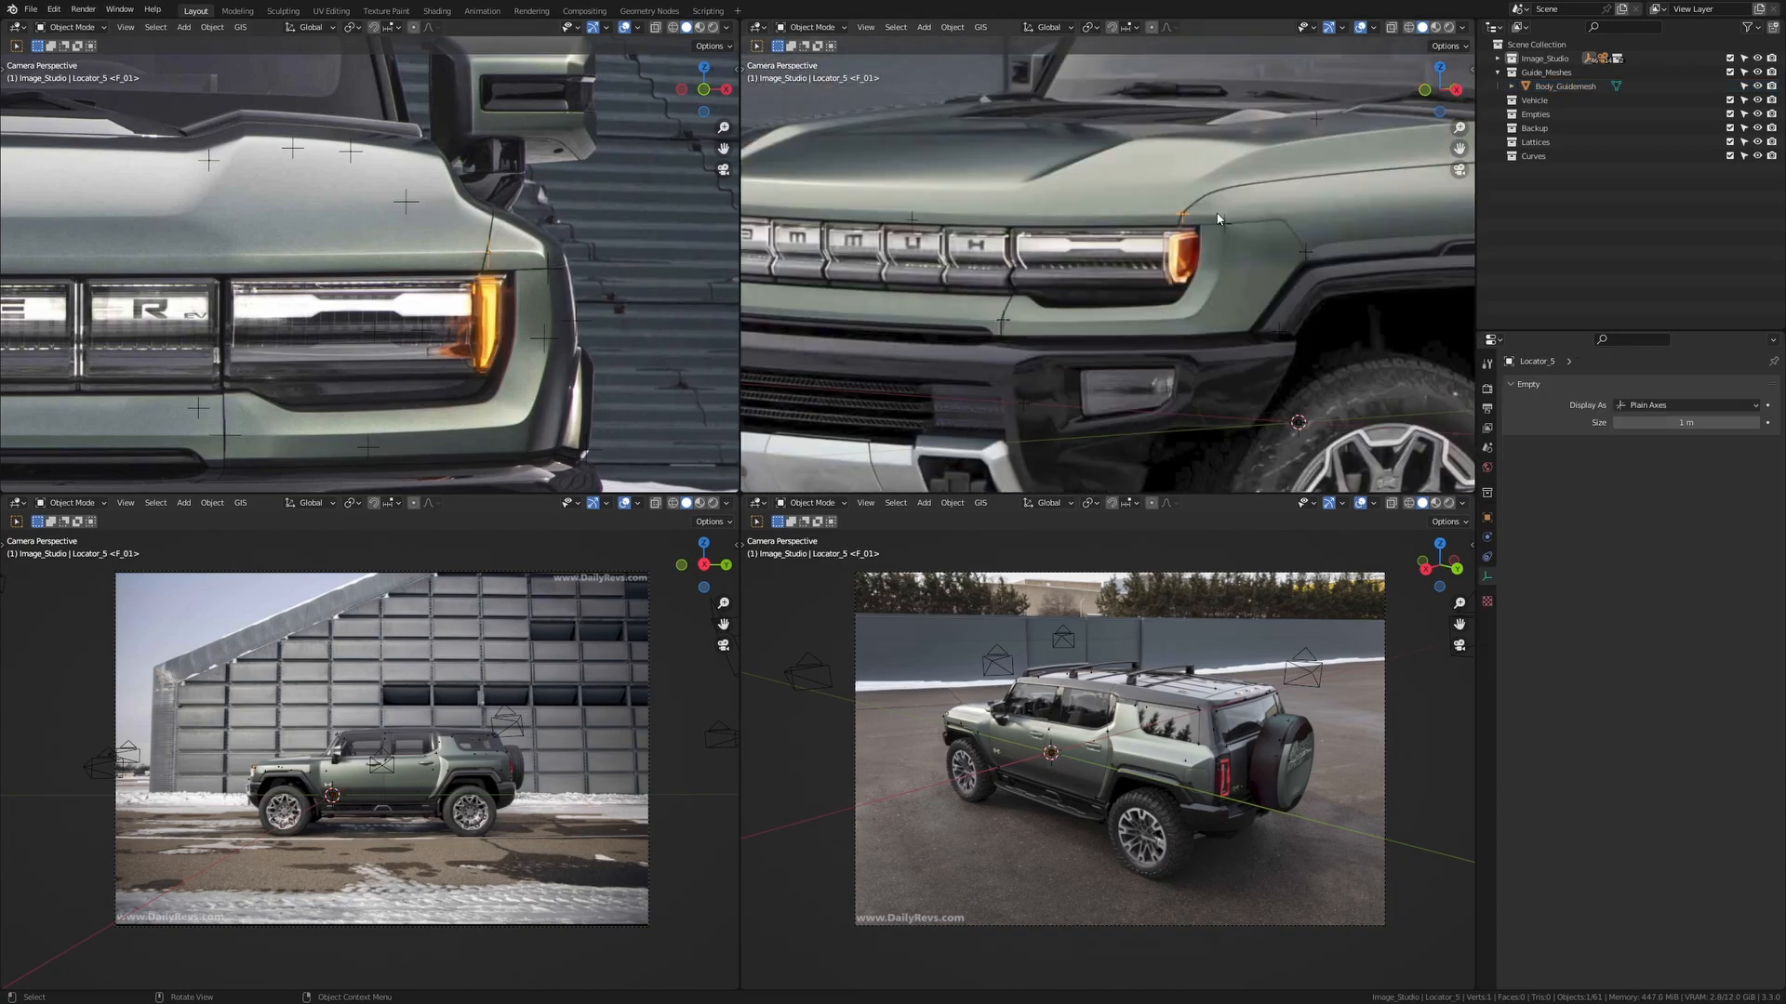
{"action": "key", "text": "shift+s"}
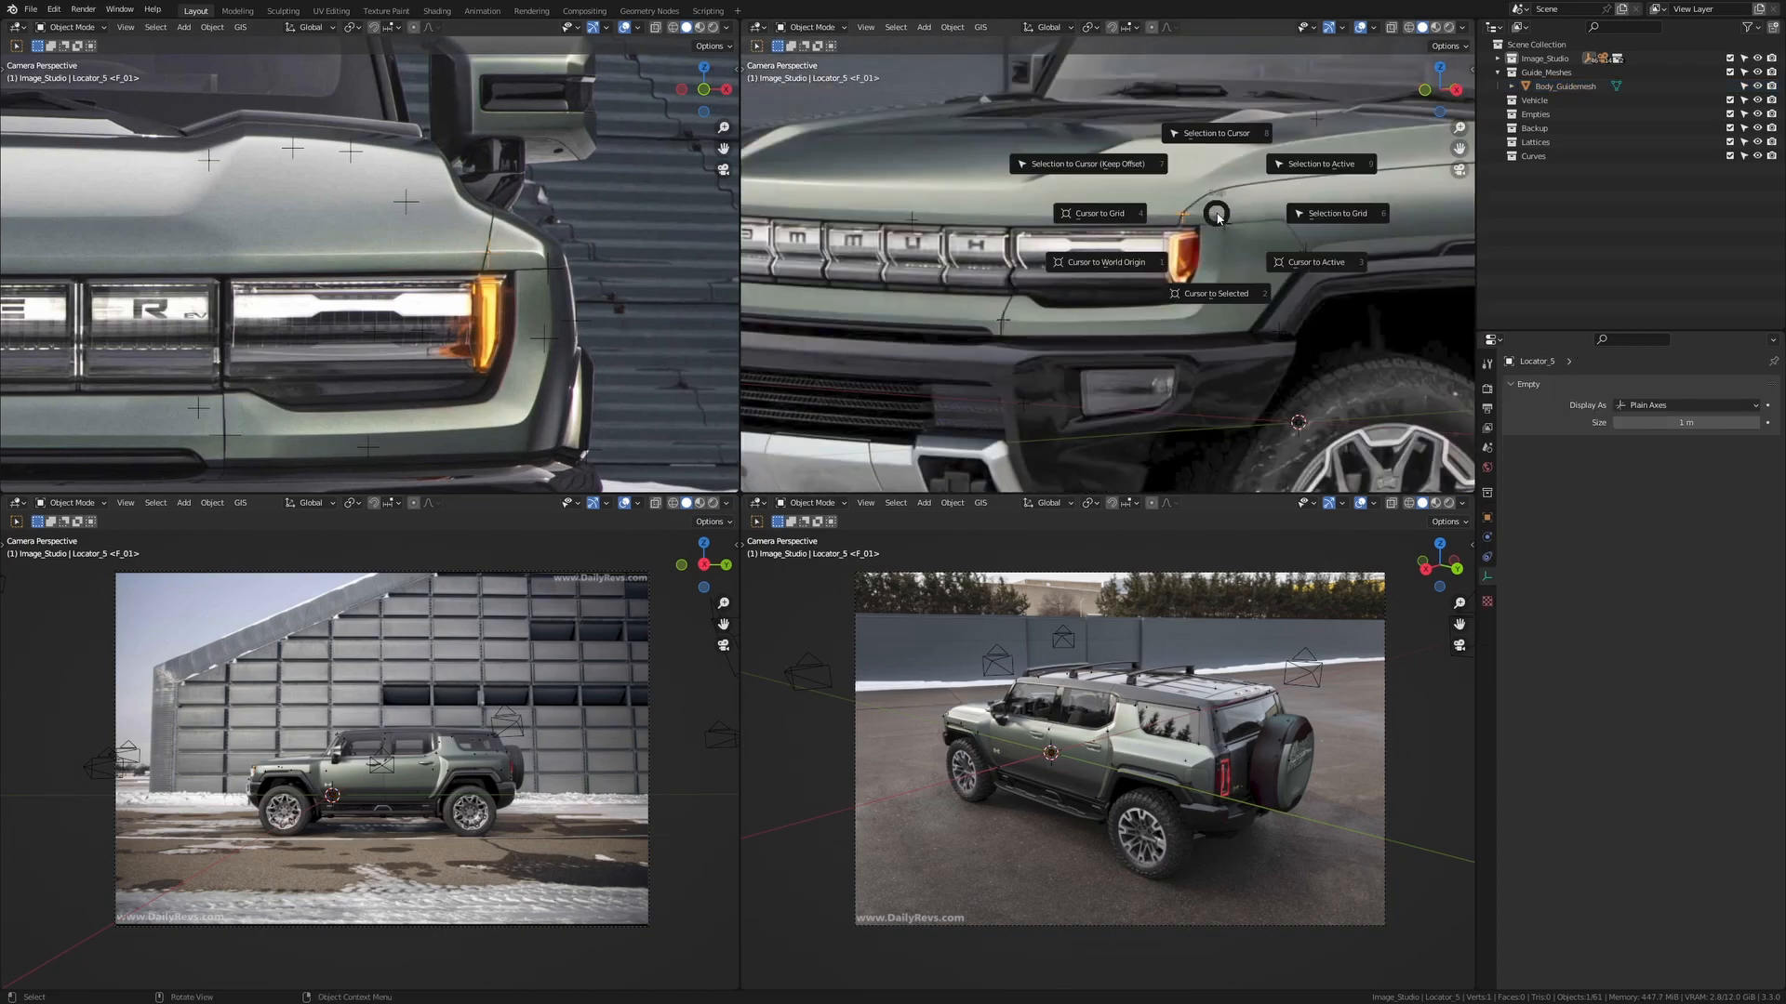
{"action": "left_click", "coordinate": [1217, 292]}
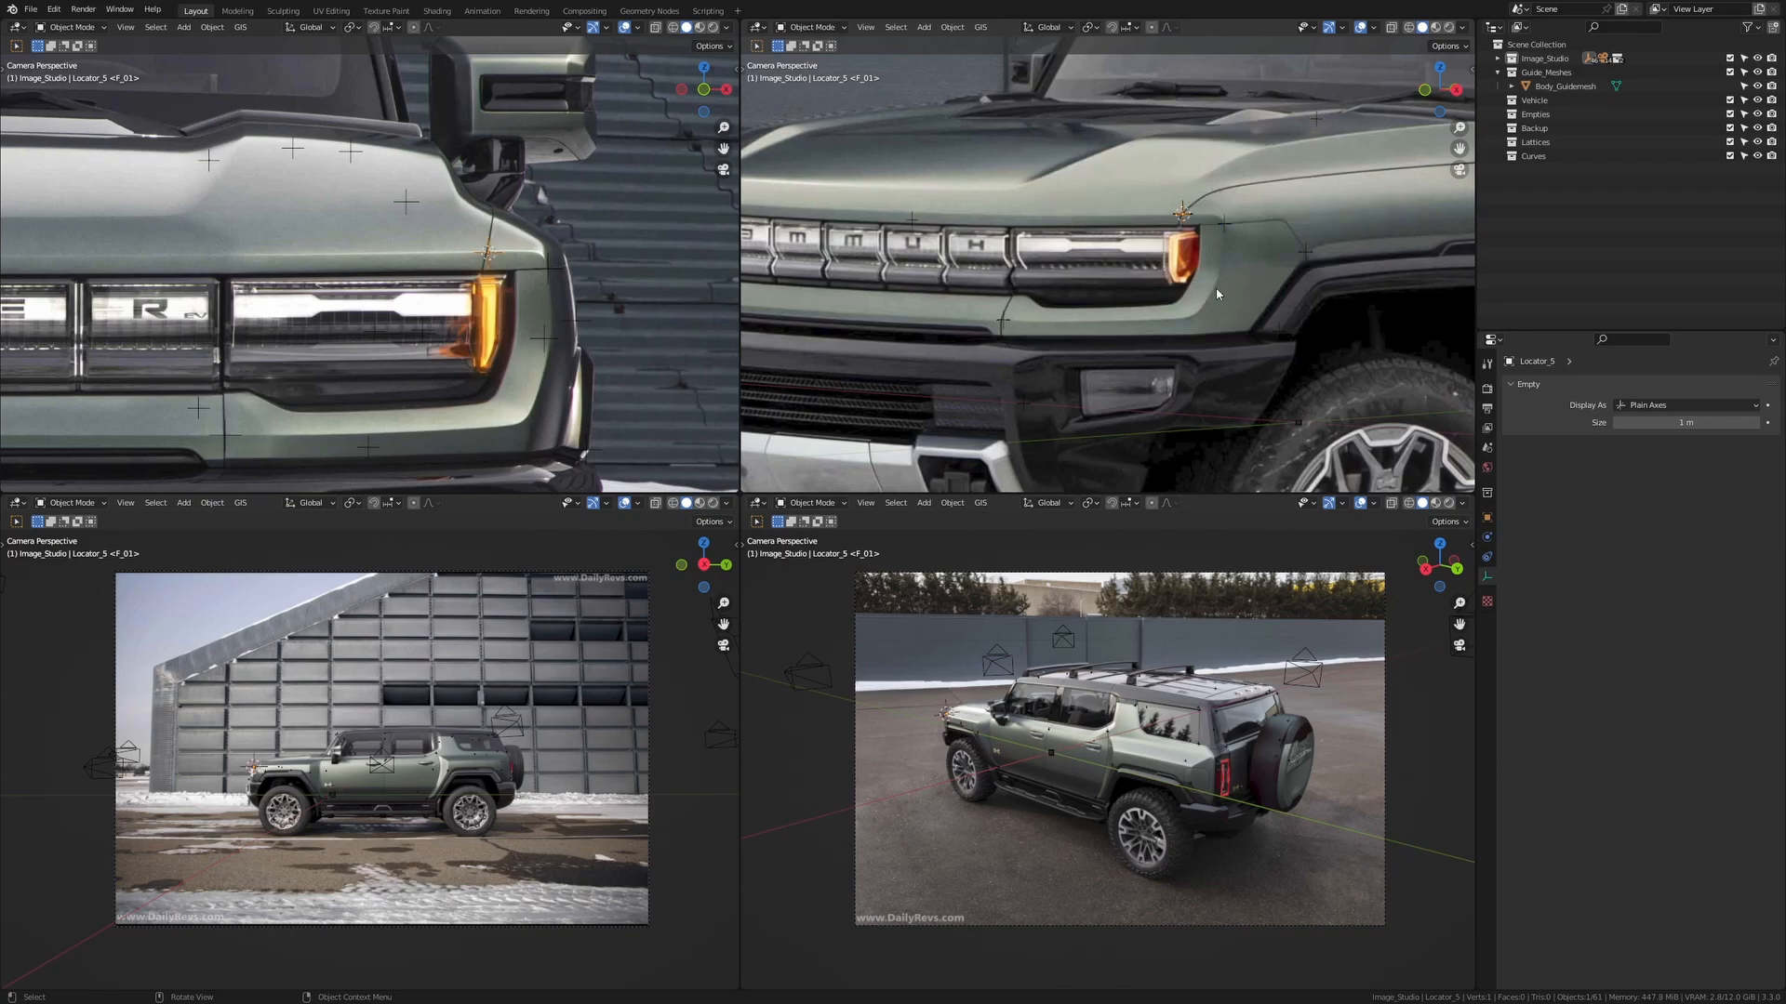
Select the Body_Guidemesh vertex in Edit Mode and snap it to the 3D cursor at the headlight corner
{"action": "left_click", "coordinate": [1299, 423]}
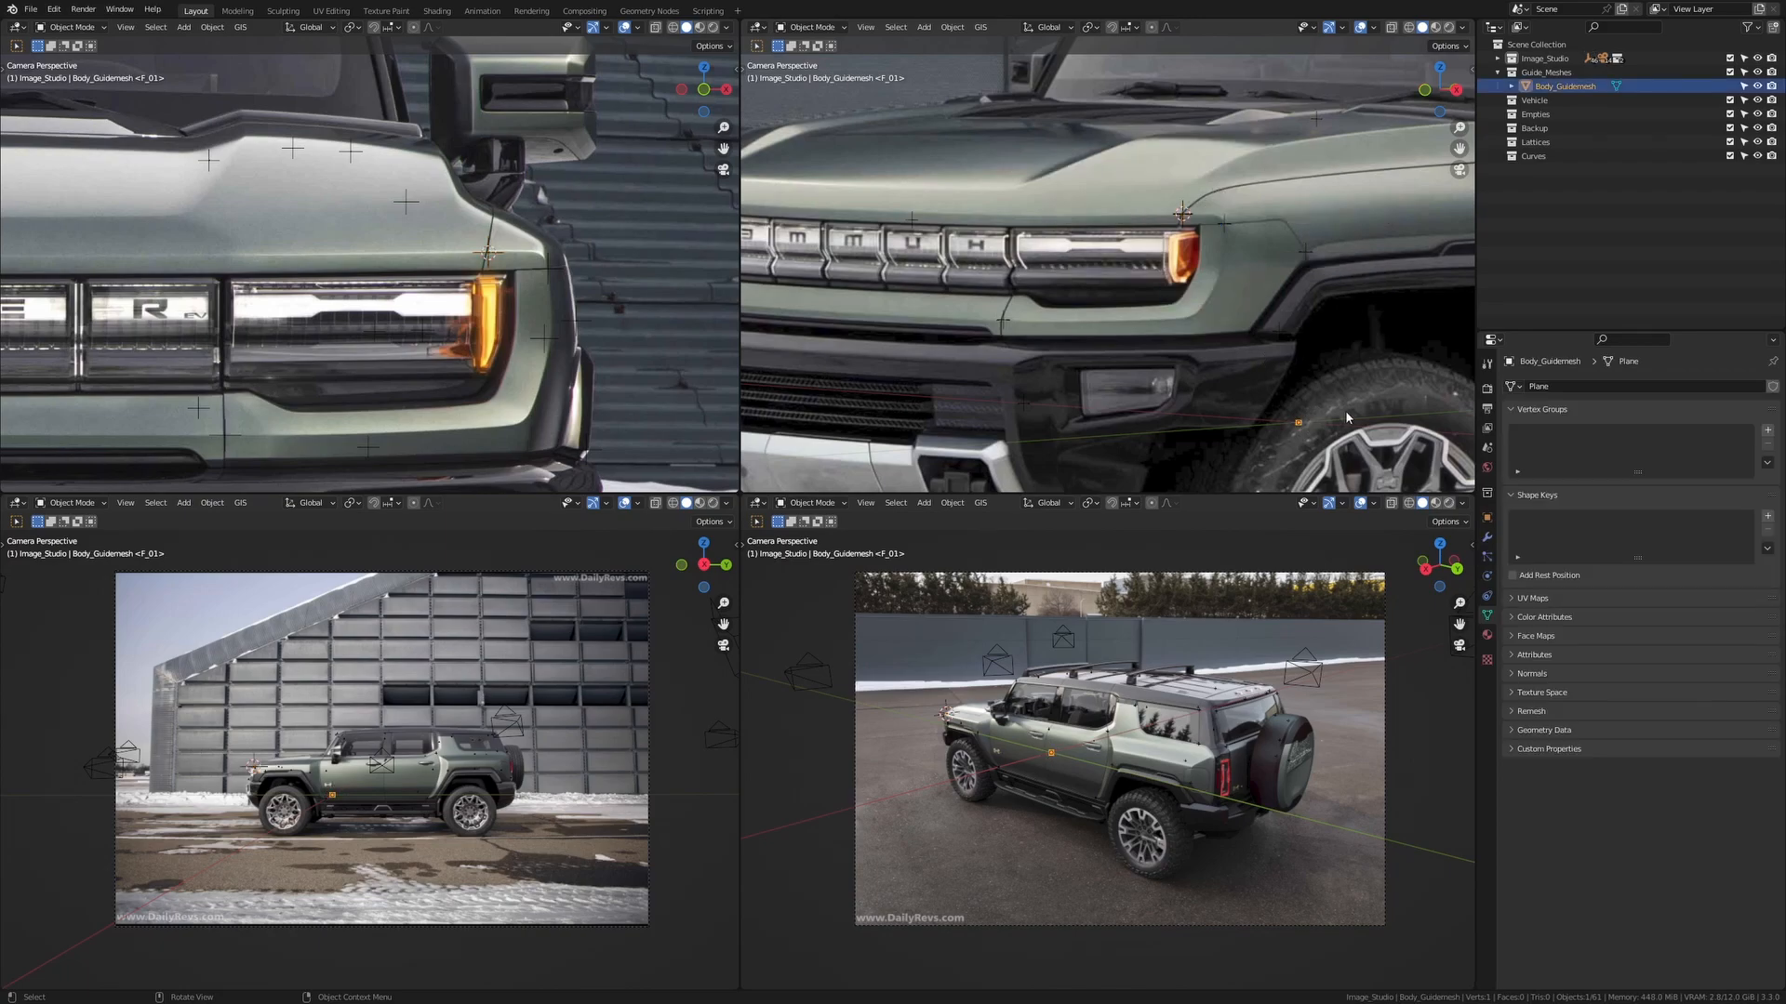
{"action": "key", "text": "Tab"}
{"action": "key", "text": "b"}
{"action": "left_click_drag", "start_coordinate": [1246, 363], "coordinate": [1378, 479]}
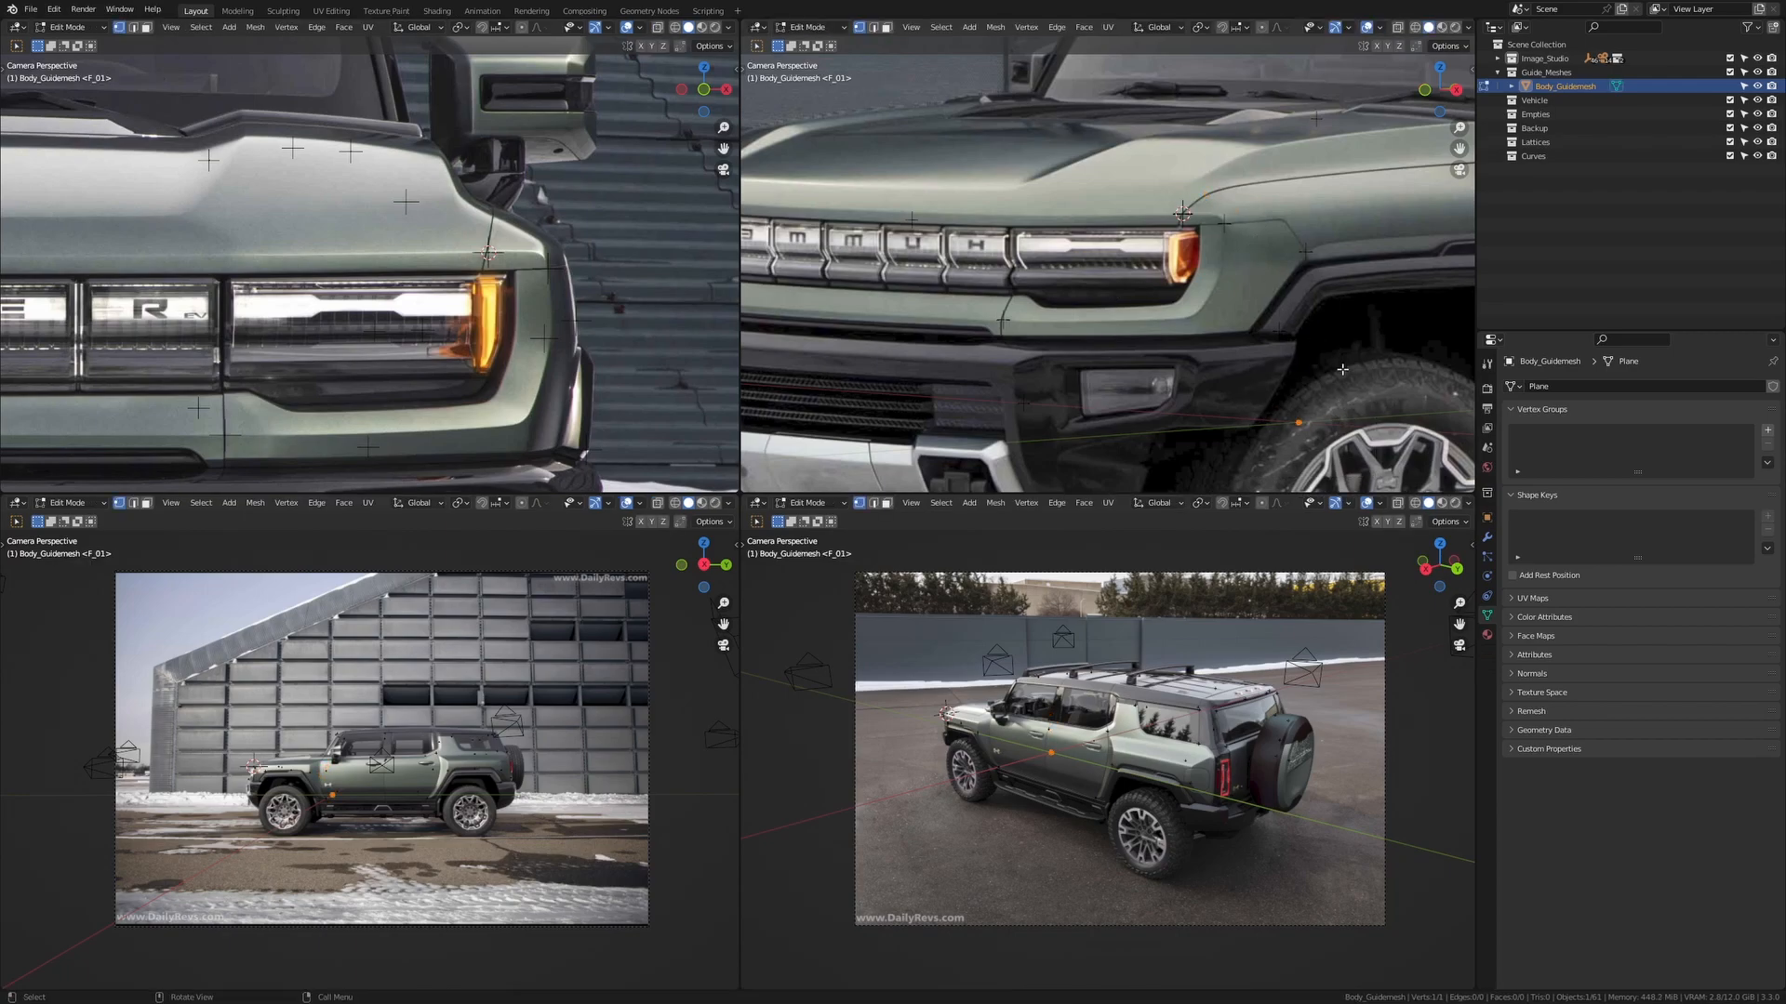
{"action": "key", "text": "shift+s"}
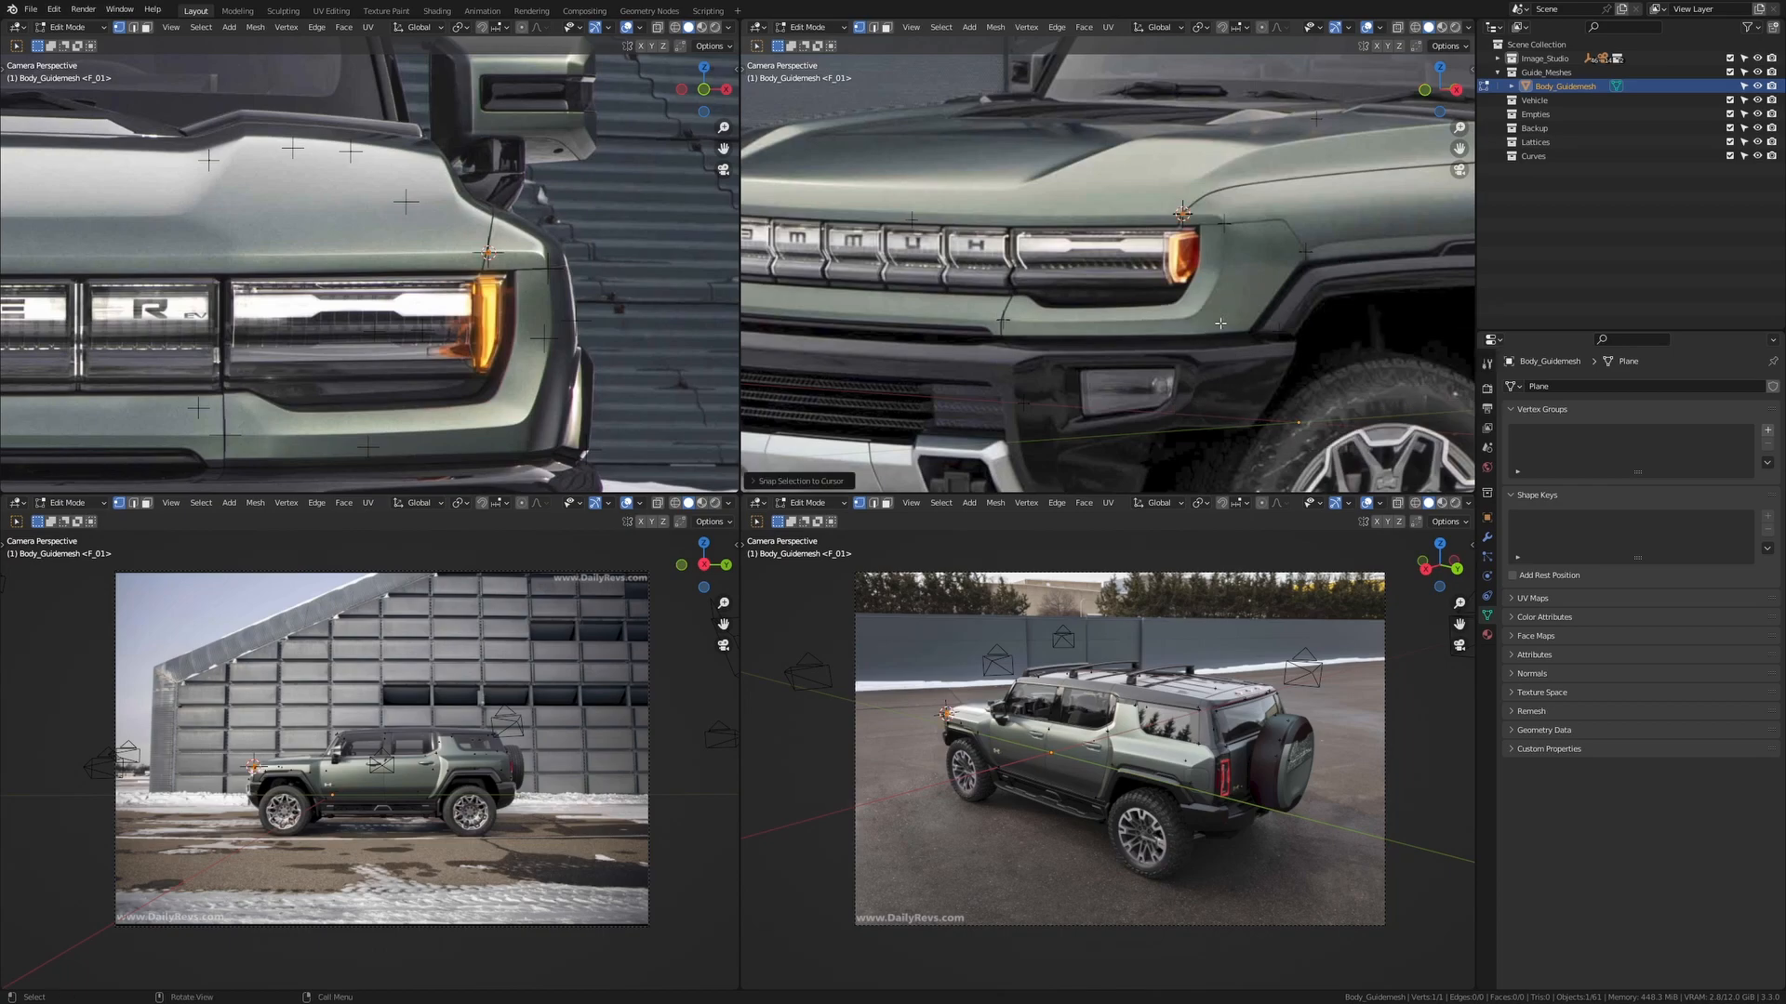
Check the snapped headlight-corner vertex against the rear three-quarter, side, front three-quarter and front reference photos
{"action": "scroll", "coordinate": [1103, 748], "scroll_direction": "up", "scroll_amount": 10}
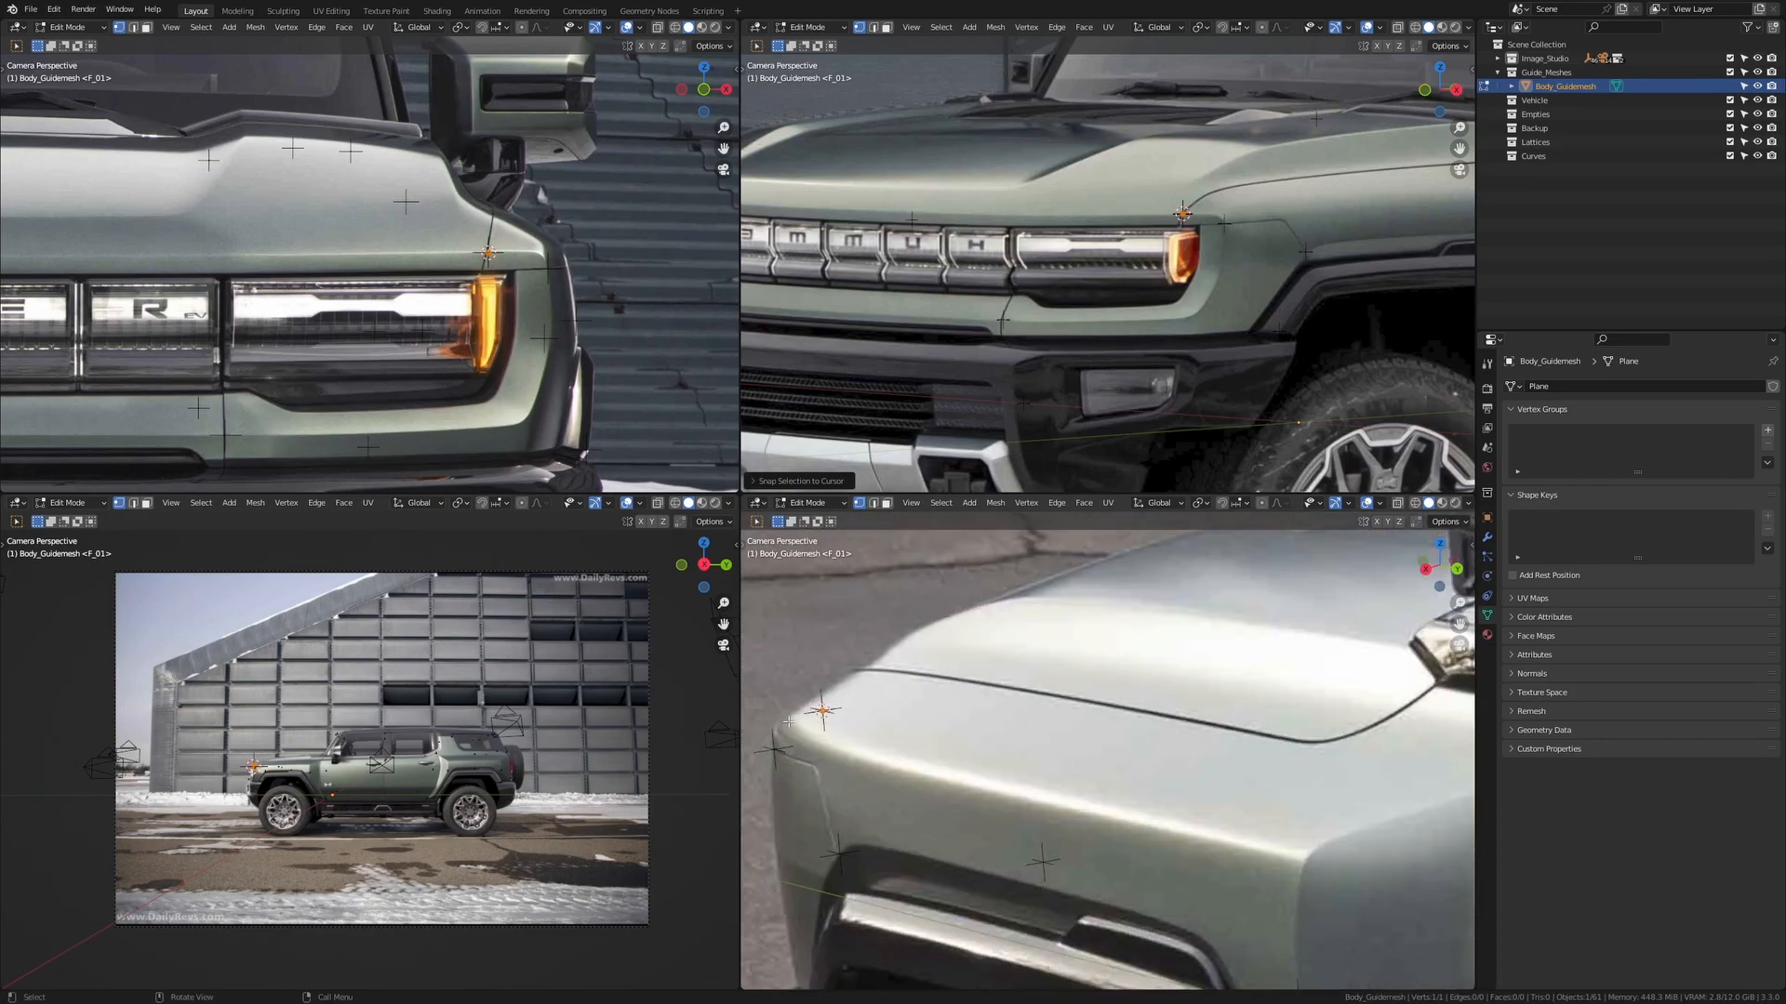
{"action": "scroll", "coordinate": [384, 723], "scroll_direction": "up", "scroll_amount": 5}
{"action": "scroll", "coordinate": [385, 723], "scroll_direction": "up", "scroll_amount": 6}
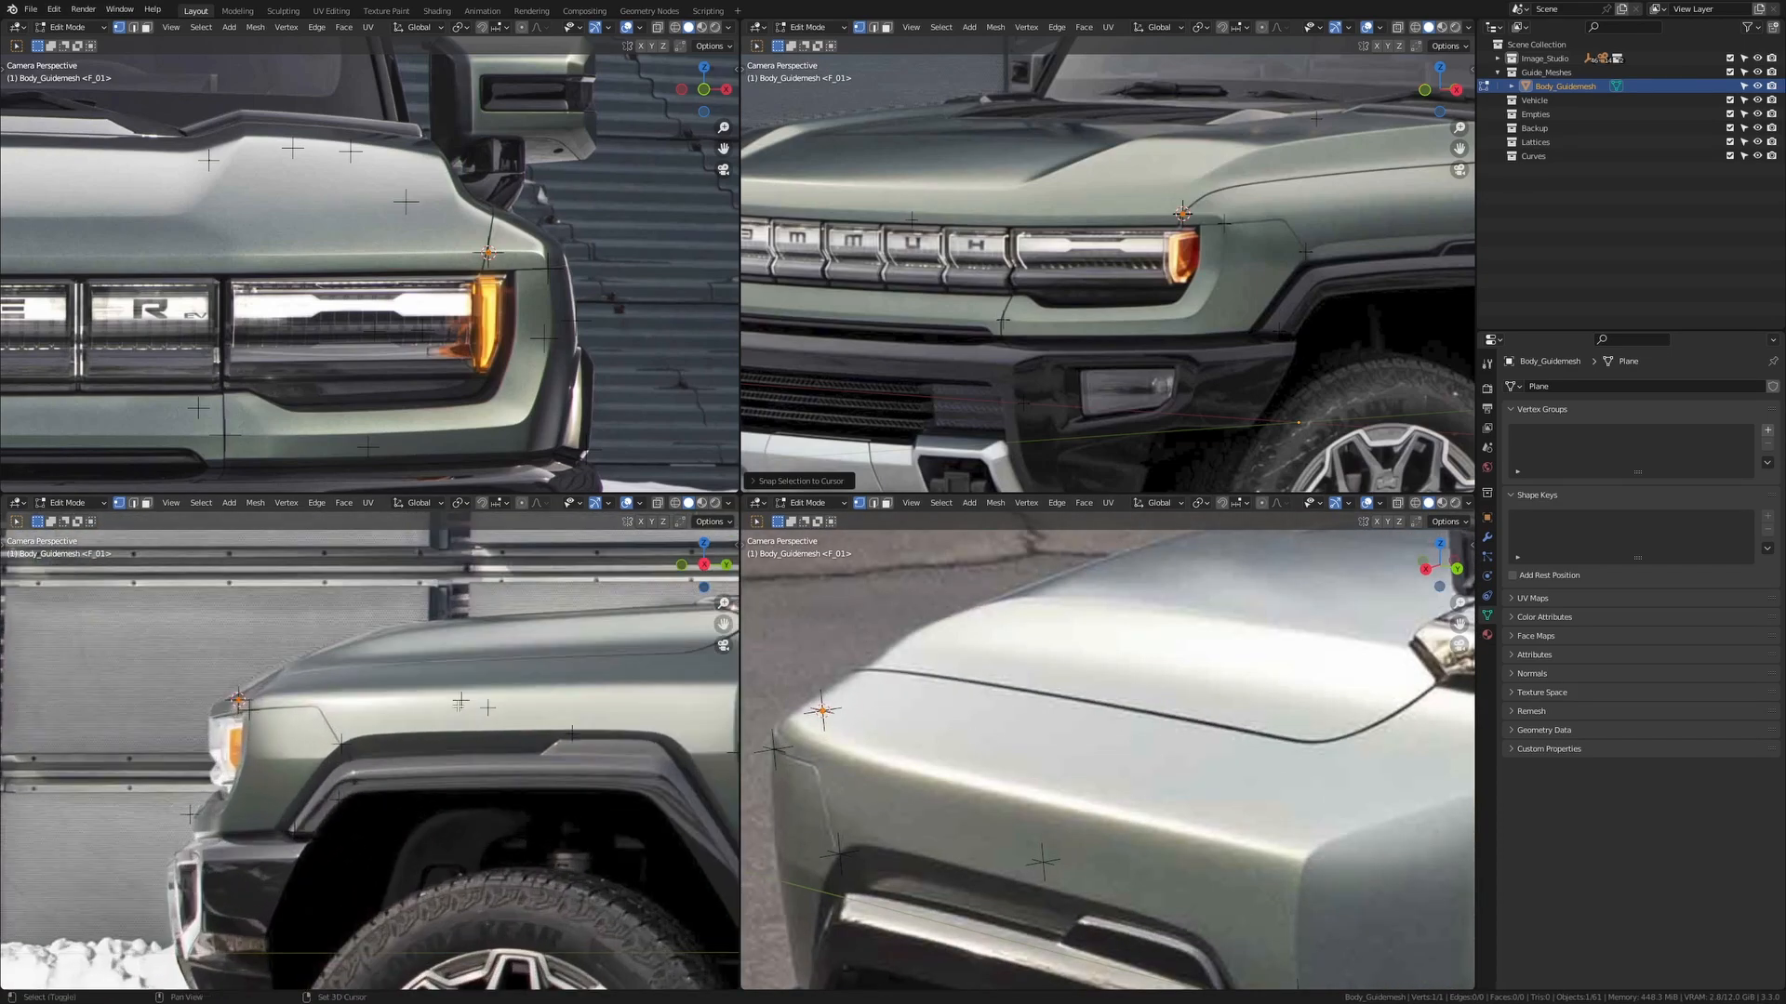
{"action": "middle_click_drag", "start_coordinate": [455, 649], "coordinate": [465, 651], "text": "shift"}
{"action": "scroll", "coordinate": [466, 658], "scroll_direction": "down", "scroll_amount": 3}
{"action": "scroll", "coordinate": [466, 658], "scroll_direction": "up", "scroll_amount": 2}
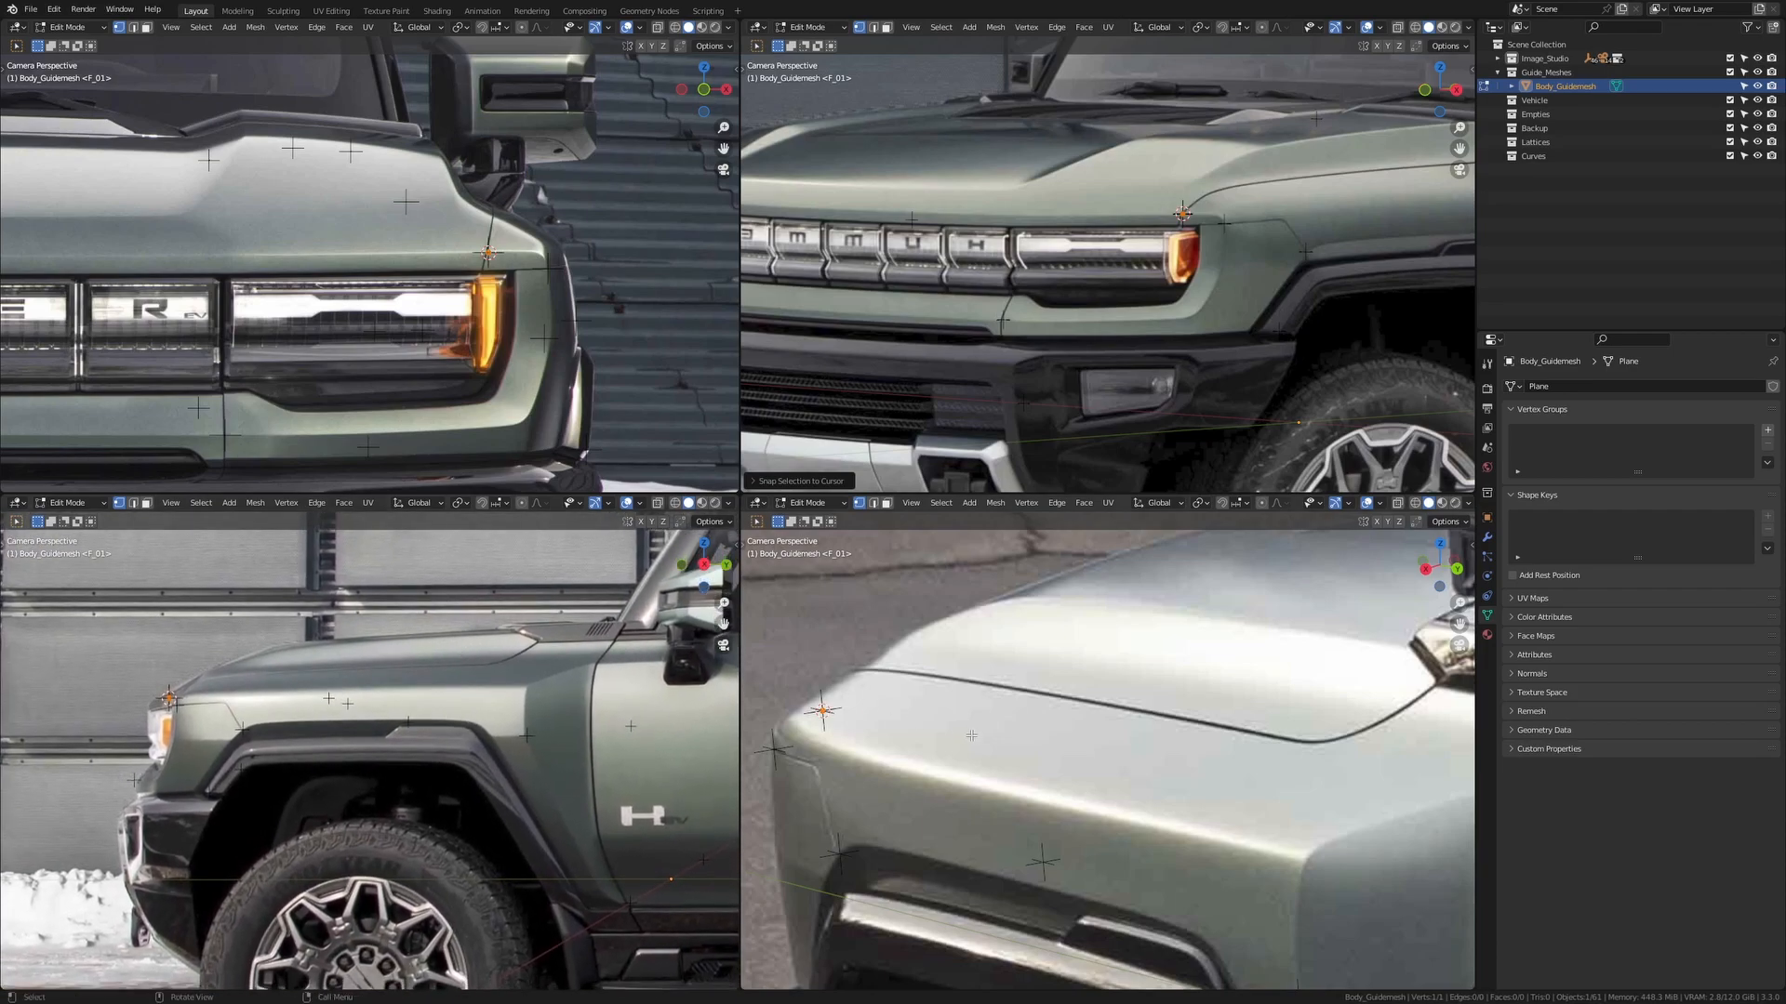
{"action": "scroll", "coordinate": [1097, 725], "scroll_direction": "down", "scroll_amount": 2}
{"action": "middle_click_drag", "start_coordinate": [1097, 726], "coordinate": [956, 722], "text": "shift"}
{"action": "scroll", "coordinate": [995, 703], "scroll_direction": "down", "scroll_amount": 4}
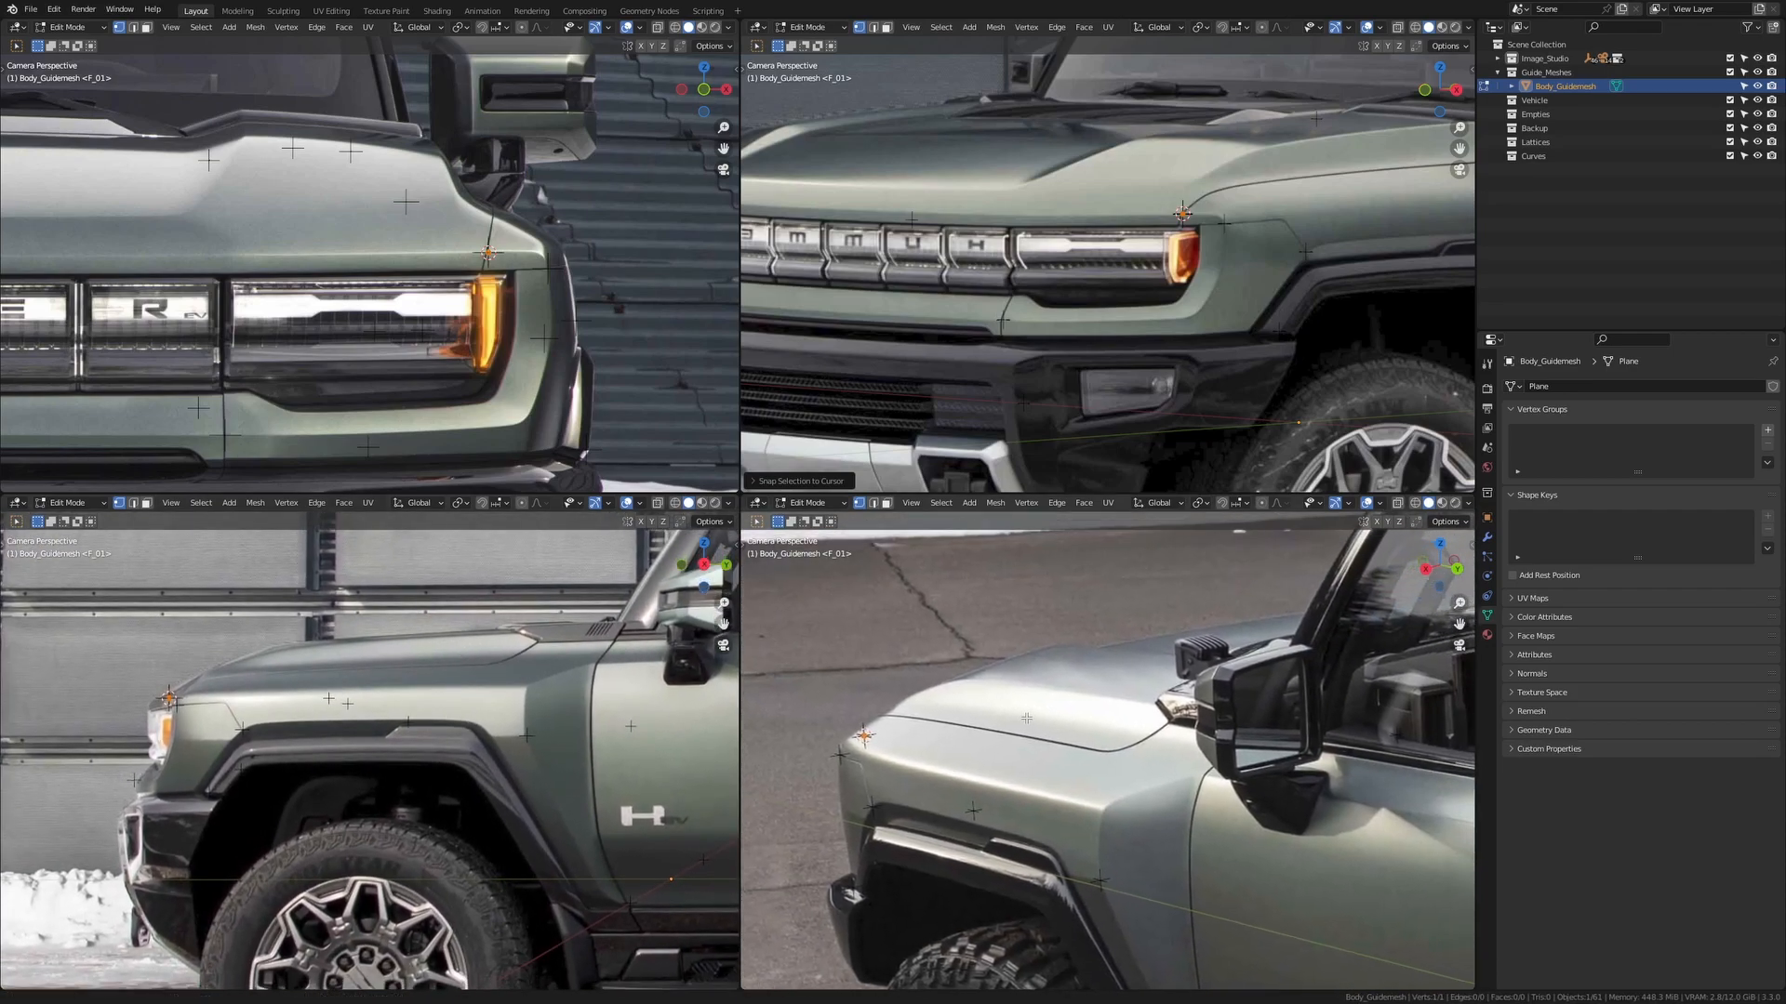
{"action": "scroll", "coordinate": [1062, 325], "scroll_direction": "down", "scroll_amount": 8}
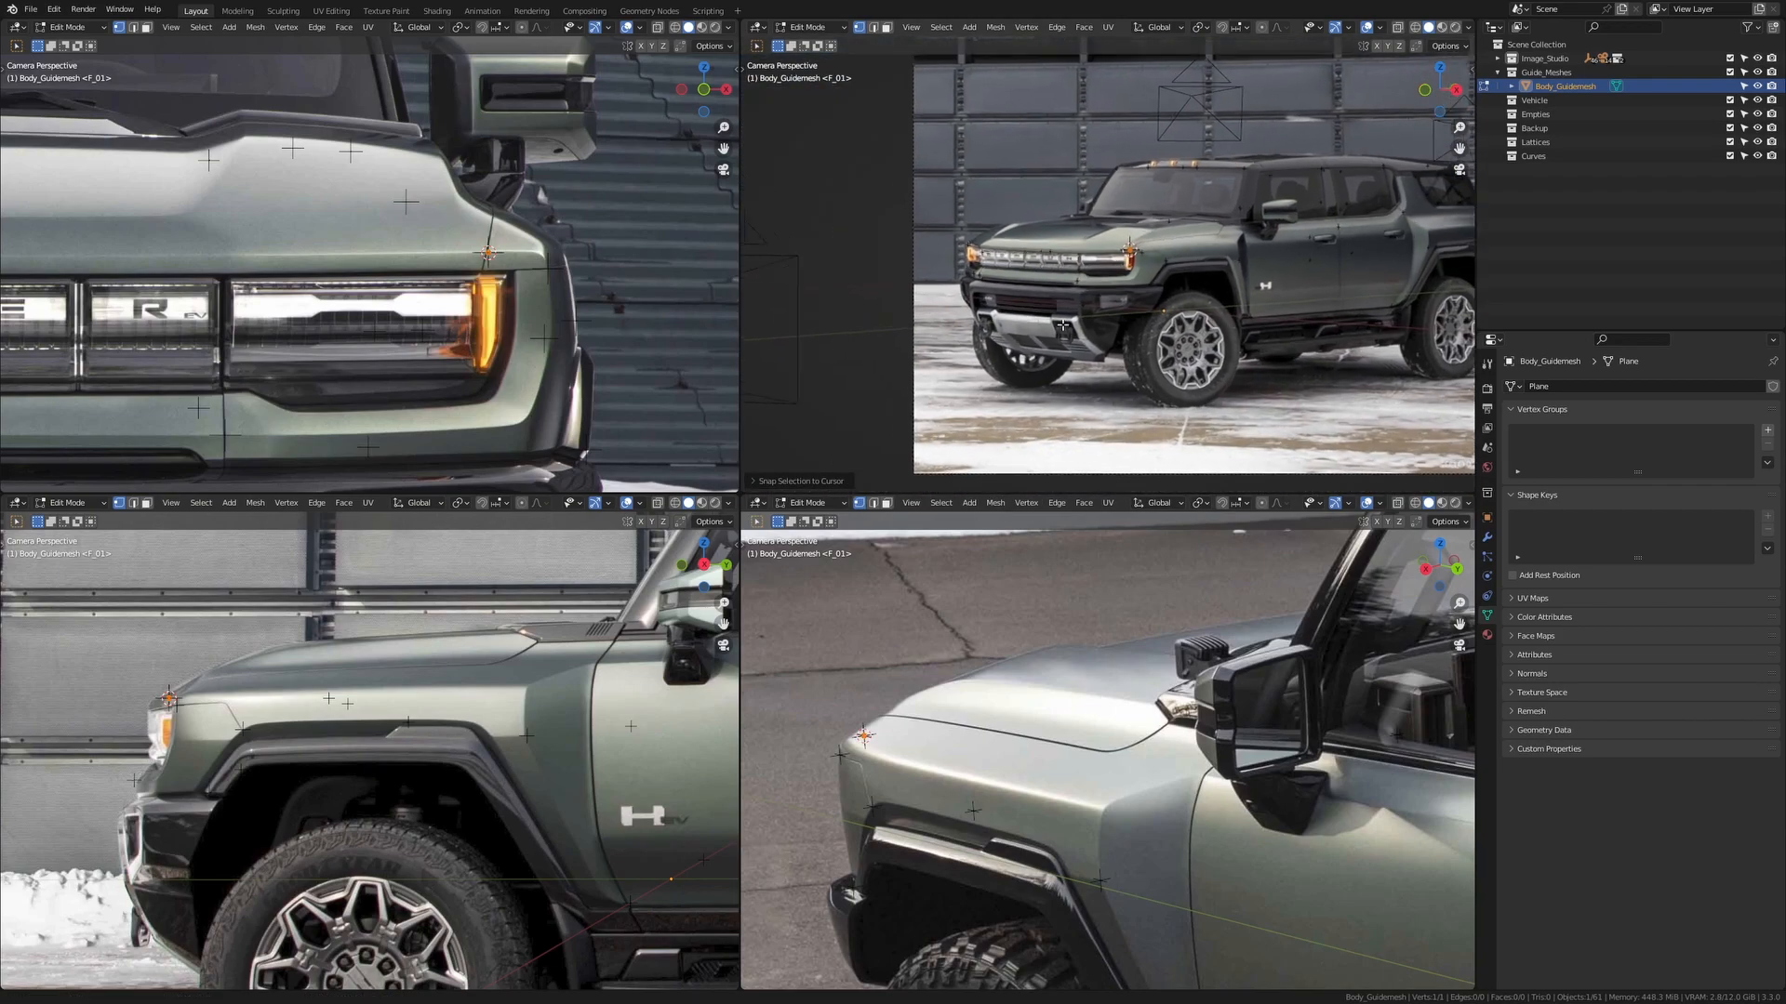
{"action": "scroll", "coordinate": [1063, 325], "scroll_direction": "up", "scroll_amount": 2}
{"action": "middle_click_drag", "start_coordinate": [1062, 325], "coordinate": [1052, 325], "text": "shift"}
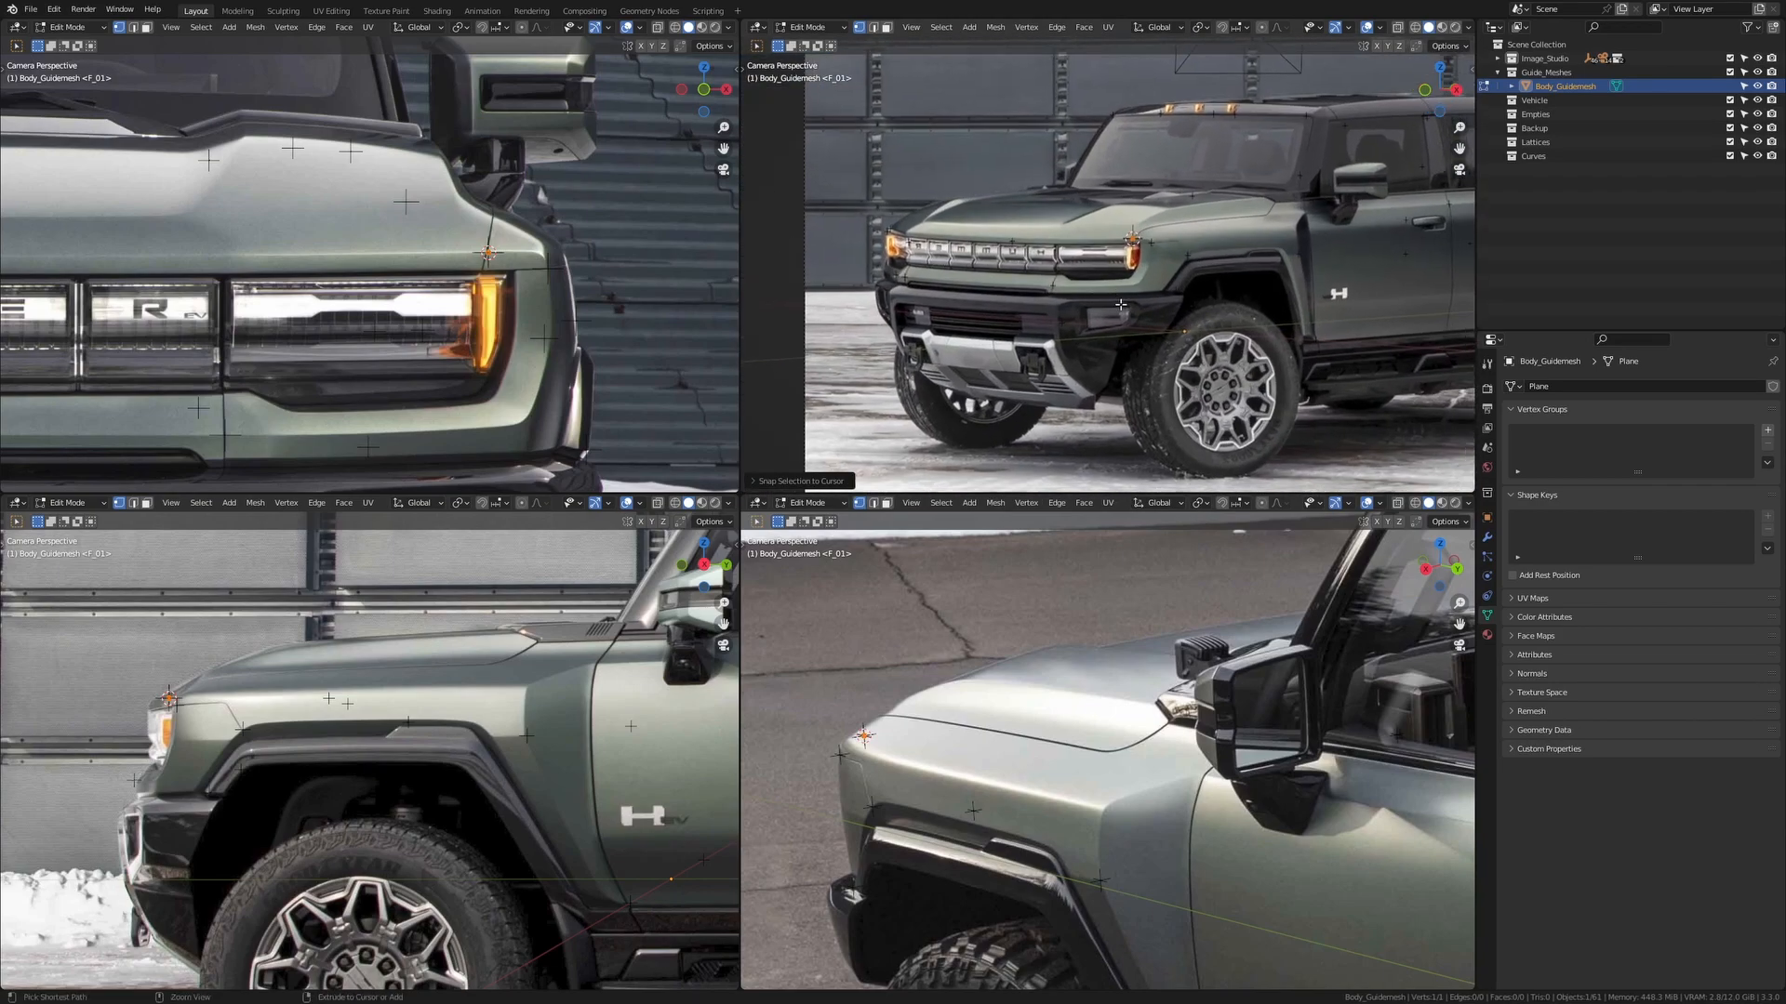
{"action": "scroll", "coordinate": [1052, 325], "scroll_direction": "up", "scroll_amount": 1}
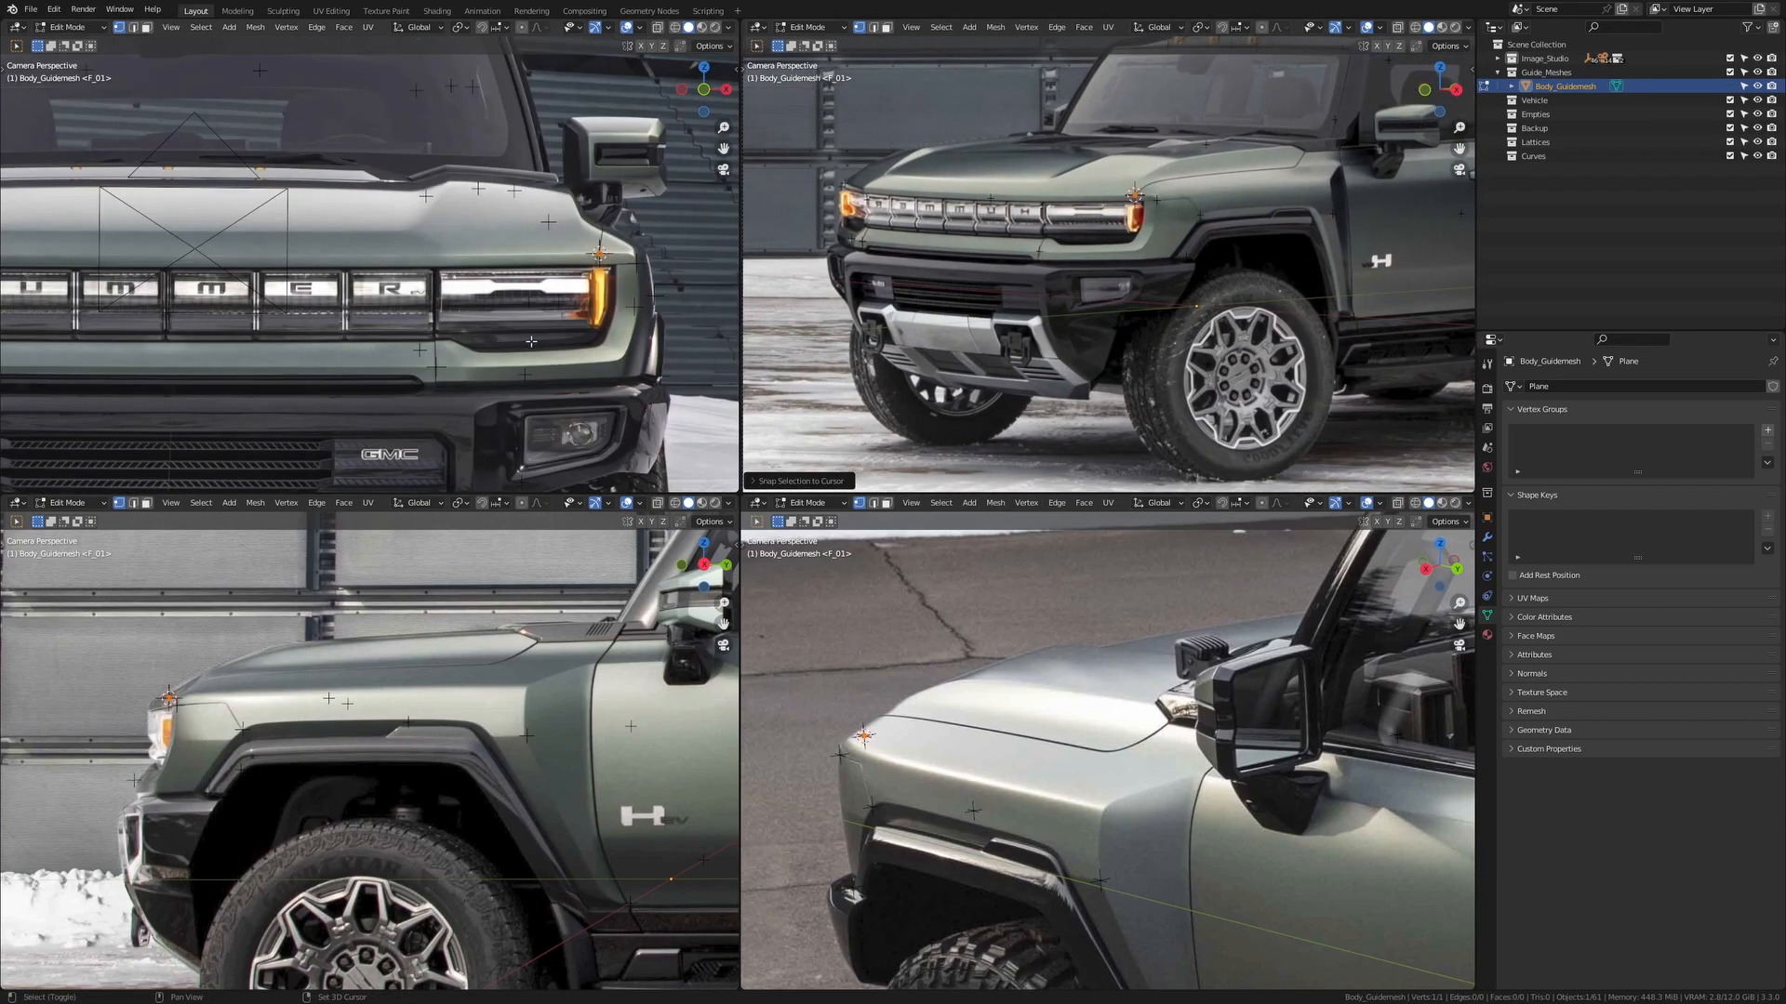
{"action": "middle_click_drag", "start_coordinate": [531, 341], "coordinate": [489, 350], "text": "shift"}
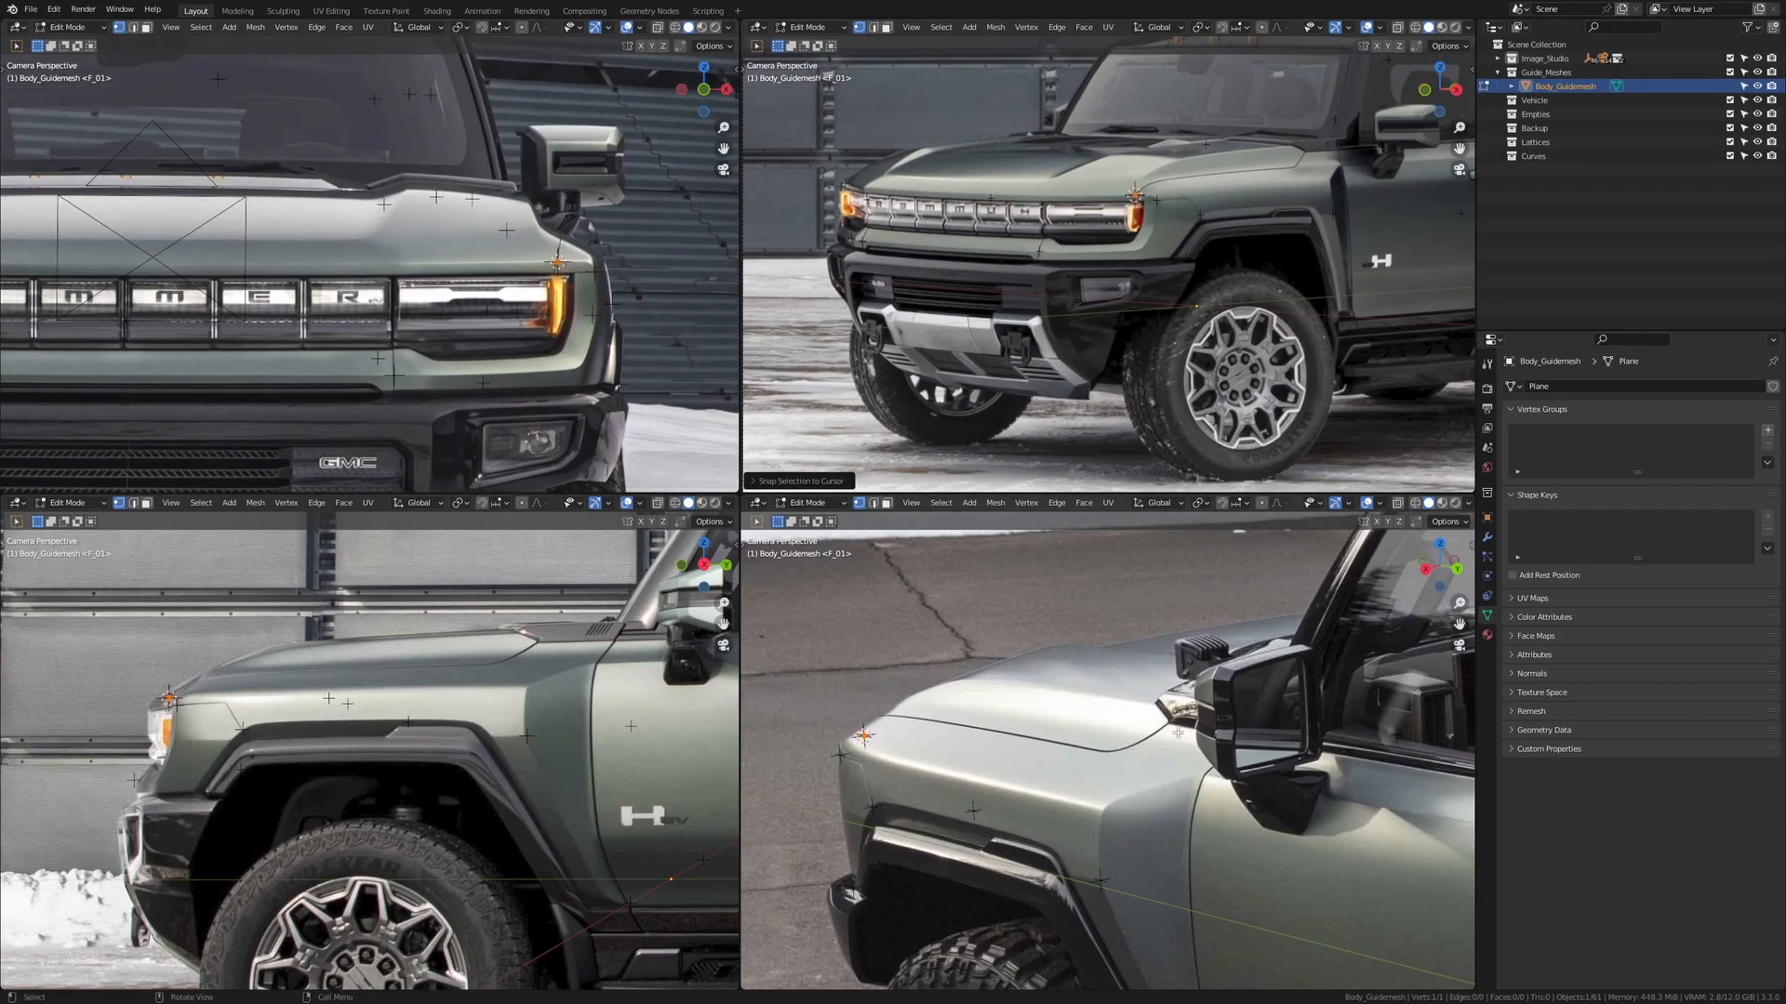
Switch the rear three-quarter view's local camera to image 103 and frame the white Hummer's hood and grille in close-up
{"action": "scroll", "coordinate": [1219, 723], "scroll_direction": "down", "scroll_amount": 2}
{"action": "key", "text": "n"}
{"action": "left_click", "coordinate": [1420, 615]}
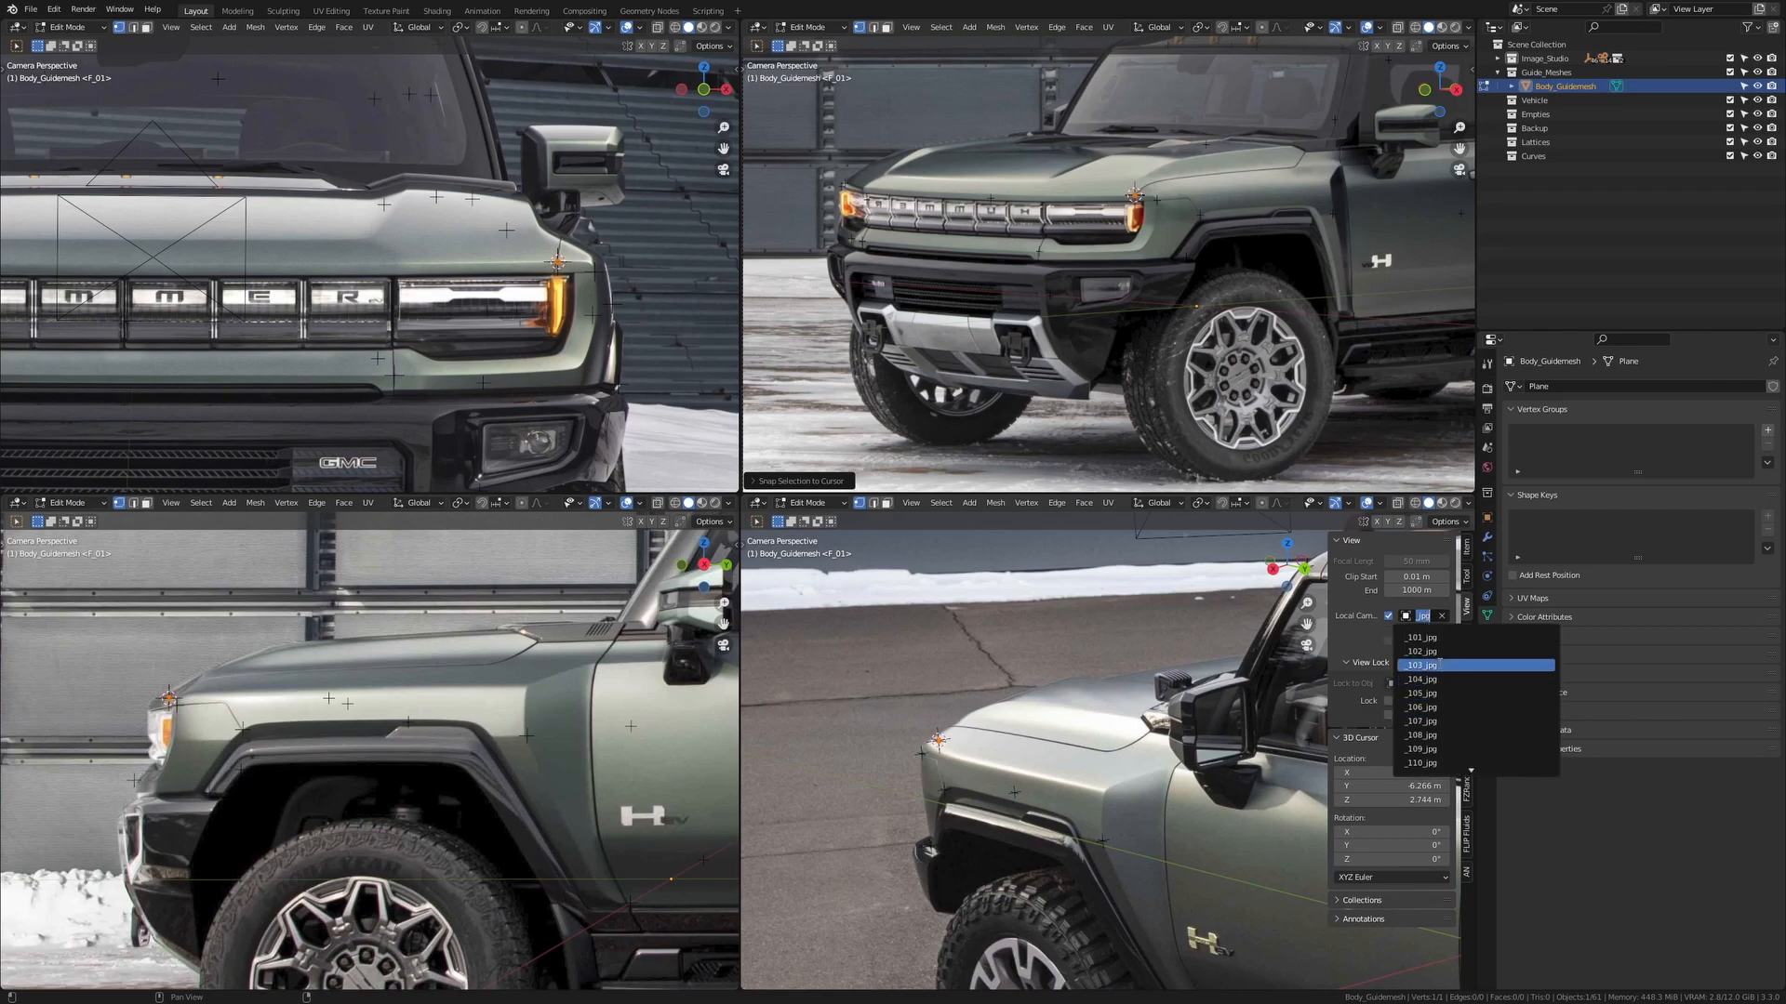
{"action": "left_click", "coordinate": [1423, 665]}
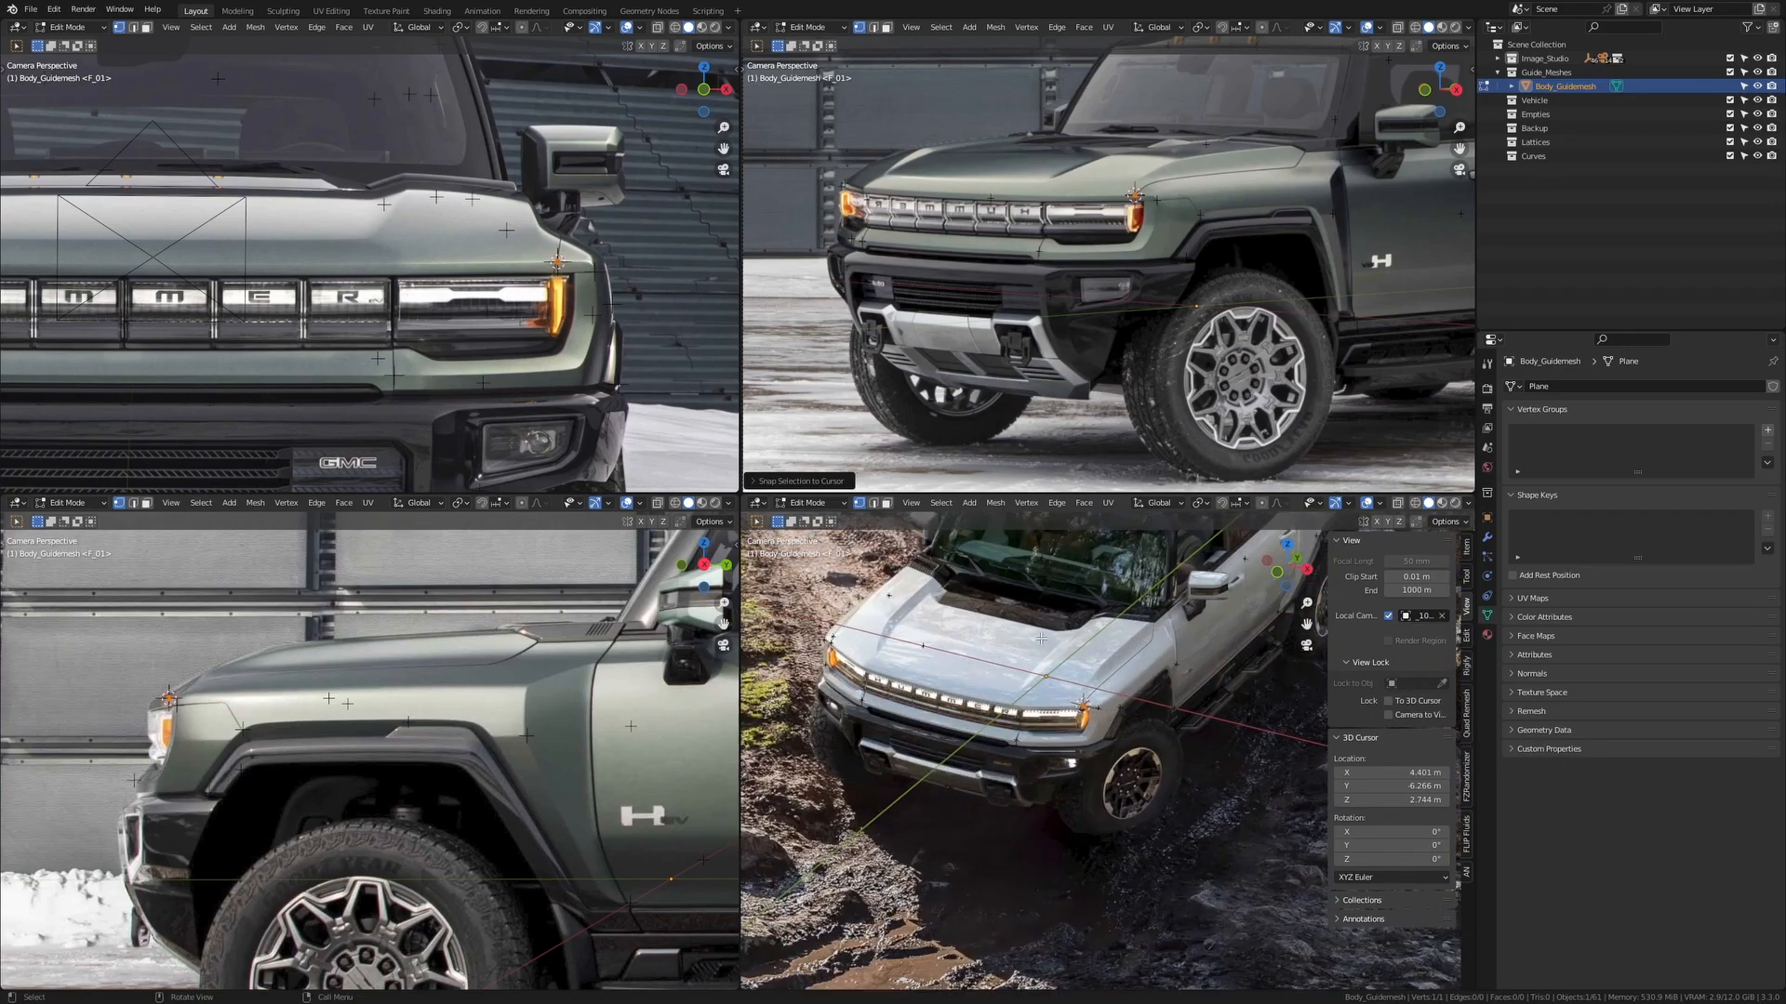
{"action": "scroll", "coordinate": [1125, 753], "scroll_direction": "up", "scroll_amount": 3}
{"action": "middle_click_drag", "start_coordinate": [1098, 764], "coordinate": [1177, 769], "text": "shift"}
{"action": "key", "text": "n"}
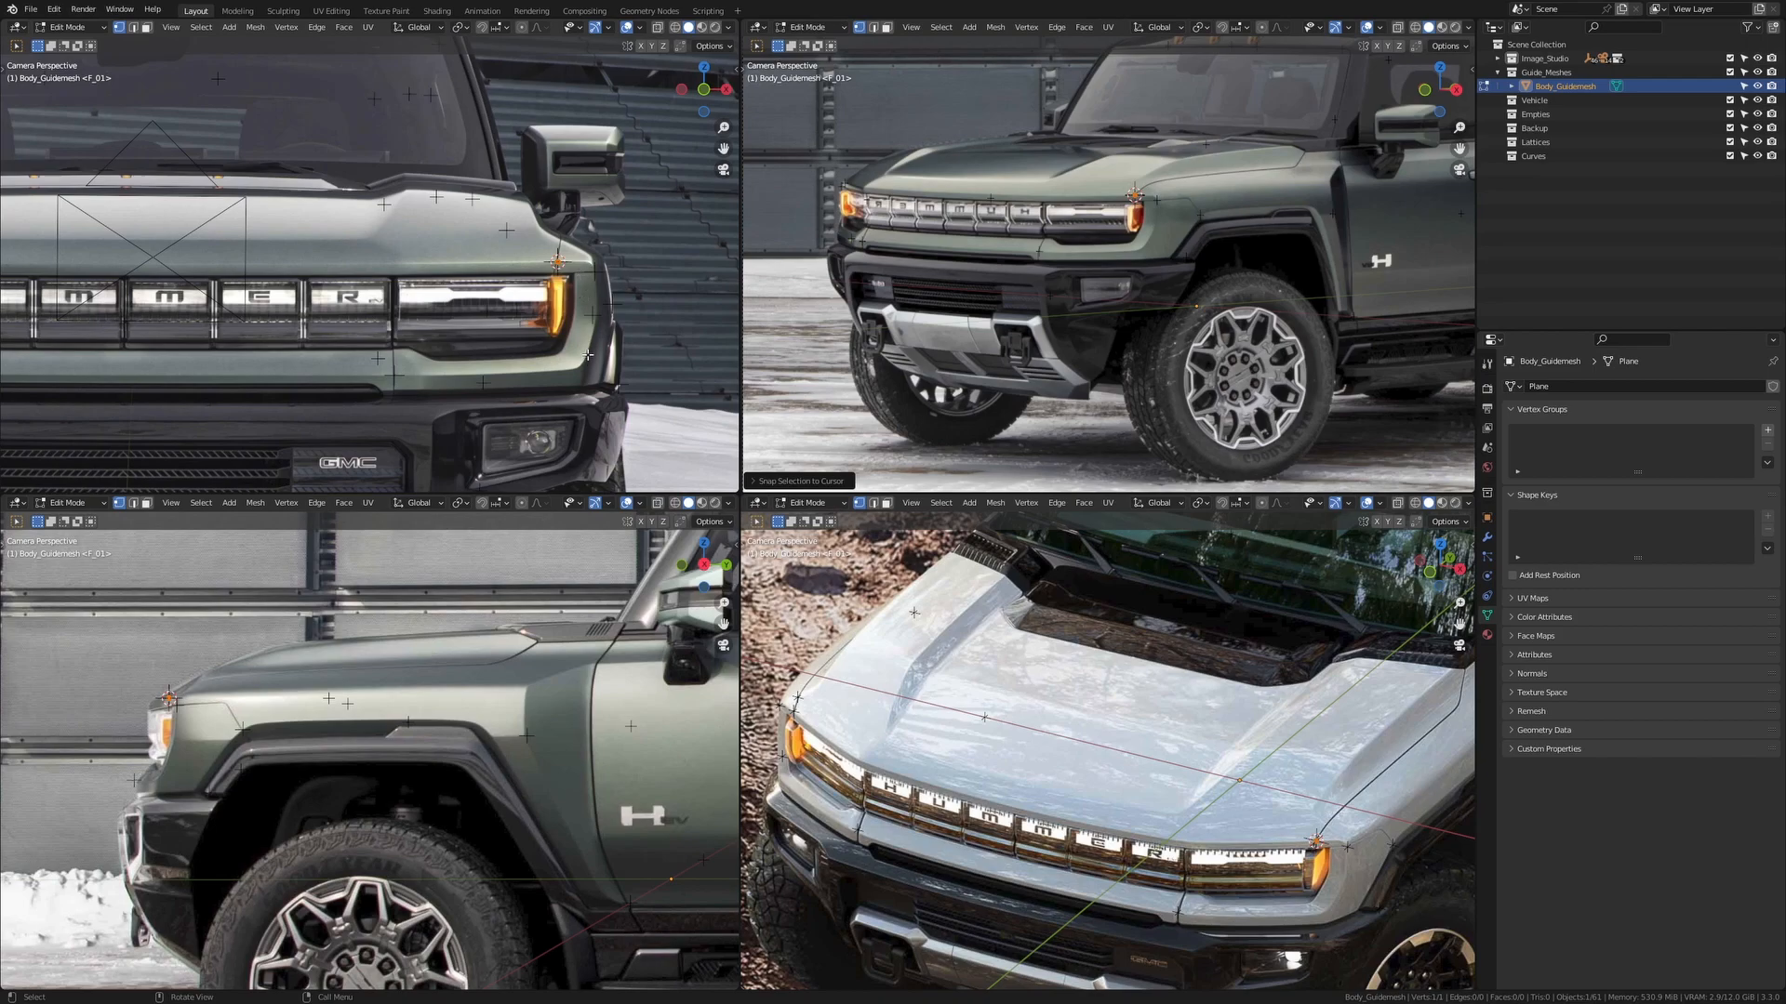
Extrude the headlight-corner vertex along the global X axis to near the vehicle's centreline above the grille
{"action": "key", "text": "e"}
{"action": "key", "text": "x"}
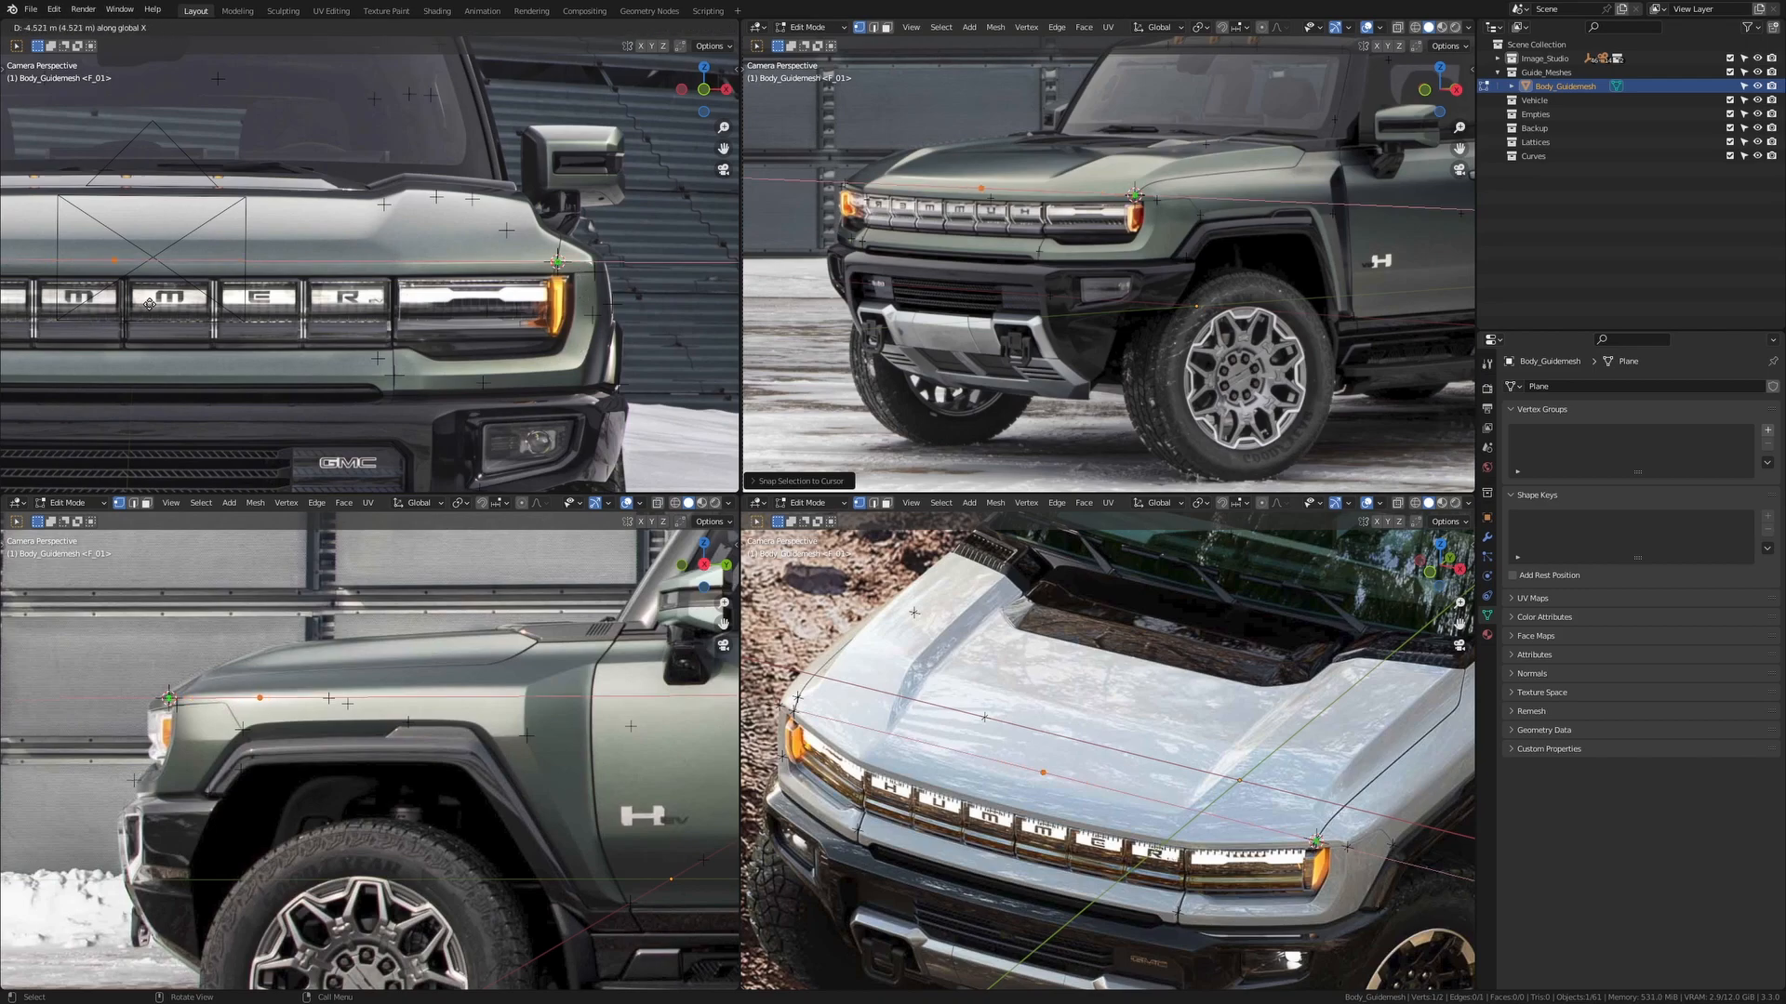
{"action": "left_click", "coordinate": [169, 296]}
{"action": "scroll", "coordinate": [409, 256], "scroll_direction": "down", "scroll_amount": 2}
{"action": "middle_click_drag", "start_coordinate": [452, 256], "coordinate": [547, 271], "text": "shift"}
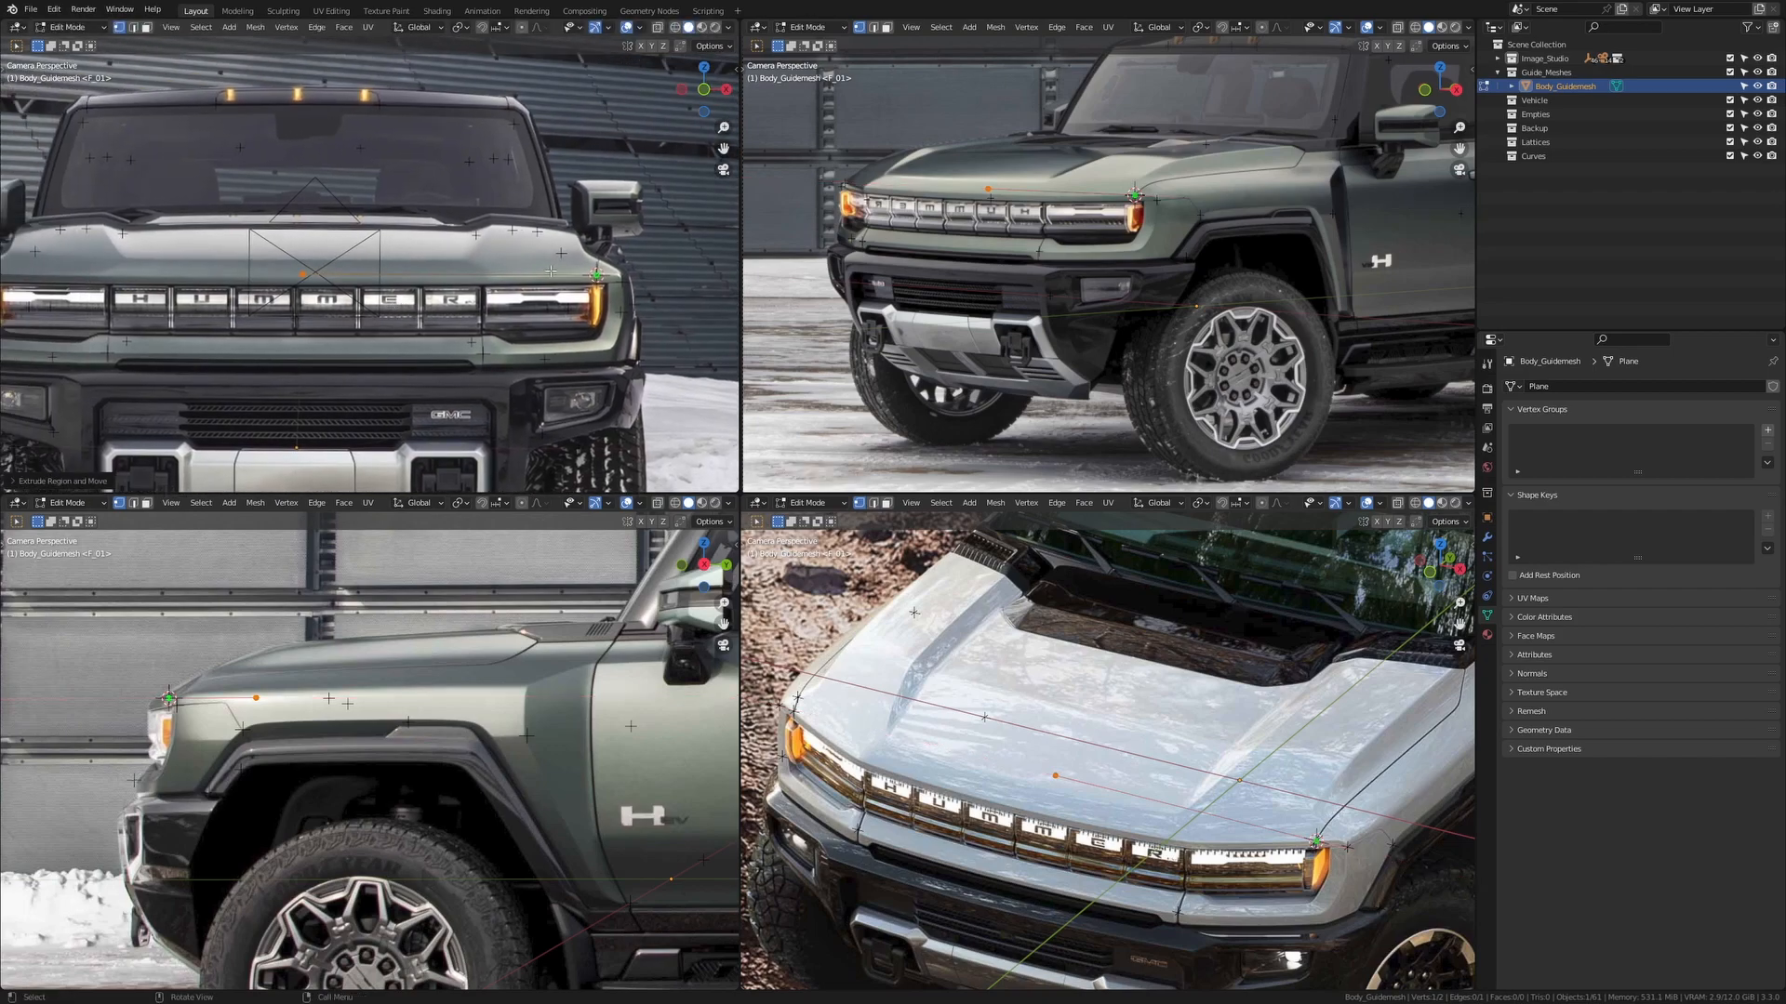
{"action": "scroll", "coordinate": [547, 272], "scroll_direction": "up", "scroll_amount": 2}
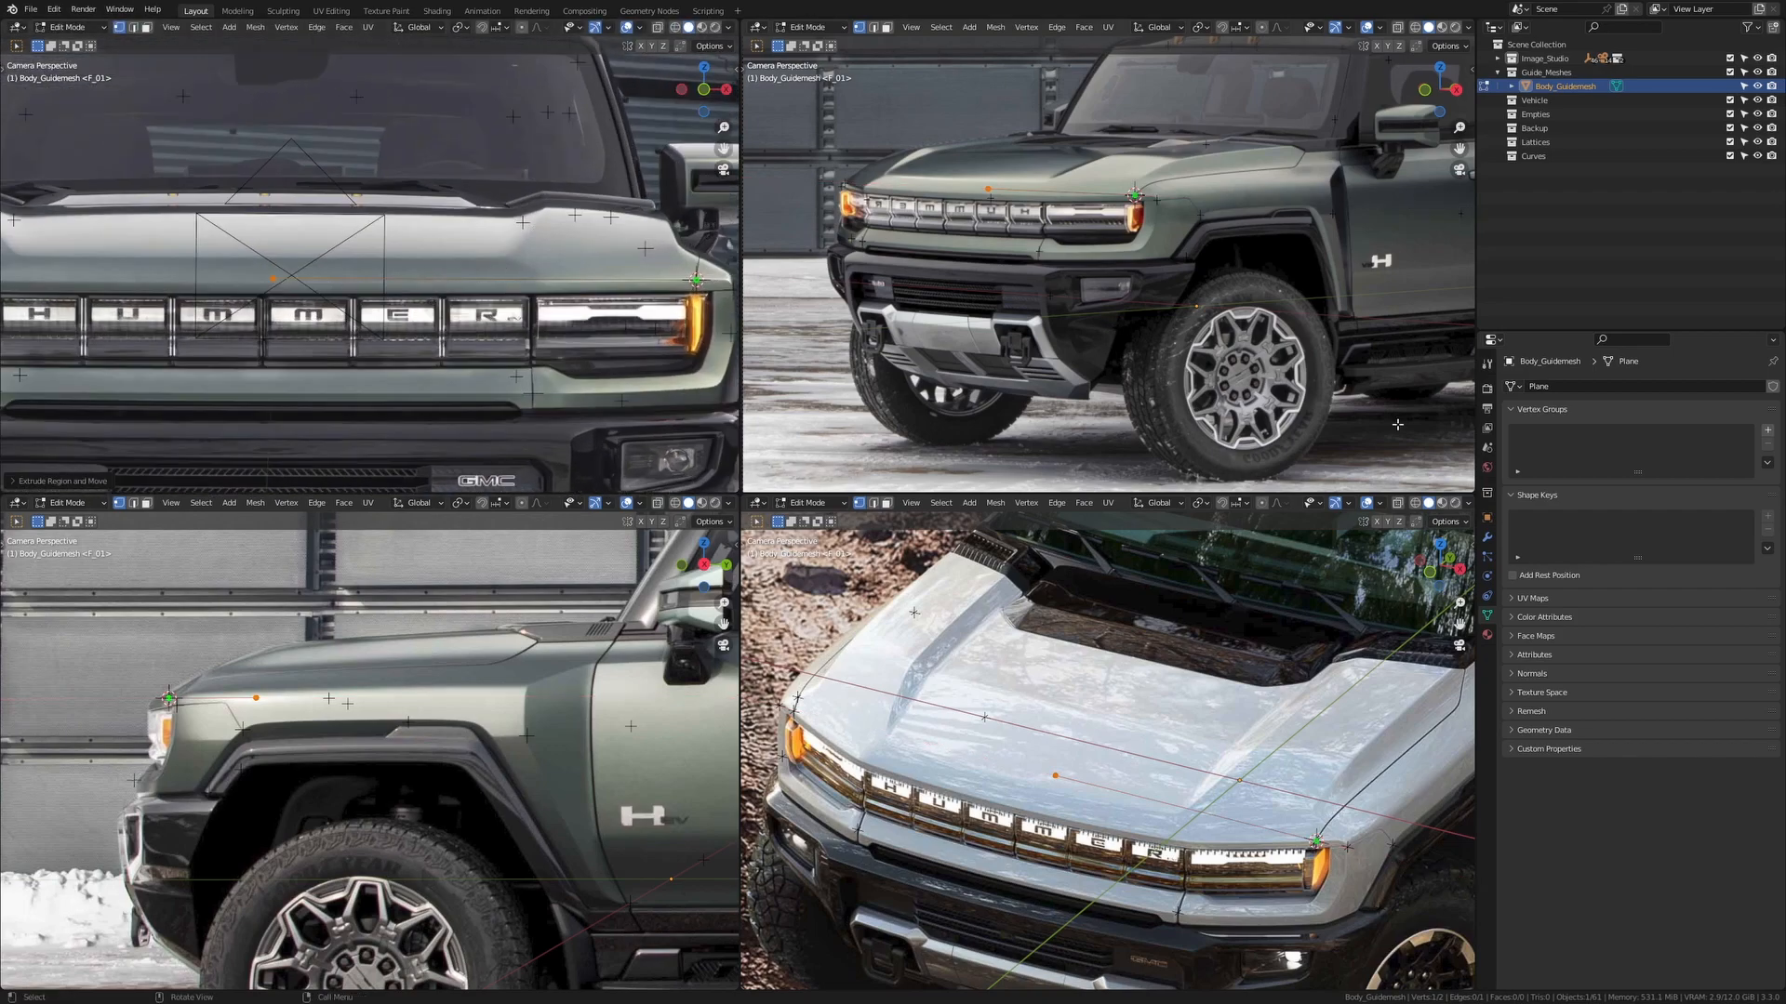
Add a Mirror modifier on the X axis to Body_Guidemesh
{"action": "left_click", "coordinate": [1487, 537]}
{"action": "left_click", "coordinate": [1539, 386]}
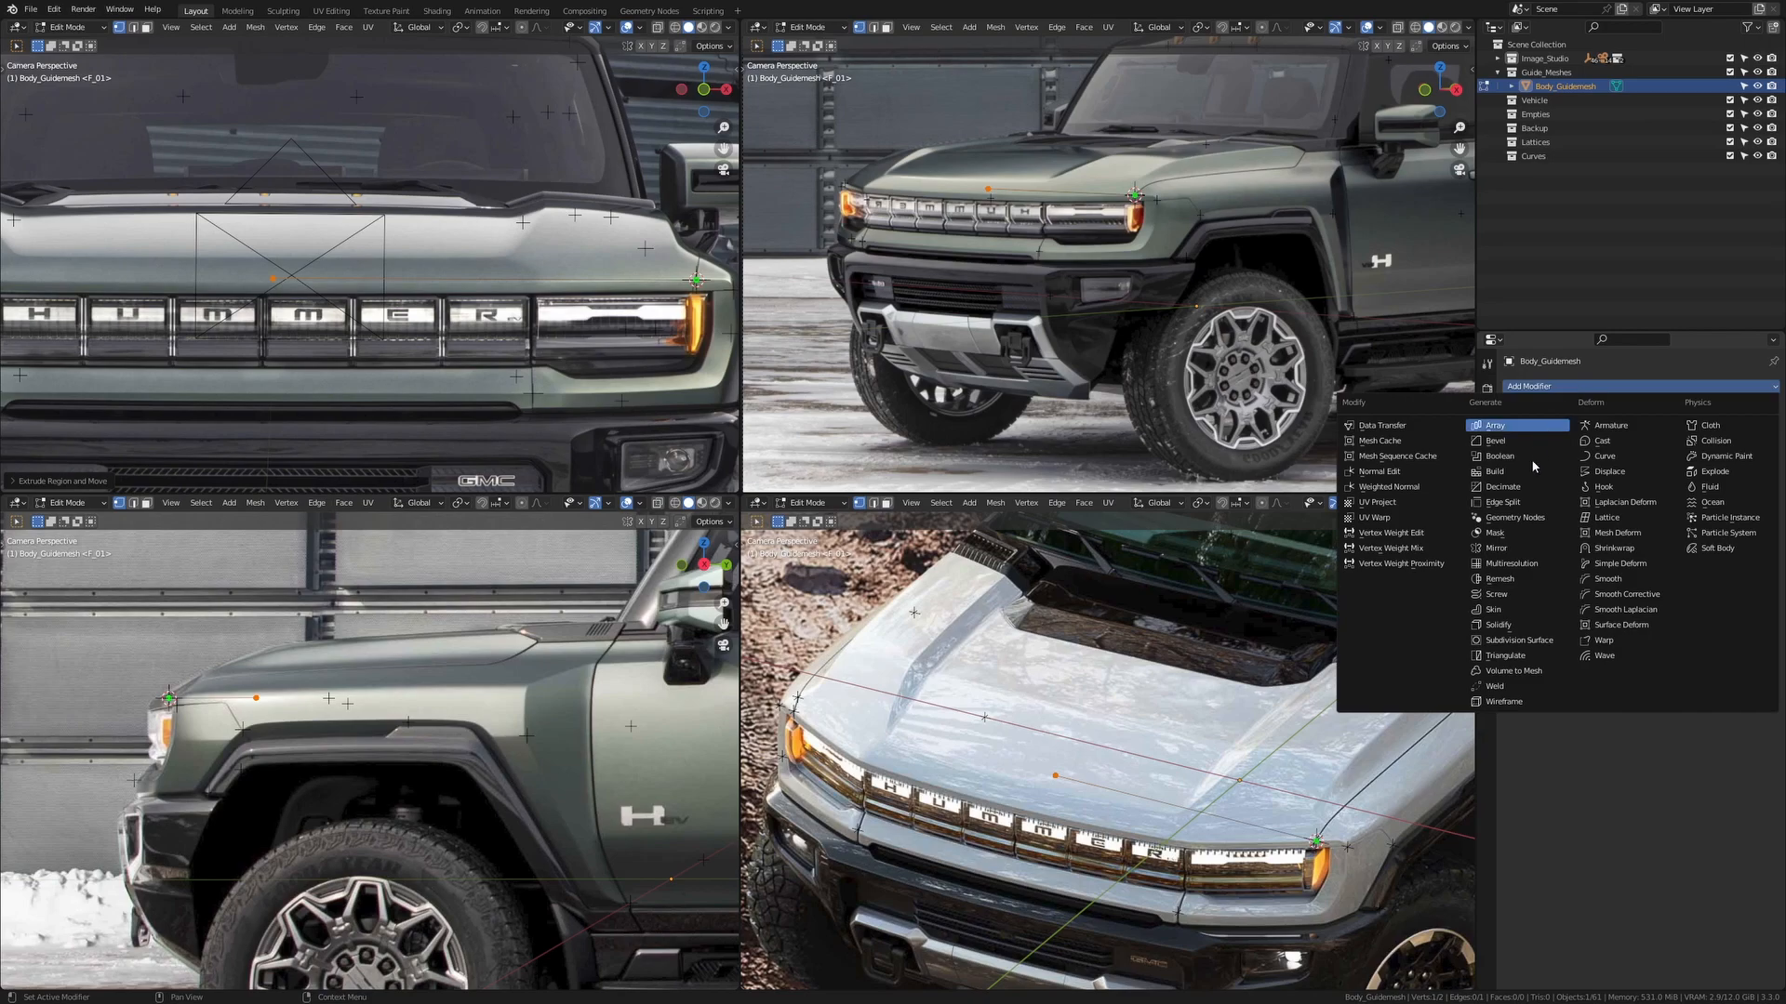
{"action": "left_click", "coordinate": [1526, 550]}
Return to Object Mode and apply the rotation of Body_Guidemesh
{"action": "scroll", "coordinate": [363, 271], "scroll_direction": "down", "scroll_amount": 1}
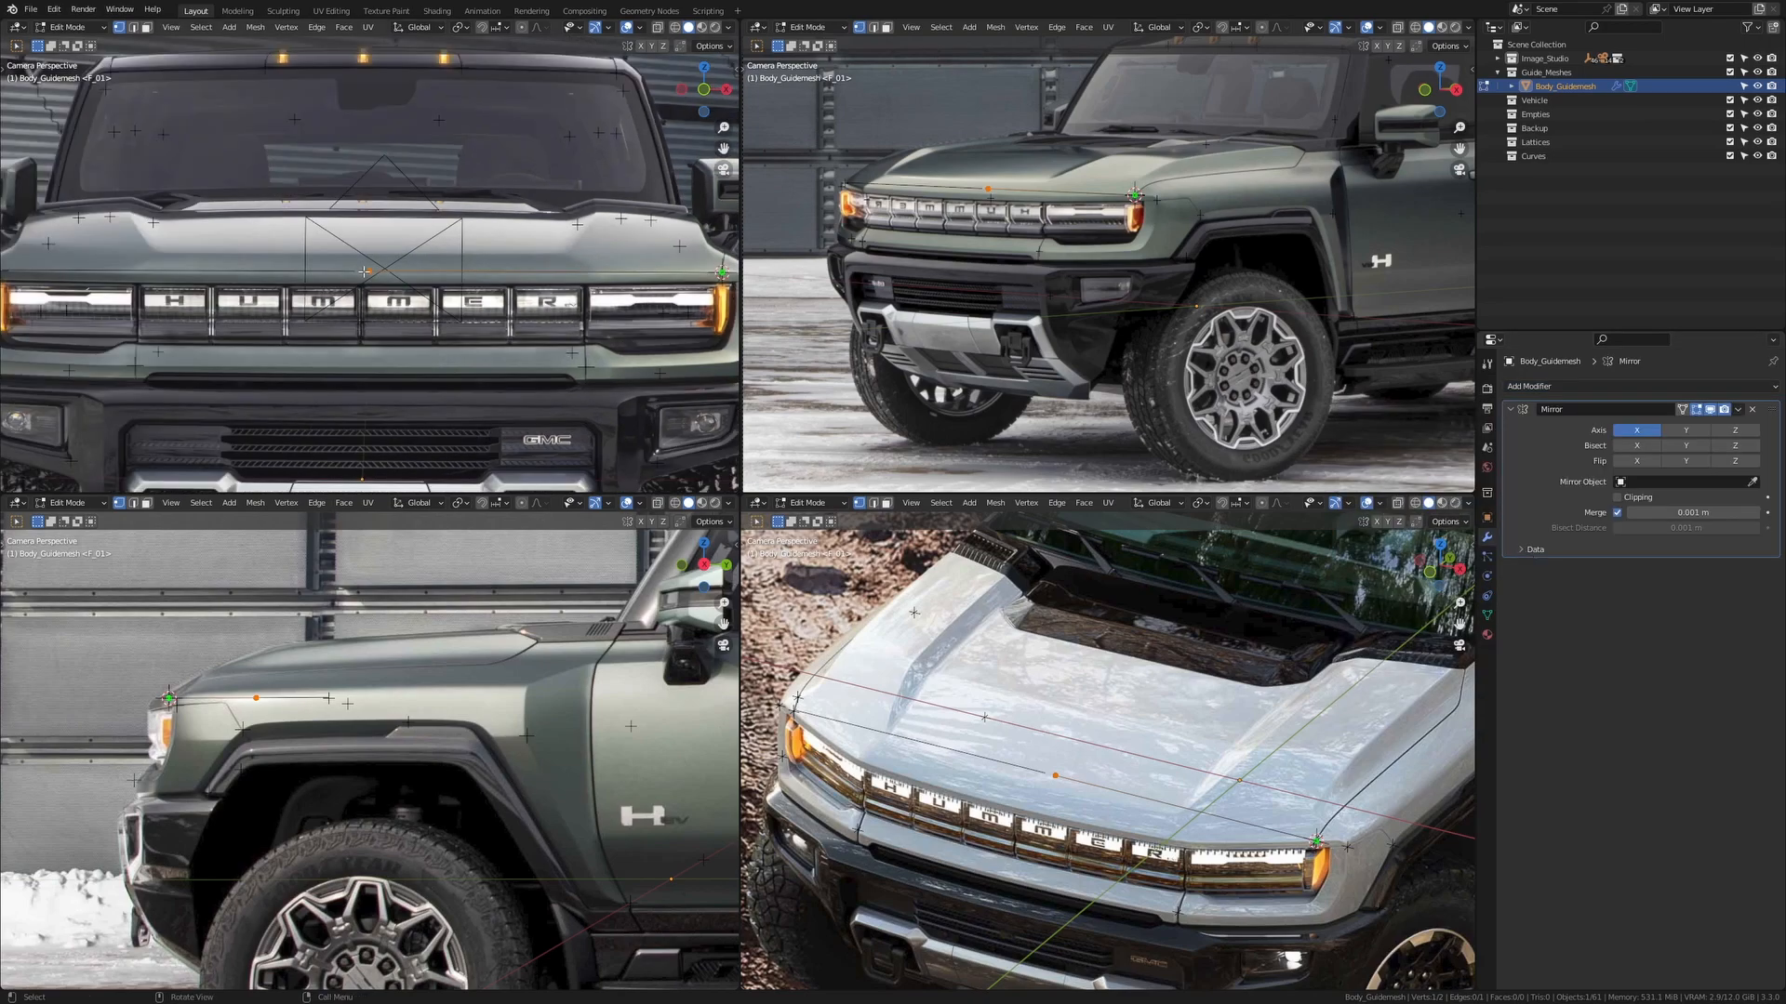
{"action": "key", "text": "Tab"}
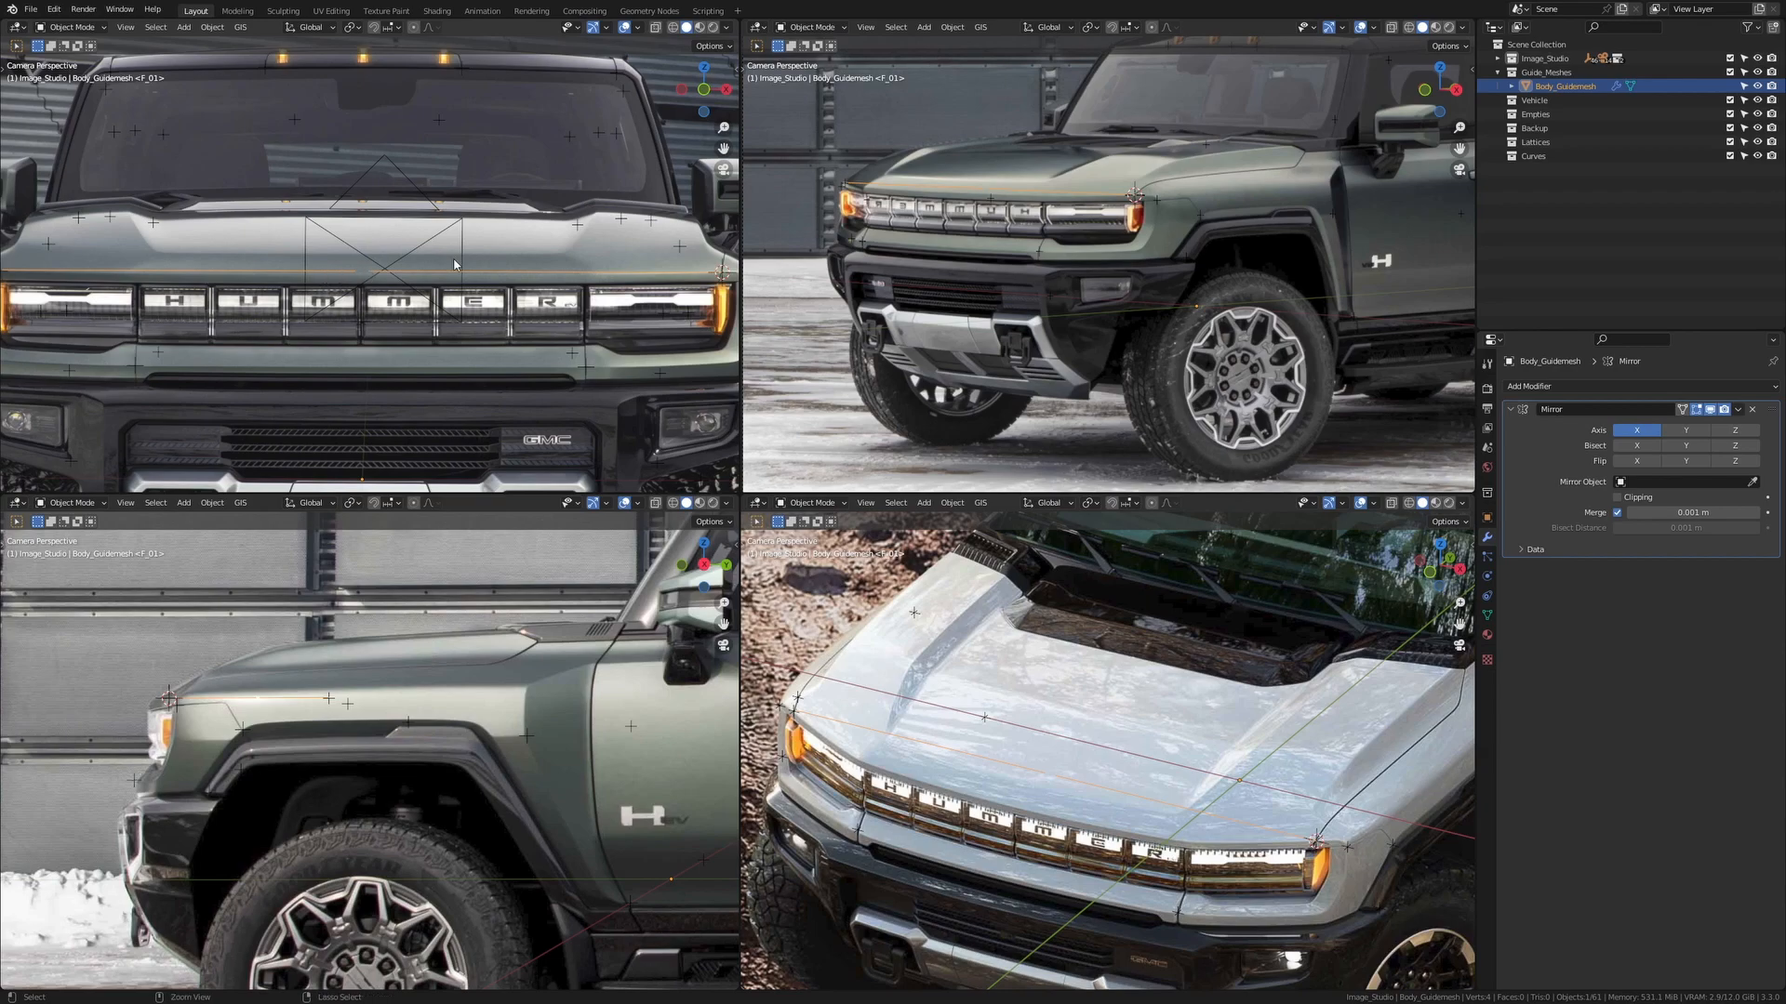
{"action": "key", "text": "ctrl+a"}
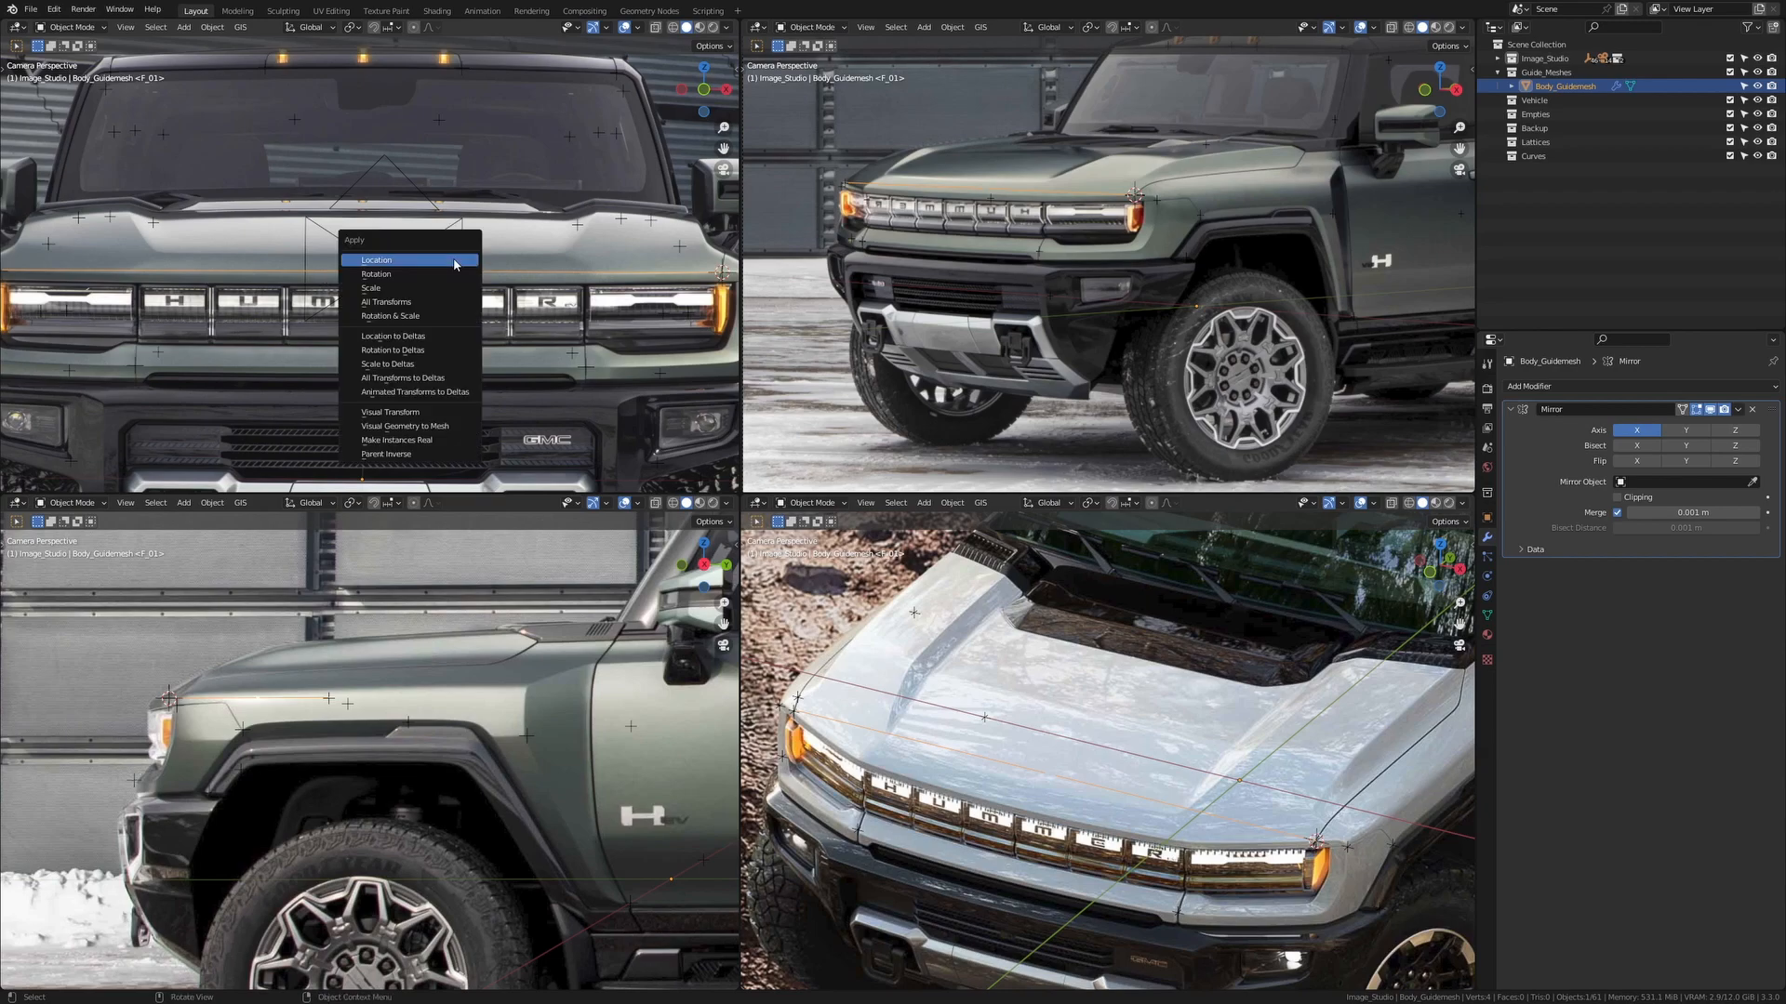
{"action": "left_click", "coordinate": [409, 275]}
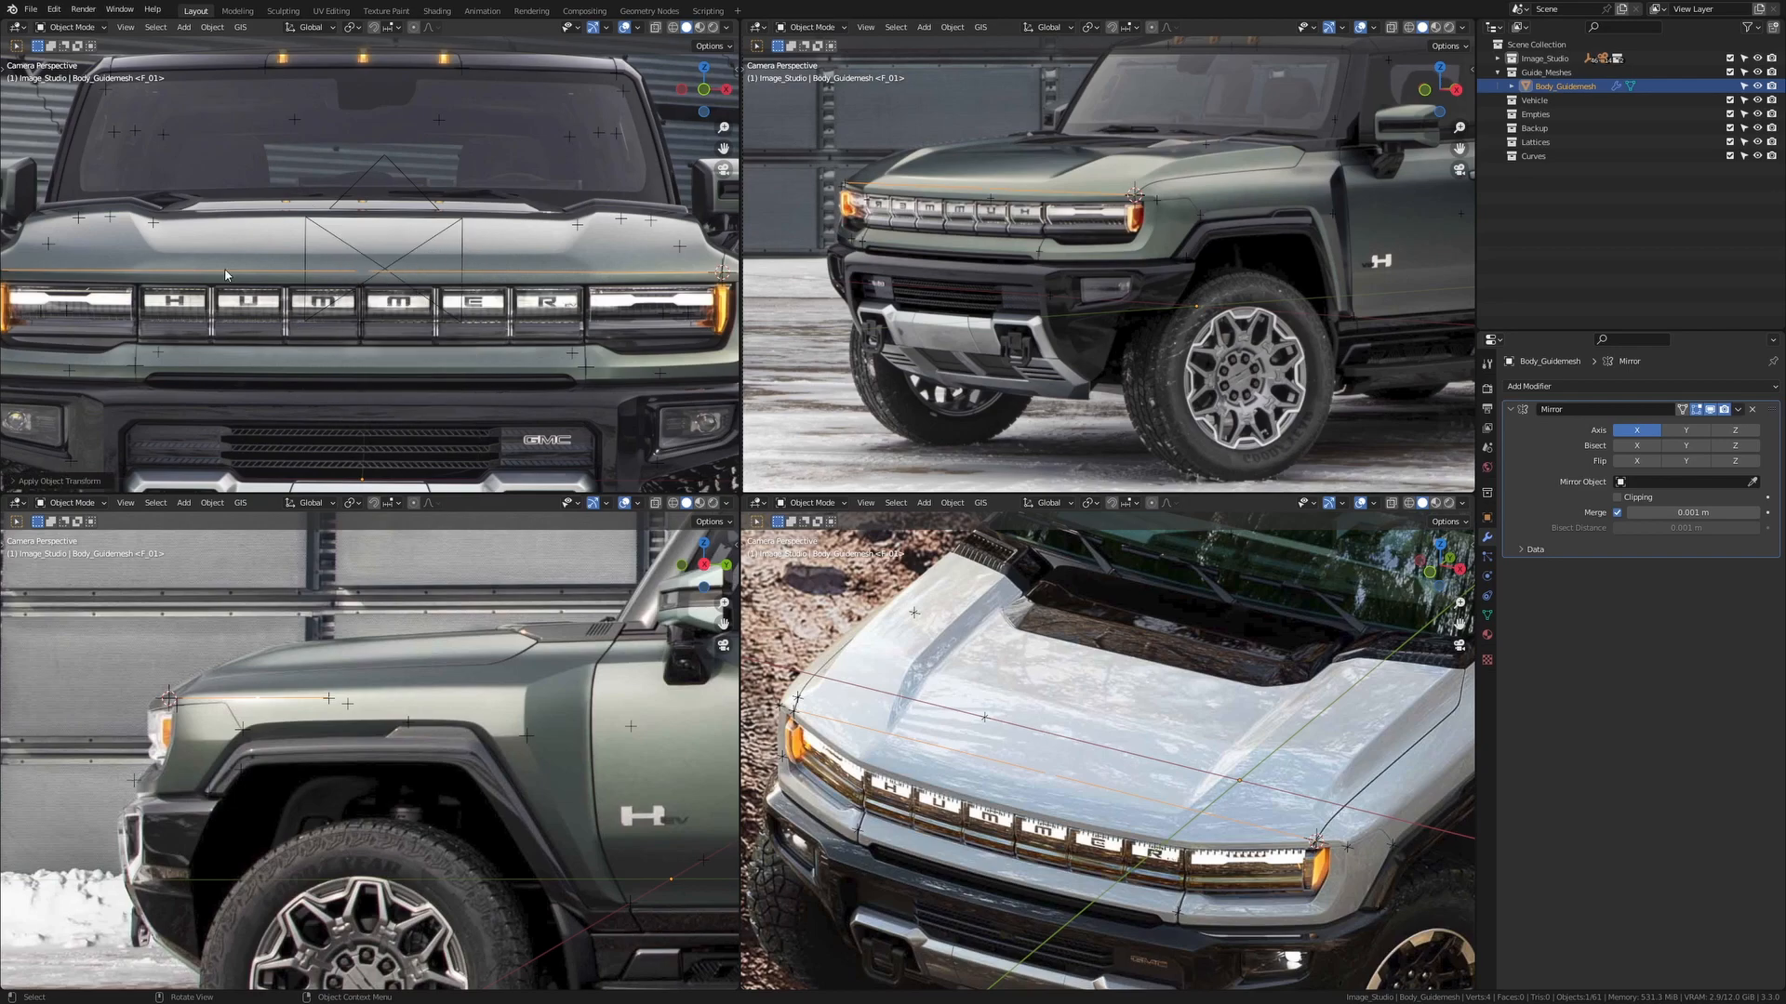
Enable Clipping on the Mirror modifier and move Body_Guidemesh's inner vertex along global X onto the mirror plane in Edit Mode
{"action": "scroll", "coordinate": [441, 296], "scroll_direction": "up", "scroll_amount": 2}
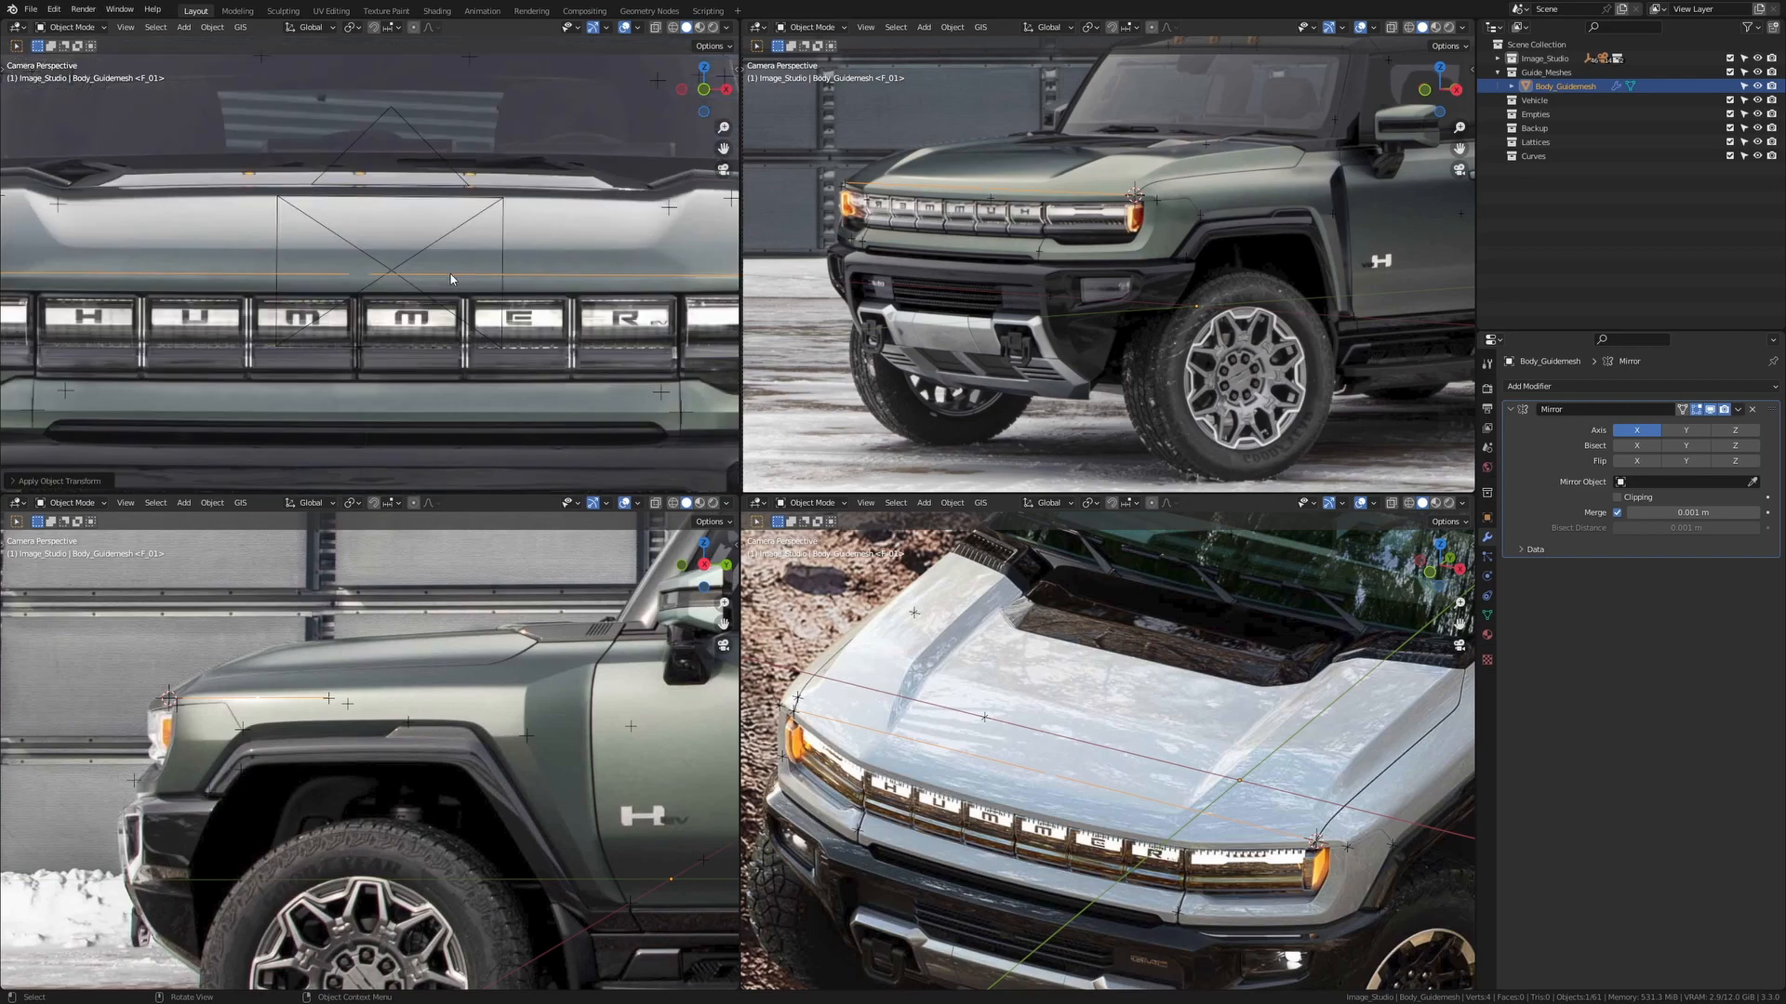
{"action": "key", "text": "Tab"}
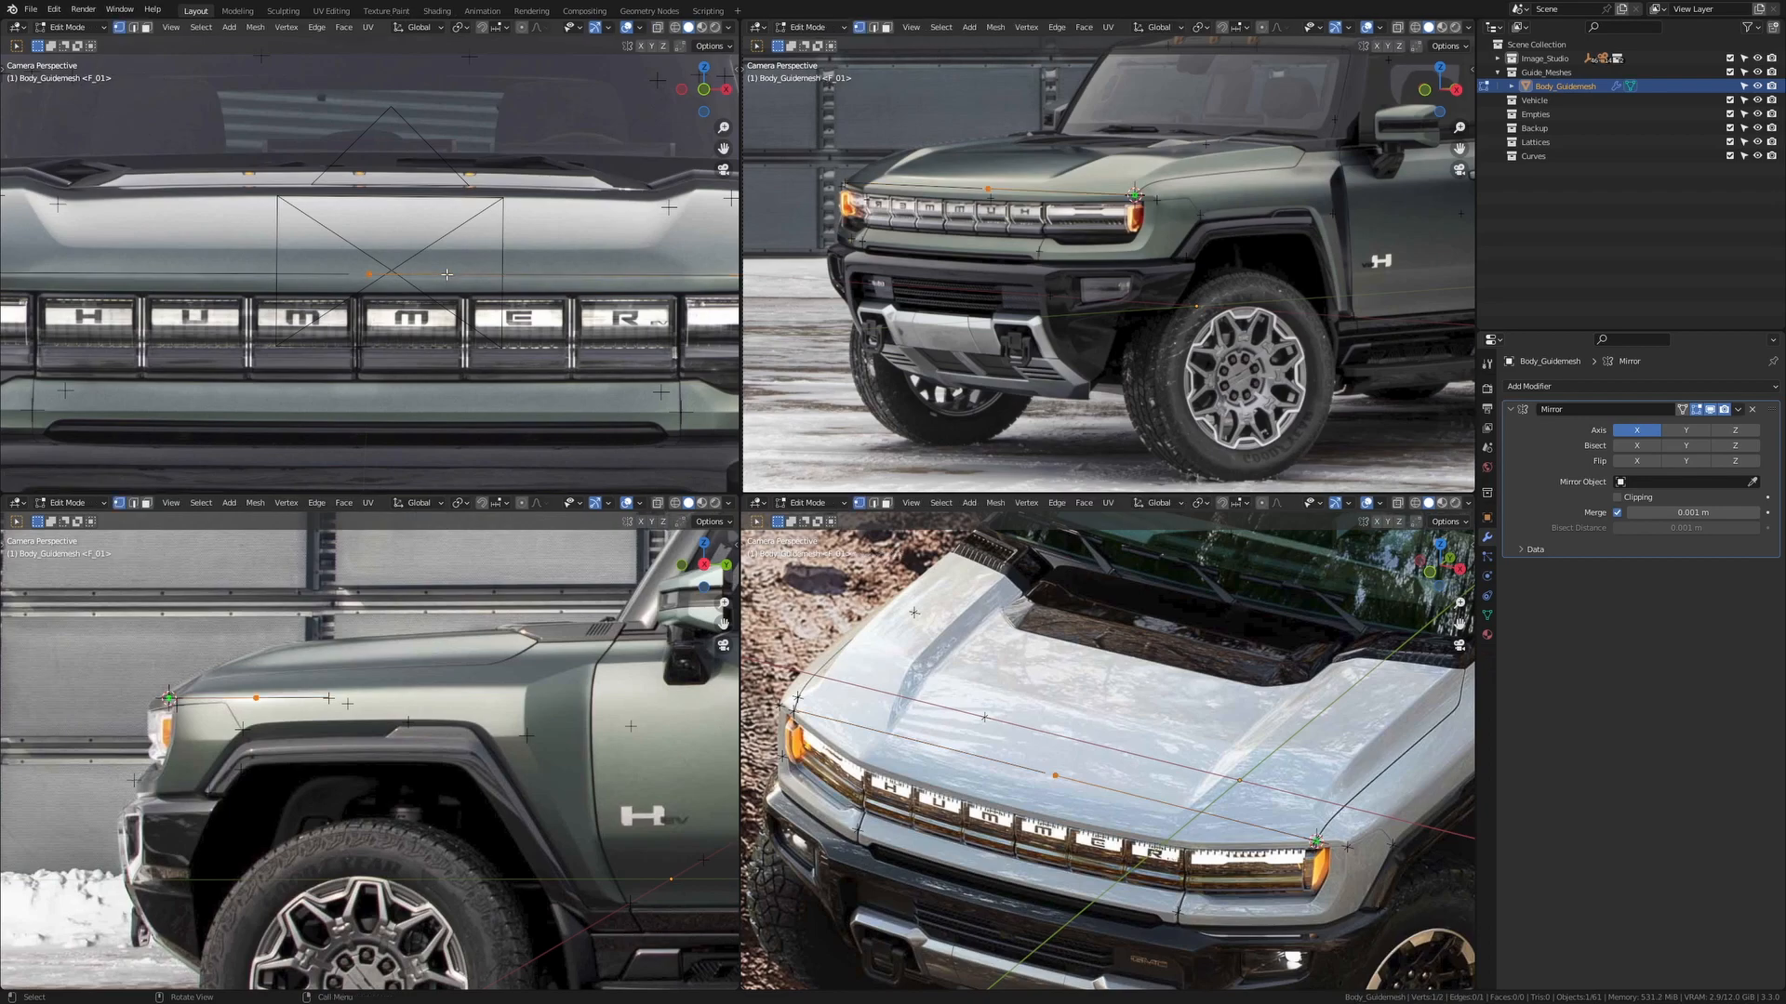
{"action": "left_click", "coordinate": [1619, 499]}
{"action": "key", "text": "g"}
{"action": "key", "text": "x"}
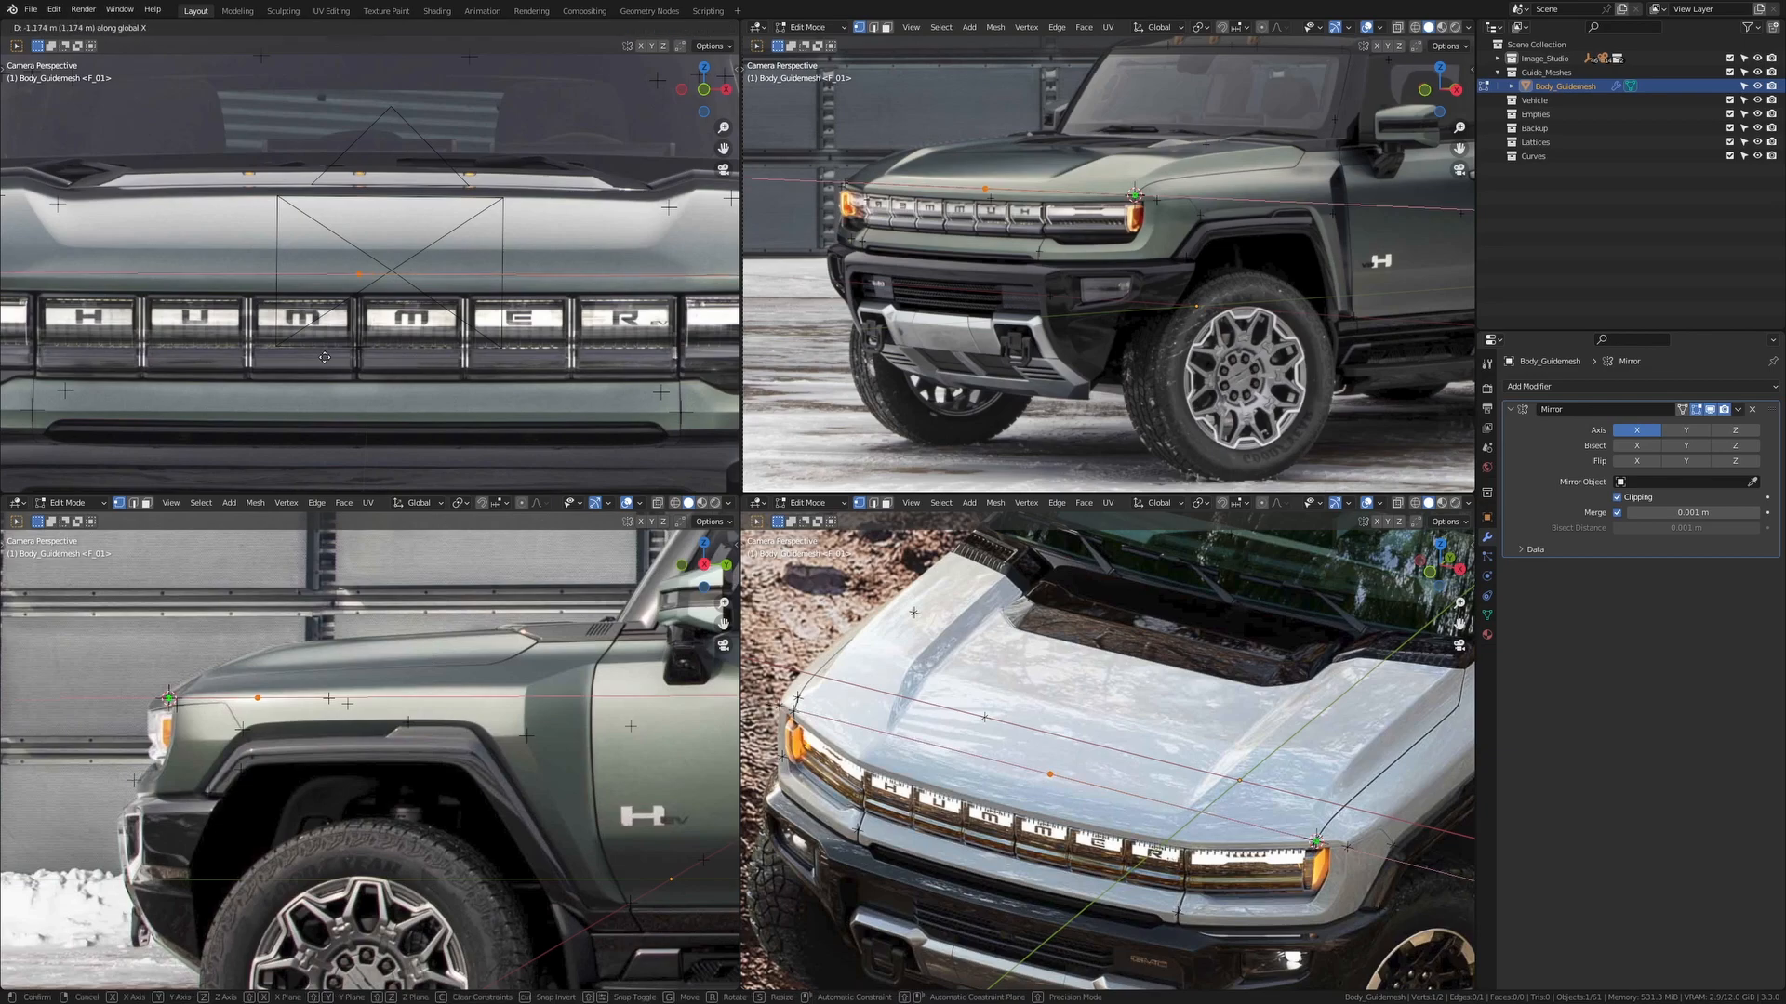
{"action": "left_click", "coordinate": [6, 332]}
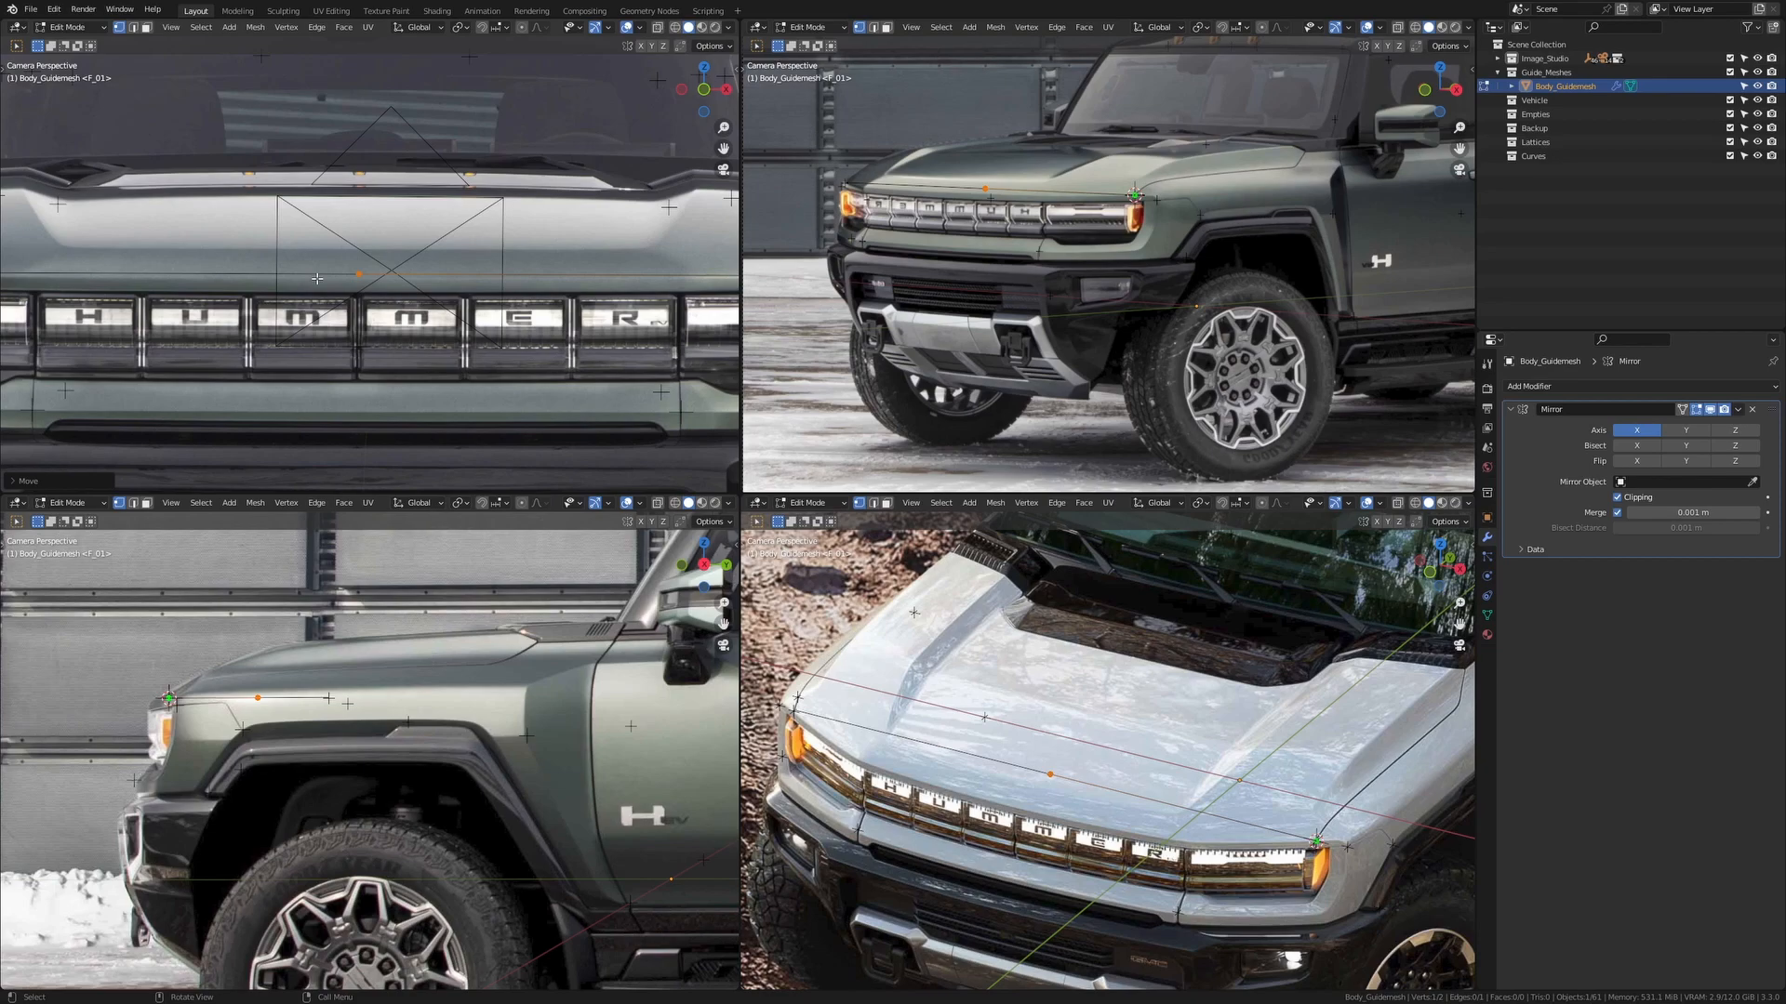
Lower the centreline vertex along the global Z axis towards the hood's front edge above the grille
{"action": "scroll", "coordinate": [776, 87], "scroll_direction": "up", "scroll_amount": 5}
{"action": "middle_click_drag", "start_coordinate": [775, 87], "coordinate": [1147, 325], "text": "shift"}
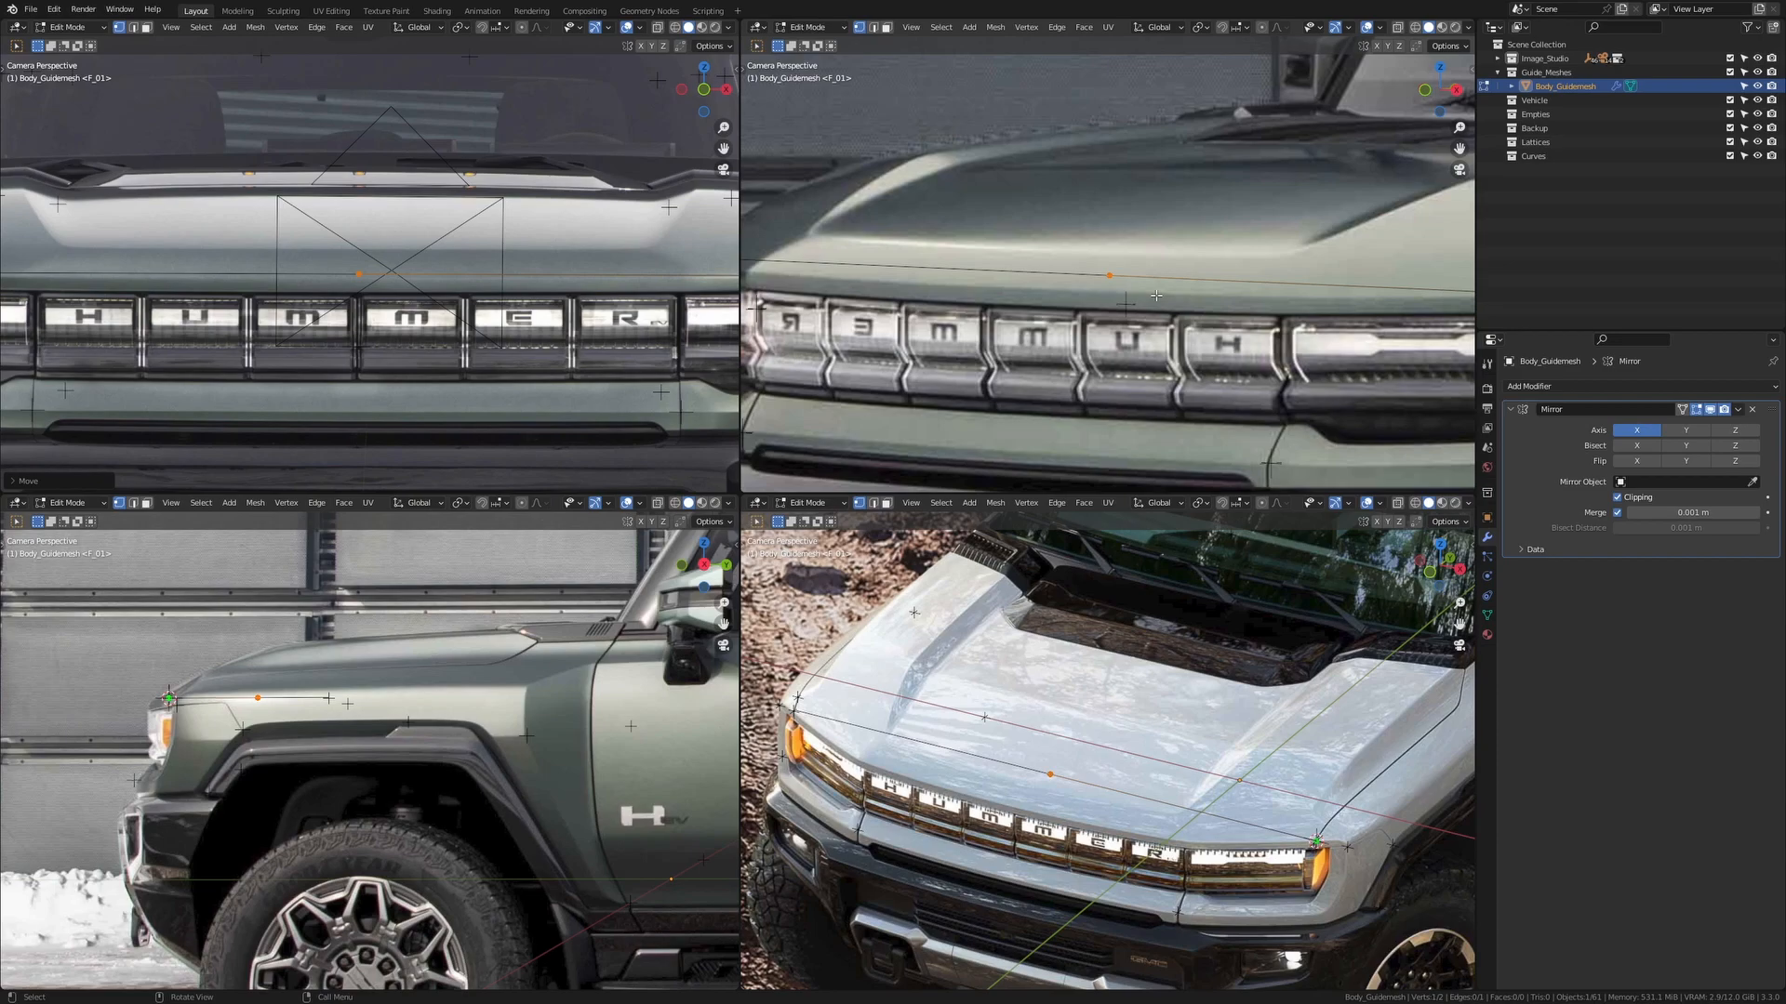
{"action": "key", "text": "g"}
{"action": "key", "text": "z"}
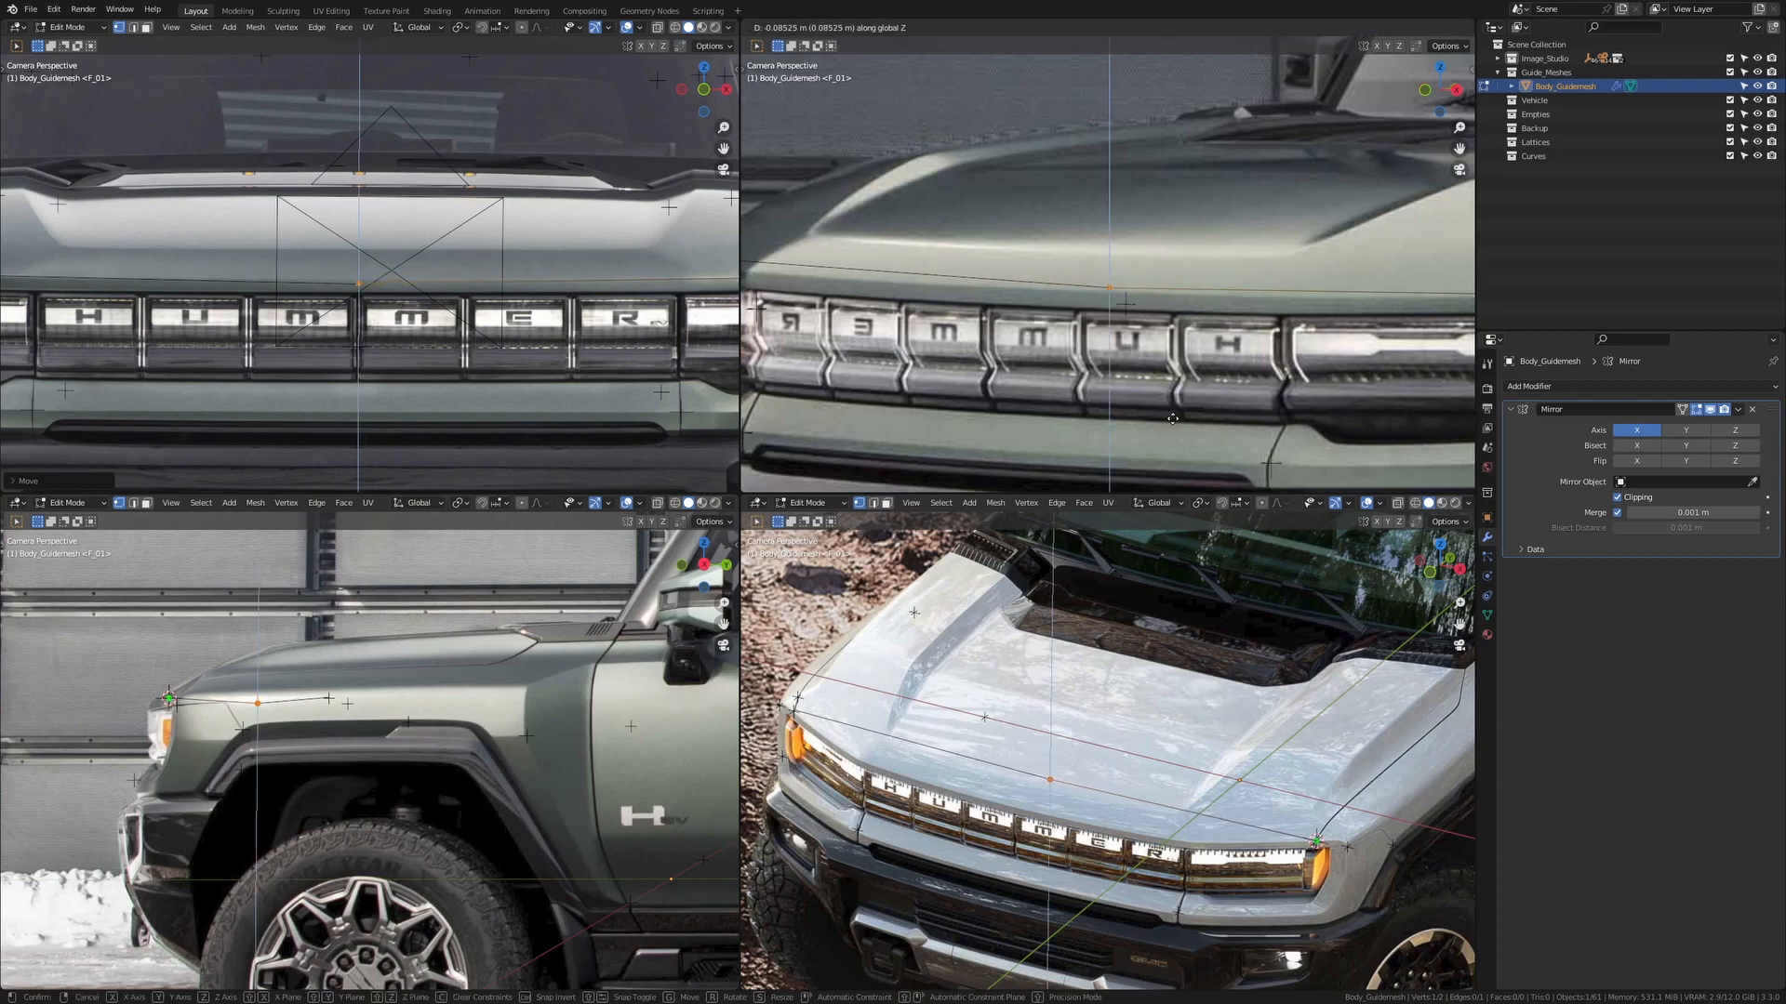
{"action": "left_click", "coordinate": [1181, 460]}
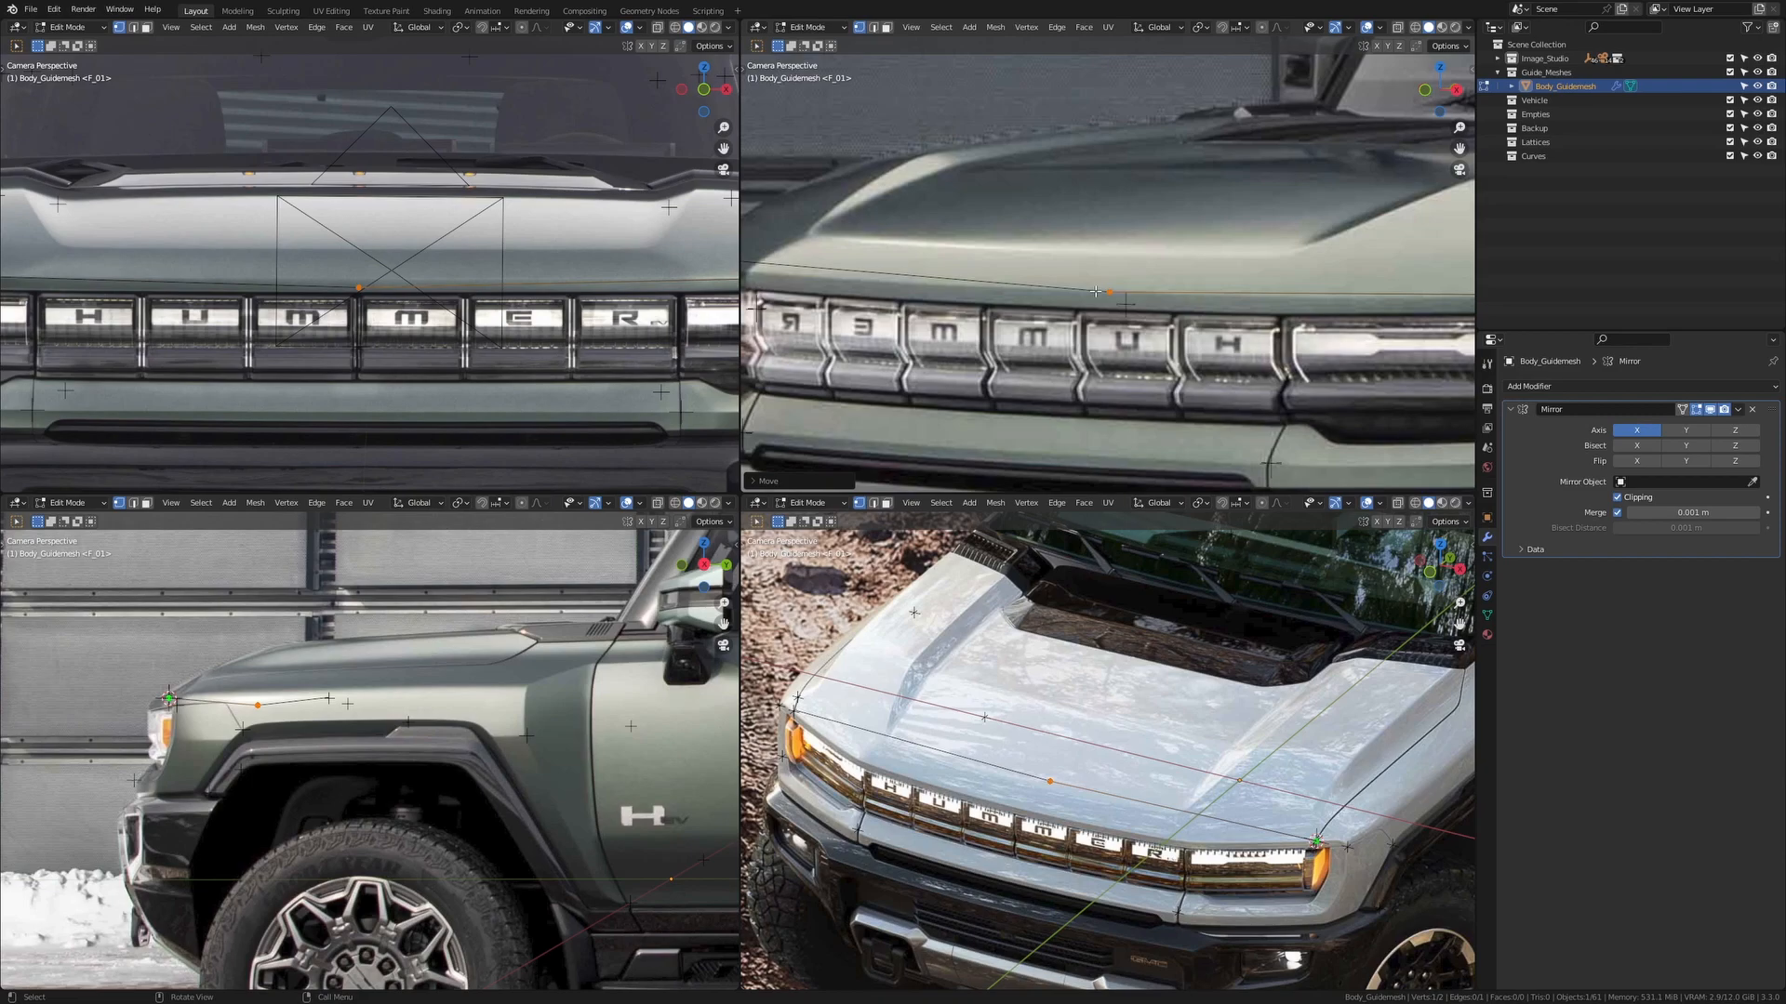
Move the centreline vertex about 1.05 m forward along global Y and raise it about 0.06 m along global Z
{"action": "middle_click_drag", "start_coordinate": [1124, 781], "coordinate": [1121, 747], "text": "shift"}
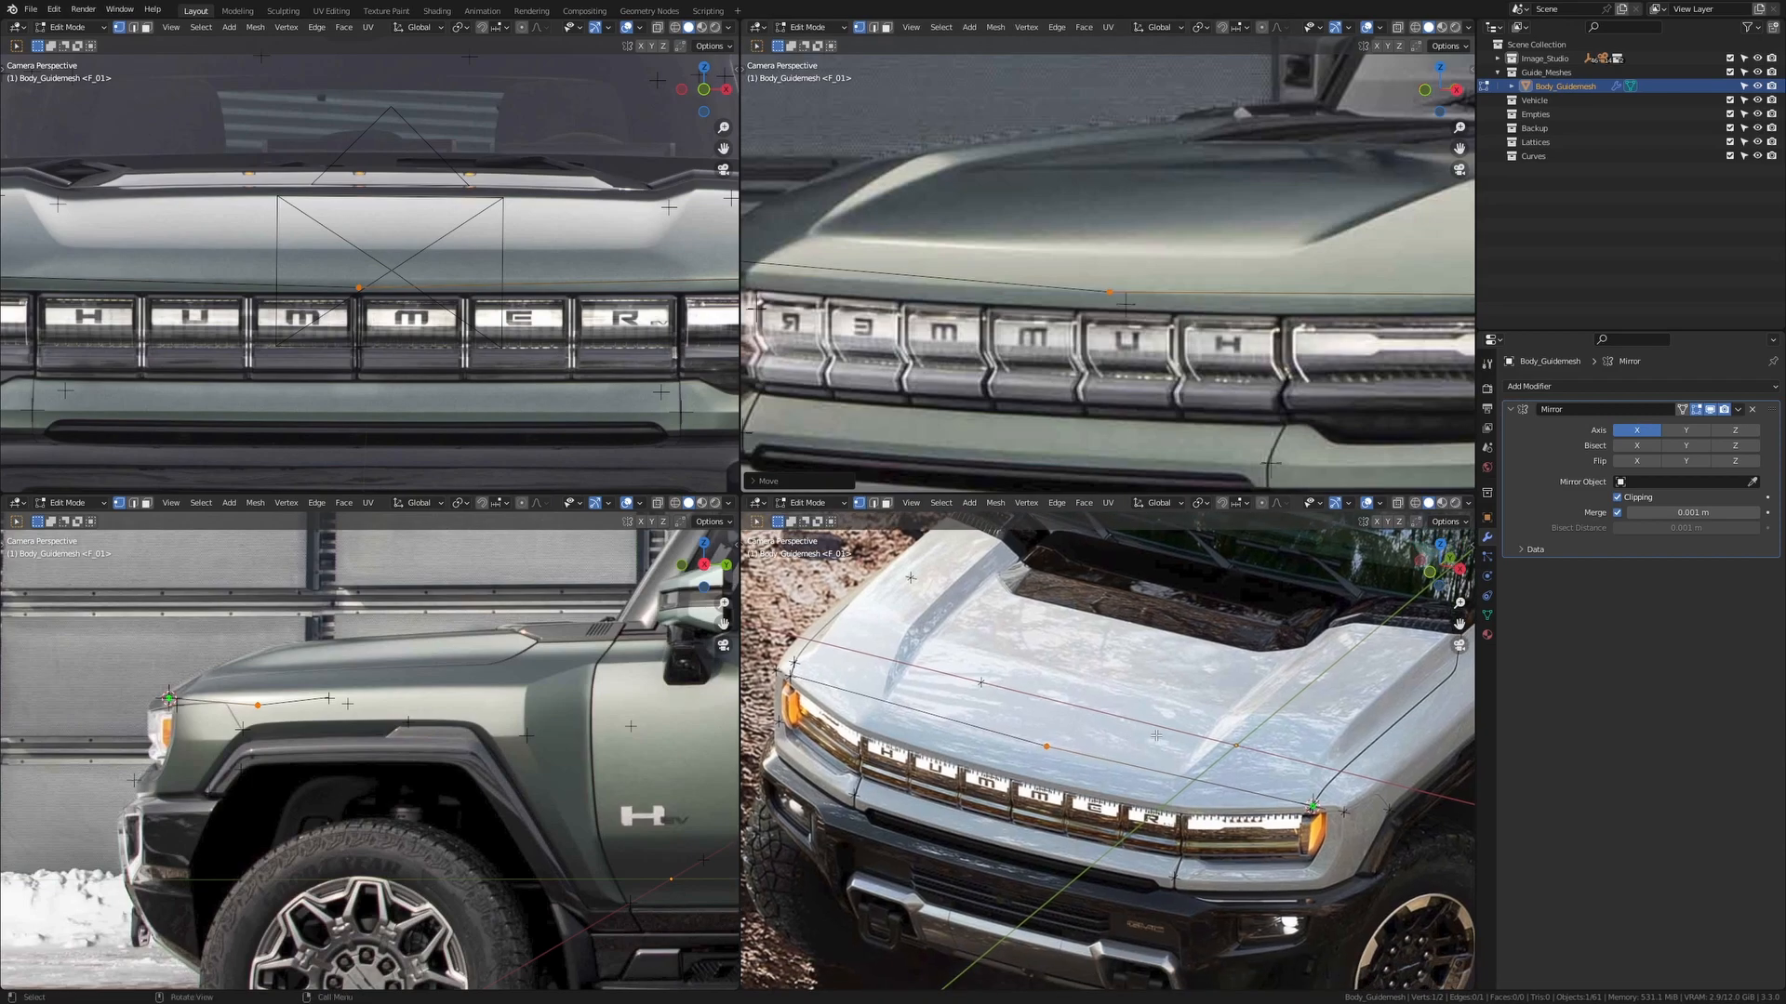
{"action": "key", "text": "g"}
{"action": "key", "text": "y"}
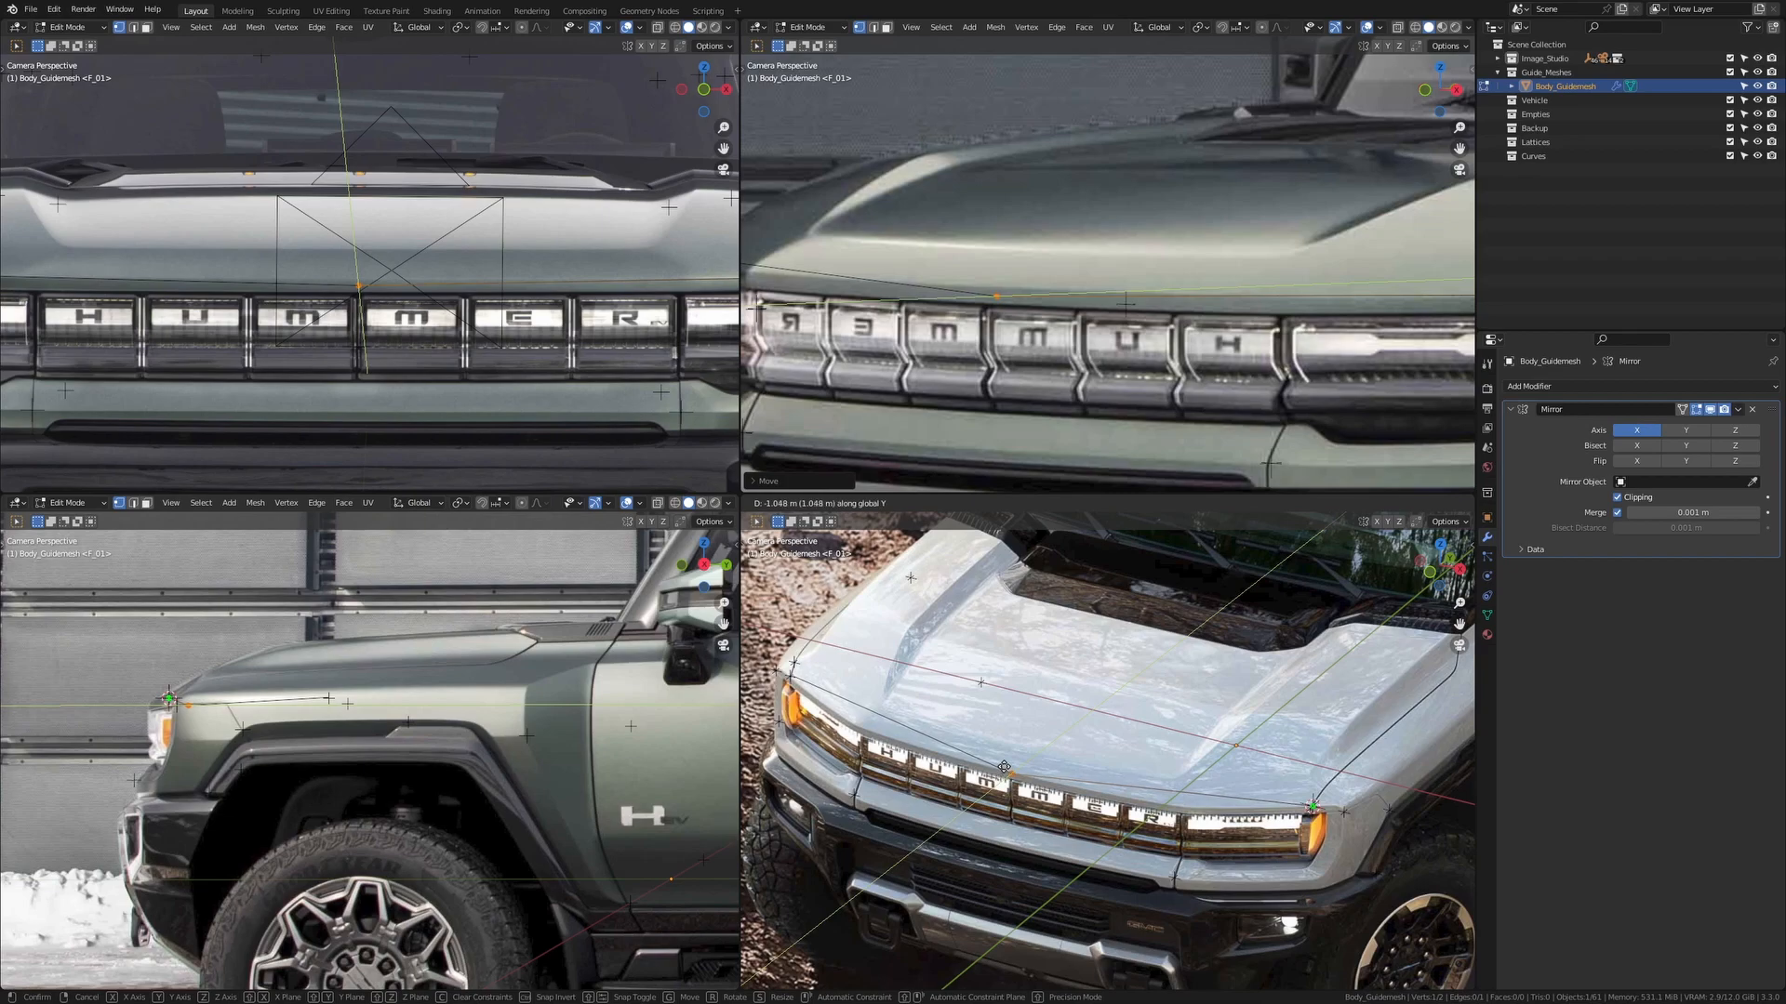
{"action": "left_click", "coordinate": [1004, 768]}
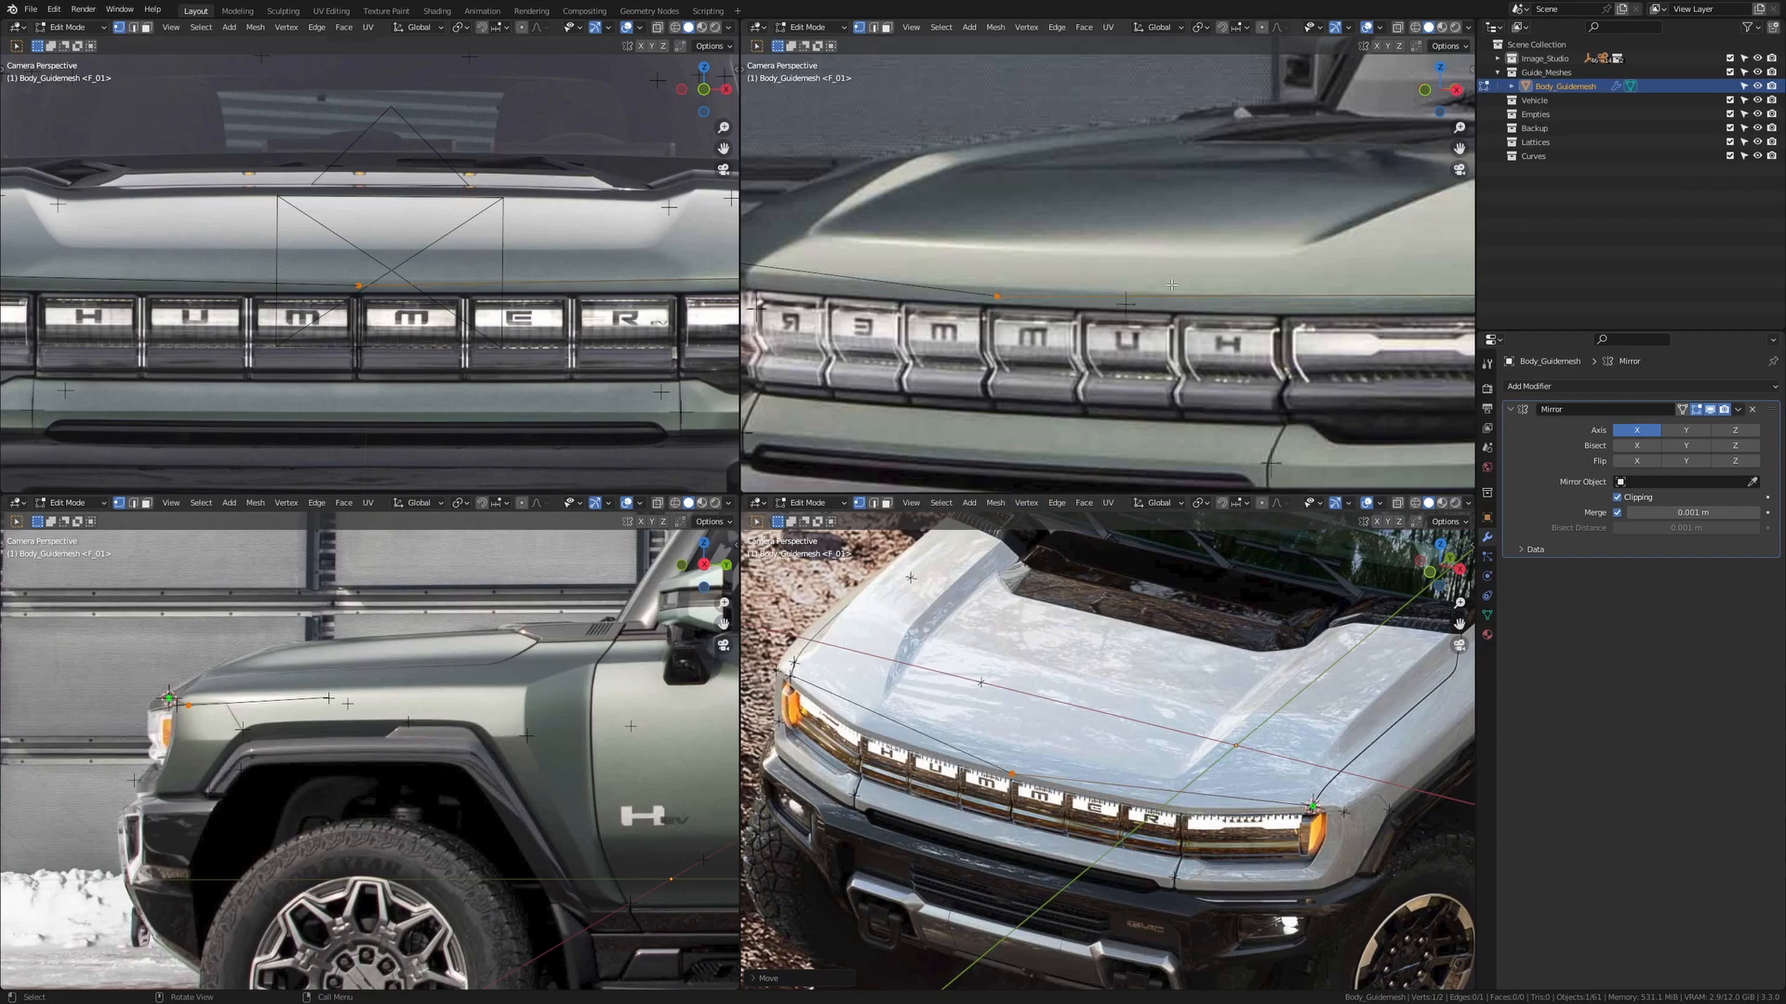
{"action": "key", "text": "g"}
{"action": "key", "text": "z"}
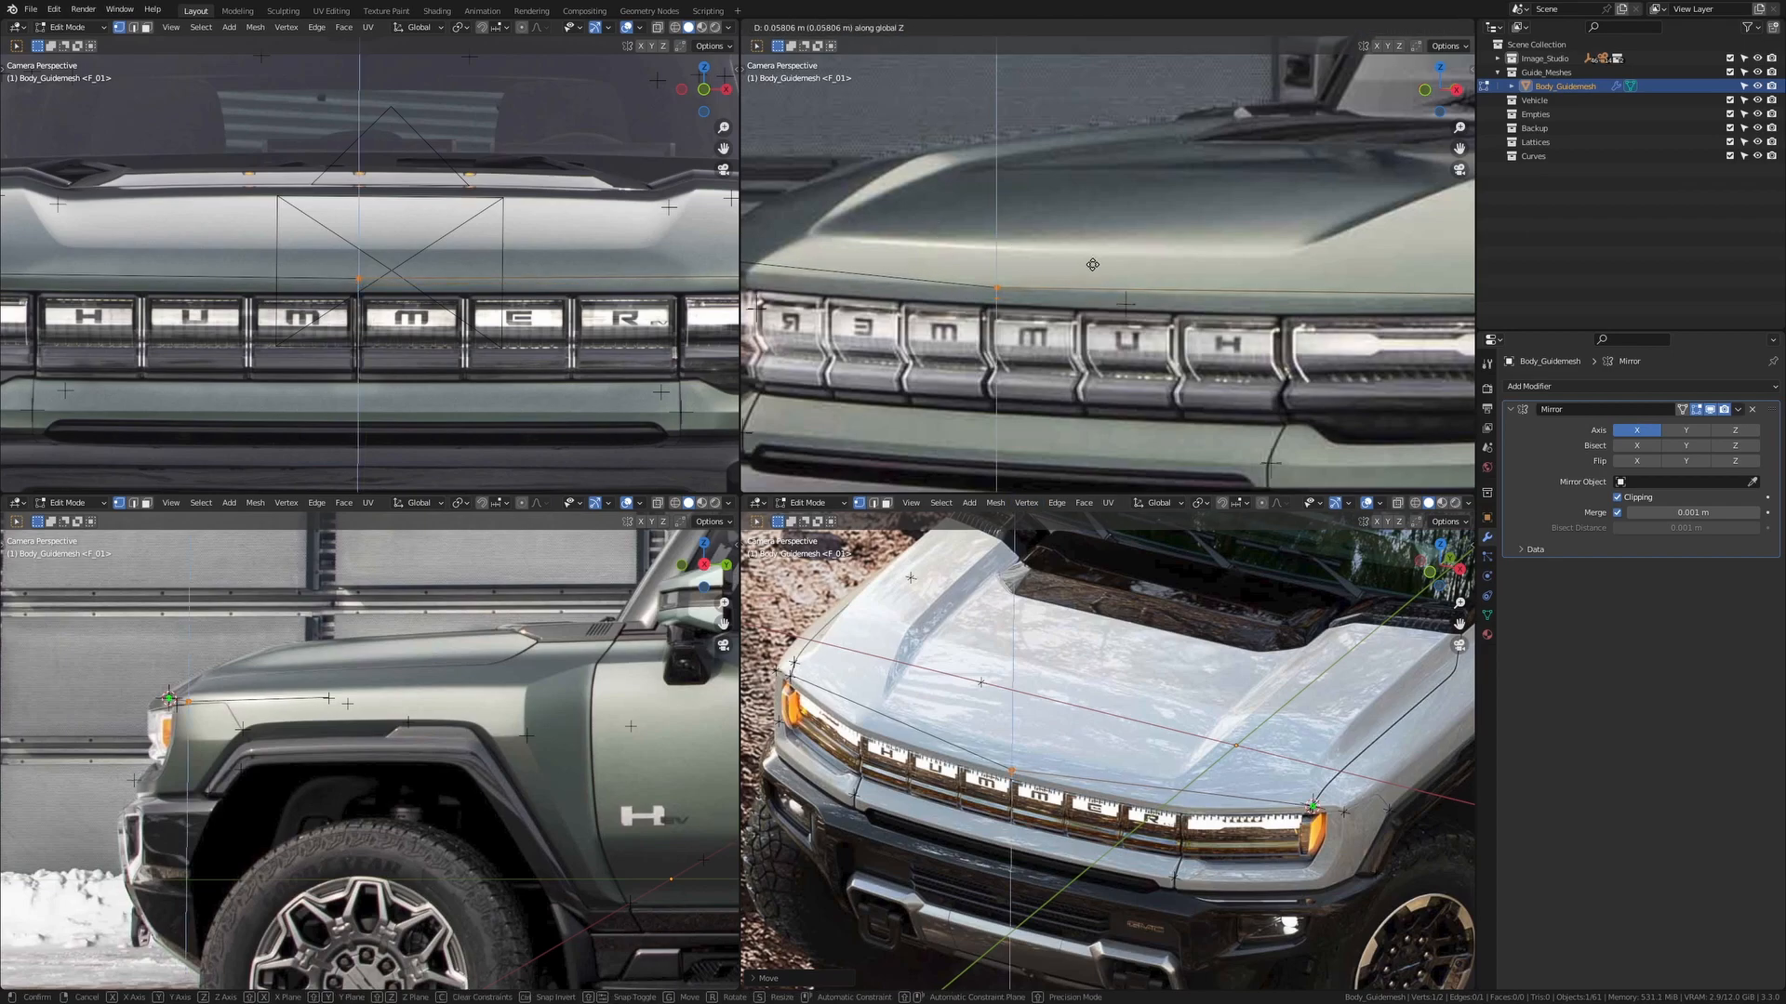
{"action": "left_click", "coordinate": [1093, 265]}
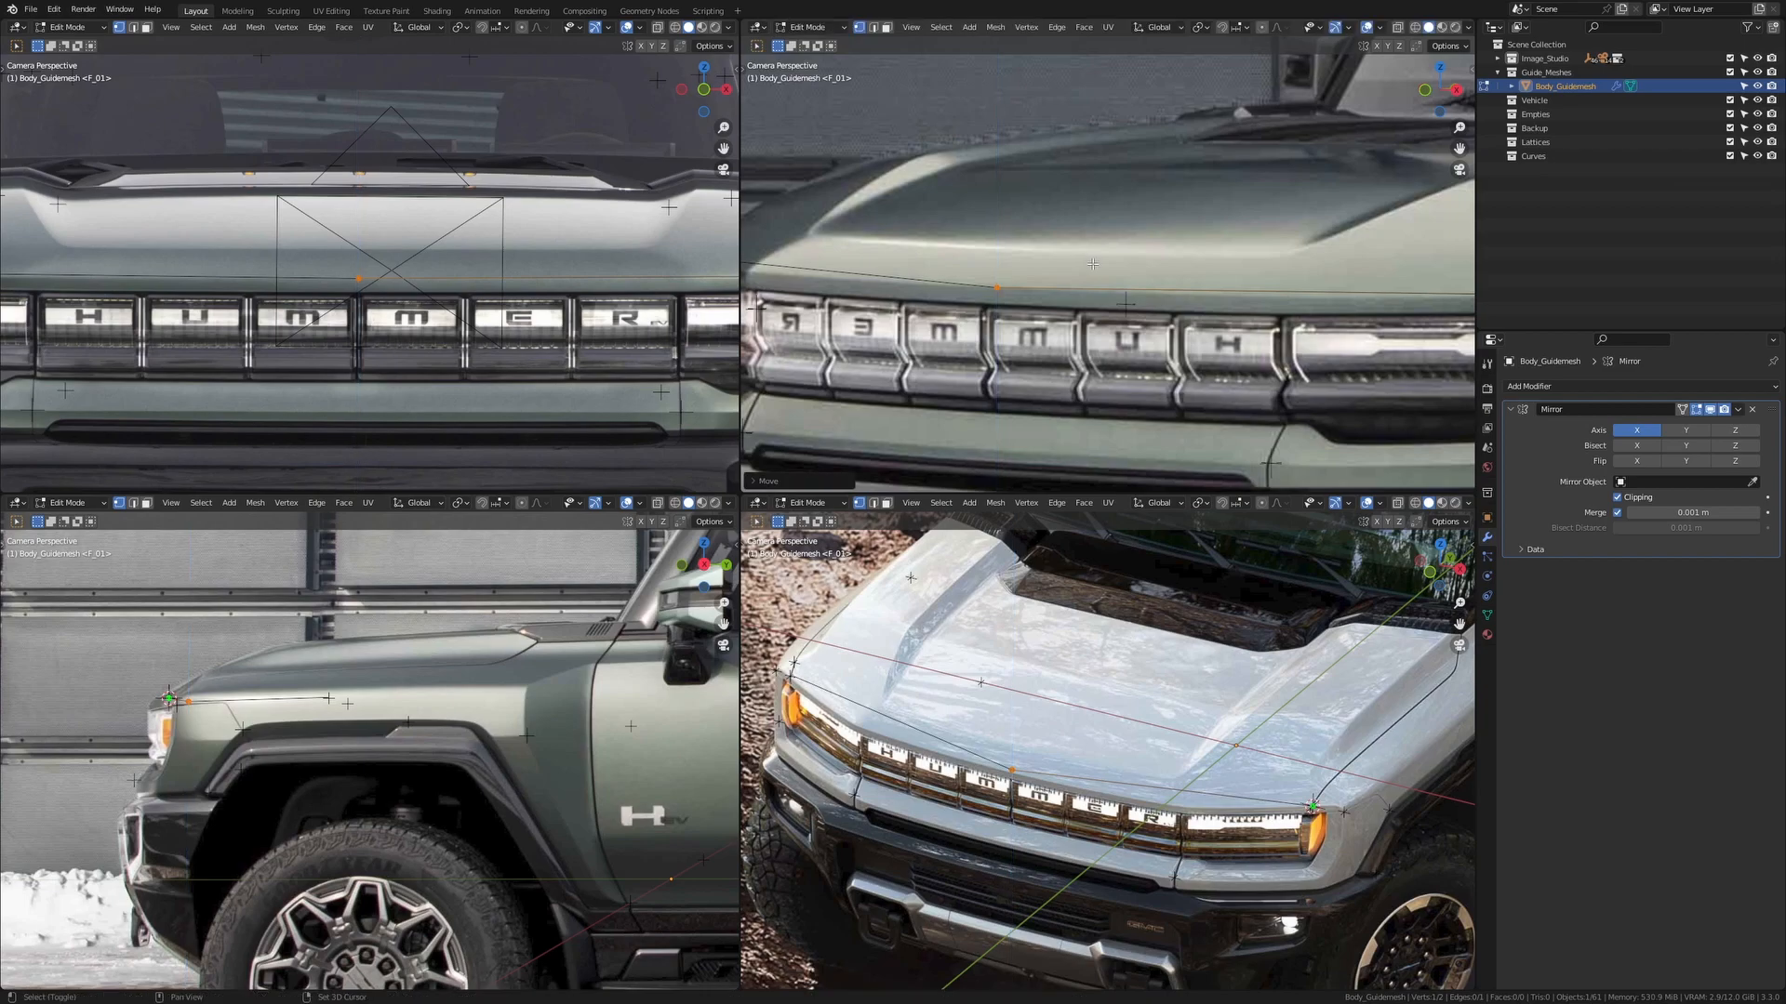
Move the centreline vertex a further 0.09 m or so forward along global Y to meet the white Hummer's hood edge
{"action": "scroll", "coordinate": [1106, 744], "scroll_direction": "up", "scroll_amount": 4}
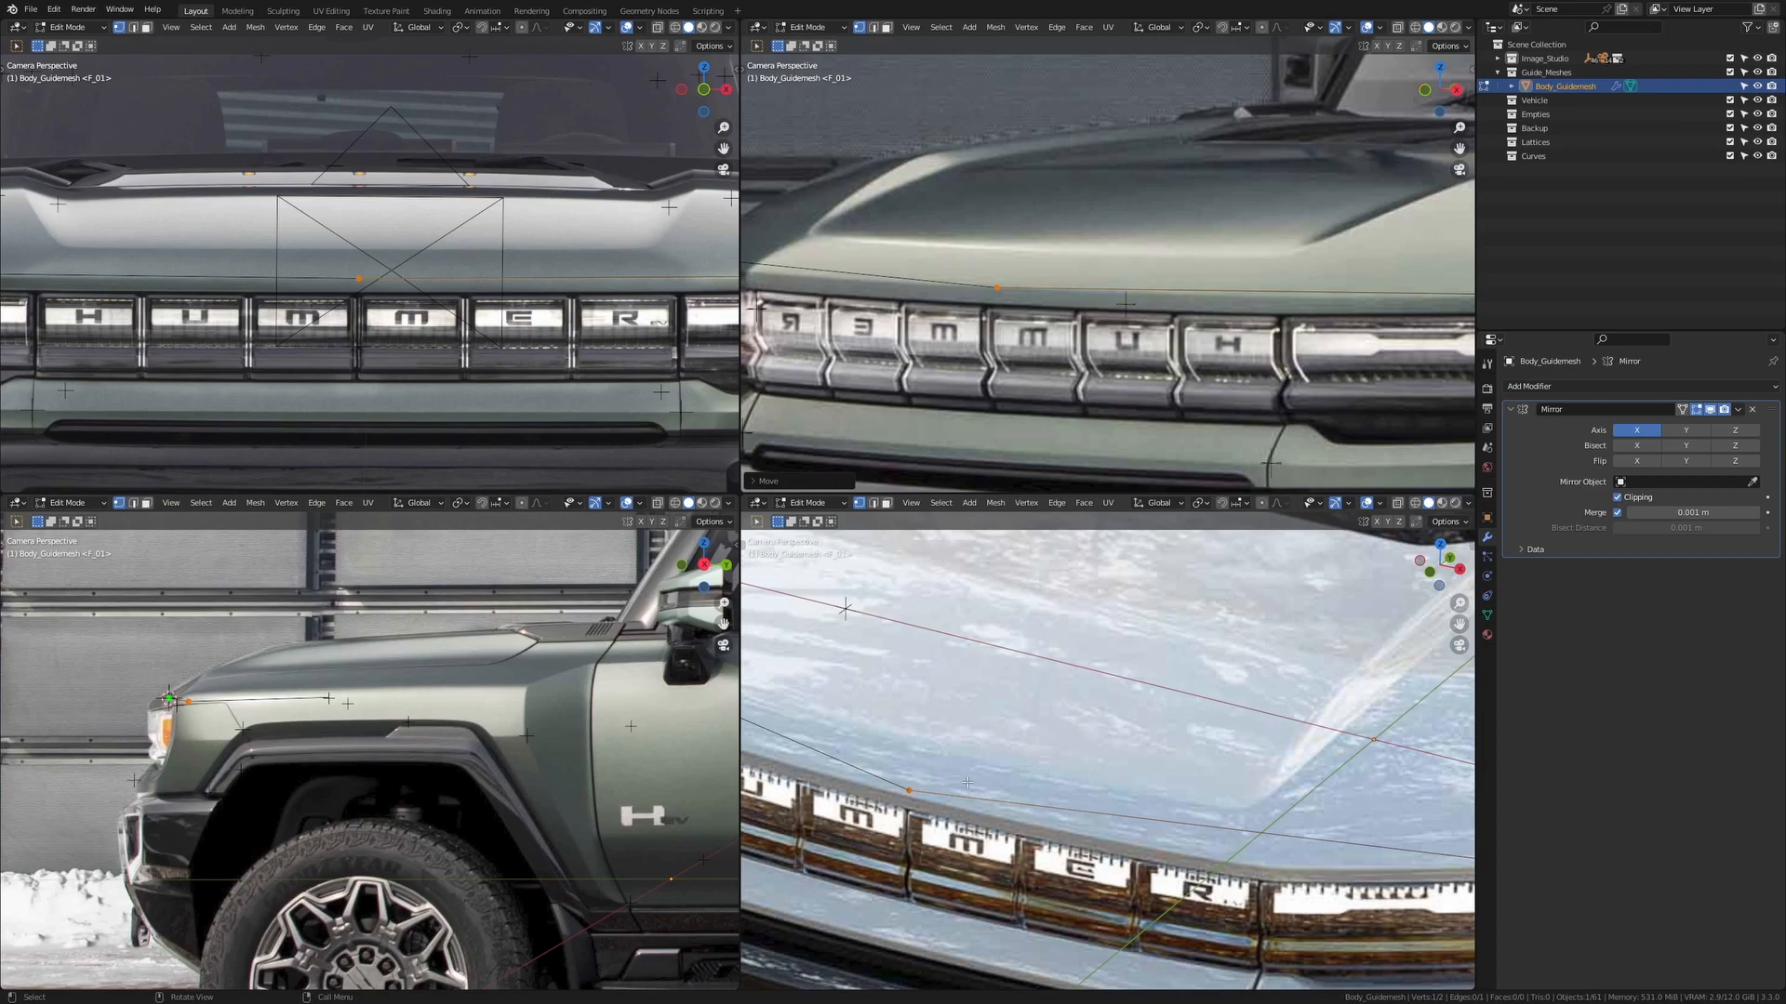
{"action": "key", "text": "ctrl+z"}
{"action": "key", "text": "ctrl+shift+z"}
{"action": "middle_click_drag", "start_coordinate": [1064, 748], "coordinate": [1194, 684], "text": "shift"}
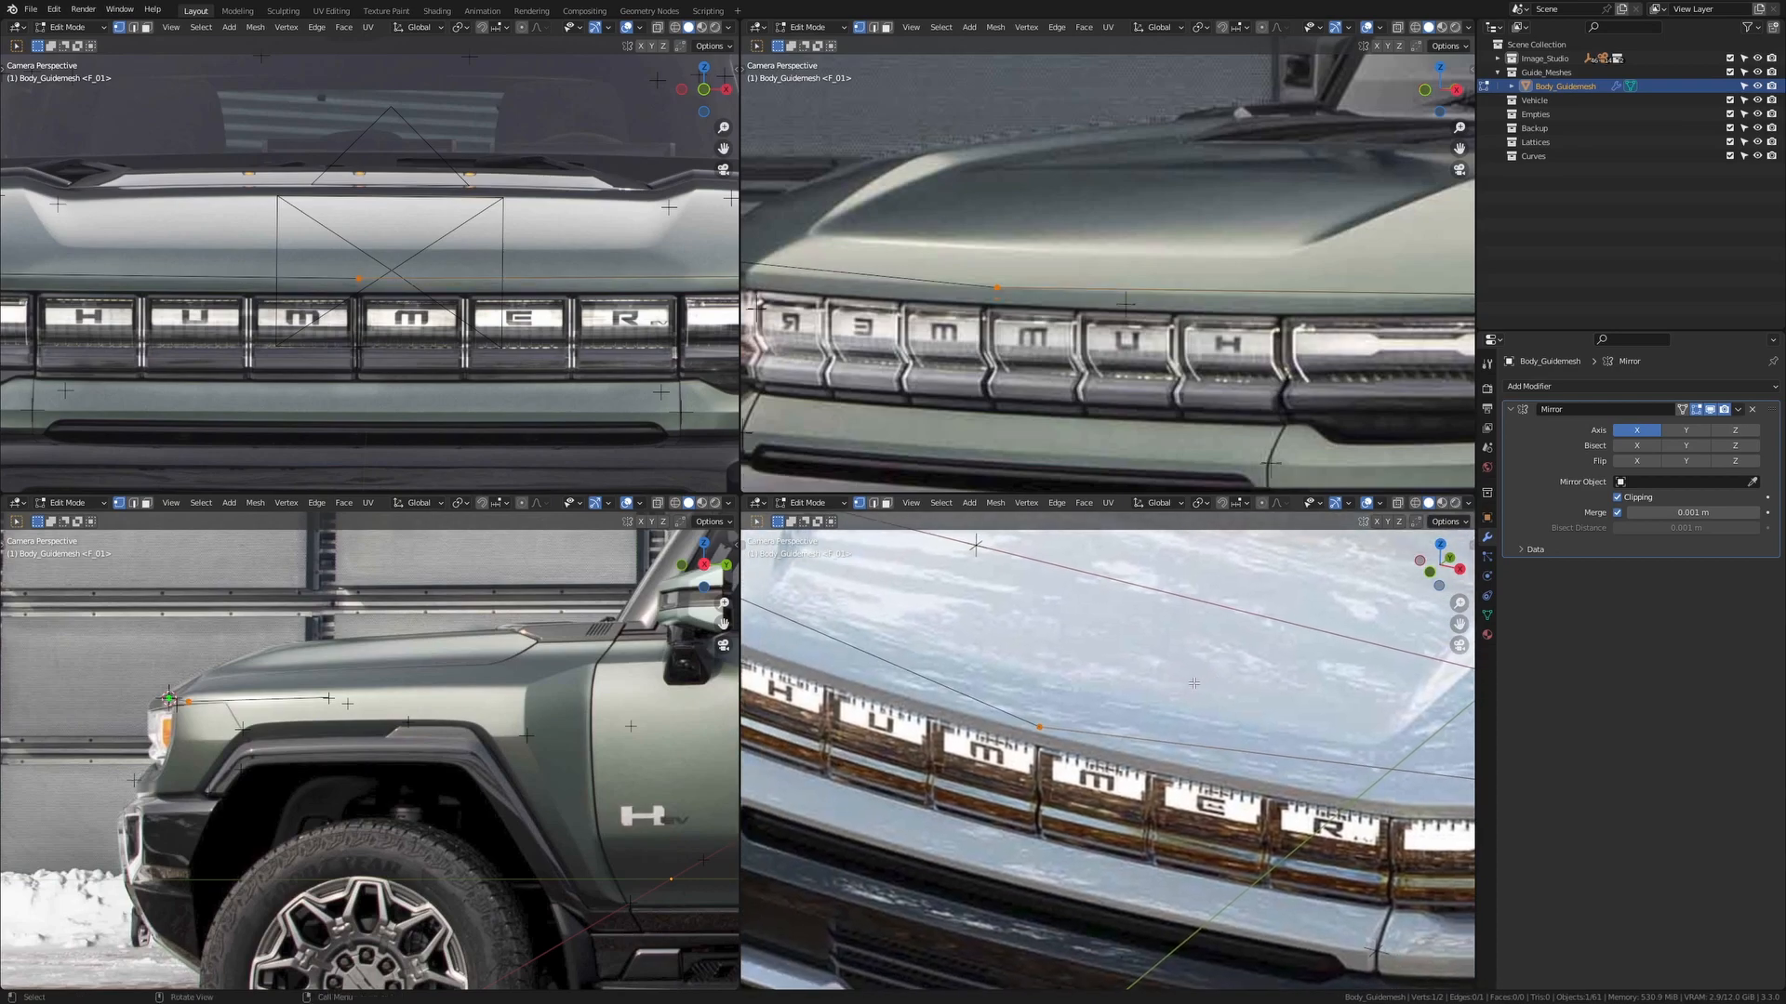
{"action": "key", "text": "g"}
{"action": "key", "text": "y"}
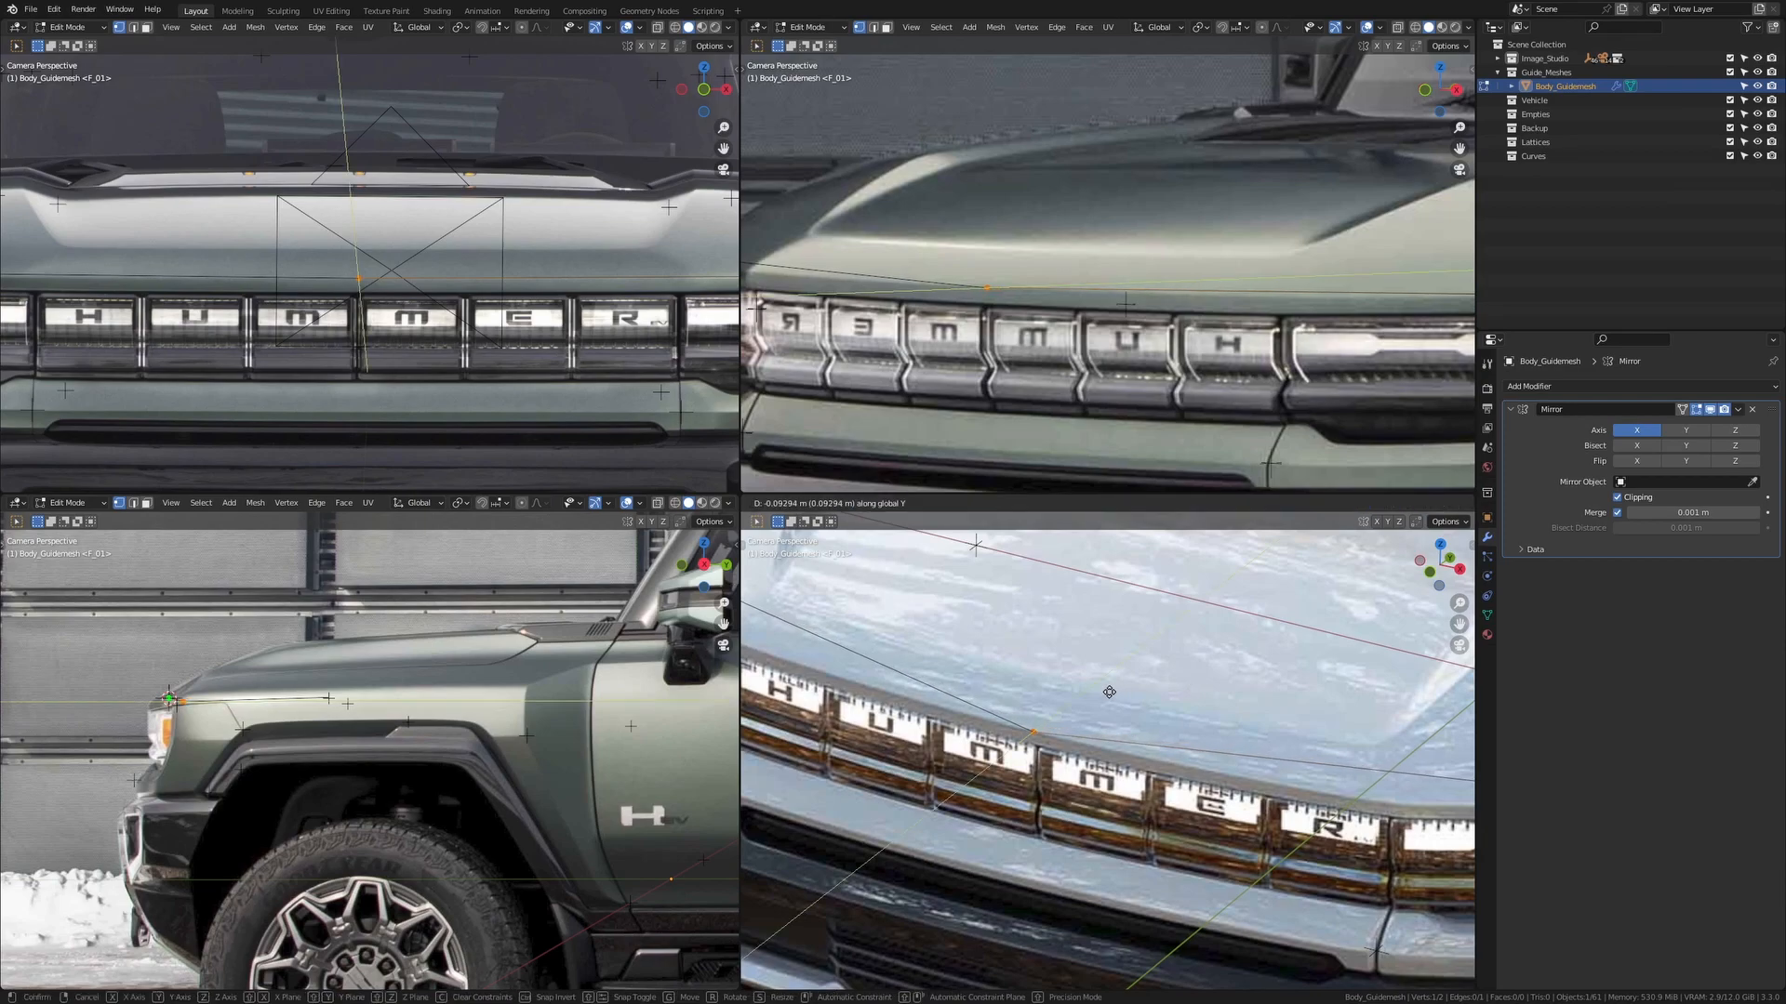
{"action": "left_click", "coordinate": [1108, 692]}
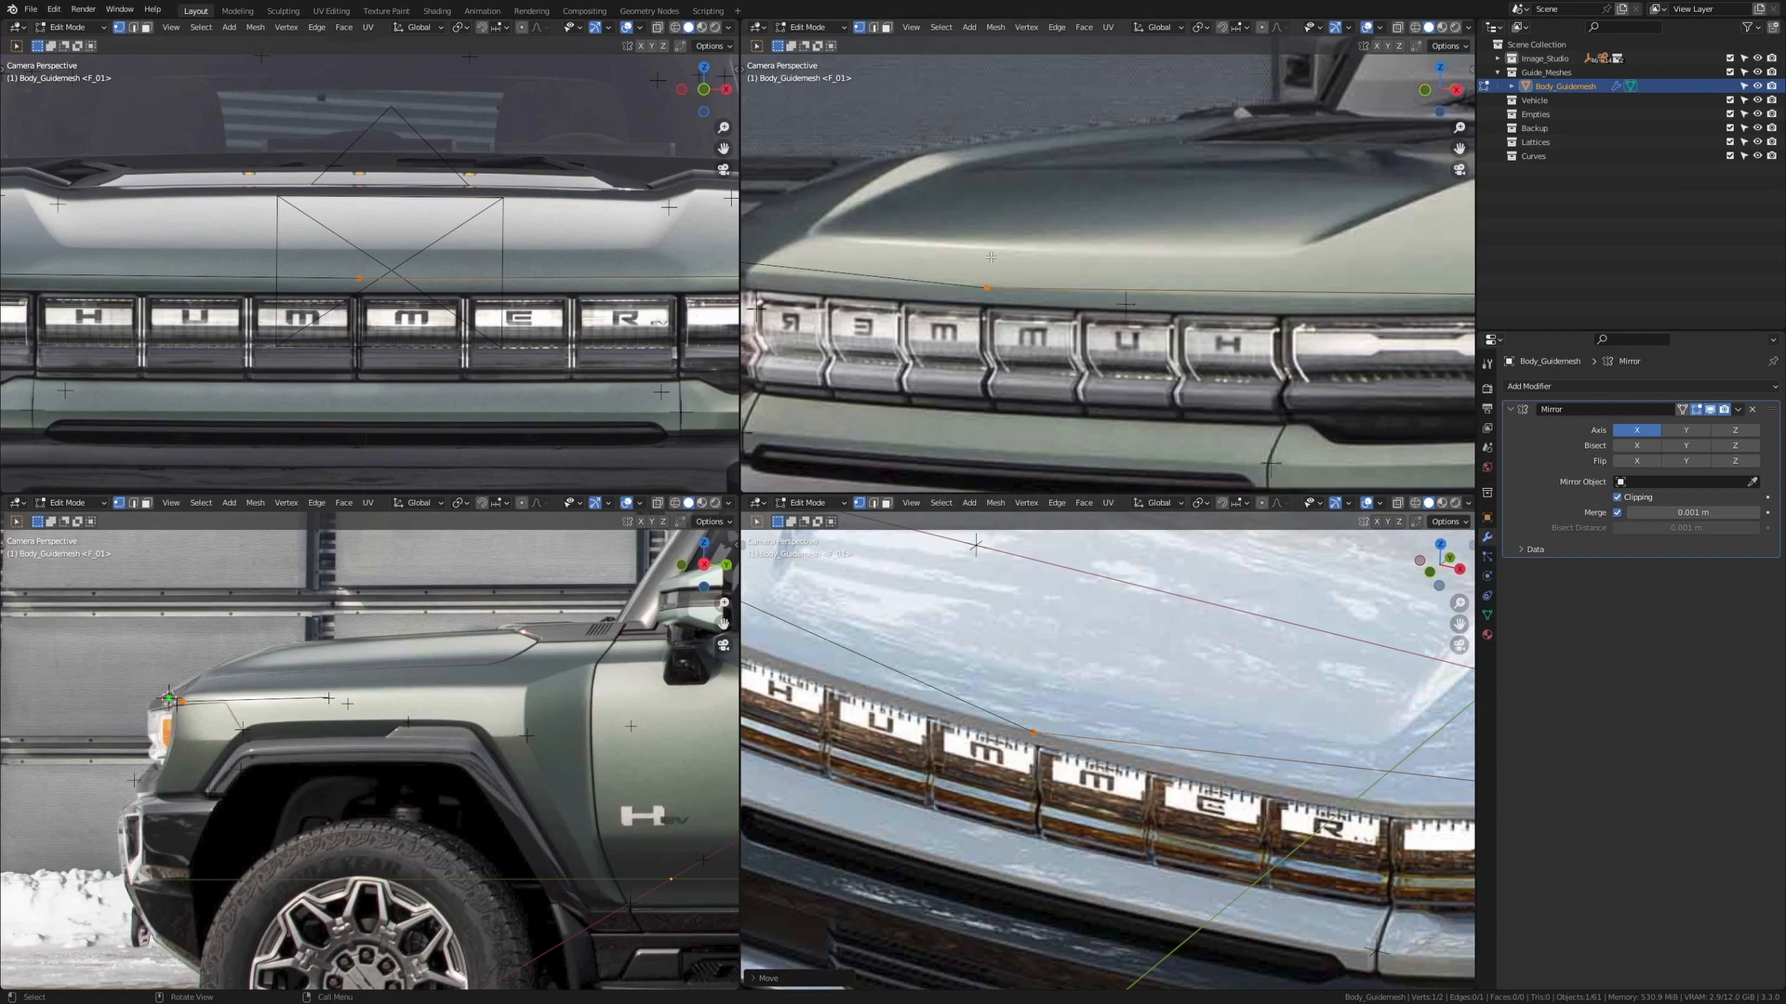
Insert a vertex in the edge above the grille's letter R and move it about 0.45 m forward along global Y
{"action": "scroll", "coordinate": [399, 667], "scroll_direction": "up", "scroll_amount": 5}
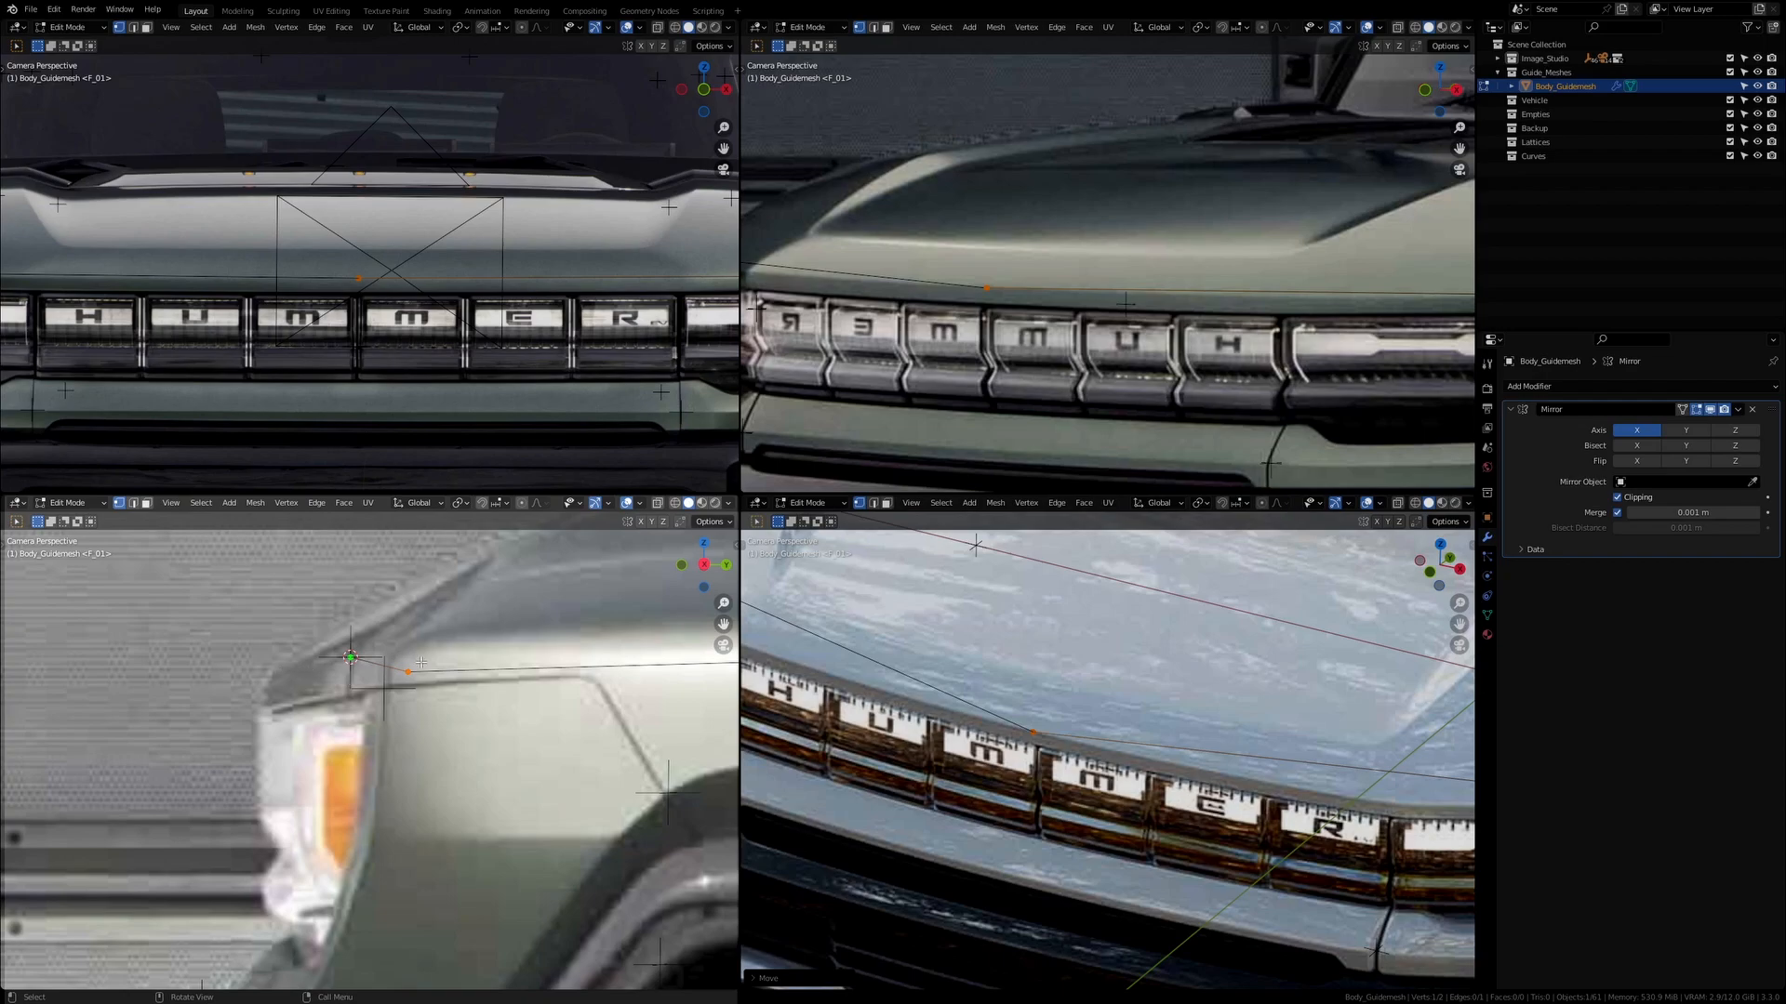
{"action": "scroll", "coordinate": [418, 669], "scroll_direction": "down", "scroll_amount": 8}
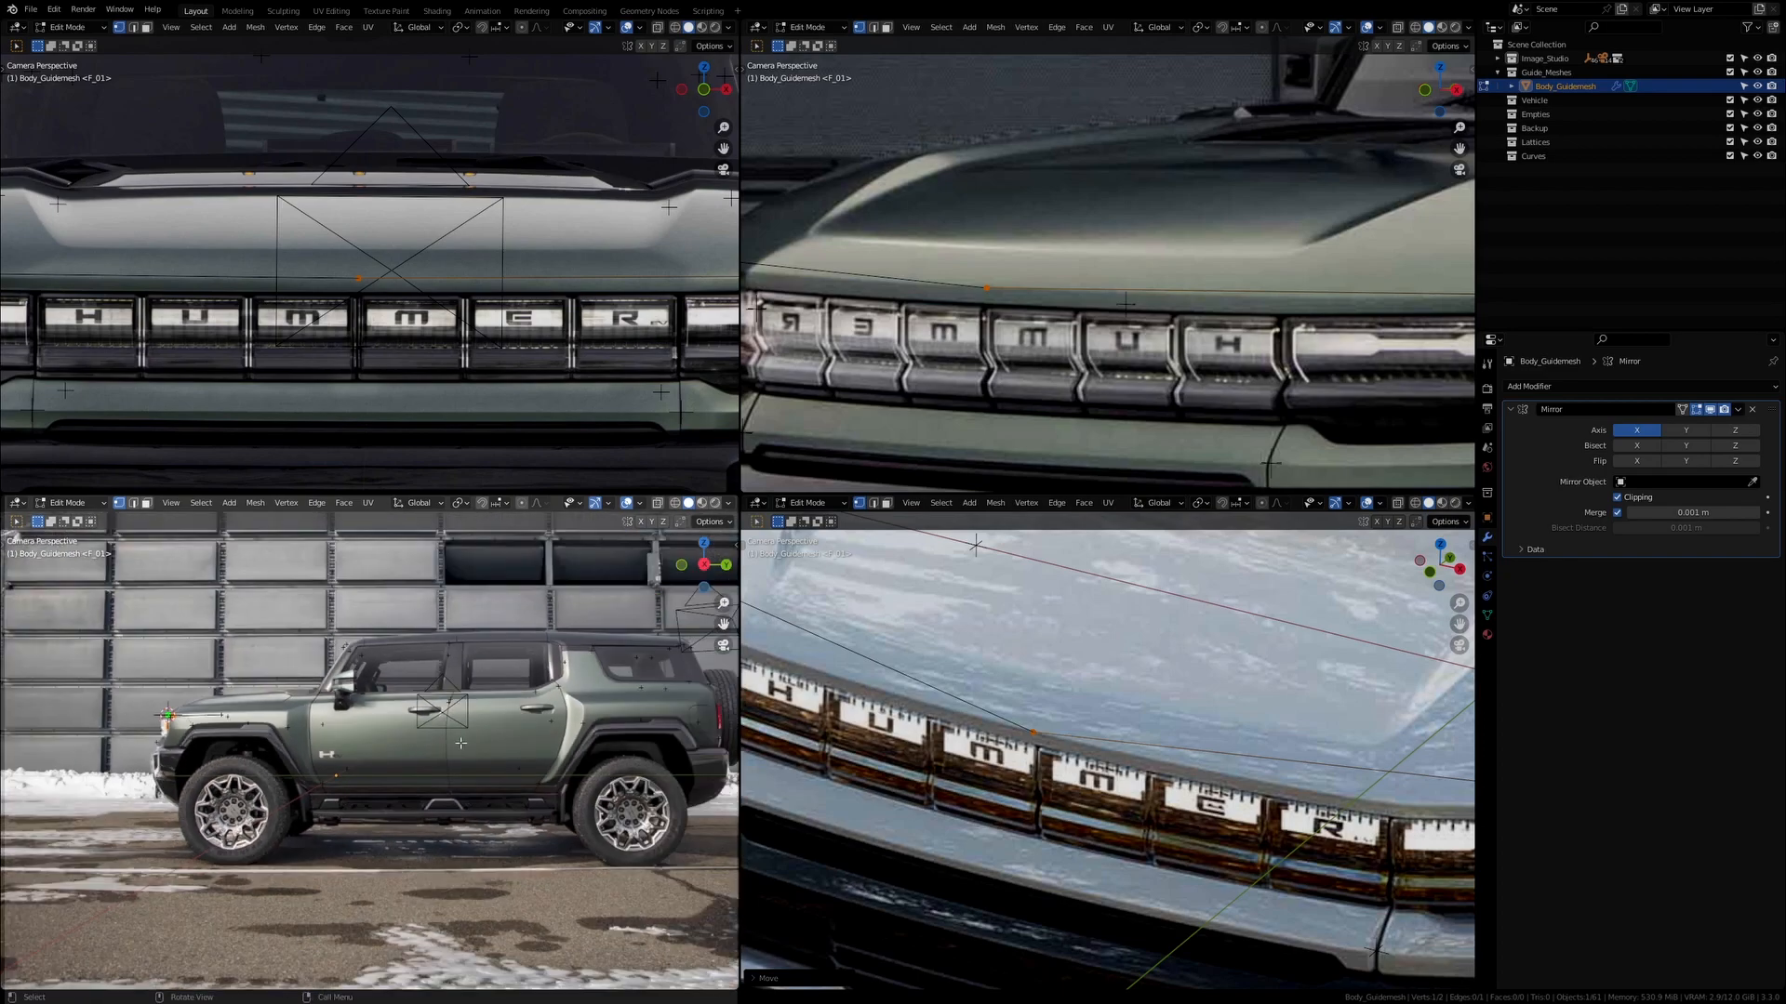
{"action": "middle_click_drag", "start_coordinate": [520, 713], "coordinate": [475, 711], "text": "shift"}
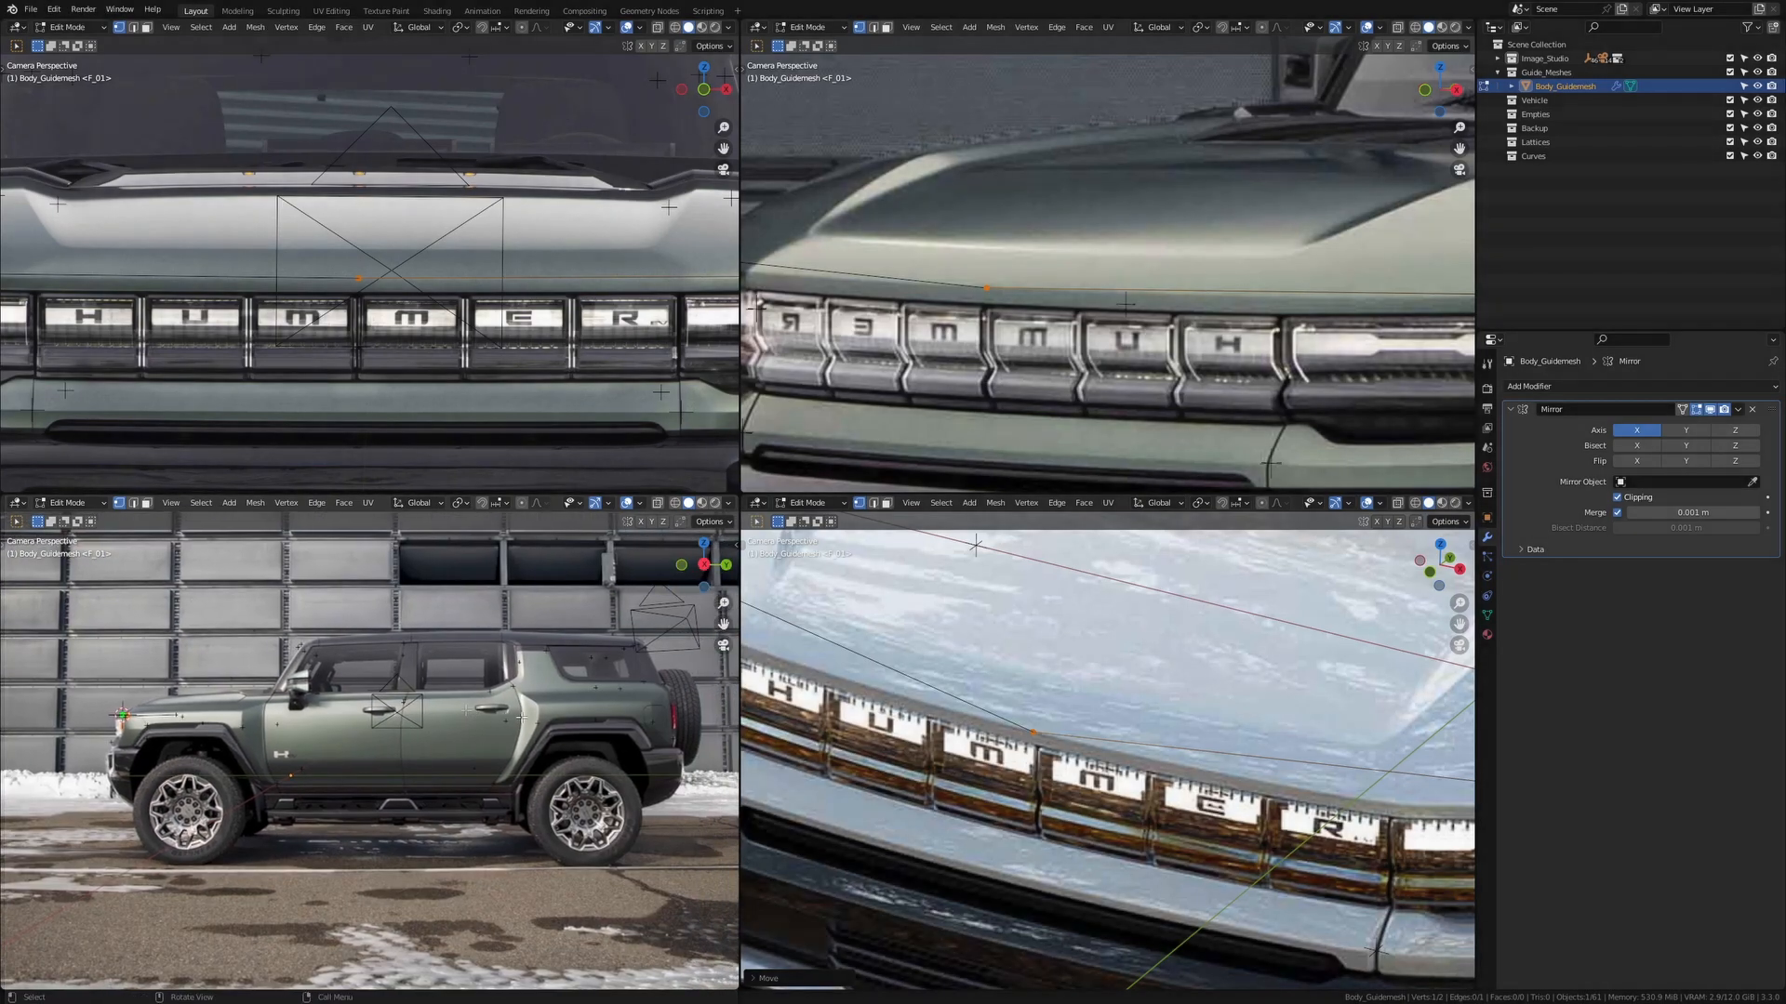
{"action": "middle_click_drag", "start_coordinate": [1387, 761], "coordinate": [1076, 817], "text": "shift"}
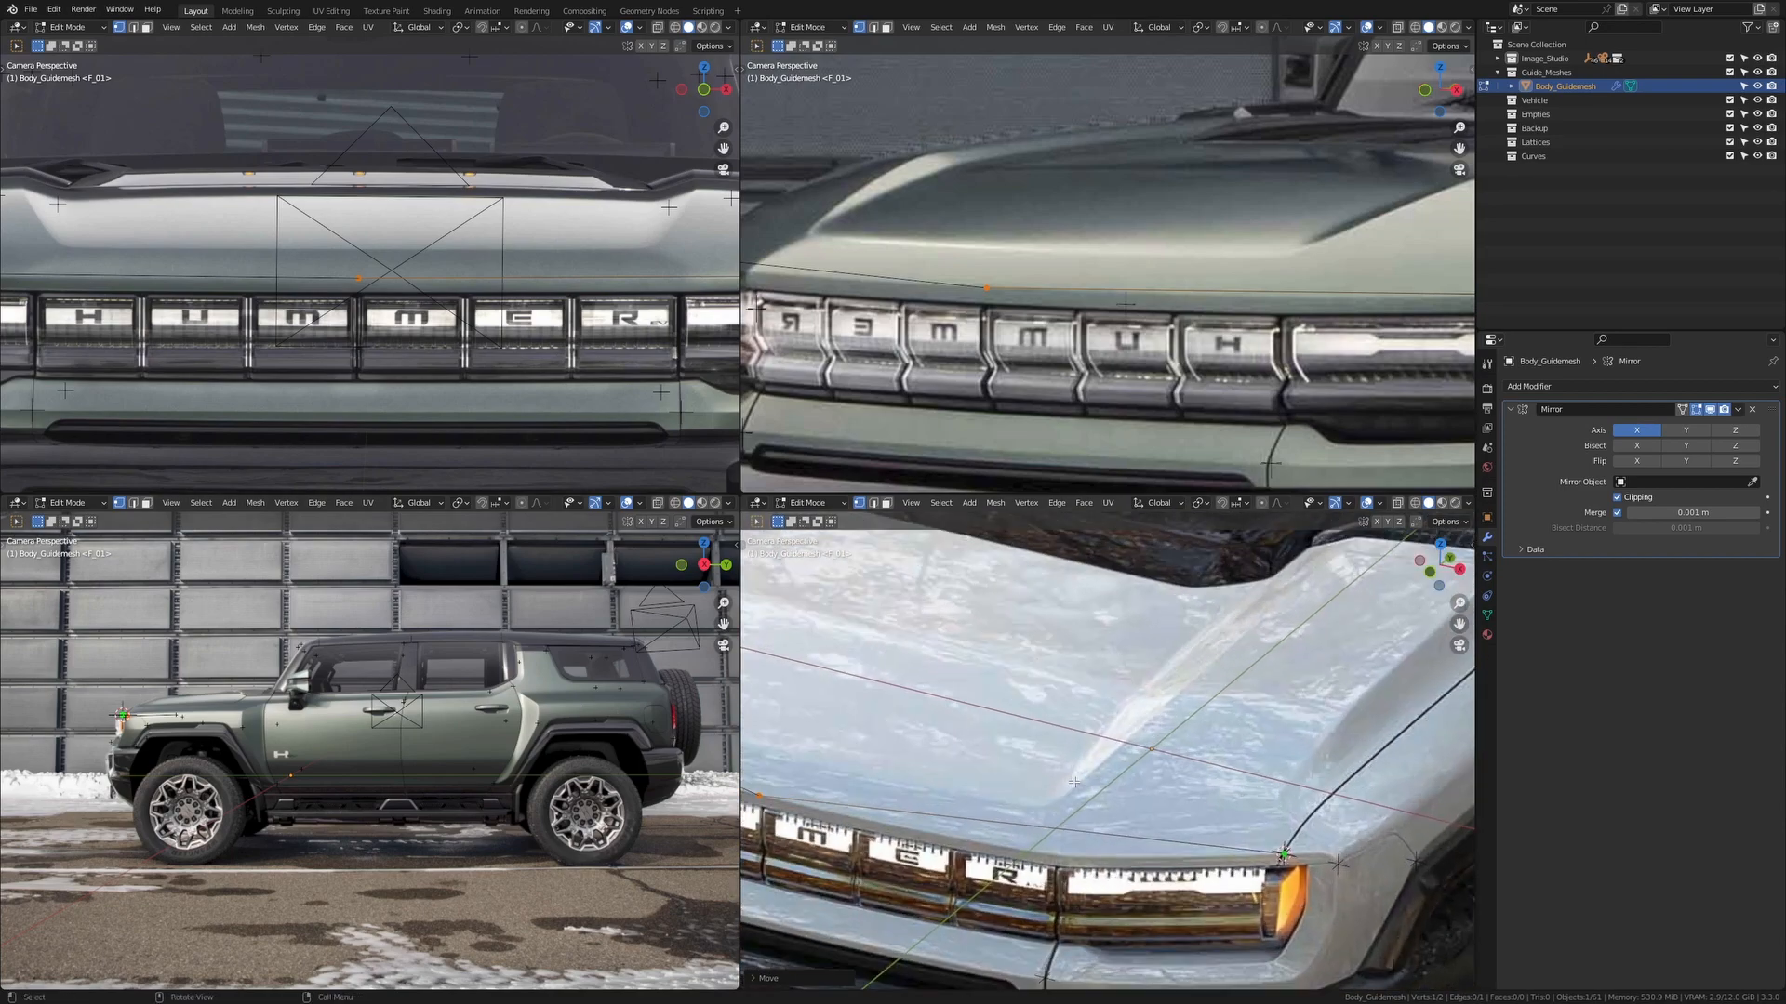
{"action": "right_click", "coordinate": [1022, 829], "text": "ctrl"}
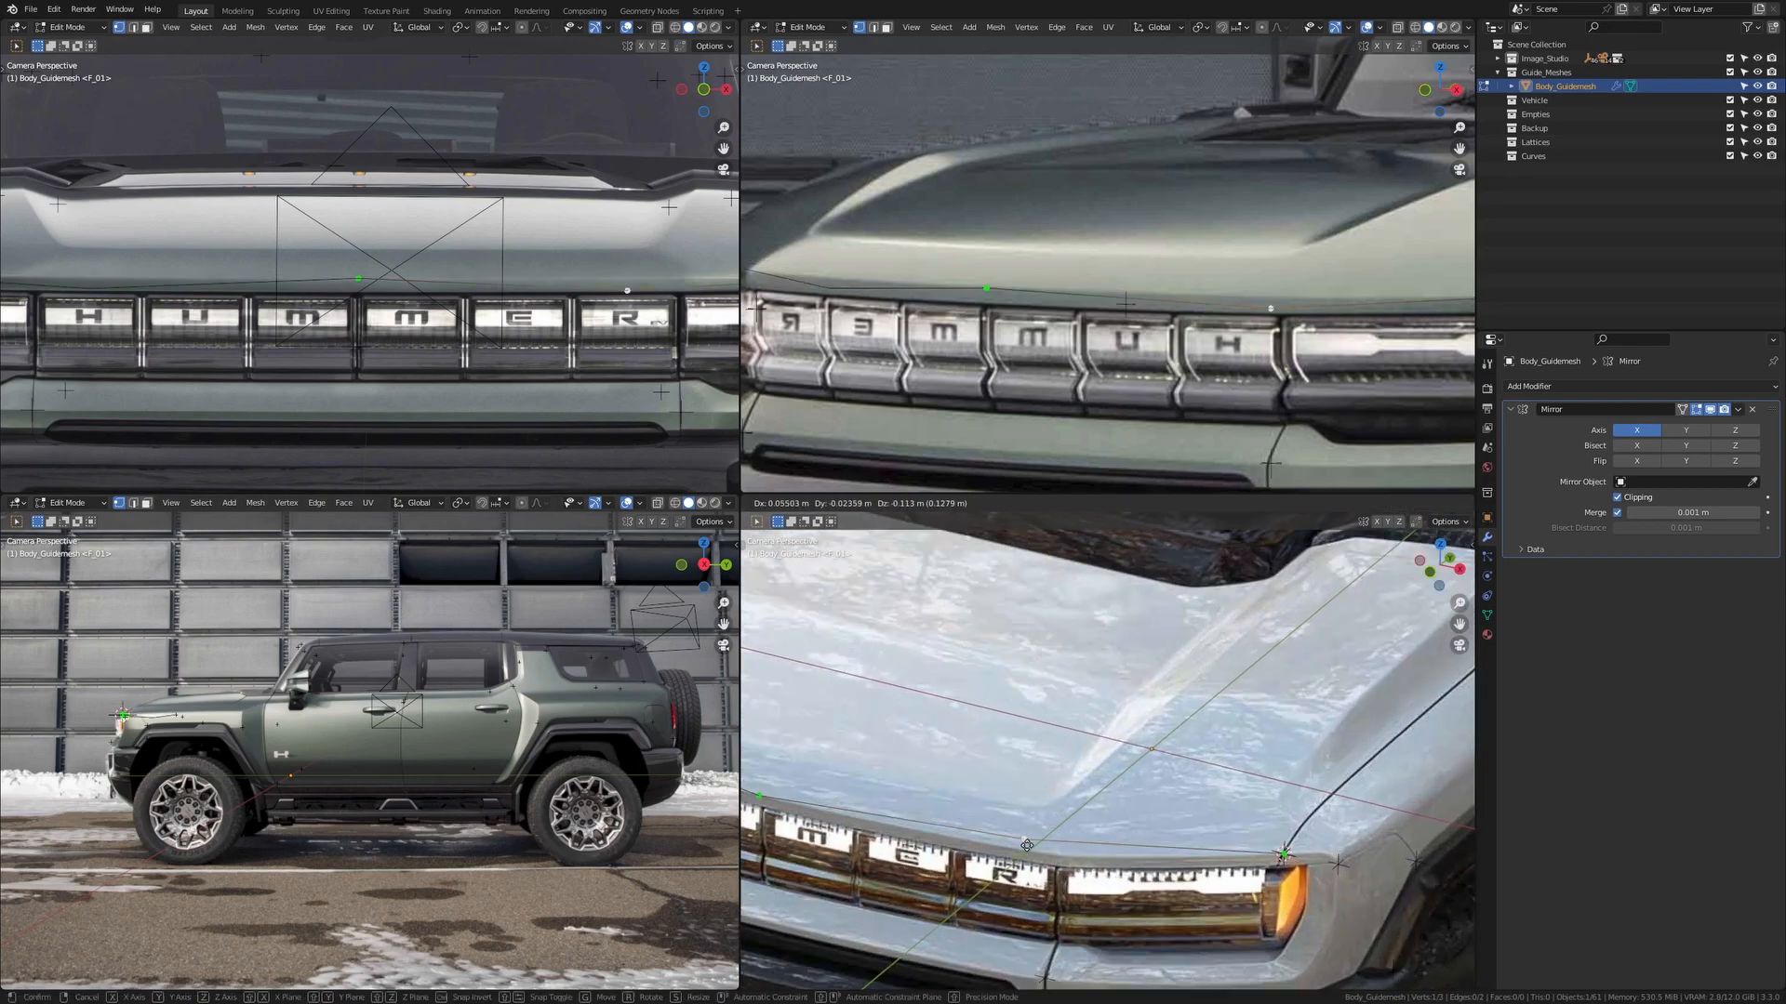
{"action": "key", "text": "g"}
{"action": "key", "text": "y"}
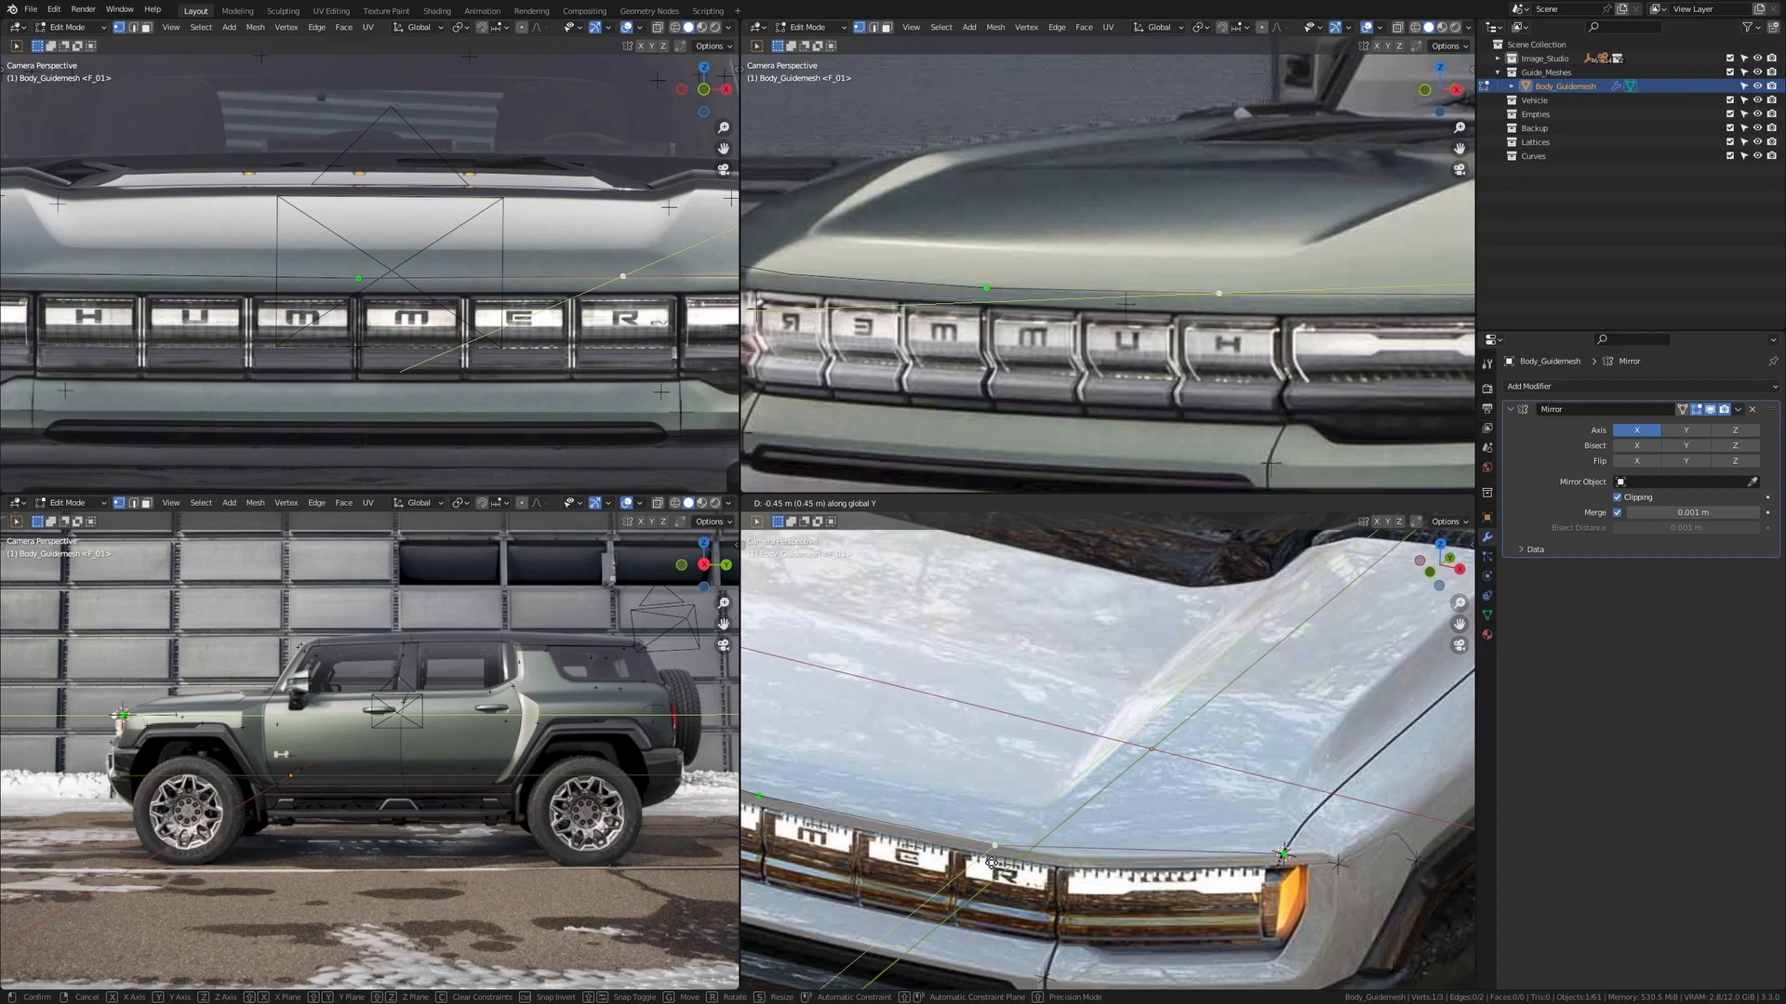
{"action": "left_click", "coordinate": [991, 863]}
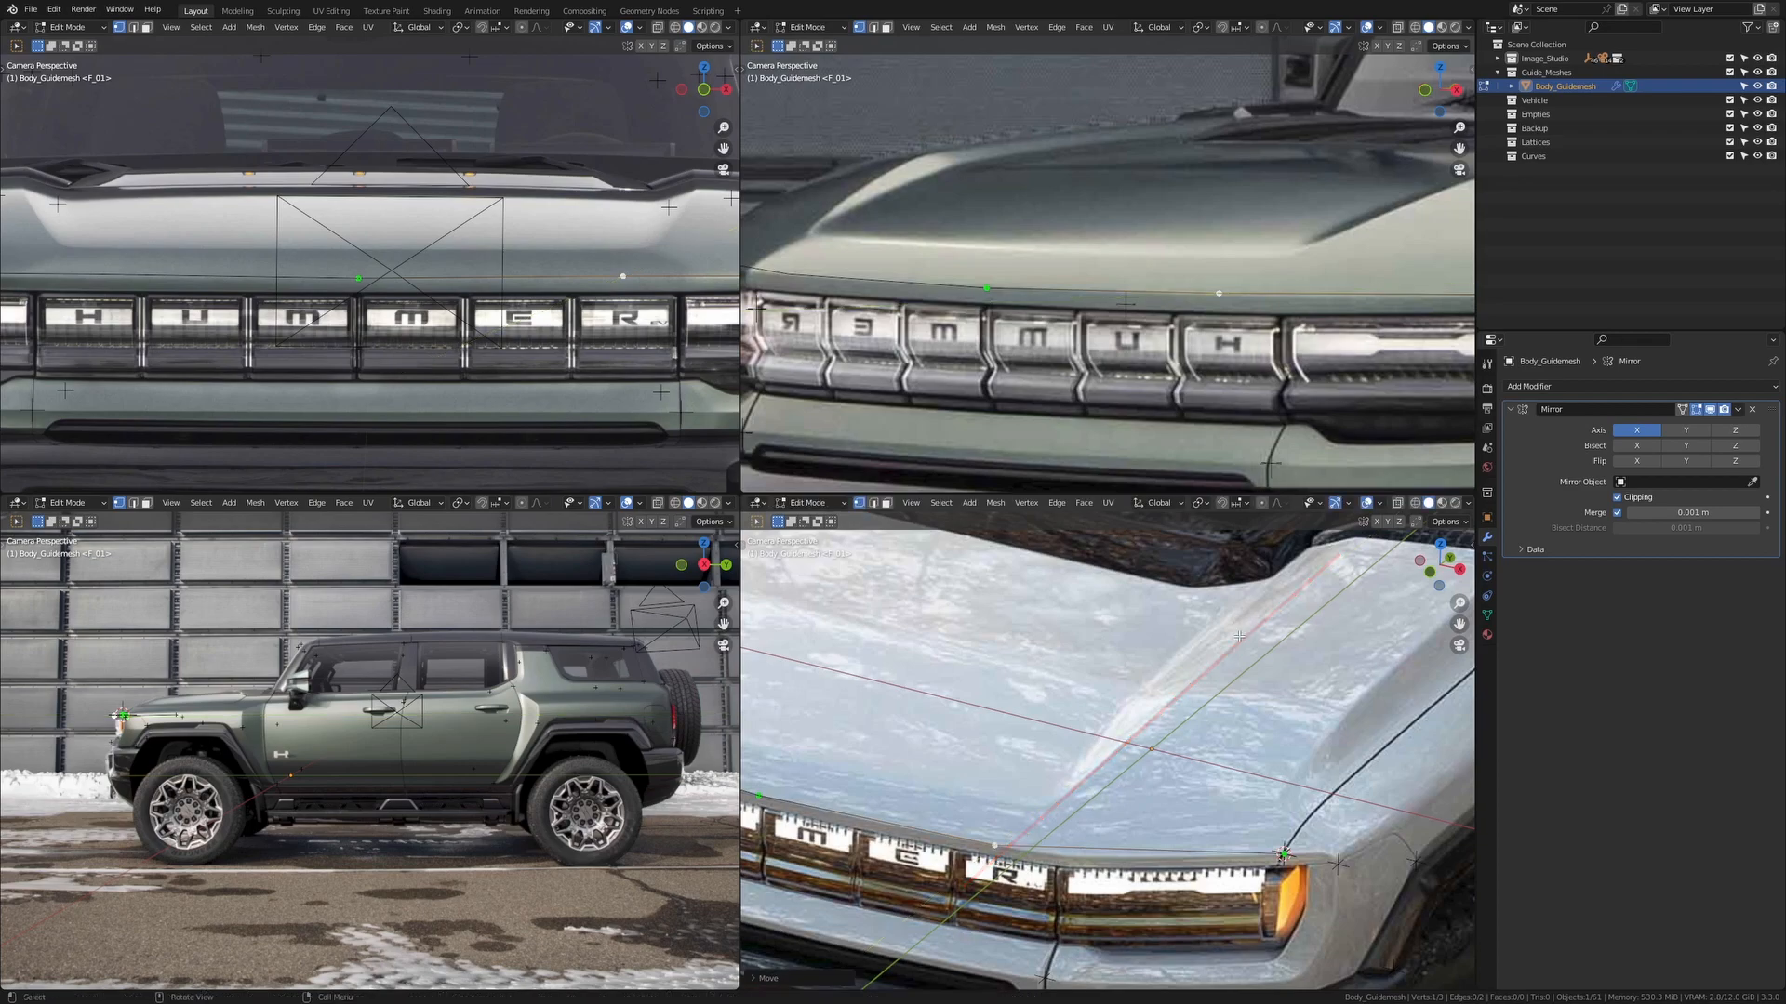
Shift the inserted vertex outward along global X towards the headlight, following the hood's front edge
{"action": "key", "text": "g"}
{"action": "key", "text": "x"}
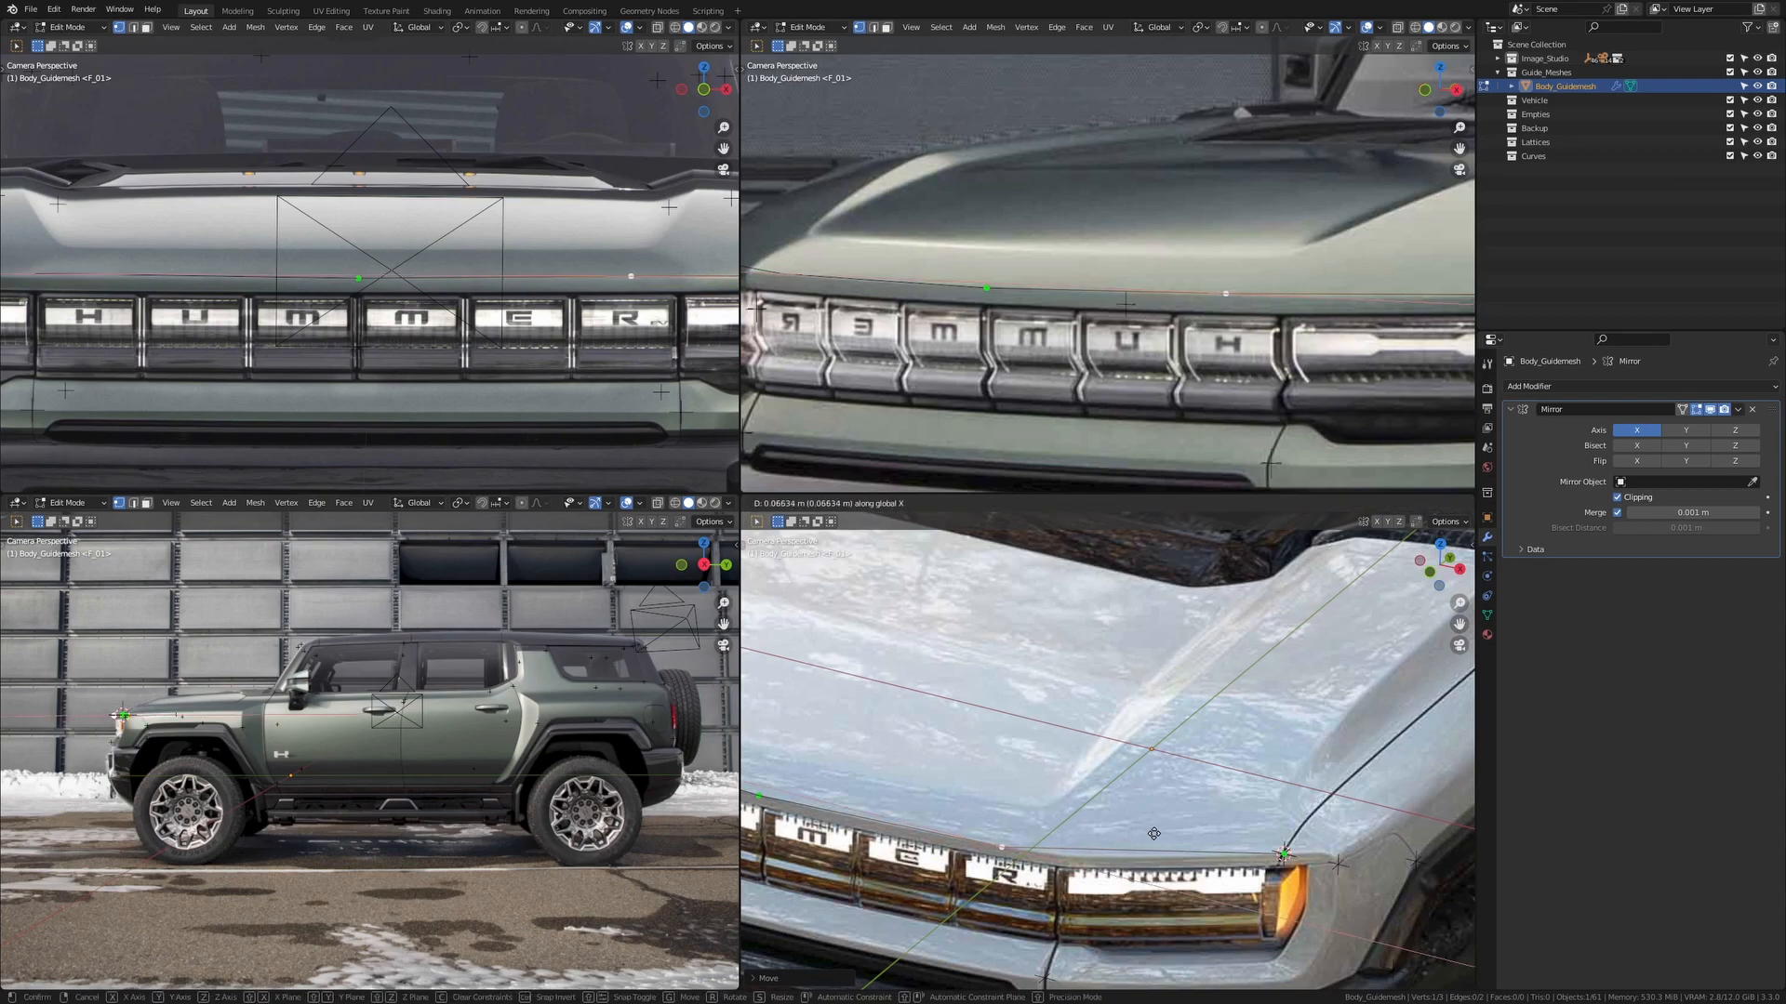
{"action": "key", "text": "y"}
{"action": "left_click", "coordinate": [1118, 823]}
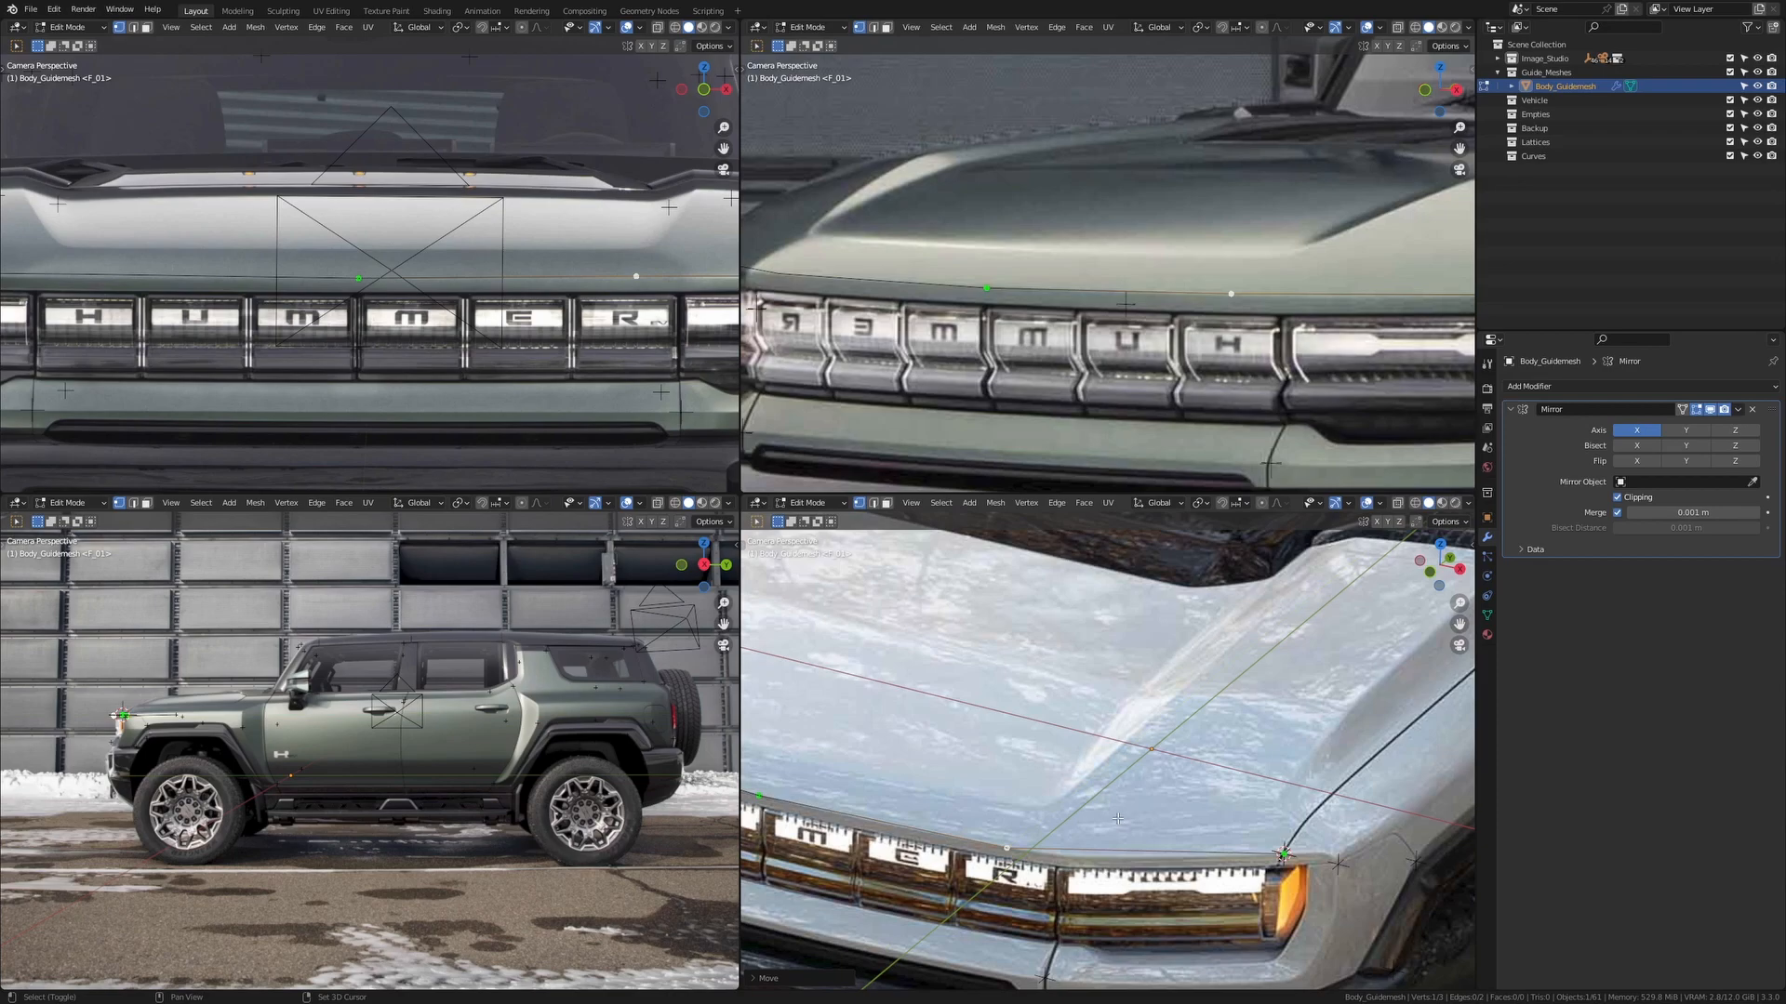
Lower the inserted vertex about 0.01 m along global Z and fine-tune it along global Y against the white Hummer's hood edge
{"action": "scroll", "coordinate": [1100, 394], "scroll_direction": "up", "scroll_amount": 4}
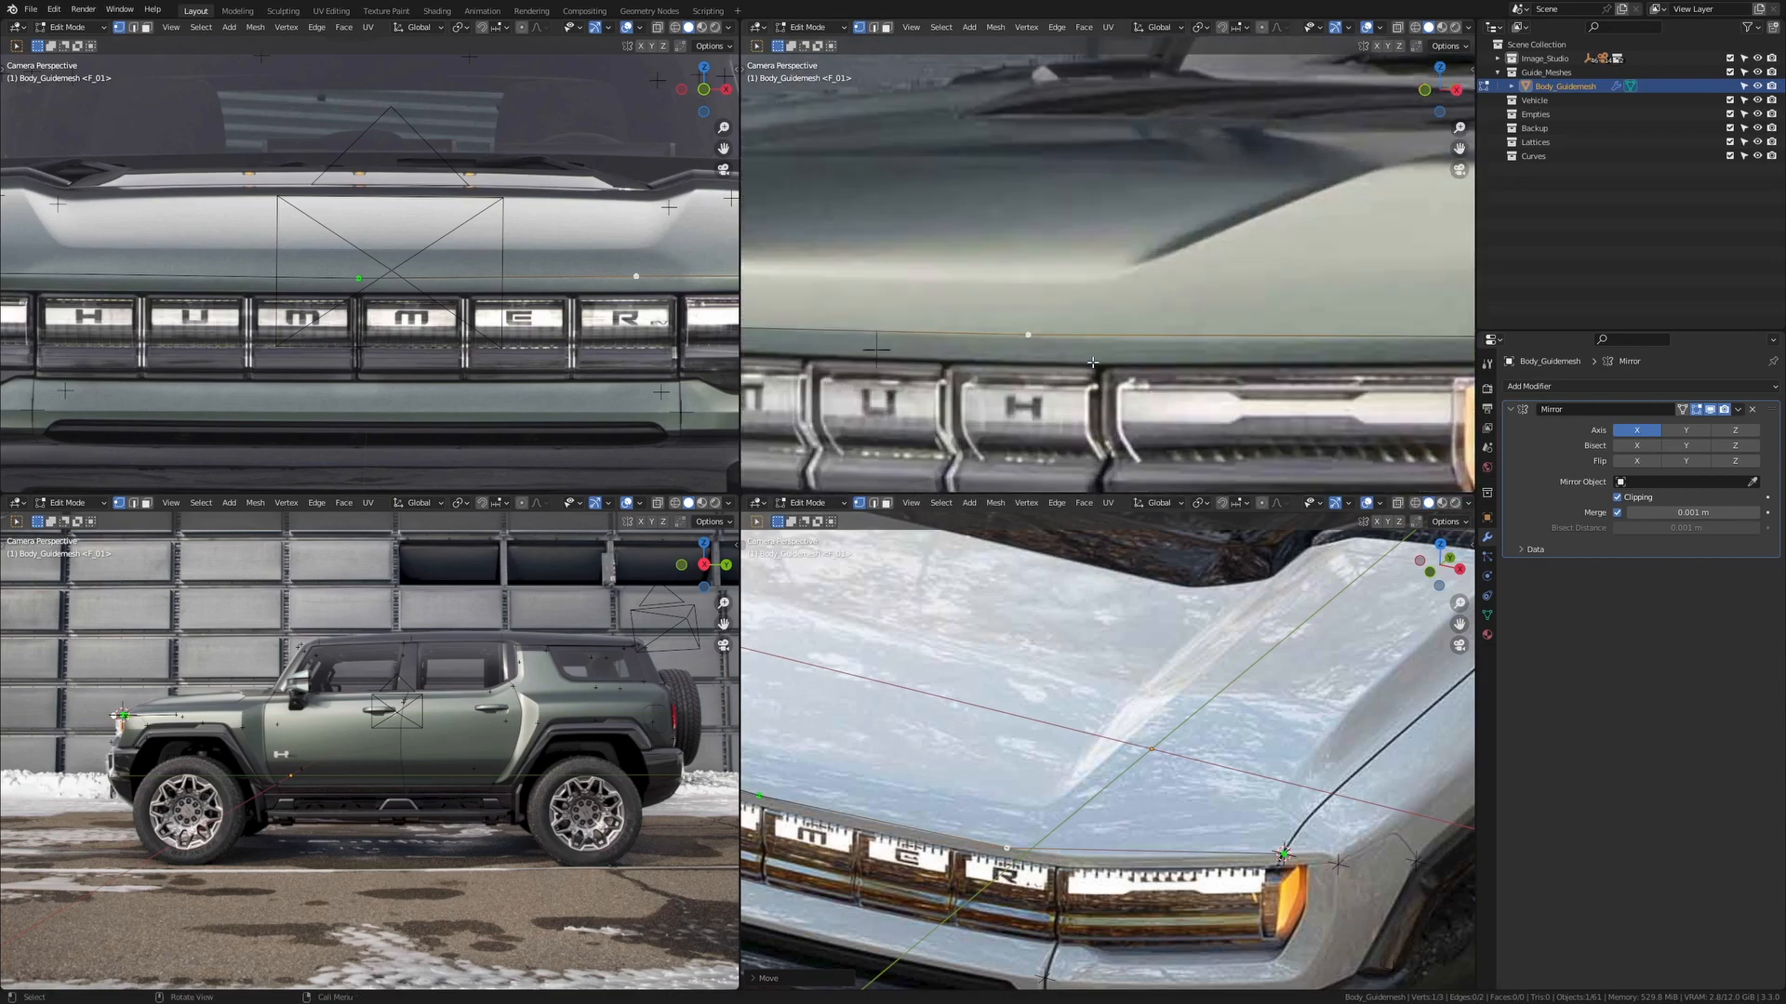
{"action": "key", "text": "g"}
{"action": "key", "text": "z"}
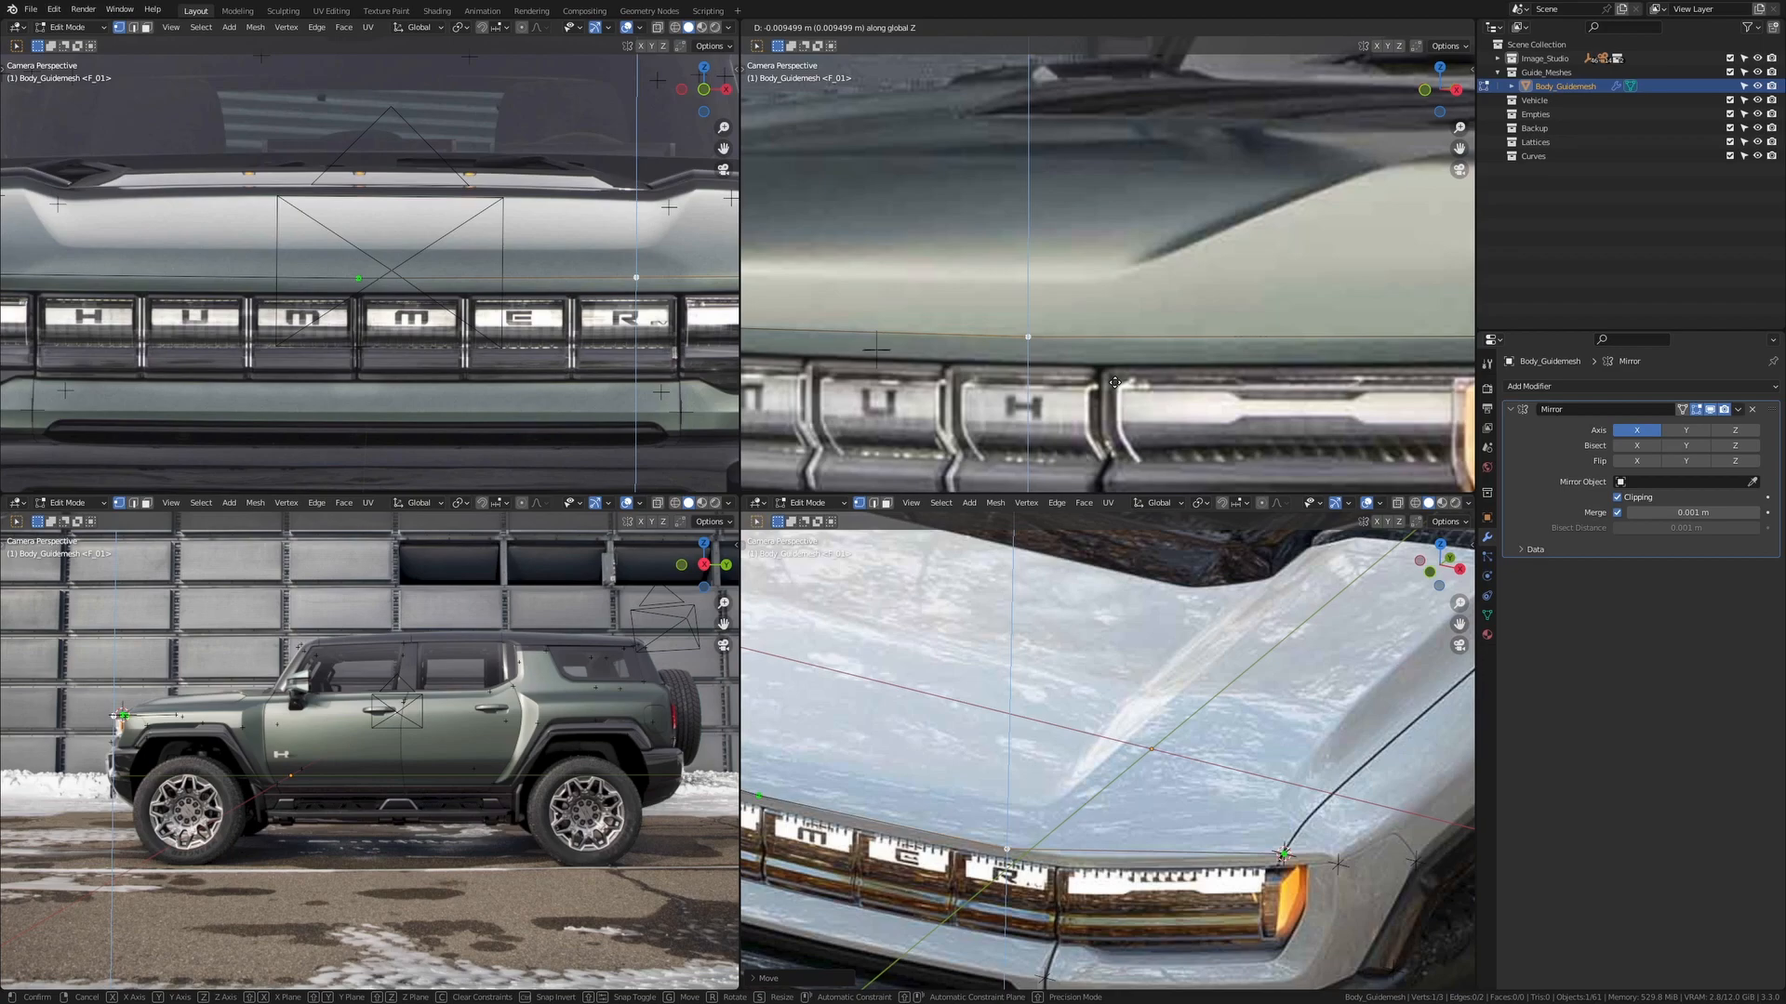
{"action": "left_click", "coordinate": [1114, 382]}
{"action": "scroll", "coordinate": [1073, 781], "scroll_direction": "up", "scroll_amount": 2}
{"action": "key", "text": "g"}
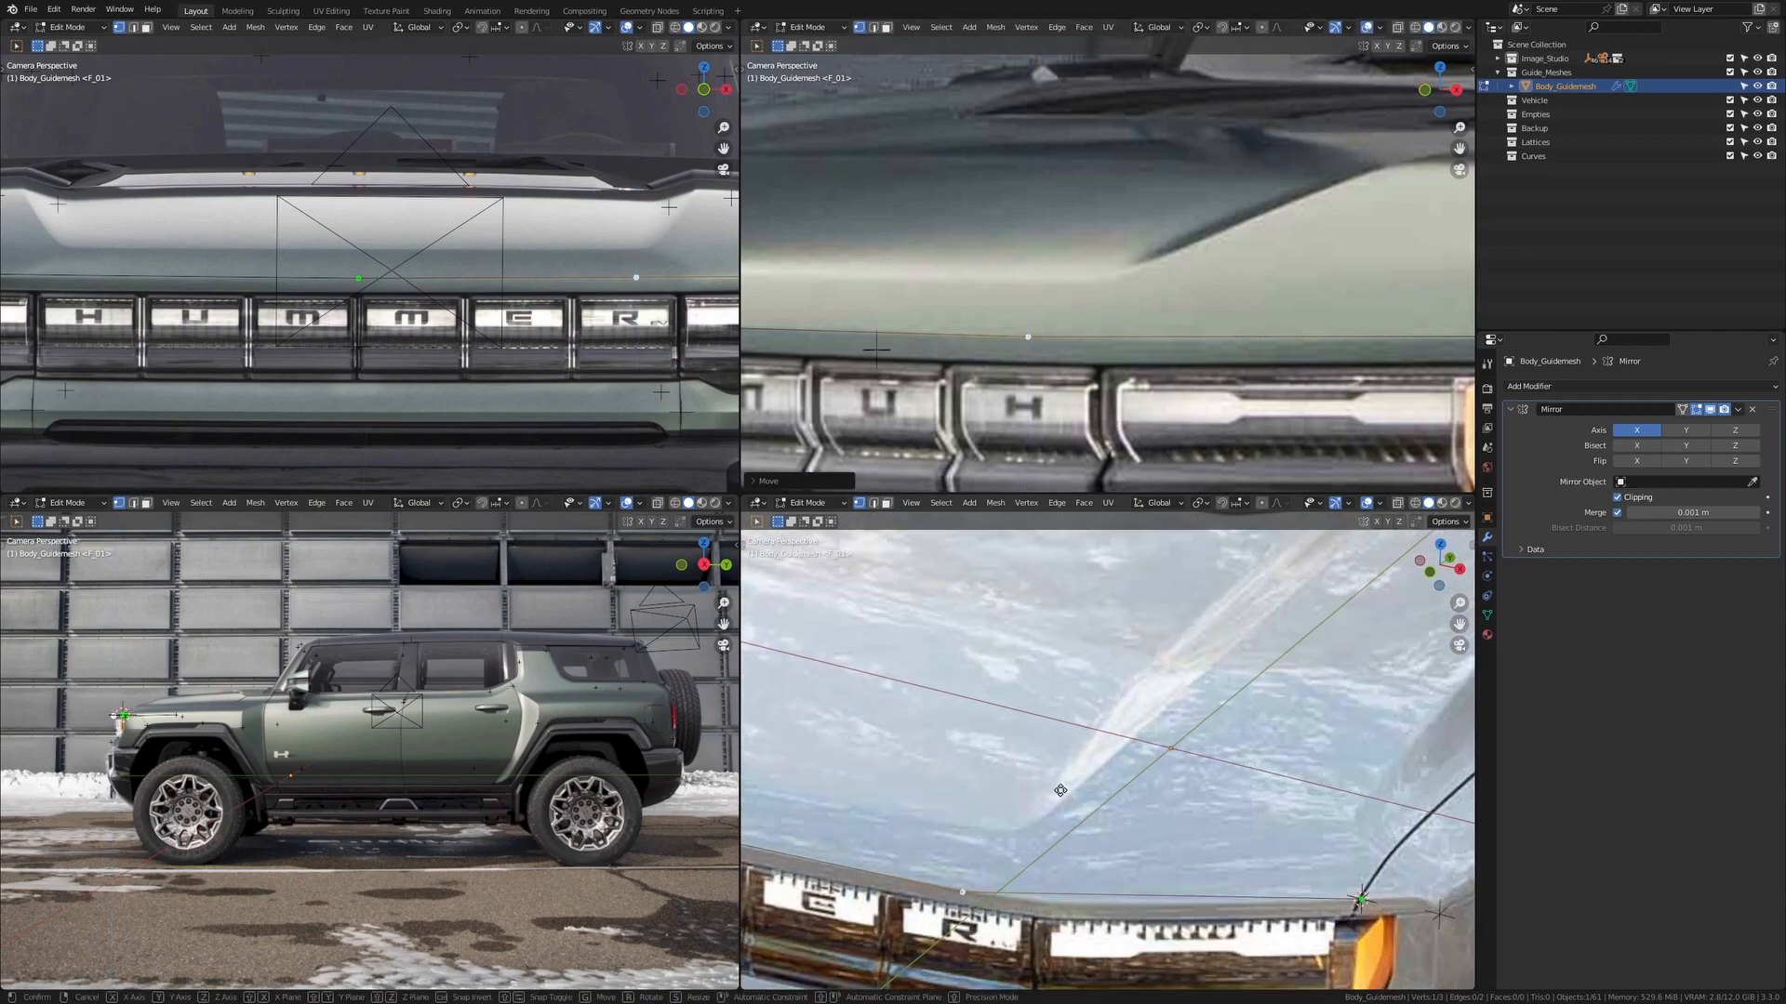
{"action": "key", "text": "y"}
{"action": "left_click", "coordinate": [1073, 773]}
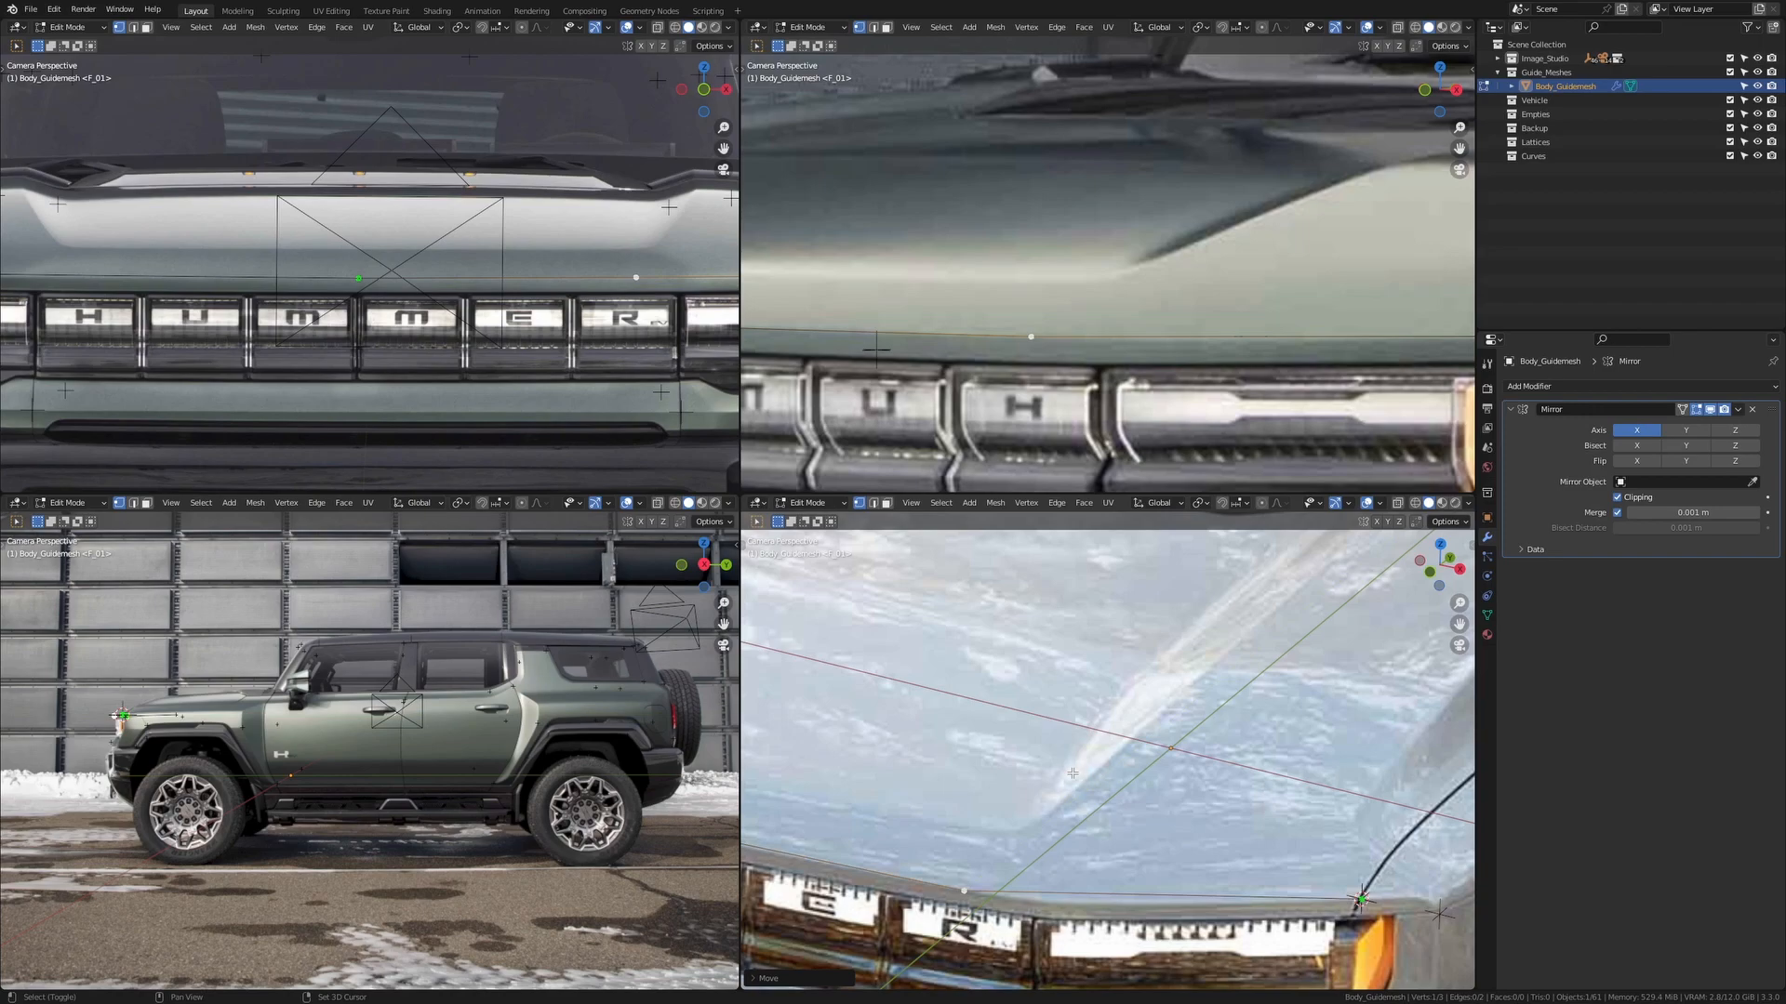
Slide the headlight-corner vertex outward along its edge, with clamping off, past the hood seam to the fender corner
{"action": "scroll", "coordinate": [1102, 770], "scroll_direction": "down", "scroll_amount": 1}
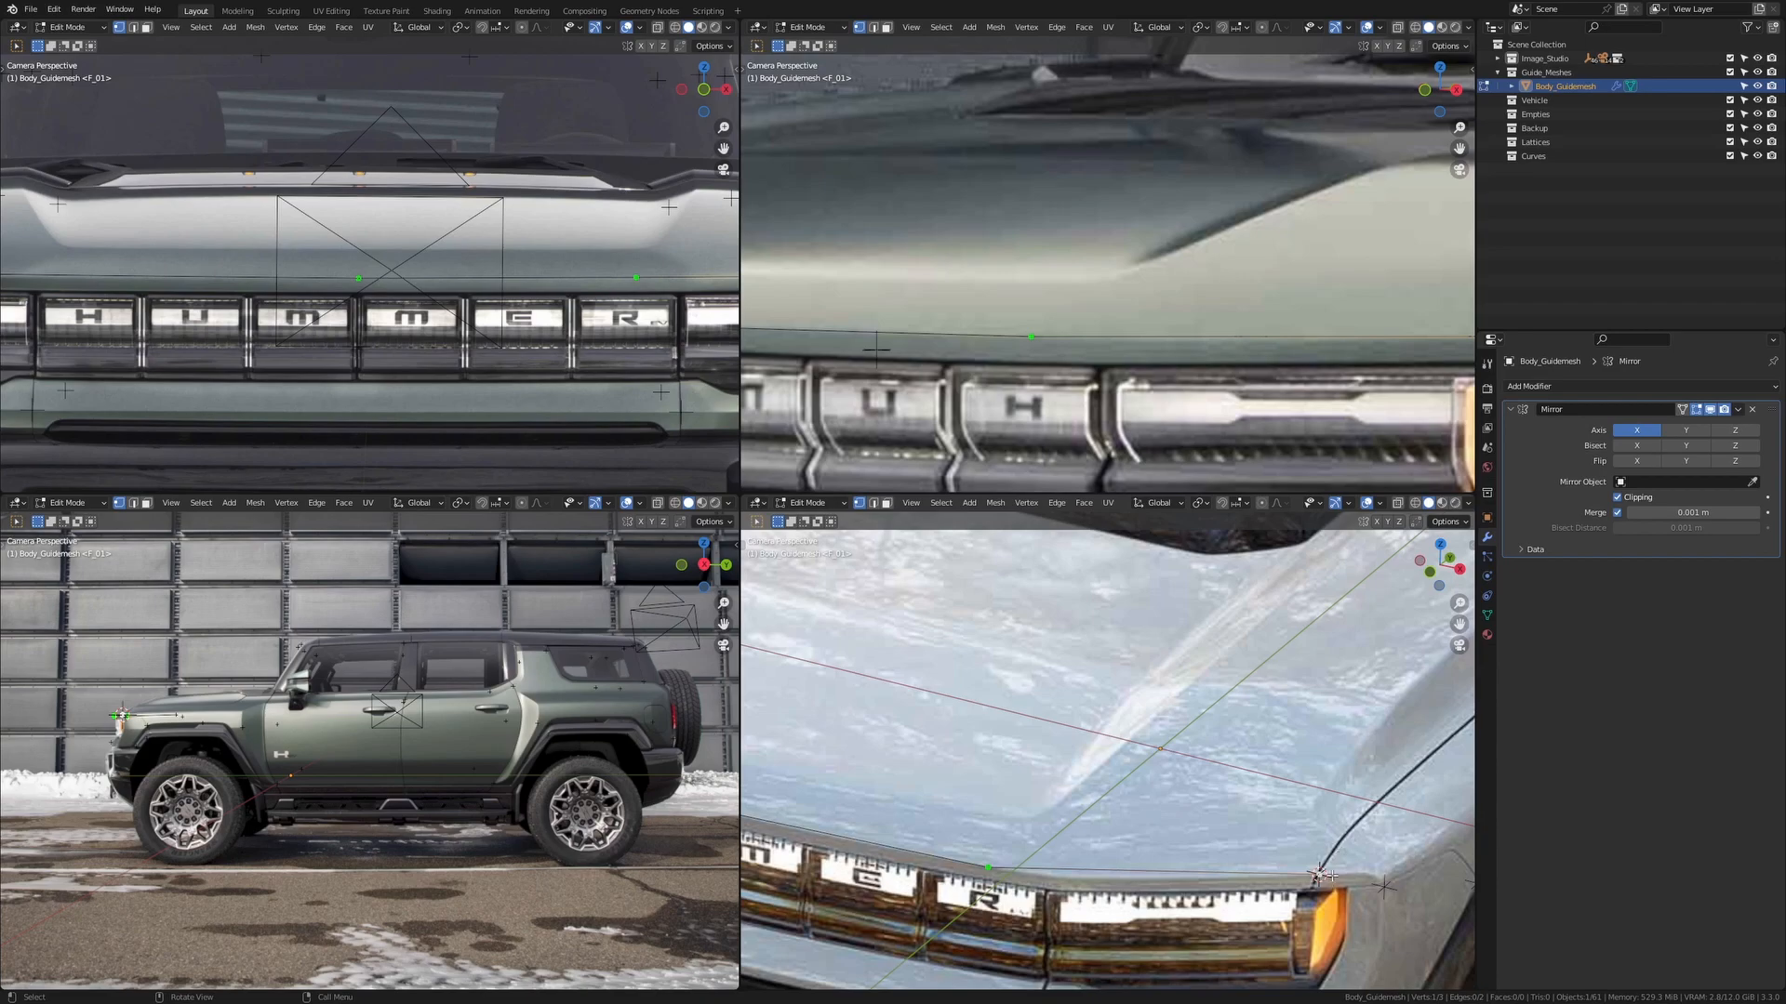
{"action": "middle_click_drag", "start_coordinate": [1450, 354], "coordinate": [1065, 356], "text": "shift"}
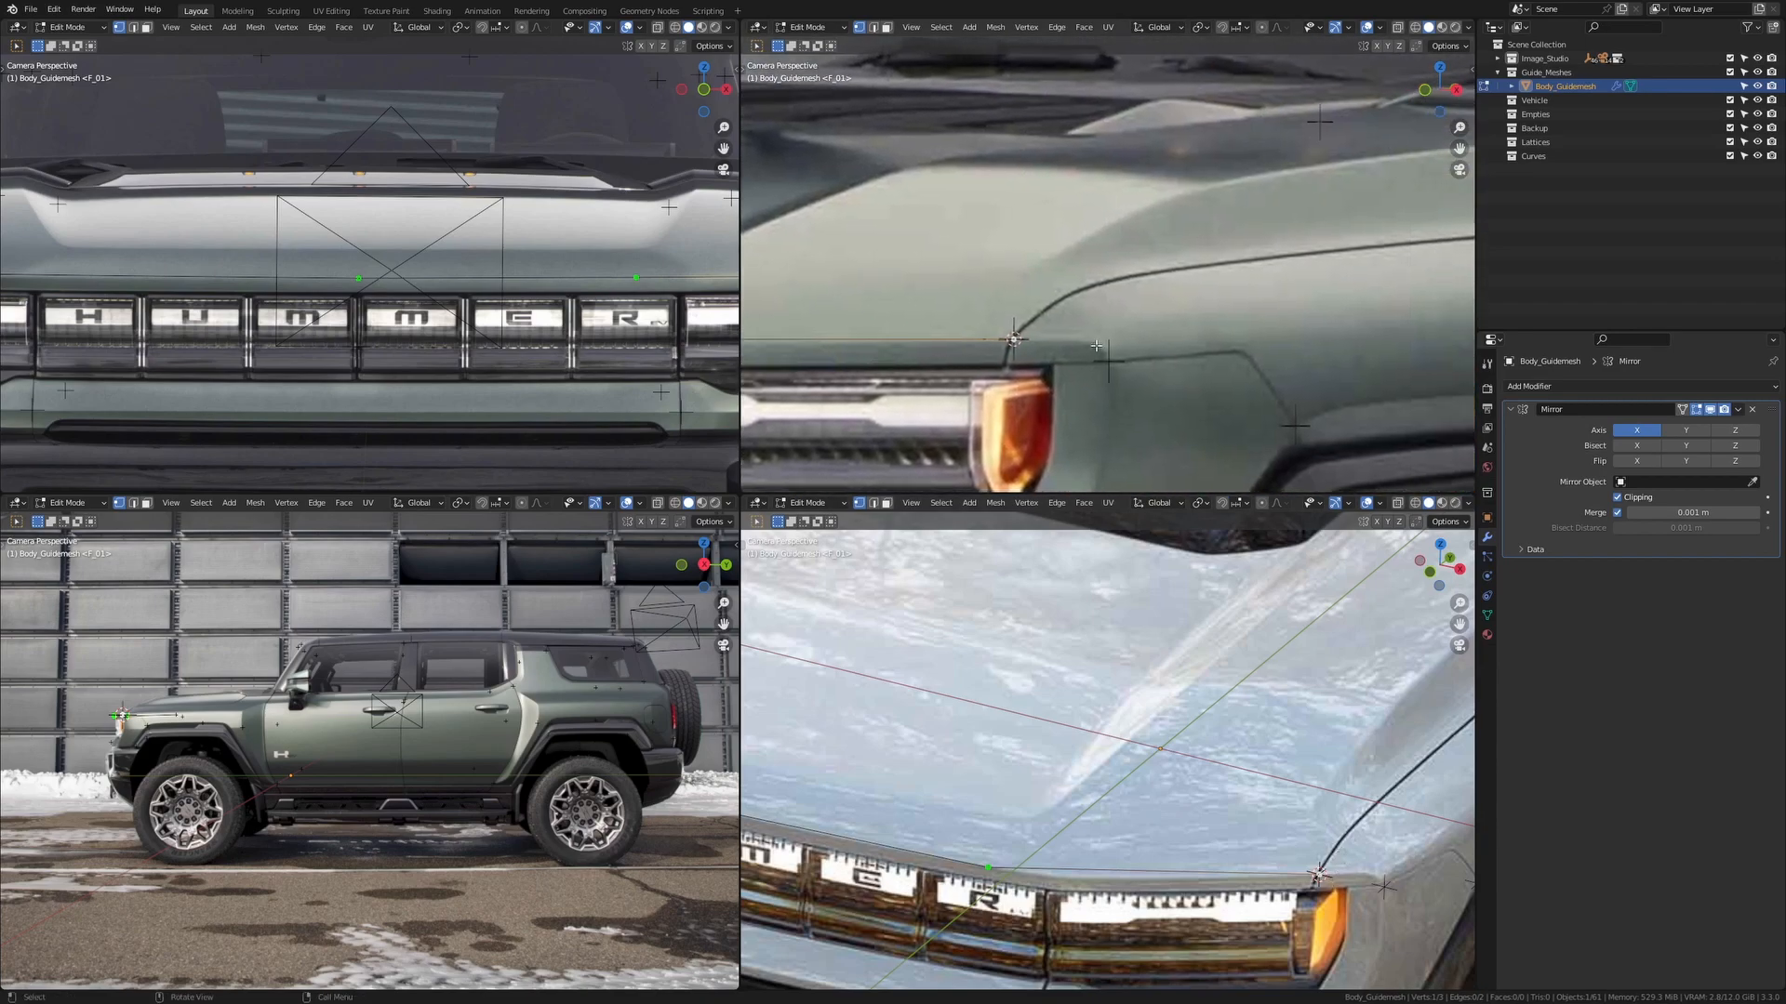
{"action": "scroll", "coordinate": [1316, 875], "scroll_direction": "up", "scroll_amount": 2}
{"action": "middle_click_drag", "start_coordinate": [1316, 874], "coordinate": [1232, 836], "text": "shift"}
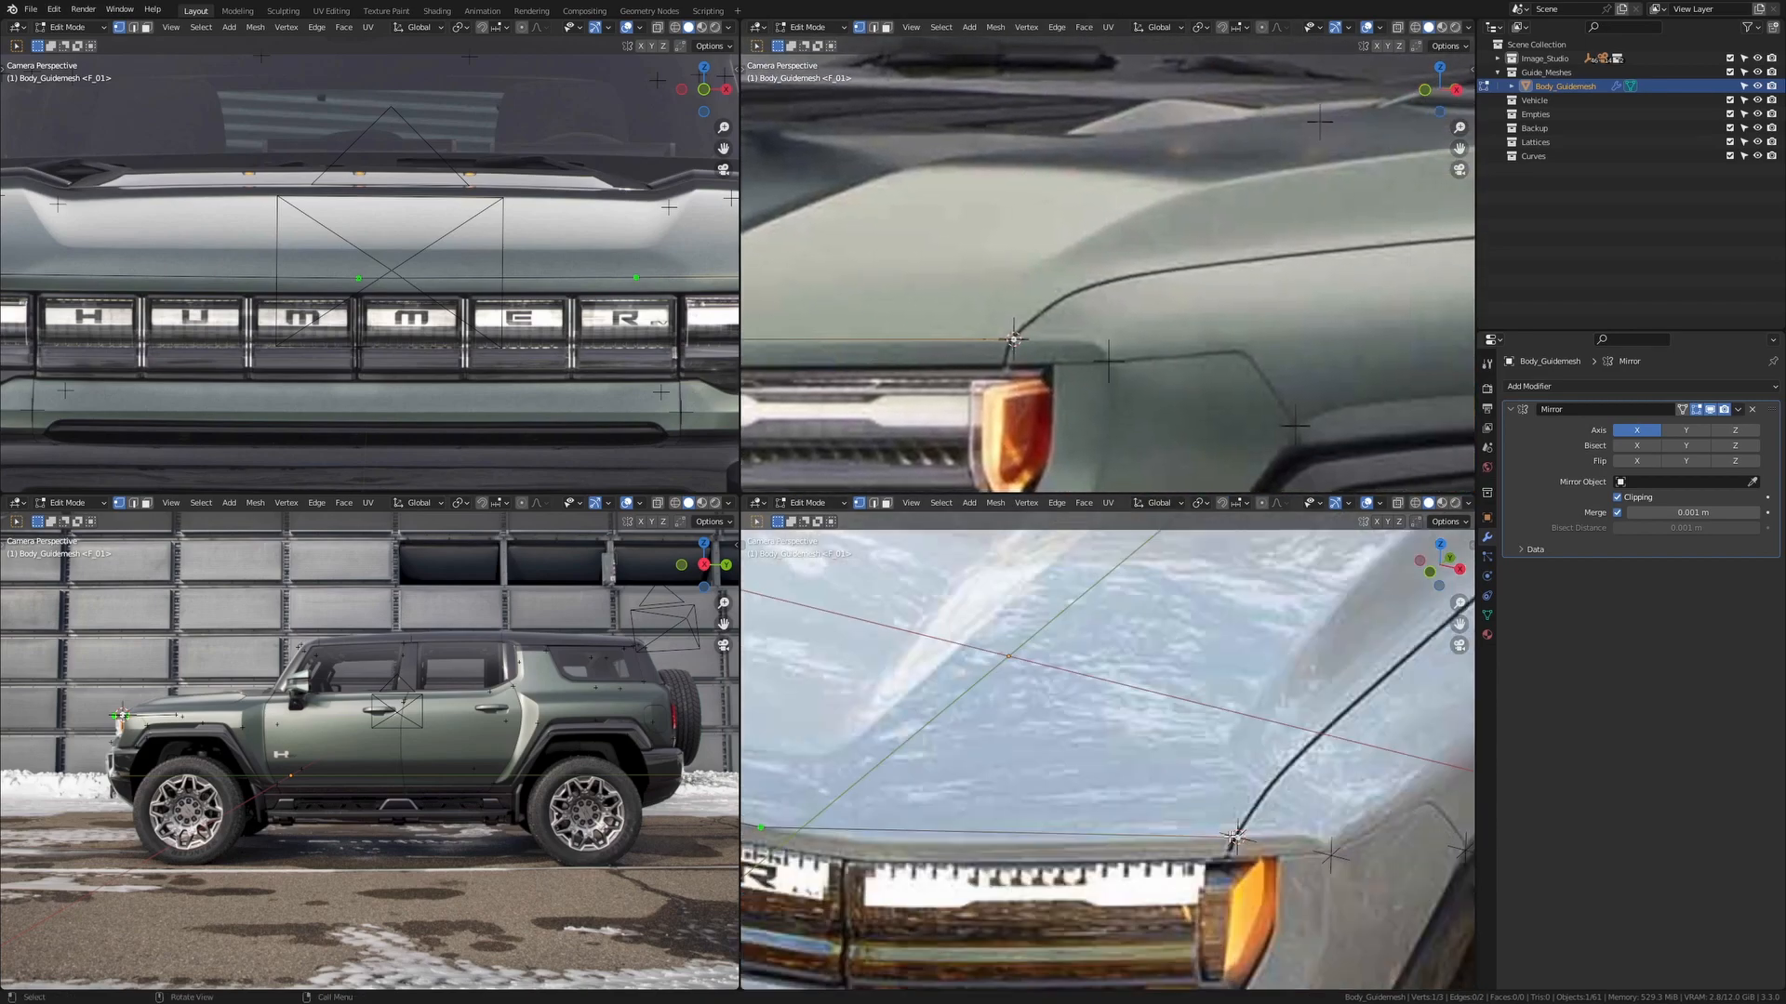
{"action": "key", "text": "shift+v"}
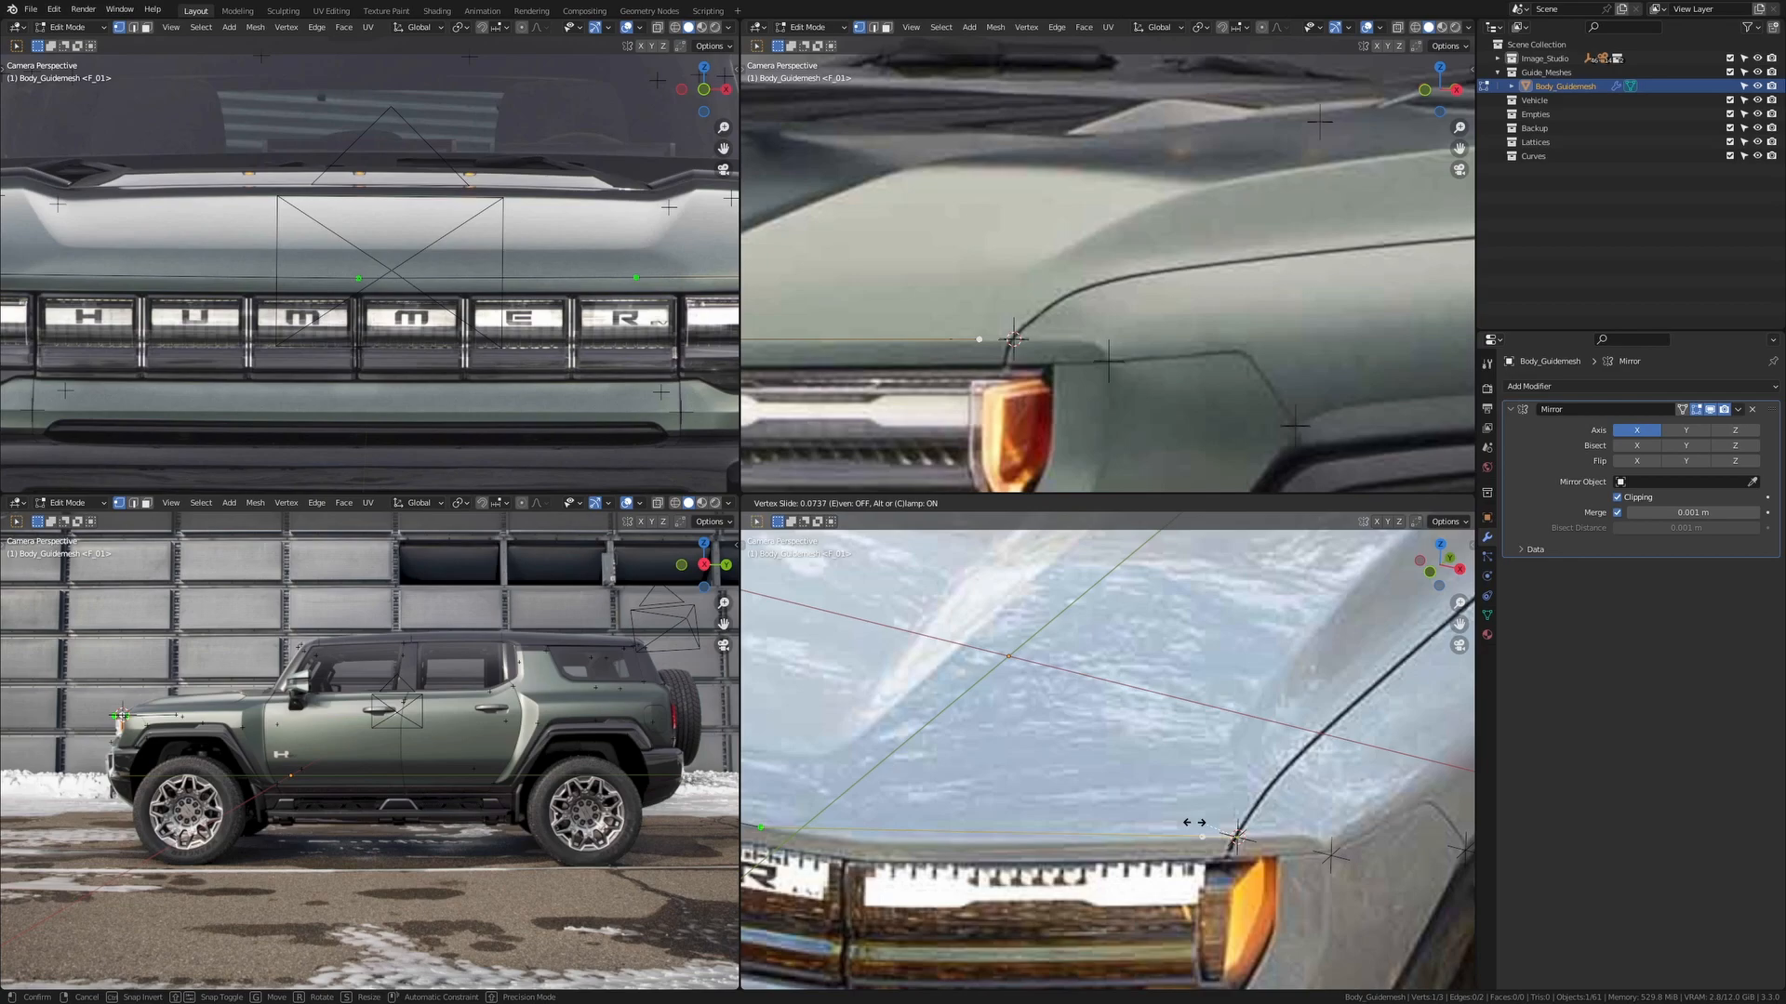
{"action": "key", "text": "c"}
{"action": "left_click", "coordinate": [1298, 782]}
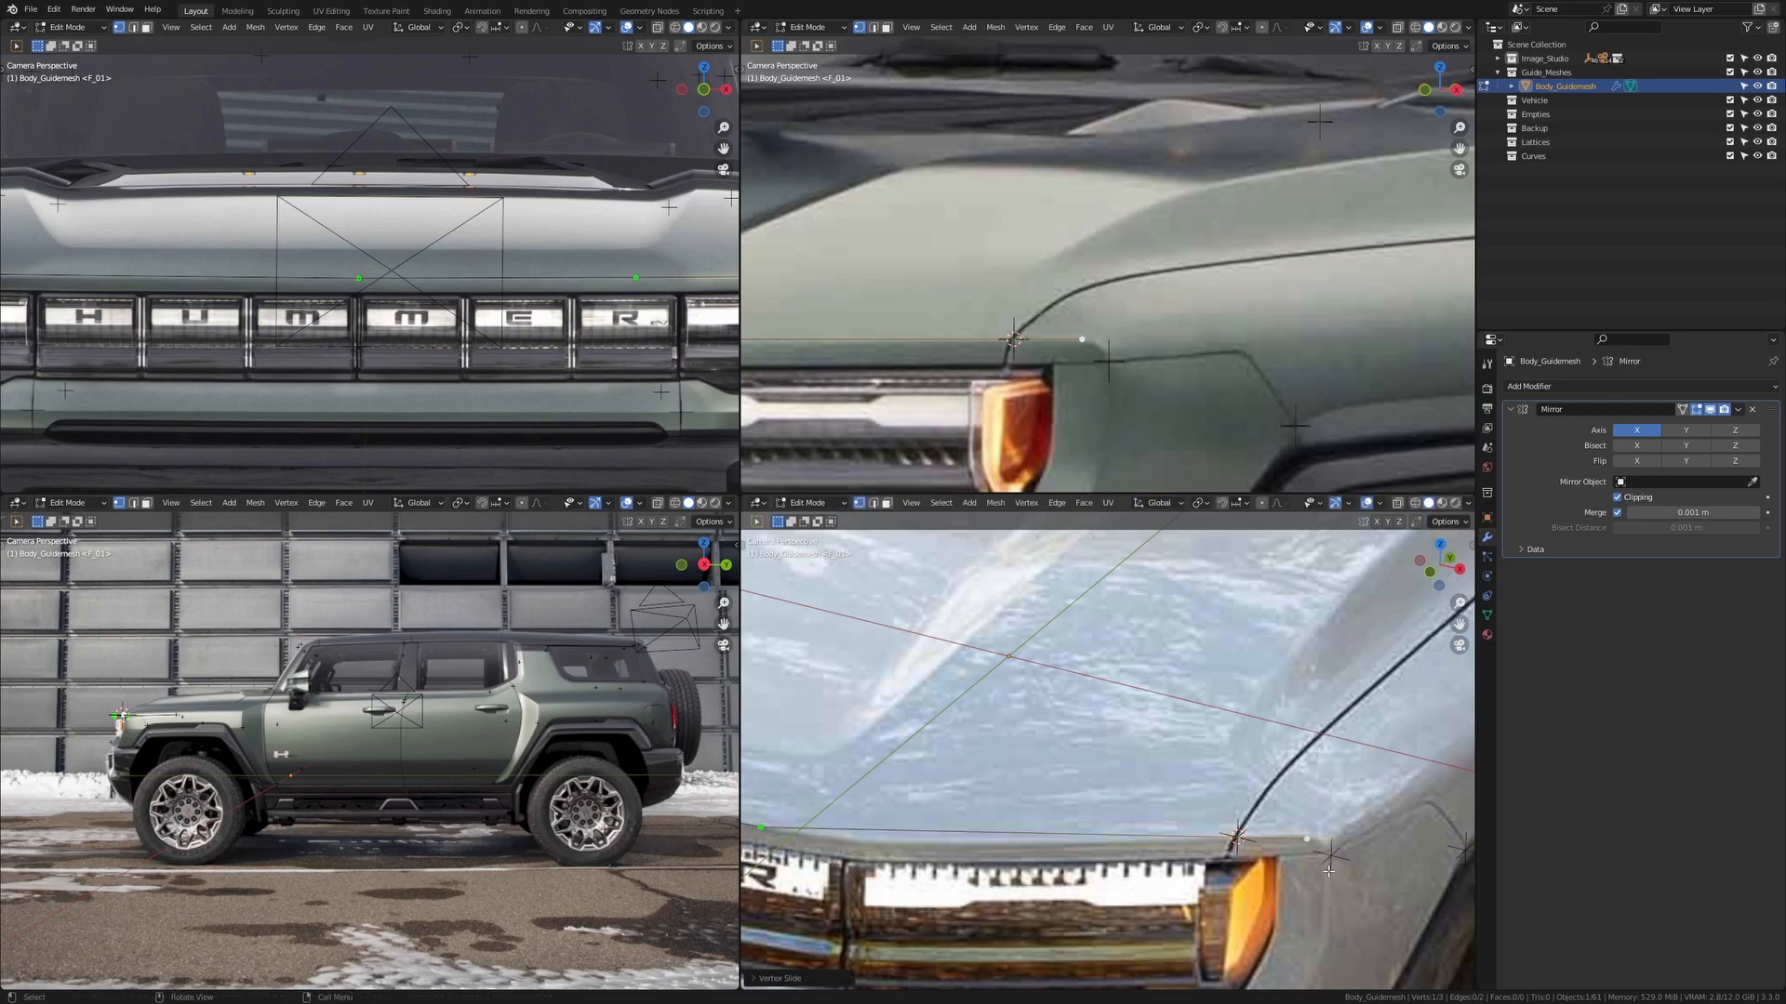
Nudge the fender-corner vertex along global Y and slide it outward along its edge with clamping off
{"action": "key", "text": "g"}
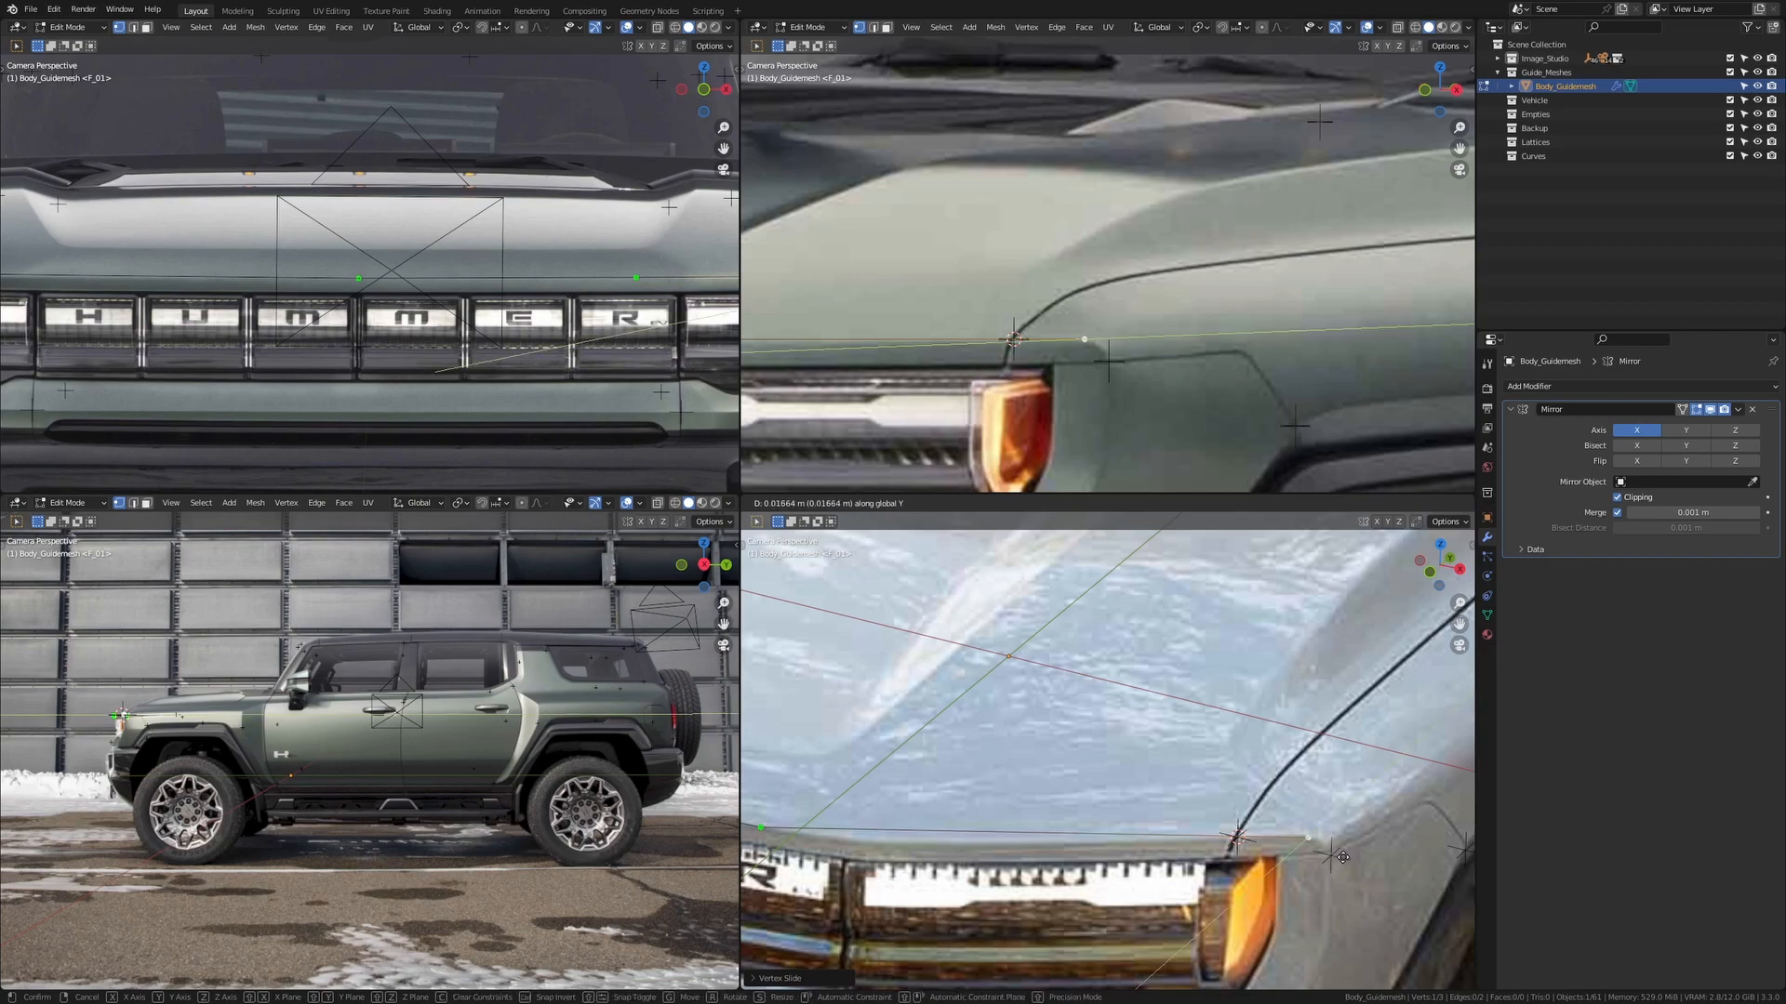
{"action": "left_click", "coordinate": [1344, 824]}
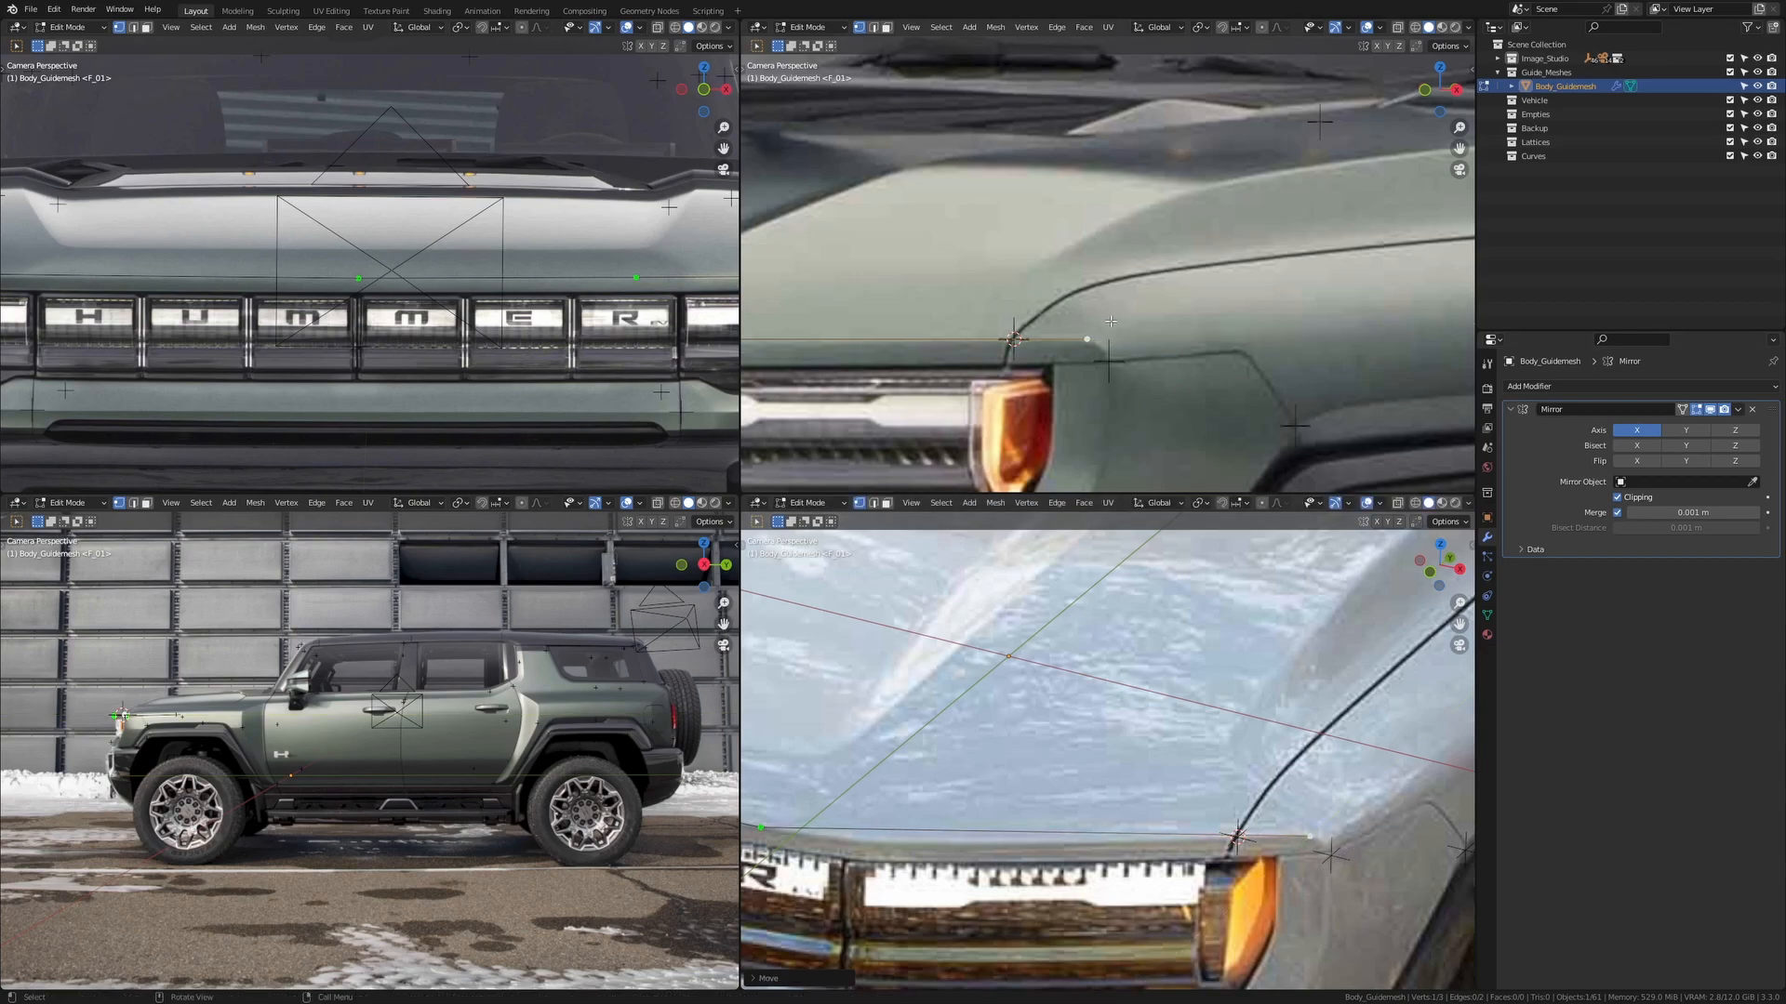
{"action": "key", "text": "shift+v"}
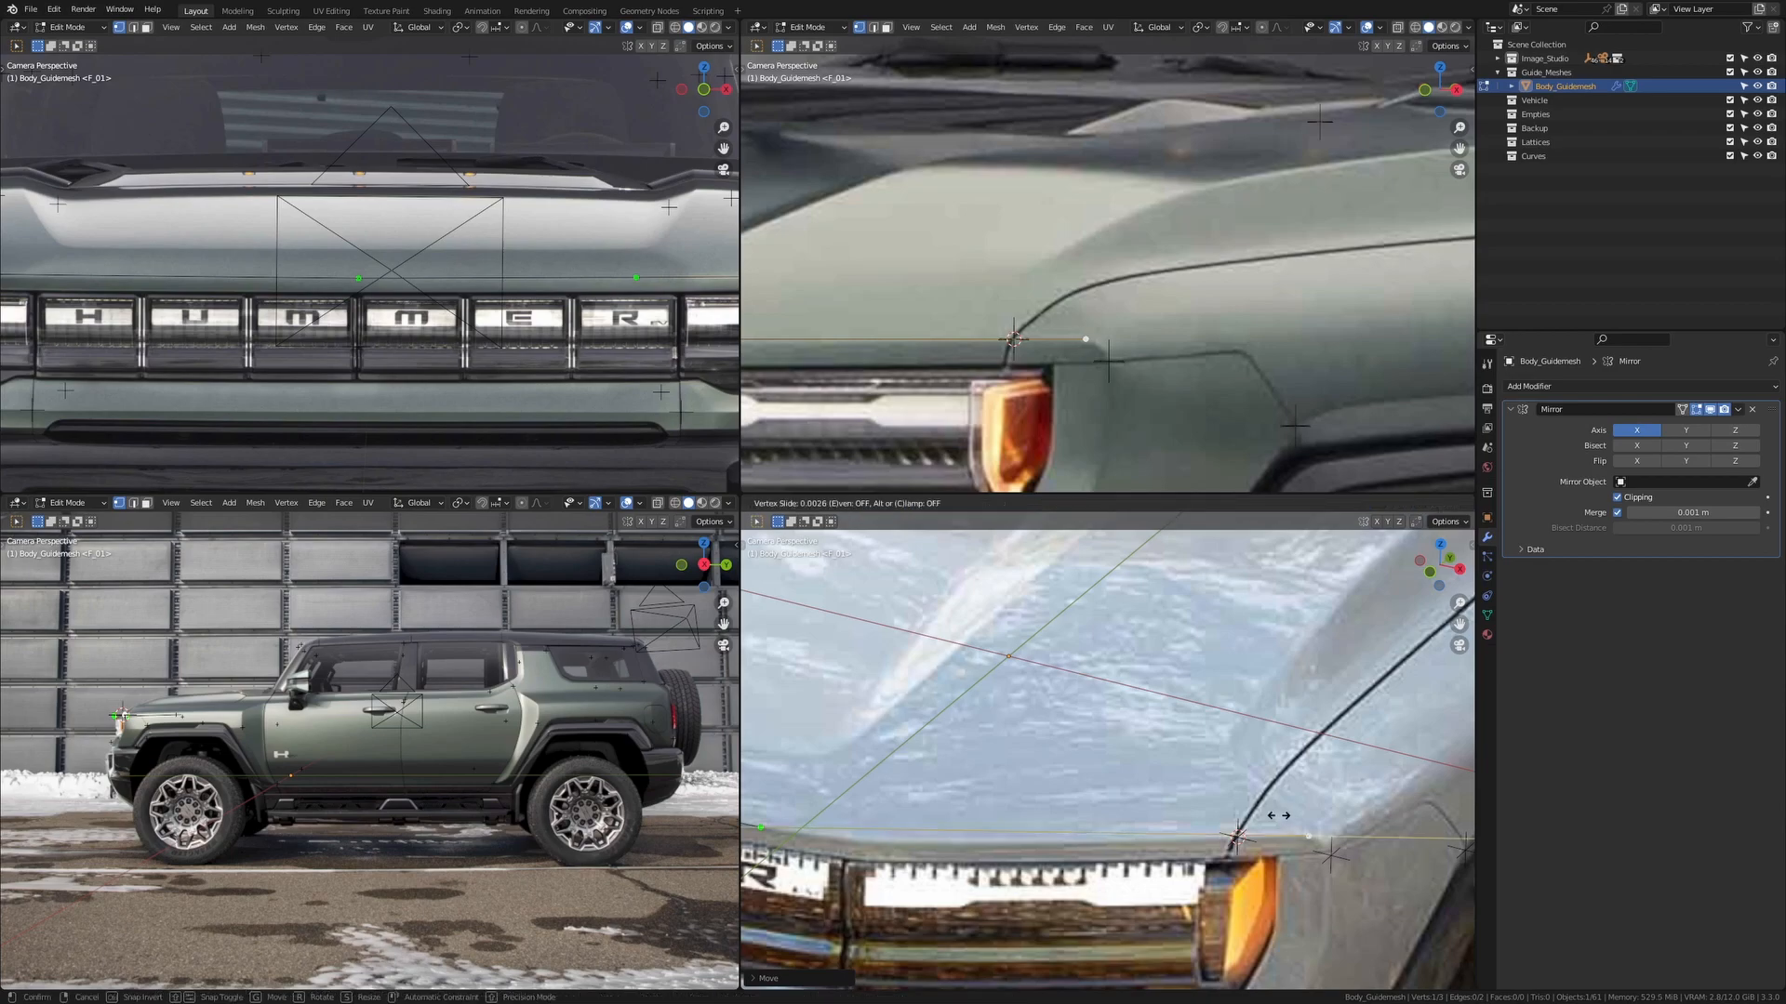
{"action": "left_click", "coordinate": [1406, 774]}
Insert five evenly spaced vertices in the edge between the vertex above the letter R and the fender corner
{"action": "middle_click_drag", "start_coordinate": [751, 829], "coordinate": [821, 763], "text": "shift"}
{"action": "left_click", "coordinate": [837, 764]}
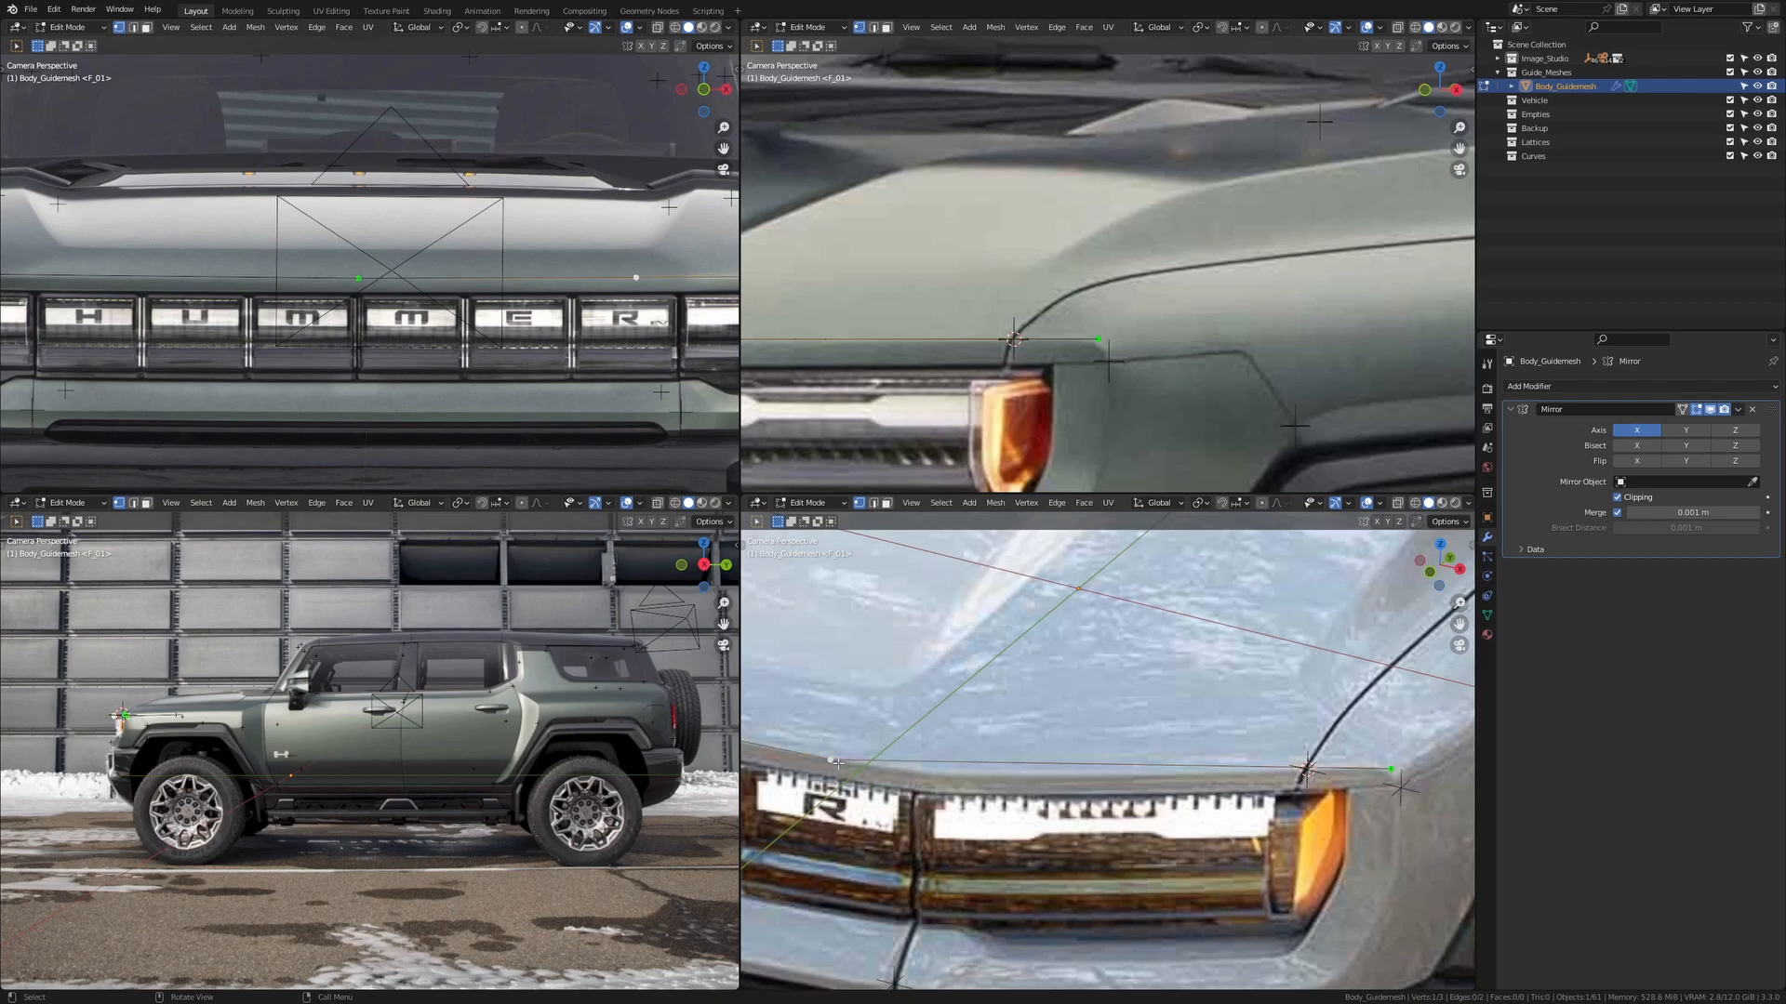
{"action": "left_click", "coordinate": [1392, 771], "text": "shift"}
{"action": "key", "text": "ctrl+r"}
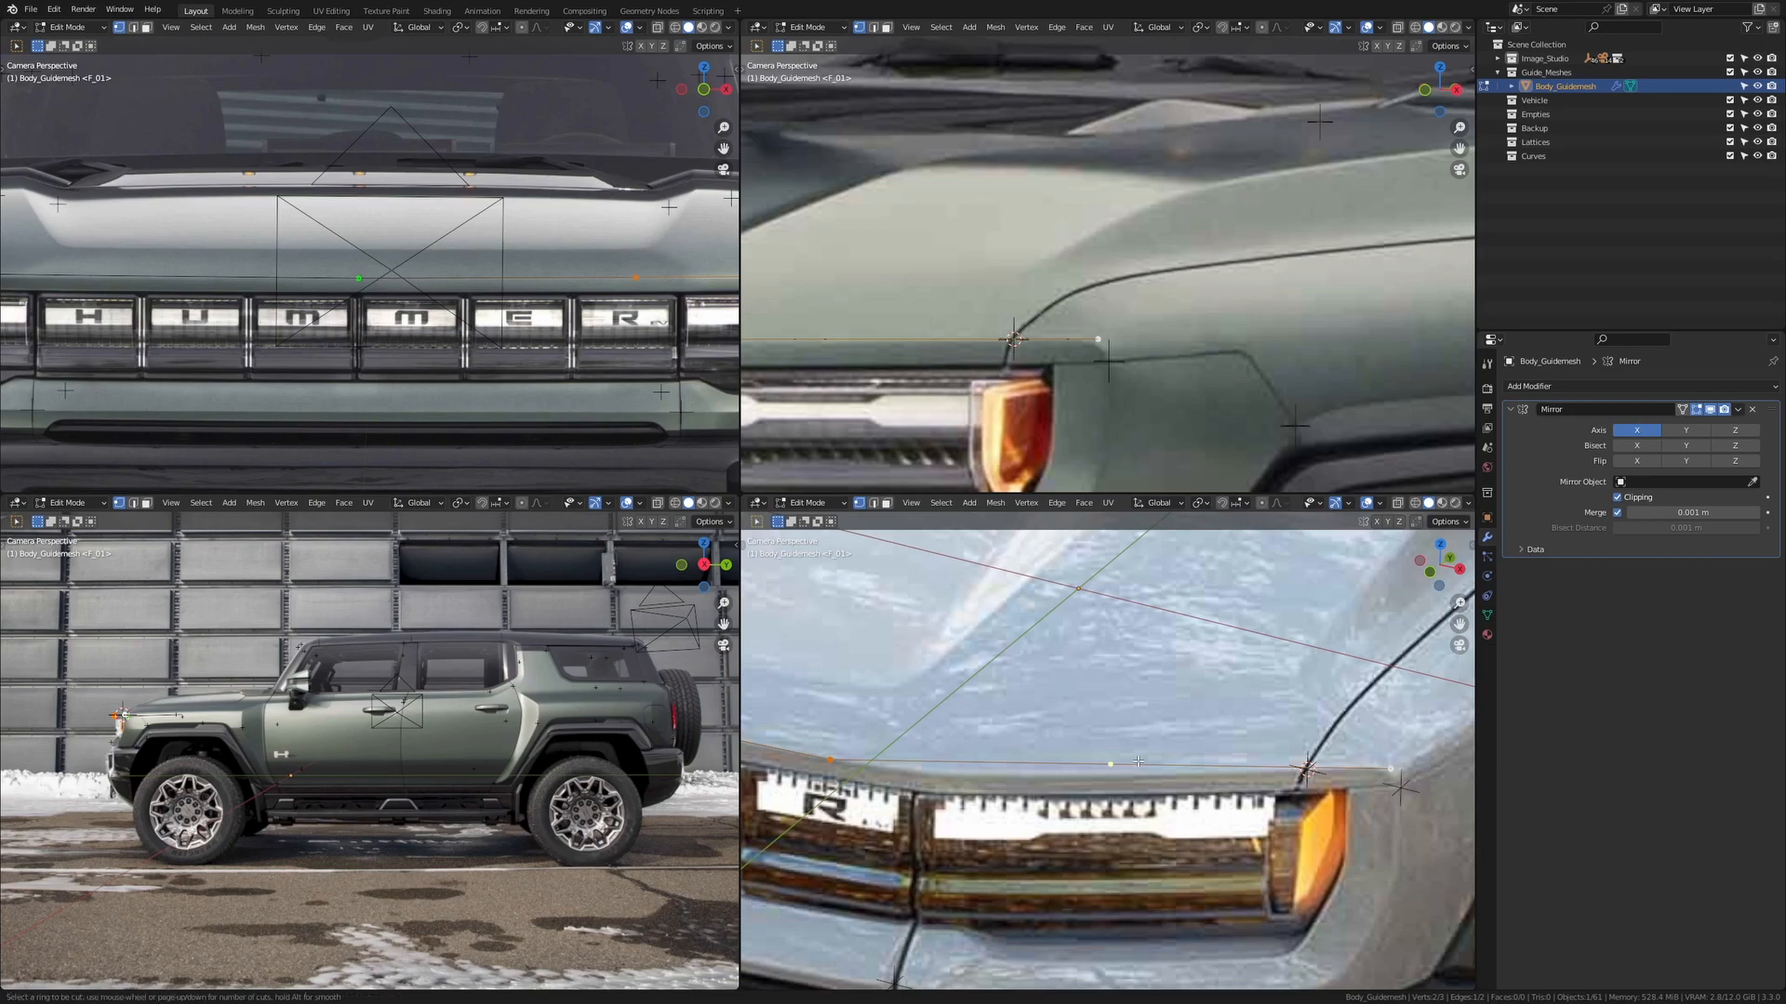
{"action": "key", "text": "5"}
{"action": "left_click", "coordinate": [1138, 761]}
{"action": "right_click", "coordinate": [1138, 761]}
{"action": "scroll", "coordinate": [1138, 761], "scroll_direction": "up", "scroll_amount": 1}
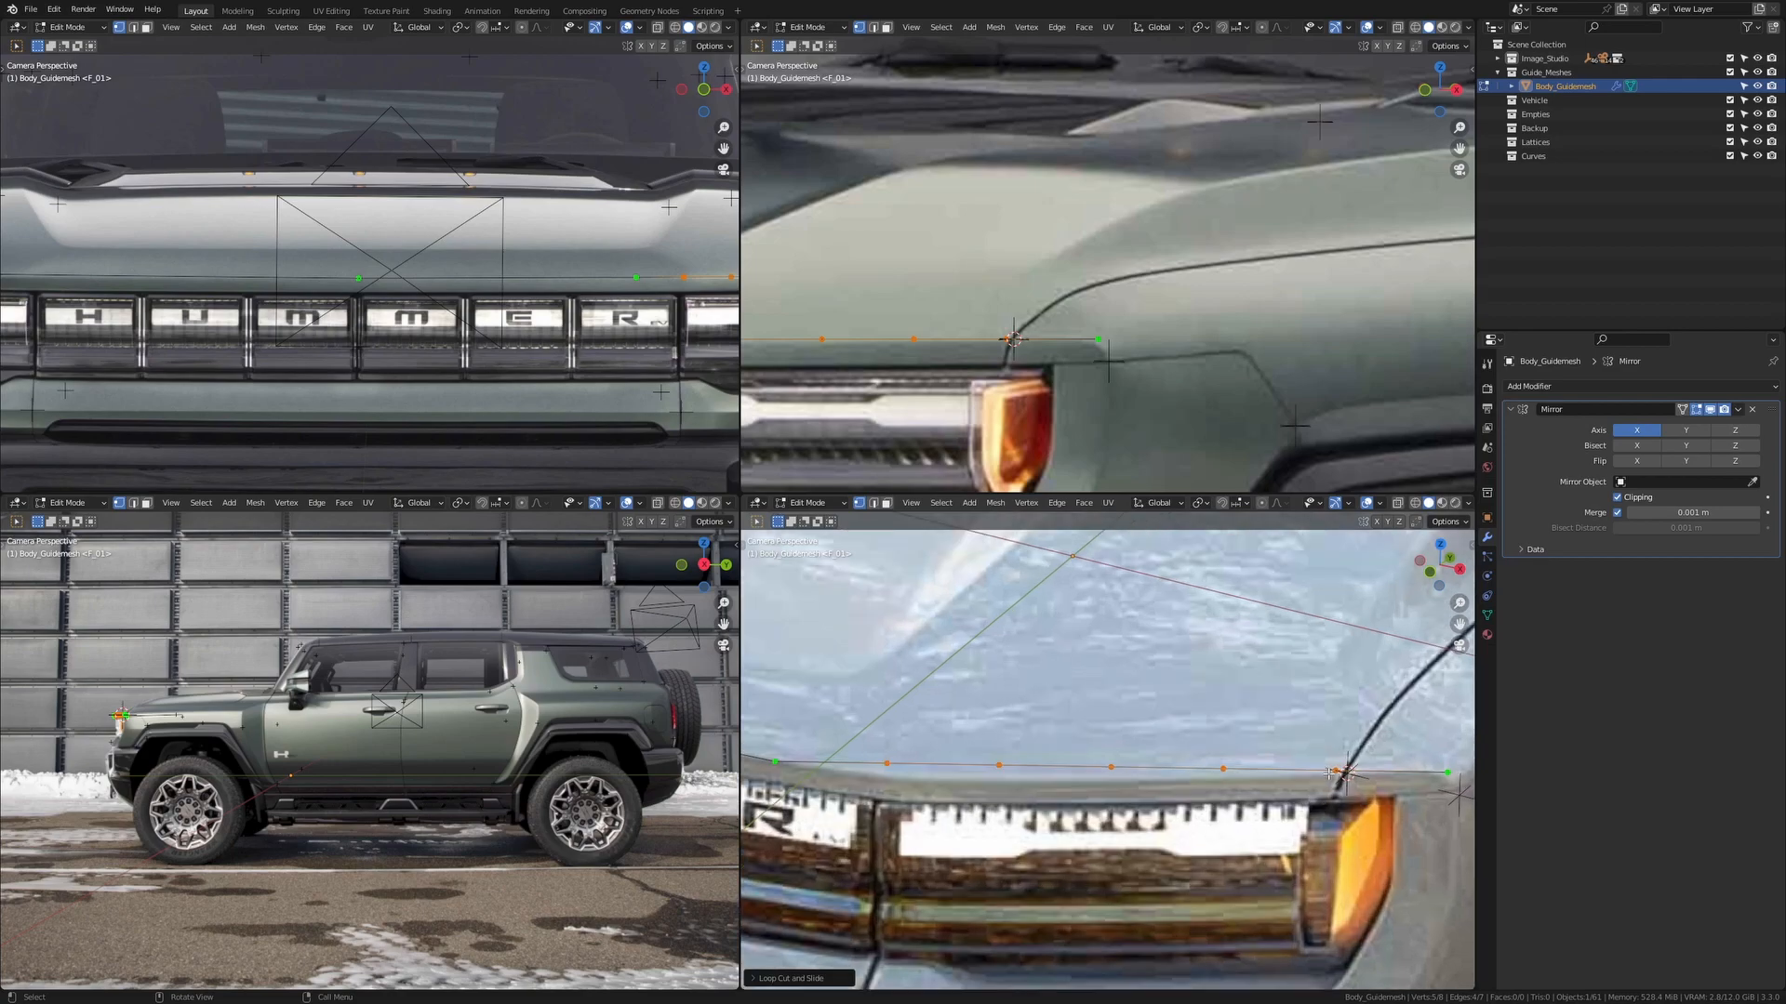
Snap the inserted vertex nearest the headlight corner to the 3D cursor at the hood seam
{"action": "left_click", "coordinate": [1342, 772]}
{"action": "key", "text": "shift+s"}
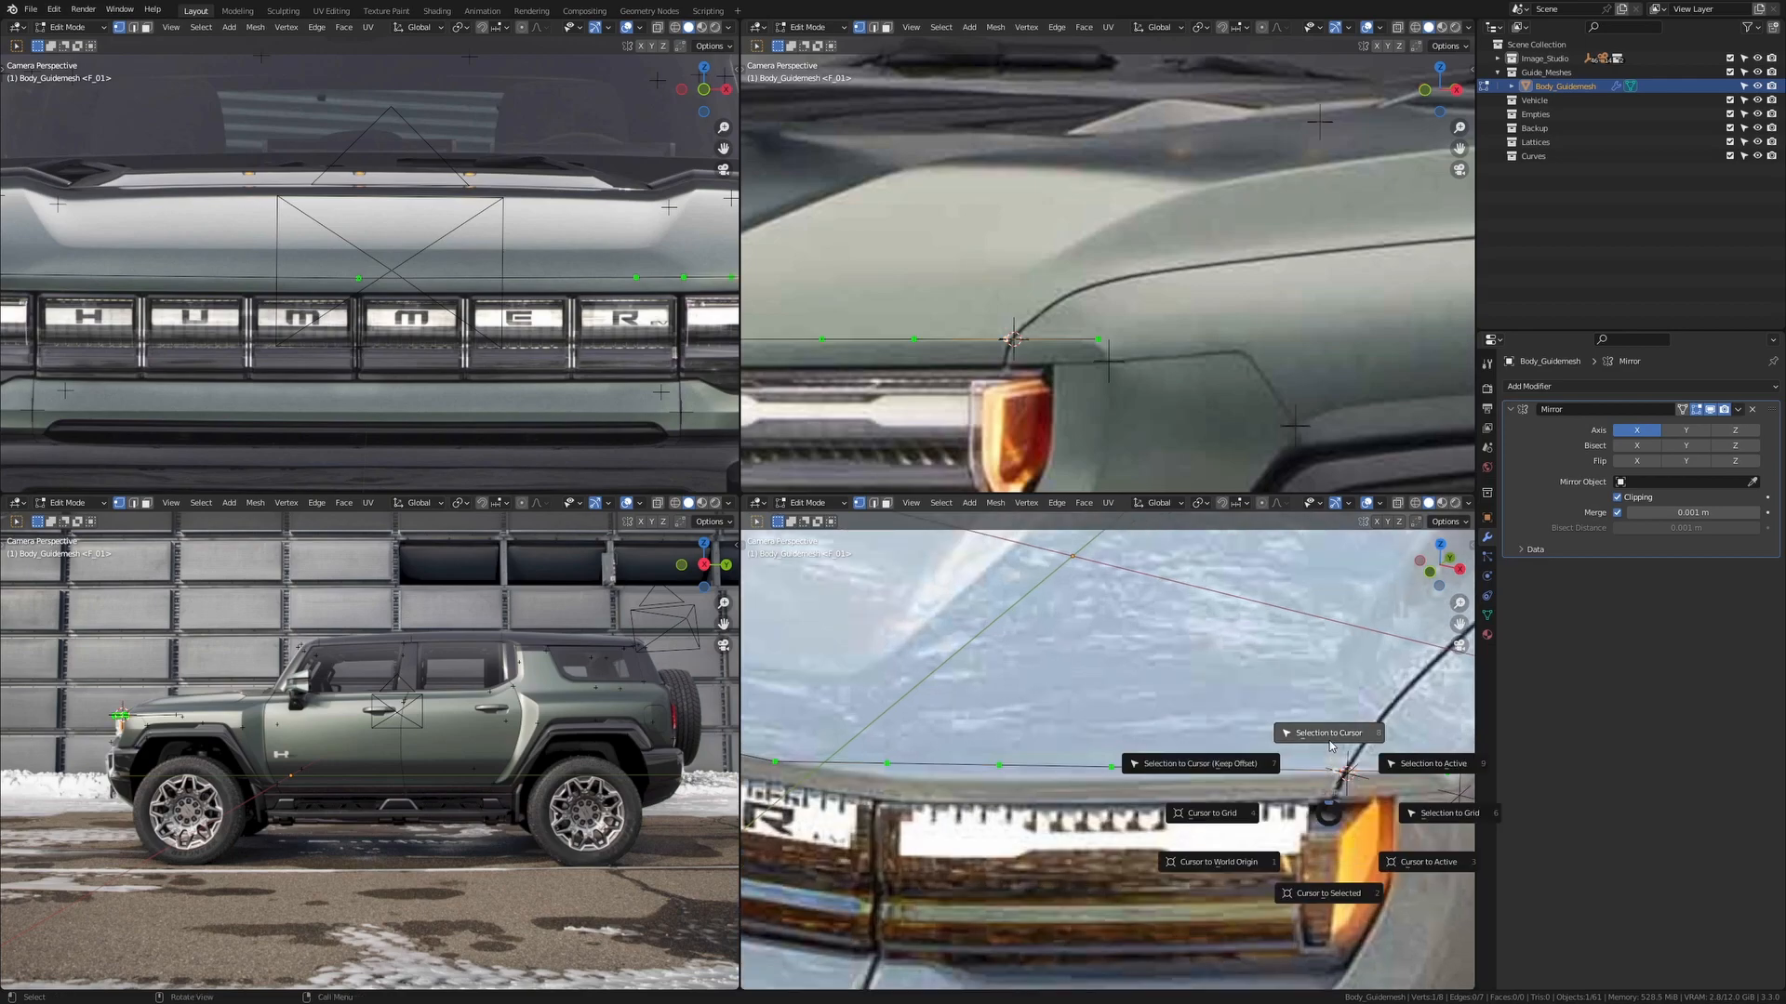
{"action": "left_click", "coordinate": [1328, 793]}
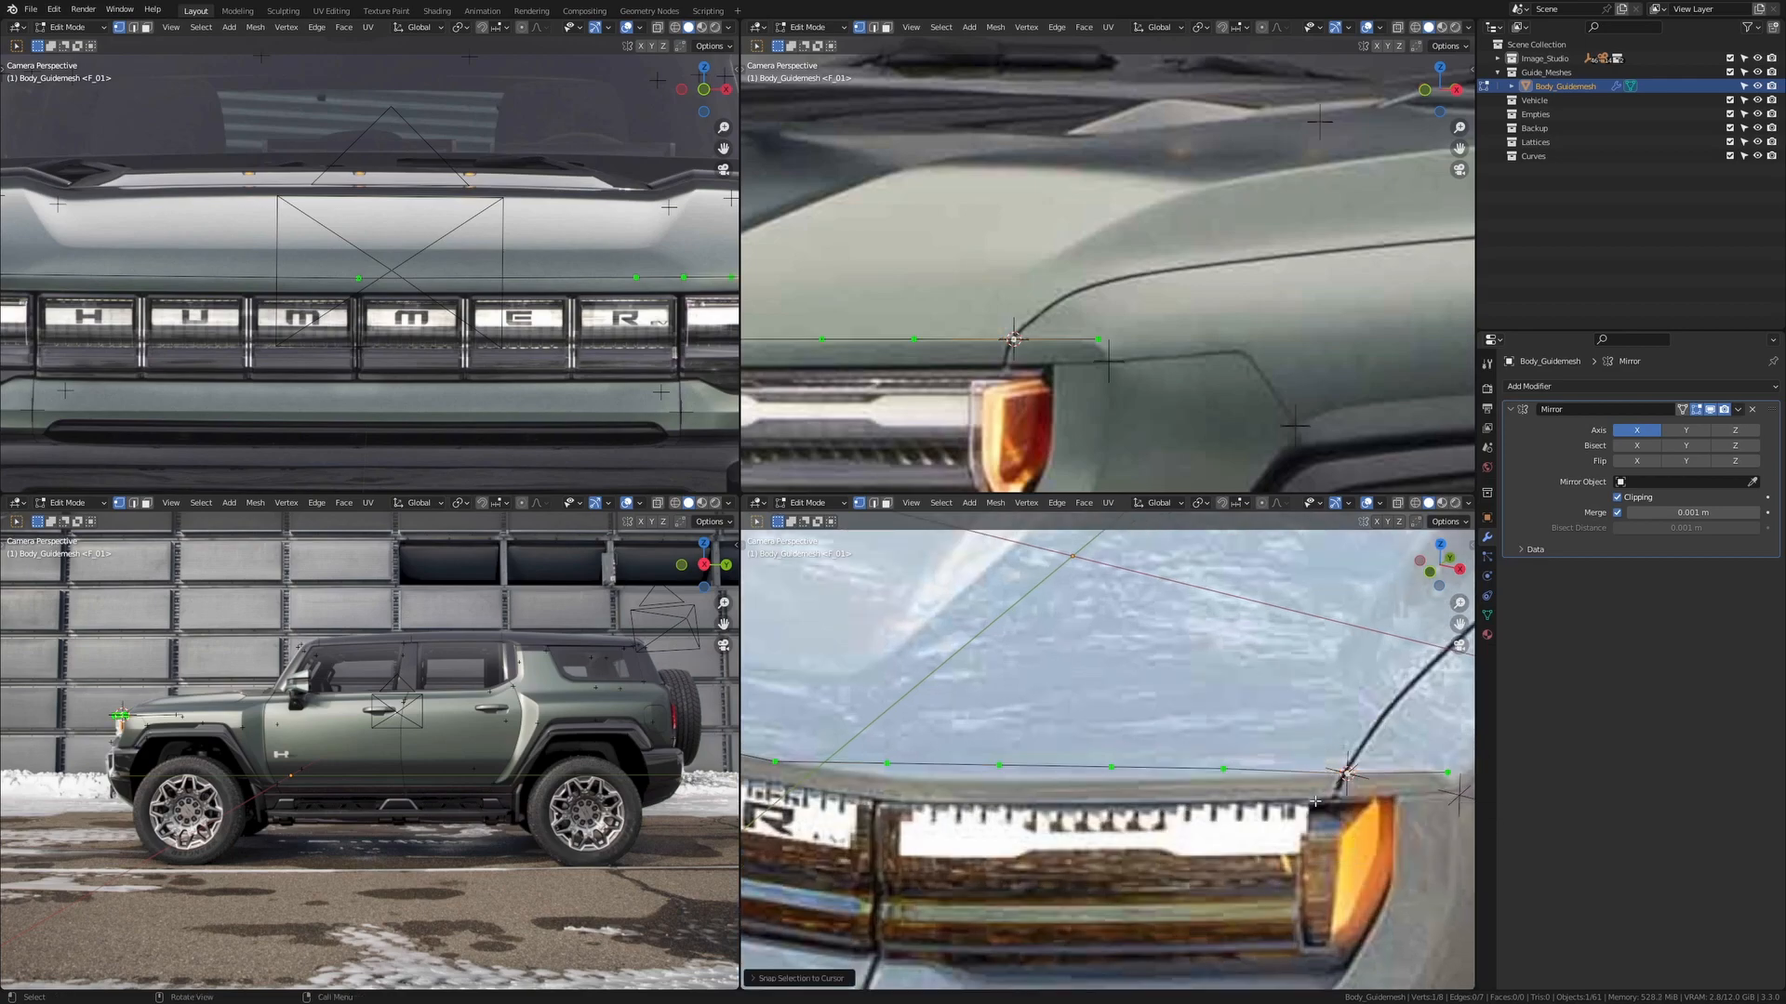
Move the next vertex inward about 0.07 m forward along global Y, and shift its inner neighbour forward onto the hood's front edge
{"action": "left_click", "coordinate": [1223, 769]}
{"action": "key", "text": "g"}
{"action": "key", "text": "y"}
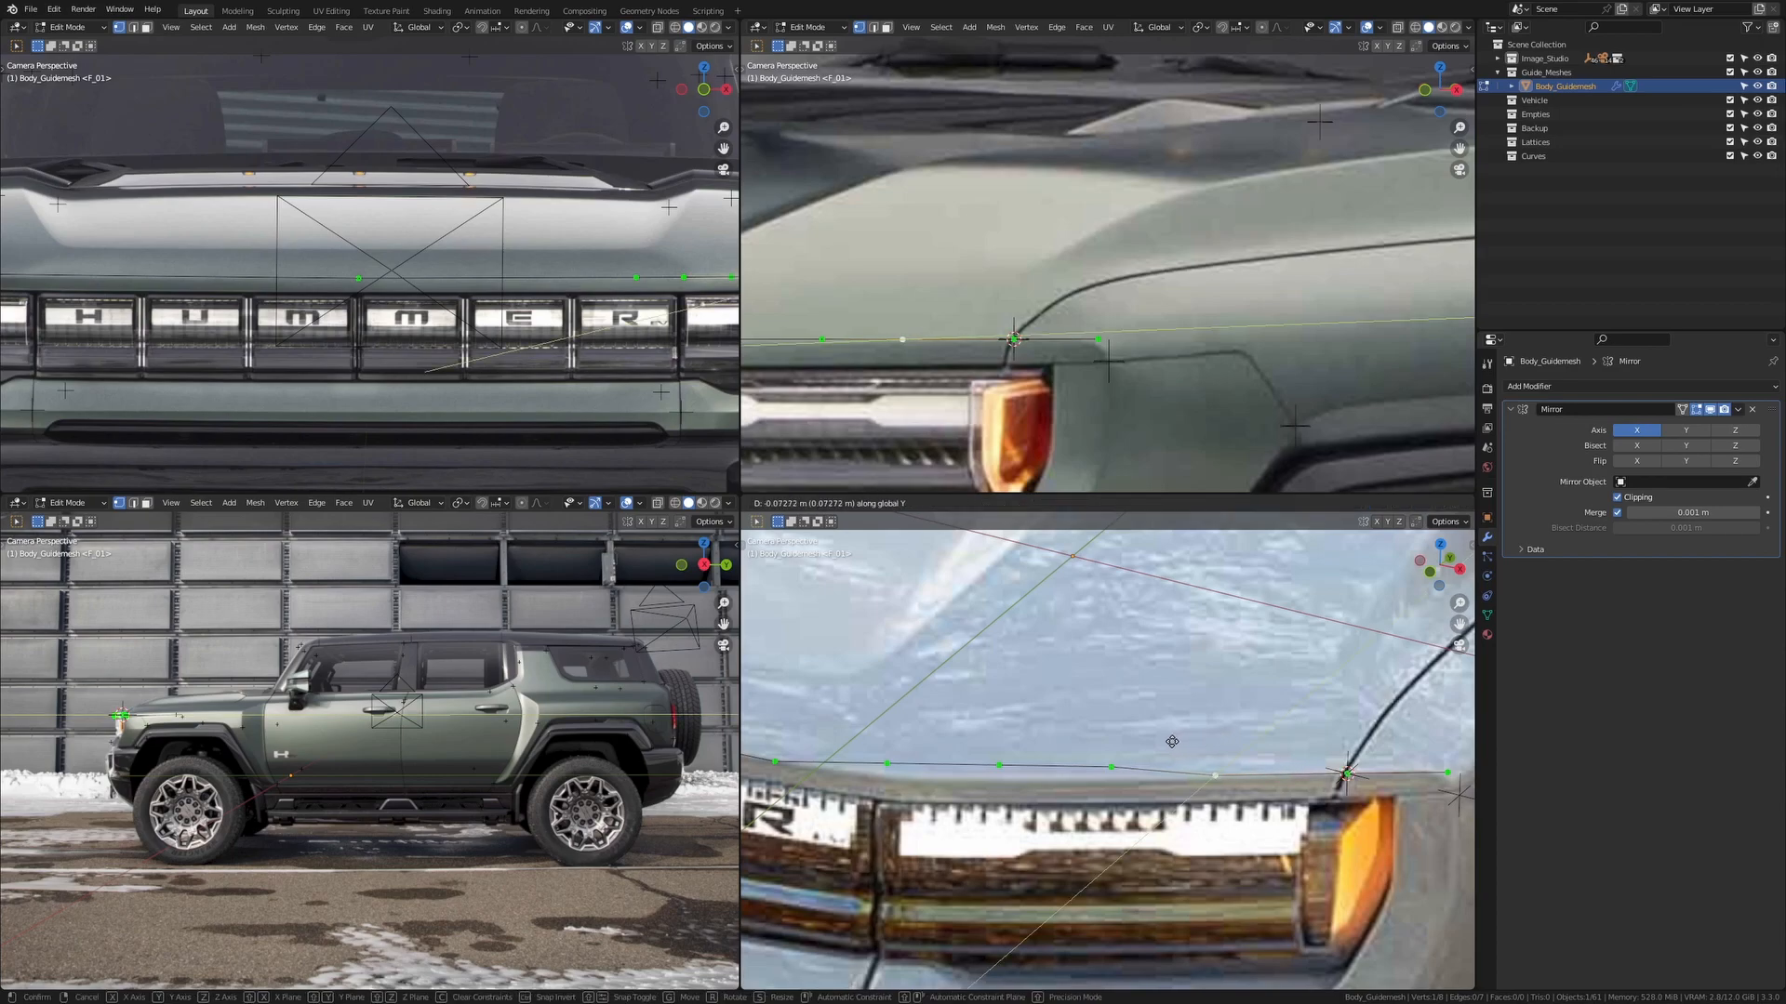
{"action": "left_click", "coordinate": [1172, 742]}
{"action": "middle_click_drag", "start_coordinate": [1122, 763], "coordinate": [1172, 736], "text": "shift"}
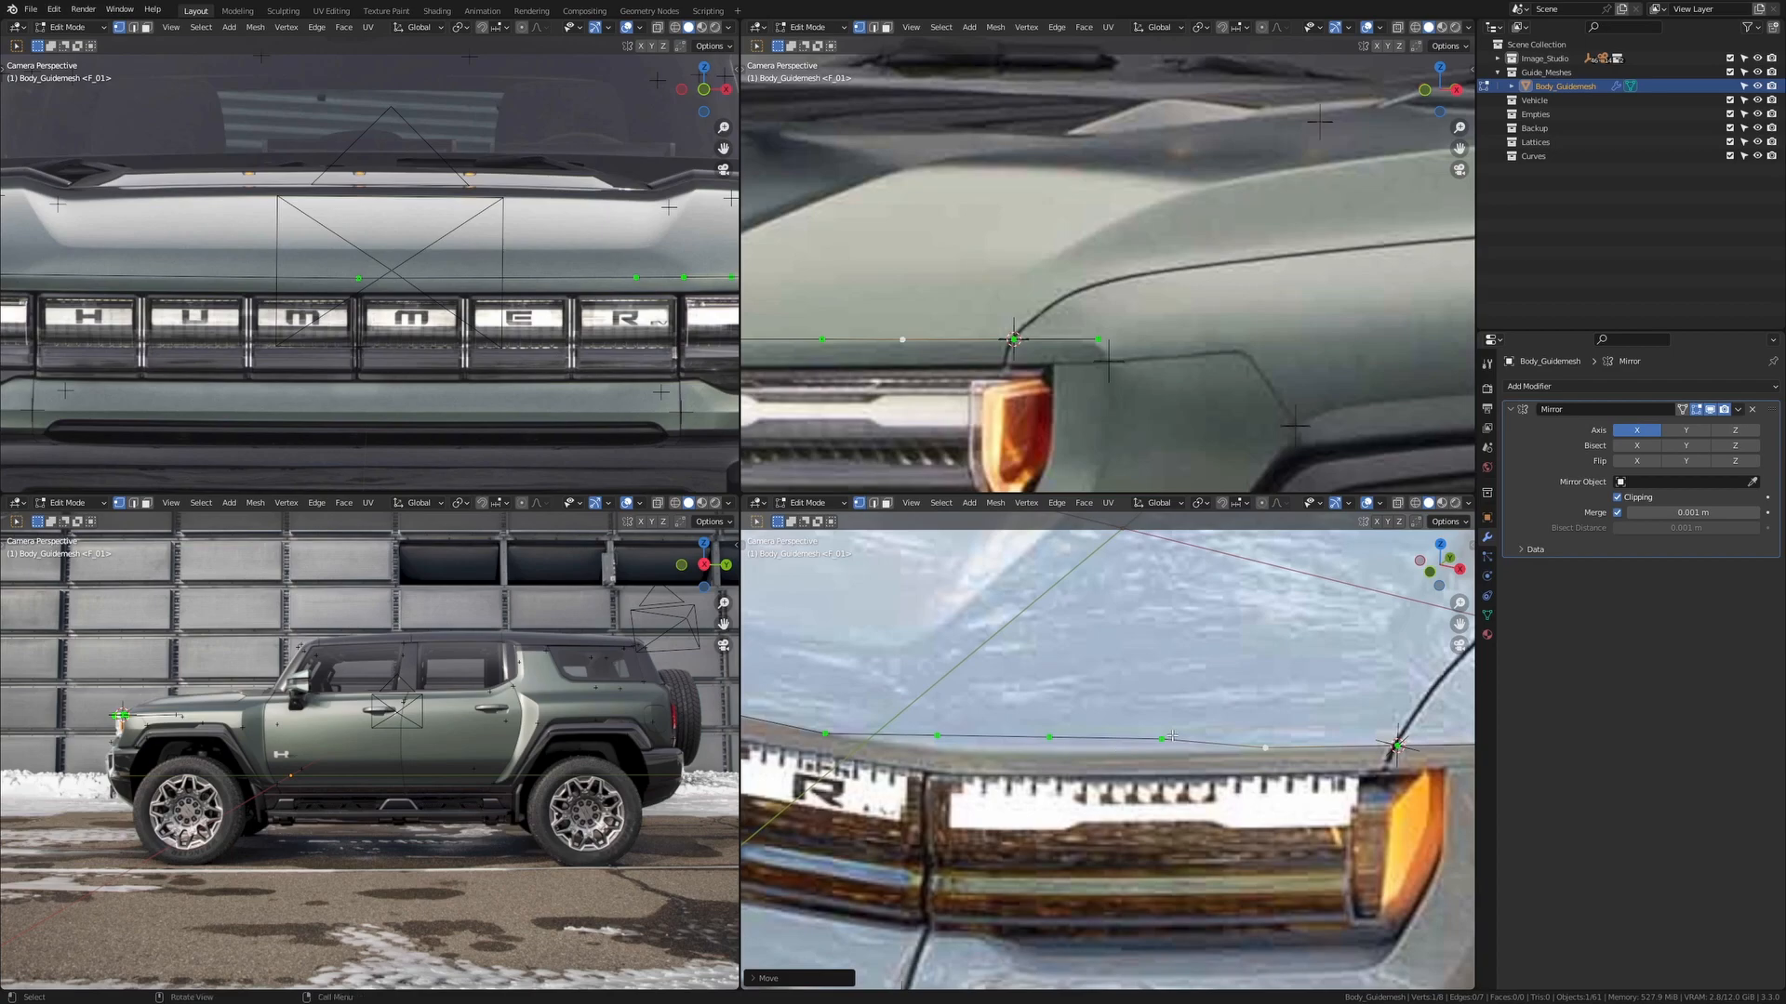
{"action": "left_click", "coordinate": [1170, 736]}
{"action": "key", "text": "g"}
{"action": "left_click", "coordinate": [1160, 735]}
Move the two remaining inserted vertices nearest the letter R forward along global Y onto the hood's front edge
{"action": "left_click", "coordinate": [1060, 735]}
{"action": "key", "text": "g"}
{"action": "key", "text": "y"}
{"action": "left_click", "coordinate": [1049, 748]}
{"action": "left_click", "coordinate": [950, 736]}
{"action": "key", "text": "g"}
{"action": "key", "text": "y"}
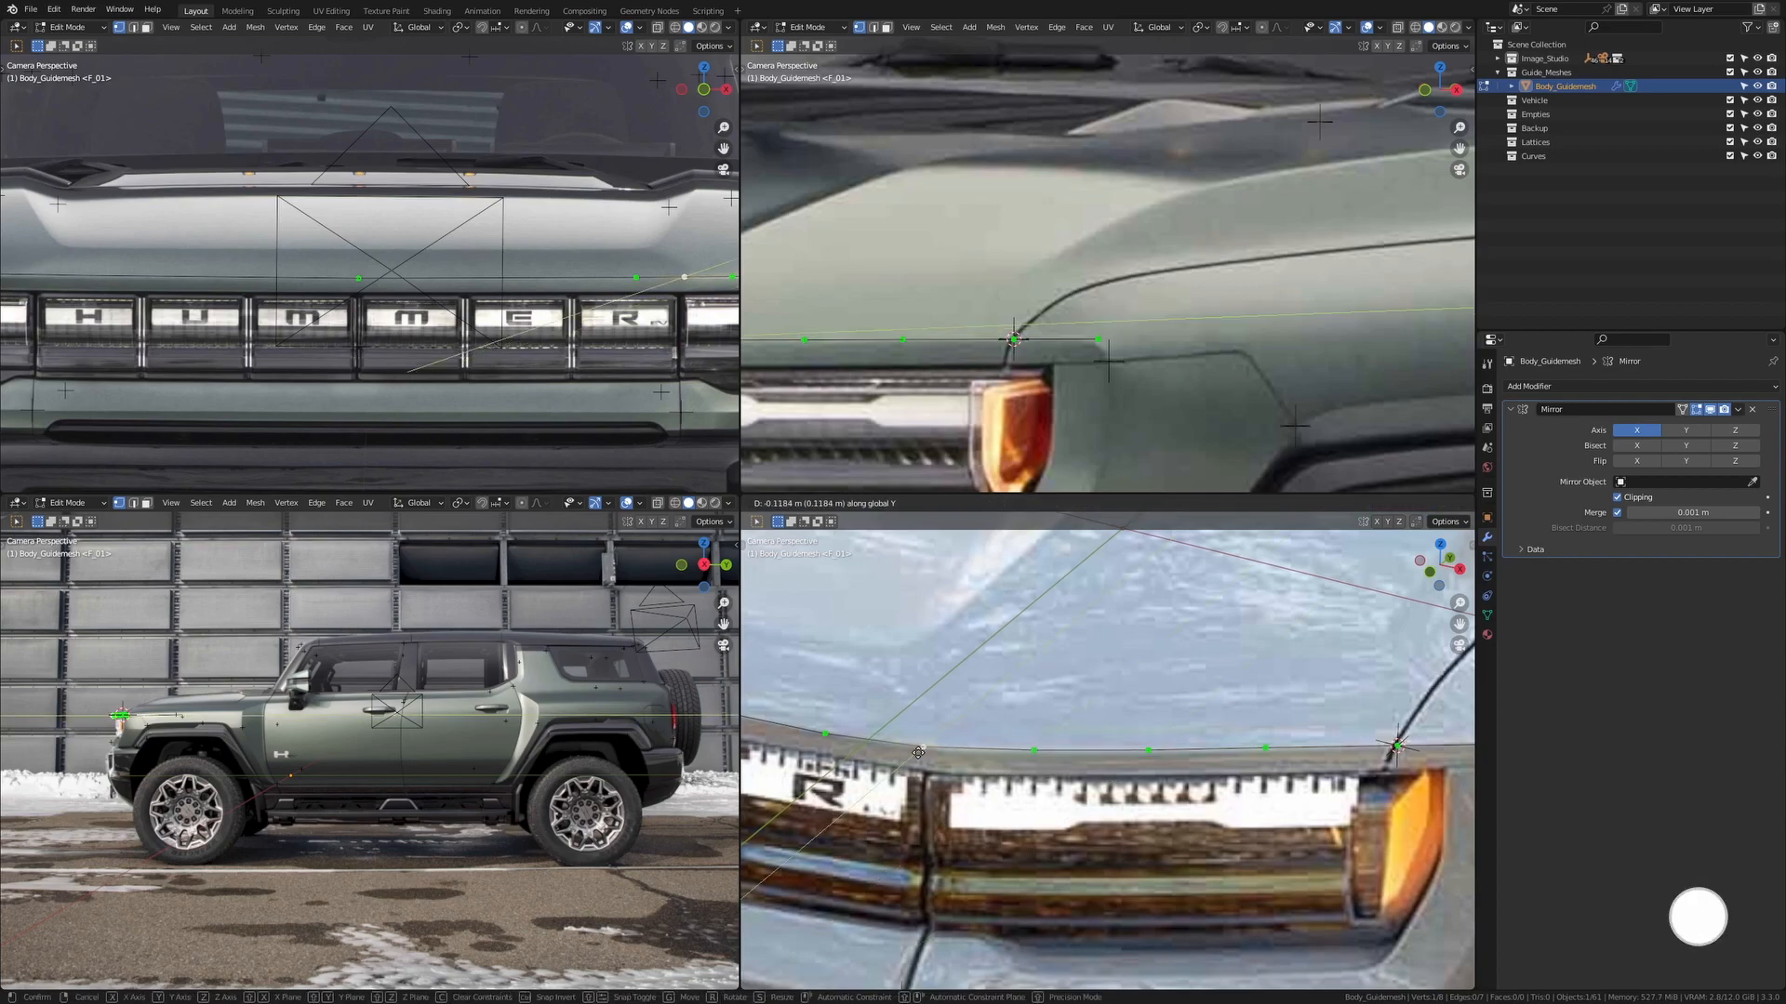
{"action": "left_click", "coordinate": [936, 747]}
Raise the vertex above the grille-headlight seam about 0.004 m along global Z and fine-tune the height of the vertex inward of the hood seam
{"action": "left_click", "coordinate": [1149, 750]}
{"action": "scroll", "coordinate": [1037, 334], "scroll_direction": "down", "scroll_amount": 3}
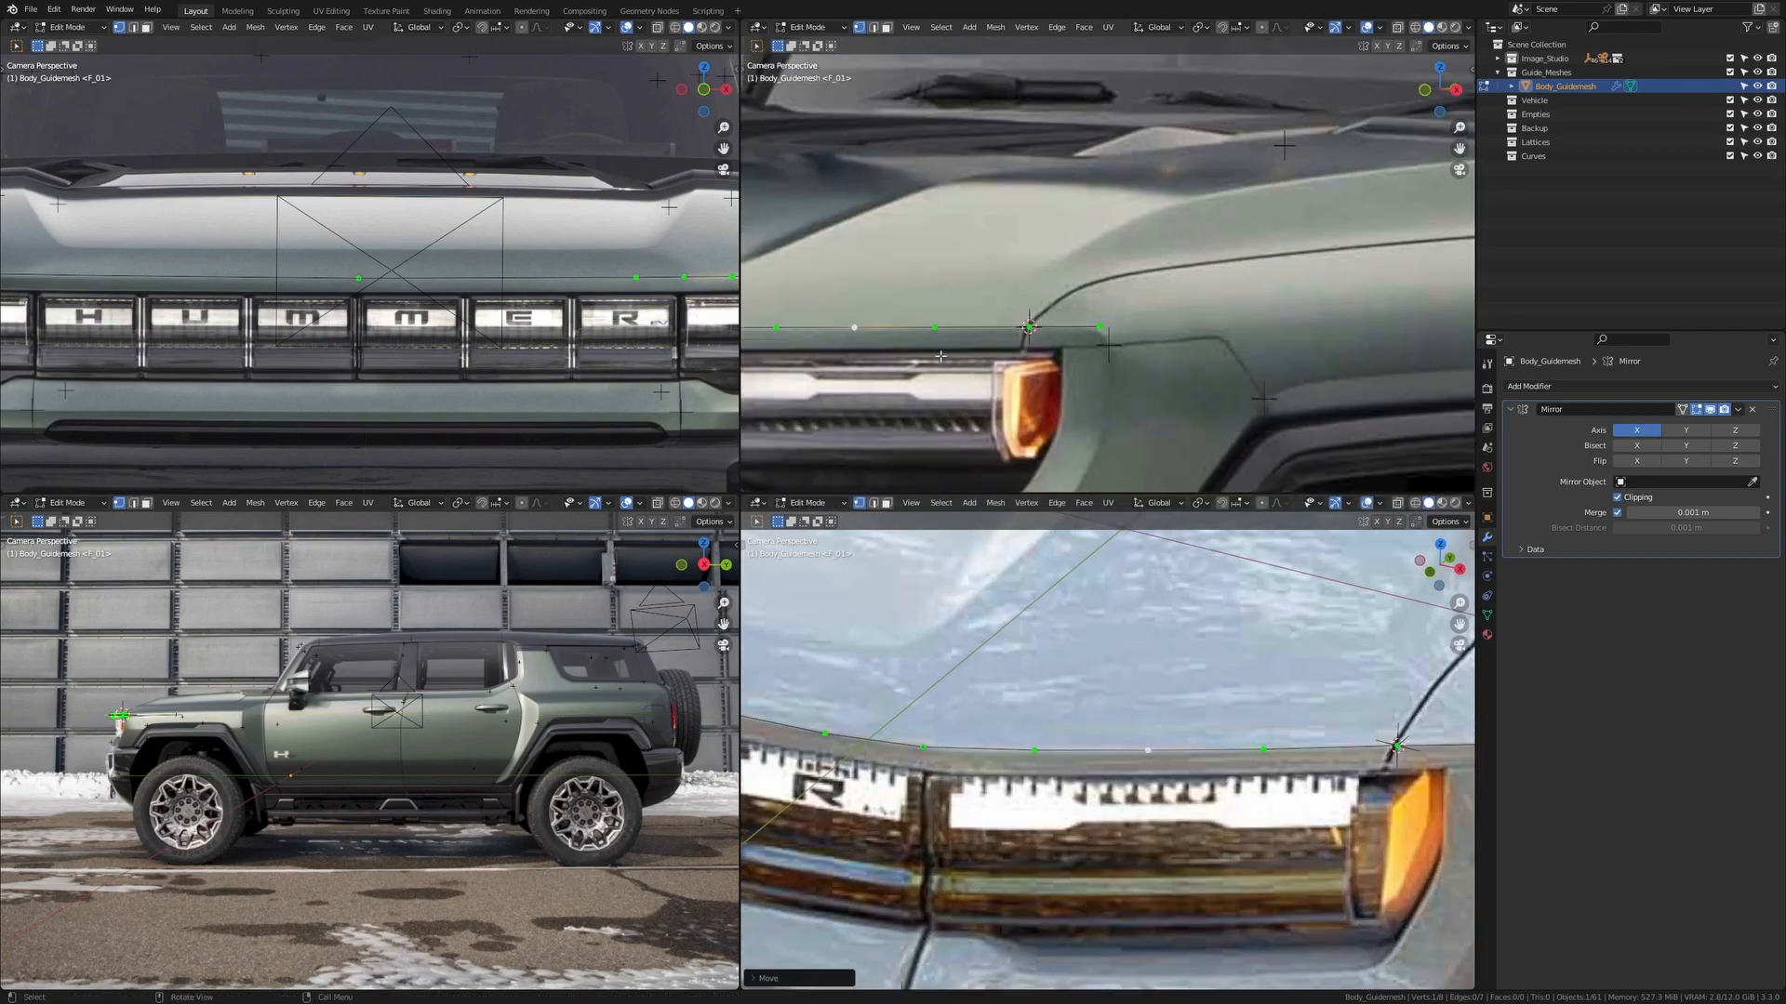
{"action": "scroll", "coordinate": [1037, 334], "scroll_direction": "up", "scroll_amount": 3}
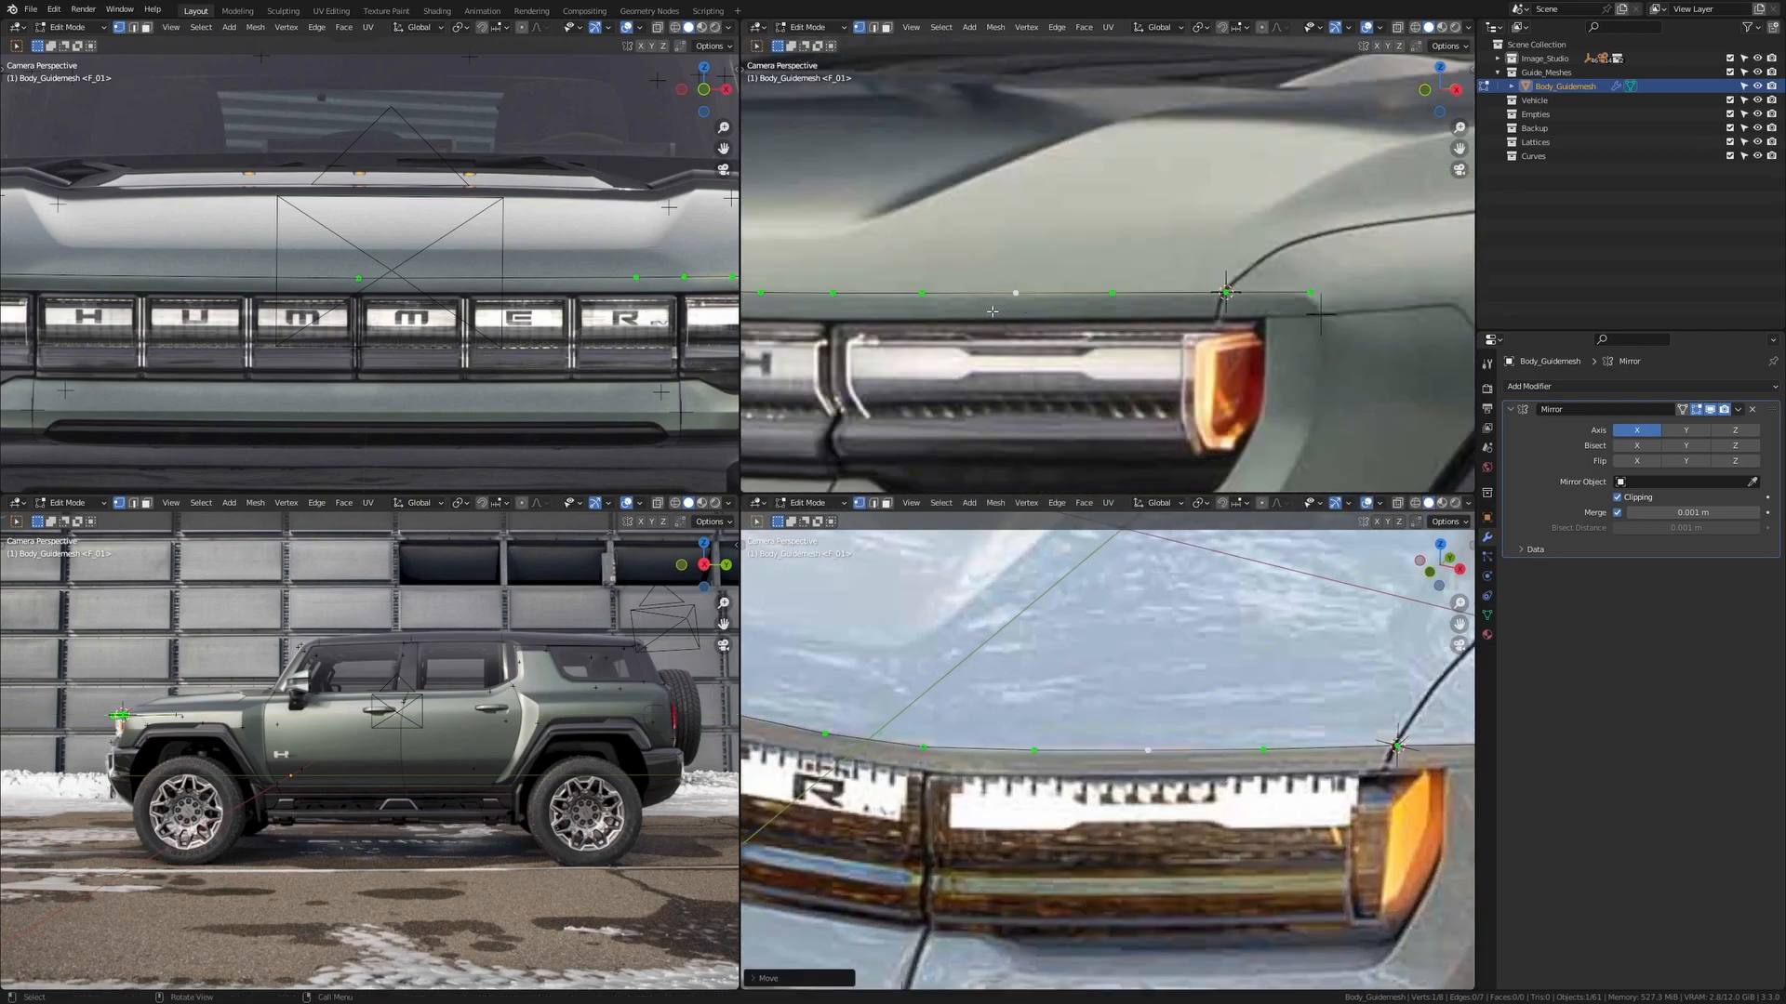
{"action": "scroll", "coordinate": [1013, 341], "scroll_direction": "up", "scroll_amount": 2}
{"action": "left_click", "coordinate": [963, 307]}
{"action": "key", "text": "g"}
{"action": "key", "text": "z"}
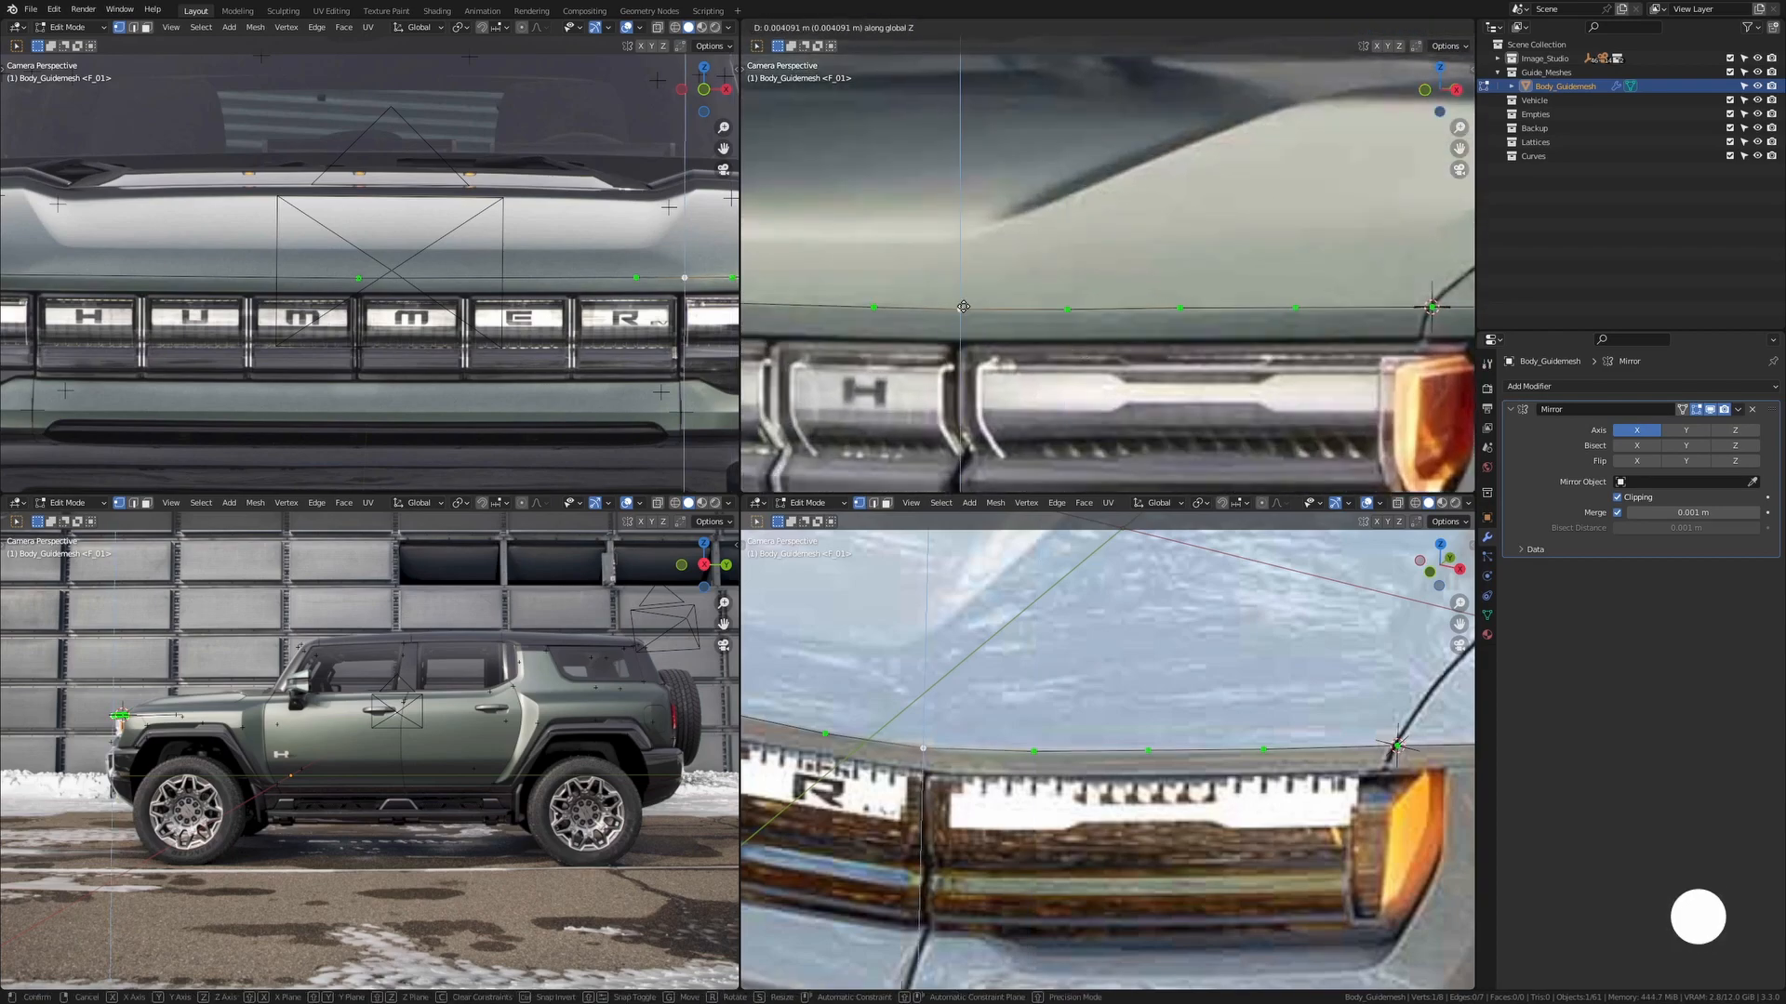
{"action": "left_click", "coordinate": [964, 307]}
{"action": "middle_click_drag", "start_coordinate": [1097, 320], "coordinate": [946, 329], "text": "shift"}
{"action": "left_click", "coordinate": [1143, 315]}
{"action": "key", "text": "g"}
{"action": "key", "text": "z"}
{"action": "left_click", "coordinate": [1144, 316]}
Select the chain of hood-edge vertices from the one above the letter R to the fender corner
{"action": "scroll", "coordinate": [1199, 730], "scroll_direction": "down", "scroll_amount": 2}
{"action": "middle_click_drag", "start_coordinate": [1200, 730], "coordinate": [1115, 679], "text": "shift"}
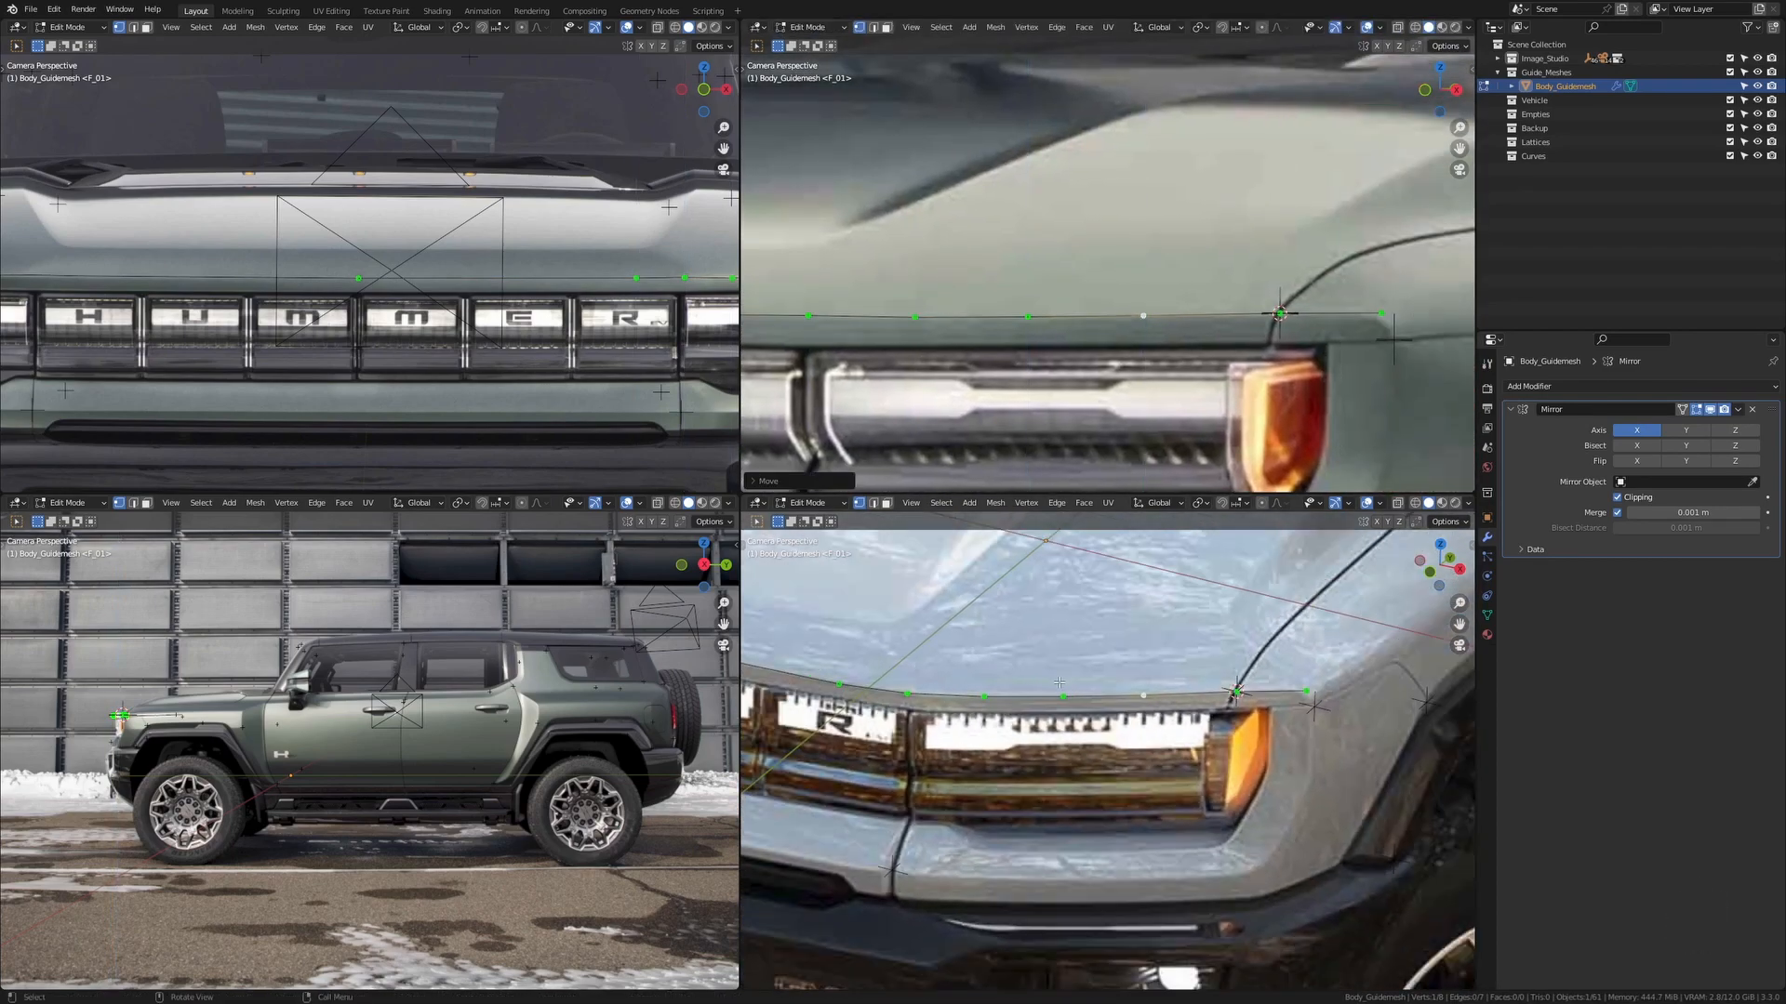
{"action": "left_click", "coordinate": [841, 687]}
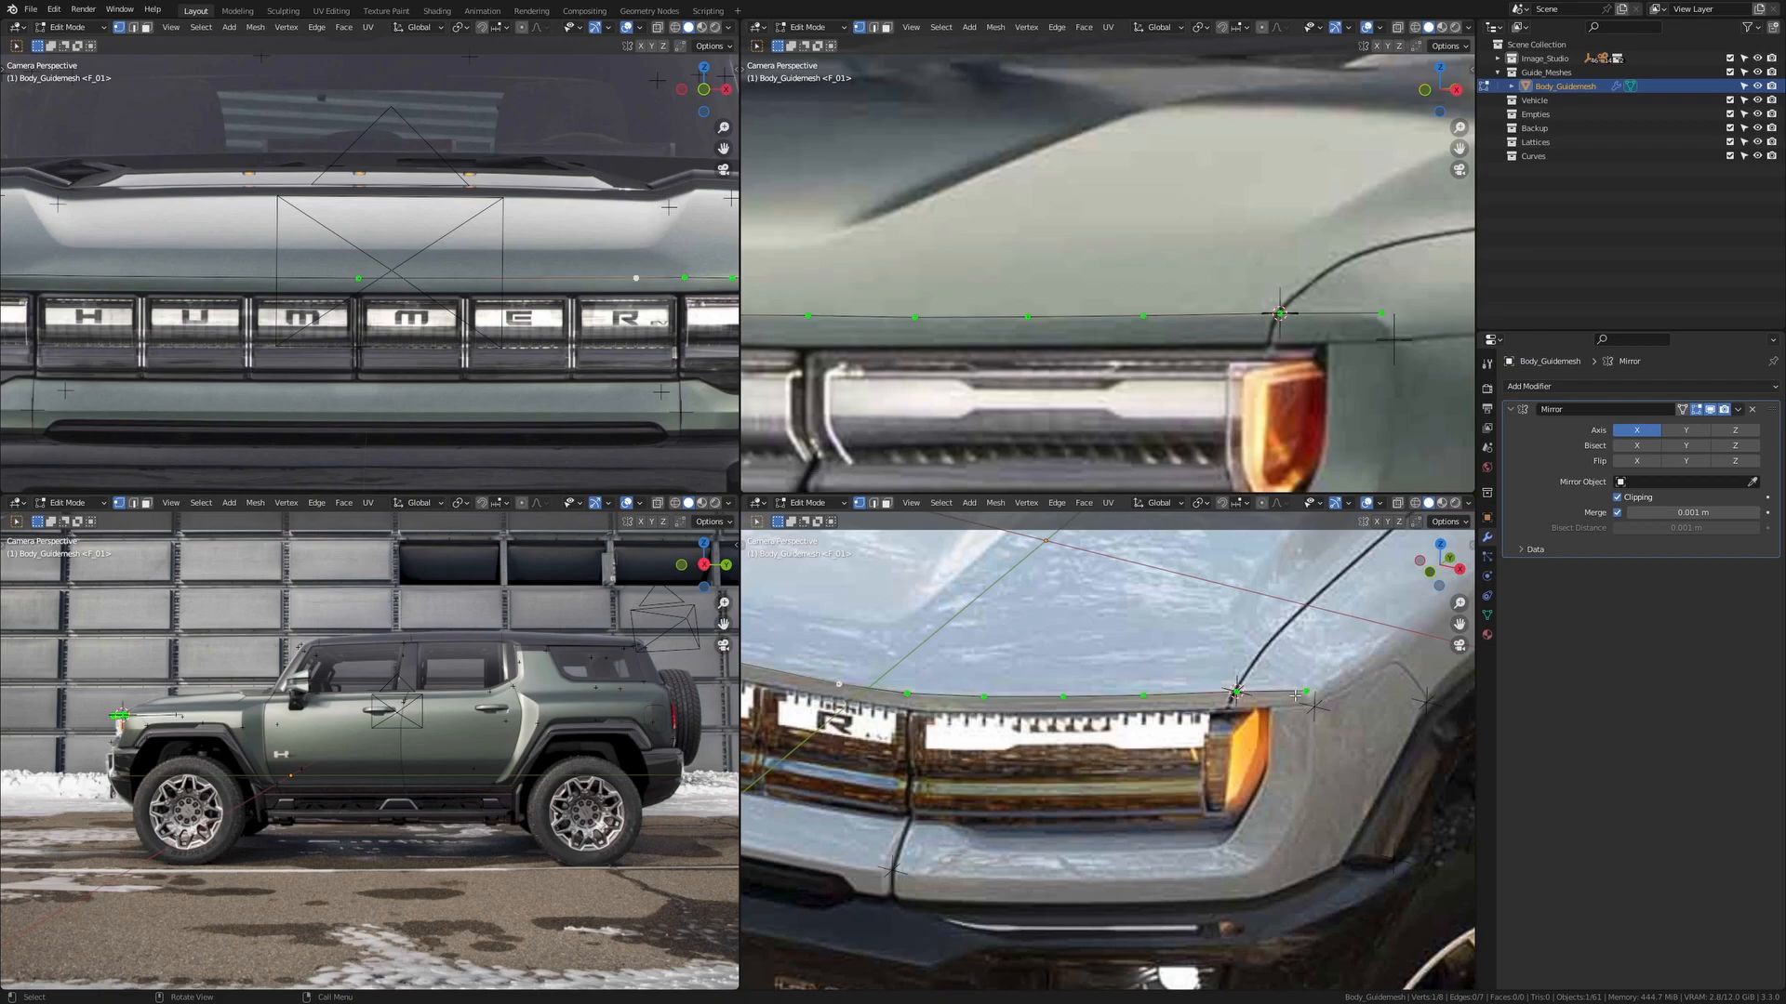
{"action": "left_click", "coordinate": [909, 693], "text": "shift"}
{"action": "left_click", "coordinate": [984, 696], "text": "shift"}
{"action": "left_click", "coordinate": [1063, 696], "text": "shift"}
{"action": "left_click", "coordinate": [1143, 696], "text": "shift"}
{"action": "left_click", "coordinate": [1236, 692], "text": "shift"}
{"action": "left_click", "coordinate": [1307, 692], "text": "shift"}
{"action": "left_click", "coordinate": [843, 685]}
{"action": "left_click", "coordinate": [1302, 693], "text": "ctrl"}
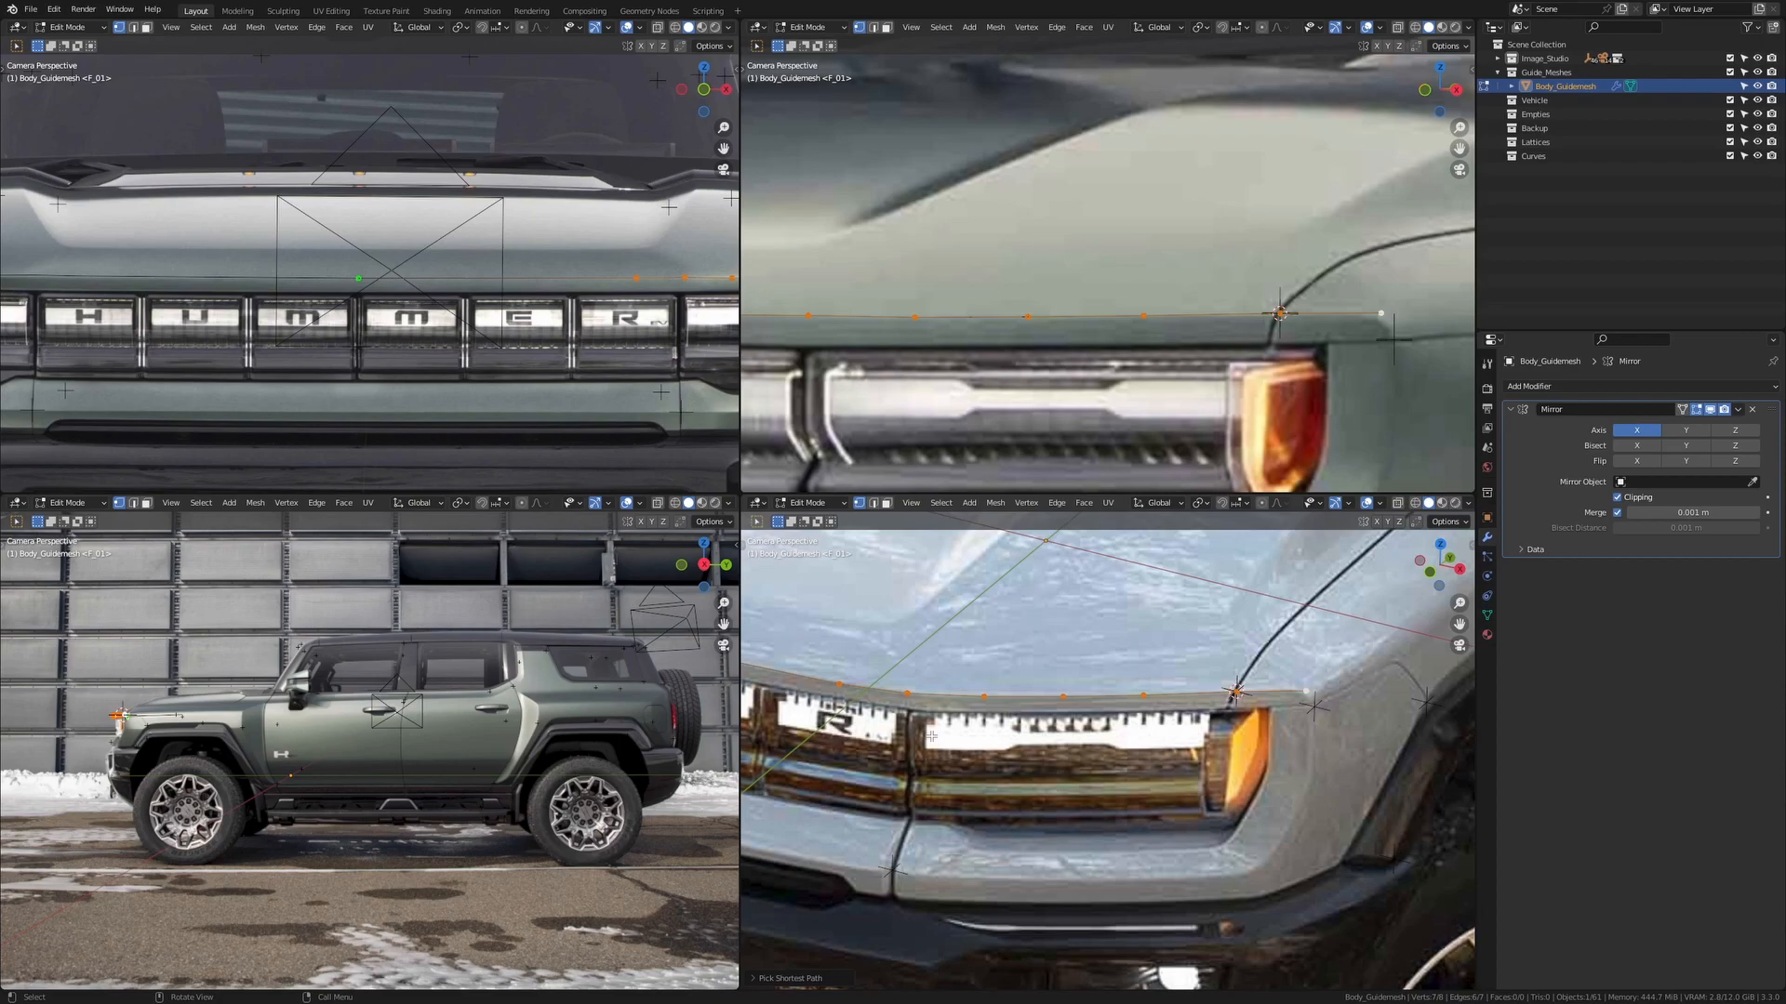
Reassign the LoopTools Space shortcut to Button4 Mouse and use it to space the selected hood-edge vertices evenly
{"action": "right_click", "coordinate": [1191, 623]}
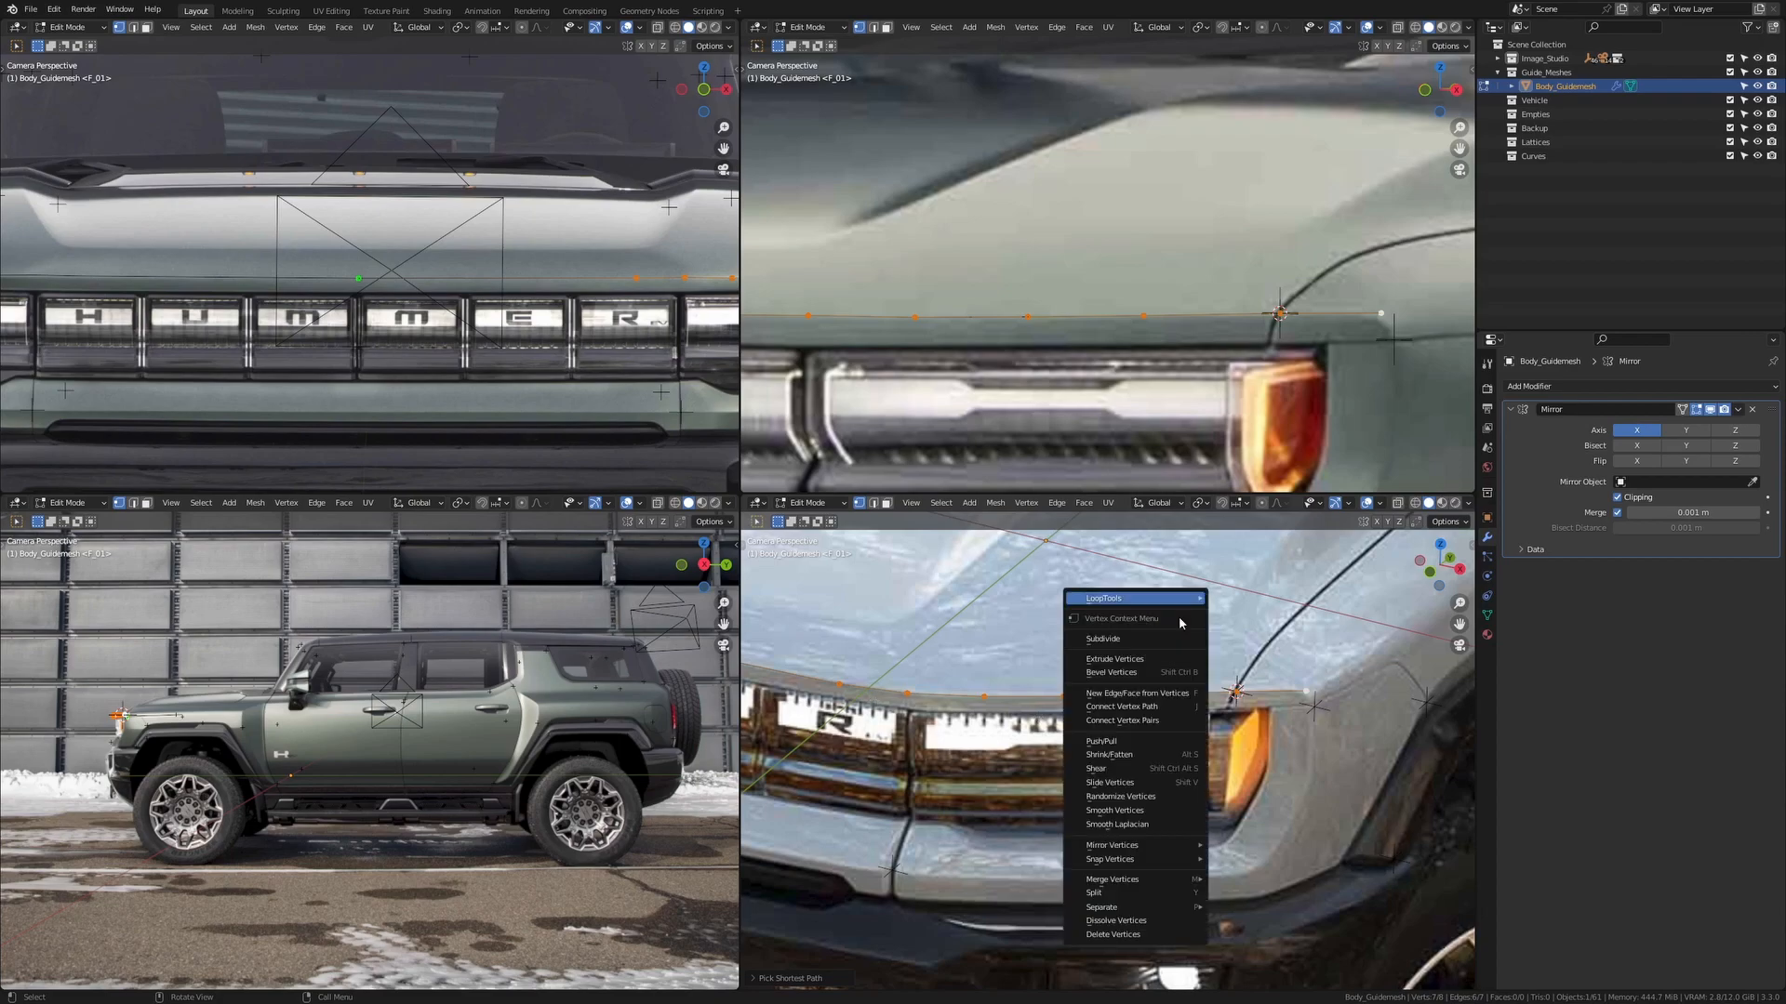
{"action": "mouse_move", "coordinate": [1152, 602]}
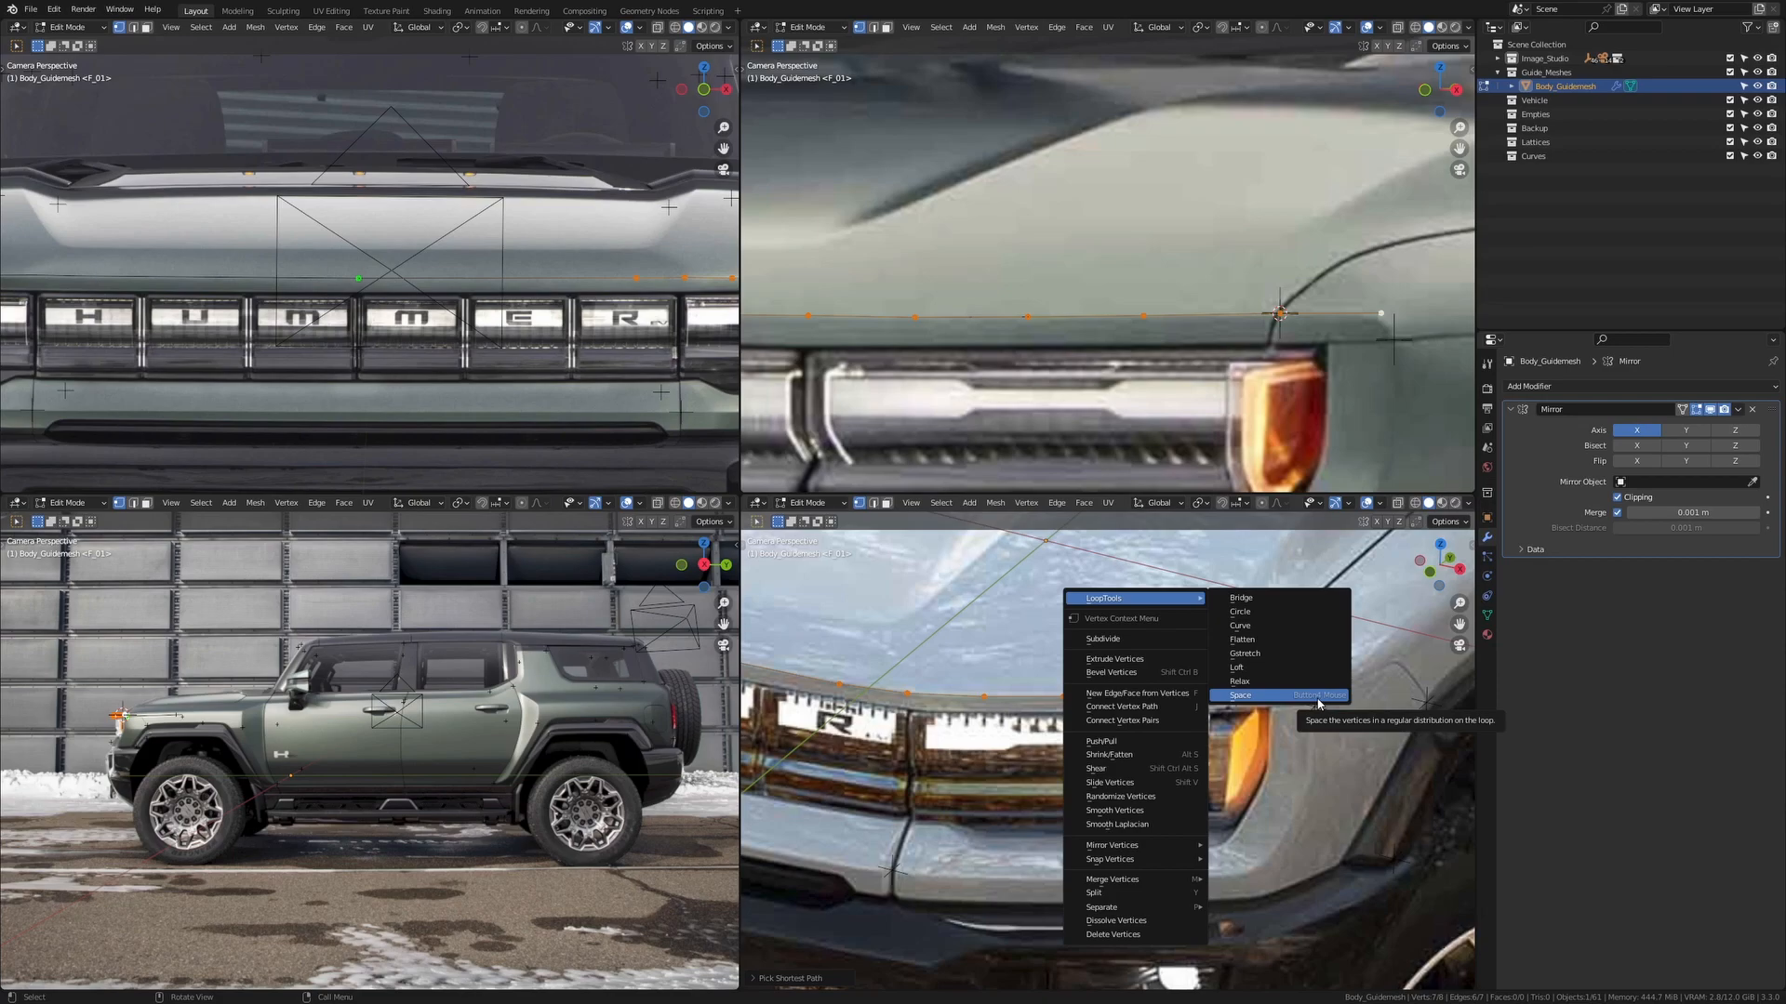
{"action": "right_click", "coordinate": [1262, 698]}
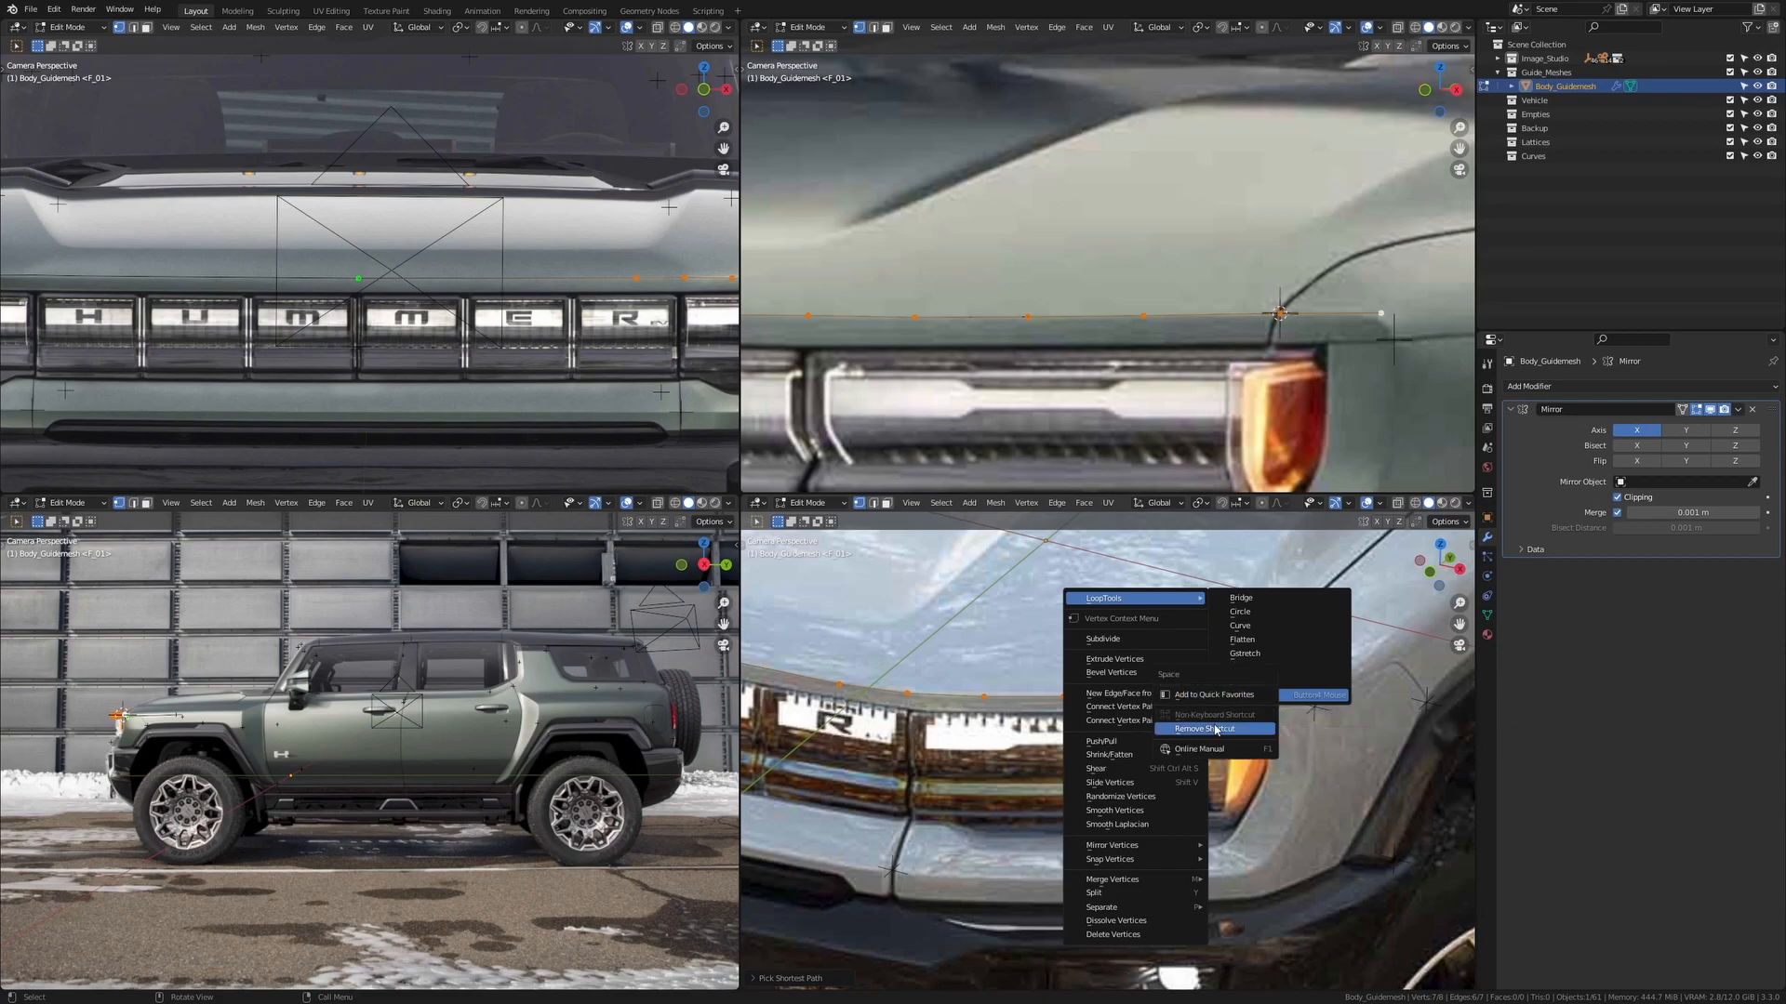
{"action": "left_click", "coordinate": [1213, 730]}
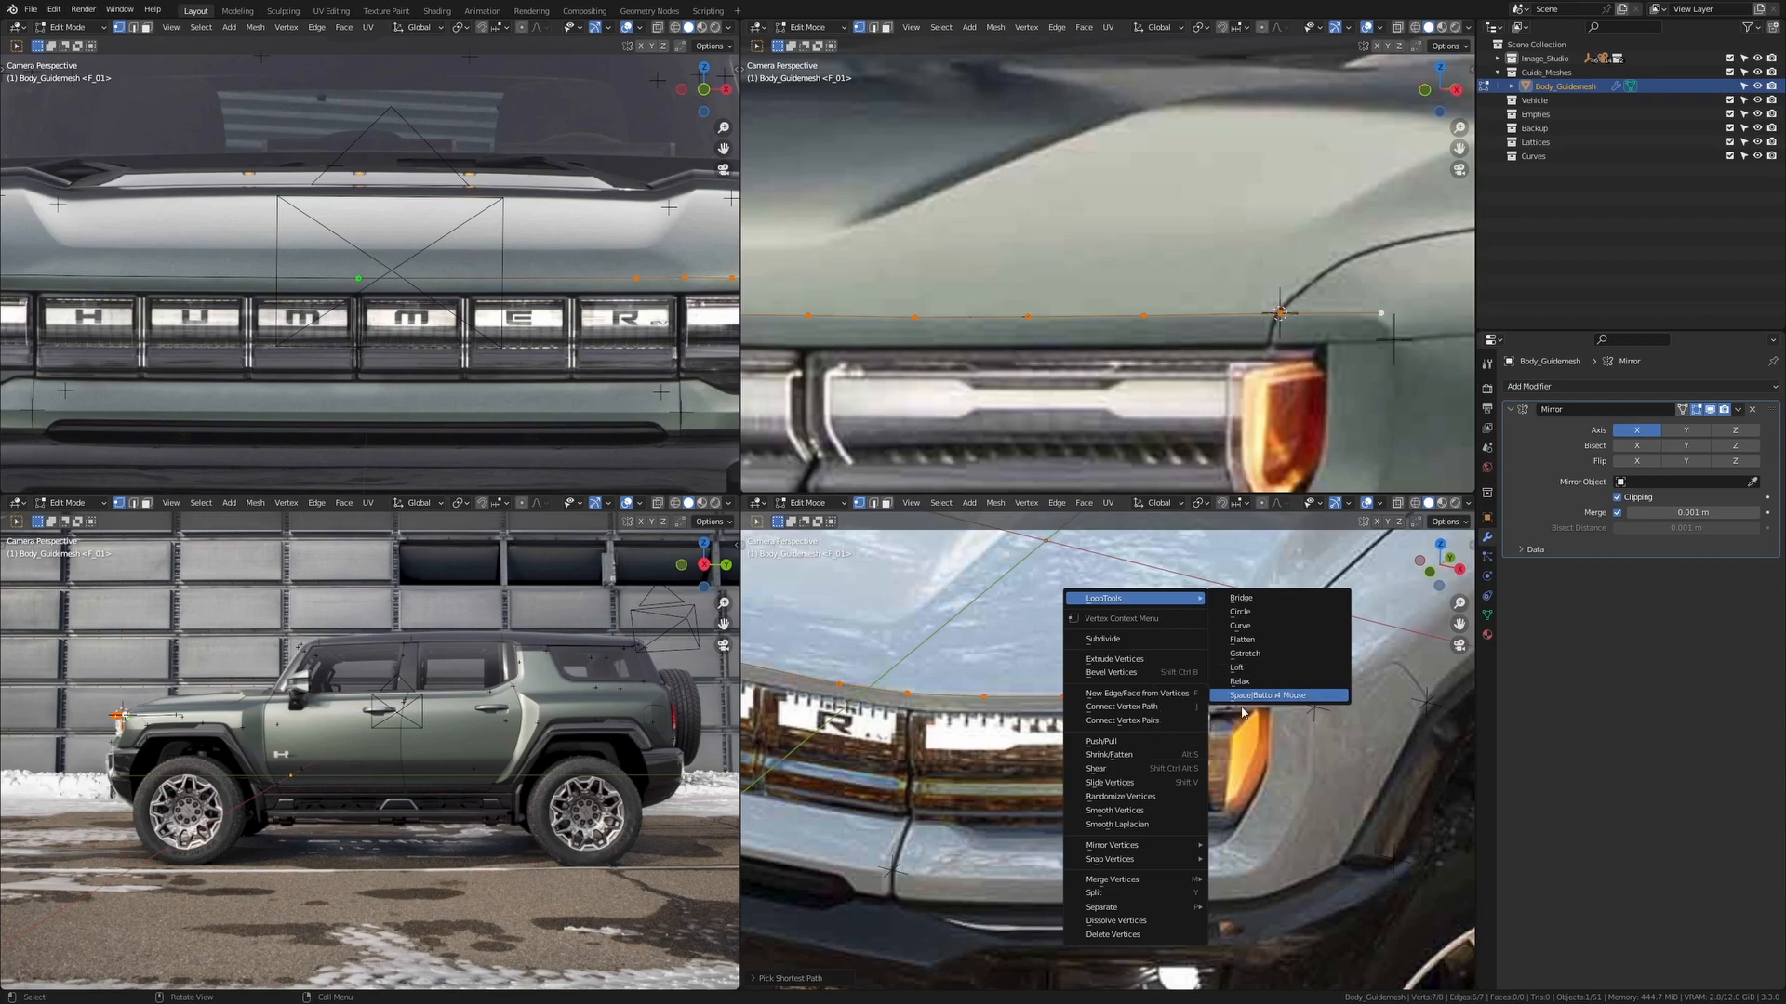
{"action": "right_click", "coordinate": [1281, 697]}
{"action": "left_click", "coordinate": [1238, 719]}
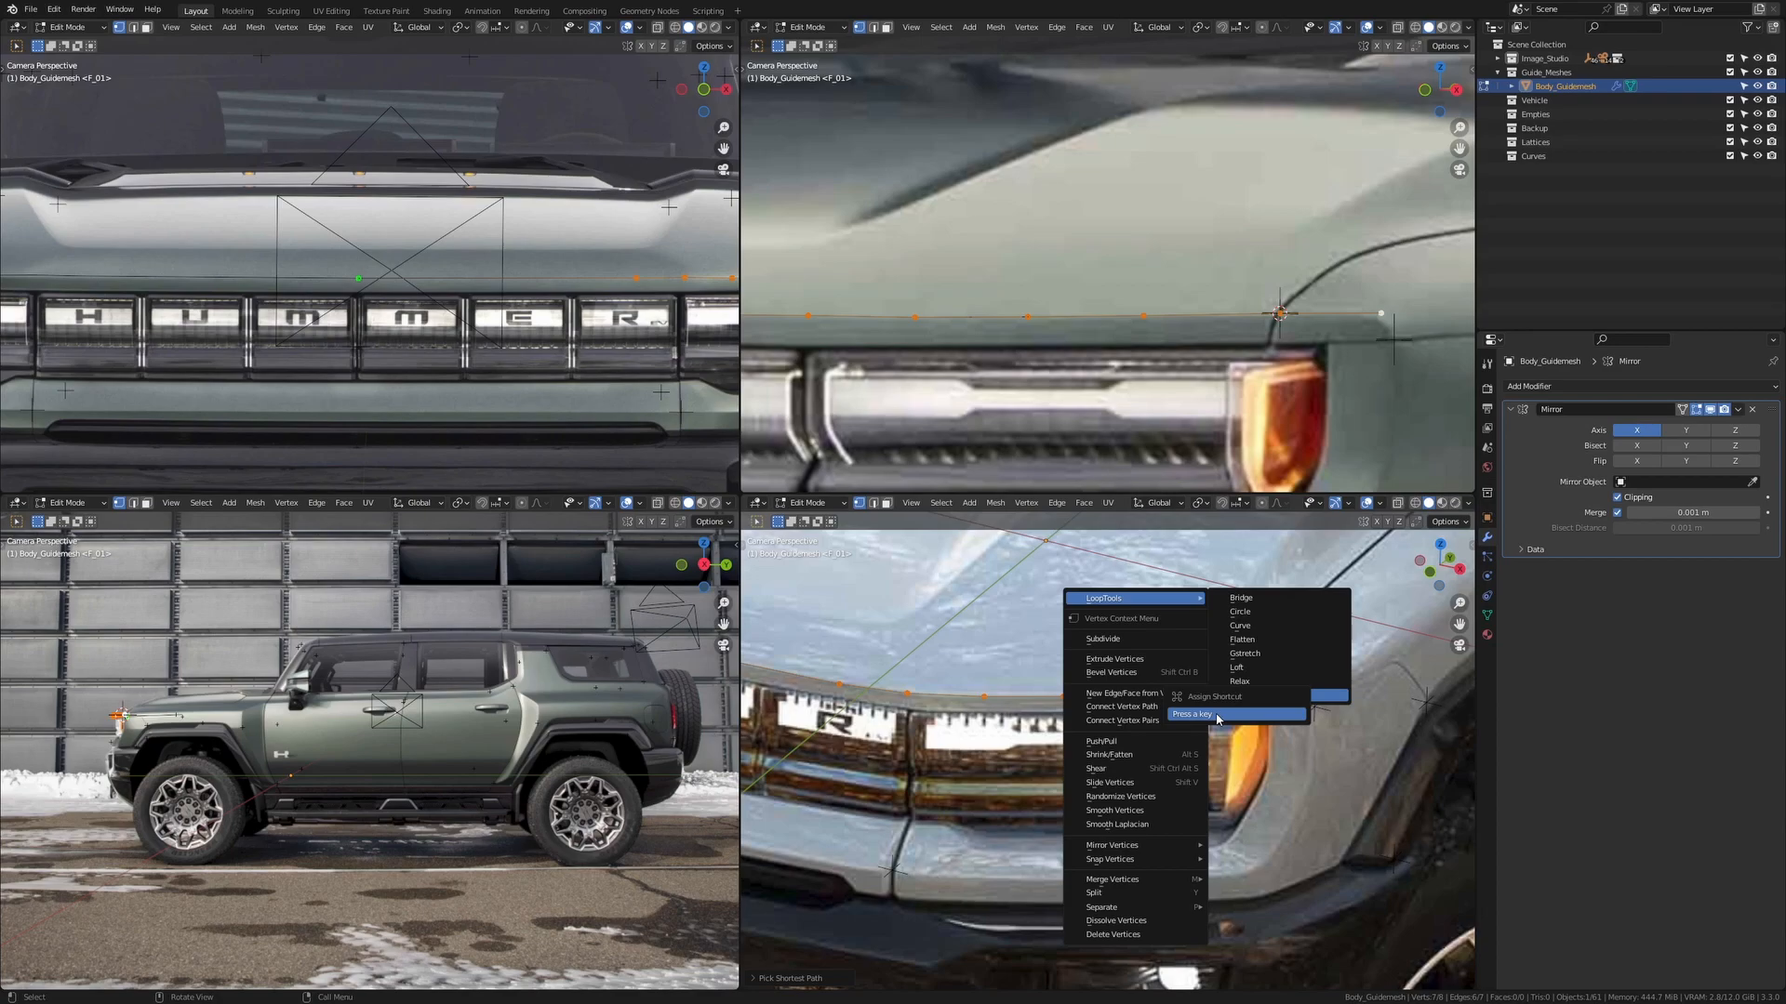
{"action": "key", "text": "Button4"}
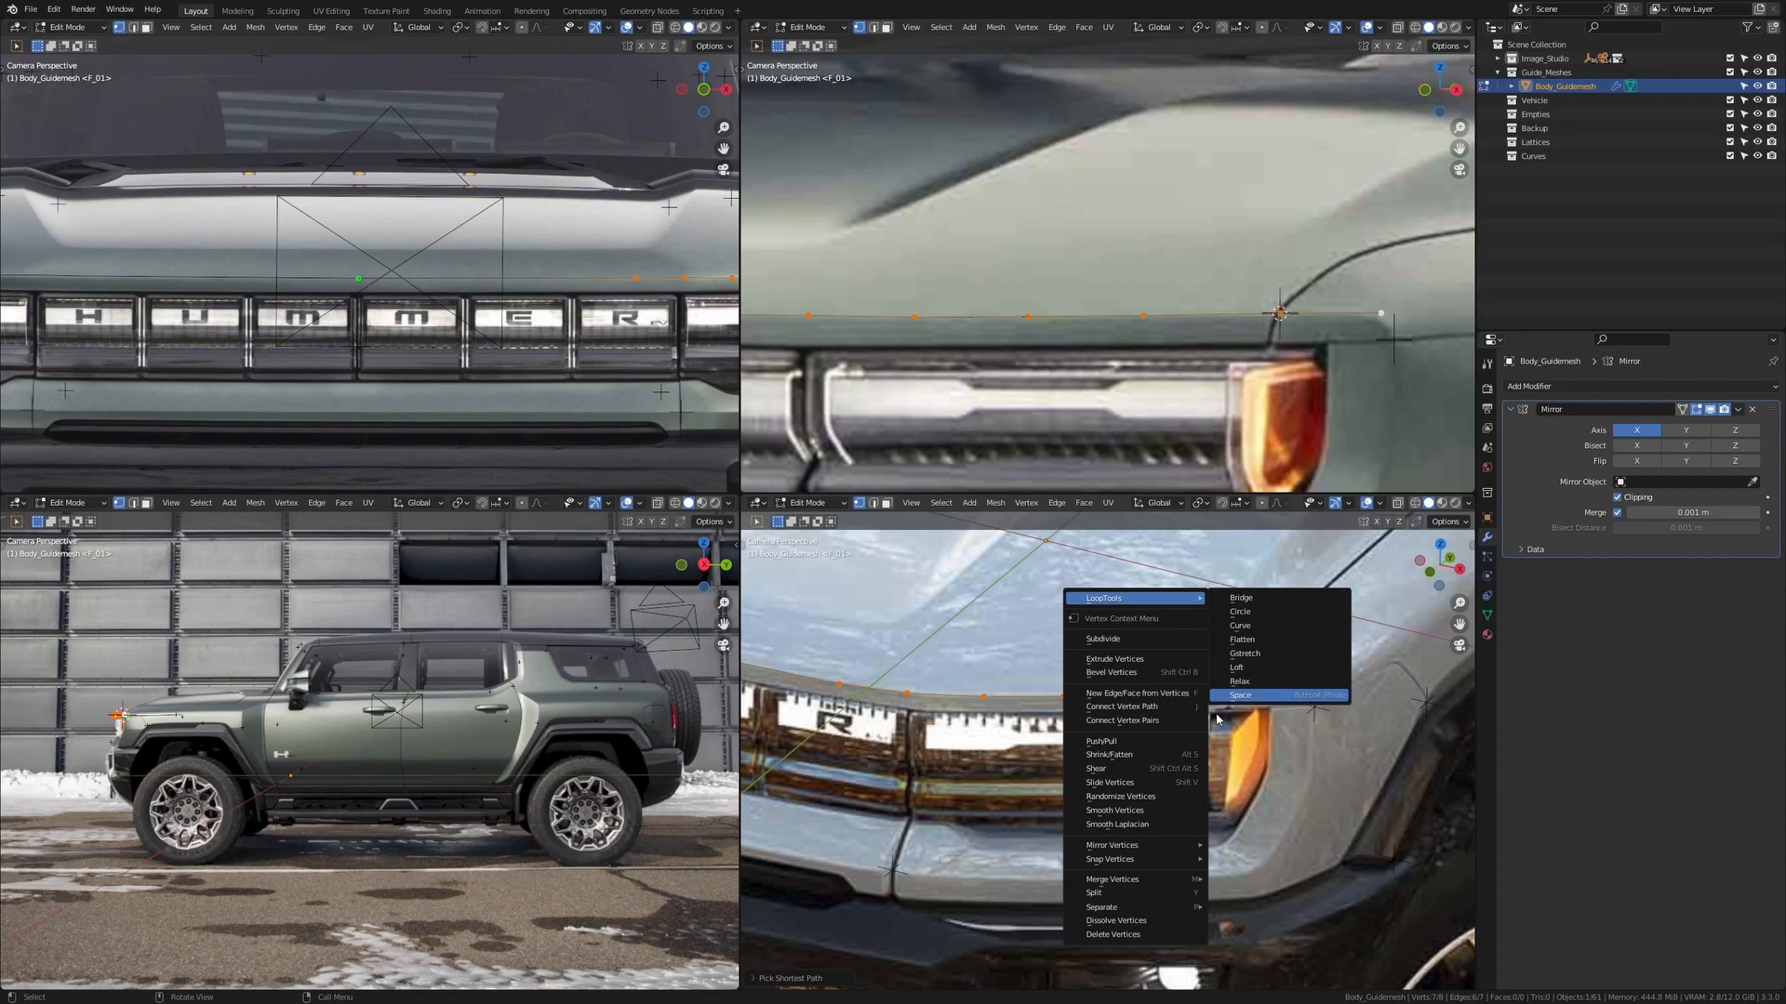
{"action": "left_click", "coordinate": [1299, 698]}
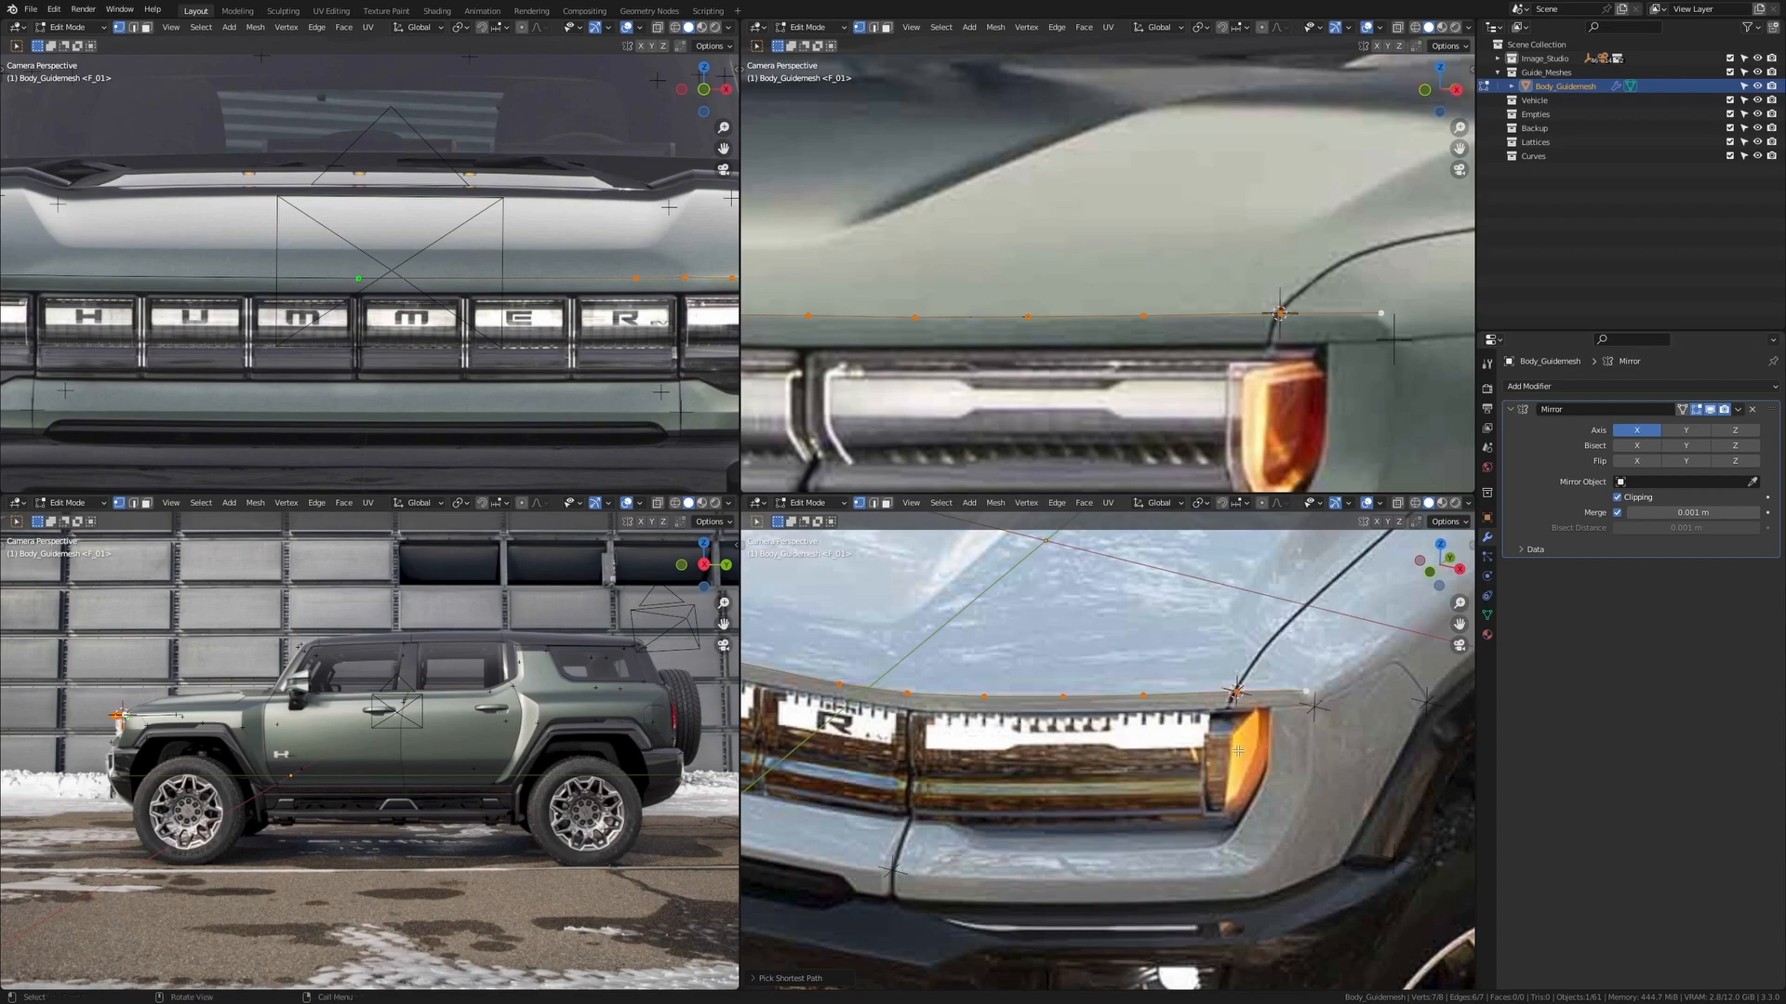
{"action": "key", "text": "Button4"}
Insert four evenly spaced vertices in the edge between the centreline vertex and the vertex above the letter R
{"action": "scroll", "coordinate": [818, 675], "scroll_direction": "down", "scroll_amount": 3}
{"action": "middle_click_drag", "start_coordinate": [809, 669], "coordinate": [1080, 698], "text": "shift"}
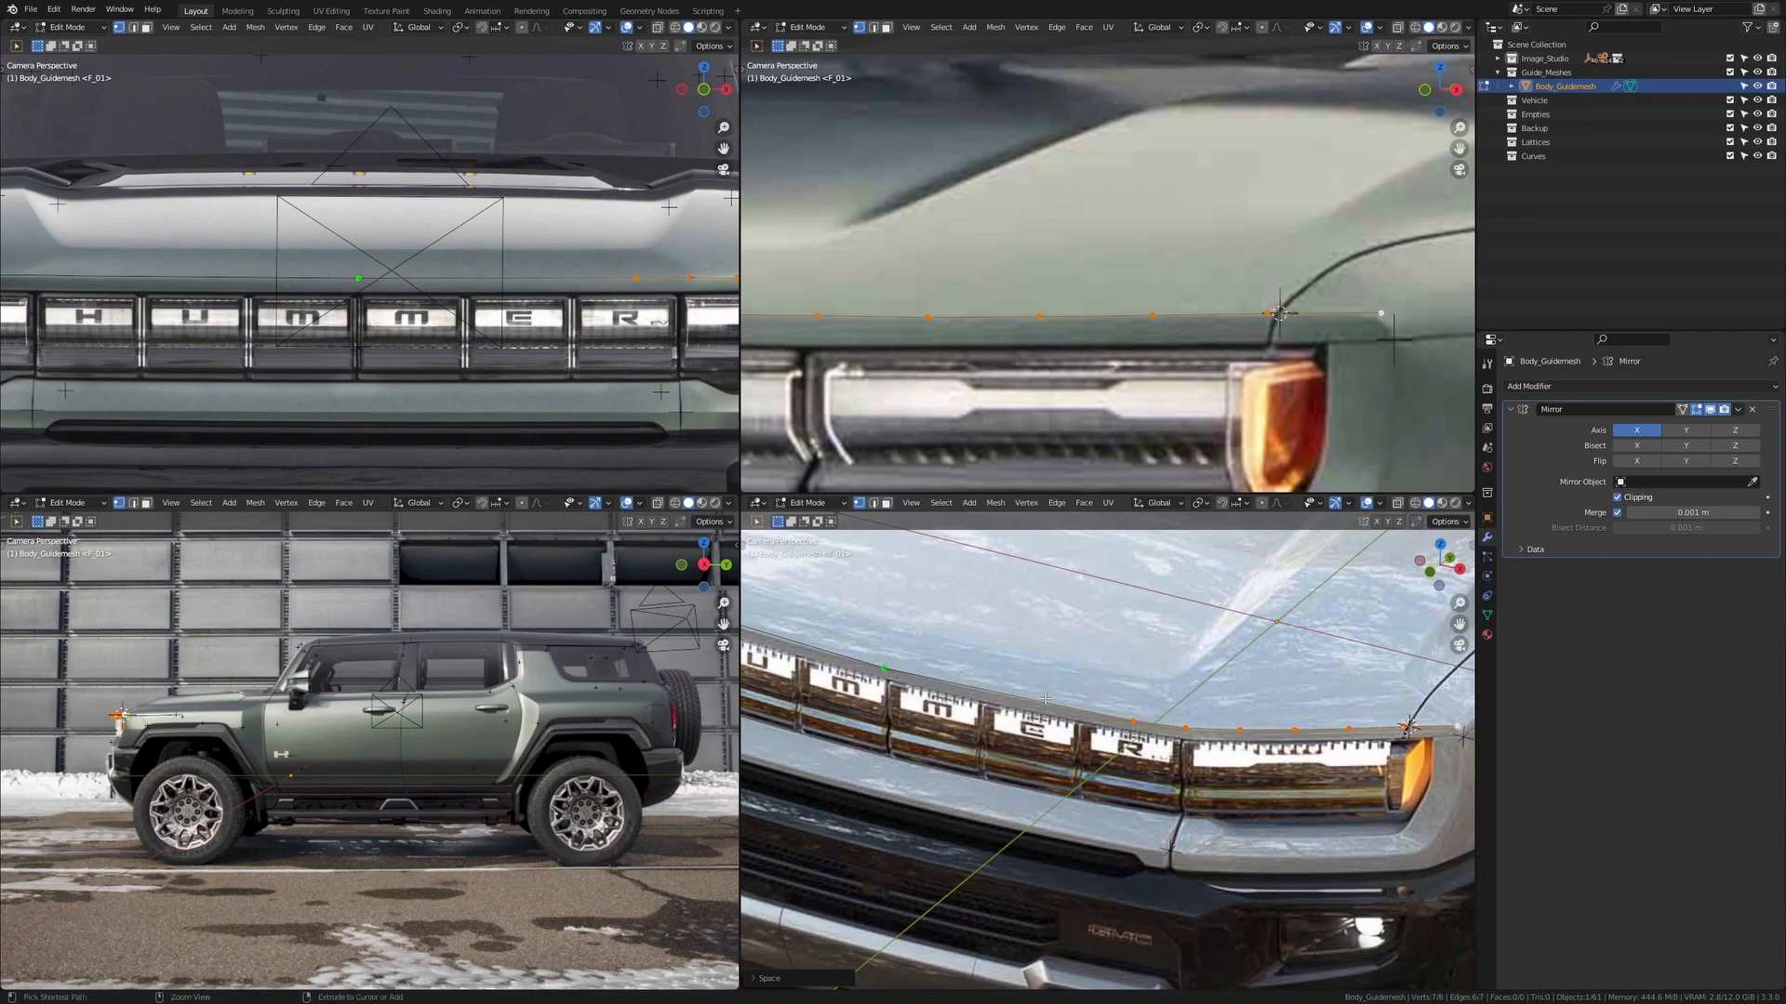
{"action": "left_click", "coordinate": [1028, 761]}
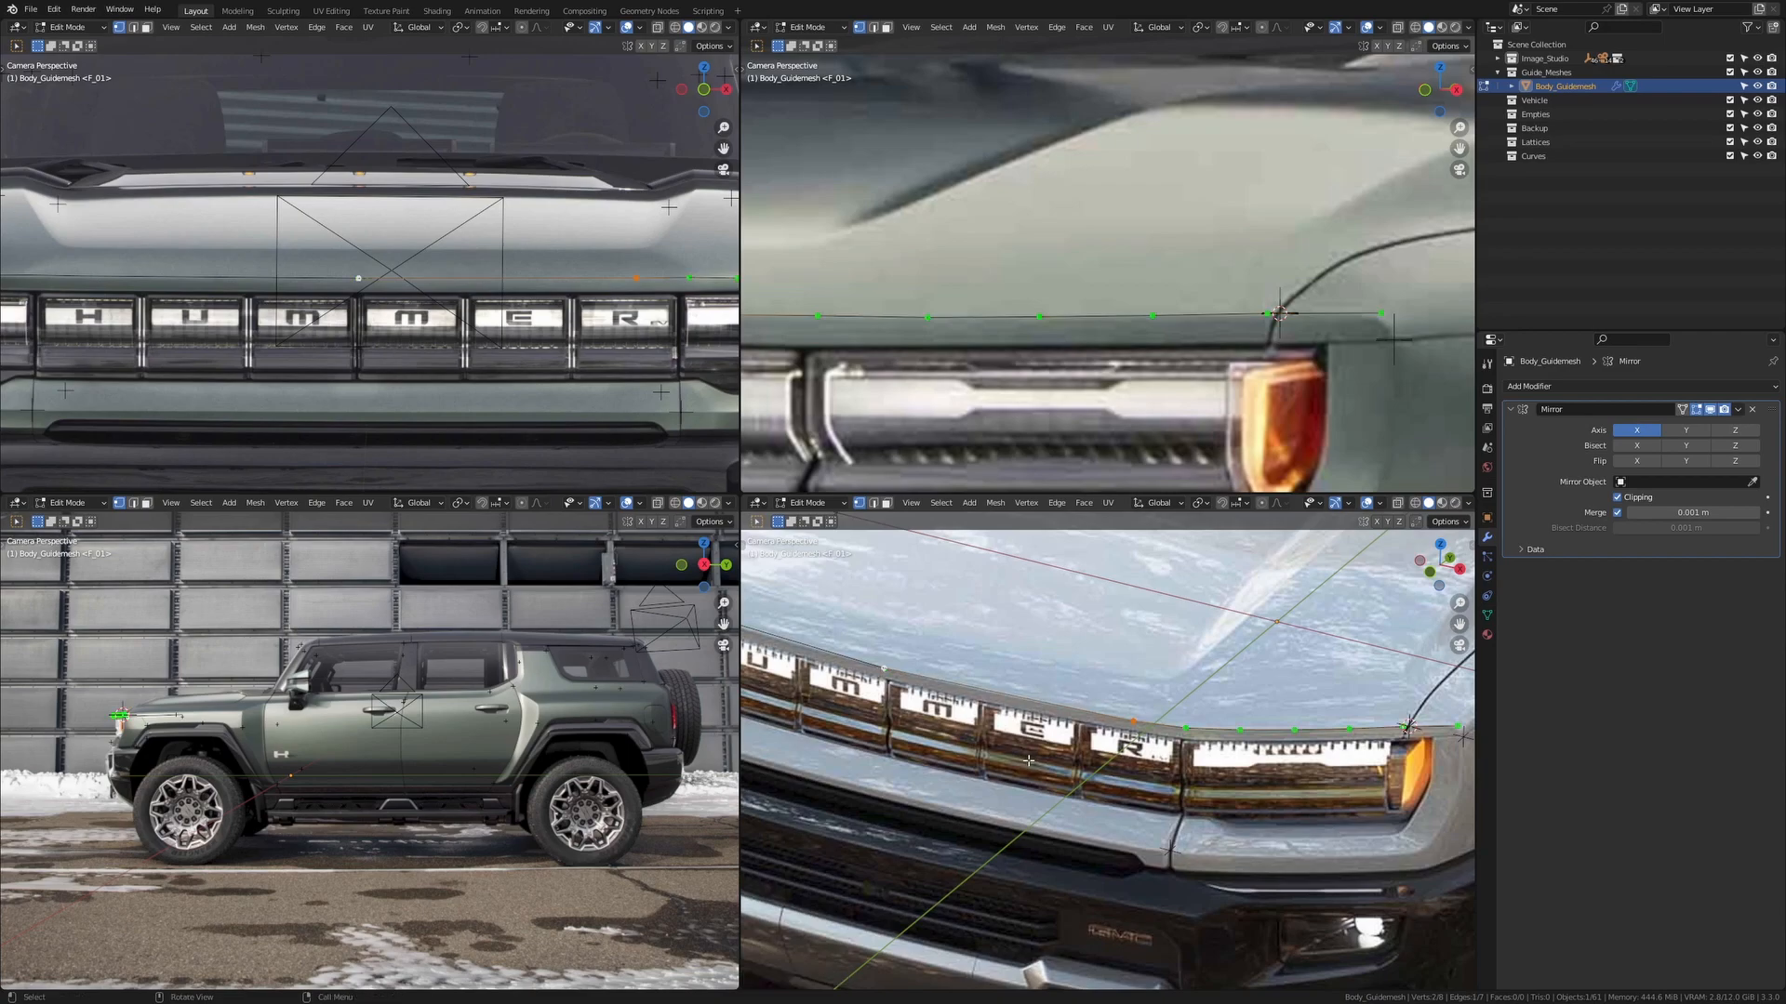
{"action": "key", "text": "ctrl+r"}
{"action": "left_click", "coordinate": [1024, 725]}
{"action": "right_click", "coordinate": [1024, 725]}
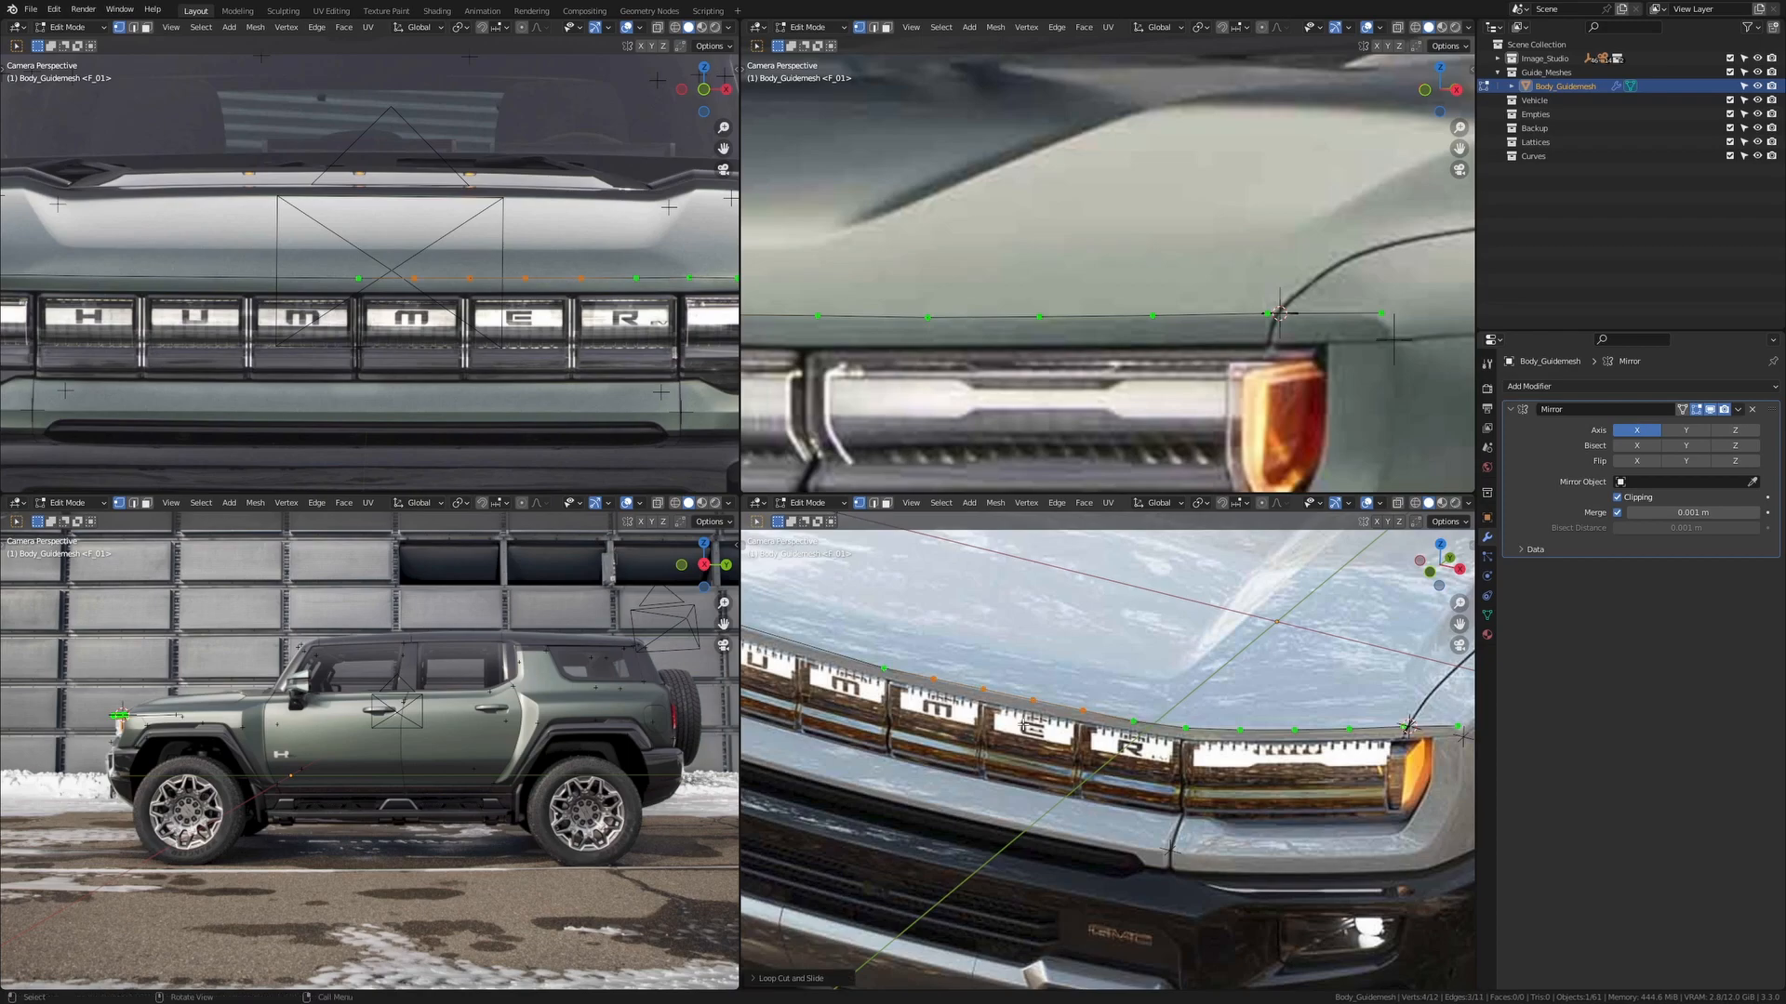
Move the newly inserted vertices above the grille letters along global Y onto the white Hummer's hood edge
{"action": "scroll", "coordinate": [979, 678], "scroll_direction": "up", "scroll_amount": 3}
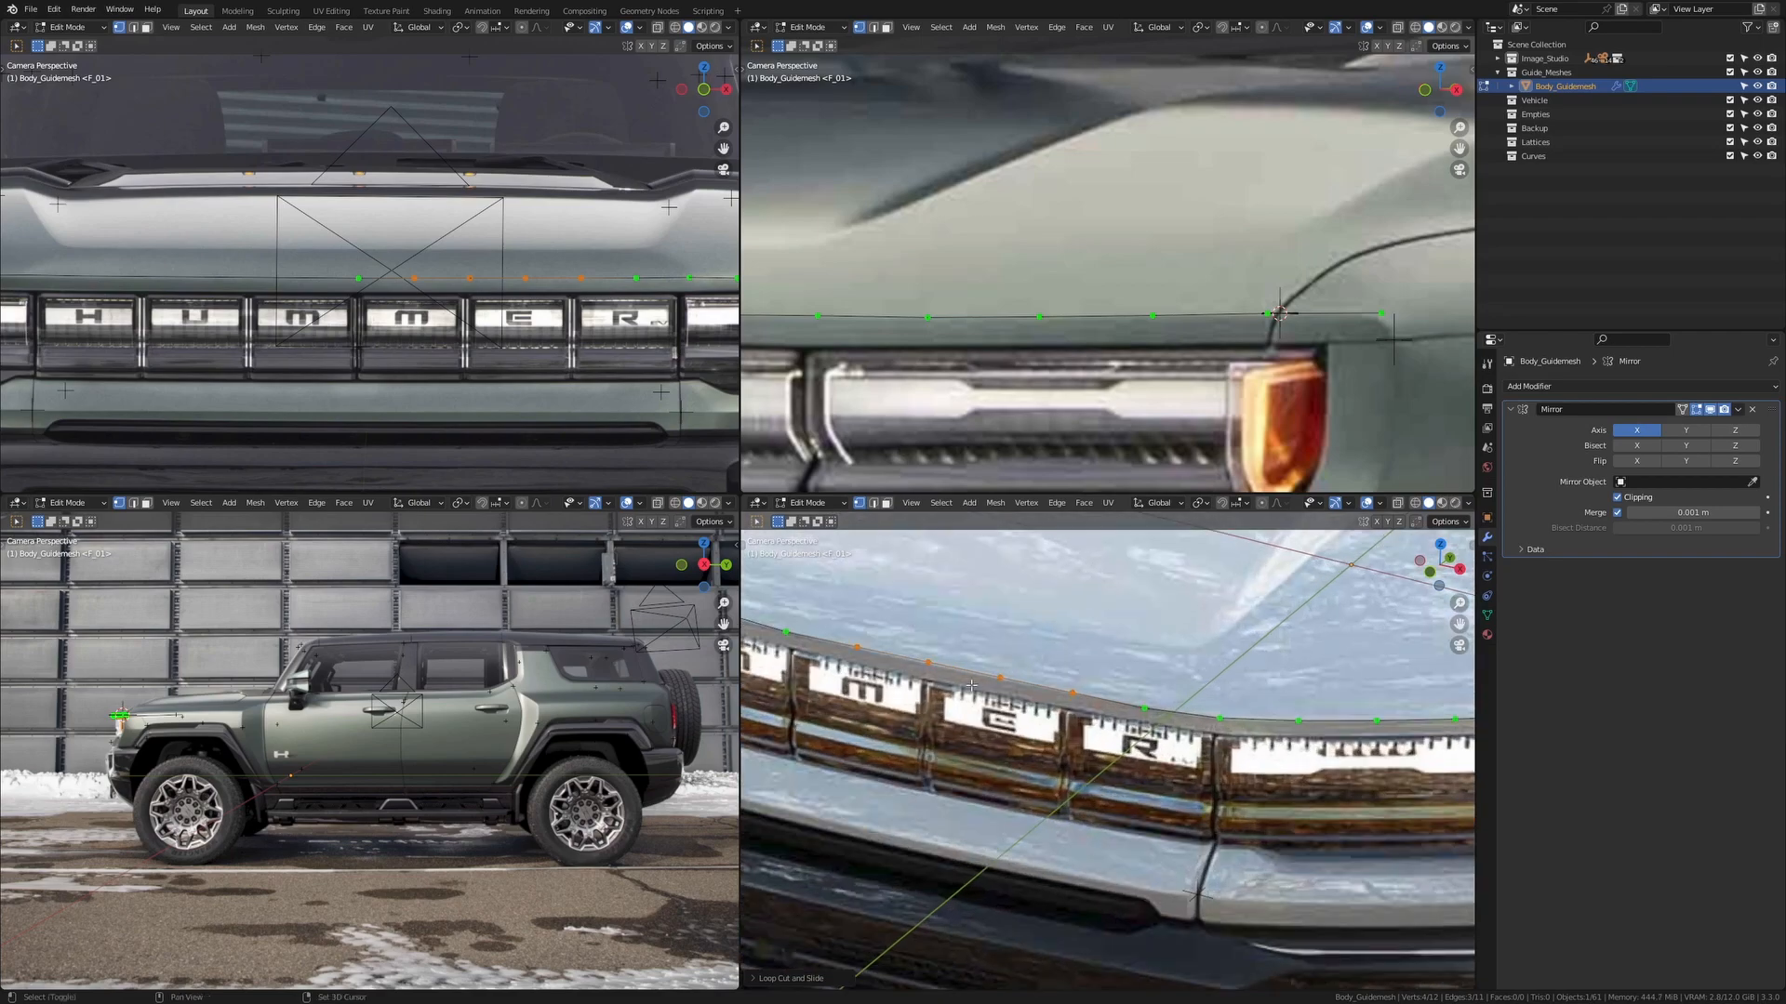
{"action": "scroll", "coordinate": [1108, 332], "scroll_direction": "down", "scroll_amount": 4}
{"action": "scroll", "coordinate": [1109, 332], "scroll_direction": "up", "scroll_amount": 1}
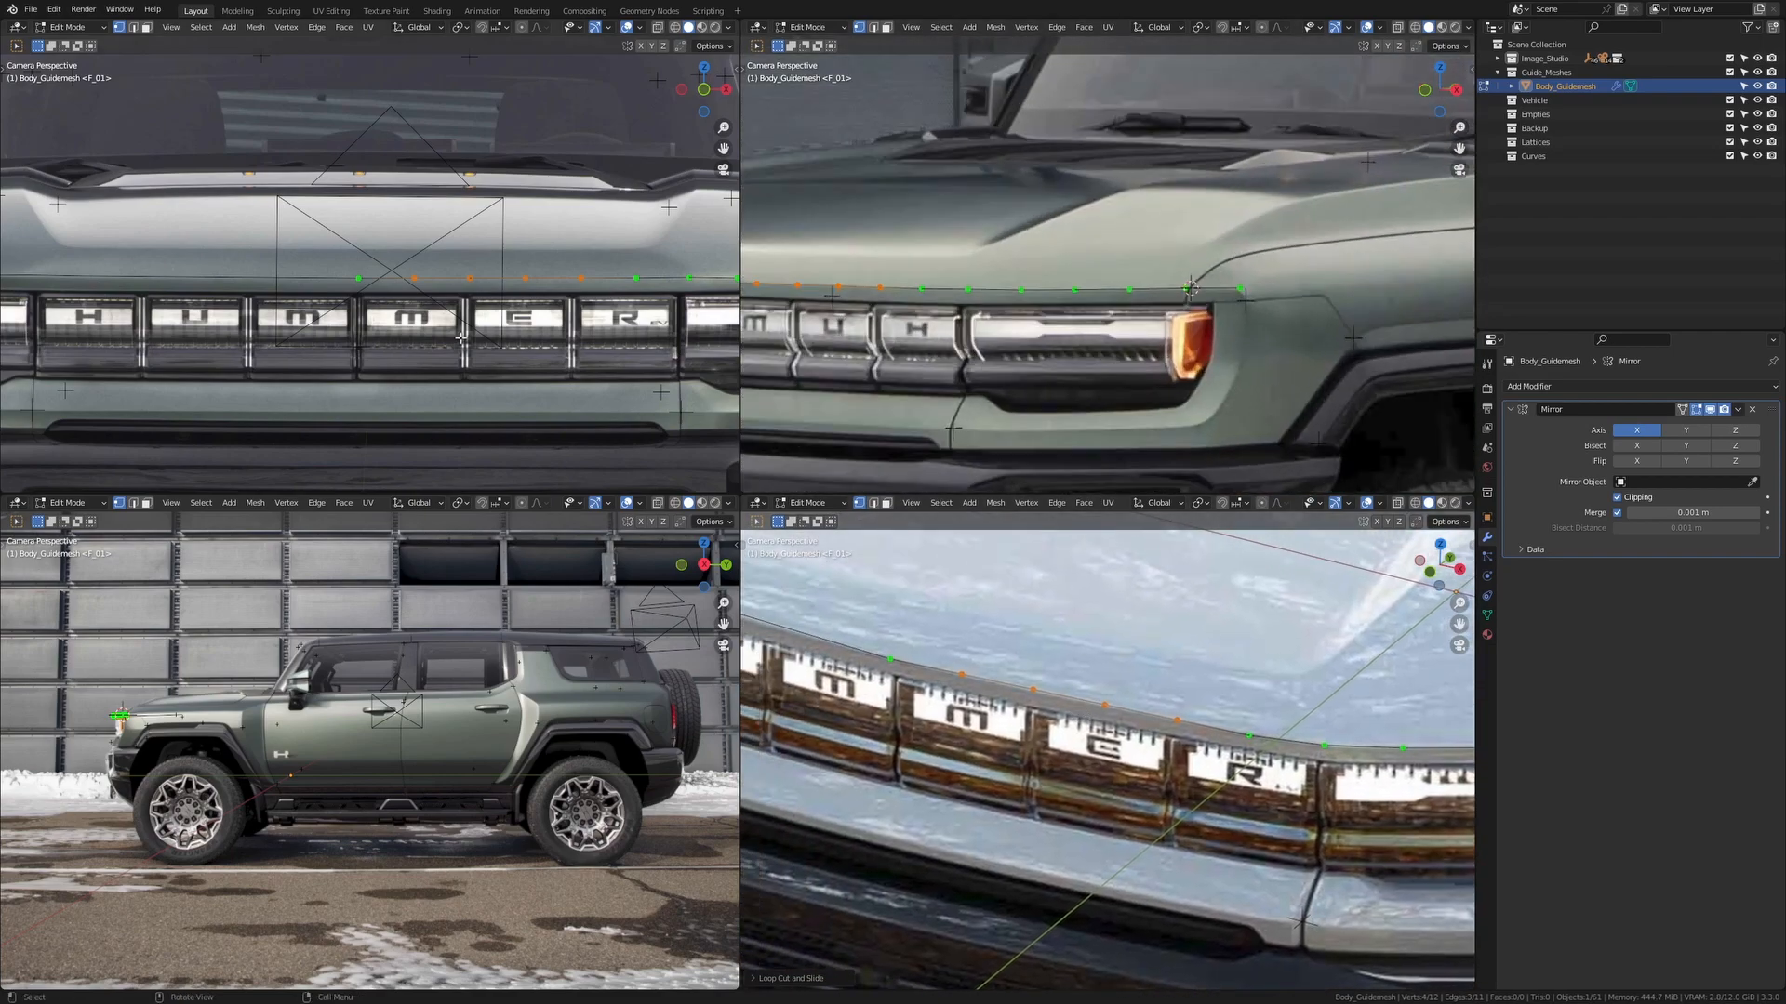
{"action": "scroll", "coordinate": [1063, 725], "scroll_direction": "up", "scroll_amount": 4}
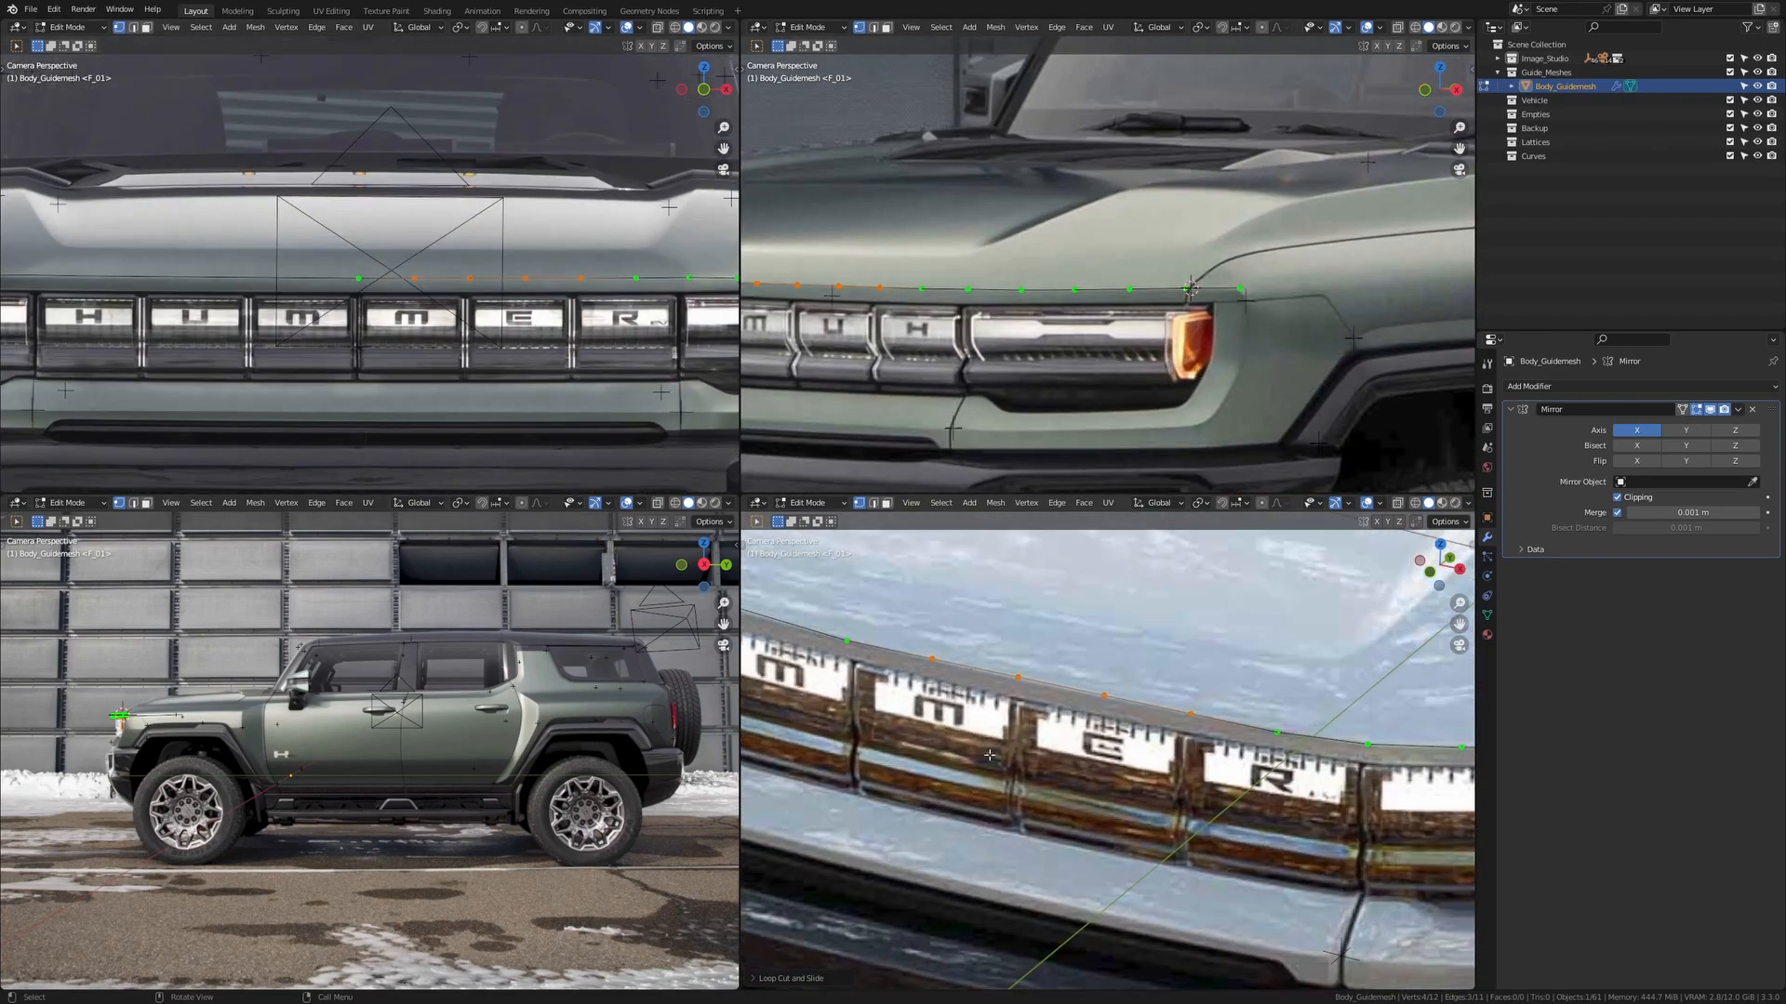
{"action": "left_click", "coordinate": [1063, 725]}
{"action": "key", "text": "g"}
{"action": "key", "text": "y"}
{"action": "left_click", "coordinate": [1061, 731]}
{"action": "left_click", "coordinate": [1187, 749]}
{"action": "key", "text": "g"}
{"action": "key", "text": "y"}
{"action": "middle_click_drag", "start_coordinate": [1311, 777], "coordinate": [980, 682], "text": "shift"}
{"action": "left_click", "coordinate": [980, 680]}
{"action": "left_click", "coordinate": [1109, 701]}
Examine the mirrored hood-edge line in Object Mode against the reference photos and in the front orthographic view
{"action": "scroll", "coordinate": [1260, 347], "scroll_direction": "up", "scroll_amount": 5}
{"action": "middle_click_drag", "start_coordinate": [910, 299], "coordinate": [1017, 351], "text": "shift"}
{"action": "scroll", "coordinate": [1260, 348], "scroll_direction": "down", "scroll_amount": 3}
{"action": "key", "text": "Tab"}
{"action": "key", "text": "Tab"}
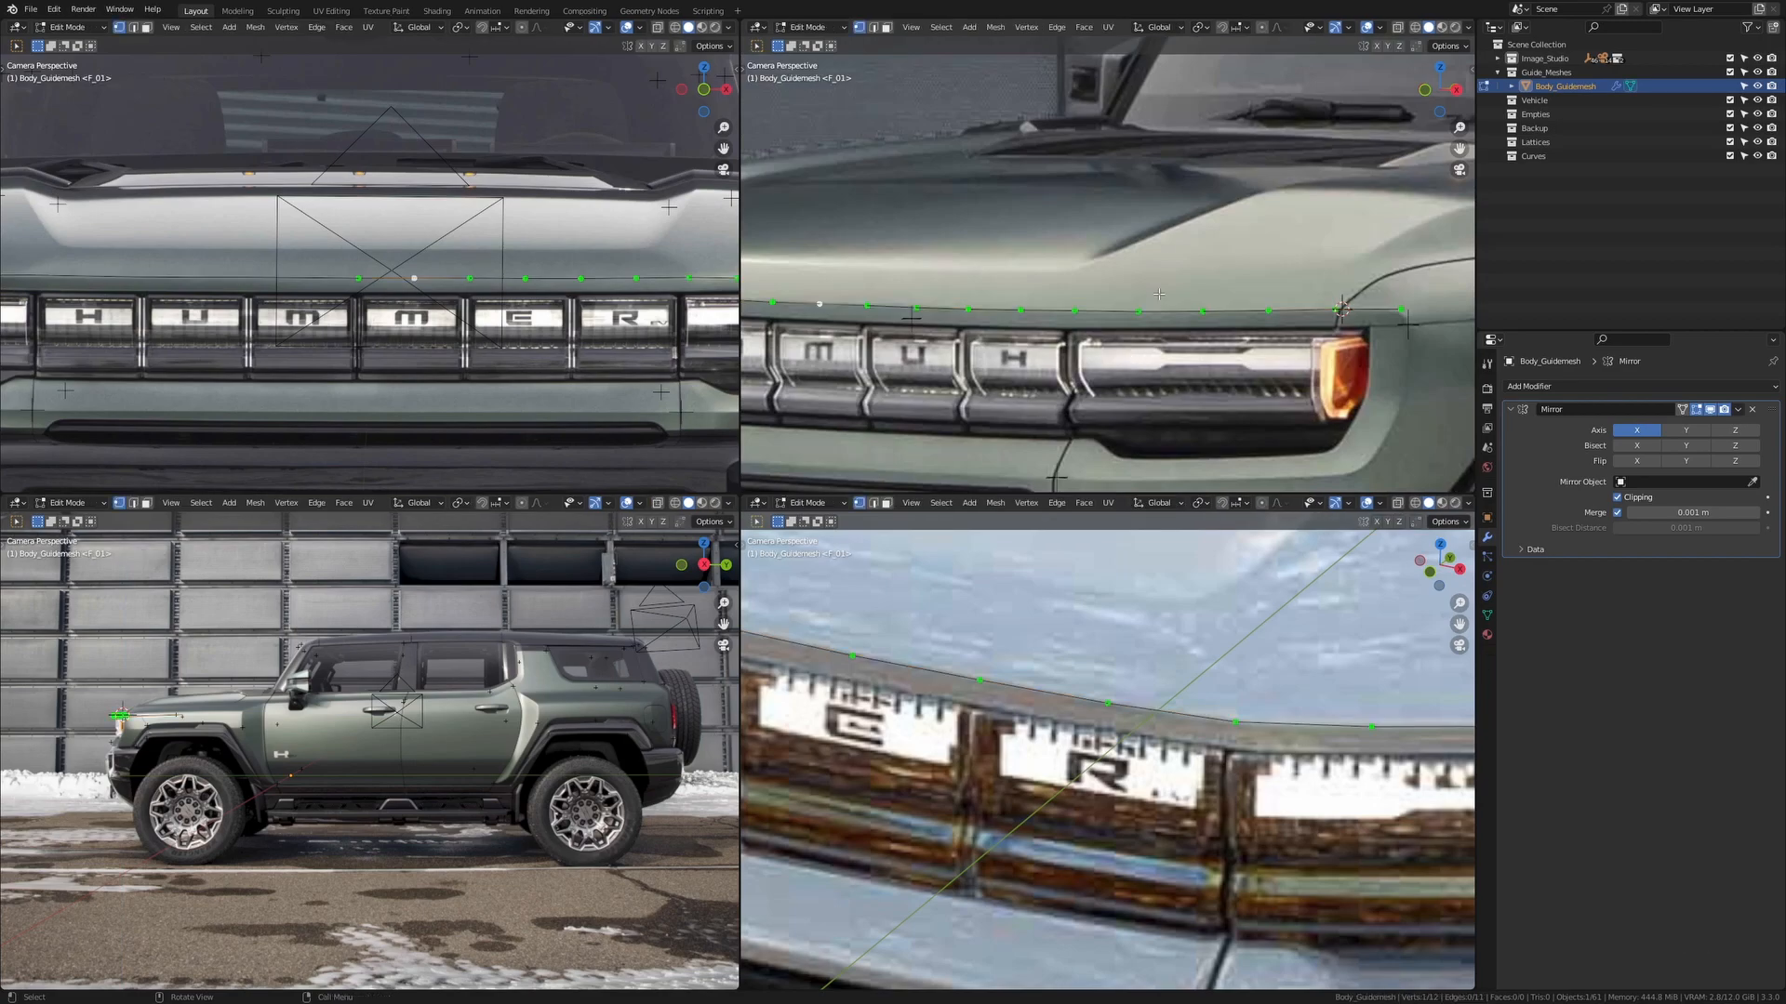
{"action": "scroll", "coordinate": [1158, 294], "scroll_direction": "down", "scroll_amount": 2}
{"action": "key", "text": "Tab"}
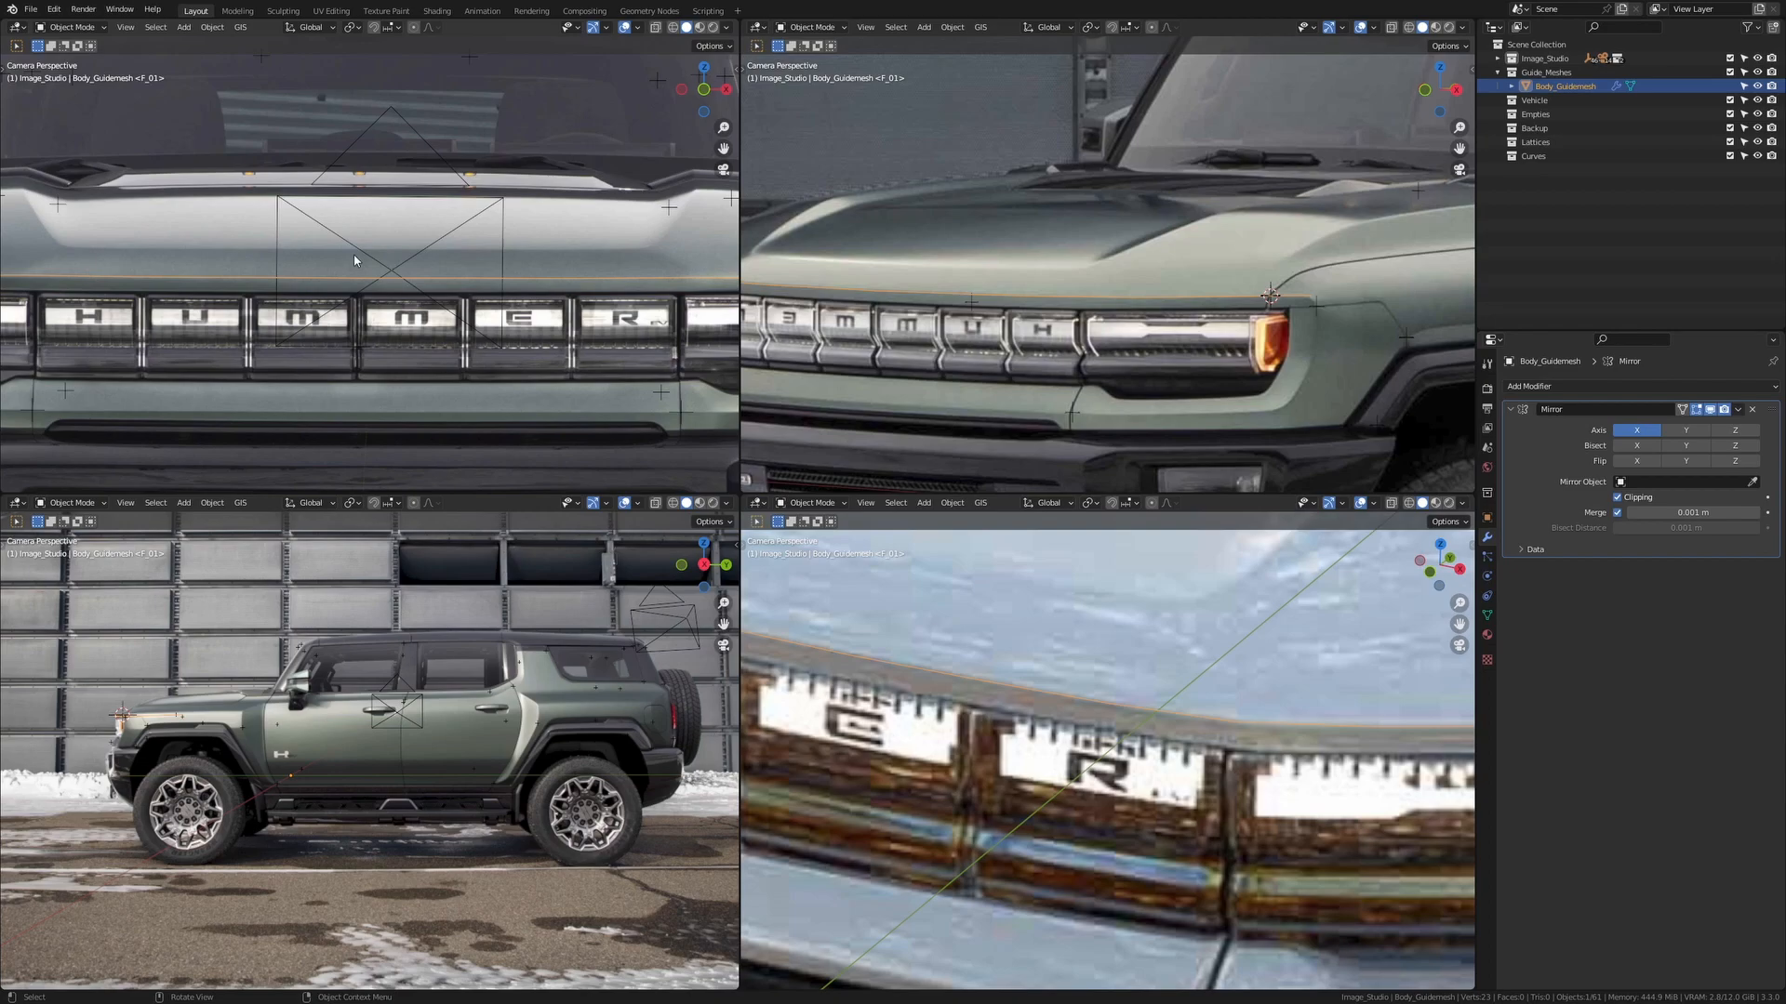
{"action": "middle_click_drag", "start_coordinate": [354, 261], "coordinate": [480, 242]}
{"action": "scroll", "coordinate": [354, 288], "scroll_direction": "up", "scroll_amount": 4}
{"action": "key", "text": "Tab"}
{"action": "scroll", "coordinate": [354, 287], "scroll_direction": "up", "scroll_amount": 3}
{"action": "key", "text": "Tab"}
{"action": "key", "text": "KP_1"}
{"action": "scroll", "coordinate": [477, 237], "scroll_direction": "up", "scroll_amount": 7}
{"action": "middle_click_drag", "start_coordinate": [348, 289], "coordinate": [487, 291], "text": "shift"}
Try to lower the vertex above the seam between the letter R and the headlight about 0.006 m along global Z
{"action": "key", "text": "Tab"}
{"action": "scroll", "coordinate": [522, 287], "scroll_direction": "down", "scroll_amount": 4}
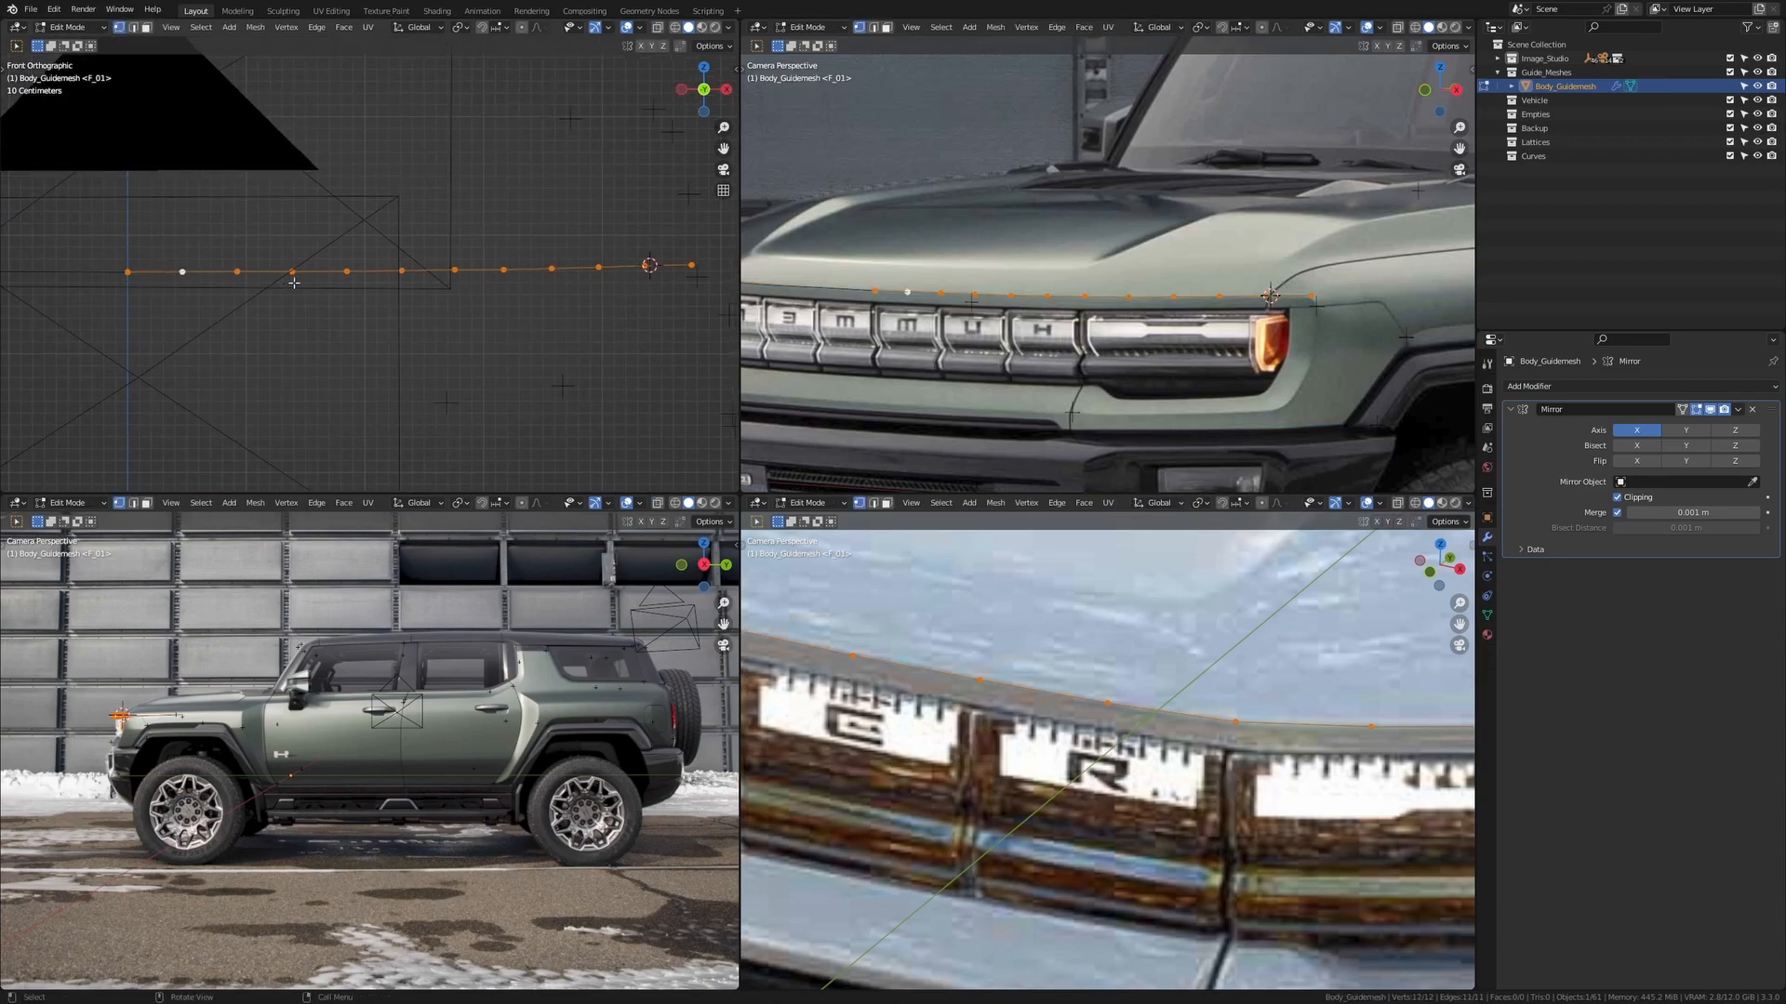
{"action": "scroll", "coordinate": [516, 259], "scroll_direction": "up", "scroll_amount": 5}
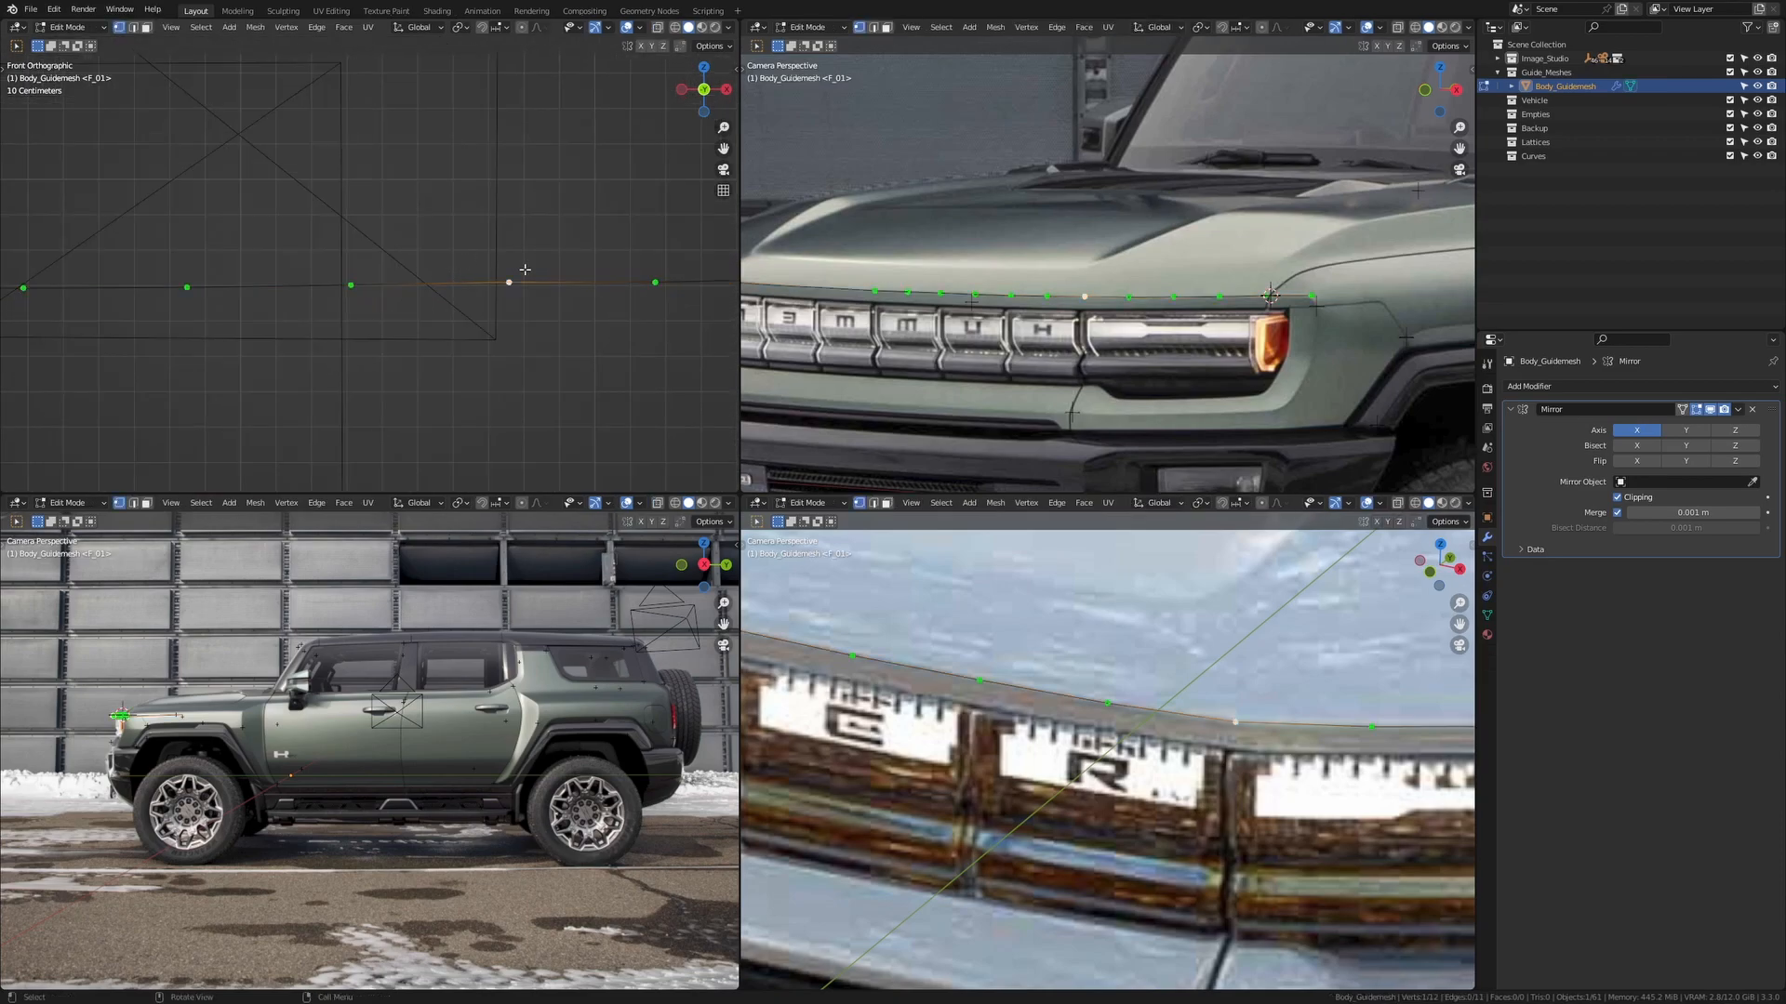
{"action": "left_click", "coordinate": [525, 269]}
{"action": "key", "text": "g"}
{"action": "key", "text": "z"}
{"action": "key", "text": "Escape"}
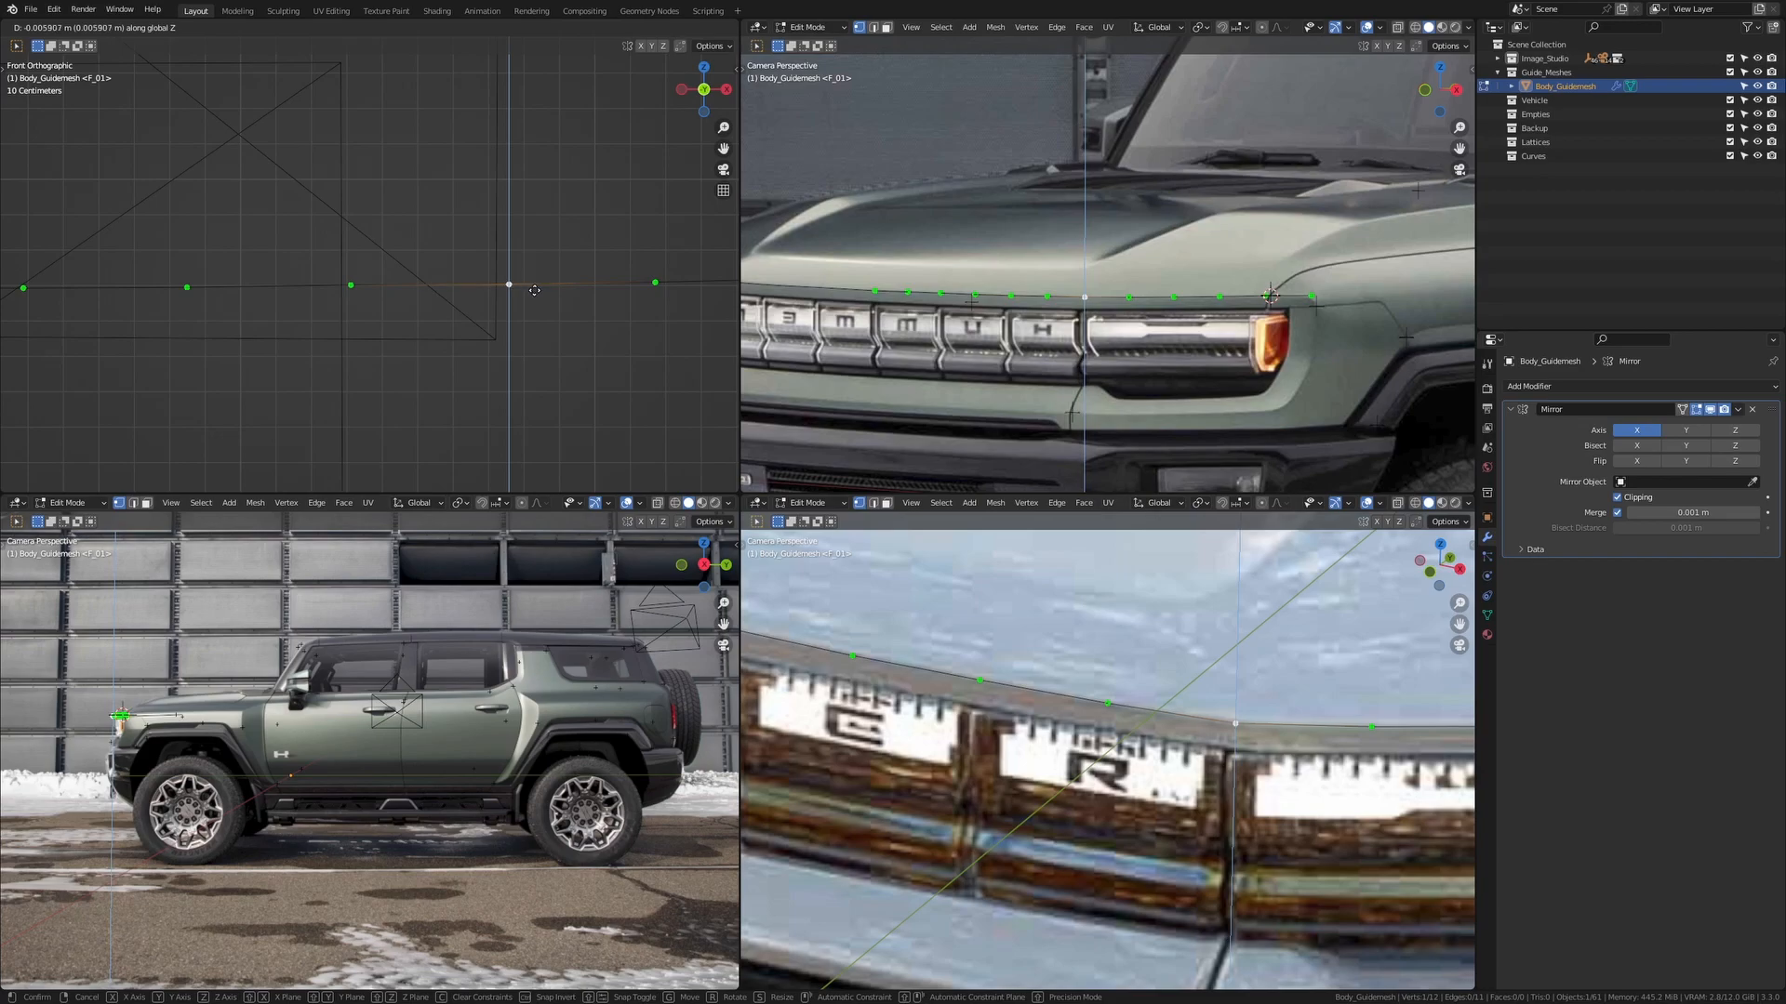
In the right orthographic view, raise the hood-edge vertex above the seam between the letters E and R along global Z
{"action": "scroll", "coordinate": [177, 289], "scroll_direction": "down", "scroll_amount": 4}
{"action": "key", "text": "a"}
{"action": "middle_click_drag", "start_coordinate": [531, 261], "coordinate": [402, 294]}
{"action": "key", "text": "KP_3"}
{"action": "scroll", "coordinate": [407, 292], "scroll_direction": "up", "scroll_amount": 7}
{"action": "middle_click_drag", "start_coordinate": [245, 334], "coordinate": [535, 264], "text": "shift"}
{"action": "scroll", "coordinate": [486, 278], "scroll_direction": "up", "scroll_amount": 3}
{"action": "middle_click_drag", "start_coordinate": [321, 283], "coordinate": [437, 340], "text": "shift"}
{"action": "scroll", "coordinate": [437, 340], "scroll_direction": "up", "scroll_amount": 3}
{"action": "left_click", "coordinate": [455, 344]}
{"action": "key", "text": "g"}
{"action": "key", "text": "z"}
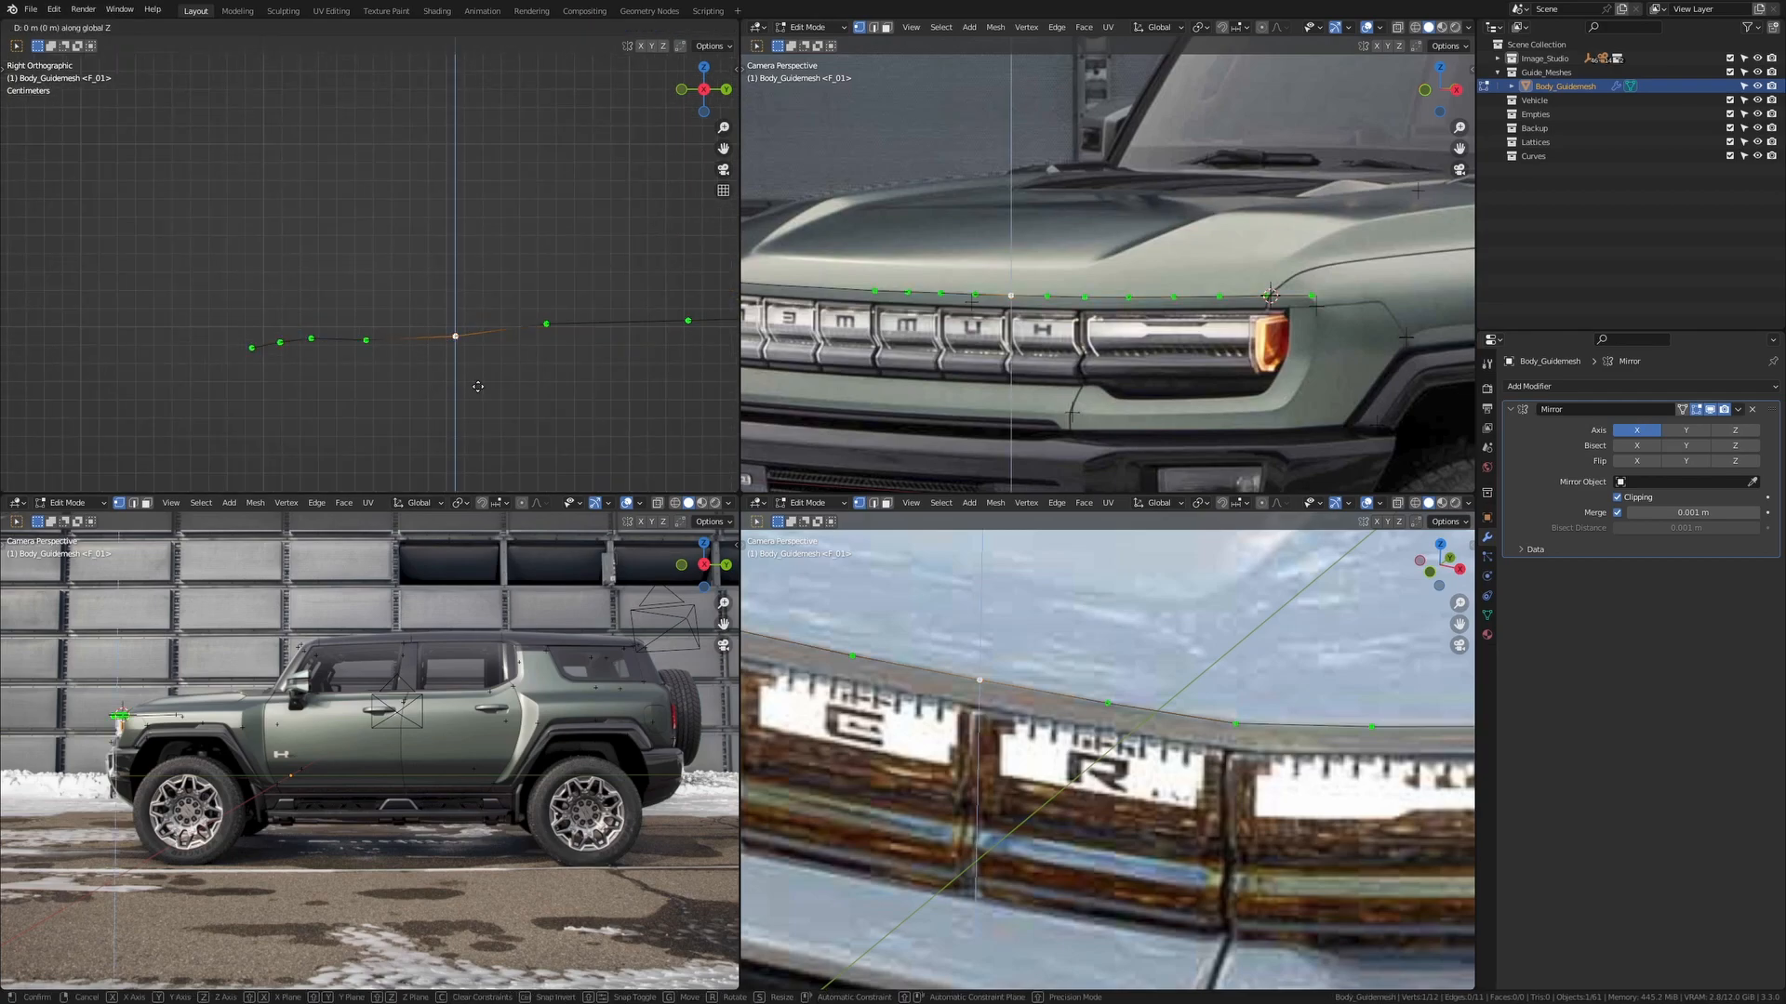
{"action": "left_click", "coordinate": [486, 339]}
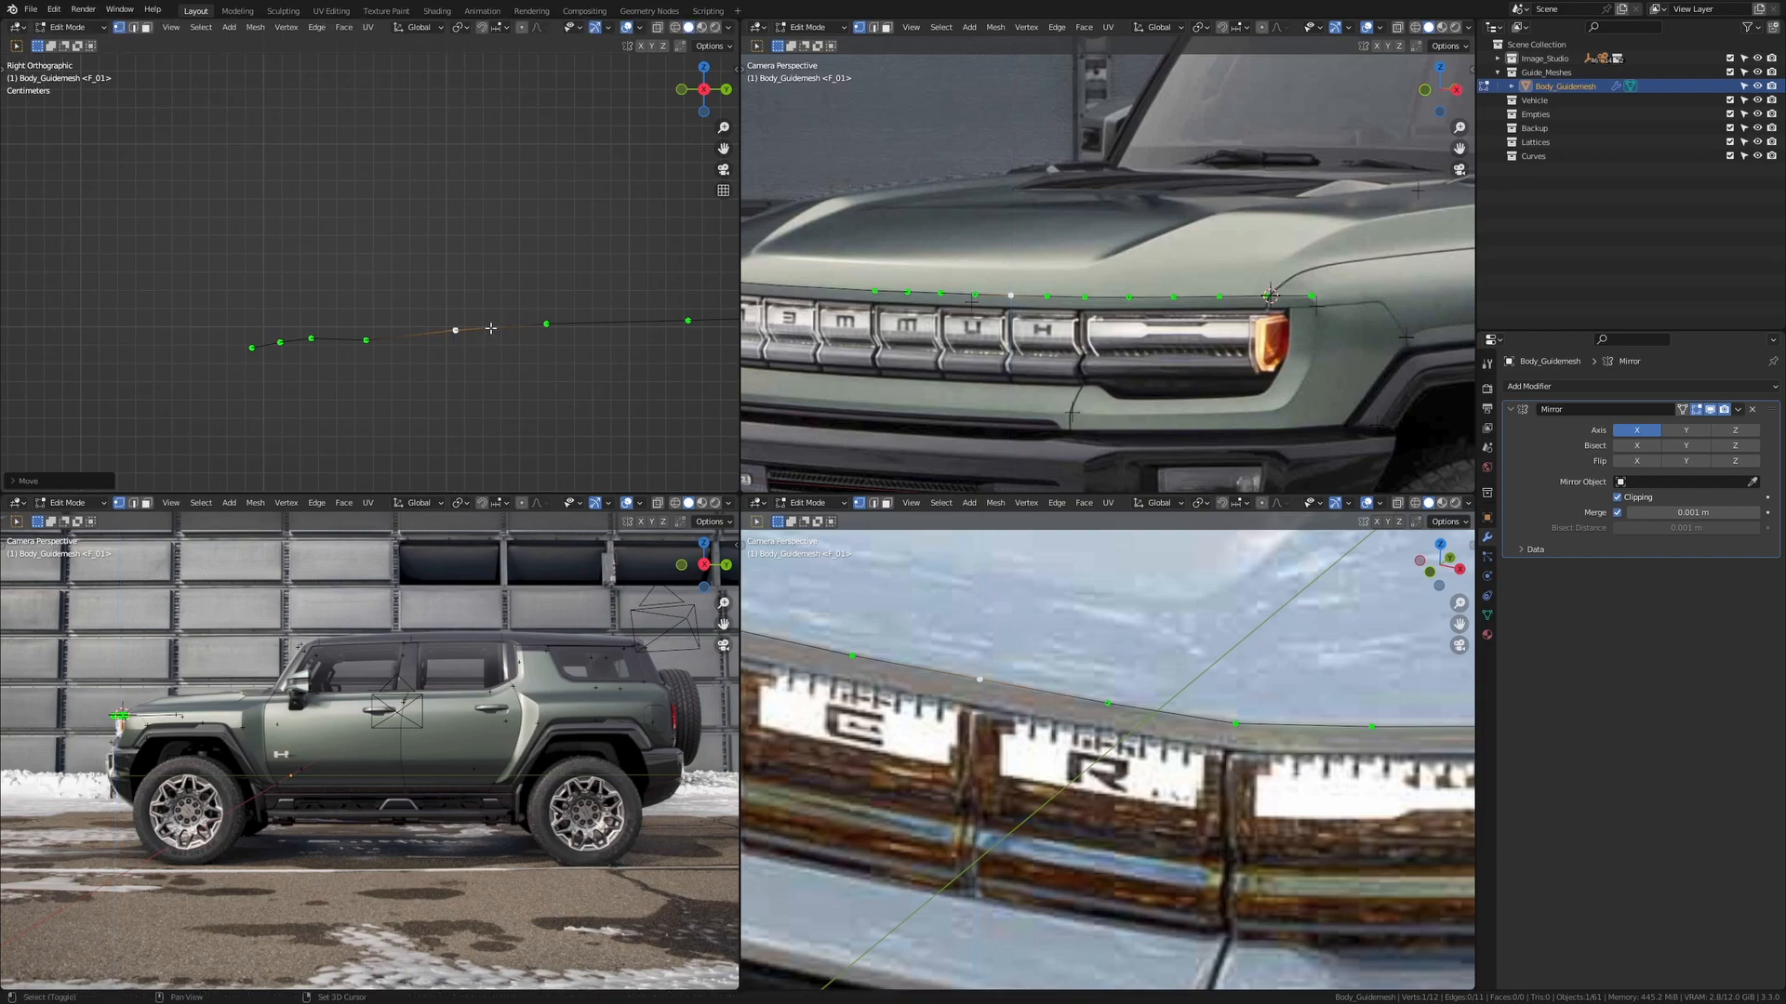
Raise the vertex above the grille letter E toward its neighbours' line in the side view, mainly along global Z
{"action": "left_click", "coordinate": [368, 342]}
{"action": "key", "text": "g"}
{"action": "key", "text": "z"}
{"action": "left_click", "coordinate": [403, 301]}
{"action": "left_click", "coordinate": [448, 346]}
{"action": "key", "text": "g"}
{"action": "key", "text": "z"}
{"action": "left_click", "coordinate": [450, 338]}
{"action": "left_click", "coordinate": [376, 338]}
{"action": "key", "text": "g"}
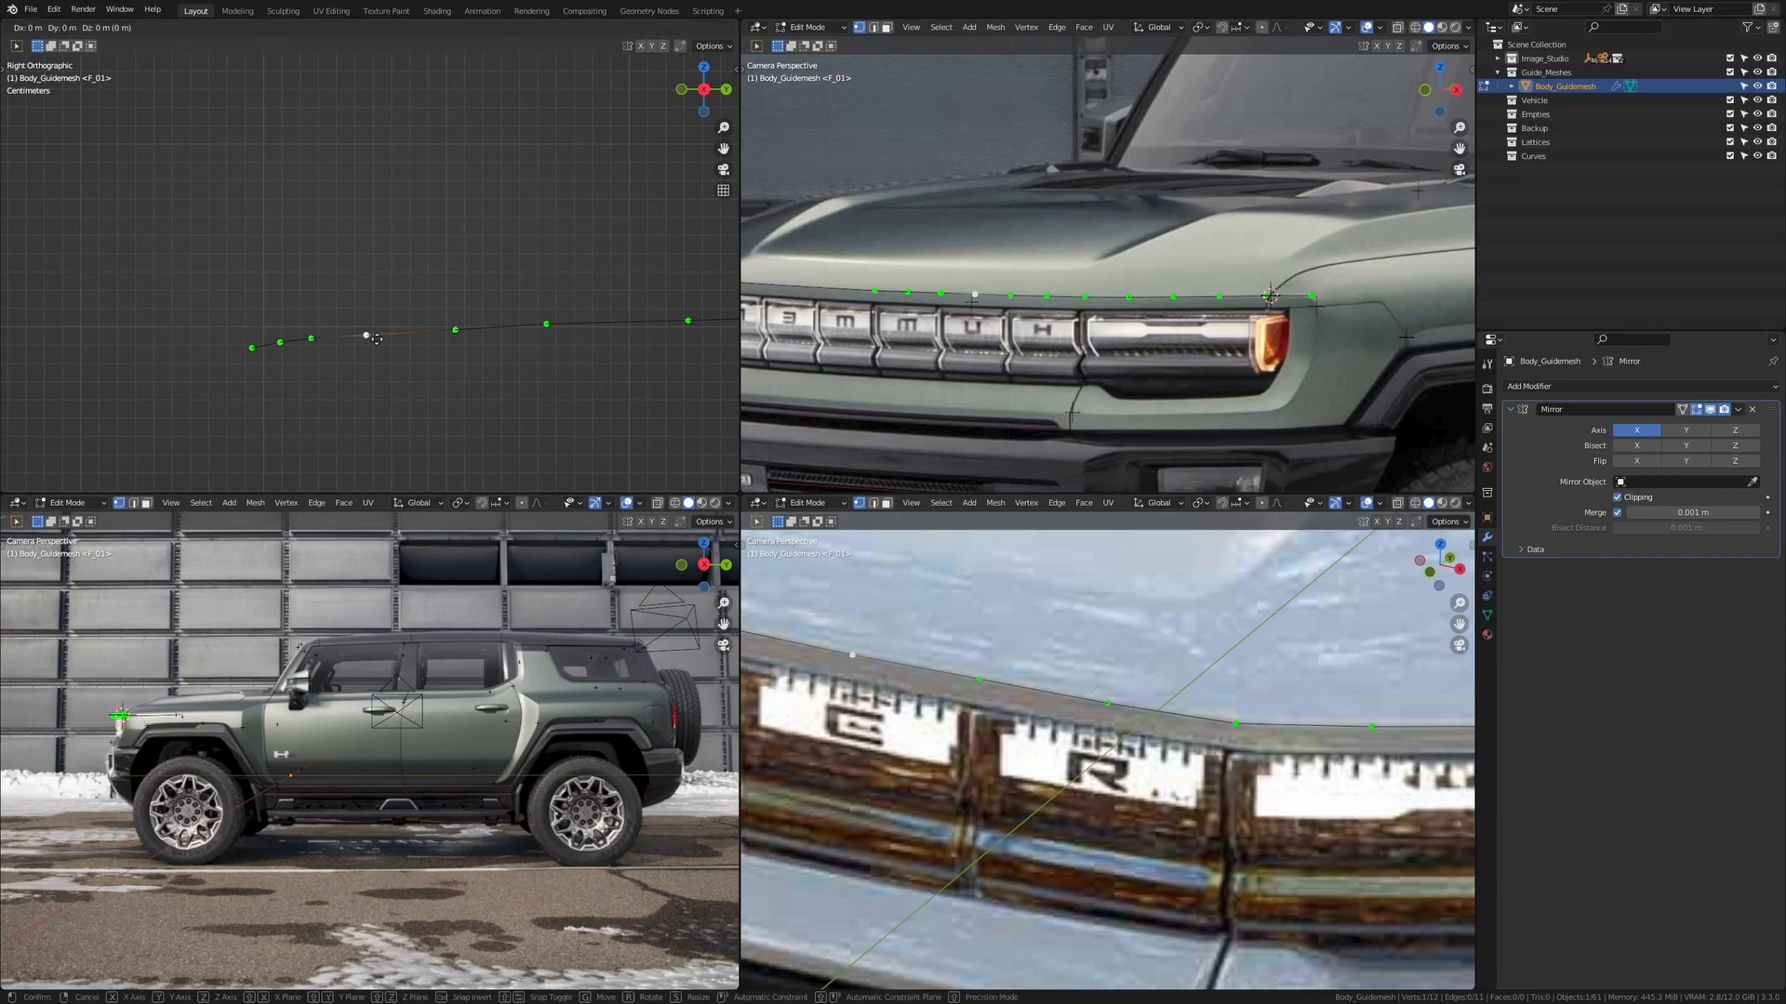
{"action": "left_click", "coordinate": [377, 337]}
Fine-tune the heights of the vertices above the E–R seam and the letter E into a smooth side-view curve
{"action": "left_click", "coordinate": [465, 337]}
{"action": "key", "text": "g"}
{"action": "key", "text": "z"}
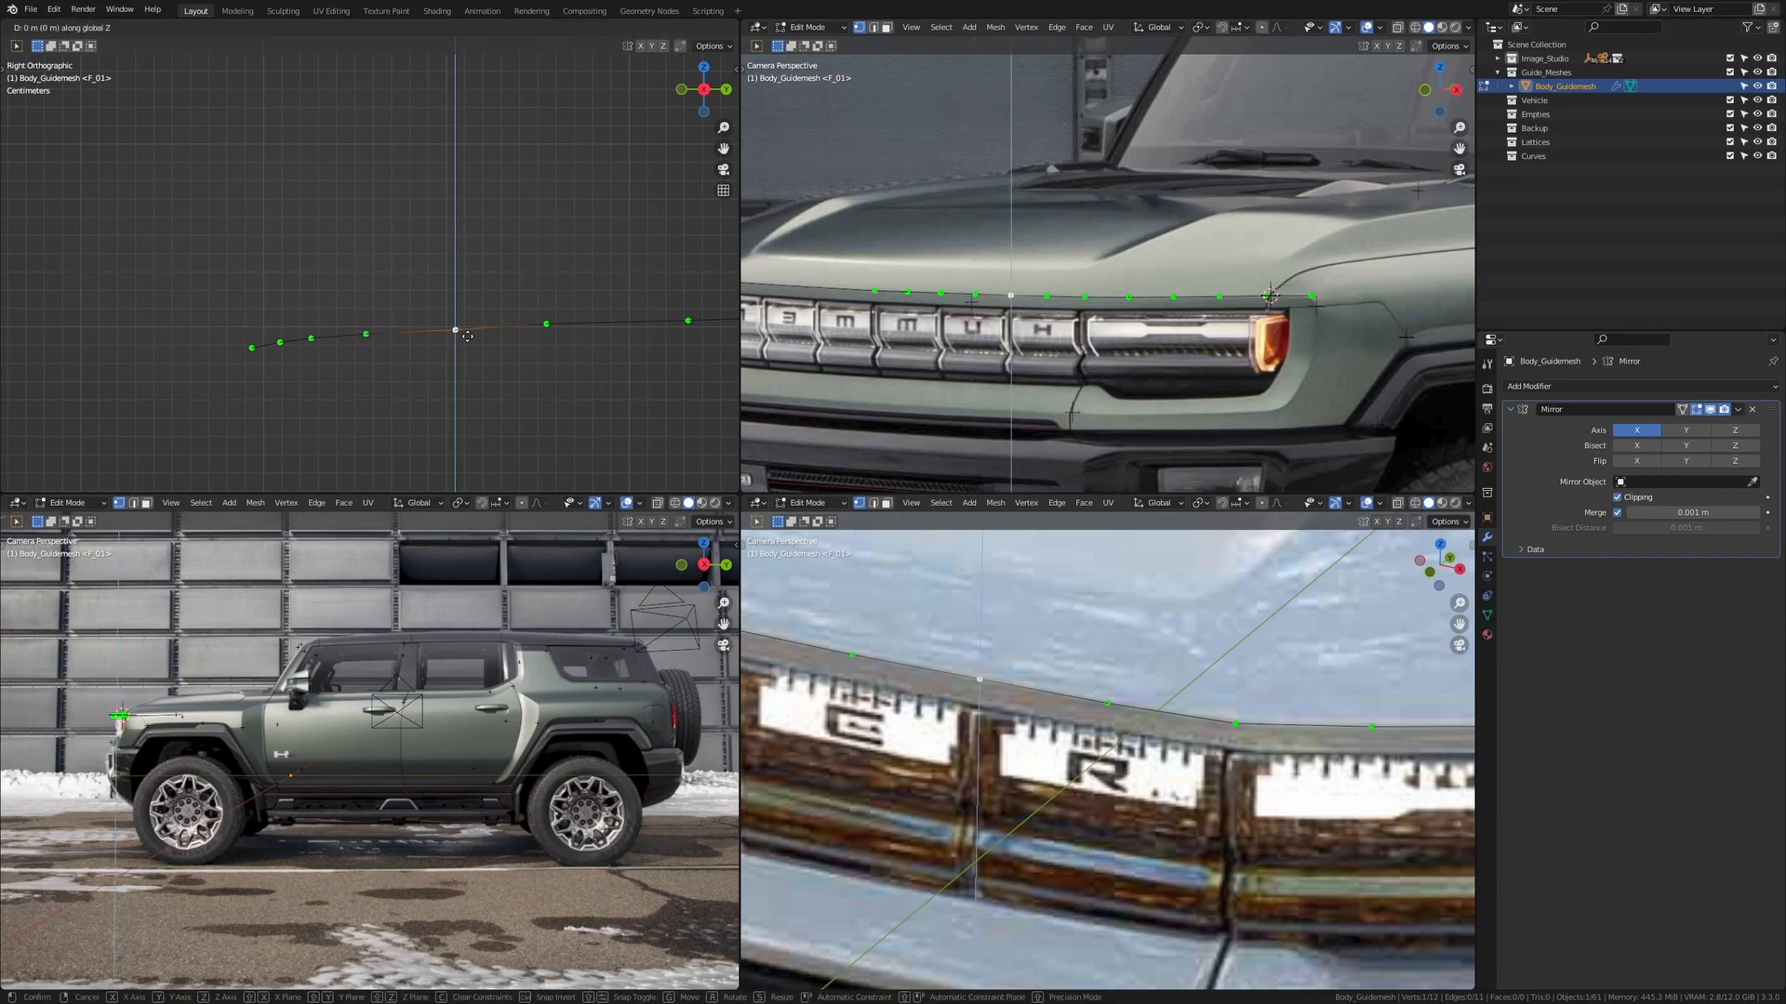
{"action": "left_click", "coordinate": [468, 333]}
{"action": "scroll", "coordinate": [1101, 315], "scroll_direction": "up", "scroll_amount": 4}
{"action": "middle_click_drag", "start_coordinate": [1102, 315], "coordinate": [1103, 314], "text": "shift"}
{"action": "scroll", "coordinate": [546, 314], "scroll_direction": "down", "scroll_amount": 1}
{"action": "middle_click_drag", "start_coordinate": [546, 315], "coordinate": [354, 312], "text": "shift"}
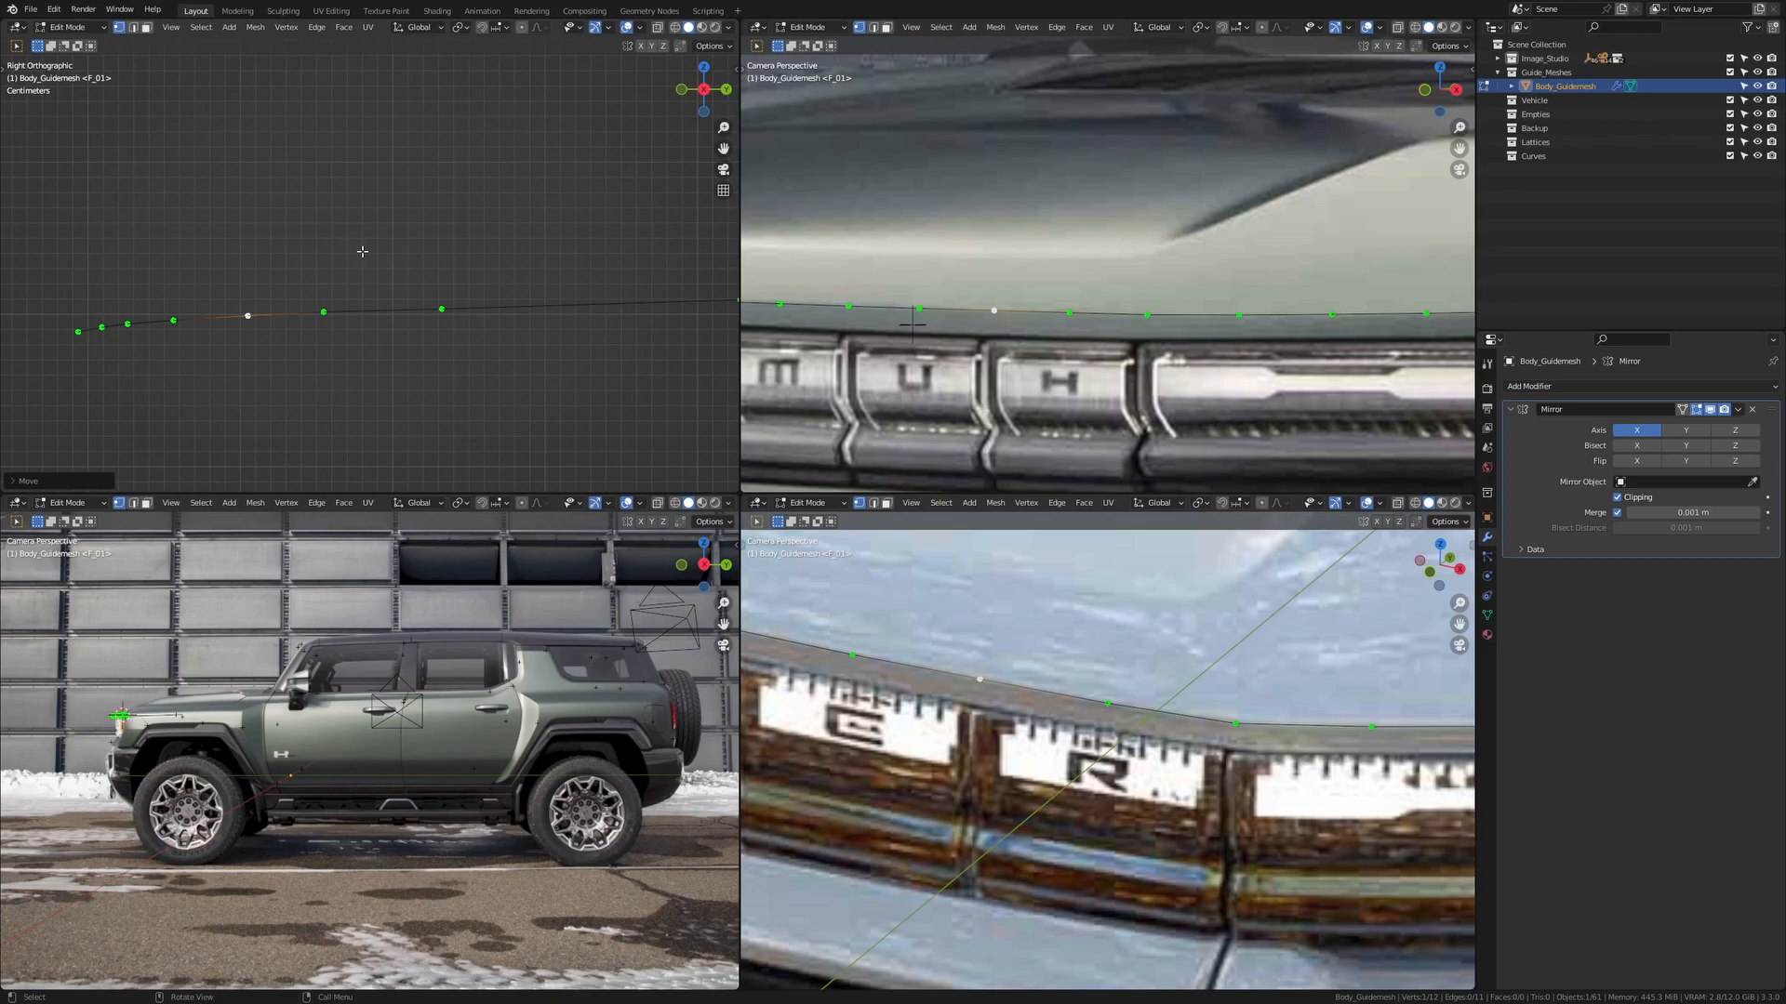
{"action": "scroll", "coordinate": [282, 342], "scroll_direction": "up", "scroll_amount": 2}
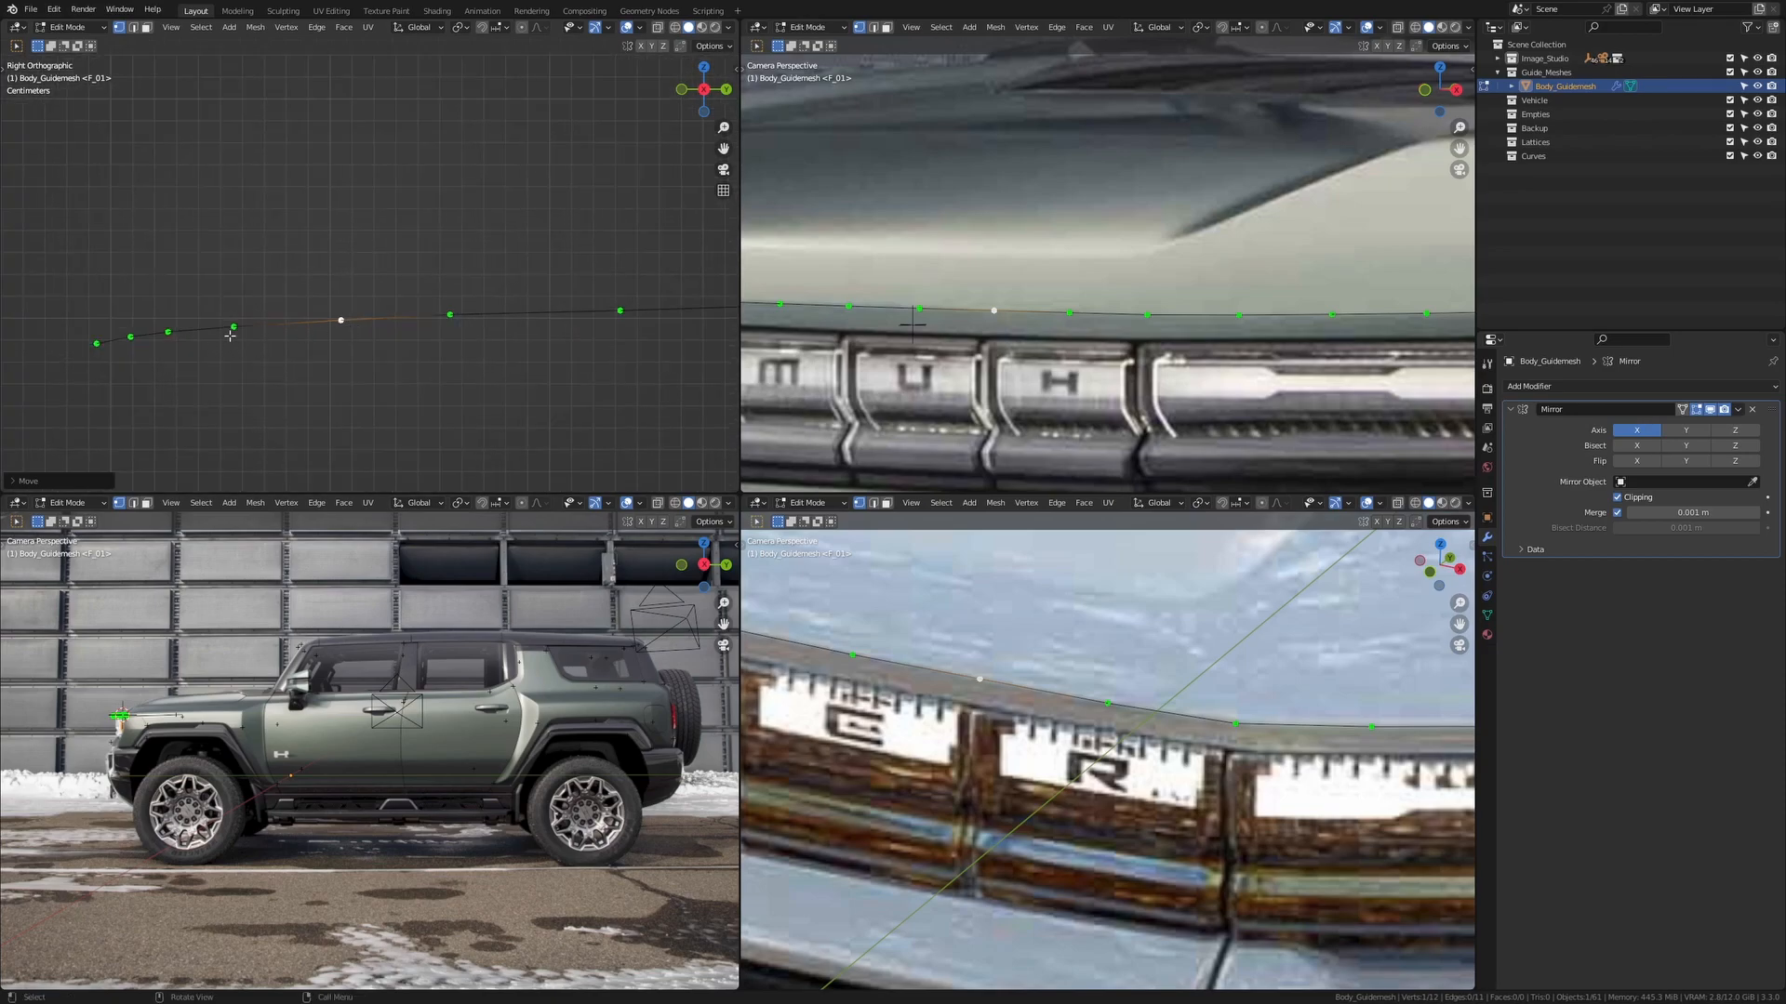
{"action": "left_click", "coordinate": [232, 327]}
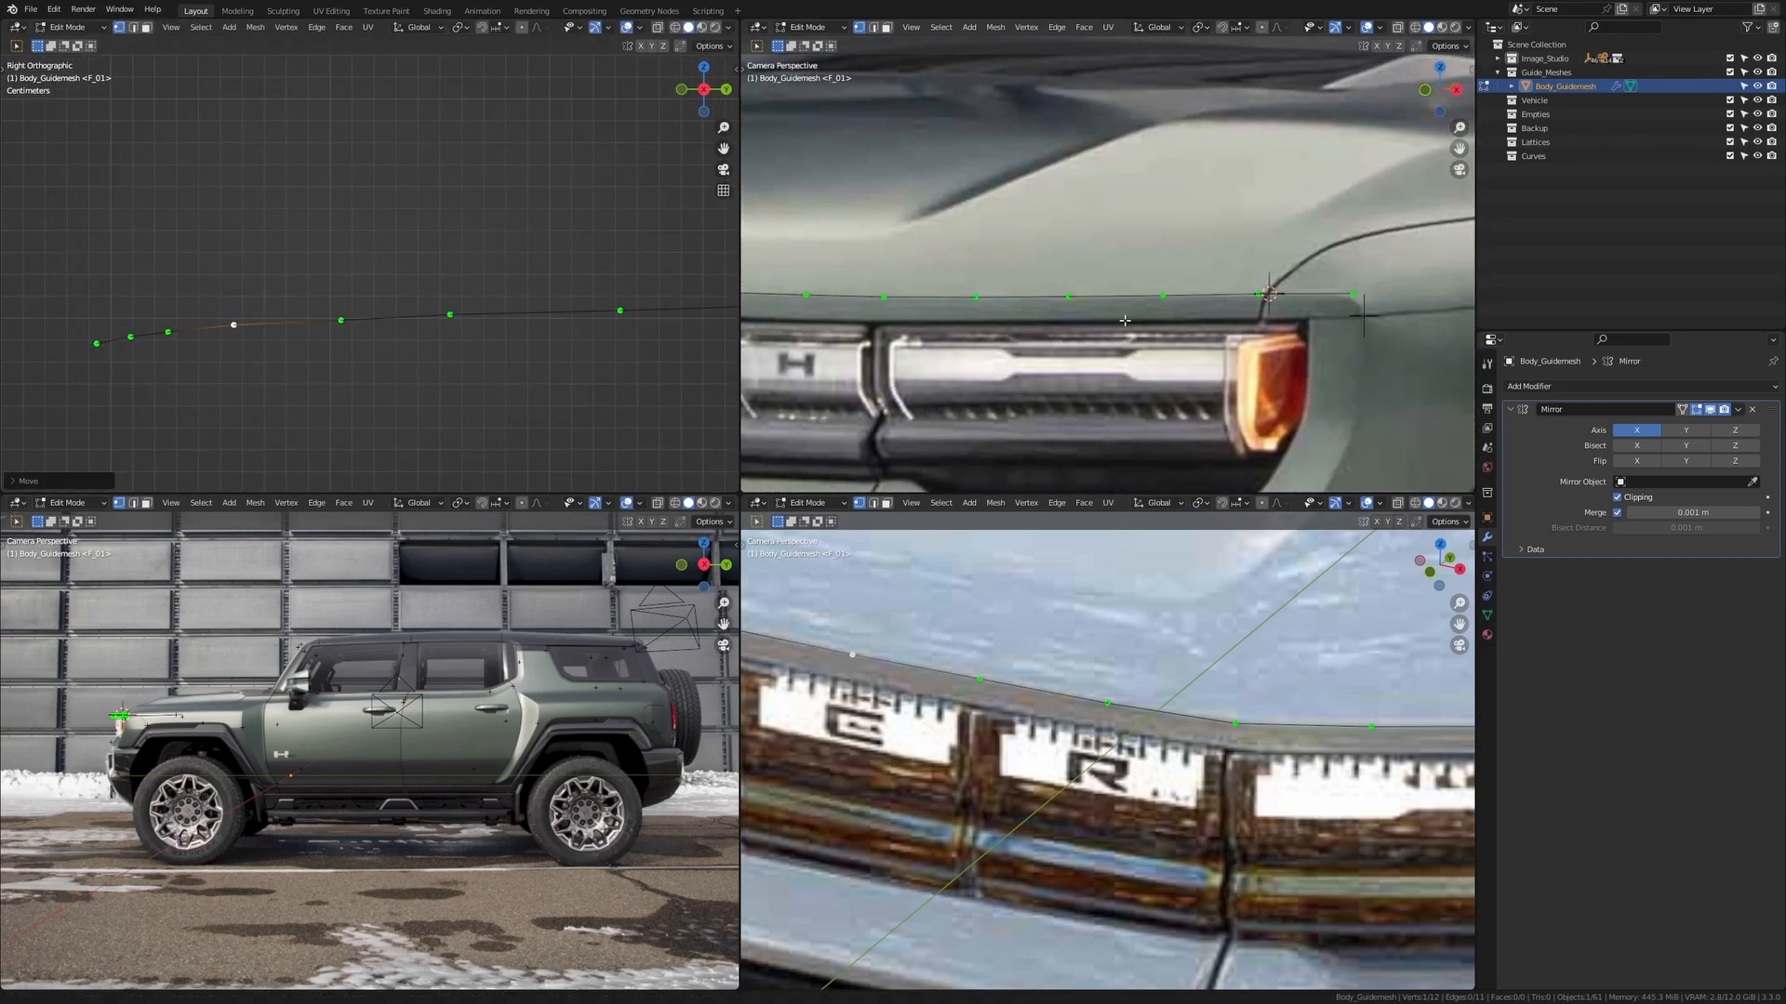
Examine the hood-edge line in Object Mode against the reference photos, especially around the headlight and in the side view
{"action": "middle_click_drag", "start_coordinate": [1125, 320], "coordinate": [1040, 325], "text": "shift"}
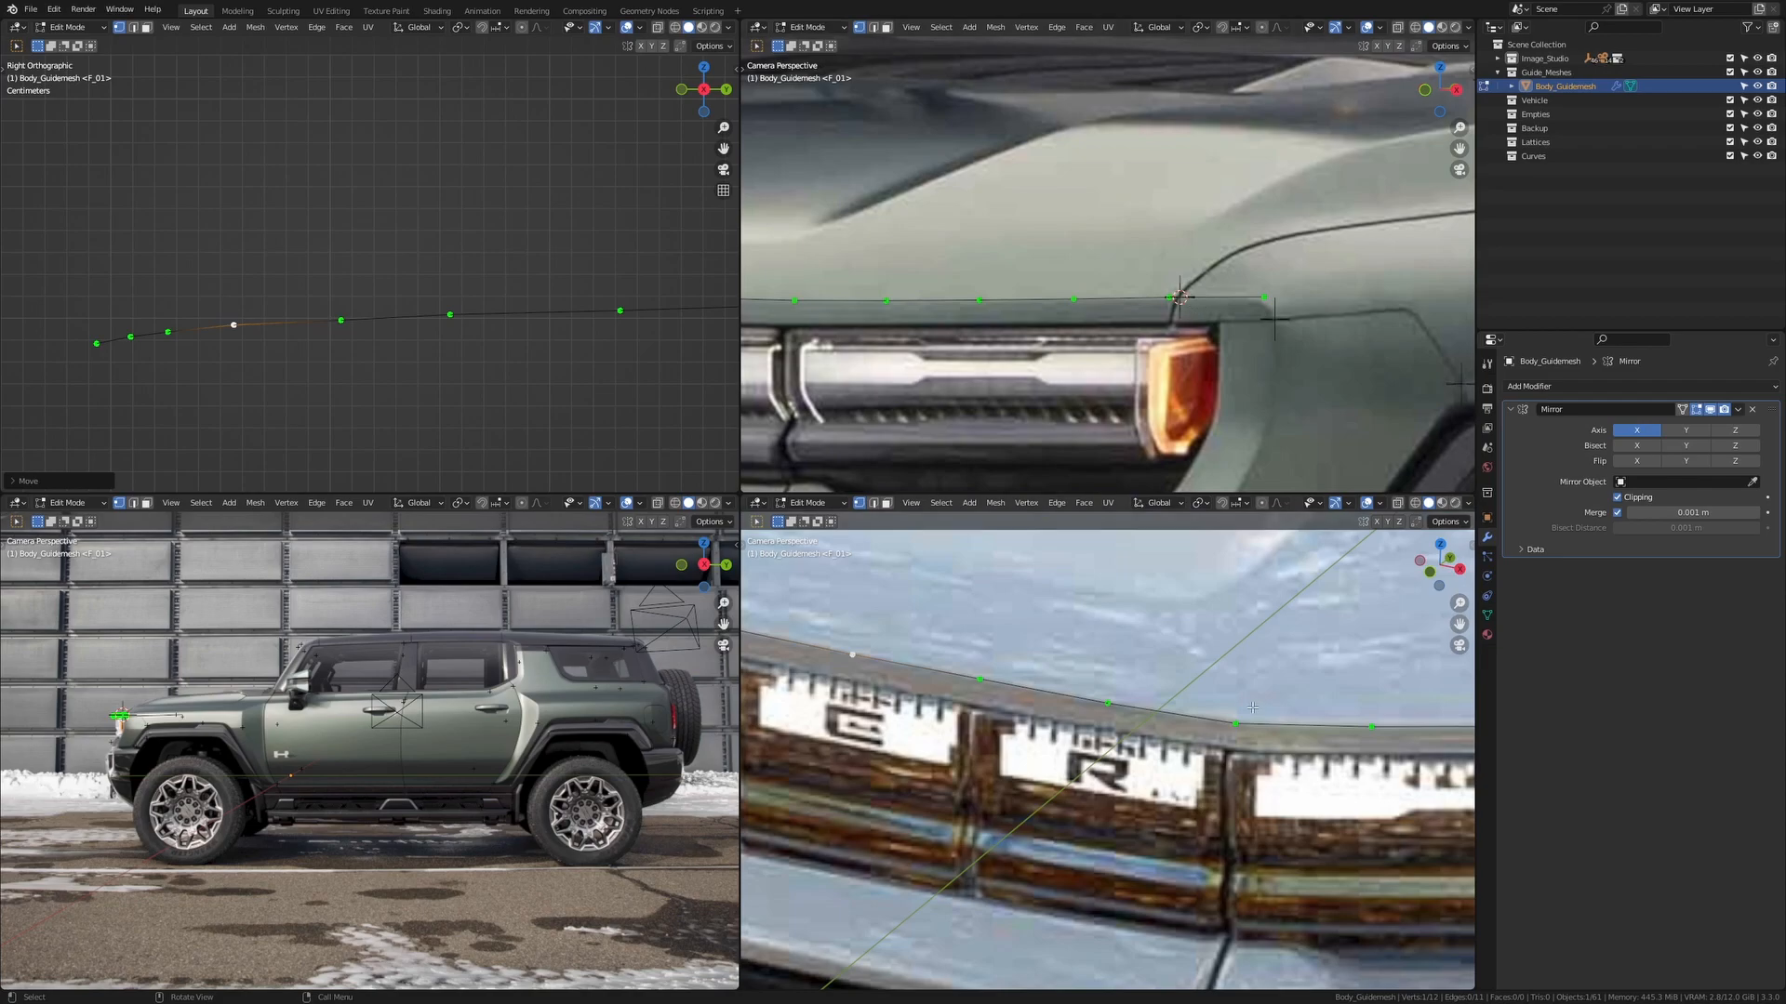
{"action": "scroll", "coordinate": [1255, 708], "scroll_direction": "down", "scroll_amount": 2}
{"action": "scroll", "coordinate": [559, 332], "scroll_direction": "down", "scroll_amount": 4}
{"action": "middle_click_drag", "start_coordinate": [560, 333], "coordinate": [431, 336], "text": "shift"}
{"action": "scroll", "coordinate": [423, 336], "scroll_direction": "up", "scroll_amount": 3}
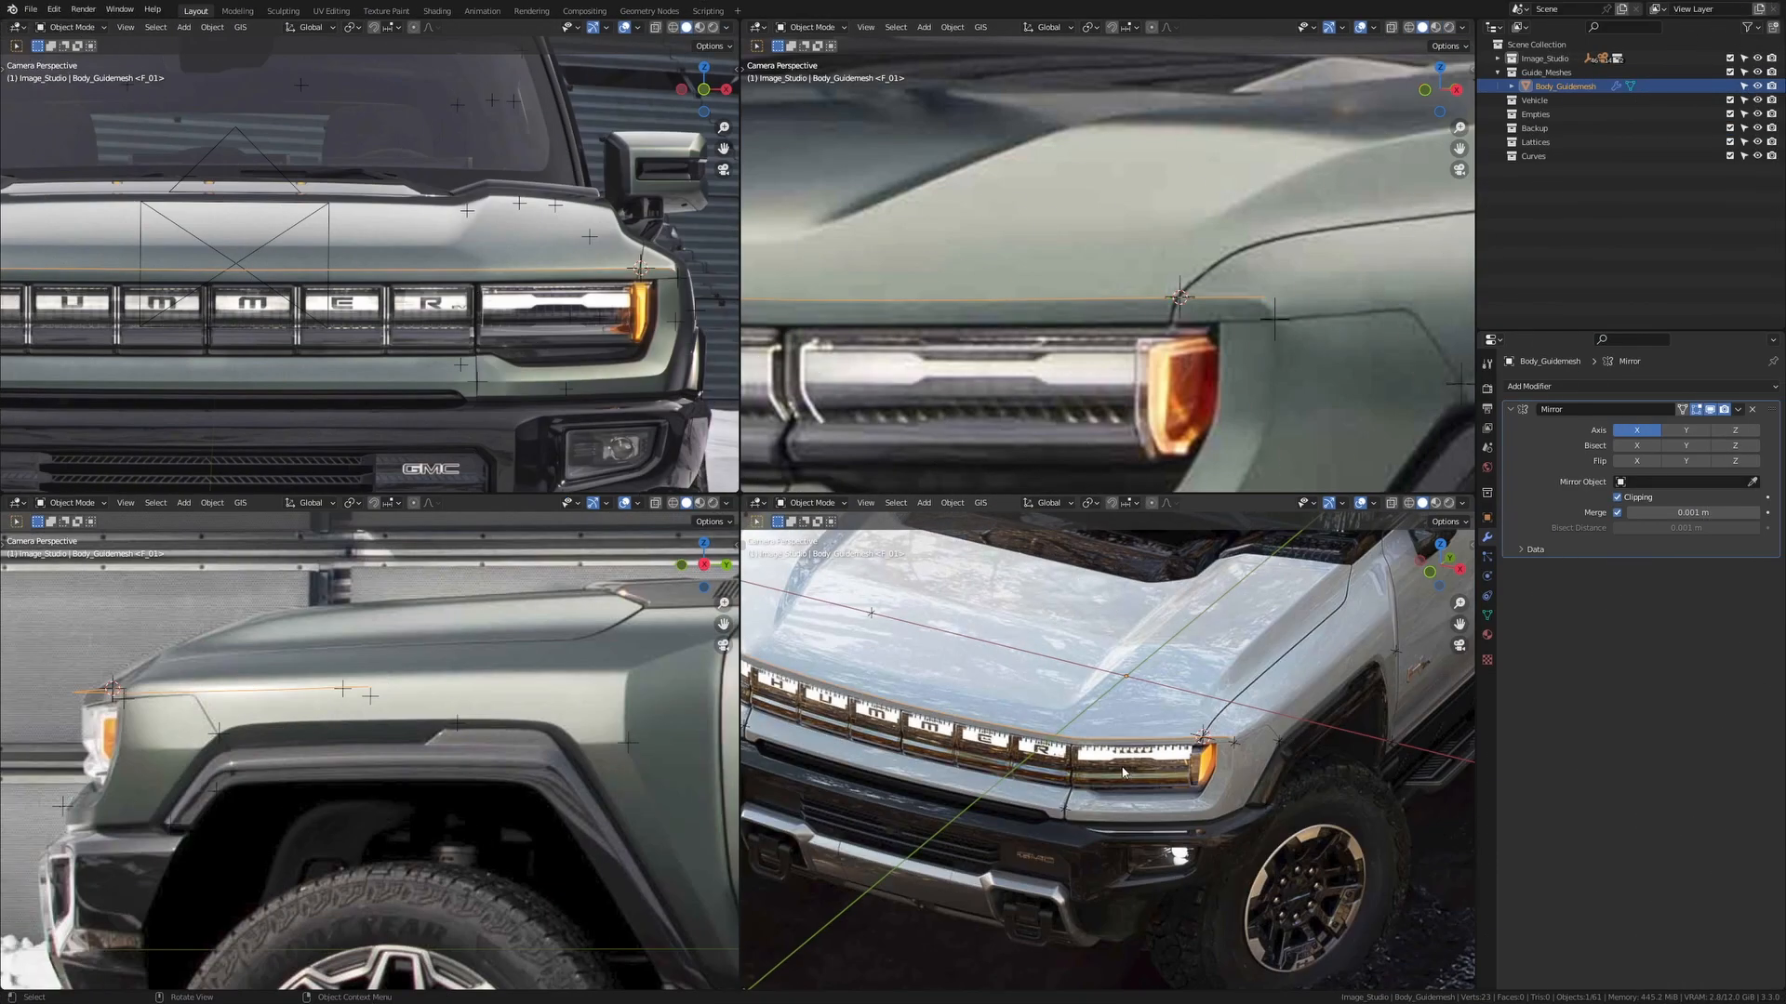
{"action": "middle_click_drag", "start_coordinate": [98, 747], "coordinate": [351, 780], "text": "shift"}
{"action": "scroll", "coordinate": [265, 730], "scroll_direction": "up", "scroll_amount": 5}
{"action": "scroll", "coordinate": [350, 780], "scroll_direction": "up", "scroll_amount": 4}
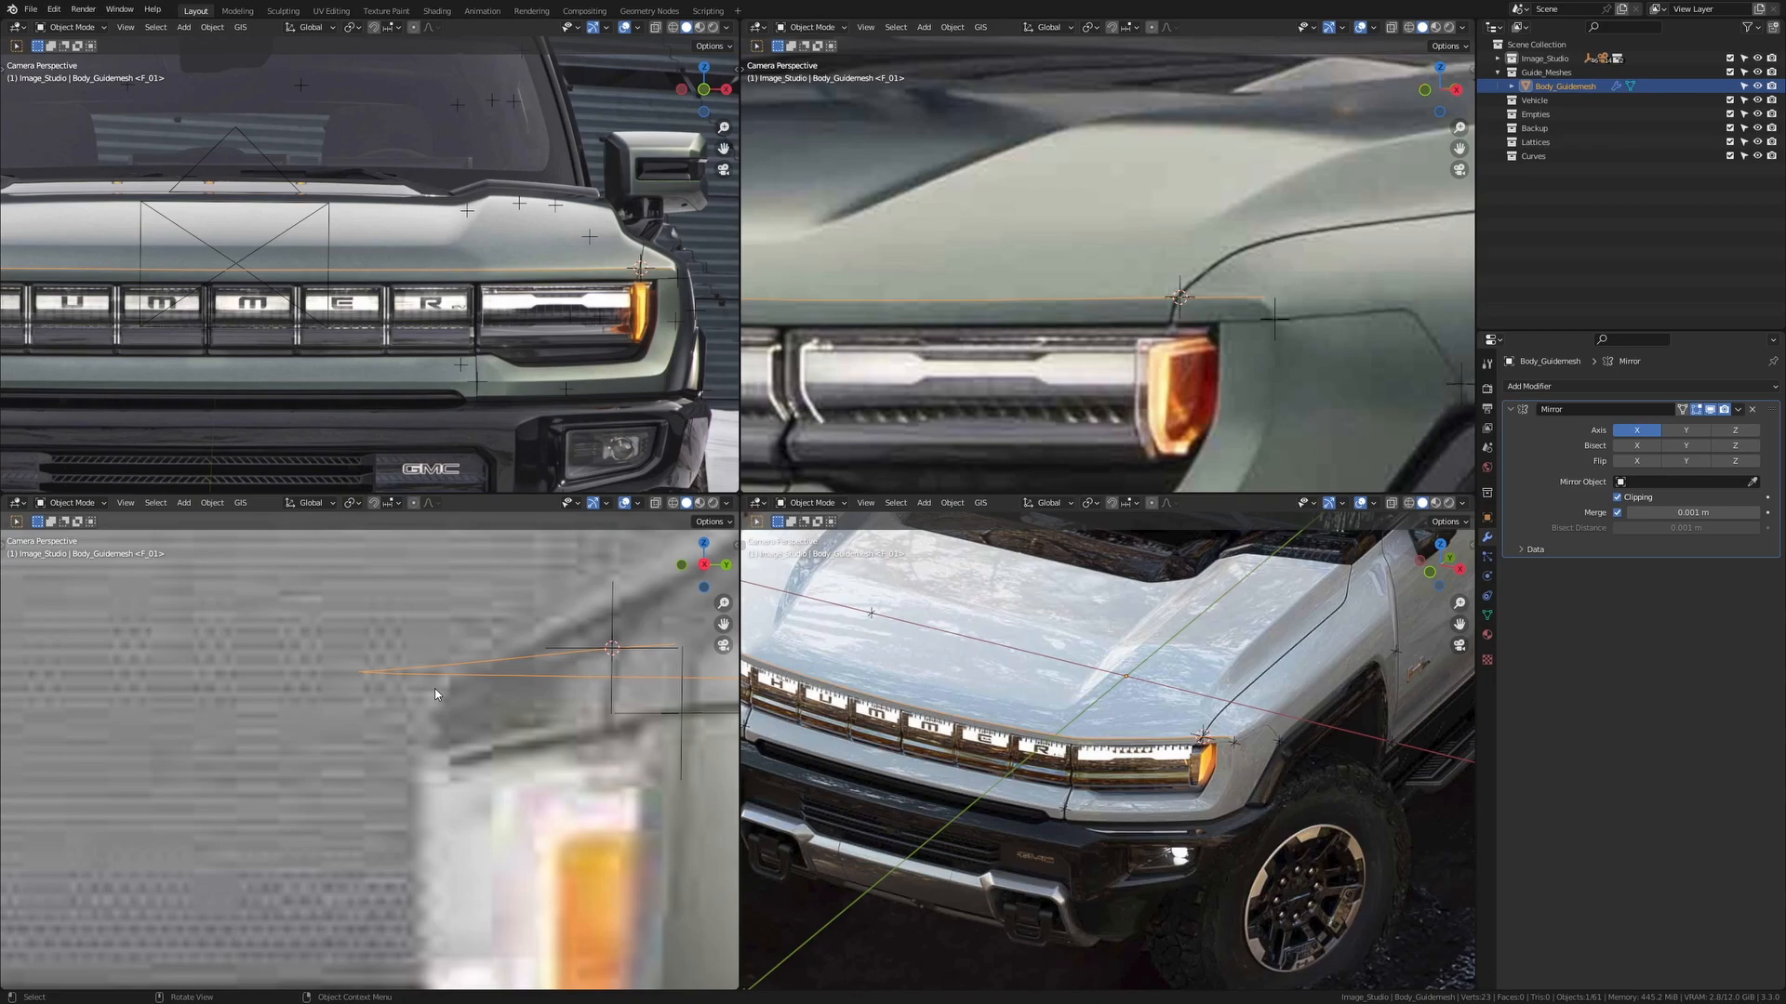
{"action": "scroll", "coordinate": [459, 695], "scroll_direction": "down", "scroll_amount": 3}
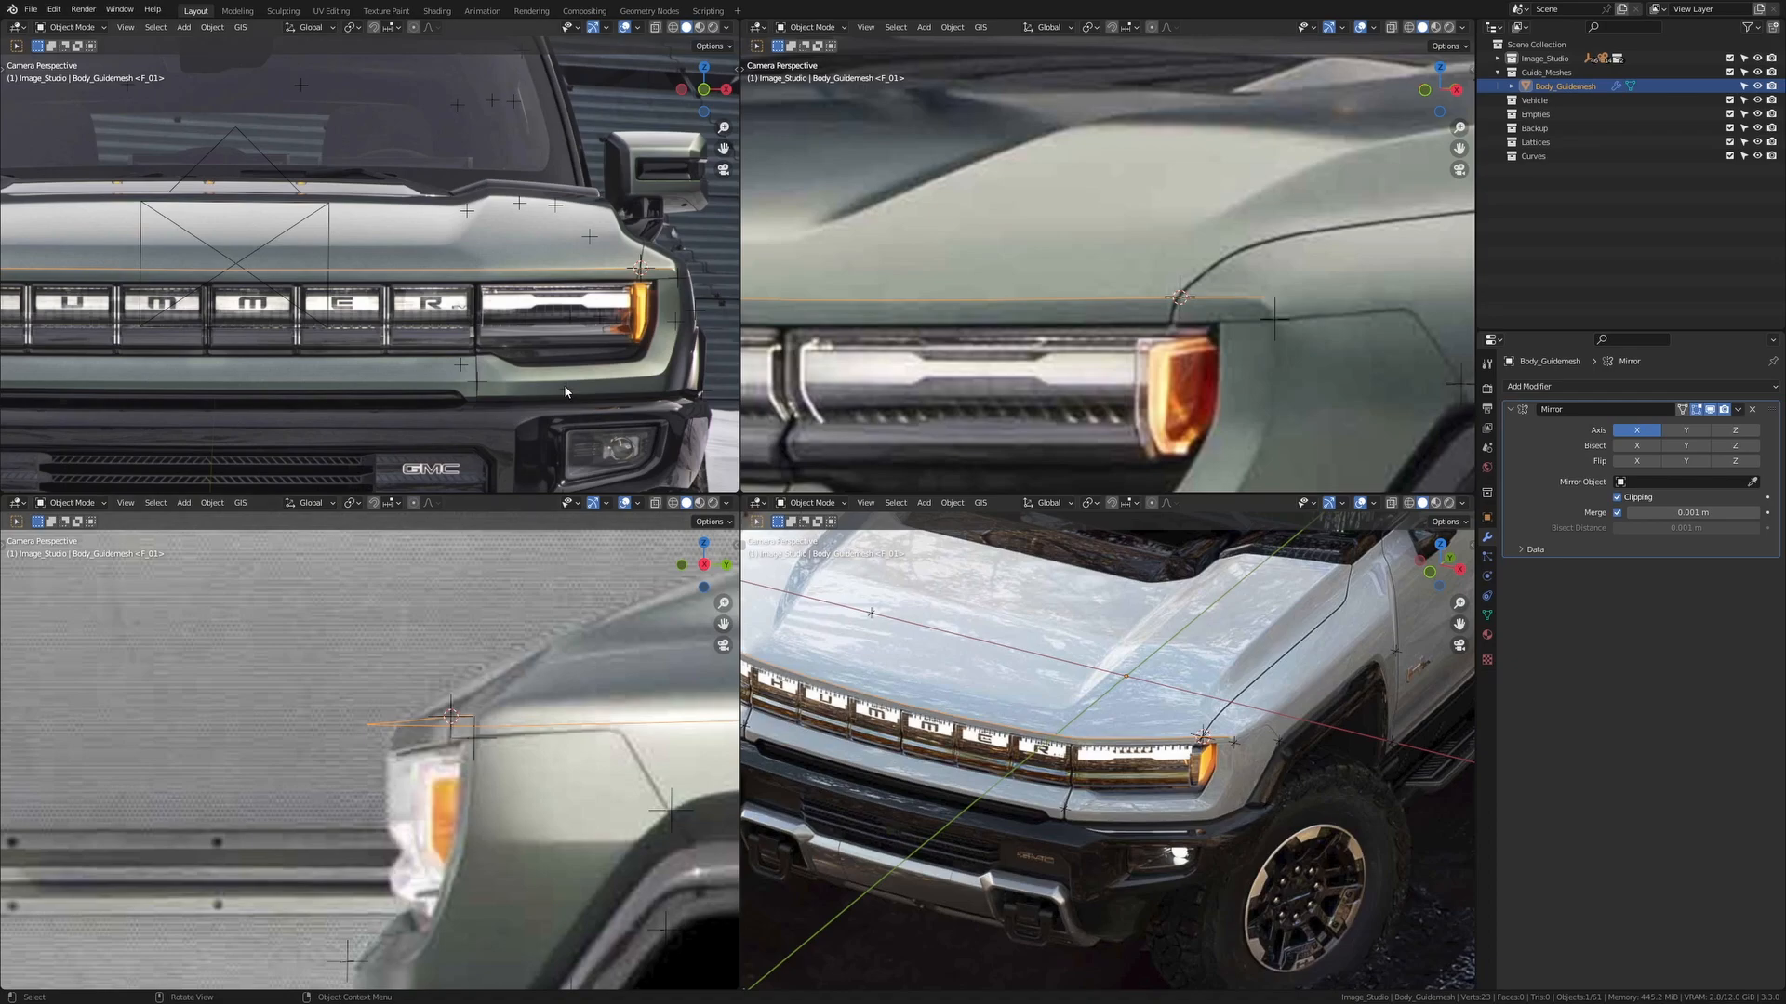
{"action": "scroll", "coordinate": [881, 359], "scroll_direction": "down", "scroll_amount": 3}
{"action": "scroll", "coordinate": [1186, 273], "scroll_direction": "down", "scroll_amount": 3}
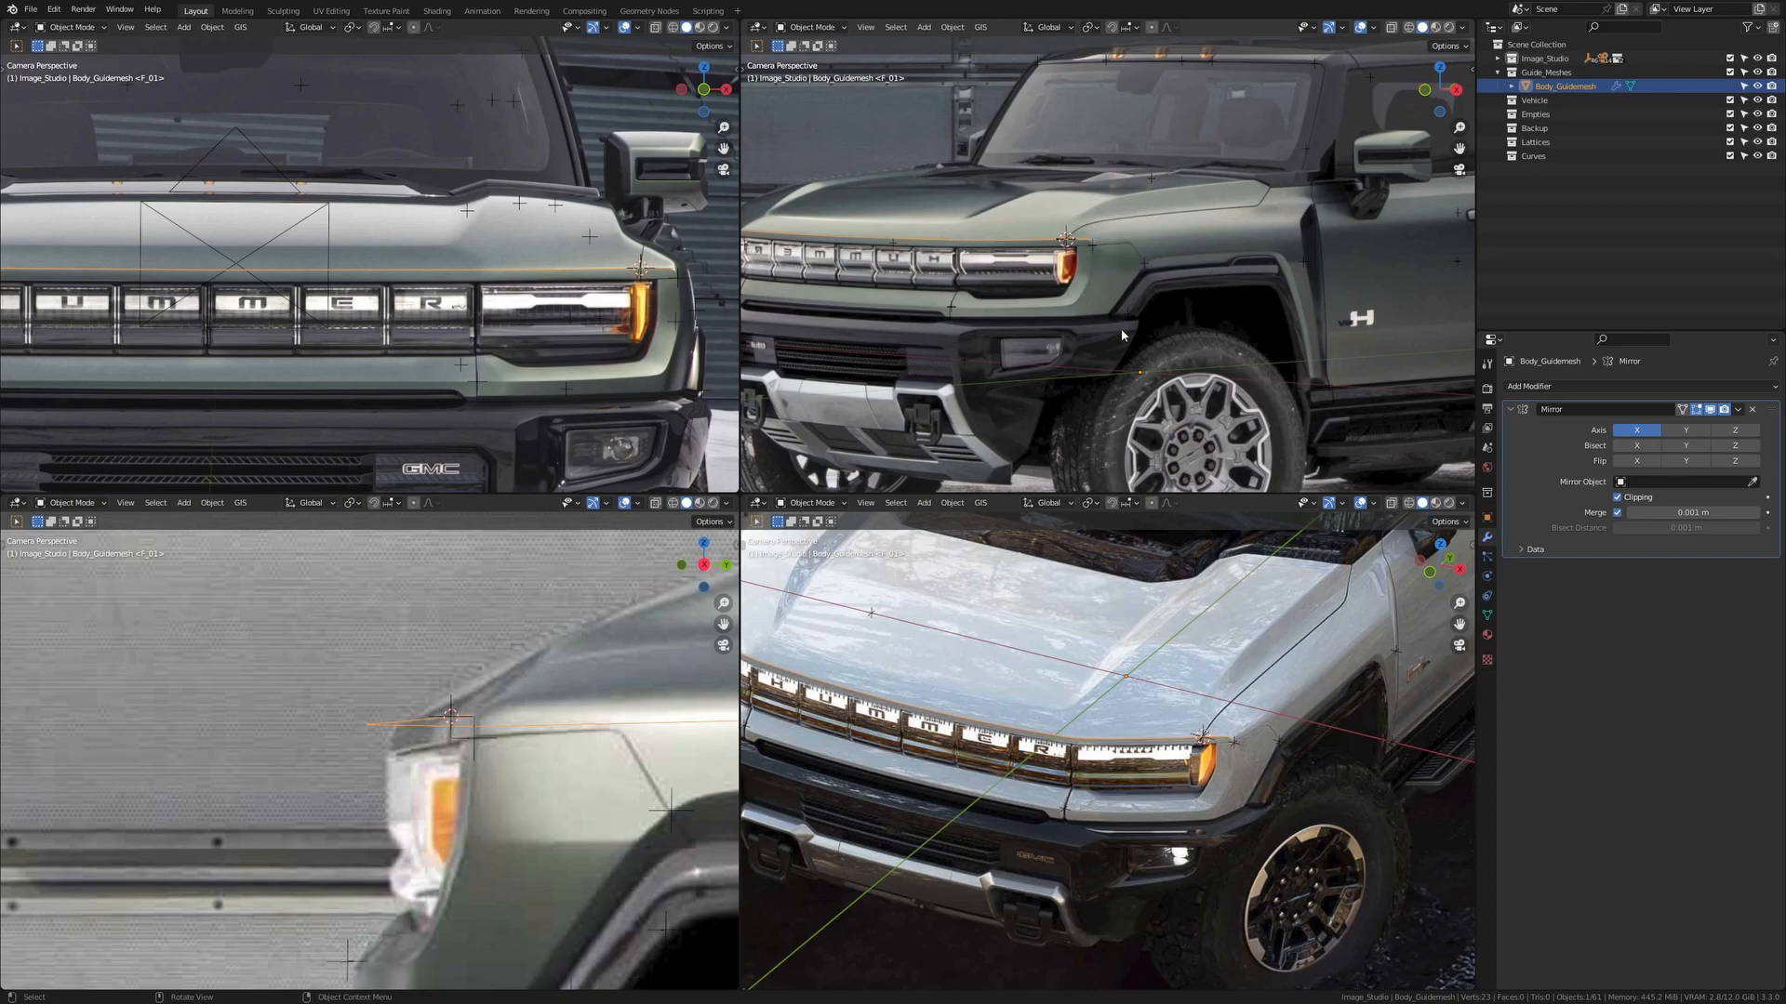
Extrude the outer end vertex of the hood edge beside the headlight downward about 1.1 m along global Z
{"action": "key", "text": "Tab"}
{"action": "scroll", "coordinate": [1120, 327], "scroll_direction": "up", "scroll_amount": 5}
{"action": "scroll", "coordinate": [1142, 154], "scroll_direction": "down", "scroll_amount": 3}
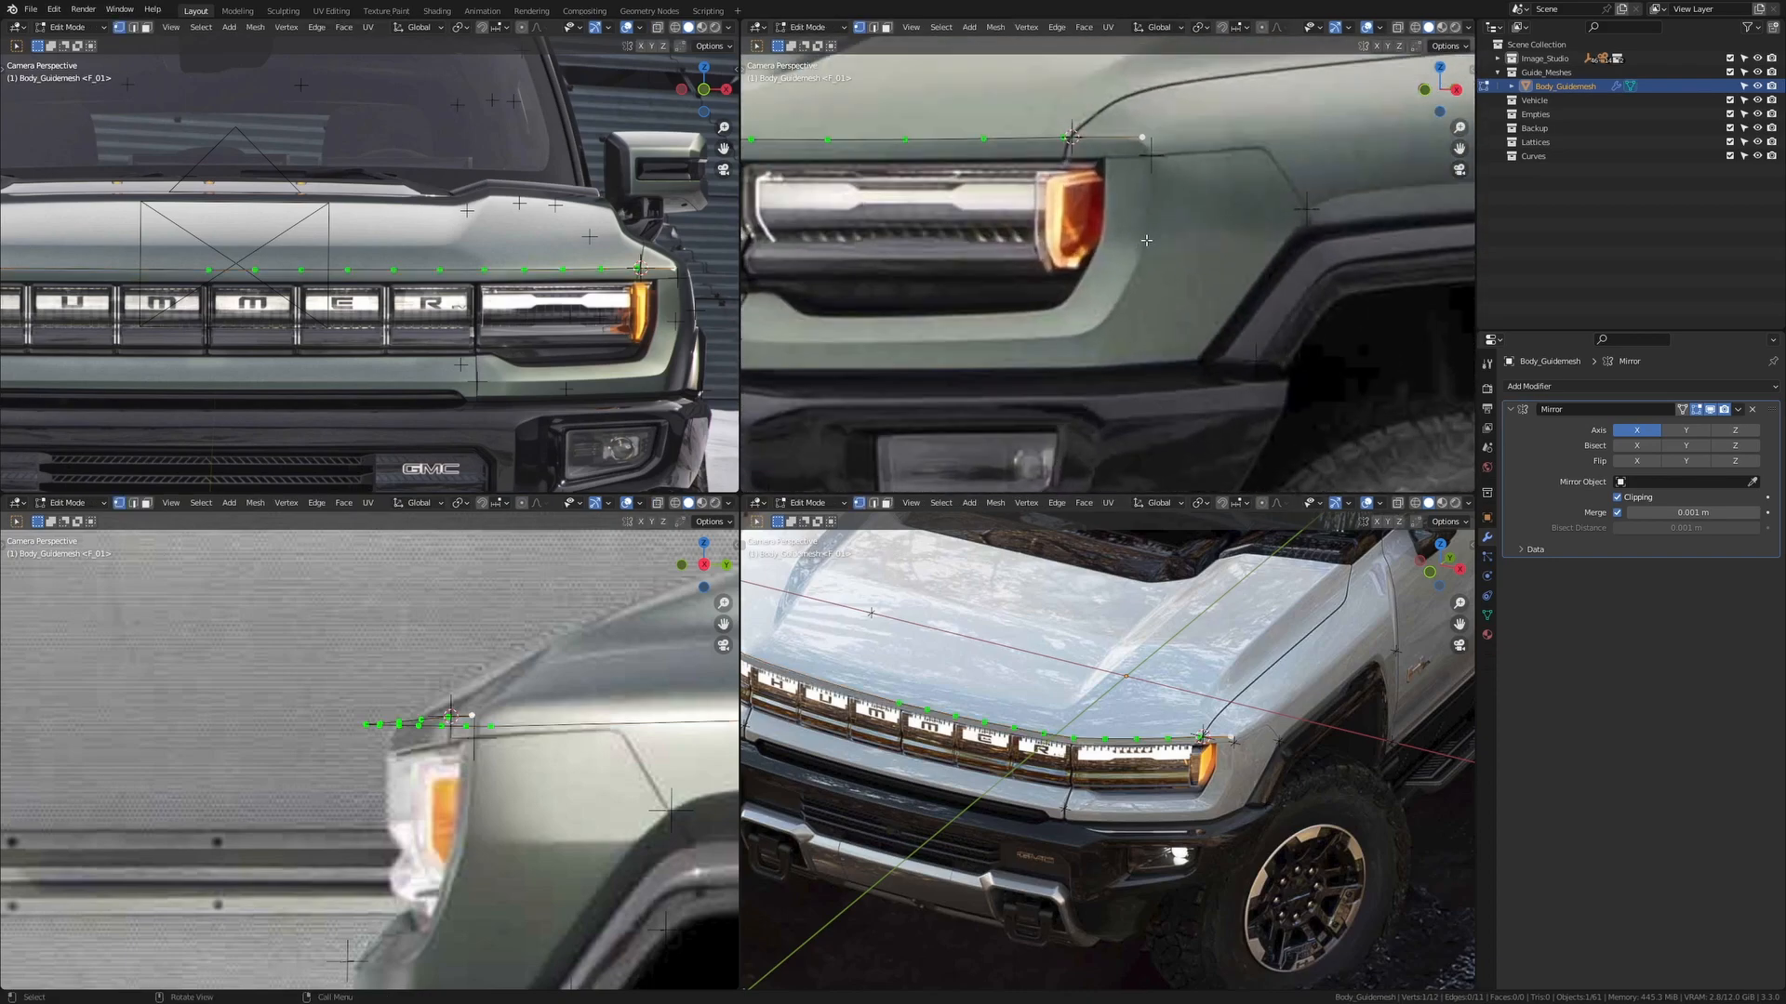
{"action": "key", "text": "g"}
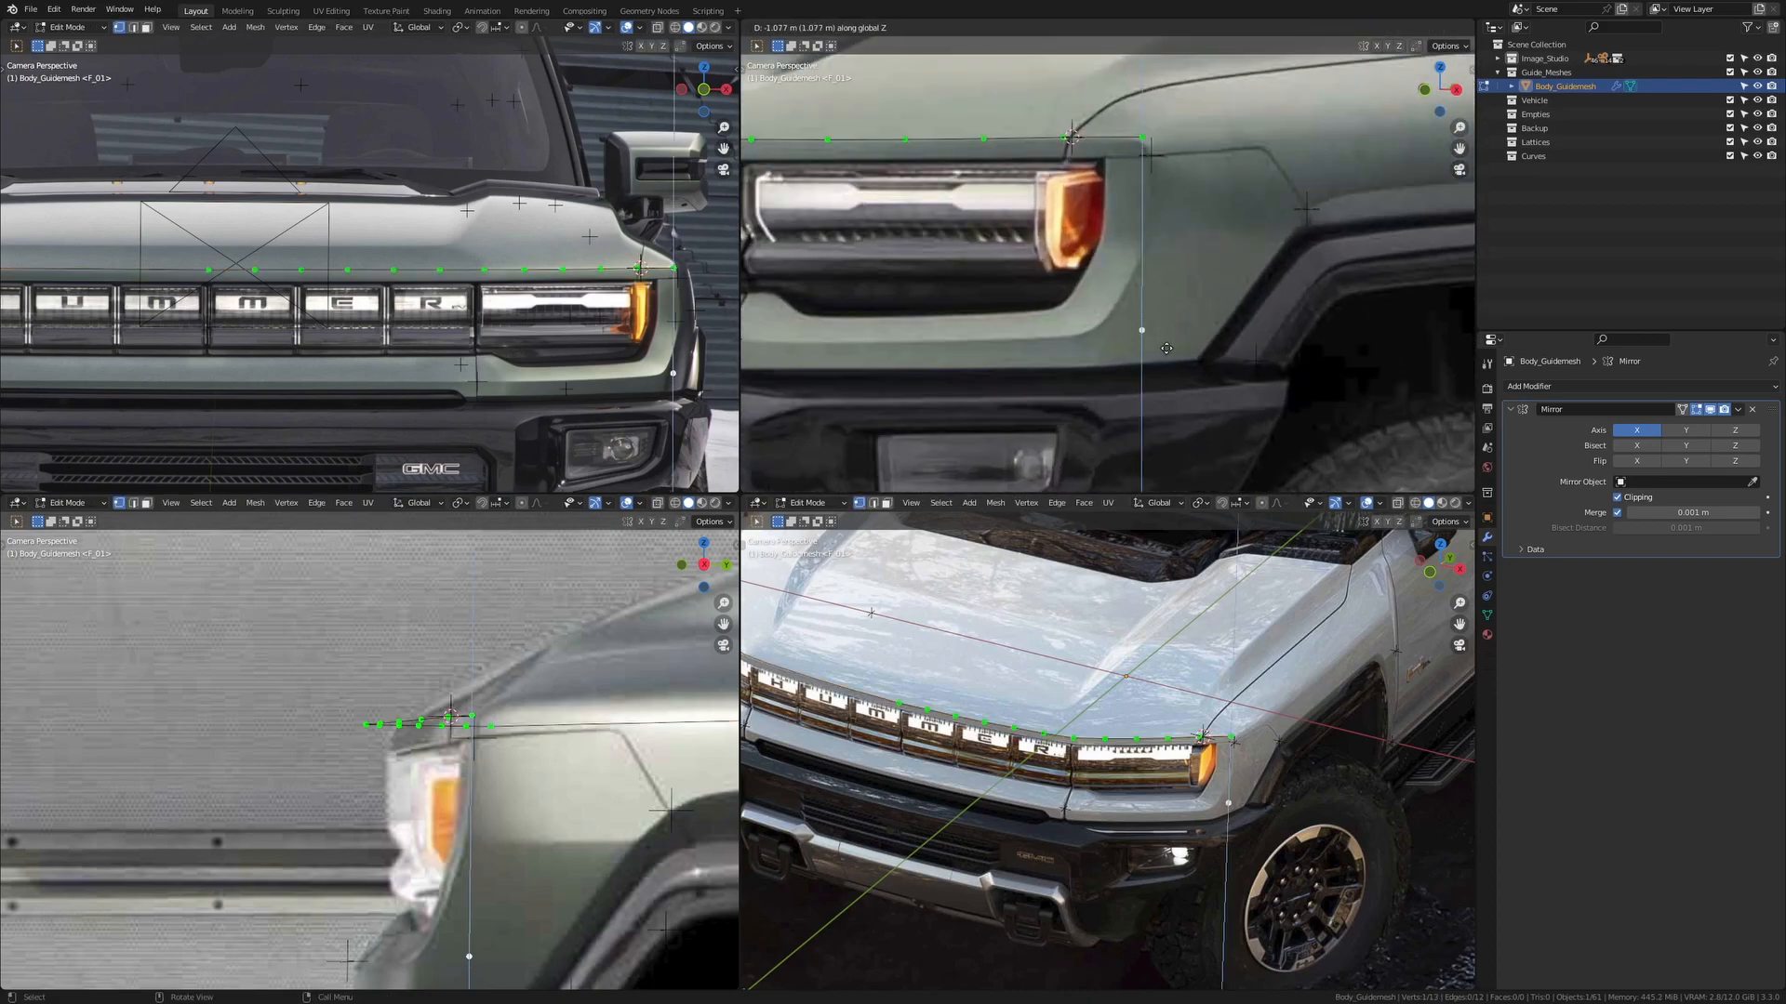
{"action": "left_click", "coordinate": [1164, 344]}
Move the extruded vertex along global Y toward the lower body corner beneath the headlight on the white Hummer
{"action": "scroll", "coordinate": [1305, 744], "scroll_direction": "up", "scroll_amount": 2}
{"action": "scroll", "coordinate": [1306, 744], "scroll_direction": "up", "scroll_amount": 3}
{"action": "middle_click_drag", "start_coordinate": [1306, 744], "coordinate": [1102, 566], "text": "shift"}
{"action": "key", "text": "g"}
{"action": "key", "text": "y"}
{"action": "left_click", "coordinate": [1236, 662]}
{"action": "key", "text": "g"}
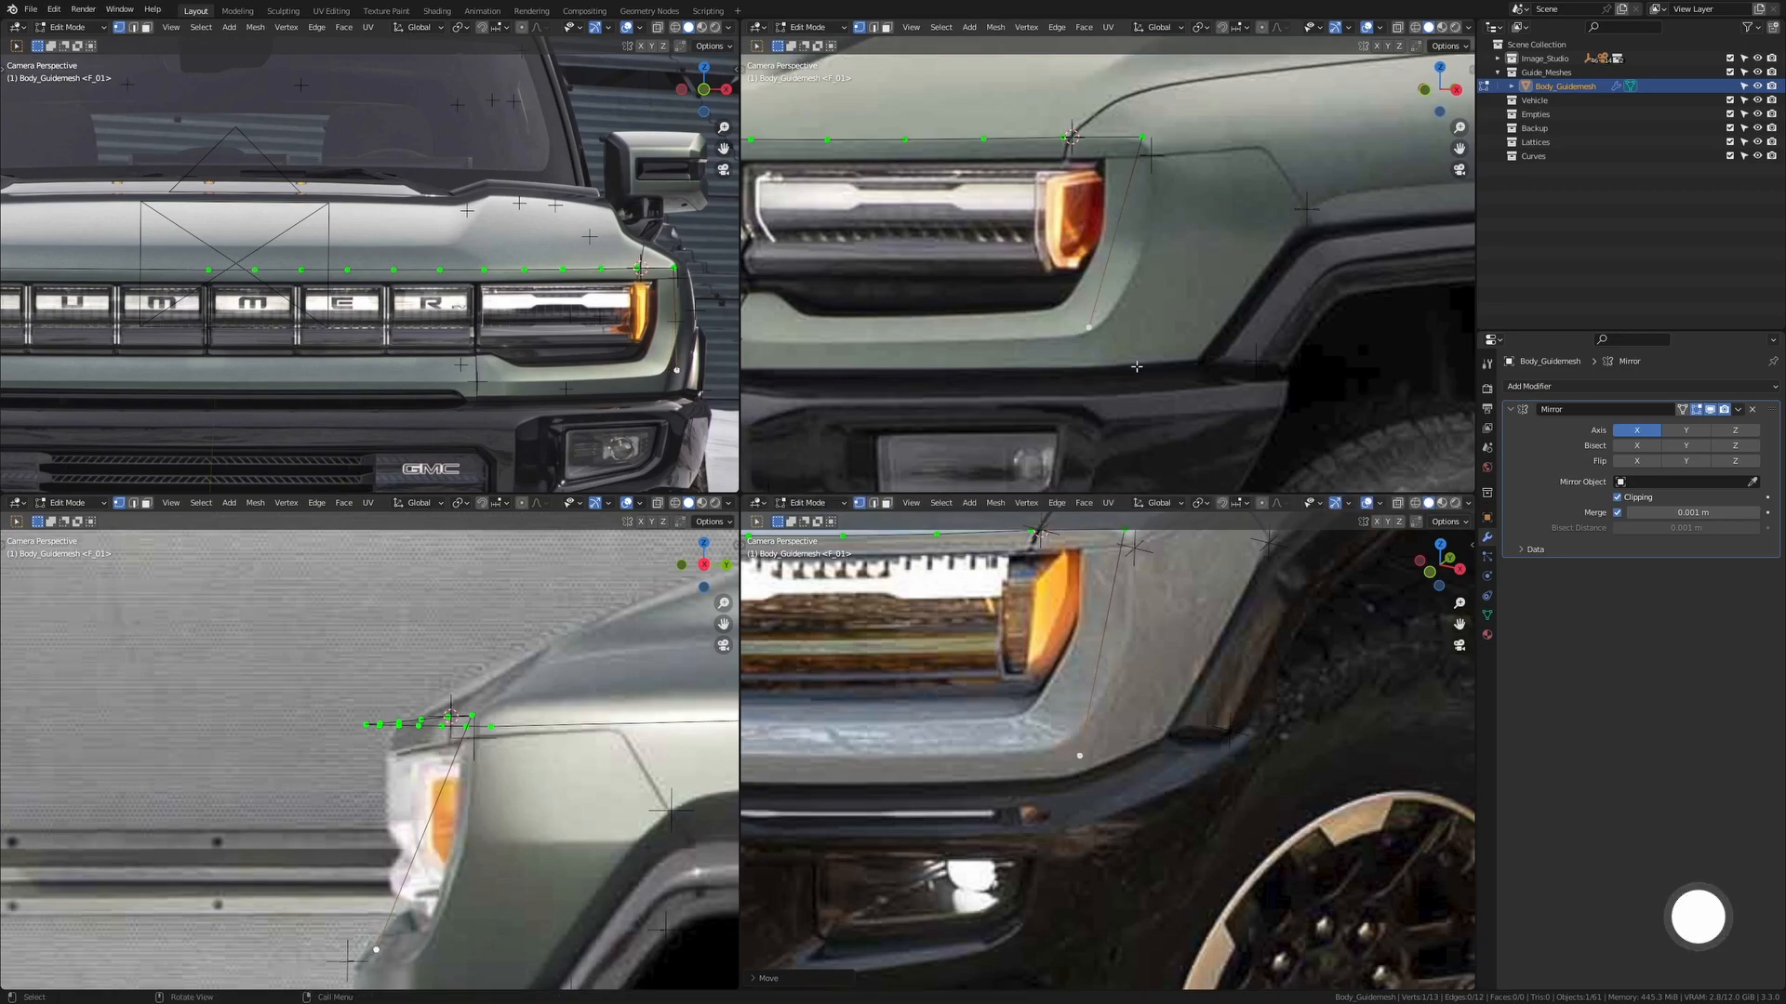
{"action": "left_click", "coordinate": [1143, 741]}
Adjust the height of the lower corner vertex along global Z to match the side and front reference photos
{"action": "middle_click_drag", "start_coordinate": [504, 916], "coordinate": [528, 707], "text": "shift"}
{"action": "key", "text": "g"}
{"action": "key", "text": "z"}
{"action": "left_click", "coordinate": [528, 707]}
{"action": "middle_click_drag", "start_coordinate": [605, 325], "coordinate": [373, 261], "text": "shift"}
{"action": "scroll", "coordinate": [399, 270], "scroll_direction": "up", "scroll_amount": 6}
{"action": "key", "text": "g"}
{"action": "key", "text": "z"}
{"action": "left_click", "coordinate": [1090, 710]}
Fine-tune the lower corner vertex beneath the headlight along global Z and Y against the camera-matched photos
{"action": "key", "text": "g"}
{"action": "key", "text": "x"}
{"action": "key", "text": "z"}
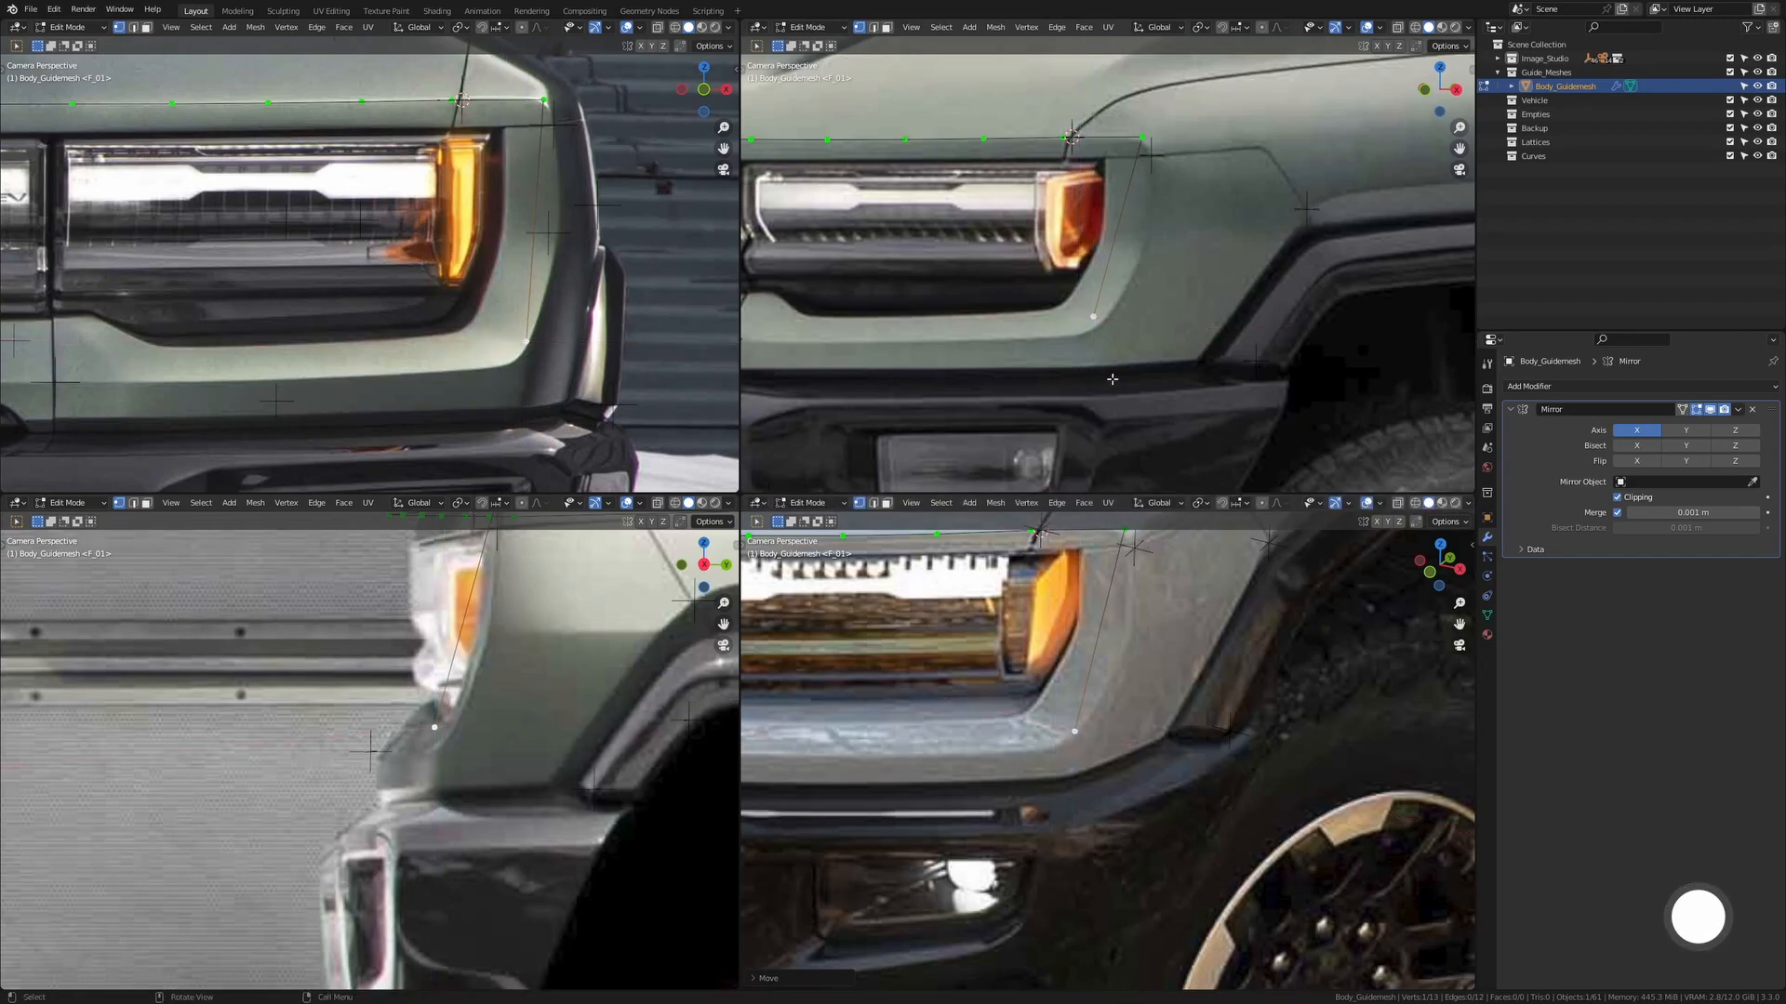
{"action": "left_click", "coordinate": [1101, 753]}
{"action": "key", "text": "g"}
{"action": "key", "text": "y"}
{"action": "left_click", "coordinate": [1093, 760]}
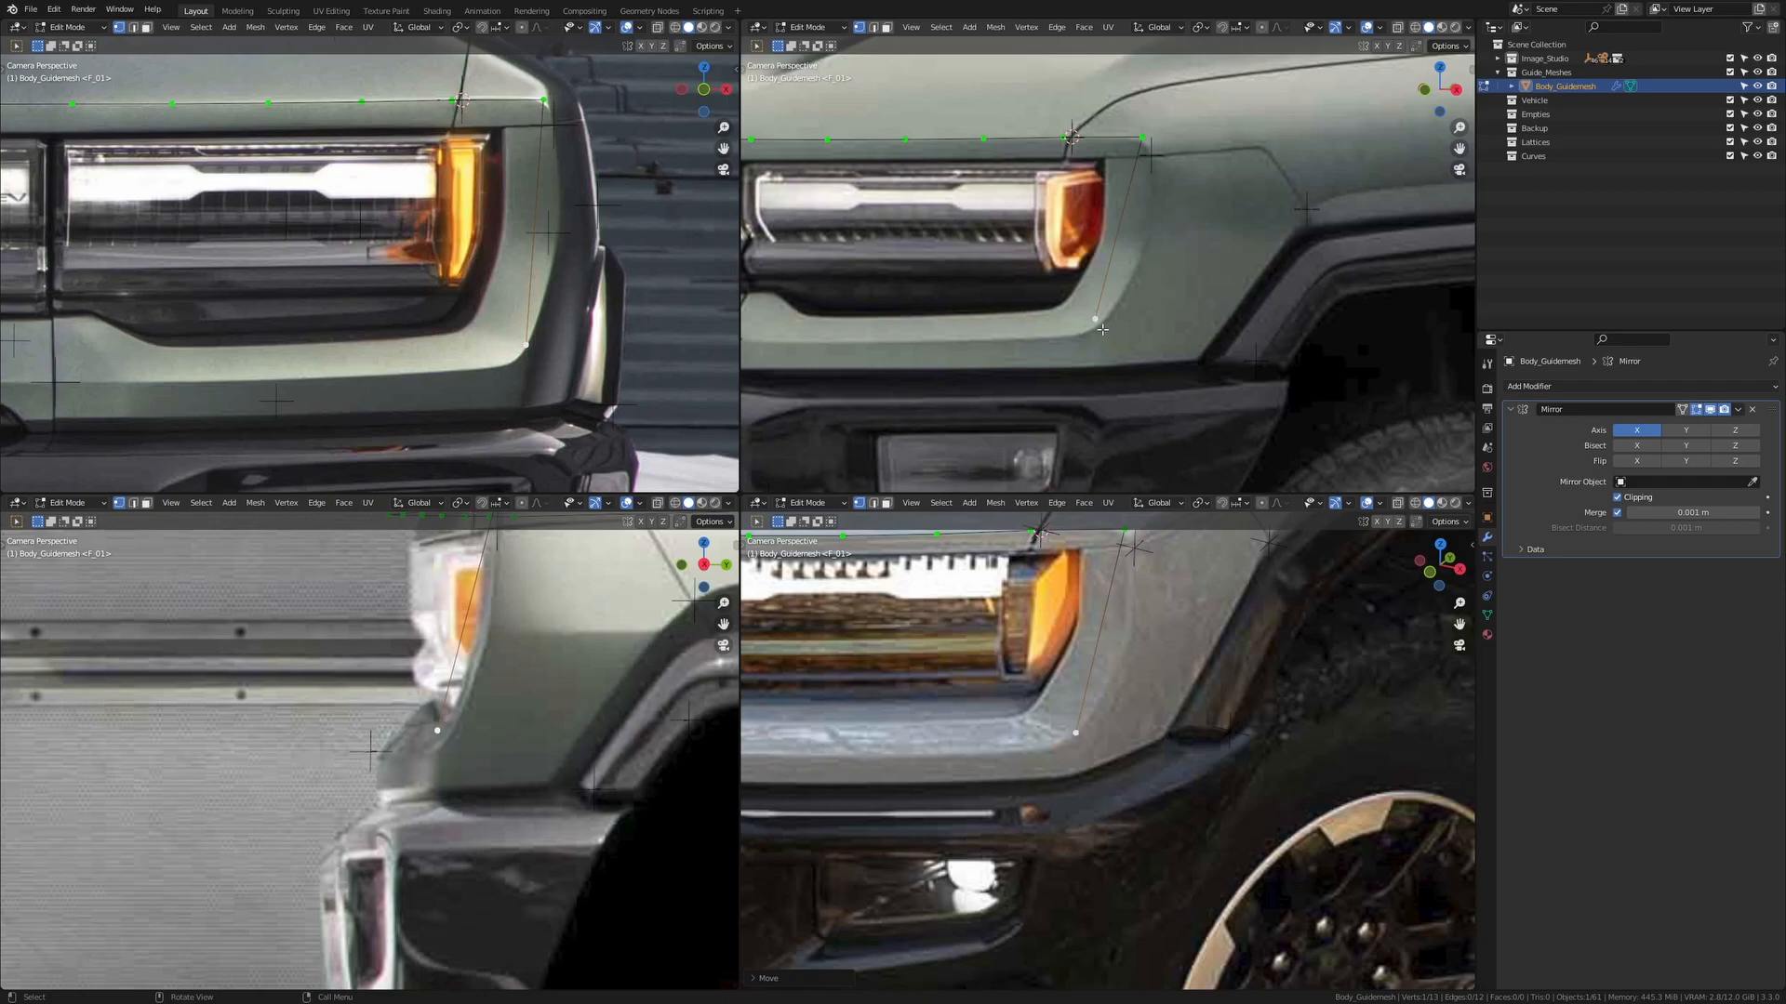
Lower the corner vertex beneath the headlight about 0.05 m and shift it inward along global X
{"action": "key", "text": "g"}
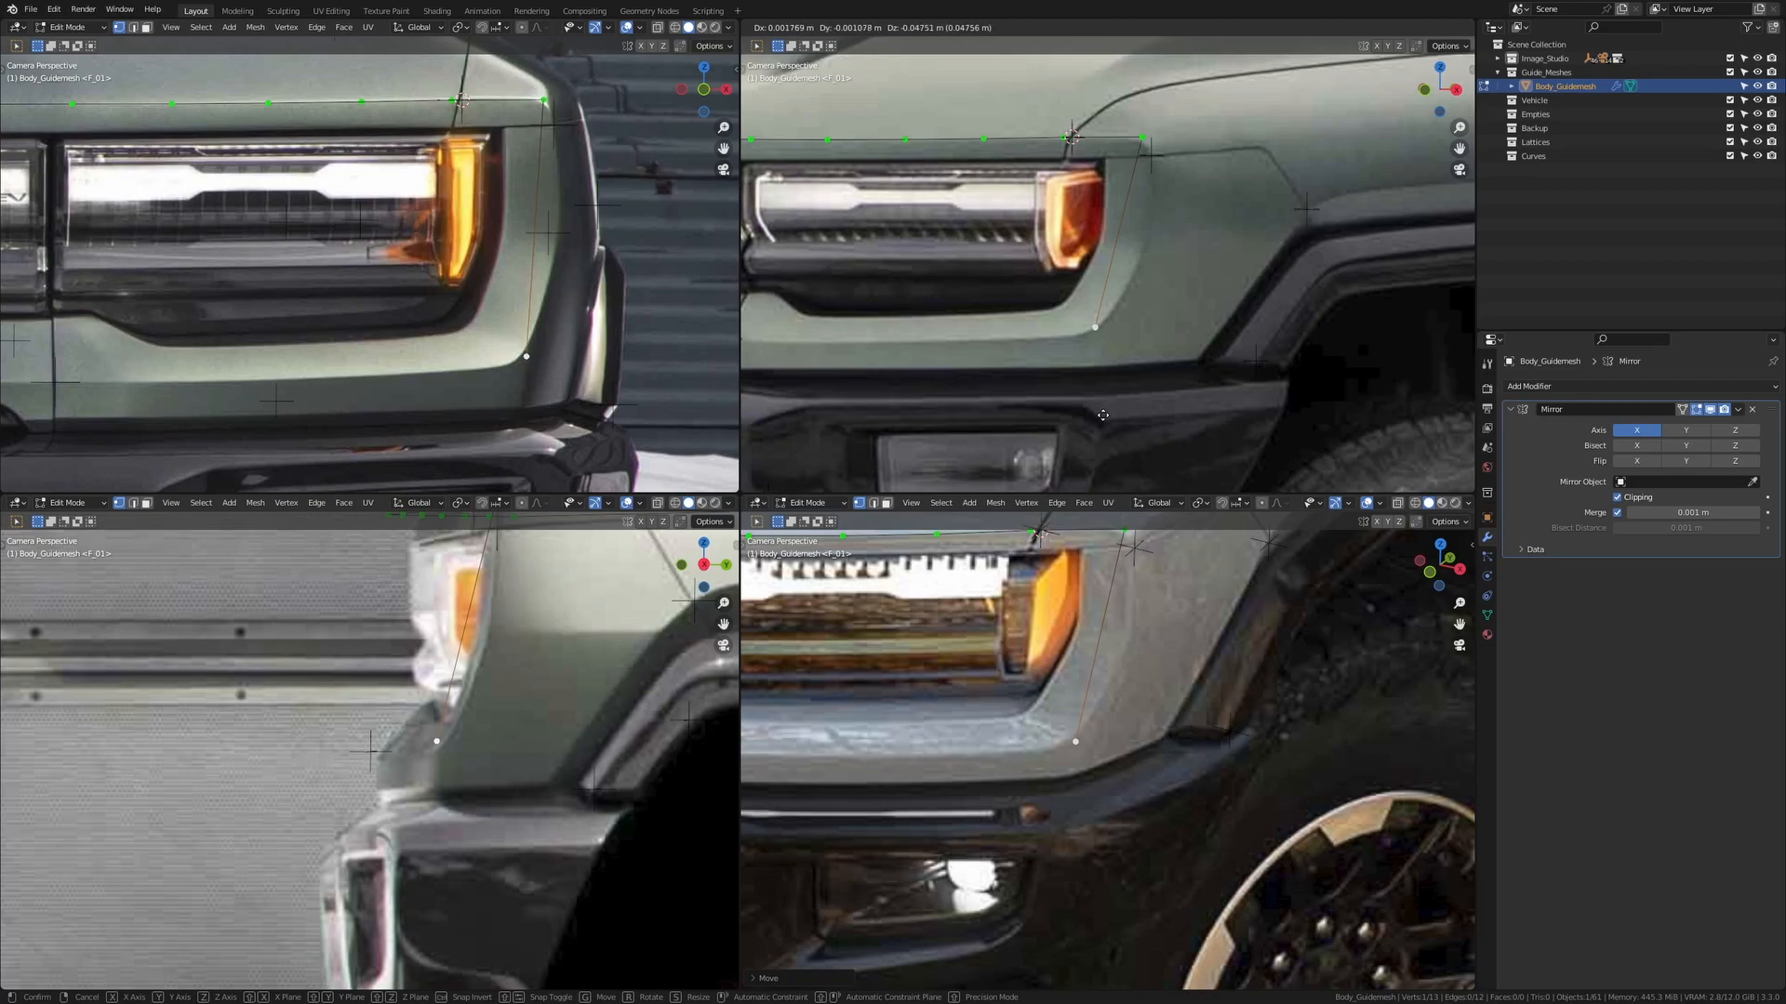
{"action": "left_click", "coordinate": [1014, 405]}
{"action": "key", "text": "g"}
{"action": "key", "text": "x"}
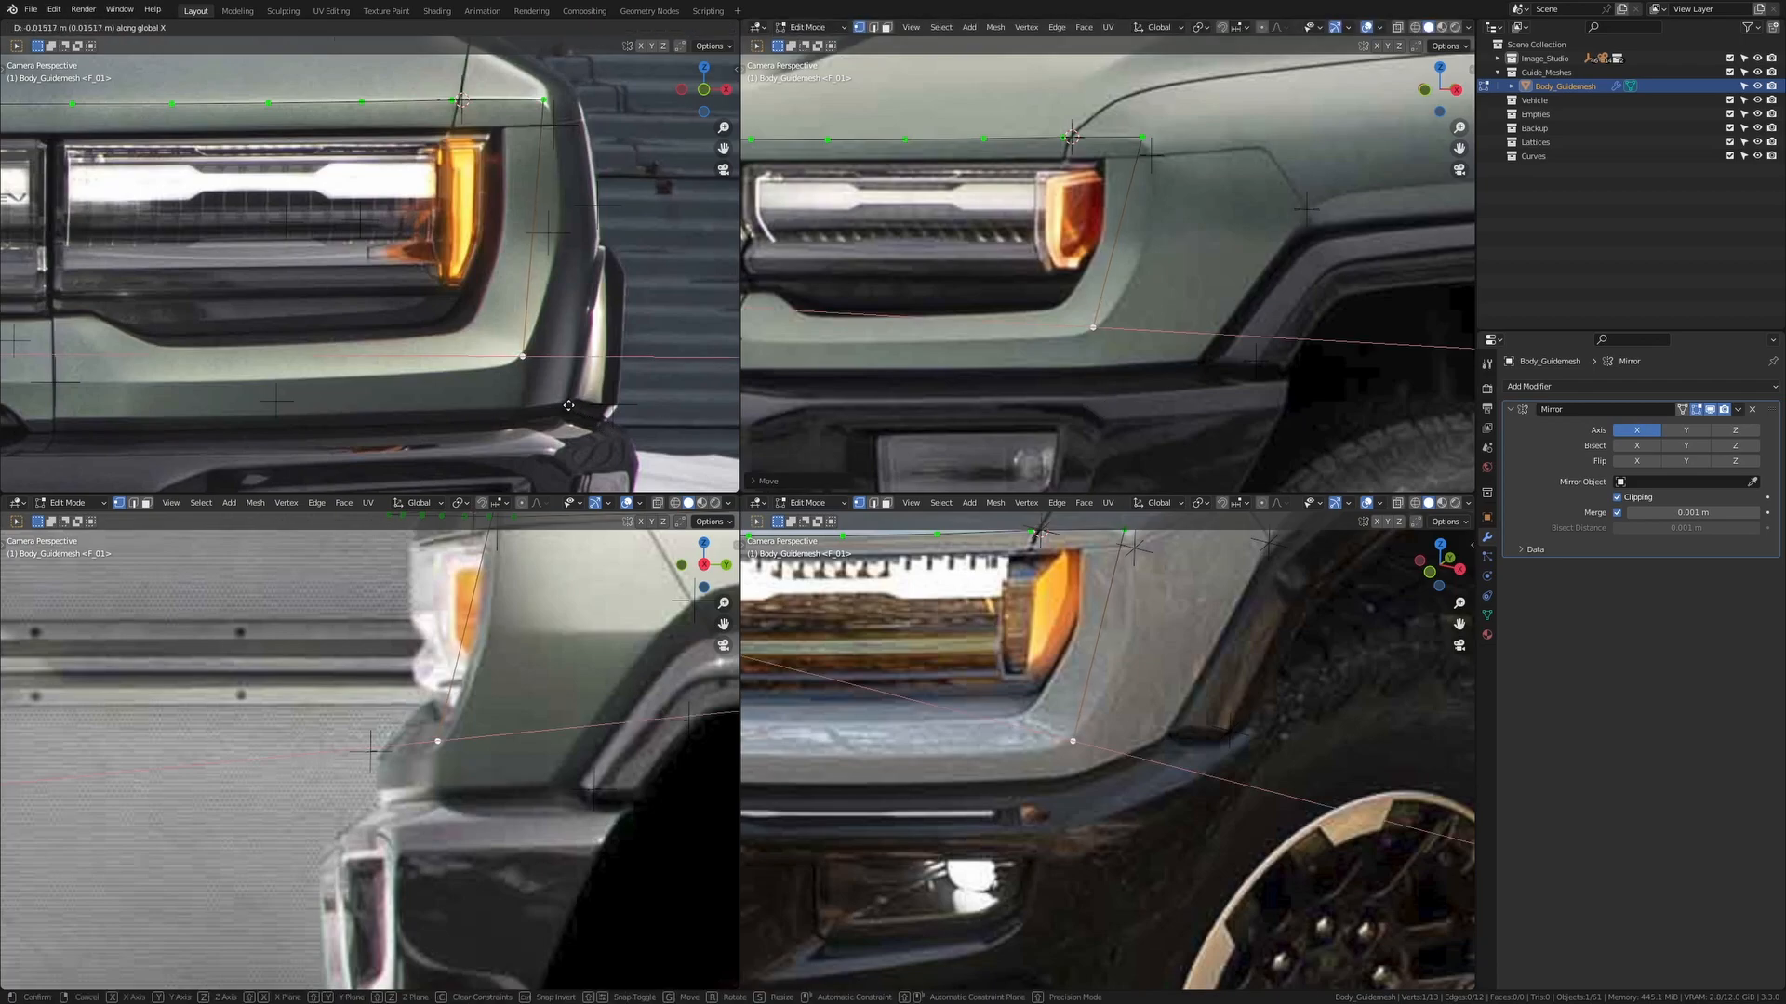
{"action": "left_click", "coordinate": [524, 343]}
Nudge the lower corner vertex onto the white Hummer's body corner and move it about 0.012 m inward along global X
{"action": "key", "text": "g"}
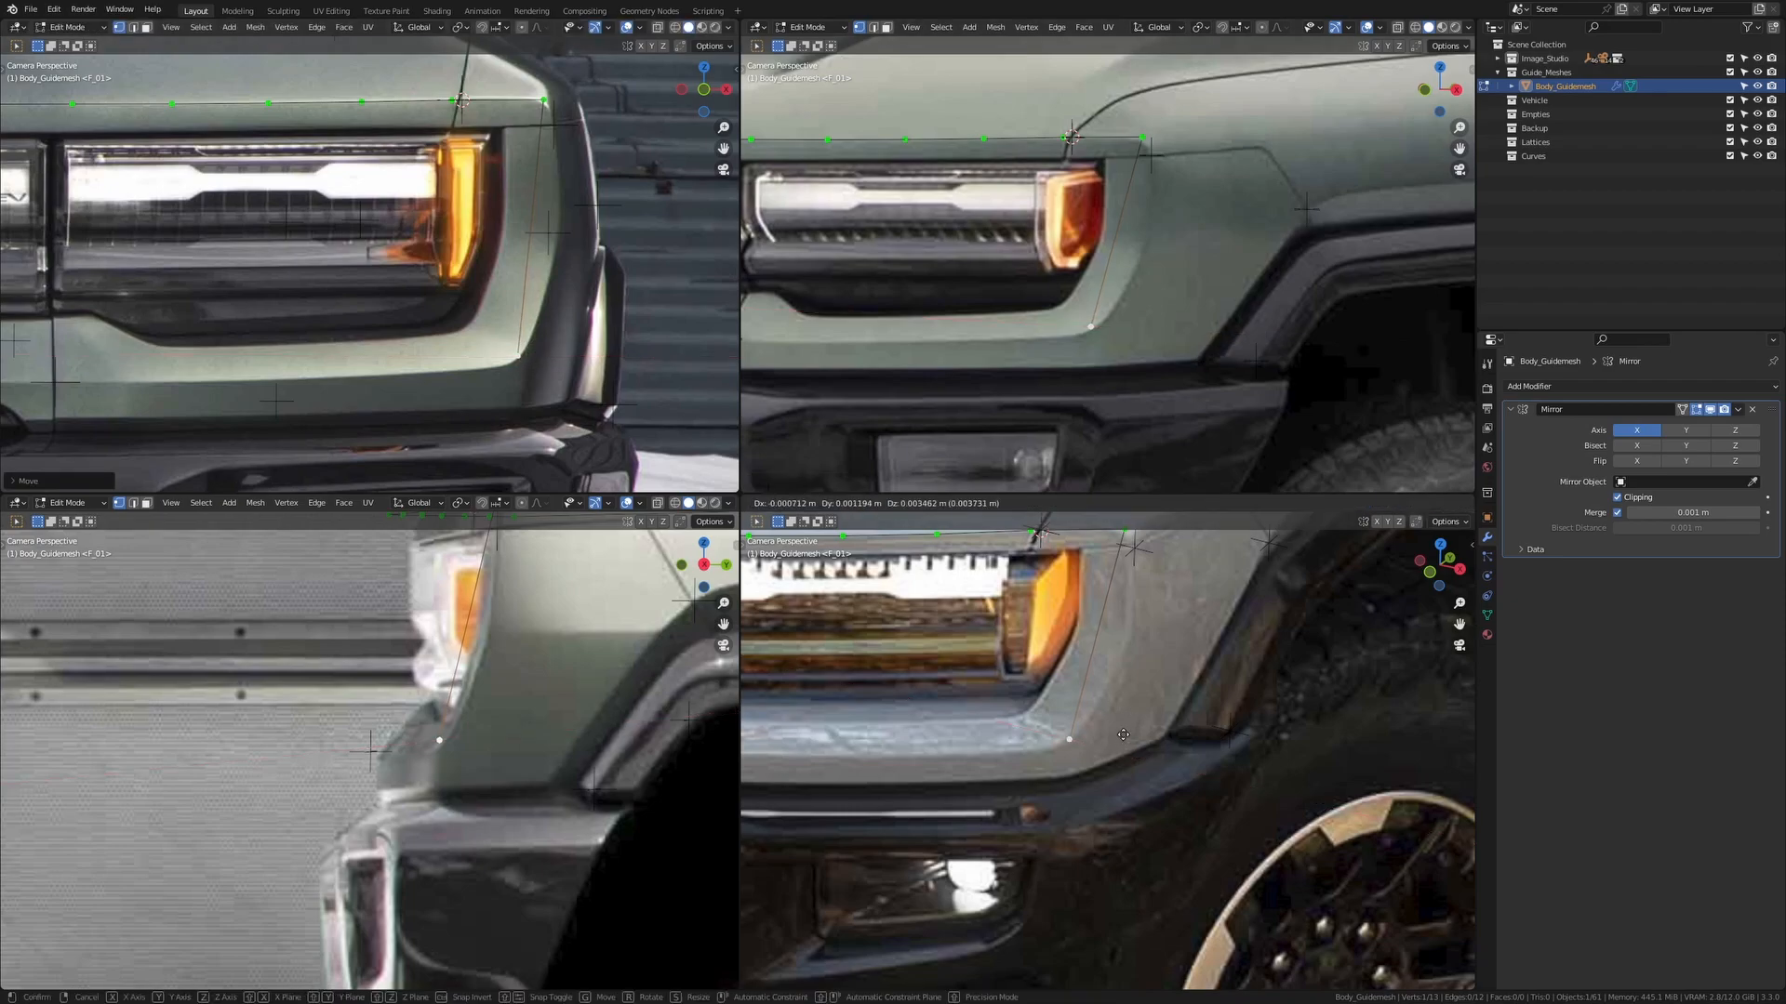
{"action": "left_click", "coordinate": [1135, 708]}
{"action": "key", "text": "g"}
{"action": "key", "text": "z"}
{"action": "key", "text": "Escape"}
{"action": "key", "text": "g"}
{"action": "key", "text": "x"}
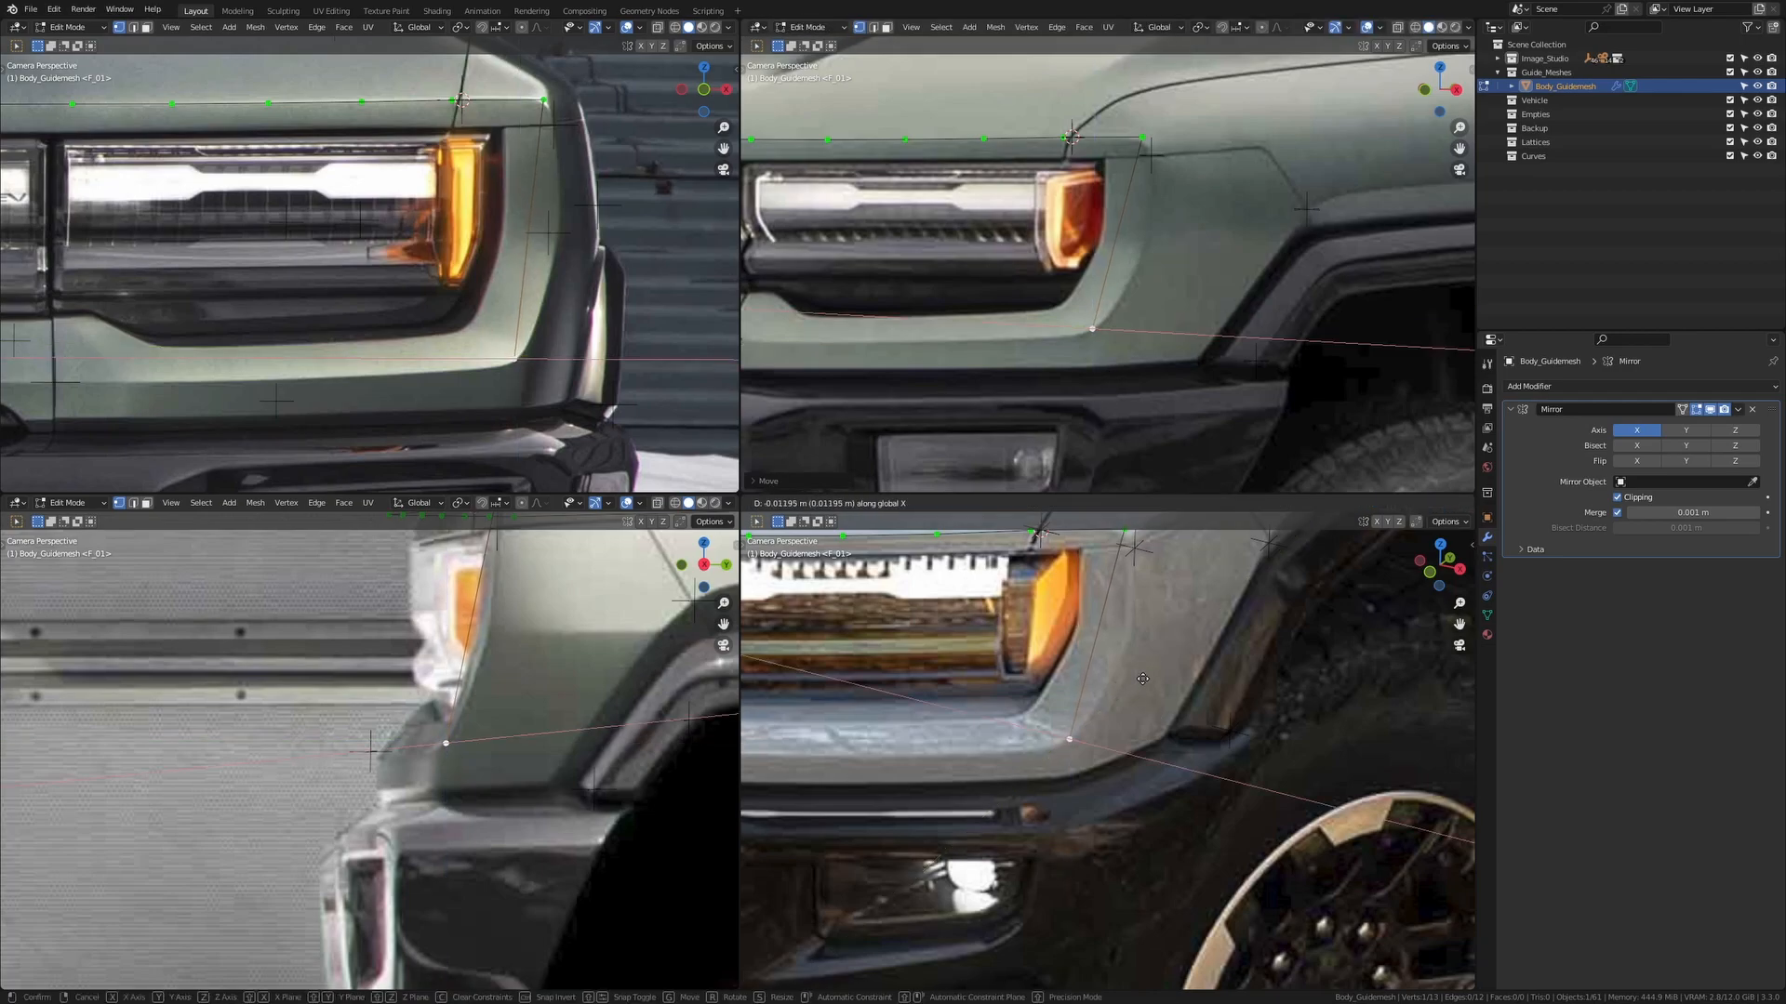
{"action": "left_click", "coordinate": [1137, 681]}
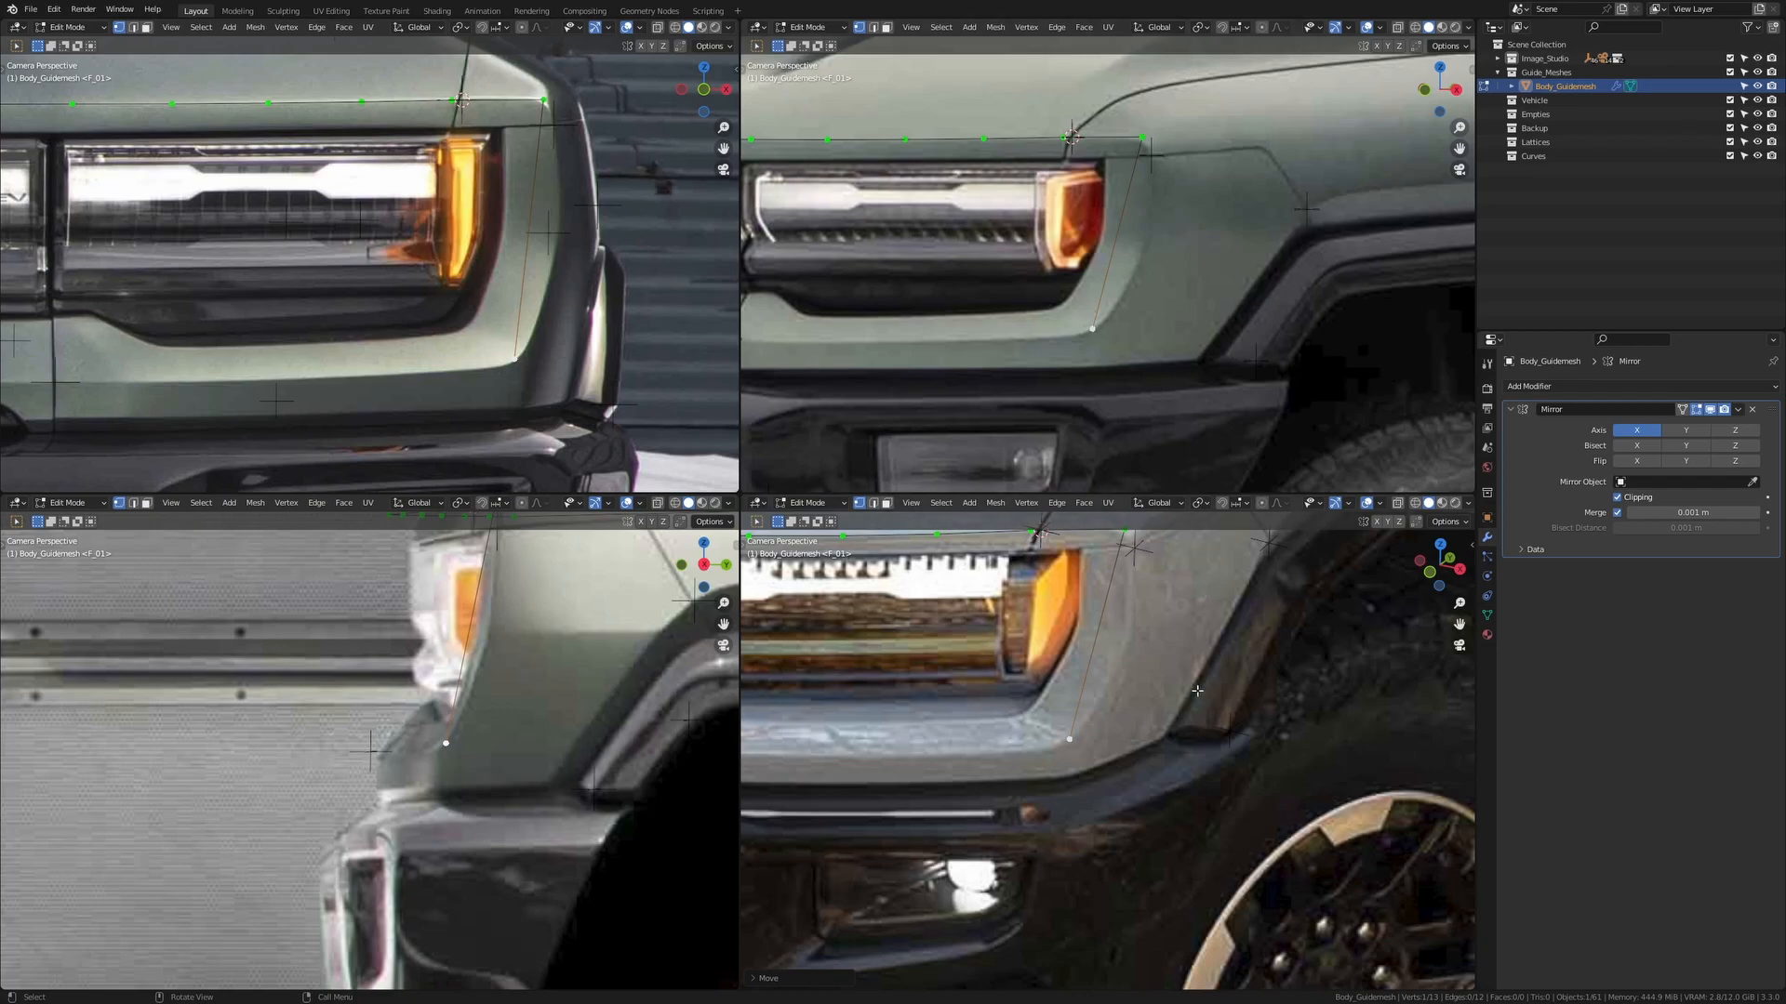
Extrude the lower corner vertex along global X to the mirror centreline below the grille
{"action": "scroll", "coordinate": [1205, 684], "scroll_direction": "down", "scroll_amount": 5}
{"action": "scroll", "coordinate": [1330, 800], "scroll_direction": "up", "scroll_amount": 2}
{"action": "scroll", "coordinate": [1335, 808], "scroll_direction": "down", "scroll_amount": 2}
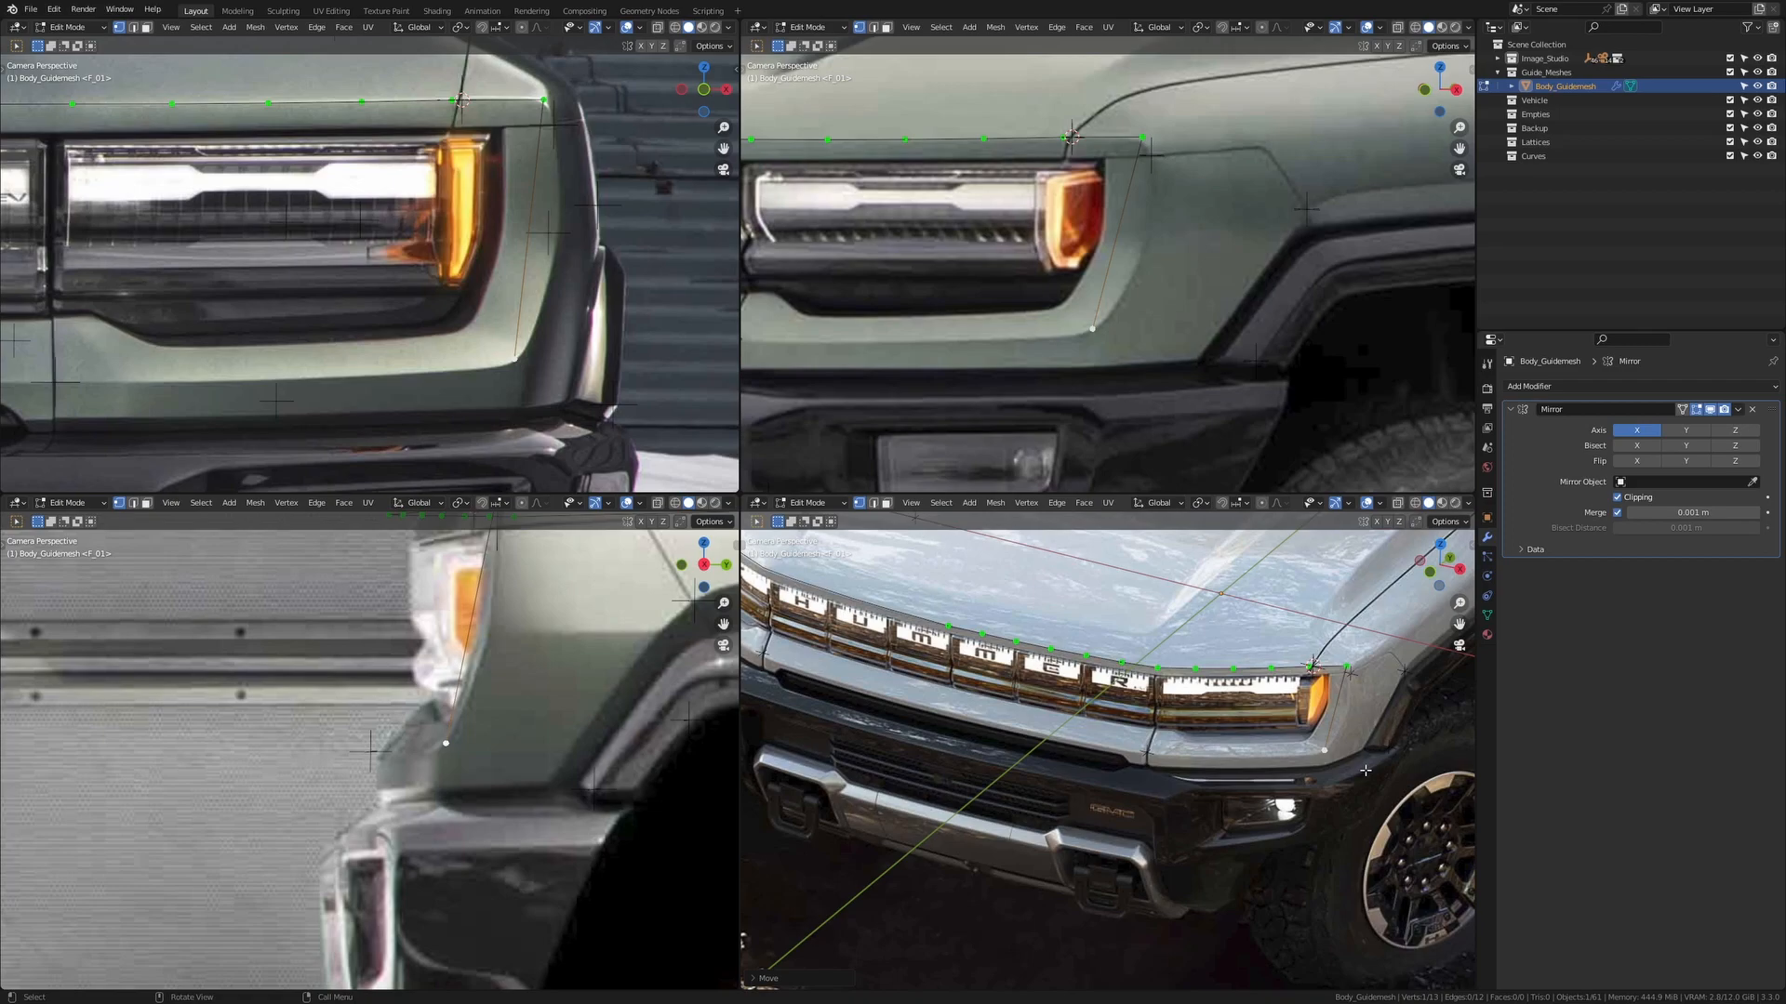
{"action": "key", "text": "e"}
{"action": "key", "text": "x"}
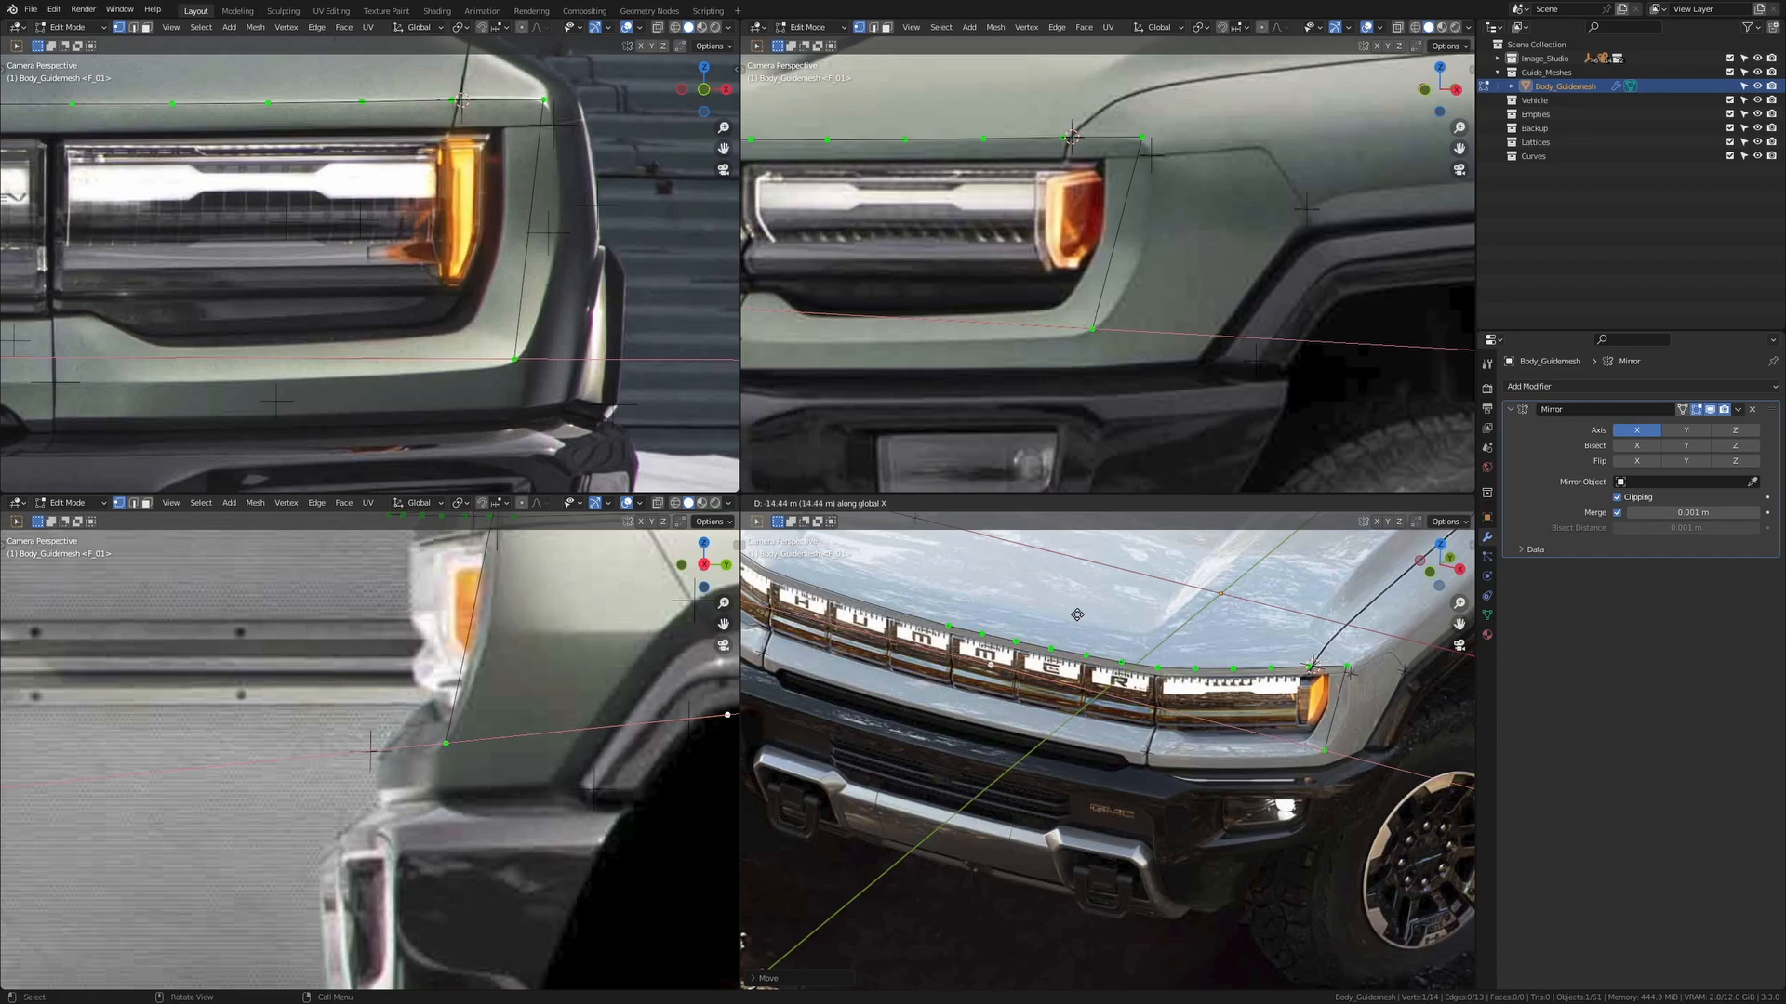
{"action": "key", "text": "Escape"}
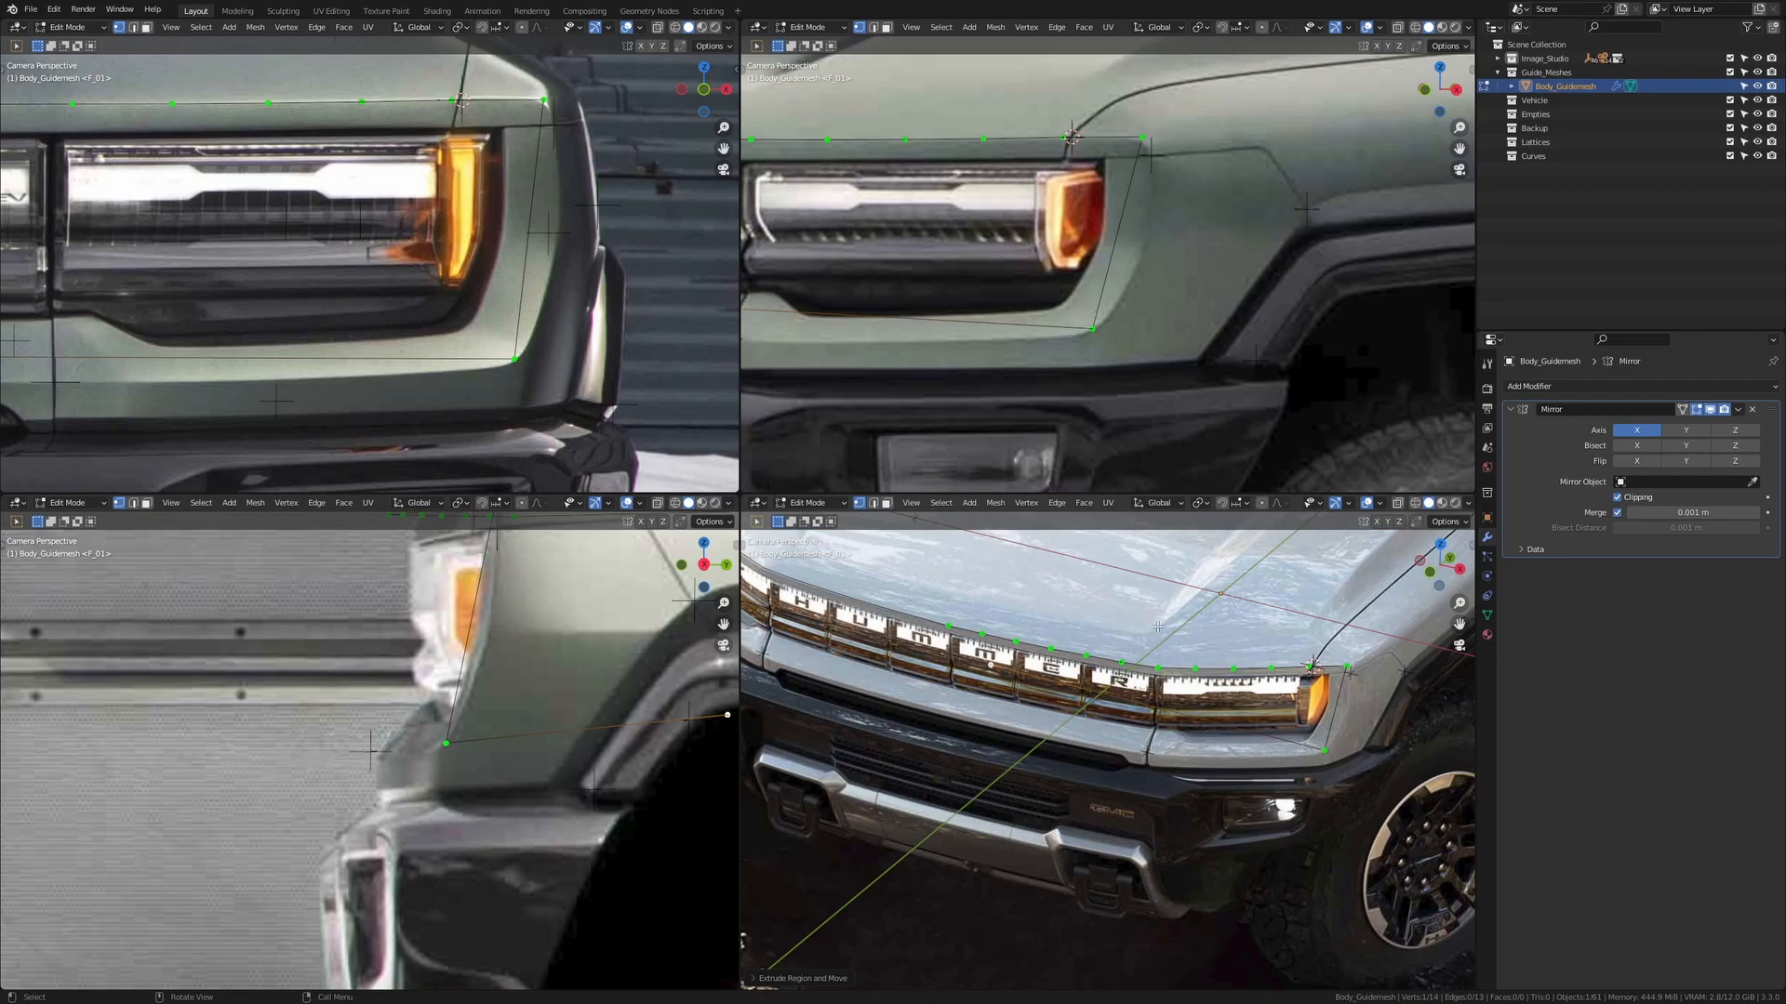
Move the new centreline vertex forward along global Y onto the body-coloured strip below the grille
{"action": "key", "text": "g"}
{"action": "key", "text": "y"}
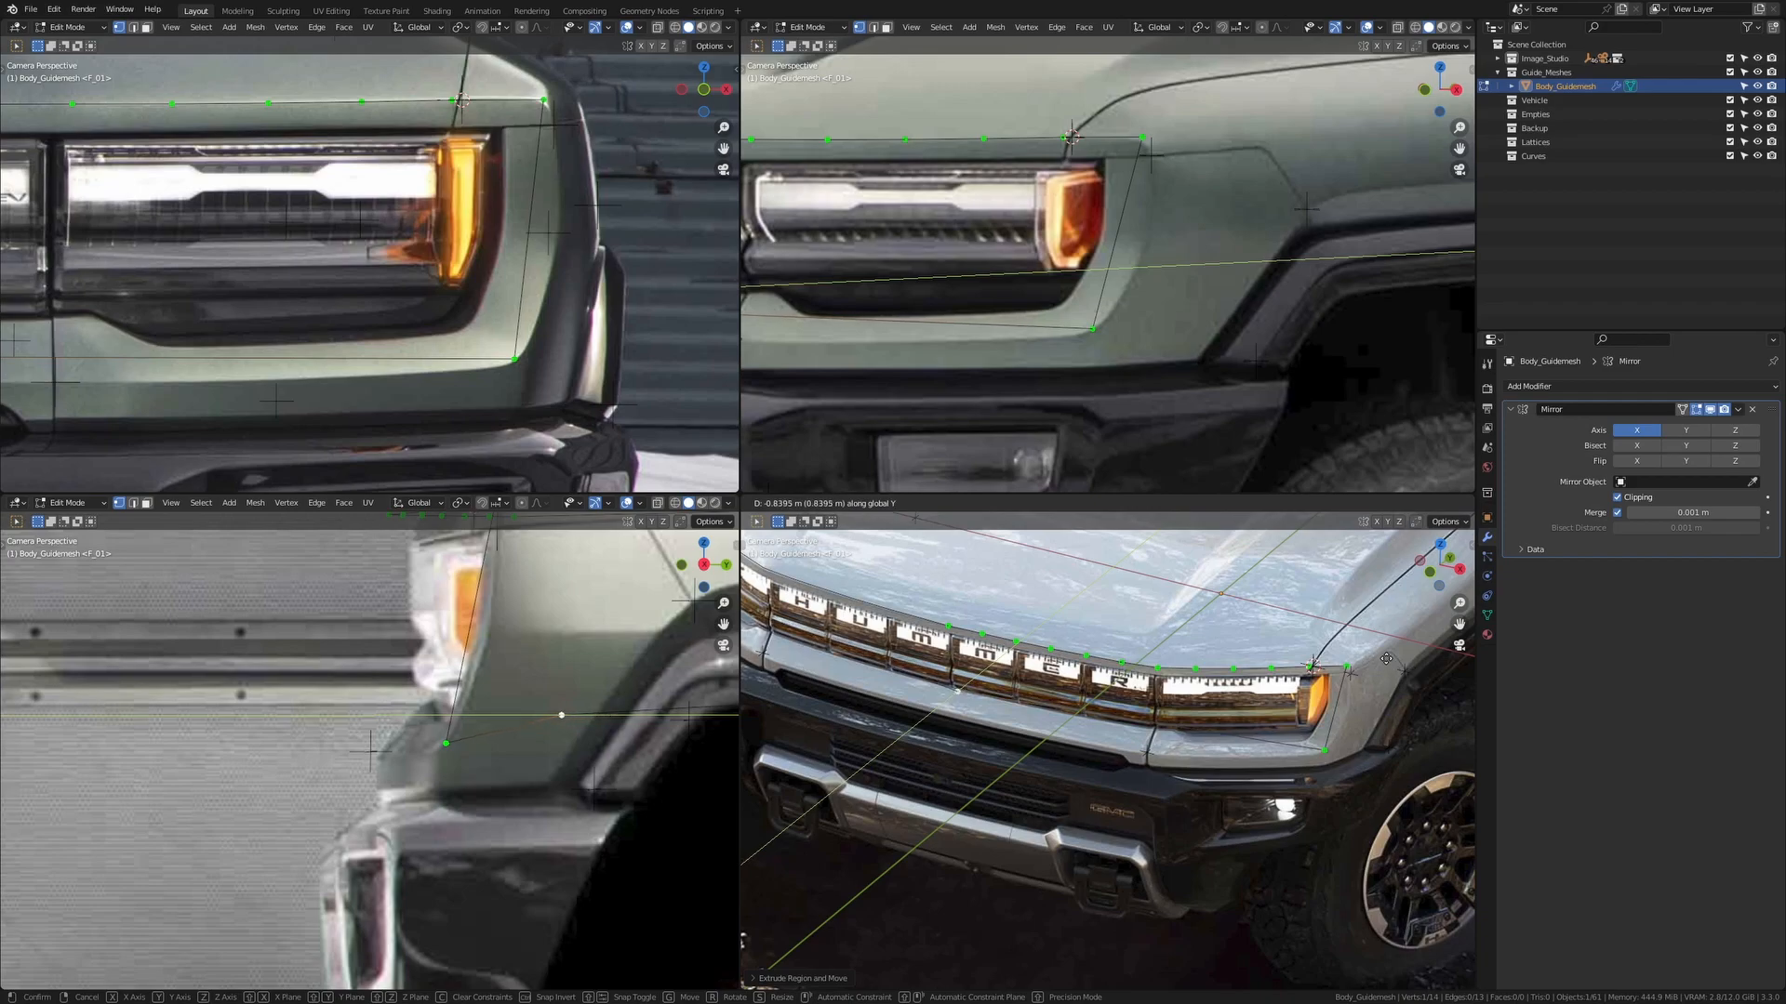
{"action": "left_click", "coordinate": [897, 429]}
{"action": "middle_click_drag", "start_coordinate": [916, 356], "coordinate": [1473, 333], "text": "shift"}
{"action": "middle_click_drag", "start_coordinate": [651, 333], "coordinate": [690, 333], "text": "shift"}
{"action": "middle_click_drag", "start_coordinate": [1028, 326], "coordinate": [1118, 314], "text": "shift"}
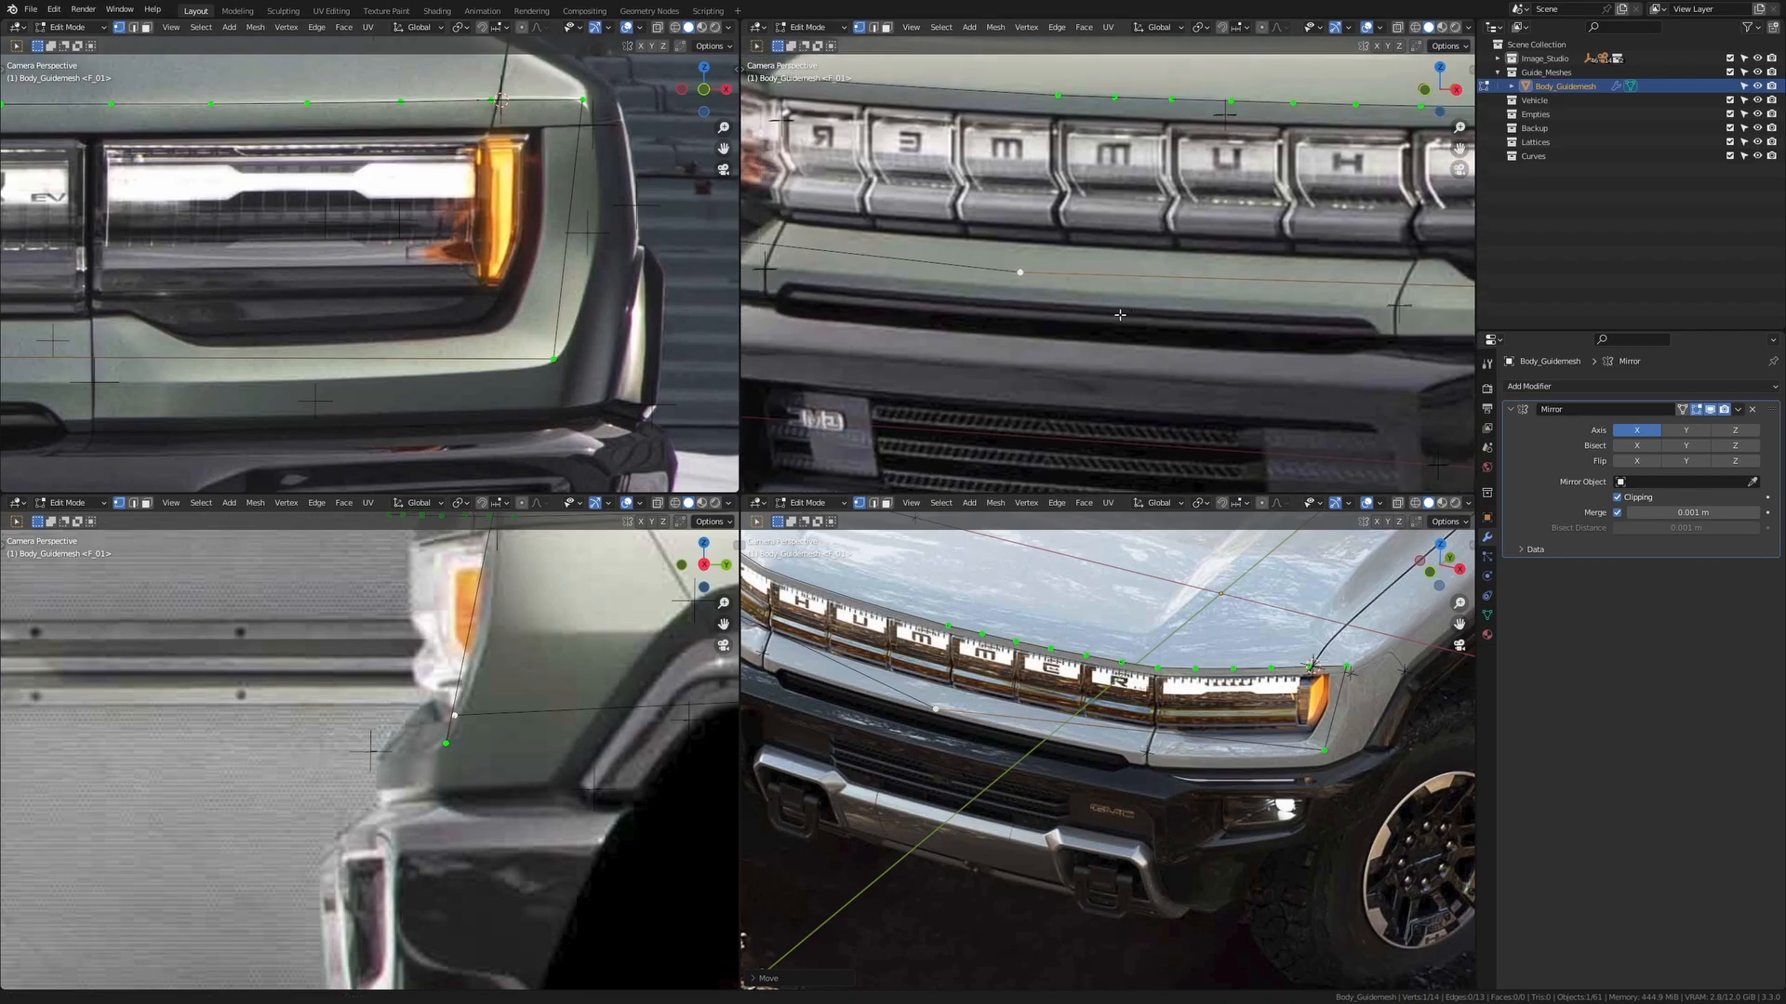
Lower the centreline vertex about 0.08 m along global Z within the strip below the grille letters
{"action": "scroll", "coordinate": [390, 363], "scroll_direction": "down", "scroll_amount": 5}
{"action": "middle_click_drag", "start_coordinate": [207, 391], "coordinate": [471, 374], "text": "shift"}
{"action": "scroll", "coordinate": [391, 381], "scroll_direction": "up", "scroll_amount": 5}
{"action": "middle_click_drag", "start_coordinate": [112, 392], "coordinate": [315, 384], "text": "shift"}
{"action": "scroll", "coordinate": [358, 386], "scroll_direction": "up", "scroll_amount": 2}
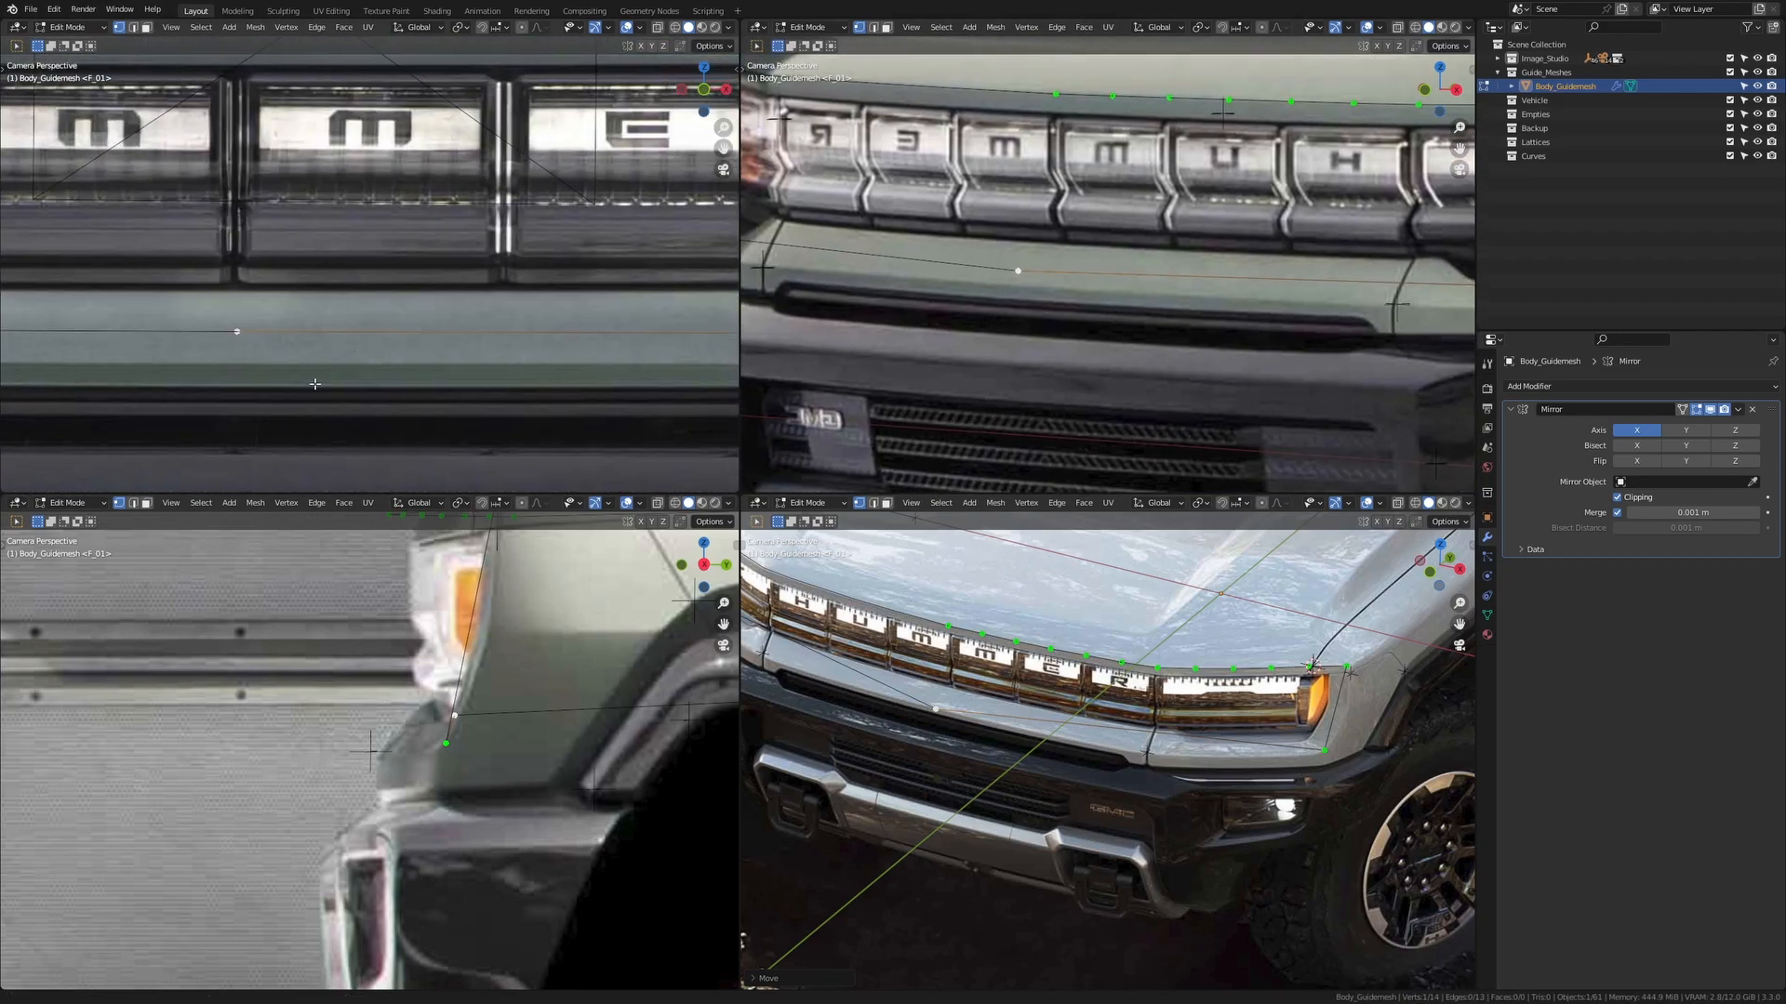
{"action": "key", "text": "g"}
{"action": "key", "text": "z"}
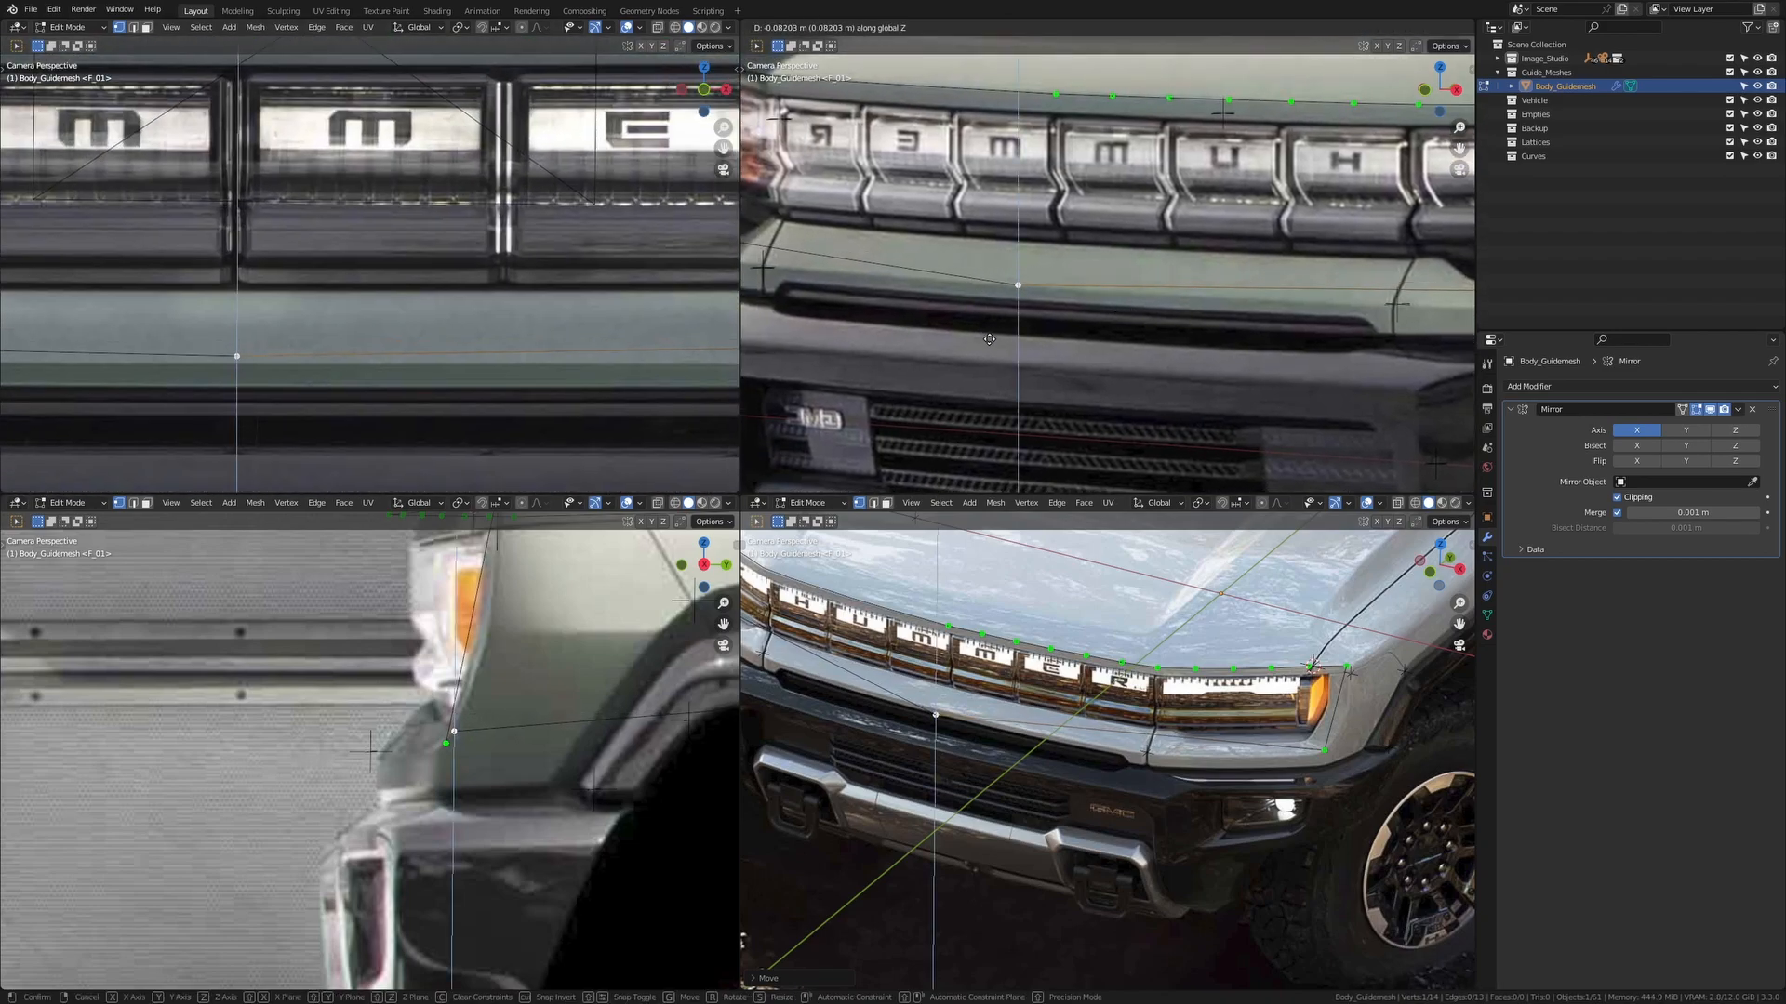
{"action": "left_click", "coordinate": [989, 339]}
Refine the centreline vertex by moving it back about 0.17 m and 0.04 m along global Y and down about 0.01 m
{"action": "scroll", "coordinate": [1070, 716], "scroll_direction": "up", "scroll_amount": 1}
{"action": "key", "text": "g"}
{"action": "key", "text": "y"}
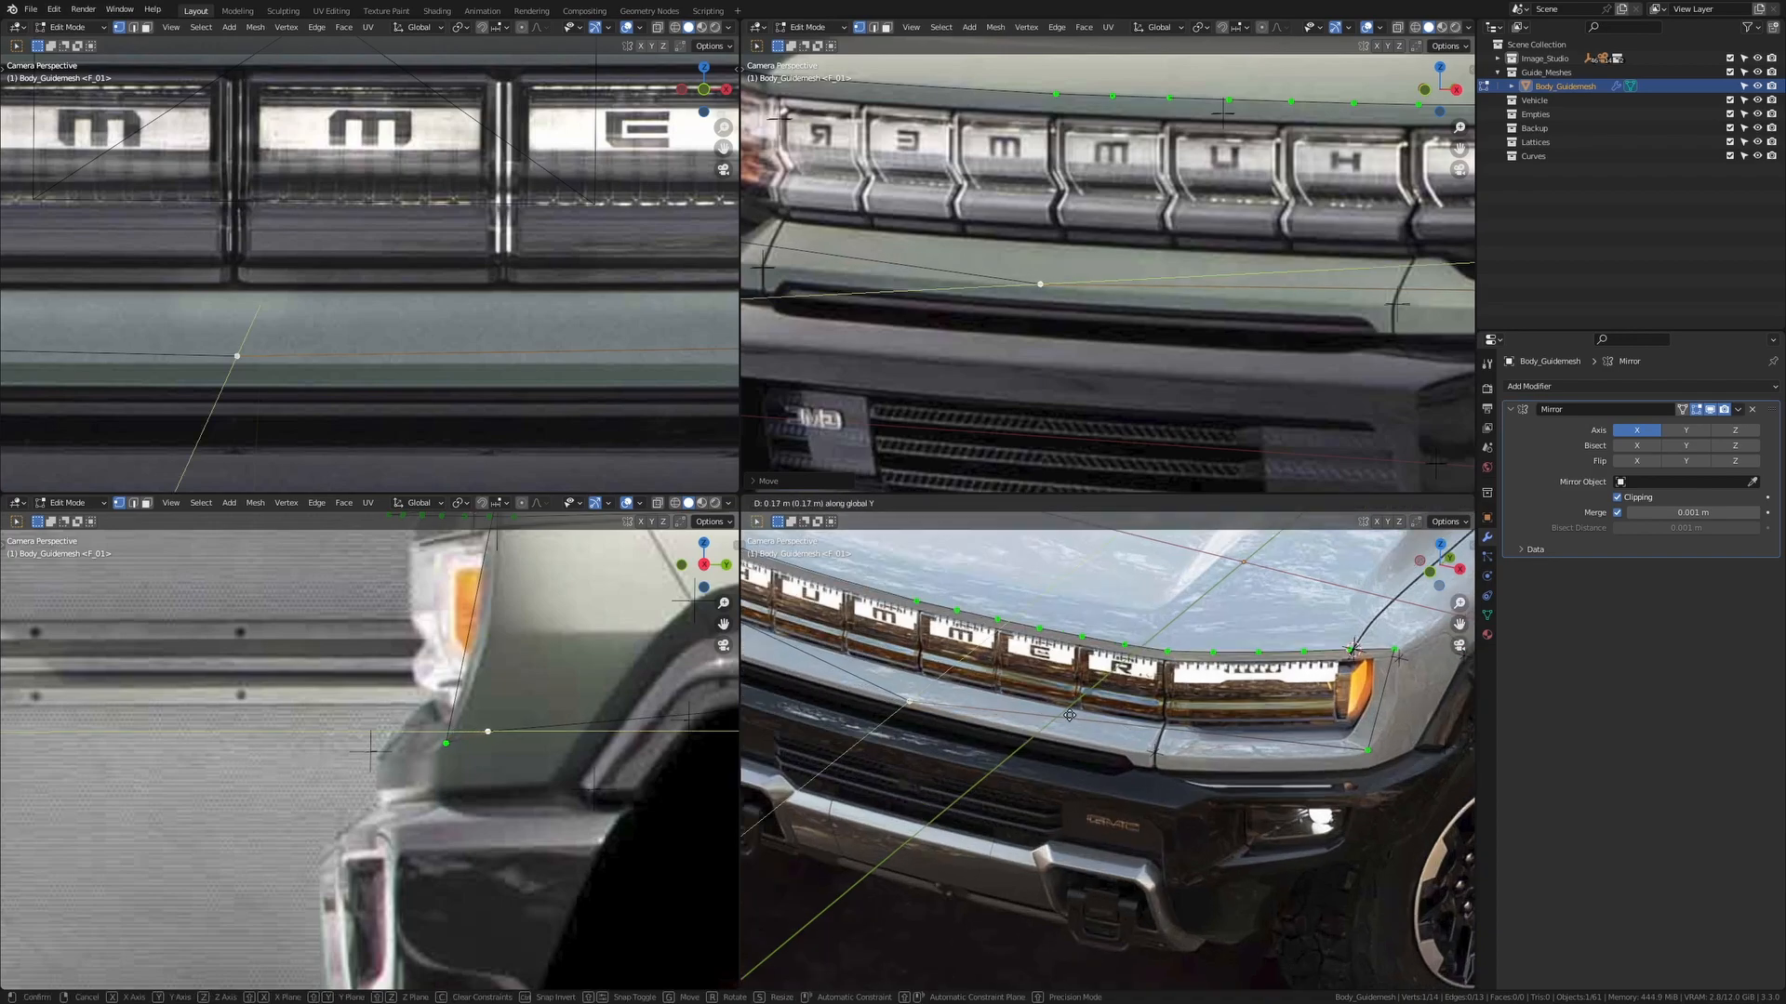
{"action": "left_click", "coordinate": [1070, 716]}
{"action": "key", "text": "g"}
{"action": "key", "text": "z"}
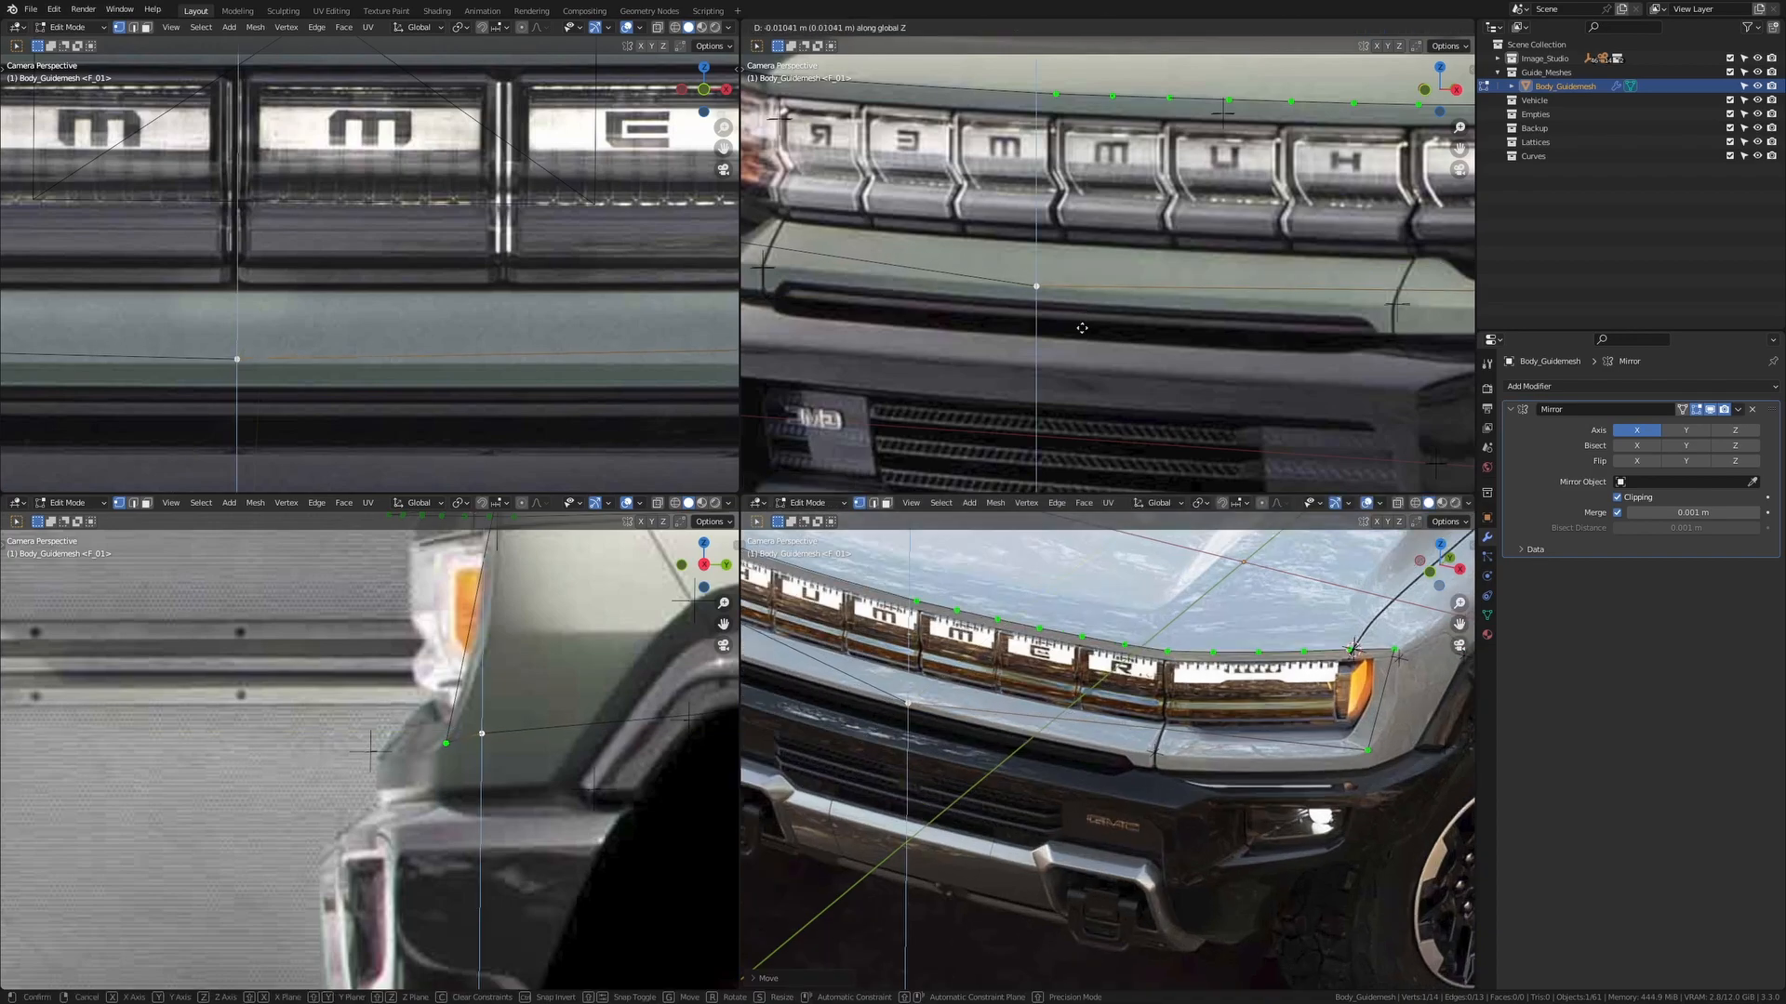
{"action": "left_click", "coordinate": [1082, 328]}
{"action": "key", "text": "g"}
{"action": "key", "text": "y"}
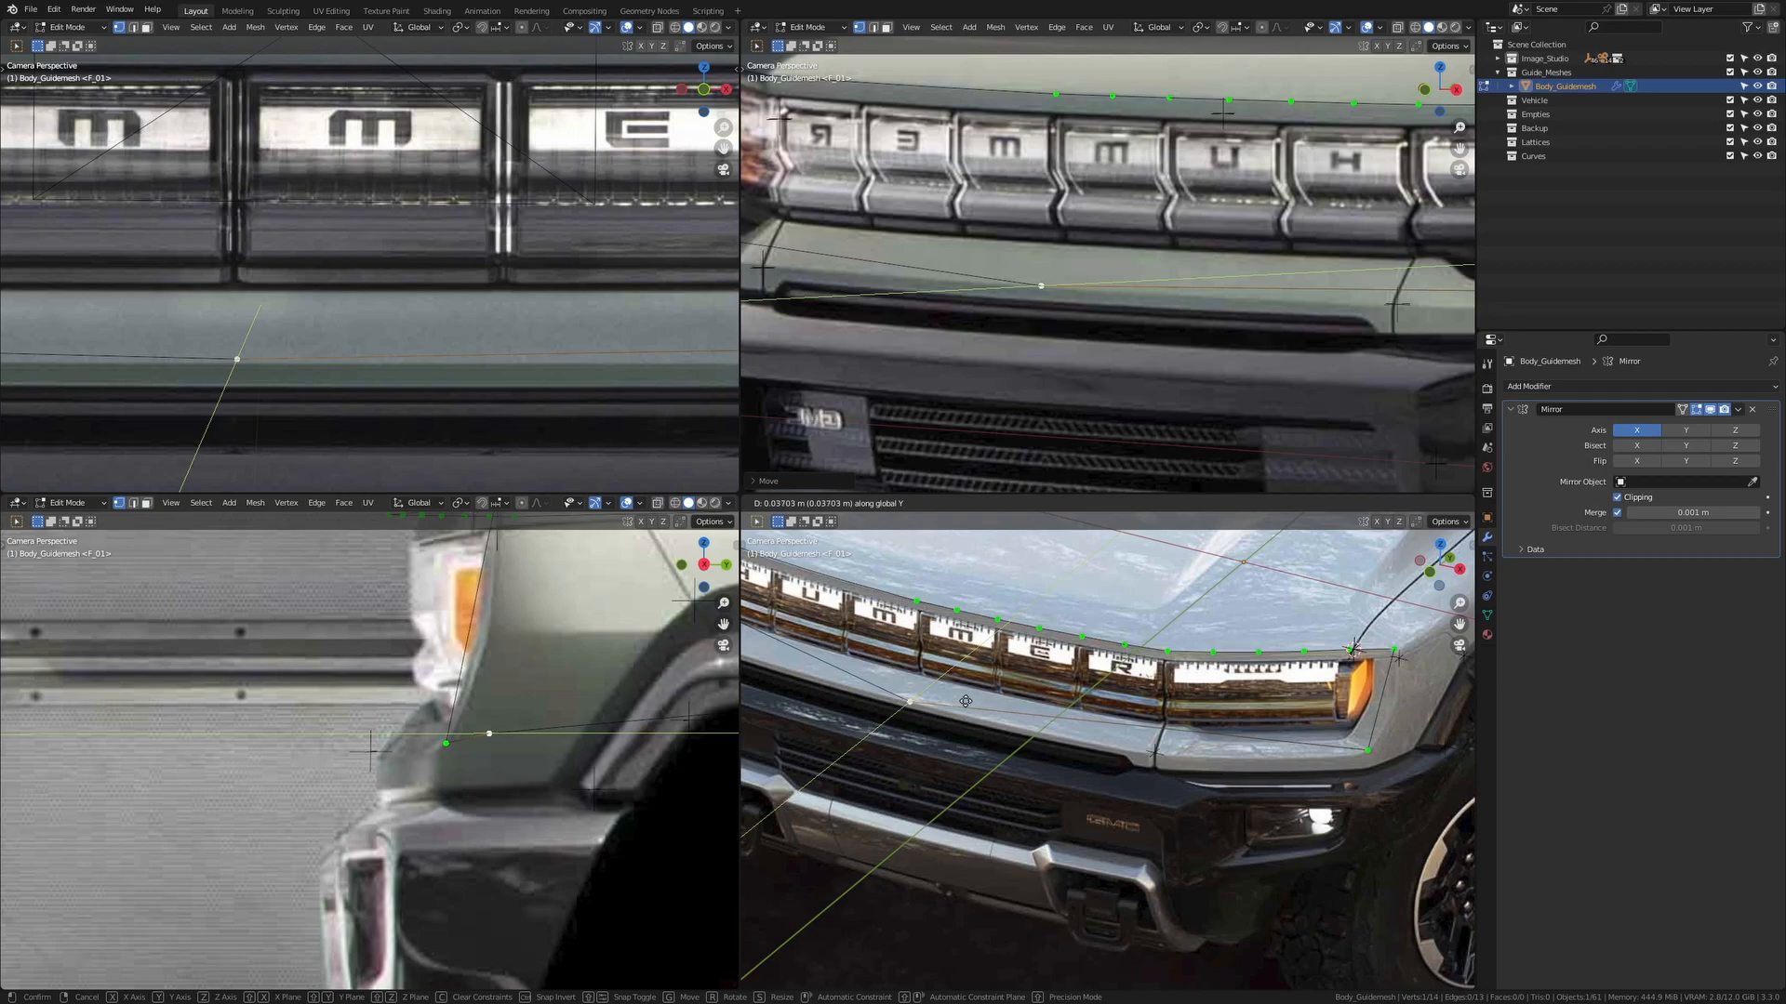
{"action": "left_click", "coordinate": [967, 703]}
Insert evenly spaced vertices in the edge between the lower centreline vertex and the corner vertex beneath the headlight
{"action": "middle_click_drag", "start_coordinate": [919, 785], "coordinate": [1134, 704]}
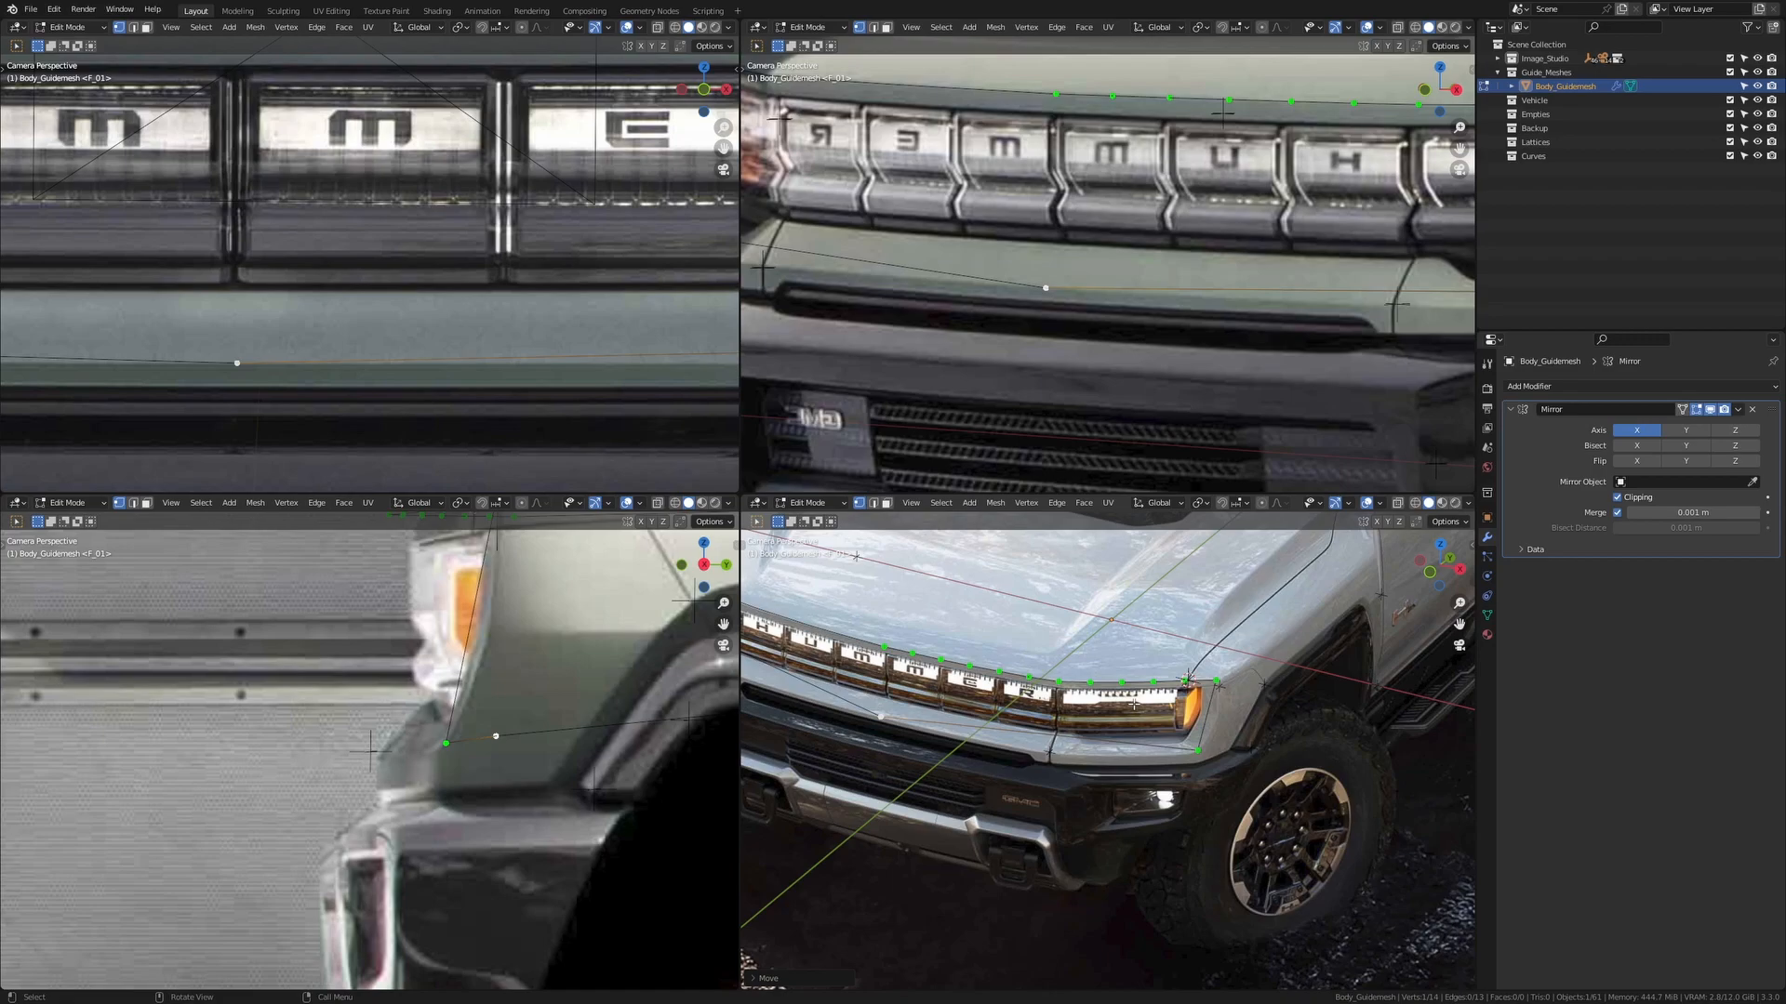
{"action": "left_click", "coordinate": [1197, 749], "text": "shift"}
{"action": "key", "text": "ctrl+r"}
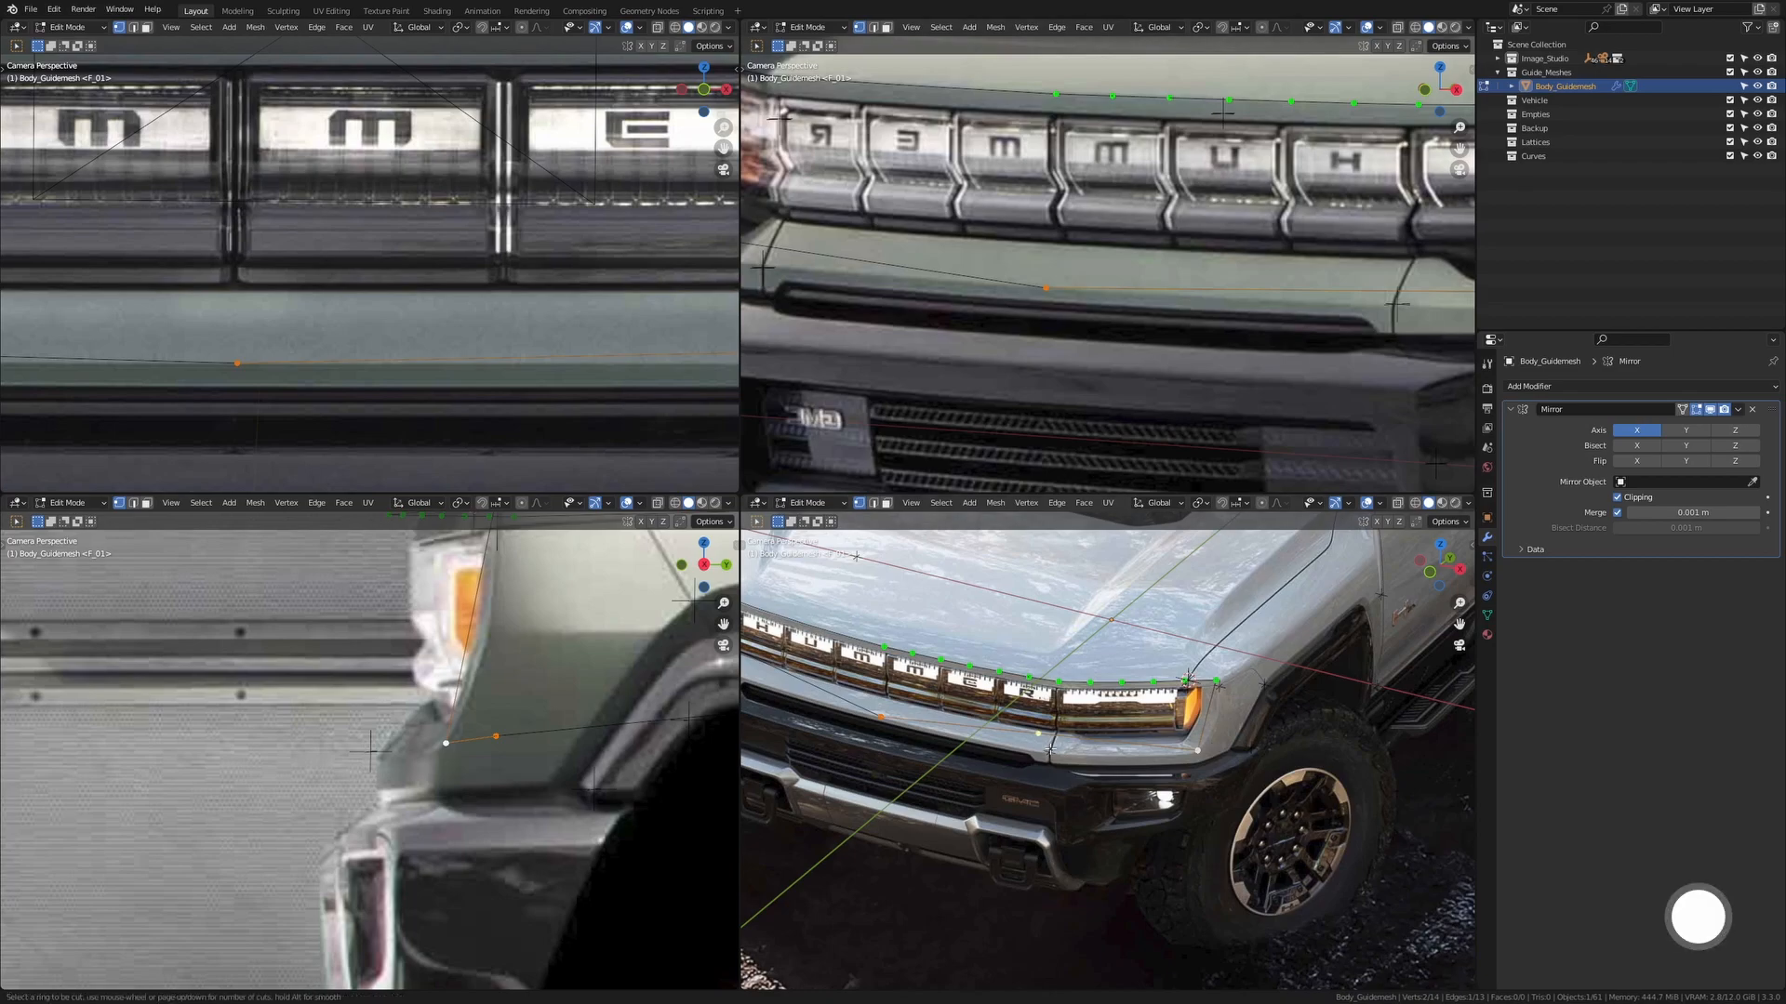
{"action": "scroll", "coordinate": [1076, 742], "scroll_direction": "up", "scroll_amount": 6}
{"action": "left_click", "coordinate": [1079, 749]}
{"action": "right_click", "coordinate": [1079, 749]}
Move three of the inserted vertices below the grille forward along global Y onto the strip's lower edge, the first about 0.35 m
{"action": "scroll", "coordinate": [1079, 750], "scroll_direction": "up", "scroll_amount": 4}
{"action": "left_click", "coordinate": [974, 678]}
{"action": "key", "text": "g"}
{"action": "key", "text": "y"}
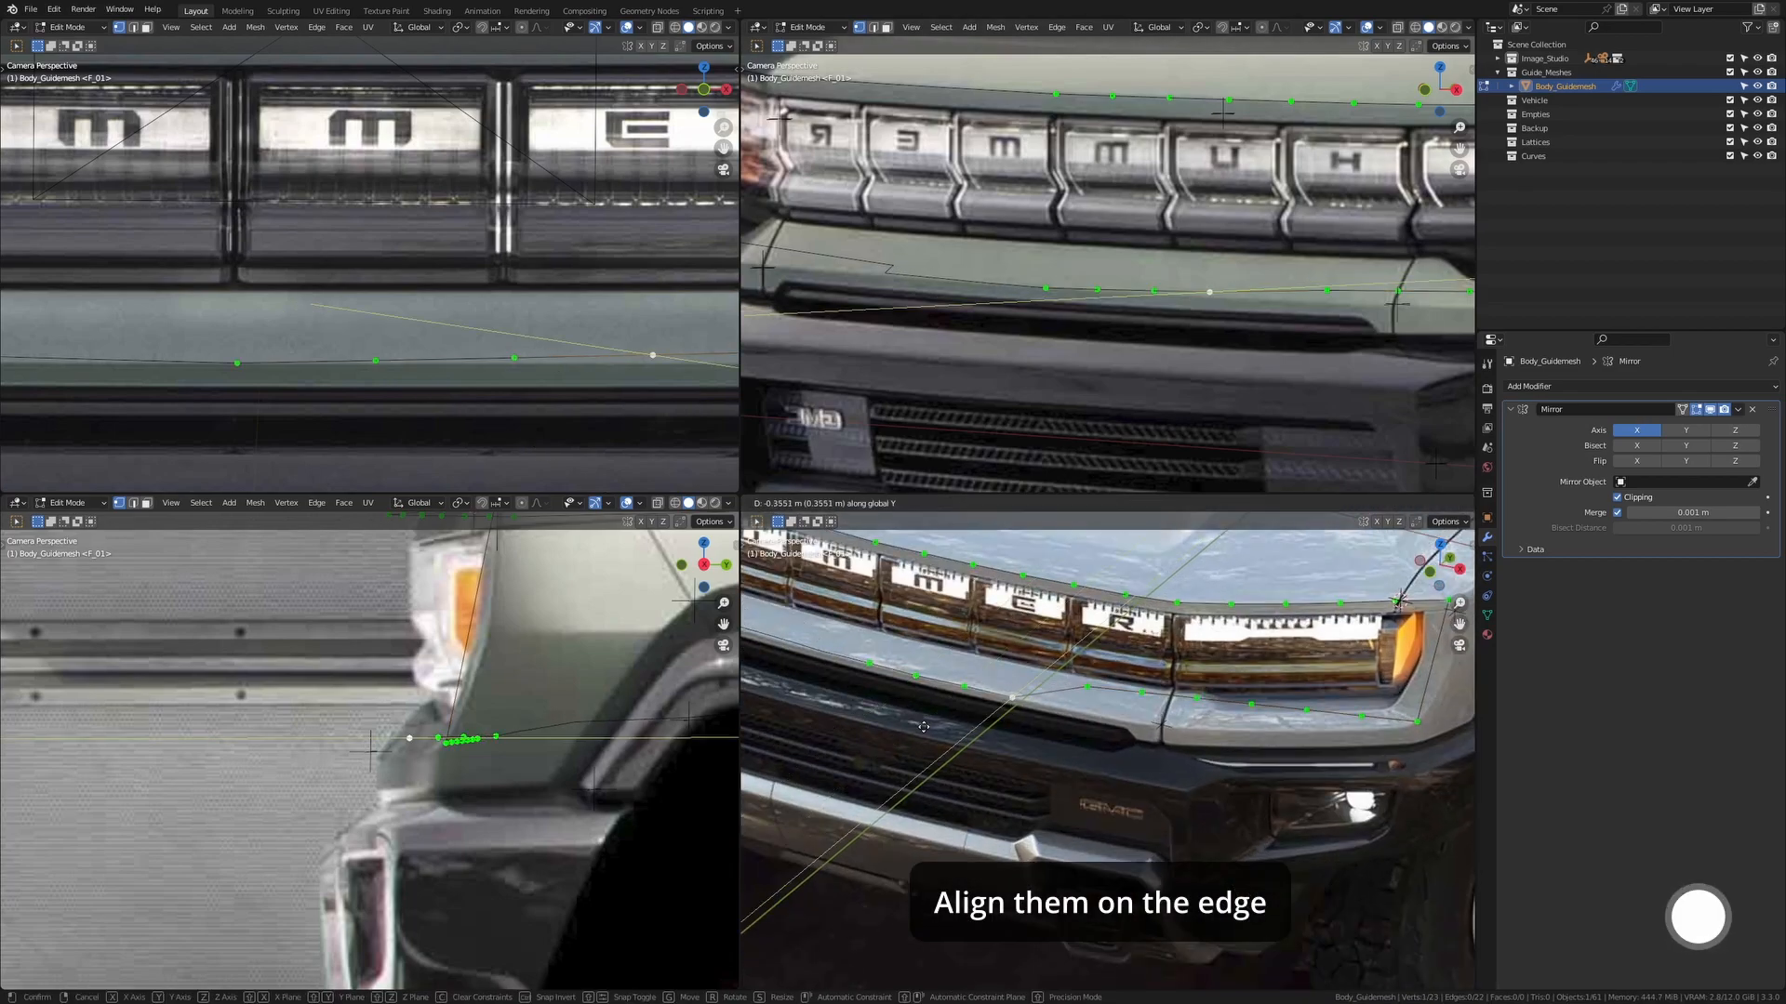
{"action": "left_click", "coordinate": [926, 724]}
{"action": "left_click", "coordinate": [1085, 692]}
{"action": "key", "text": "g"}
{"action": "key", "text": "y"}
{"action": "left_click", "coordinate": [1058, 714]}
{"action": "left_click", "coordinate": [1140, 697]}
{"action": "key", "text": "g"}
{"action": "key", "text": "y"}
{"action": "left_click", "coordinate": [1112, 721]}
Move the next vertices toward the headlight along global Y onto the strip's edge, and even out the whole row with LoopTools Space
{"action": "middle_click_drag", "start_coordinate": [1200, 714], "coordinate": [1093, 711], "text": "shift"}
{"action": "left_click", "coordinate": [1039, 729]}
{"action": "left_click", "coordinate": [1119, 701]}
{"action": "key", "text": "g"}
{"action": "key", "text": "y"}
{"action": "left_click", "coordinate": [1092, 724]}
{"action": "left_click", "coordinate": [1173, 706]}
{"action": "key", "text": "g"}
{"action": "key", "text": "y"}
{"action": "left_click", "coordinate": [1153, 725]}
{"action": "left_click", "coordinate": [885, 669]}
{"action": "left_click", "coordinate": [1342, 718], "text": "ctrl"}
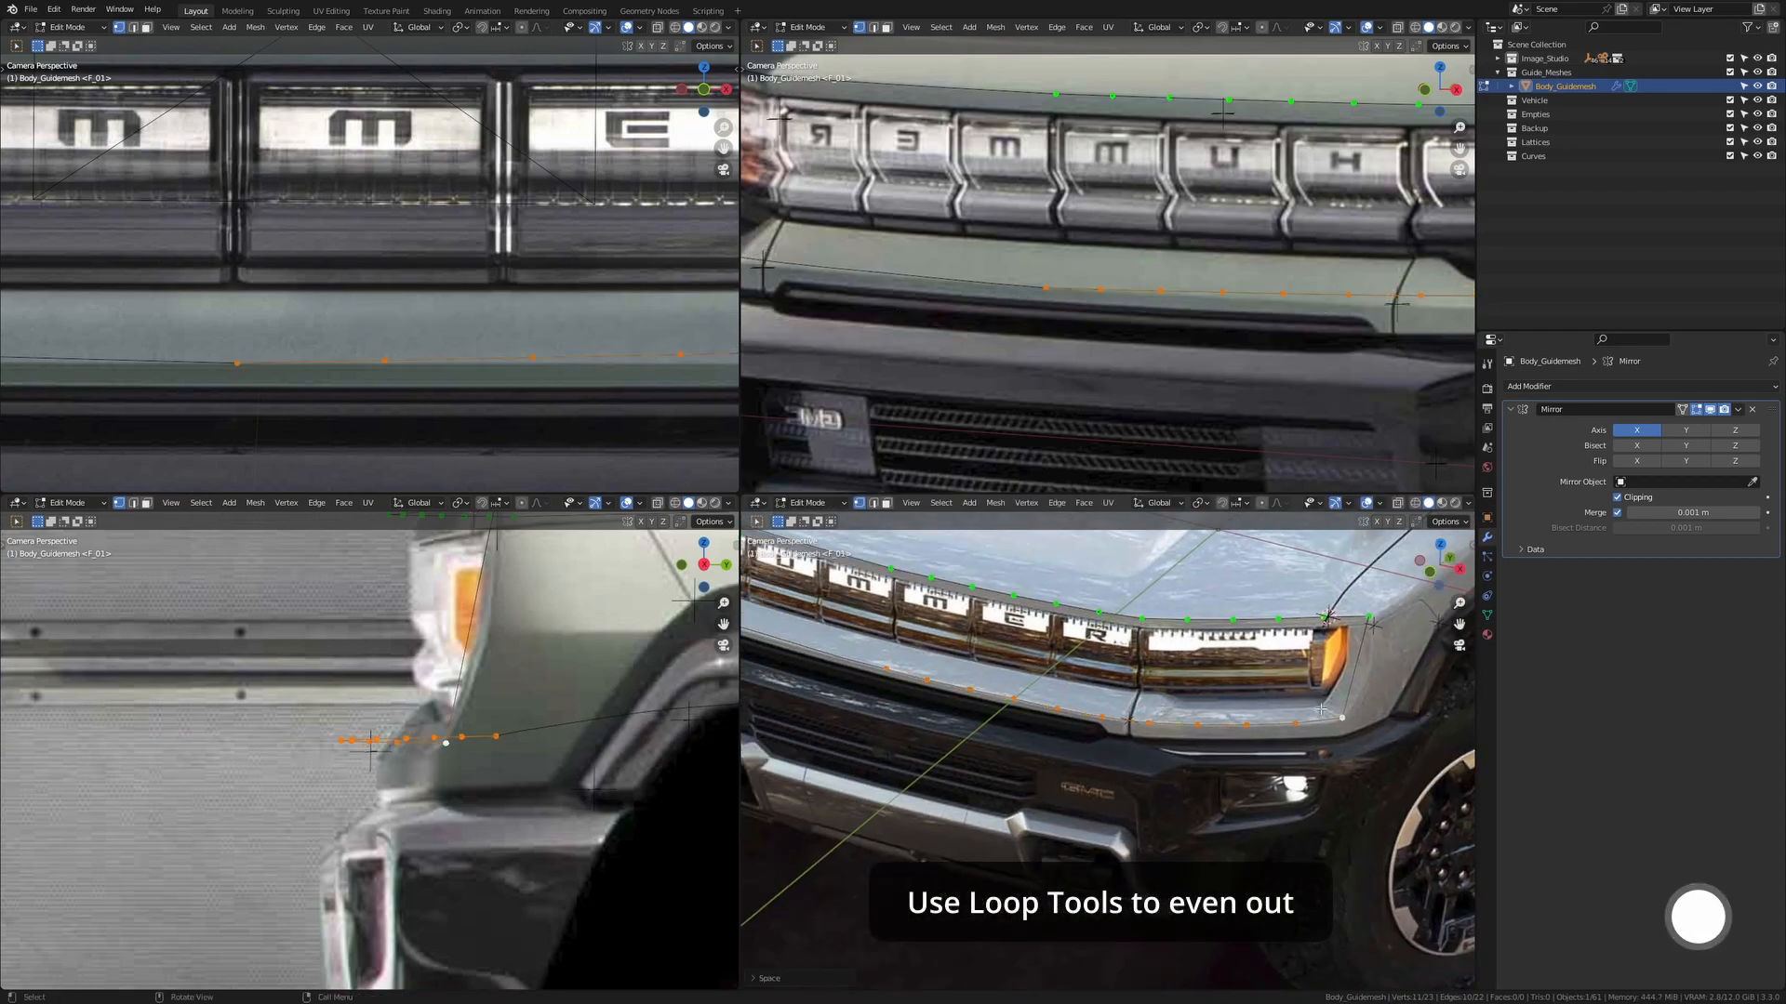
Lower two vertices beside the centreline along global Z onto the strip's lower edge in the front photo, the second about 0.02 m
{"action": "middle_click_drag", "start_coordinate": [1342, 718], "coordinate": [1293, 711], "text": "shift"}
{"action": "scroll", "coordinate": [197, 325], "scroll_direction": "up", "scroll_amount": 1}
{"action": "left_click", "coordinate": [432, 409]}
{"action": "key", "text": "g"}
{"action": "key", "text": "z"}
{"action": "left_click", "coordinate": [435, 419]}
{"action": "left_click", "coordinate": [604, 399]}
{"action": "key", "text": "g"}
{"action": "key", "text": "z"}
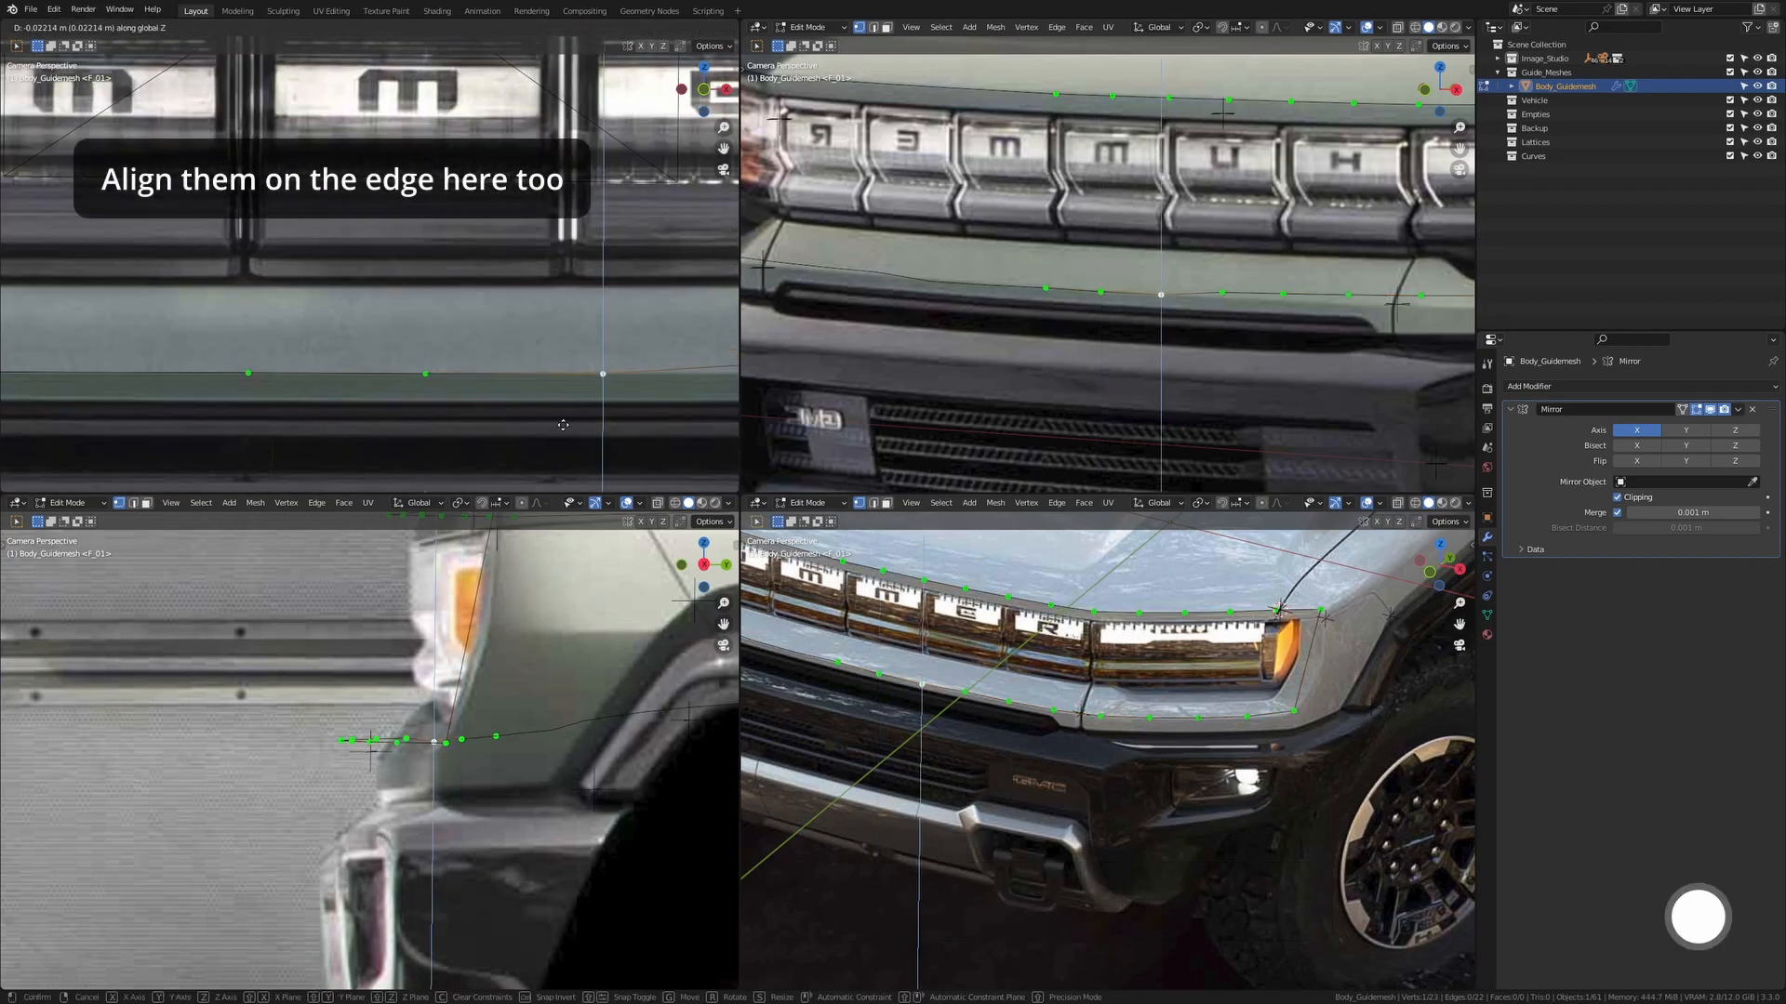
{"action": "left_click", "coordinate": [604, 407]}
Lower the next two vertices toward the headlight along global Z onto the strip's edge in the front photo
{"action": "middle_click_drag", "start_coordinate": [605, 407], "coordinate": [284, 407], "text": "shift"}
{"action": "left_click", "coordinate": [458, 401]}
{"action": "key", "text": "g"}
{"action": "key", "text": "z"}
{"action": "left_click", "coordinate": [457, 413]}
{"action": "left_click", "coordinate": [452, 447]}
{"action": "left_click", "coordinate": [632, 402]}
{"action": "key", "text": "g"}
{"action": "key", "text": "z"}
{"action": "left_click", "coordinate": [632, 424]}
Lower the remaining vertices beneath the headlight along global Z onto the strip's edge, the one next to the corner about 0.05 m
{"action": "middle_click_drag", "start_coordinate": [632, 423], "coordinate": [274, 406], "text": "shift"}
{"action": "left_click", "coordinate": [456, 398]}
{"action": "key", "text": "g"}
{"action": "key", "text": "z"}
{"action": "left_click", "coordinate": [458, 419]}
{"action": "middle_click_drag", "start_coordinate": [643, 353], "coordinate": [374, 331], "text": "shift"}
{"action": "left_click", "coordinate": [465, 305]}
{"action": "key", "text": "g"}
{"action": "key", "text": "z"}
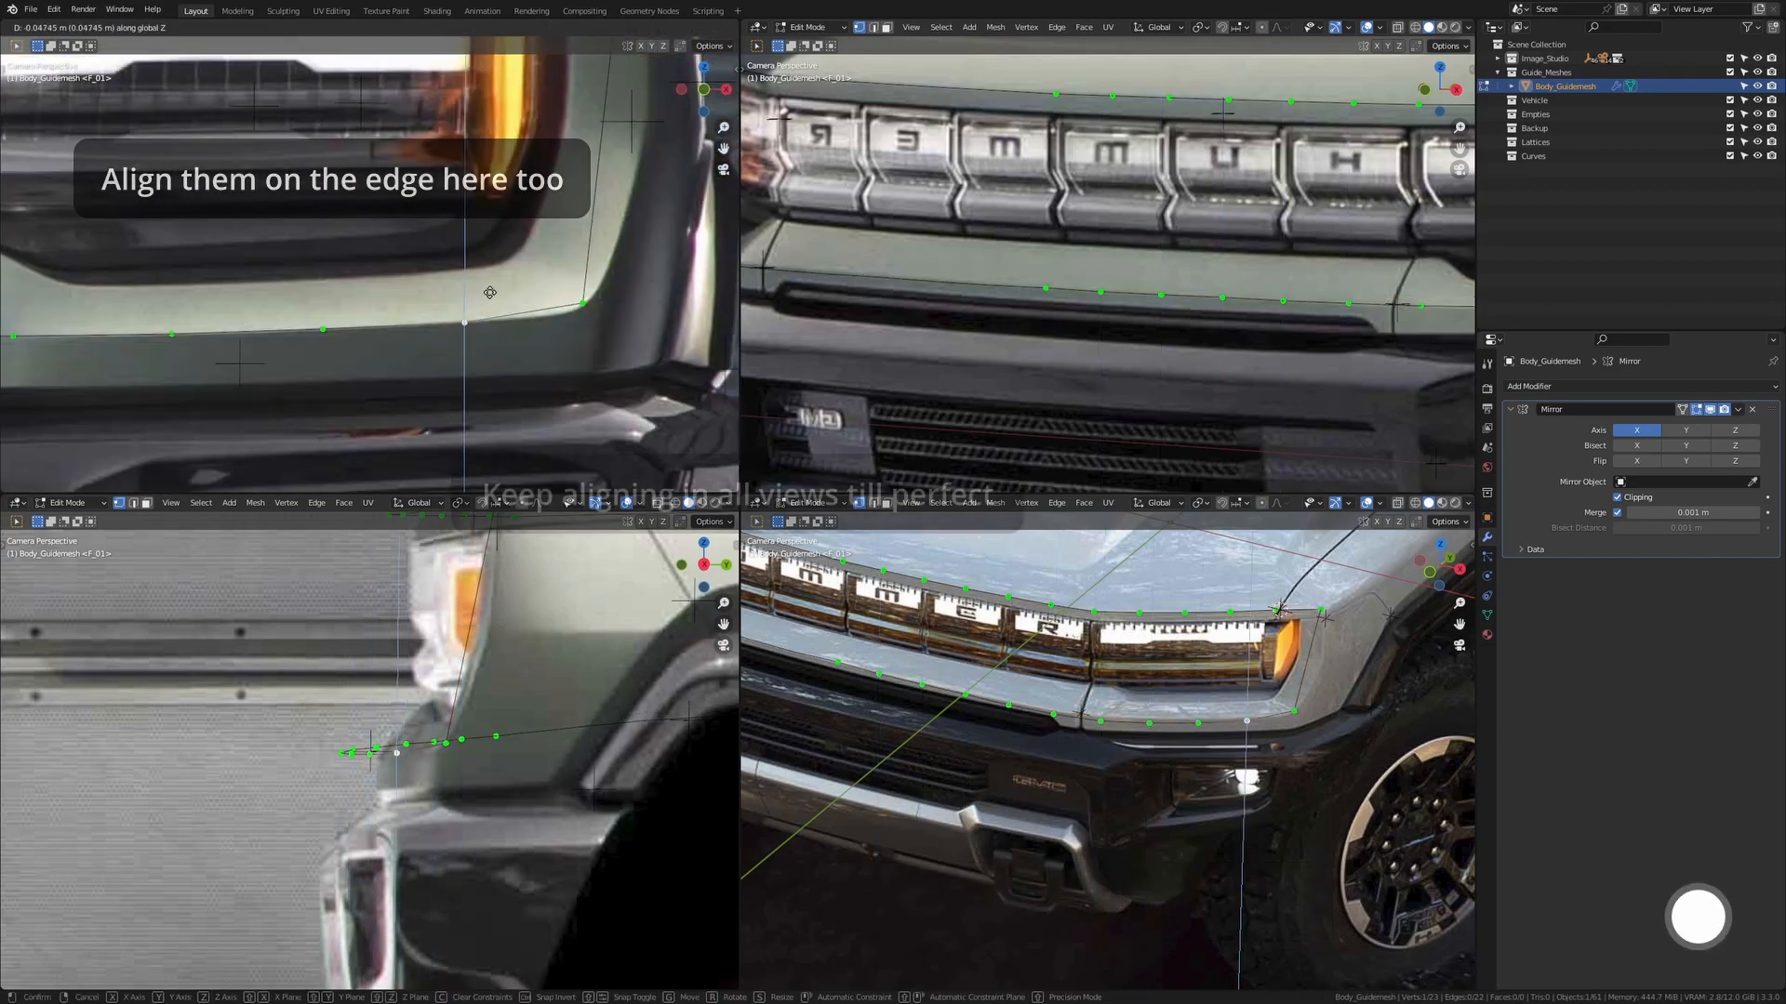
{"action": "left_click", "coordinate": [464, 323]}
Readjust the strip's vertices between the grille and the headlight along global Y to match the edge in the three-quarter photo
{"action": "scroll", "coordinate": [873, 629], "scroll_direction": "up", "scroll_amount": 3}
{"action": "left_click", "coordinate": [885, 707]}
{"action": "key", "text": "g"}
{"action": "key", "text": "y"}
{"action": "left_click", "coordinate": [890, 703]}
{"action": "key", "text": "y"}
{"action": "left_click", "coordinate": [1036, 737]}
{"action": "left_click", "coordinate": [1109, 760]}
{"action": "key", "text": "g"}
{"action": "key", "text": "y"}
{"action": "left_click", "coordinate": [1117, 754]}
{"action": "left_click", "coordinate": [1187, 775]}
{"action": "key", "text": "g"}
{"action": "key", "text": "y"}
{"action": "left_click", "coordinate": [1198, 767]}
Move another vertex of the strip below the grille along global Y onto the edge in the three-quarter photo
{"action": "left_click", "coordinate": [807, 746]}
{"action": "middle_click_drag", "start_coordinate": [807, 747], "coordinate": [961, 750], "text": "shift"}
{"action": "left_click", "coordinate": [1013, 741]}
{"action": "key", "text": "g"}
{"action": "key", "text": "y"}
{"action": "left_click", "coordinate": [1106, 732]}
Select the row from the lower centreline vertex to the headlight corner vertex and space it evenly with LoopTools
{"action": "scroll", "coordinate": [1182, 742], "scroll_direction": "down", "scroll_amount": 3}
{"action": "left_click", "coordinate": [850, 693]}
{"action": "left_click", "coordinate": [1238, 730], "text": "ctrl"}
{"action": "key", "text": "q"}
{"action": "left_click", "coordinate": [1238, 730]}
Insert two evenly spaced vertices in the edge beside the headlight, between the hood corner and the lower corner vertex
{"action": "middle_click_drag", "start_coordinate": [233, 289], "coordinate": [376, 281], "text": "shift"}
{"action": "scroll", "coordinate": [633, 269], "scroll_direction": "down", "scroll_amount": 3}
{"action": "scroll", "coordinate": [377, 281], "scroll_direction": "down", "scroll_amount": 1}
{"action": "scroll", "coordinate": [1447, 315], "scroll_direction": "down", "scroll_amount": 1}
{"action": "middle_click_drag", "start_coordinate": [1447, 315], "coordinate": [1207, 315], "text": "shift"}
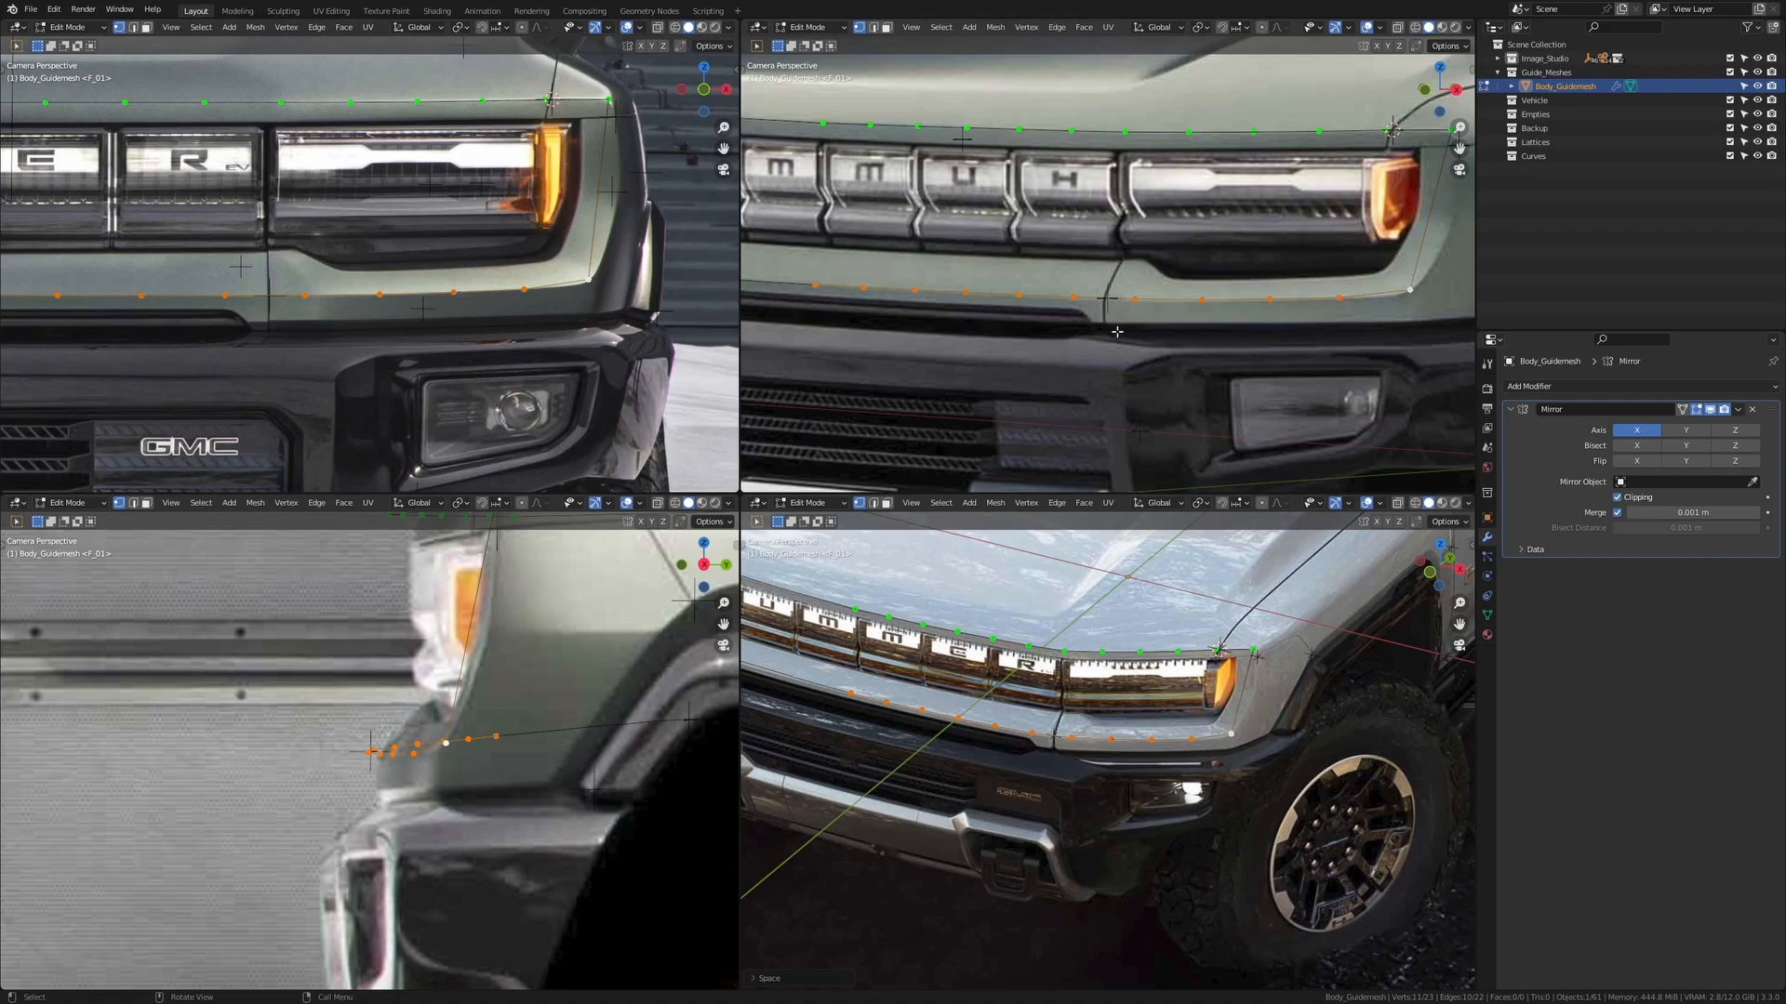
{"action": "scroll", "coordinate": [986, 309], "scroll_direction": "down", "scroll_amount": 2}
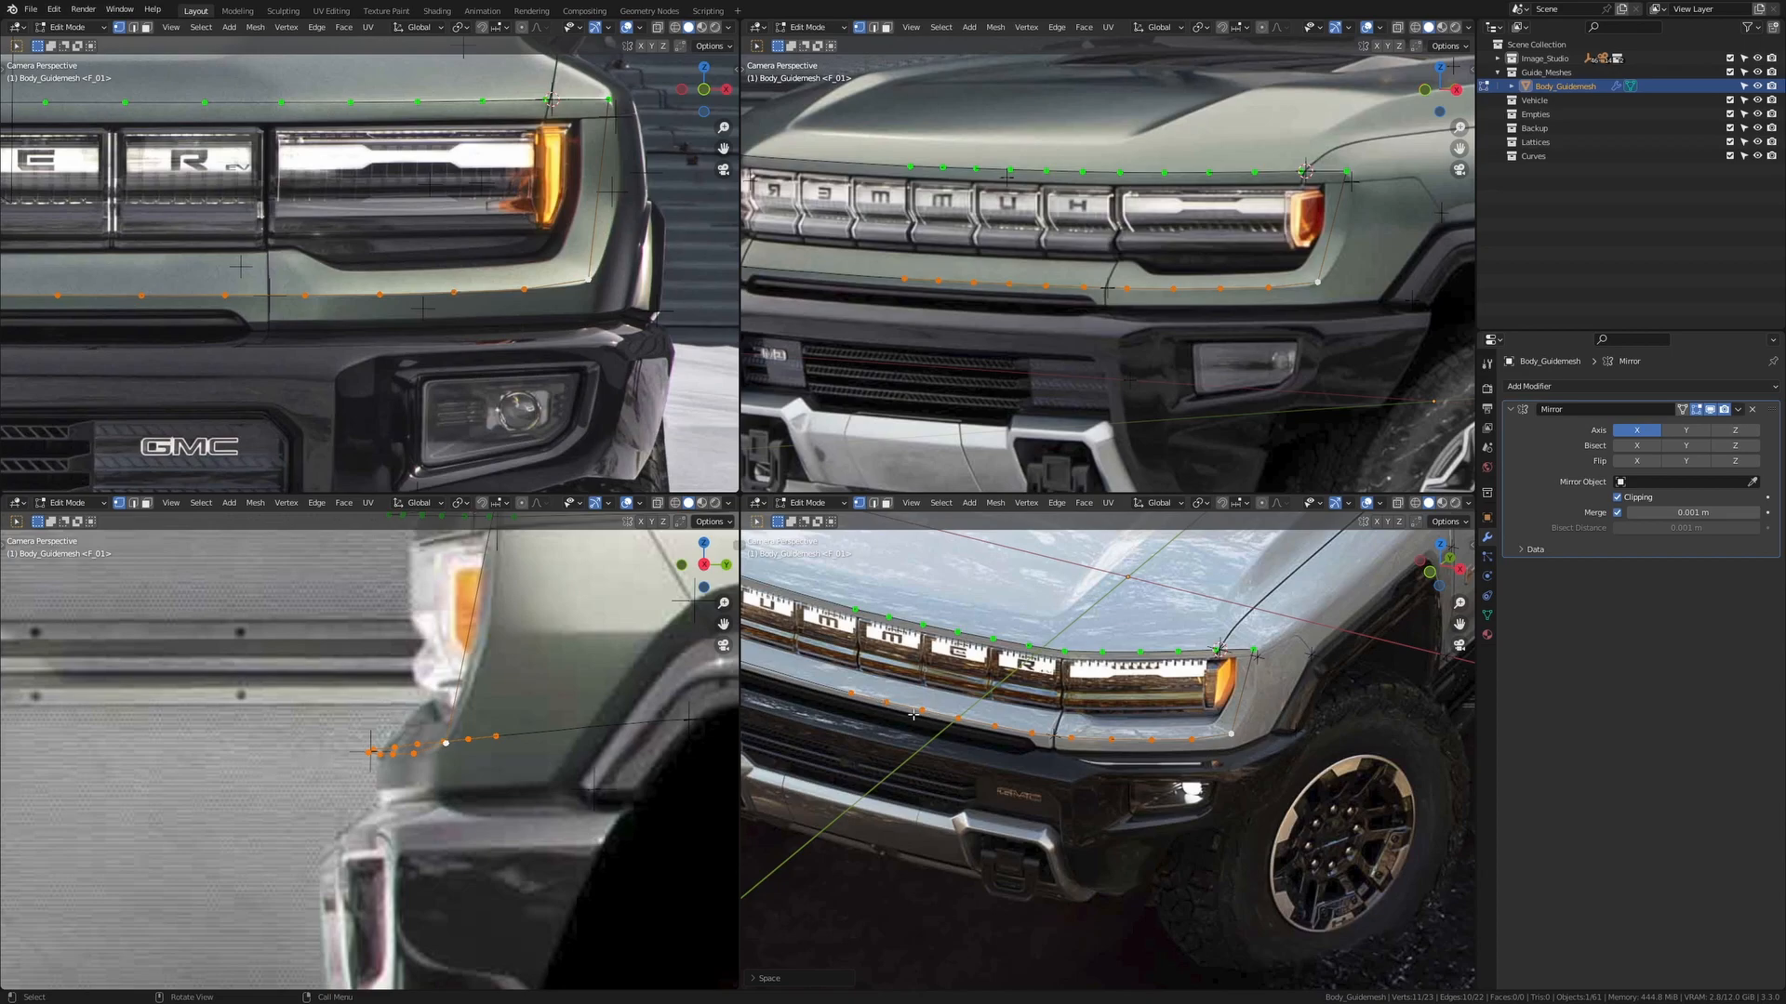
{"action": "key", "text": "alt+a"}
{"action": "scroll", "coordinate": [1084, 721], "scroll_direction": "down", "scroll_amount": 4}
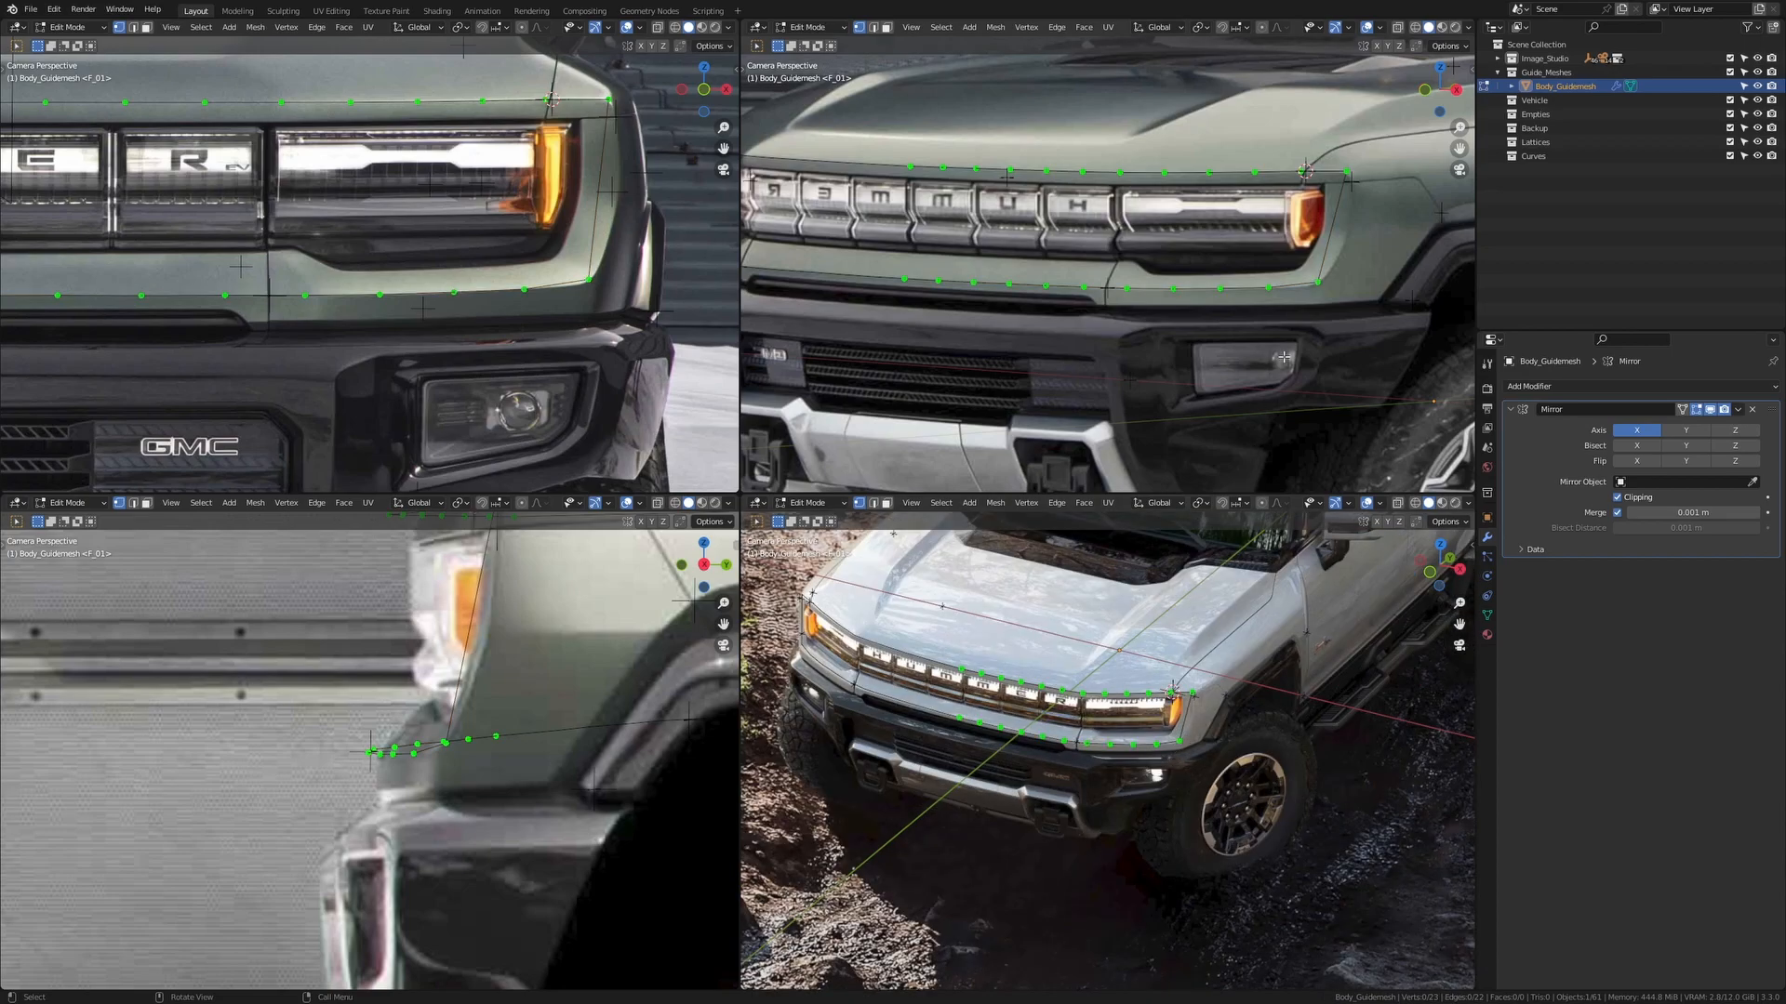
{"action": "key", "text": "ctrl+r"}
{"action": "left_click", "coordinate": [1328, 240]}
{"action": "scroll", "coordinate": [1325, 237], "scroll_direction": "up", "scroll_amount": 3}
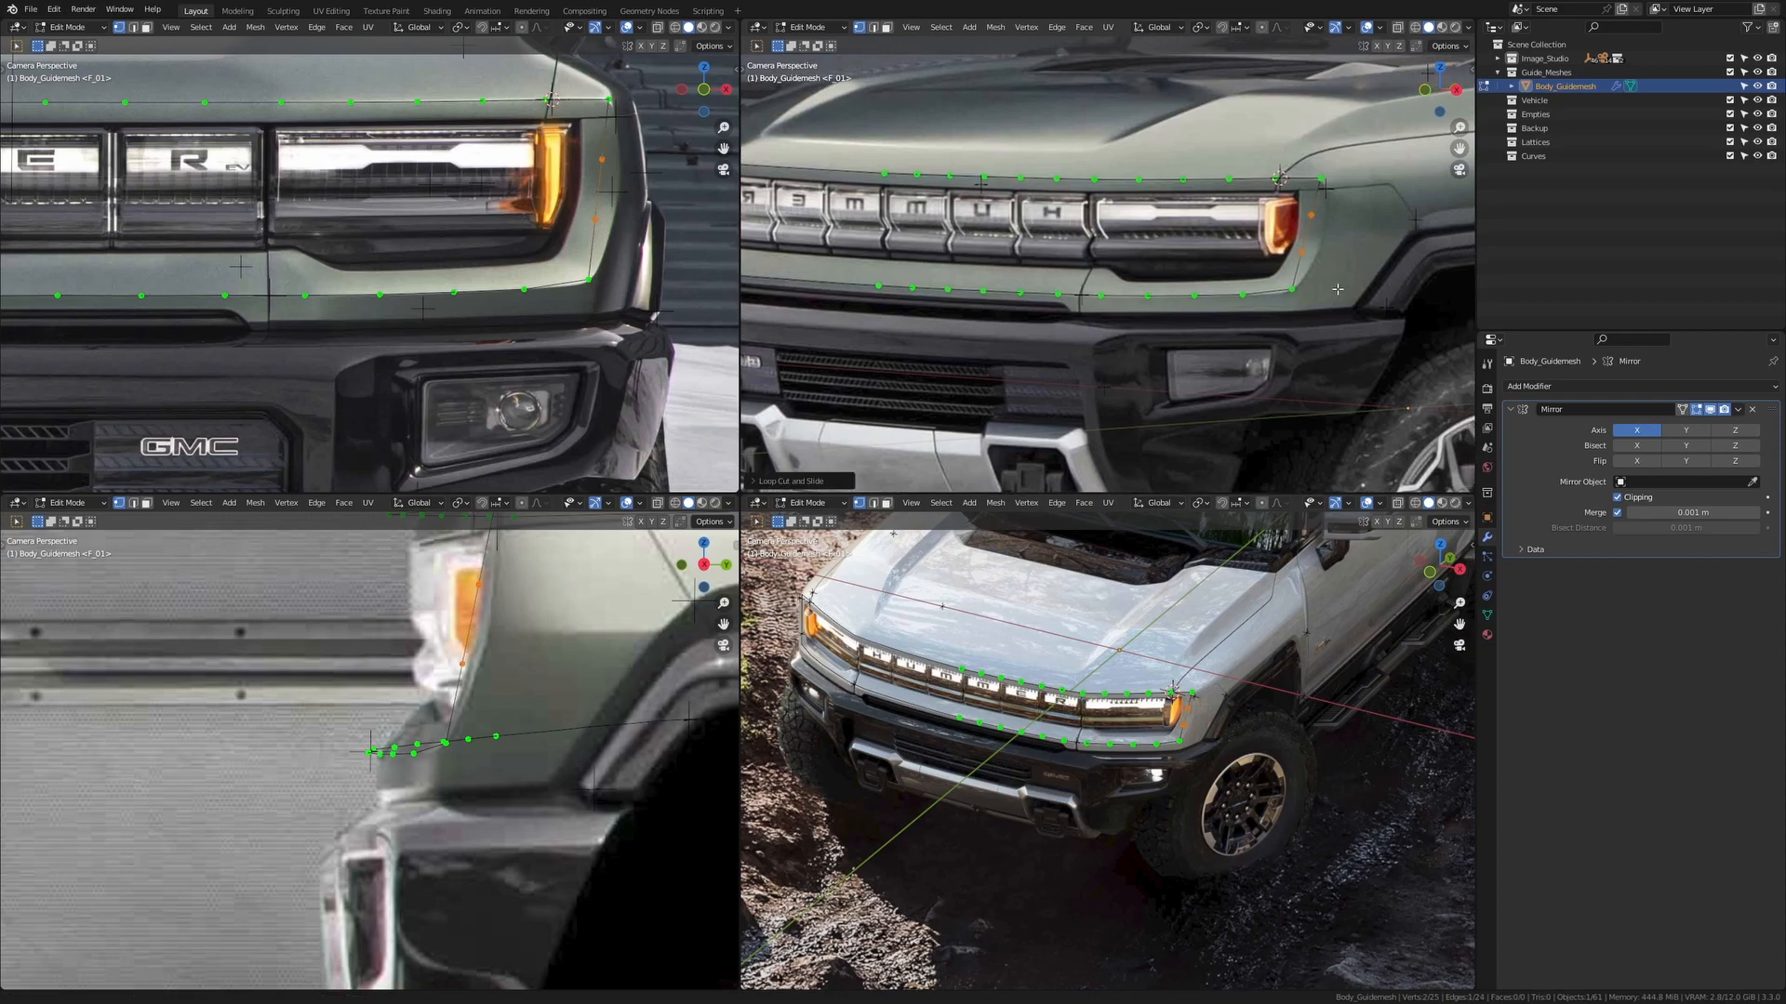
Move the two vertices beside the headlight outward along global X onto the panel edge, and refine the lower one along X
{"action": "key", "text": "g"}
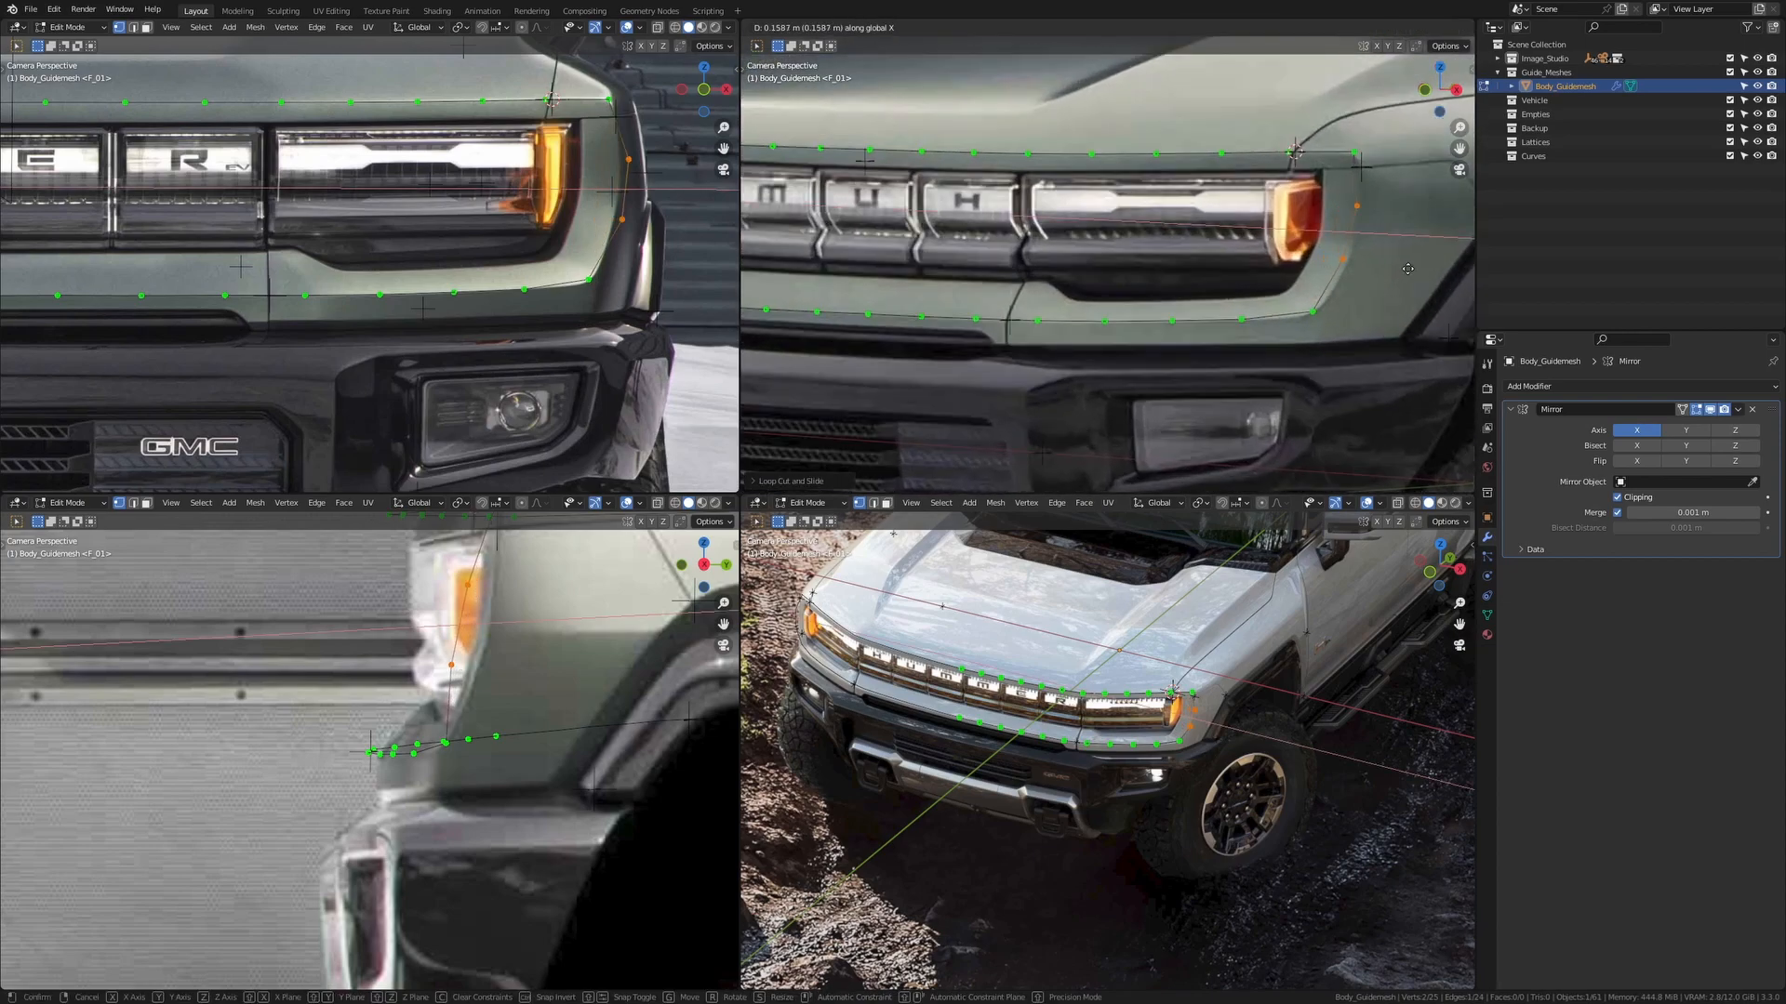
{"action": "left_click", "coordinate": [1387, 261]}
{"action": "left_click", "coordinate": [1385, 260]}
{"action": "key", "text": "g"}
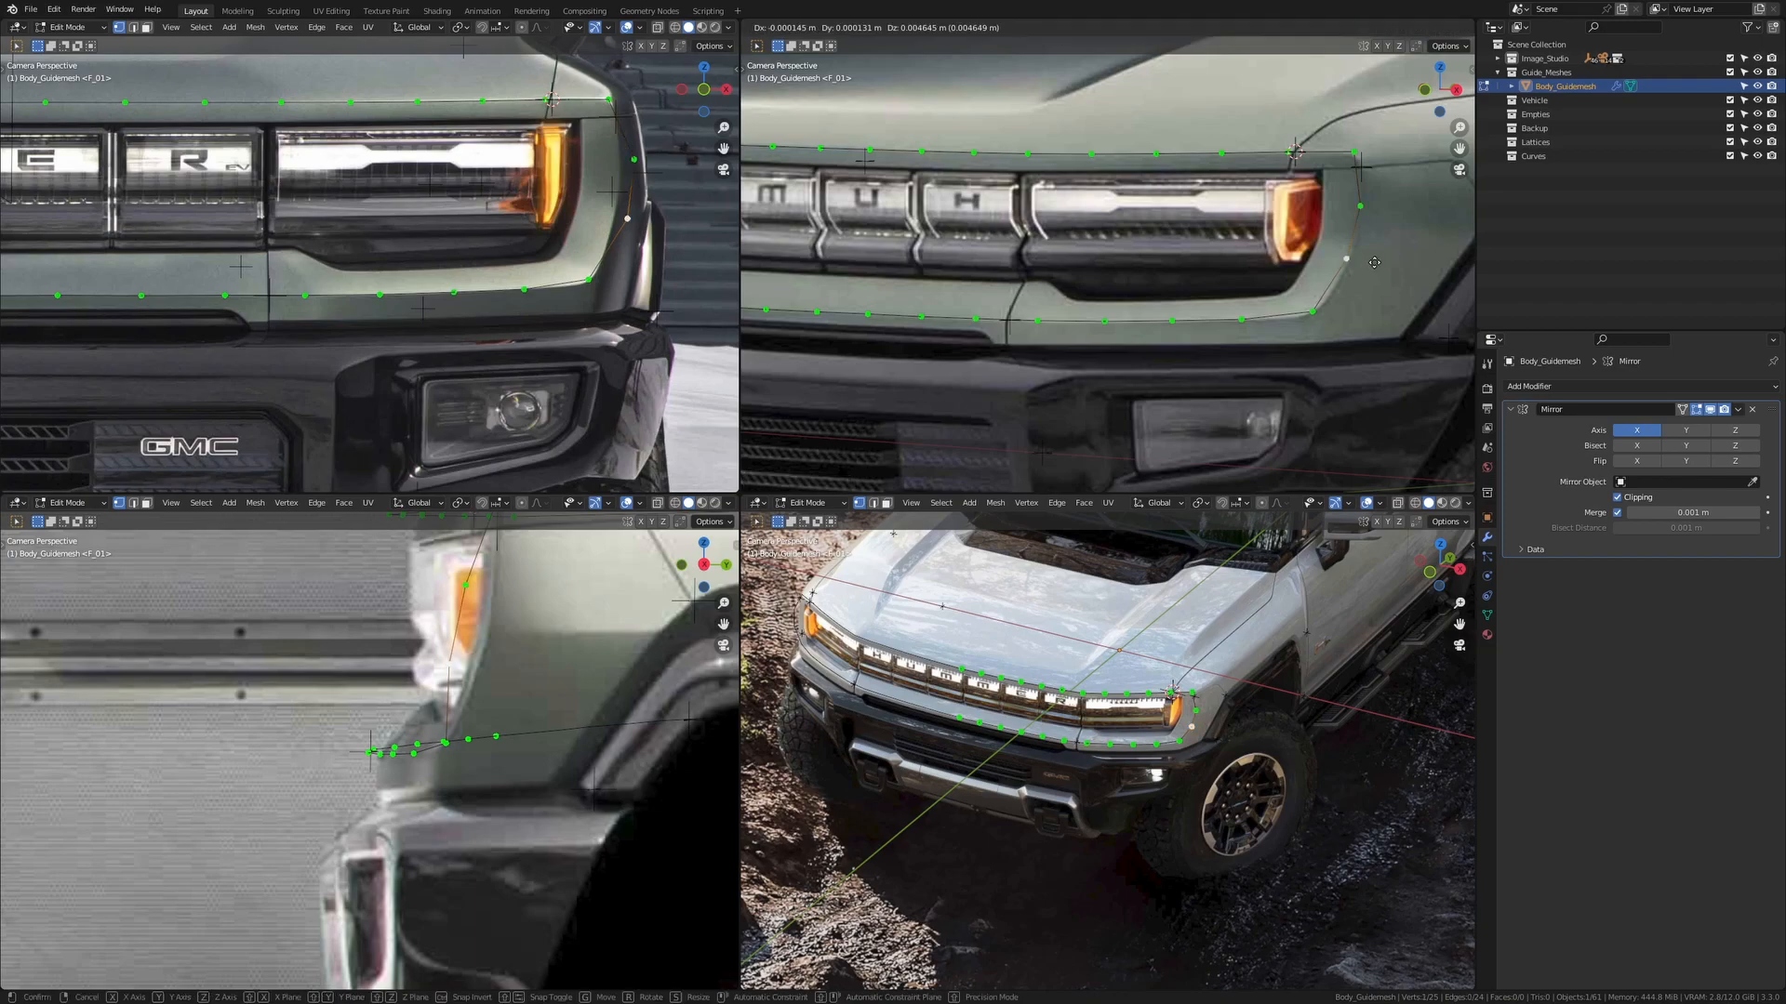
{"action": "key", "text": "x"}
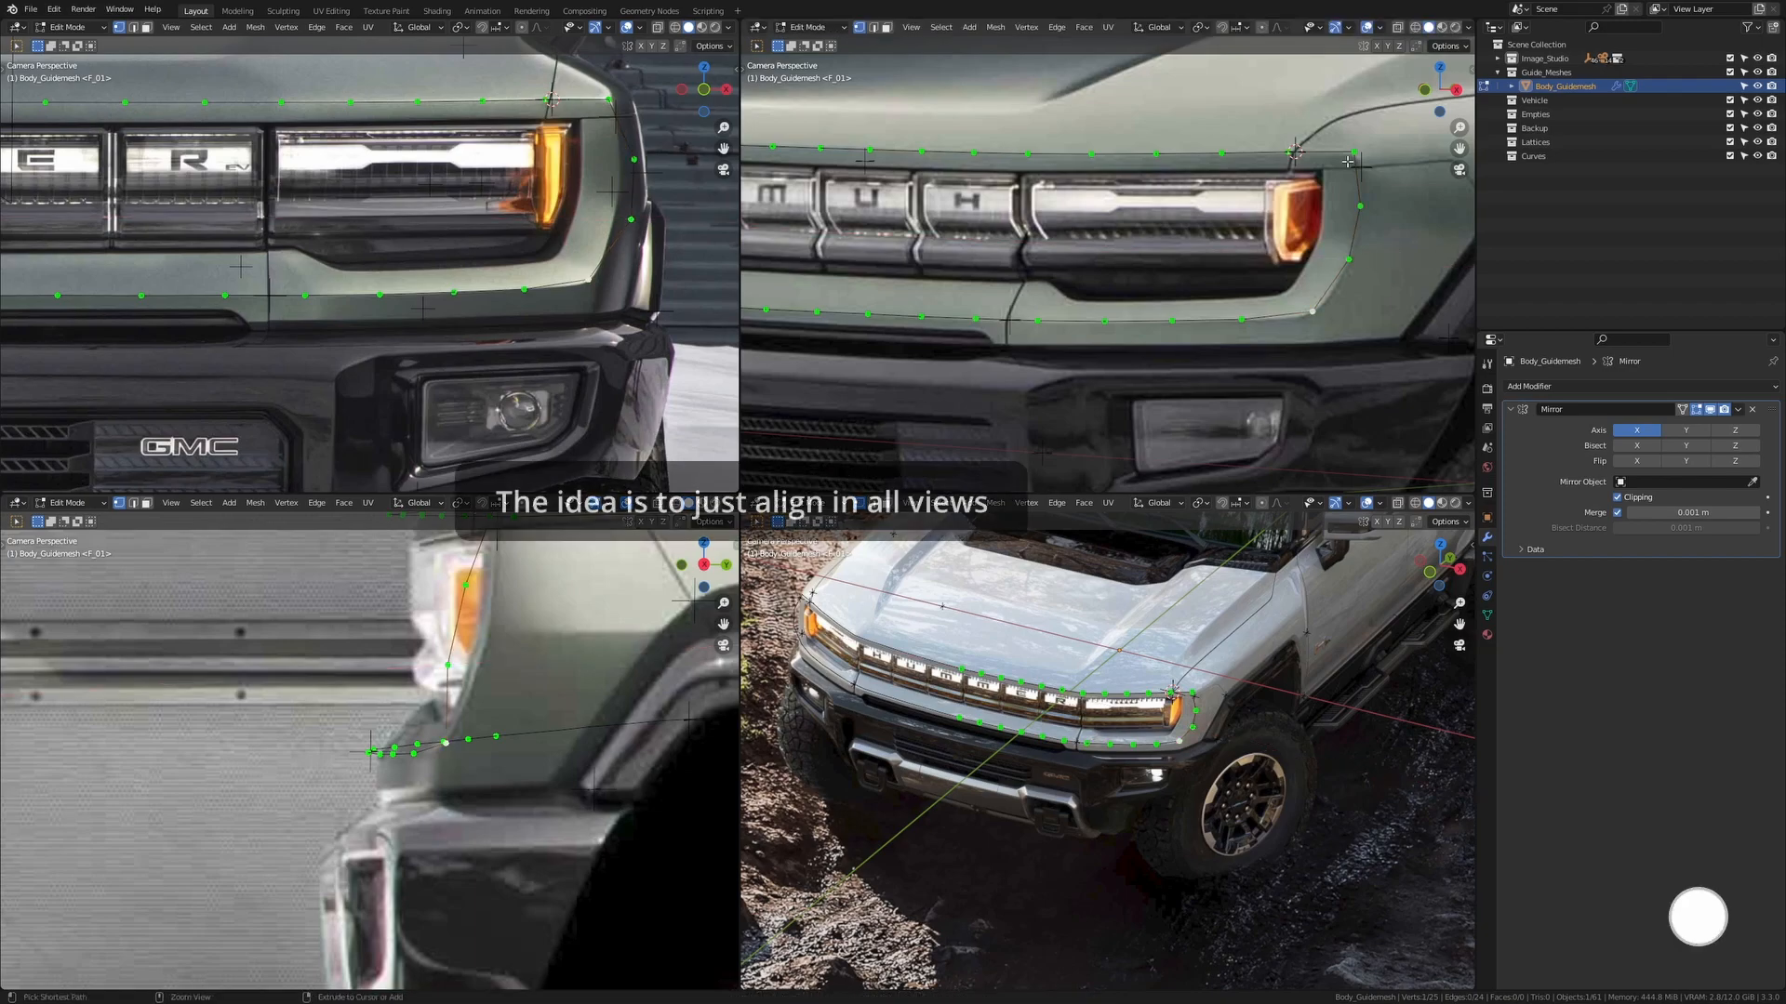
Move both vertices beside the headlight backward along global Y onto the panel edge in the side photo
{"action": "left_click", "coordinate": [571, 194]}
{"action": "key", "text": "g"}
{"action": "key", "text": "y"}
{"action": "left_click", "coordinate": [1344, 177]}
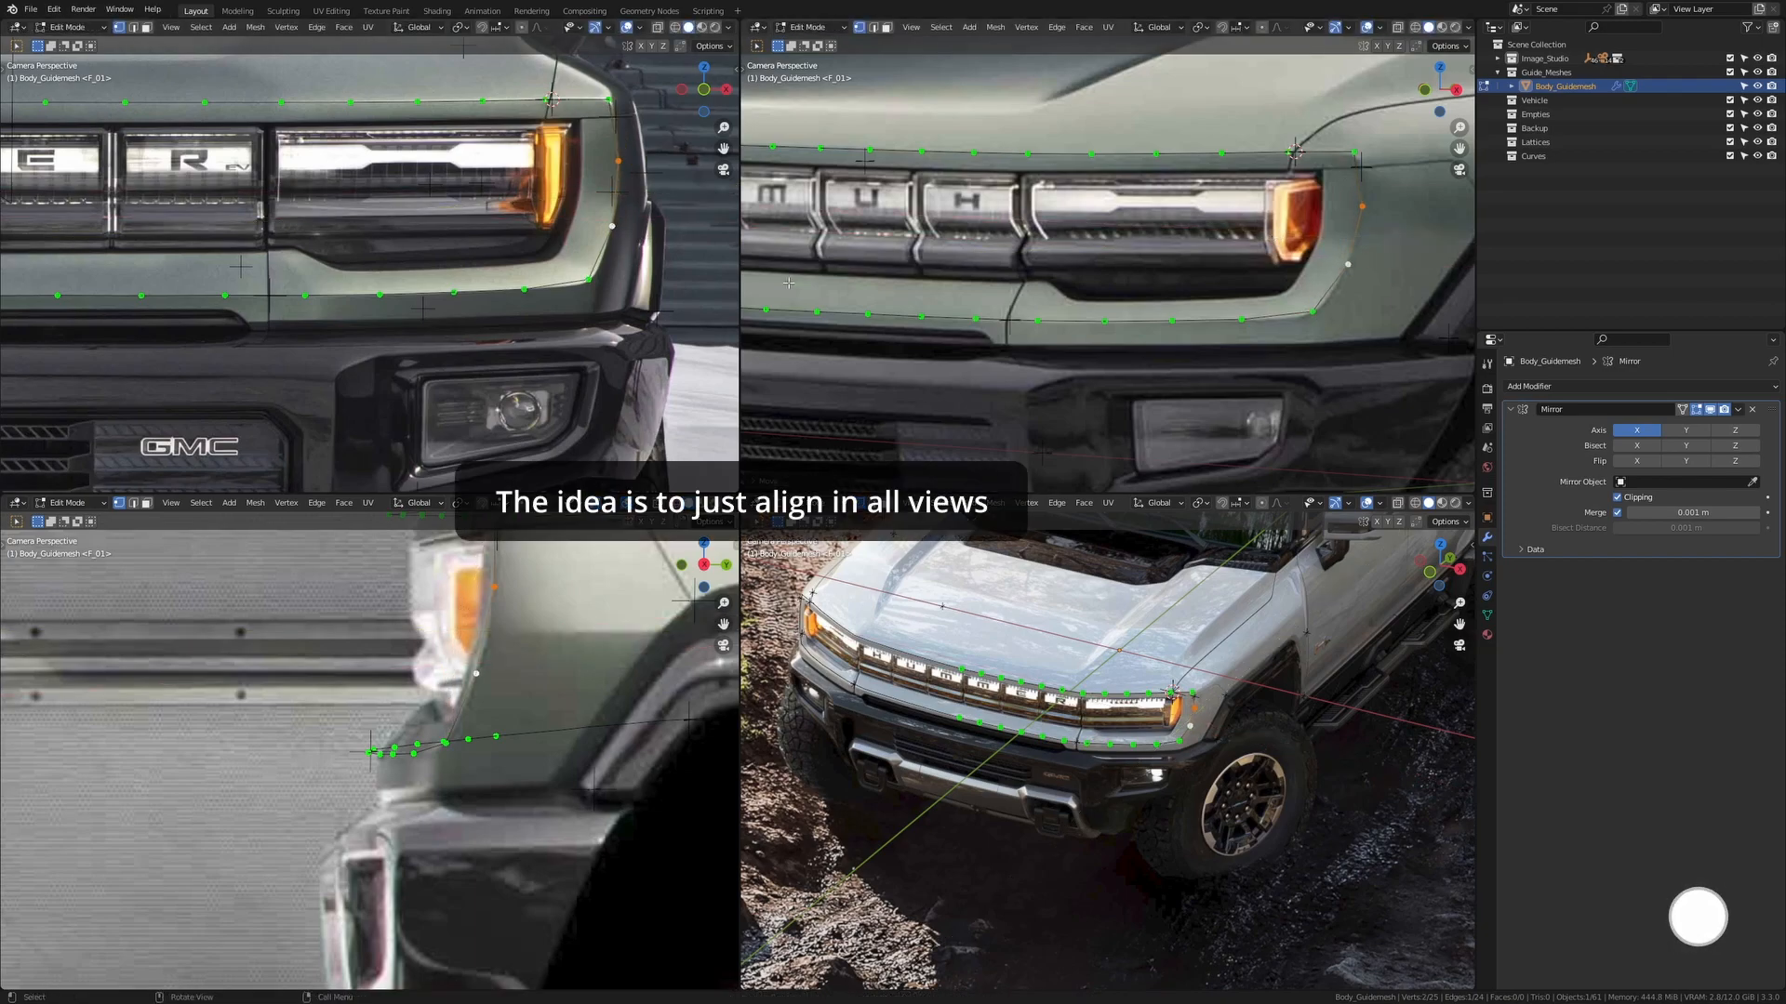
Slide the lower corner vertex beneath the headlight along its edge to fit the panel corner
{"action": "left_click", "coordinate": [596, 315]}
{"action": "key", "text": "g"}
{"action": "key", "text": "g"}
{"action": "left_click", "coordinate": [607, 353]}
{"action": "key", "text": "g"}
{"action": "key", "text": "g"}
{"action": "left_click", "coordinate": [609, 353]}
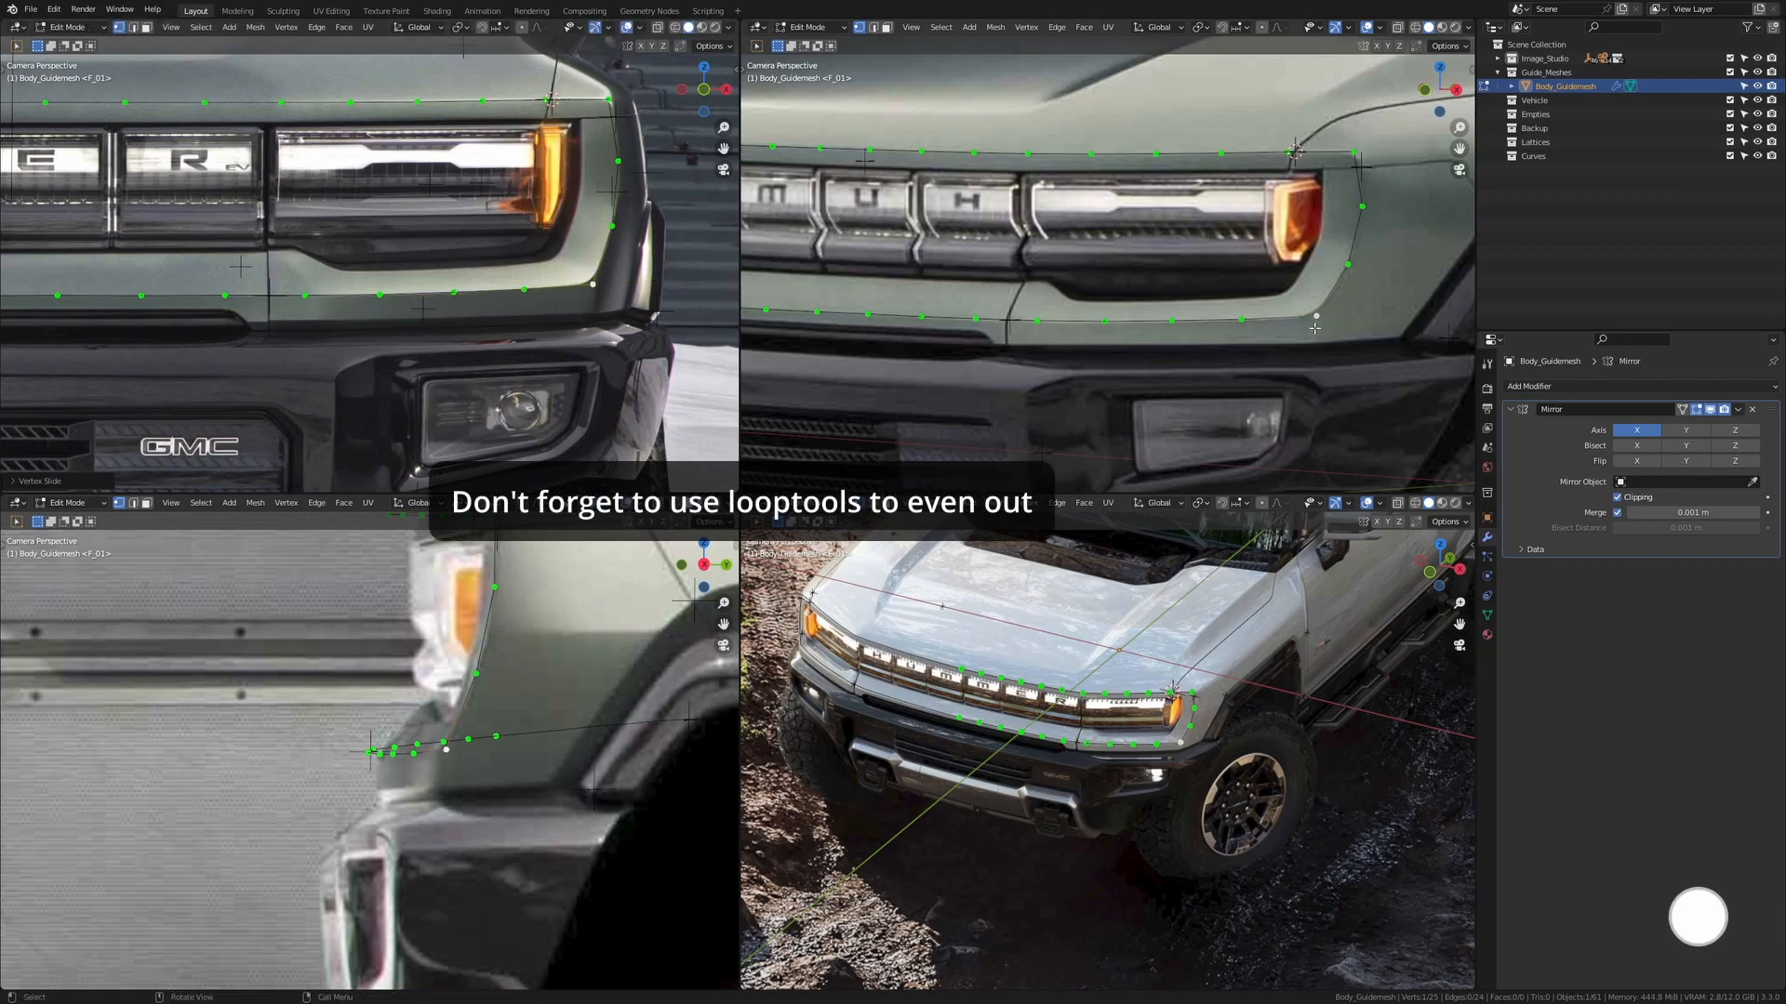
Slide the hood corner vertex above the headlight along its edge to match the photo
{"action": "left_click", "coordinate": [1356, 152]}
{"action": "key", "text": "g"}
{"action": "key", "text": "g"}
{"action": "left_click", "coordinate": [1427, 174]}
Examine the guide outline around the corner beneath the headlight in Object Mode
{"action": "left_click", "coordinate": [1361, 205]}
{"action": "scroll", "coordinate": [1281, 720], "scroll_direction": "up", "scroll_amount": 6}
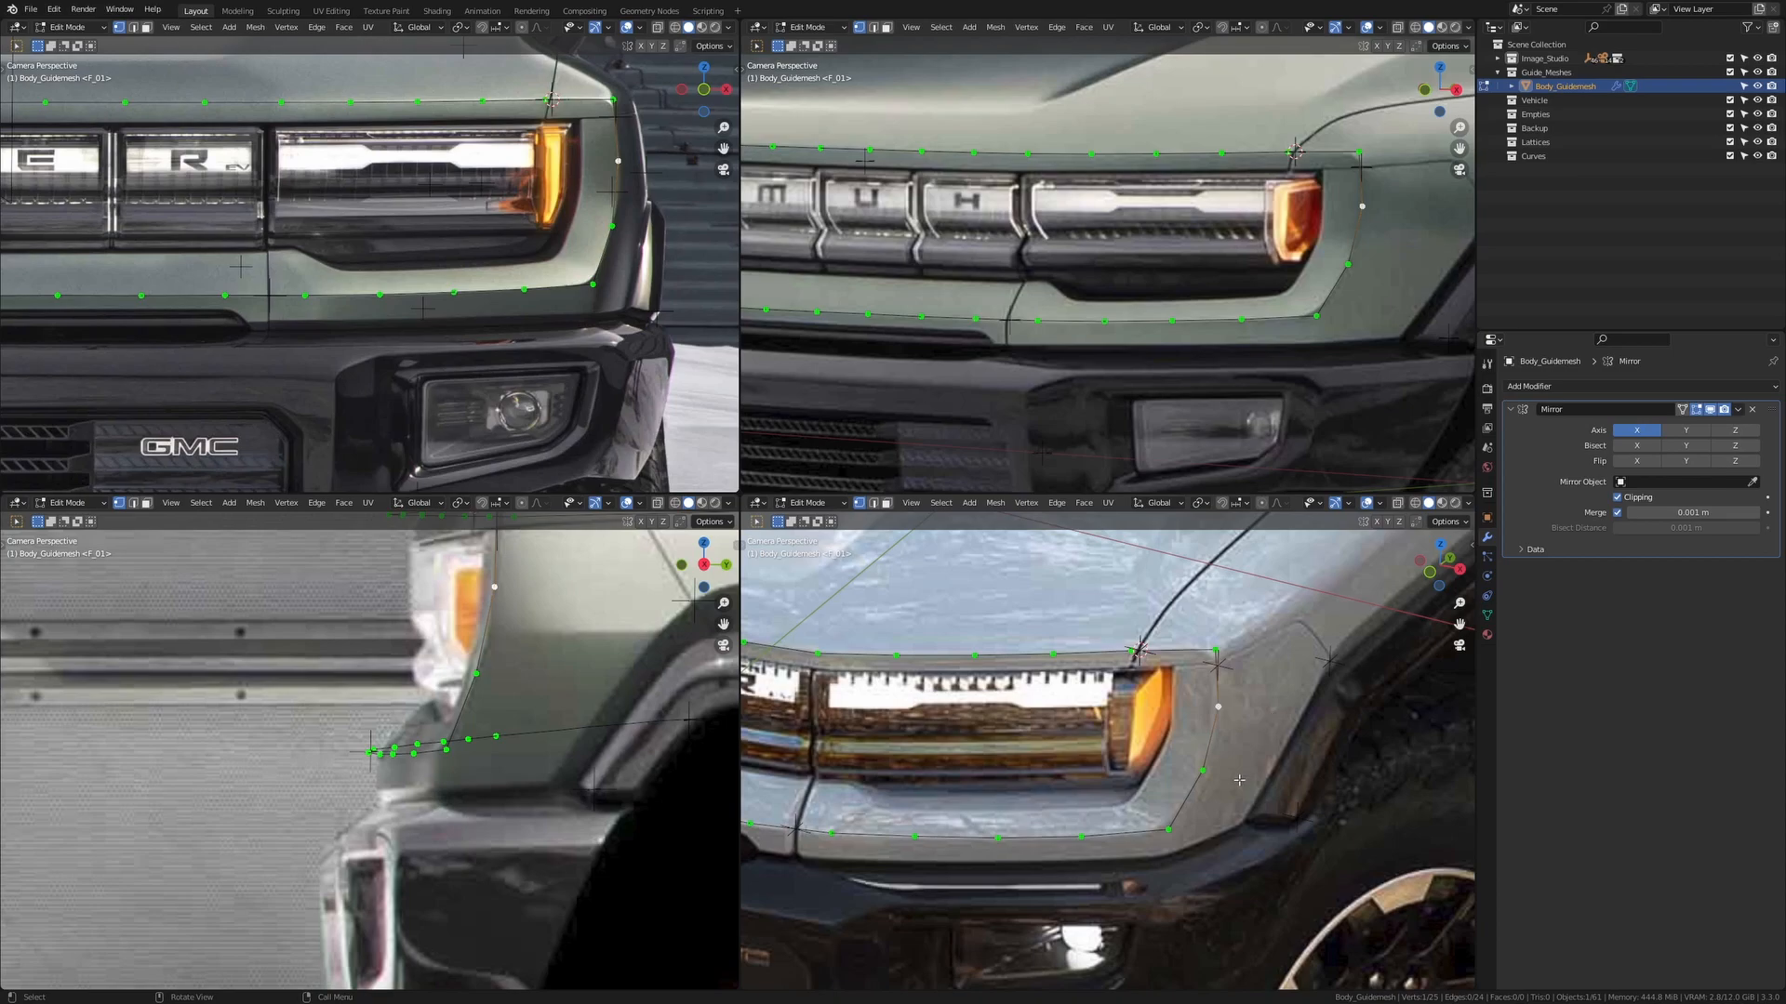
{"action": "left_click", "coordinate": [1168, 830]}
{"action": "scroll", "coordinate": [595, 400], "scroll_direction": "up", "scroll_amount": 5}
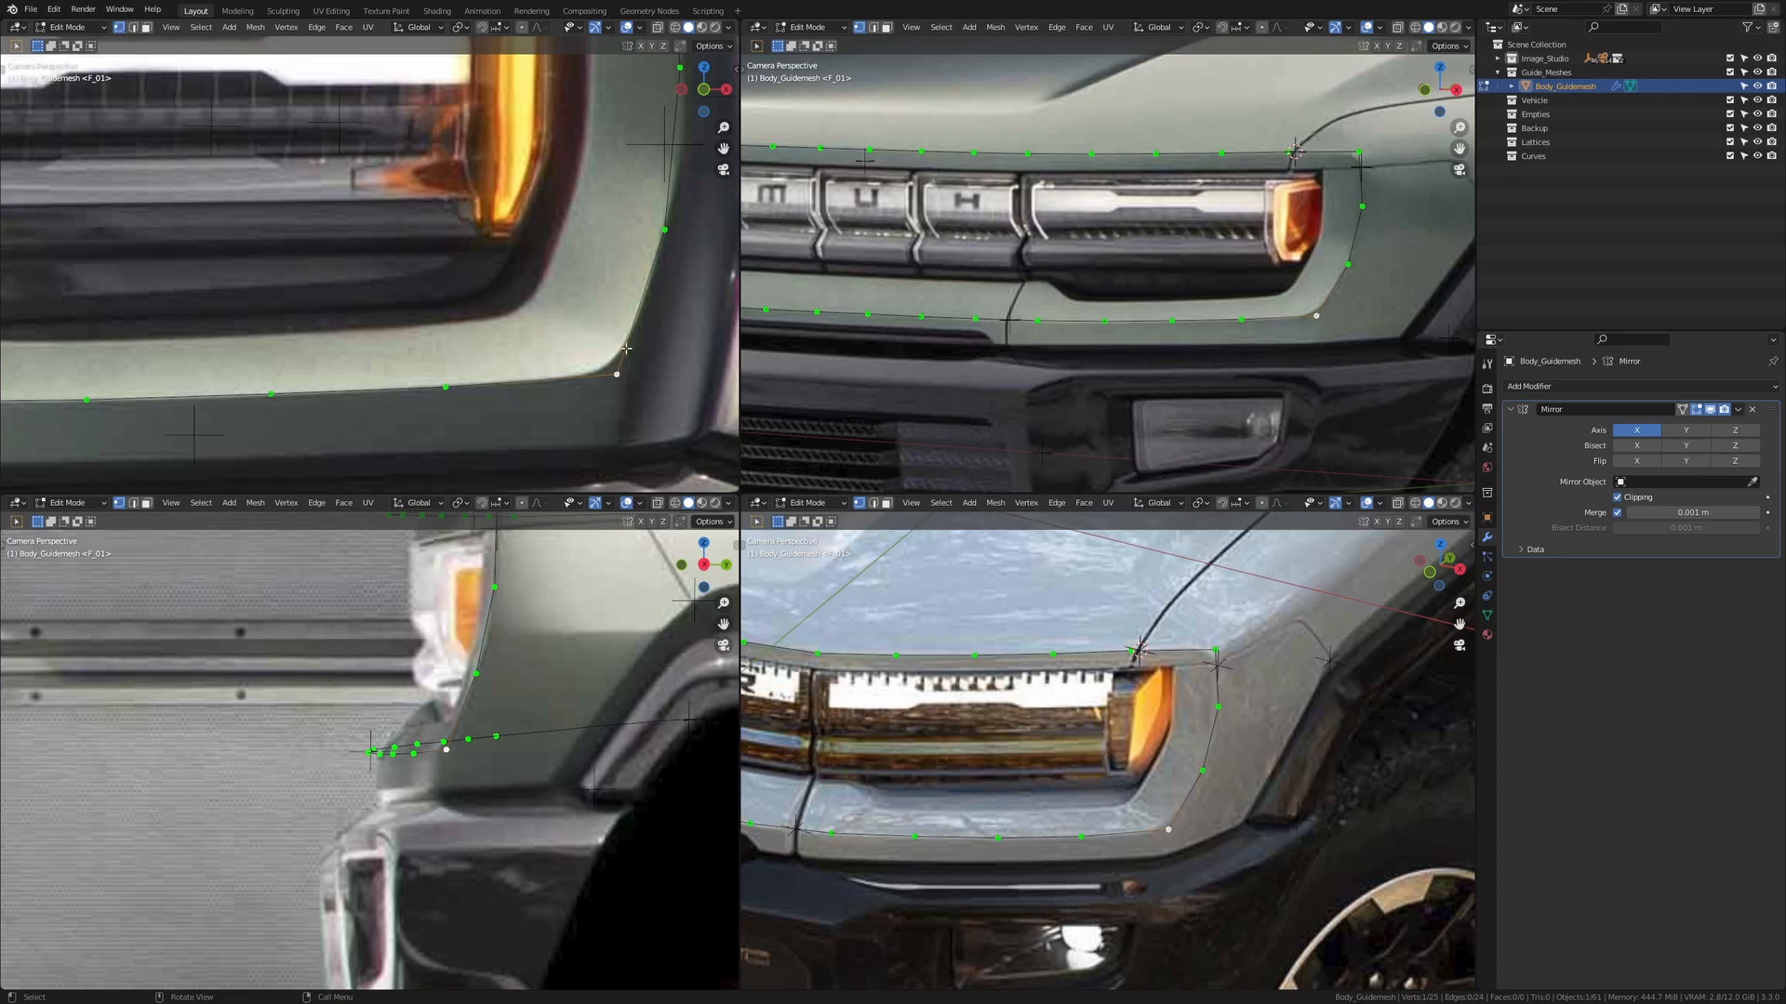
{"action": "key", "text": "Tab"}
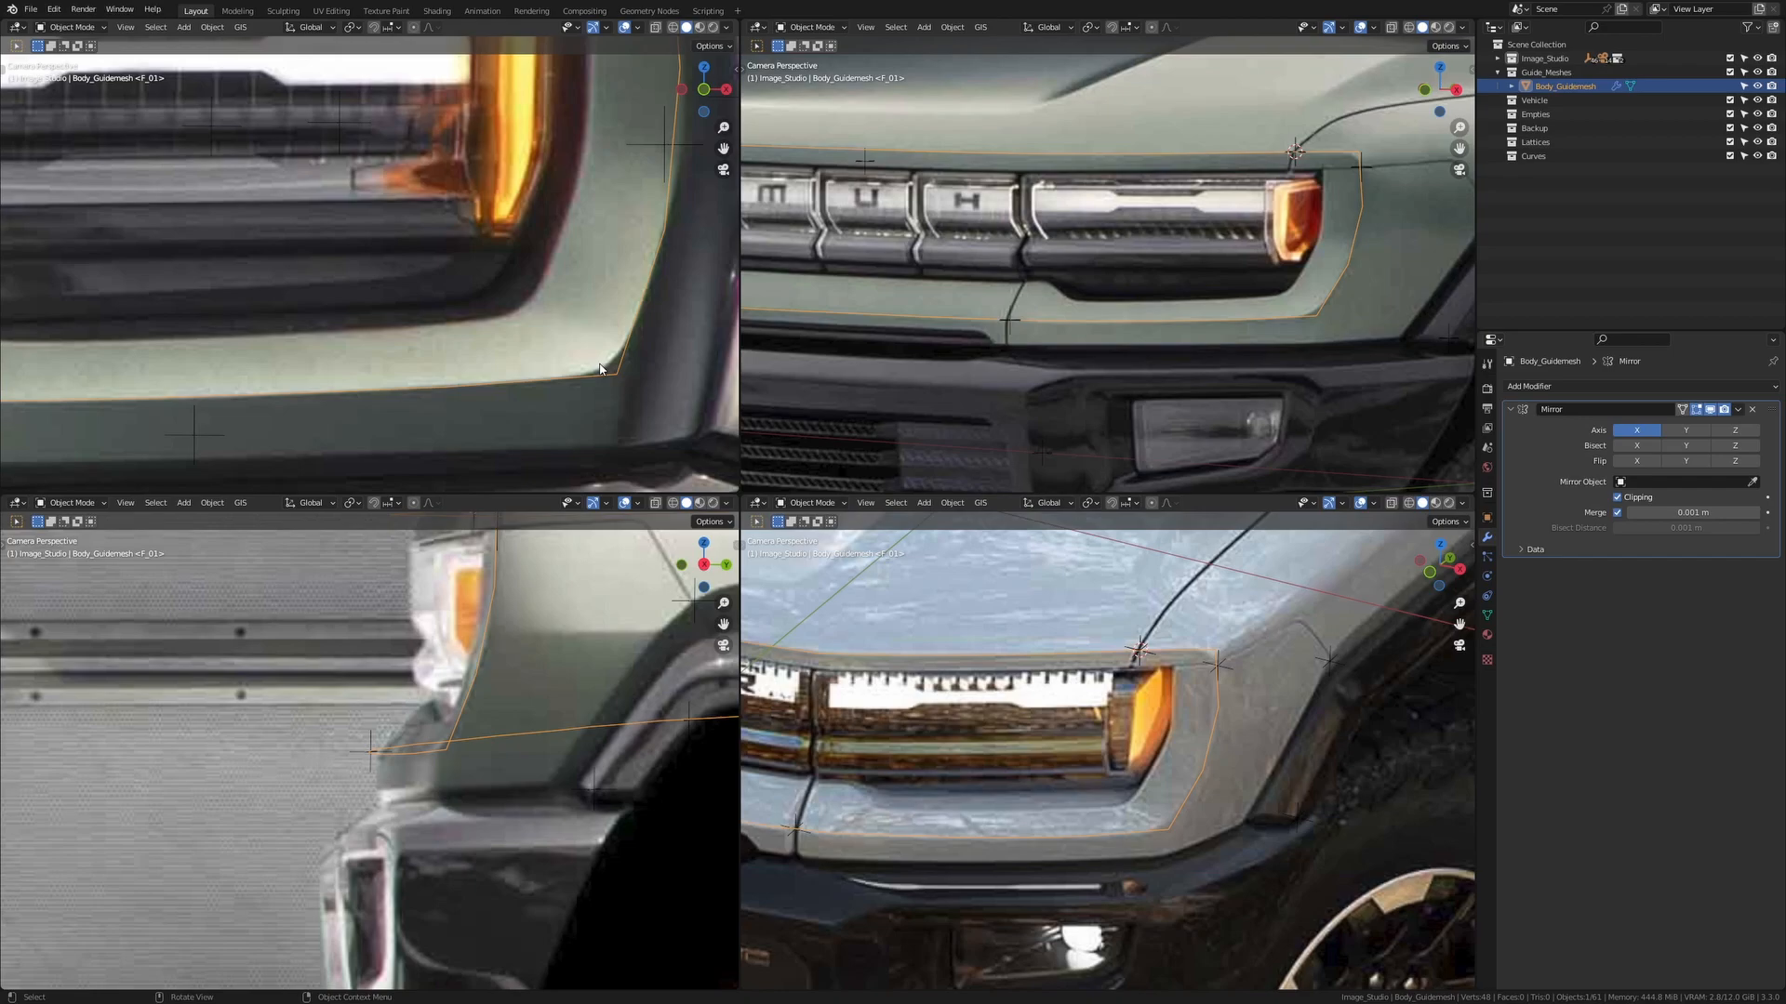
{"action": "key", "text": "Tab"}
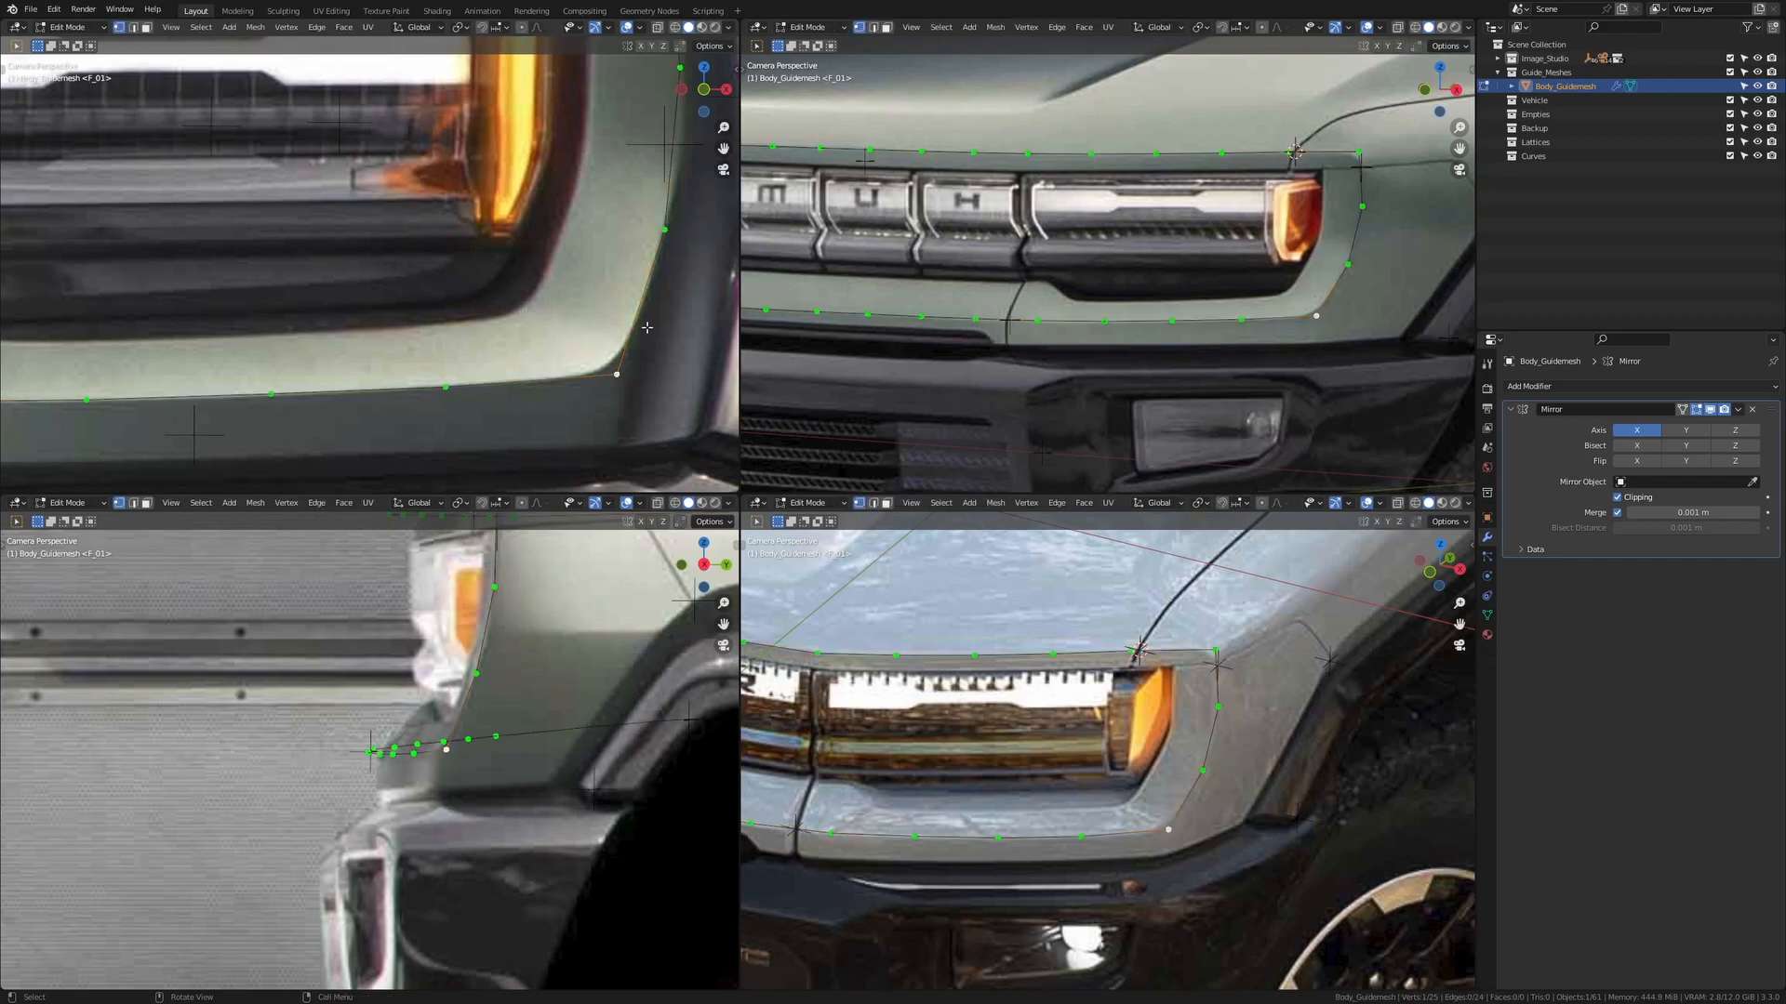
{"action": "key", "text": "Tab"}
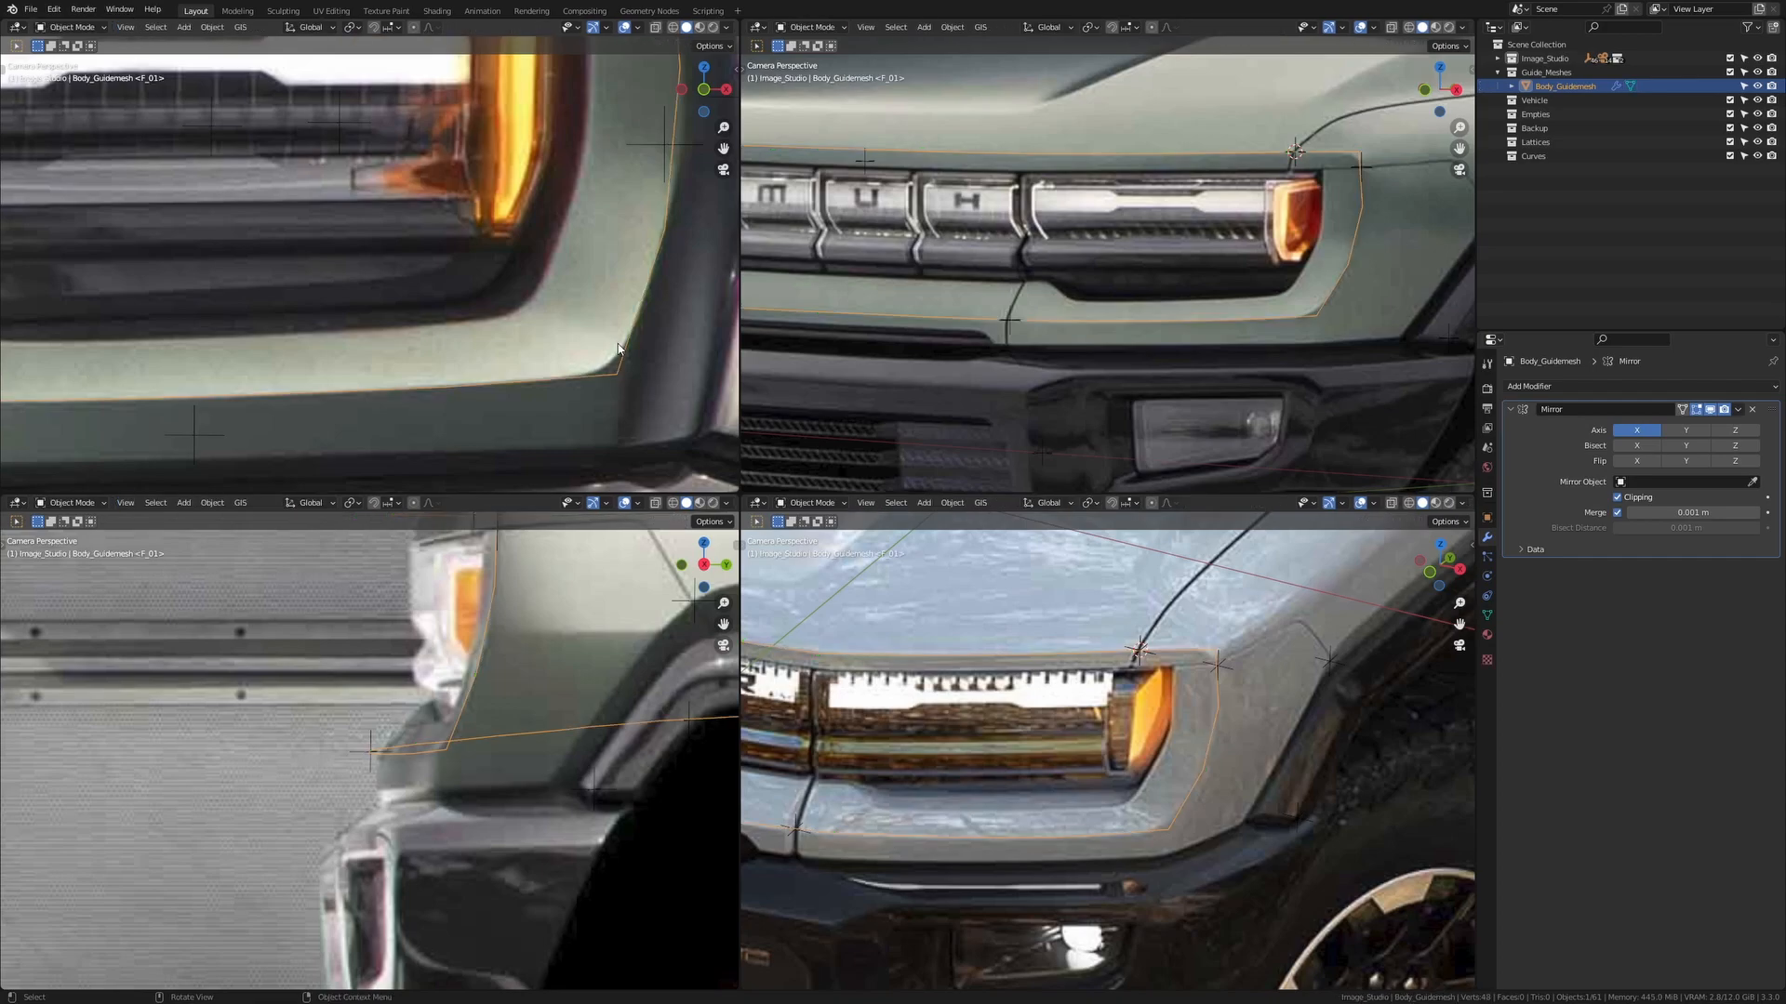
Add a Subdivision Surface modifier to Body_Guidemesh with viewport level 2
{"action": "left_click", "coordinate": [1665, 386]}
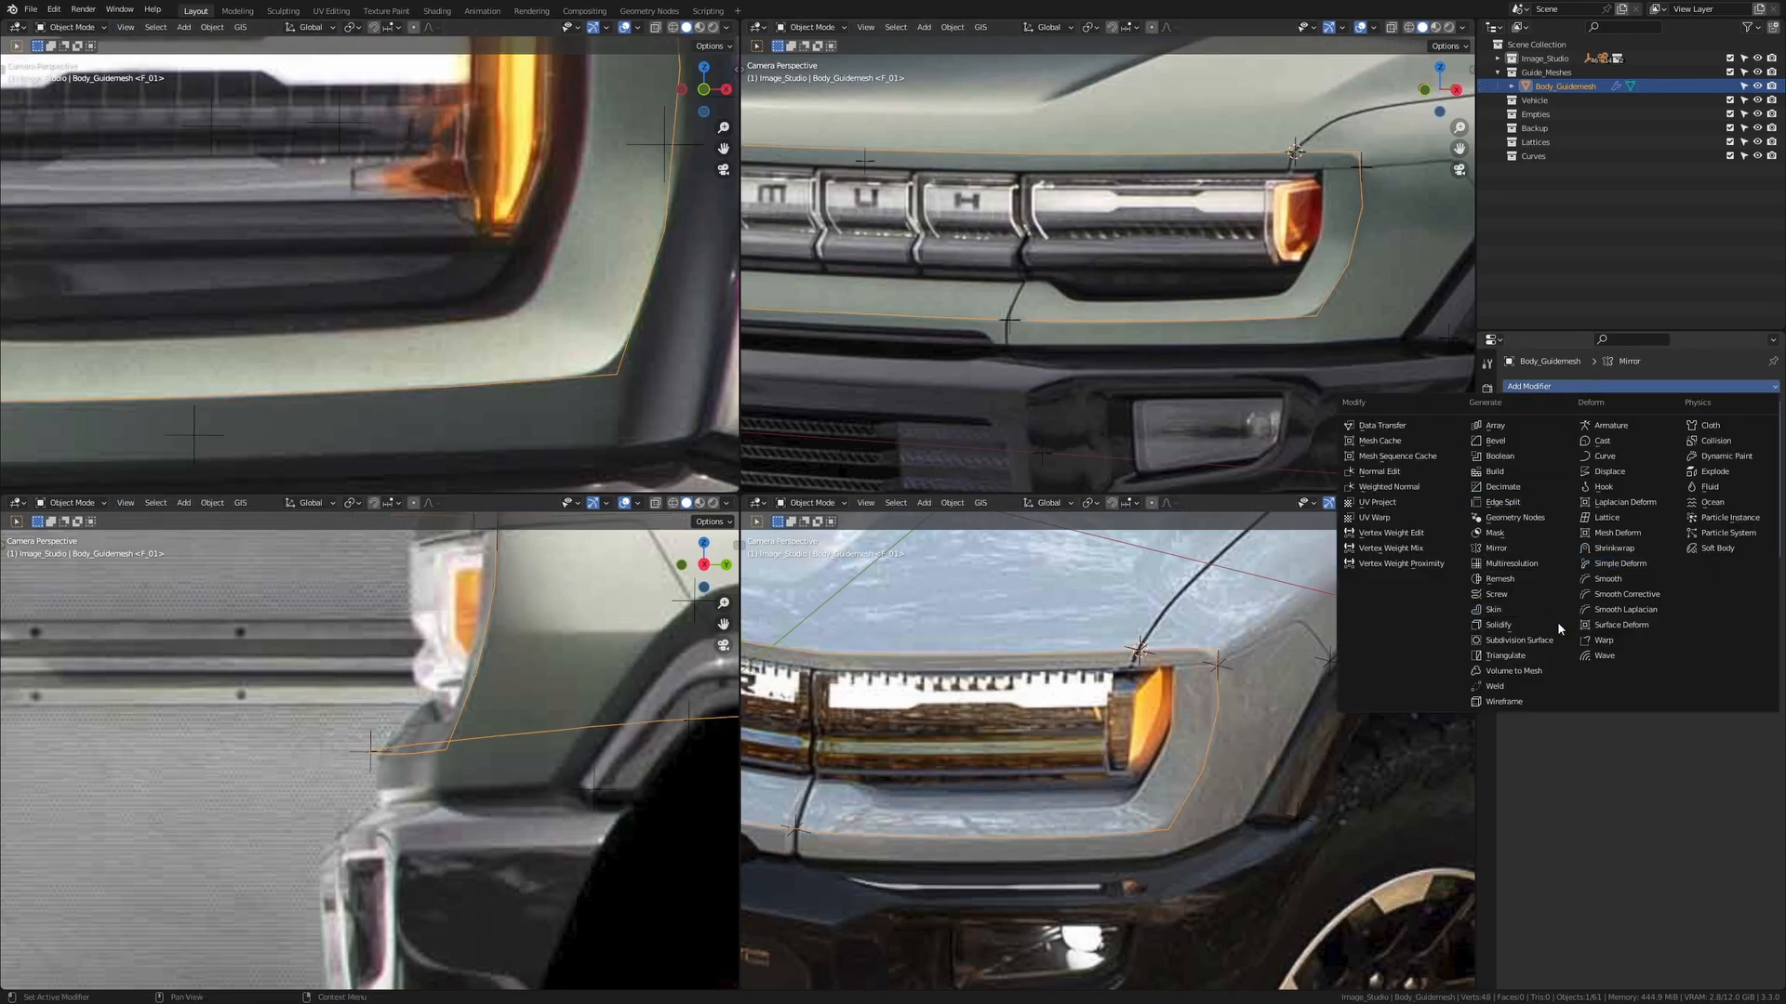
{"action": "left_click", "coordinate": [1543, 641]}
{"action": "key", "text": "Tab"}
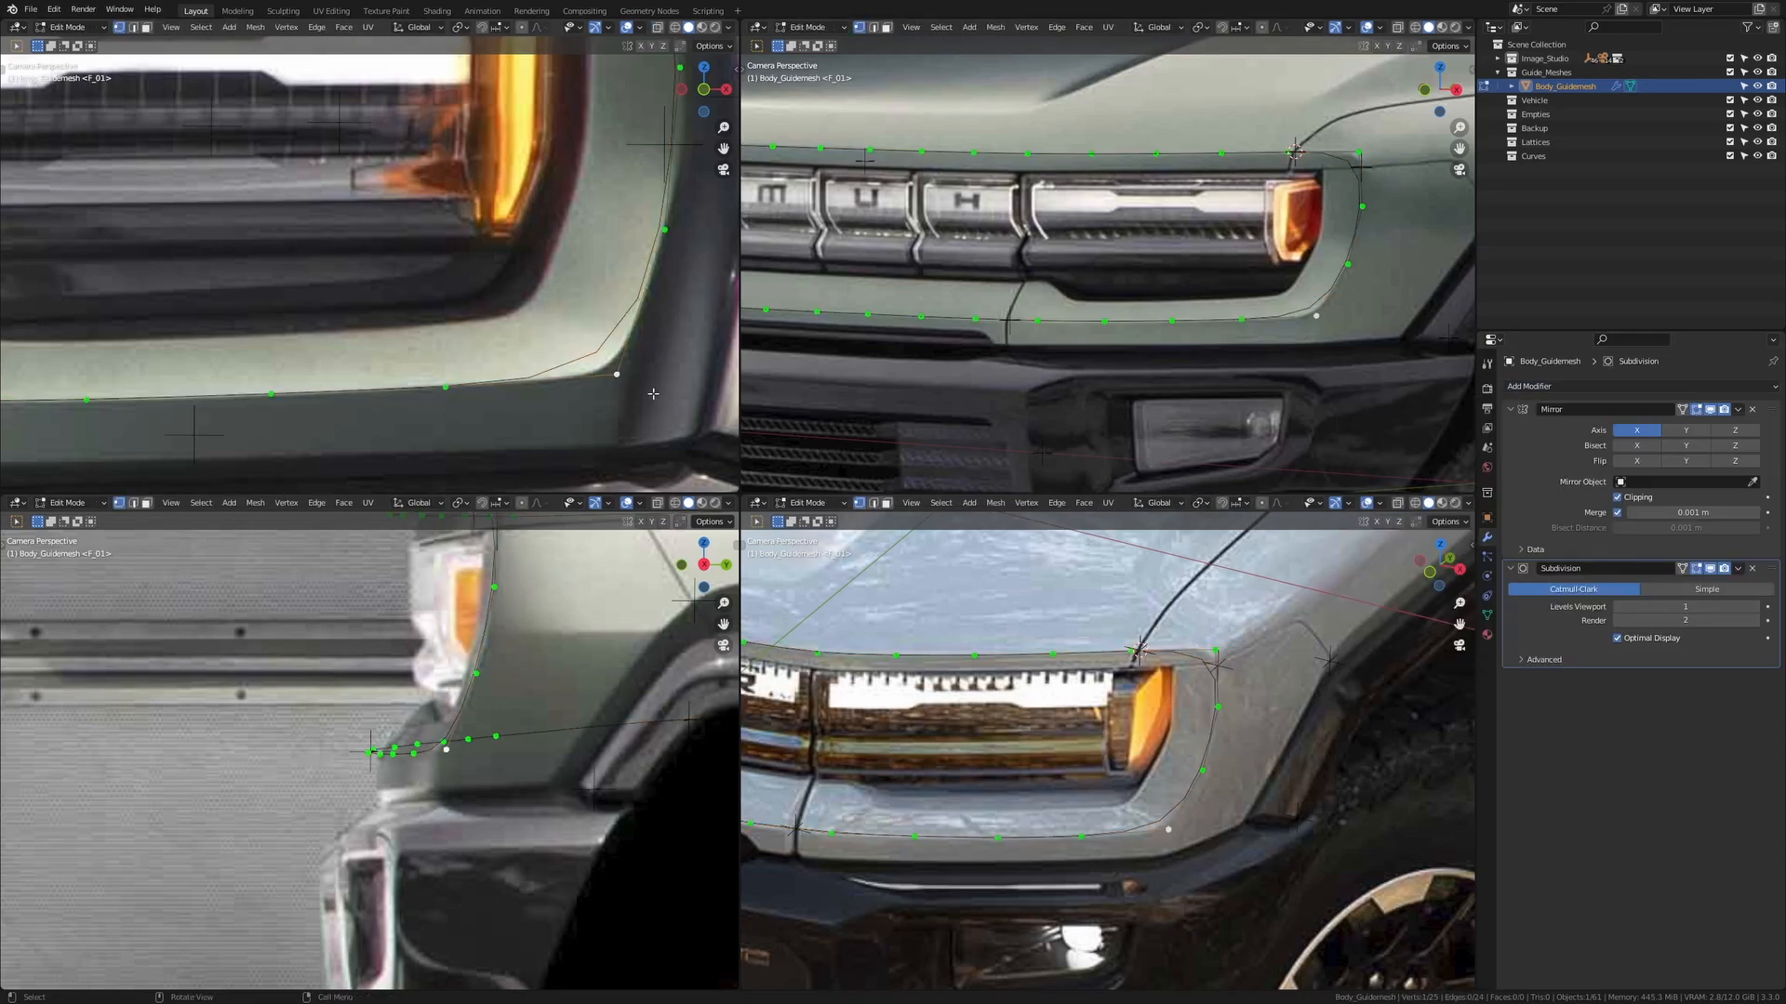
{"action": "key", "text": "ctrl+2"}
Insert a supporting vertex on each side of the corner beneath the headlight, slide both toward the corner, and check the curve
{"action": "key", "text": "ctrl+r"}
{"action": "left_click", "coordinate": [647, 301]}
{"action": "key", "text": "g"}
{"action": "key", "text": "g"}
{"action": "left_click", "coordinate": [646, 327]}
{"action": "key", "text": "ctrl+r"}
{"action": "left_click", "coordinate": [556, 379]}
{"action": "key", "text": "g"}
{"action": "key", "text": "g"}
{"action": "left_click", "coordinate": [540, 391]}
{"action": "key", "text": "Tab"}
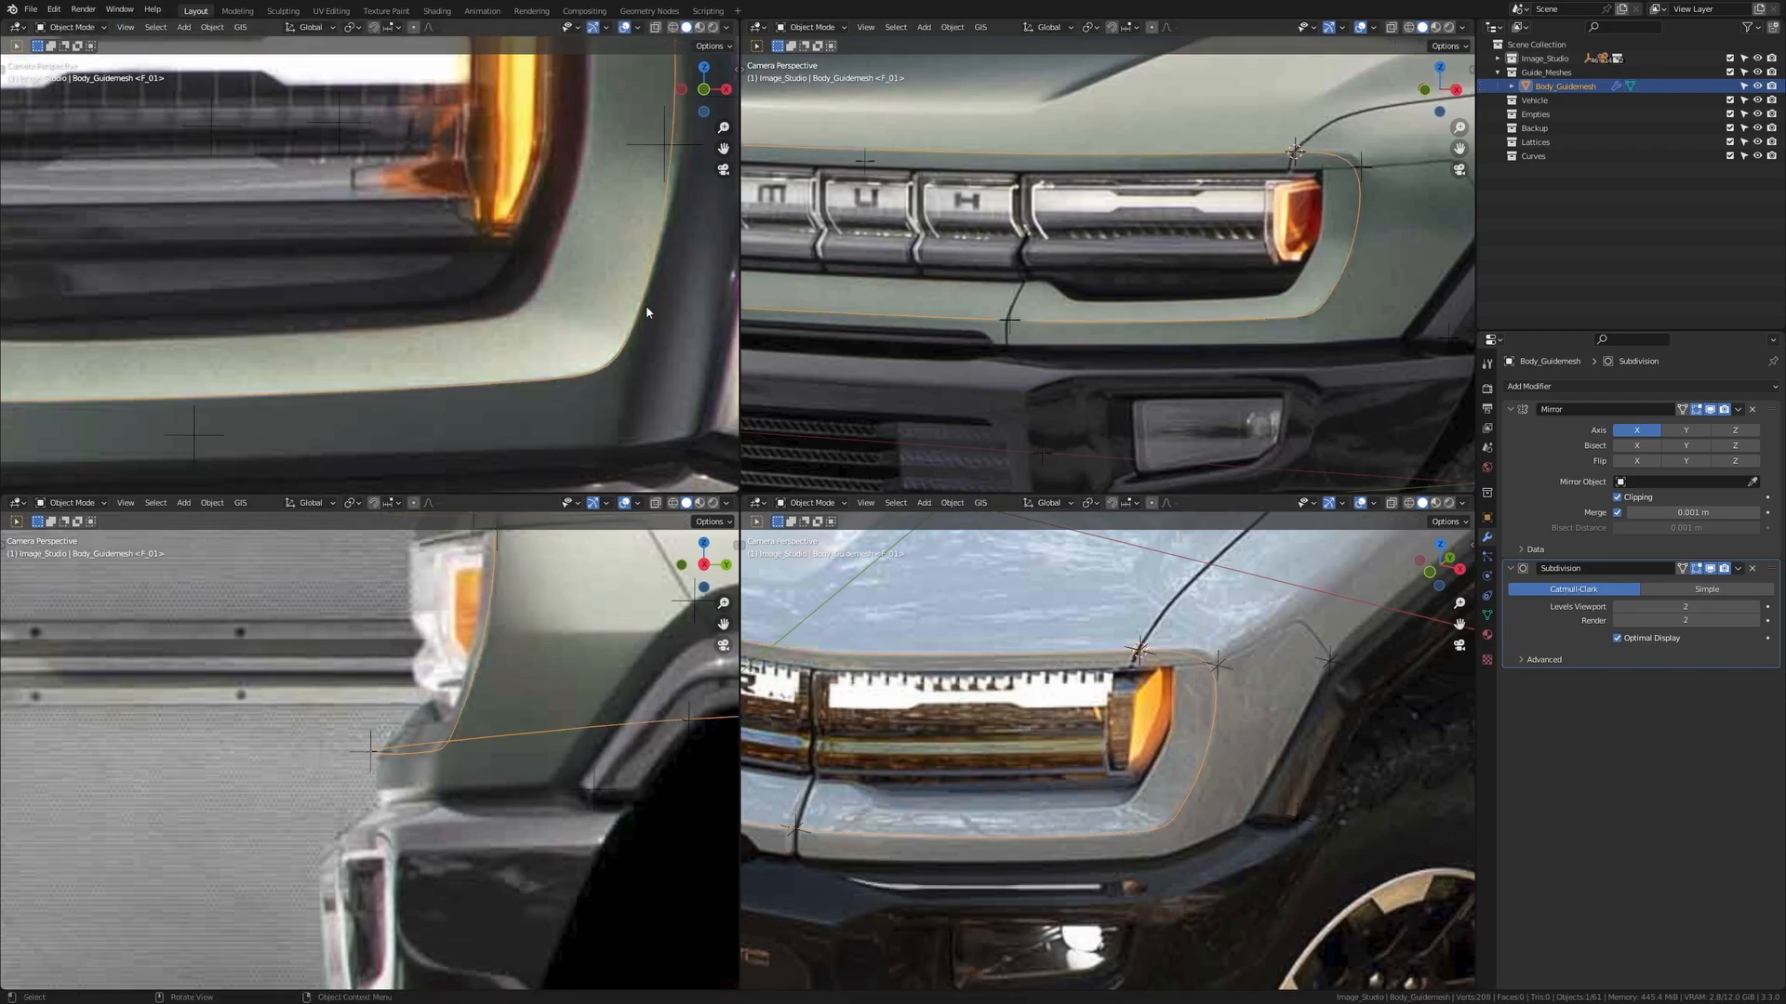
{"action": "key", "text": "Tab"}
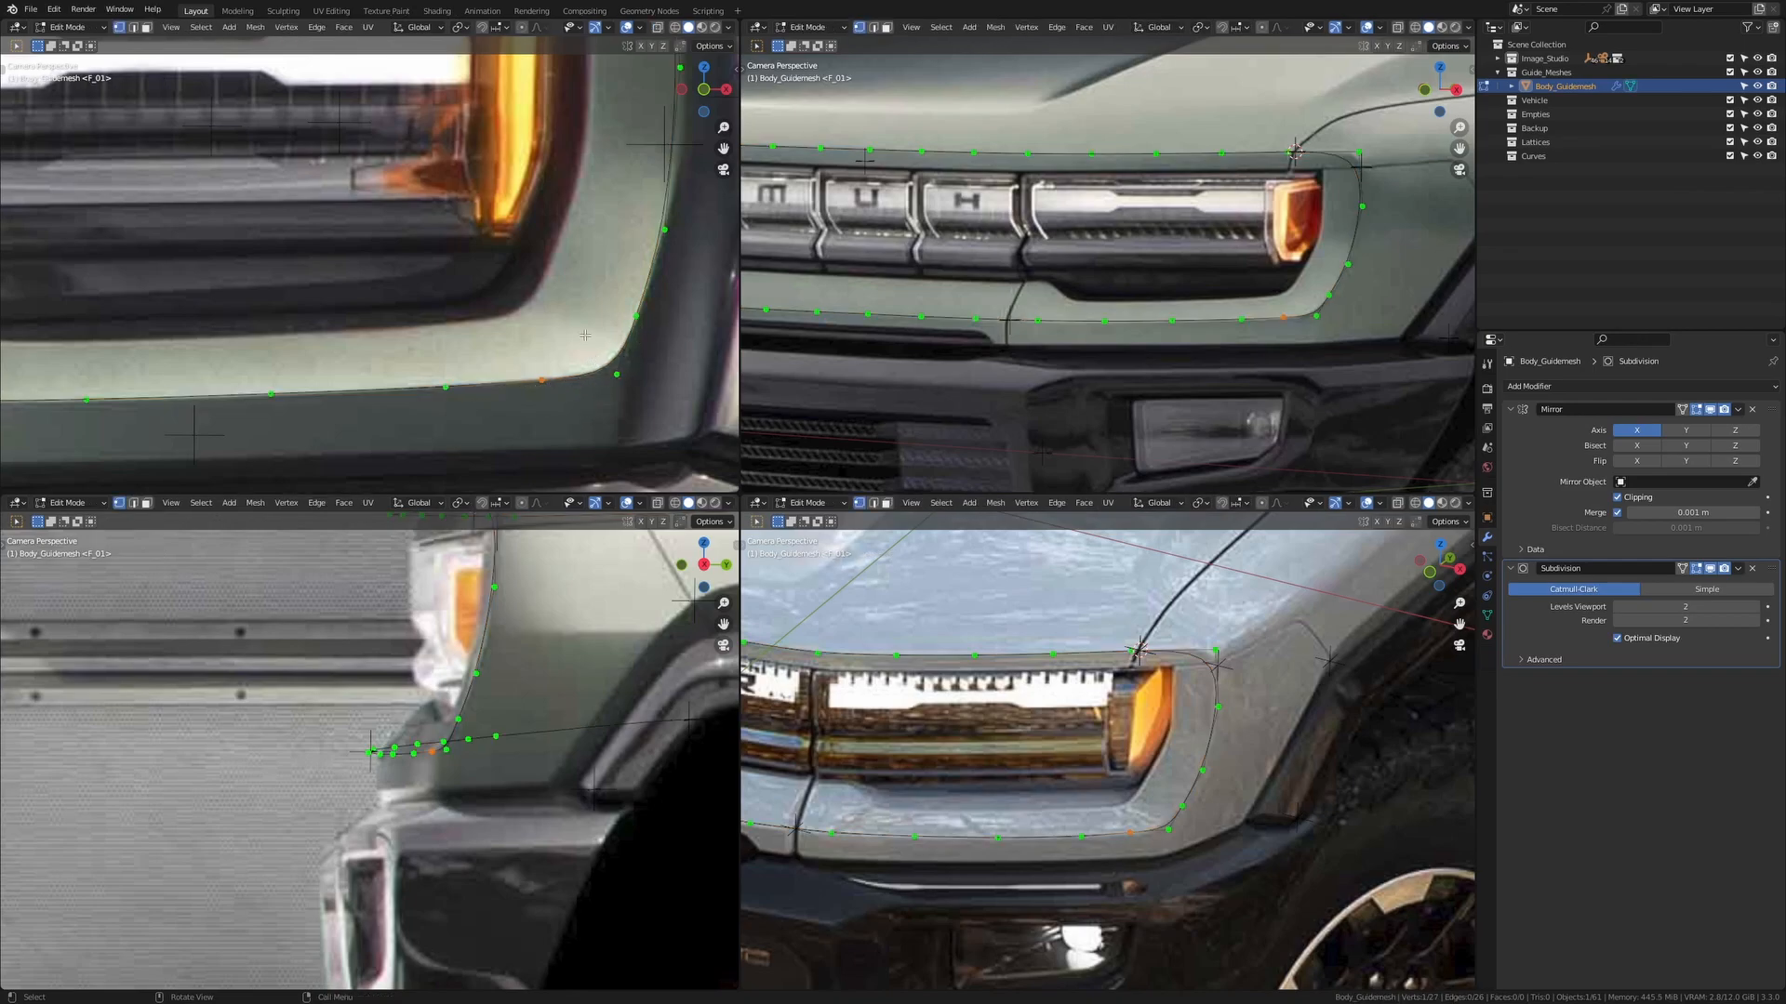
Dissolve the two supporting vertices beside the corner and remove the Subdivision modifier
{"action": "key", "text": "x"}
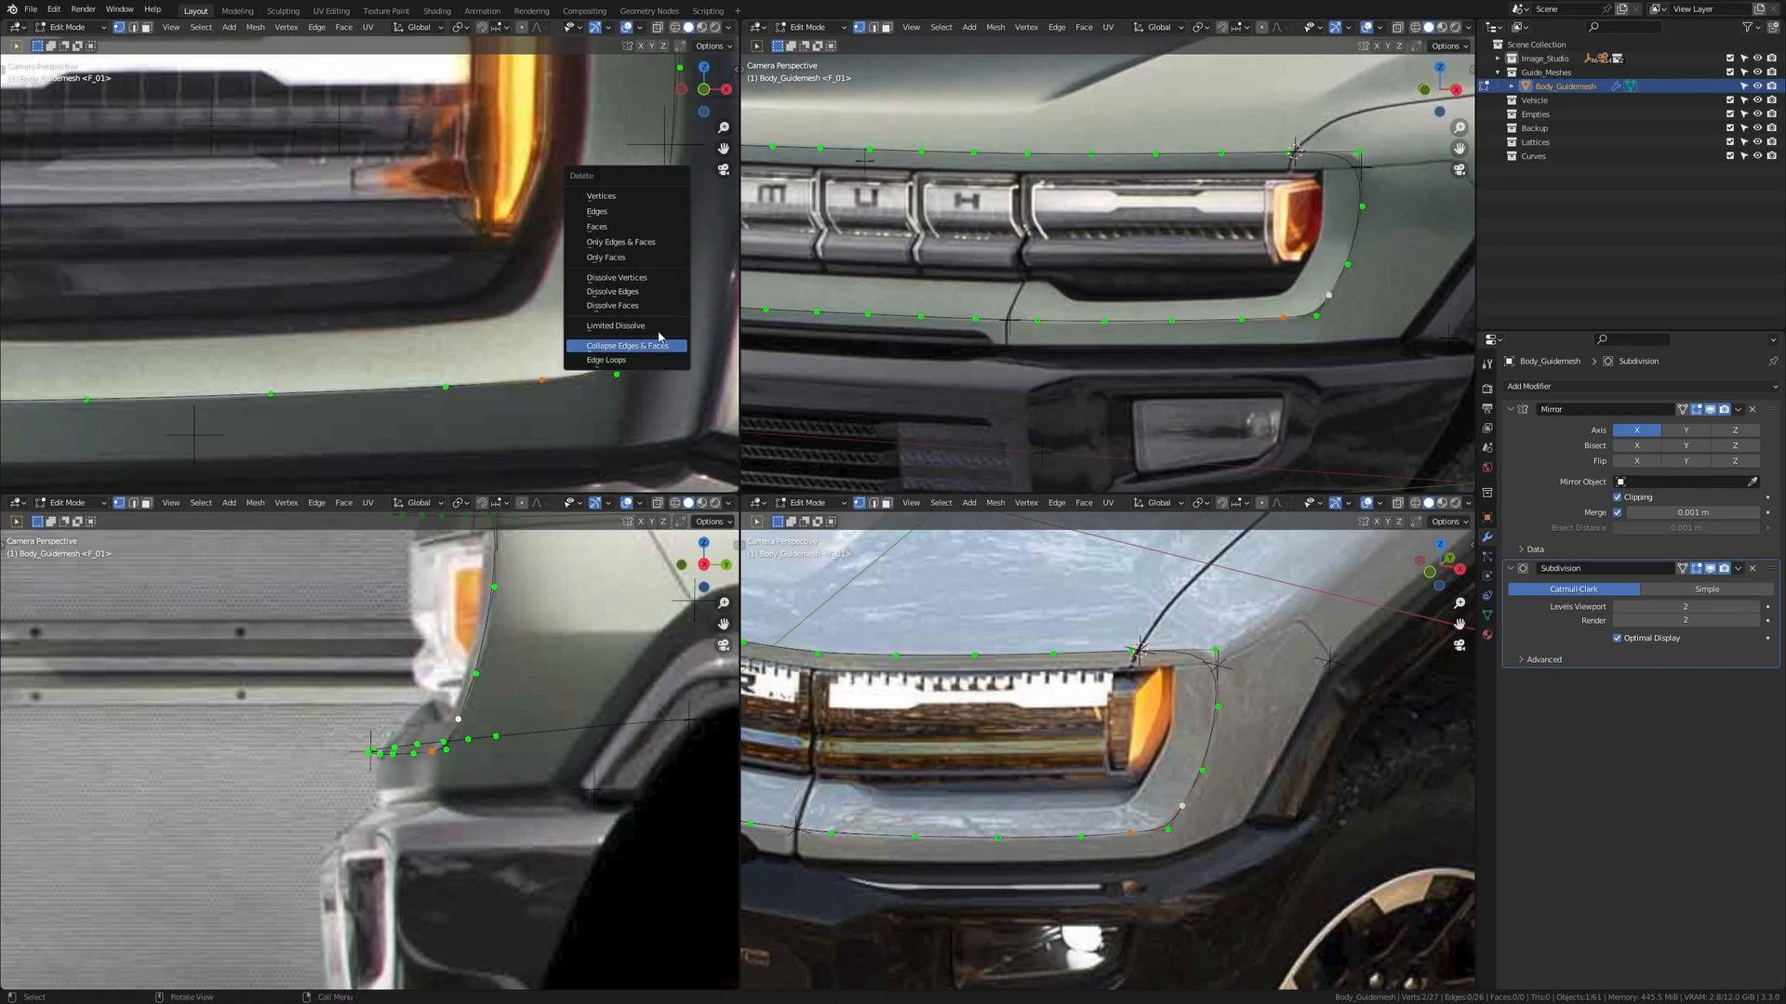
{"action": "left_click", "coordinate": [650, 282]}
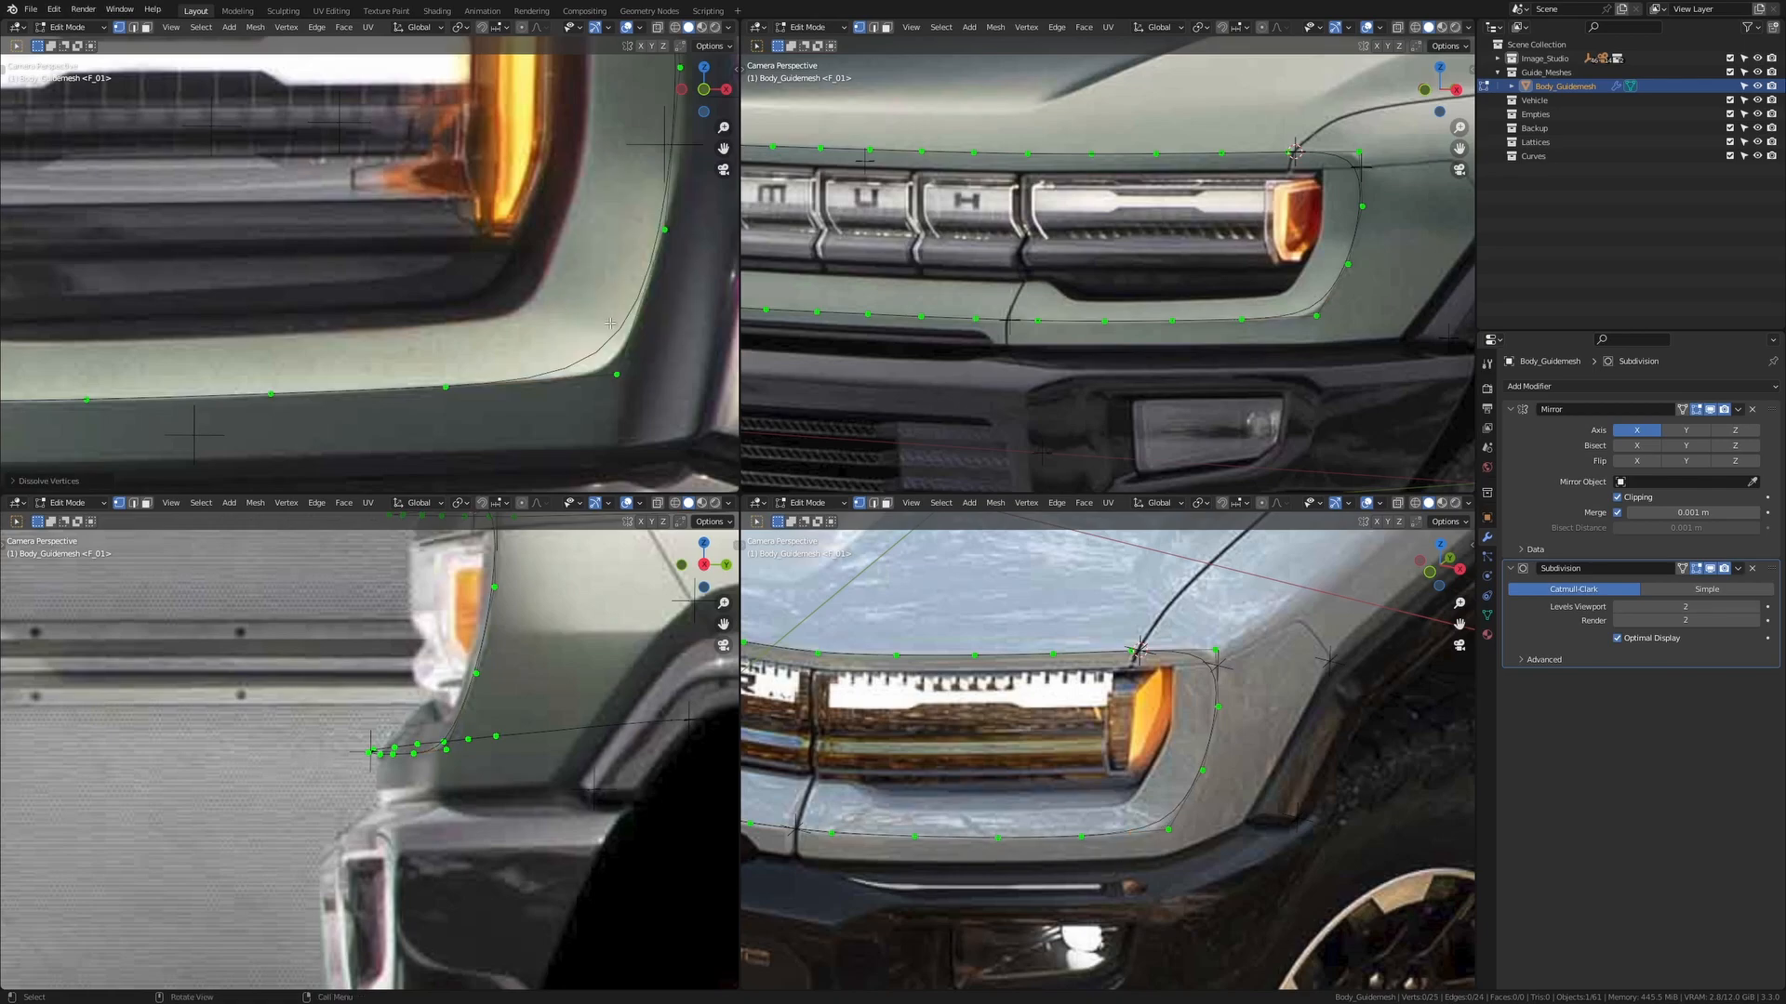
{"action": "key", "text": "Tab"}
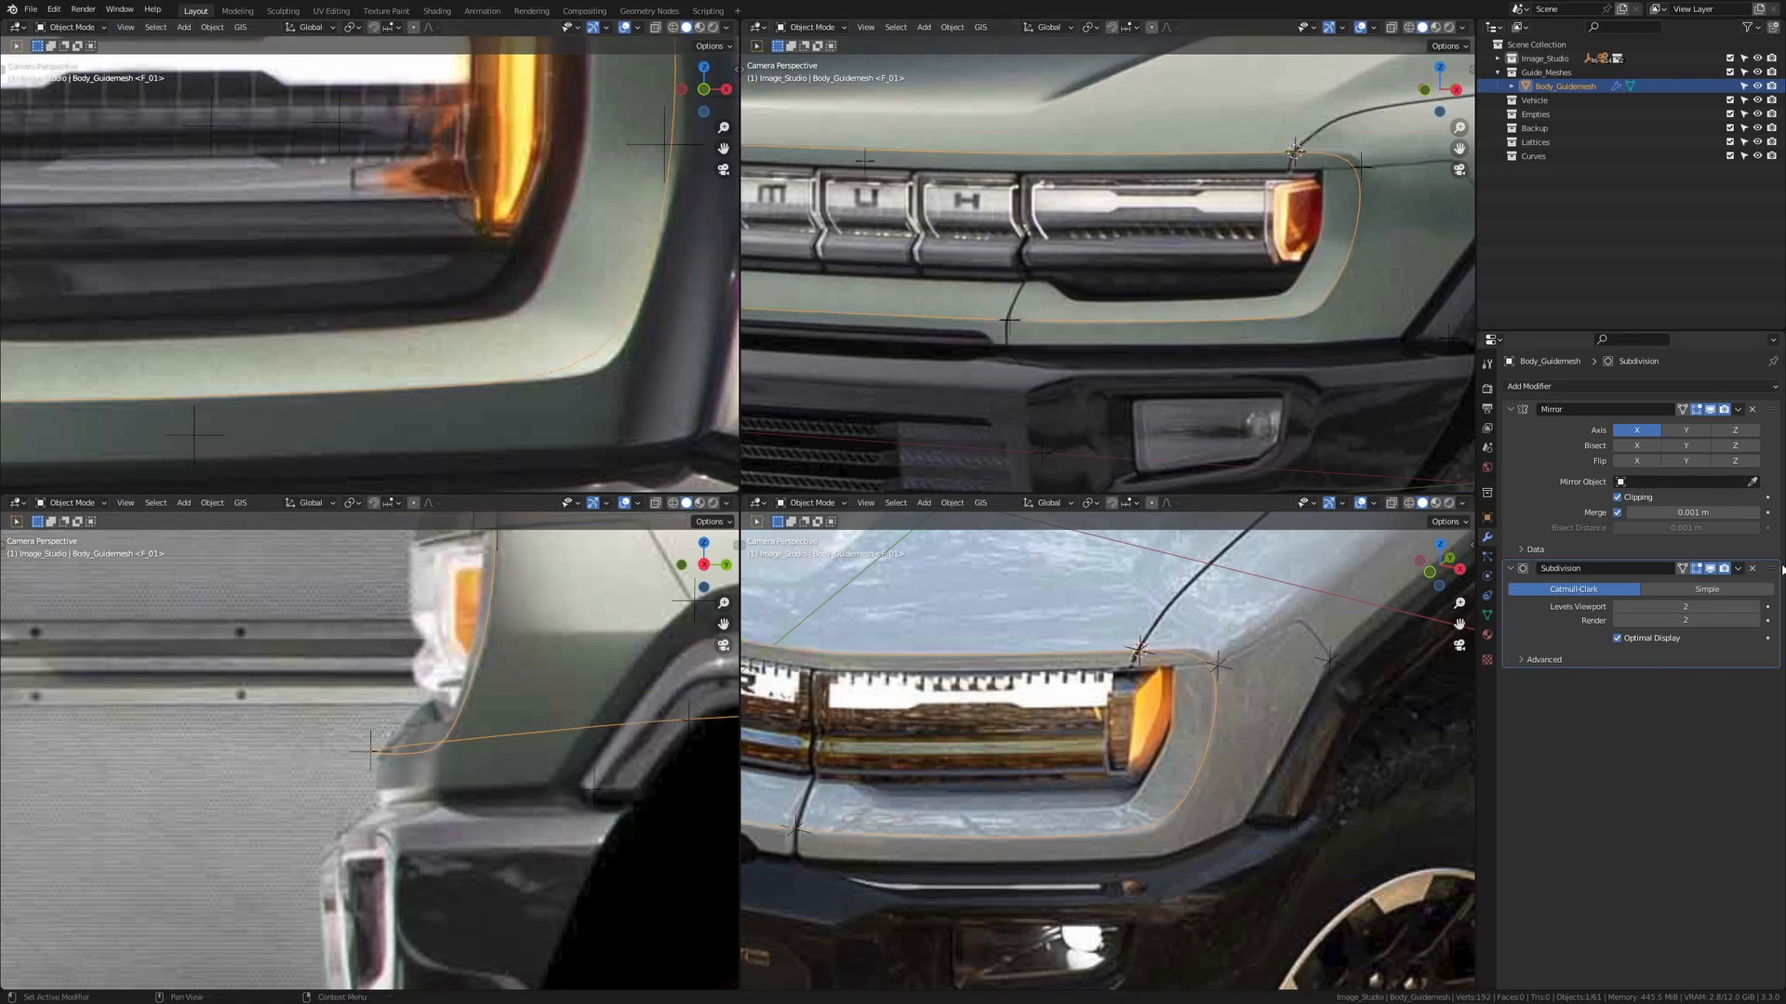
{"action": "left_click", "coordinate": [1752, 568]}
Duplicate the hood edge segment next to the centreline and raise the copy along global Z to the hood crease above the grille
{"action": "scroll", "coordinate": [531, 294], "scroll_direction": "down", "scroll_amount": 8}
{"action": "middle_click_drag", "start_coordinate": [534, 270], "coordinate": [529, 315], "text": "shift"}
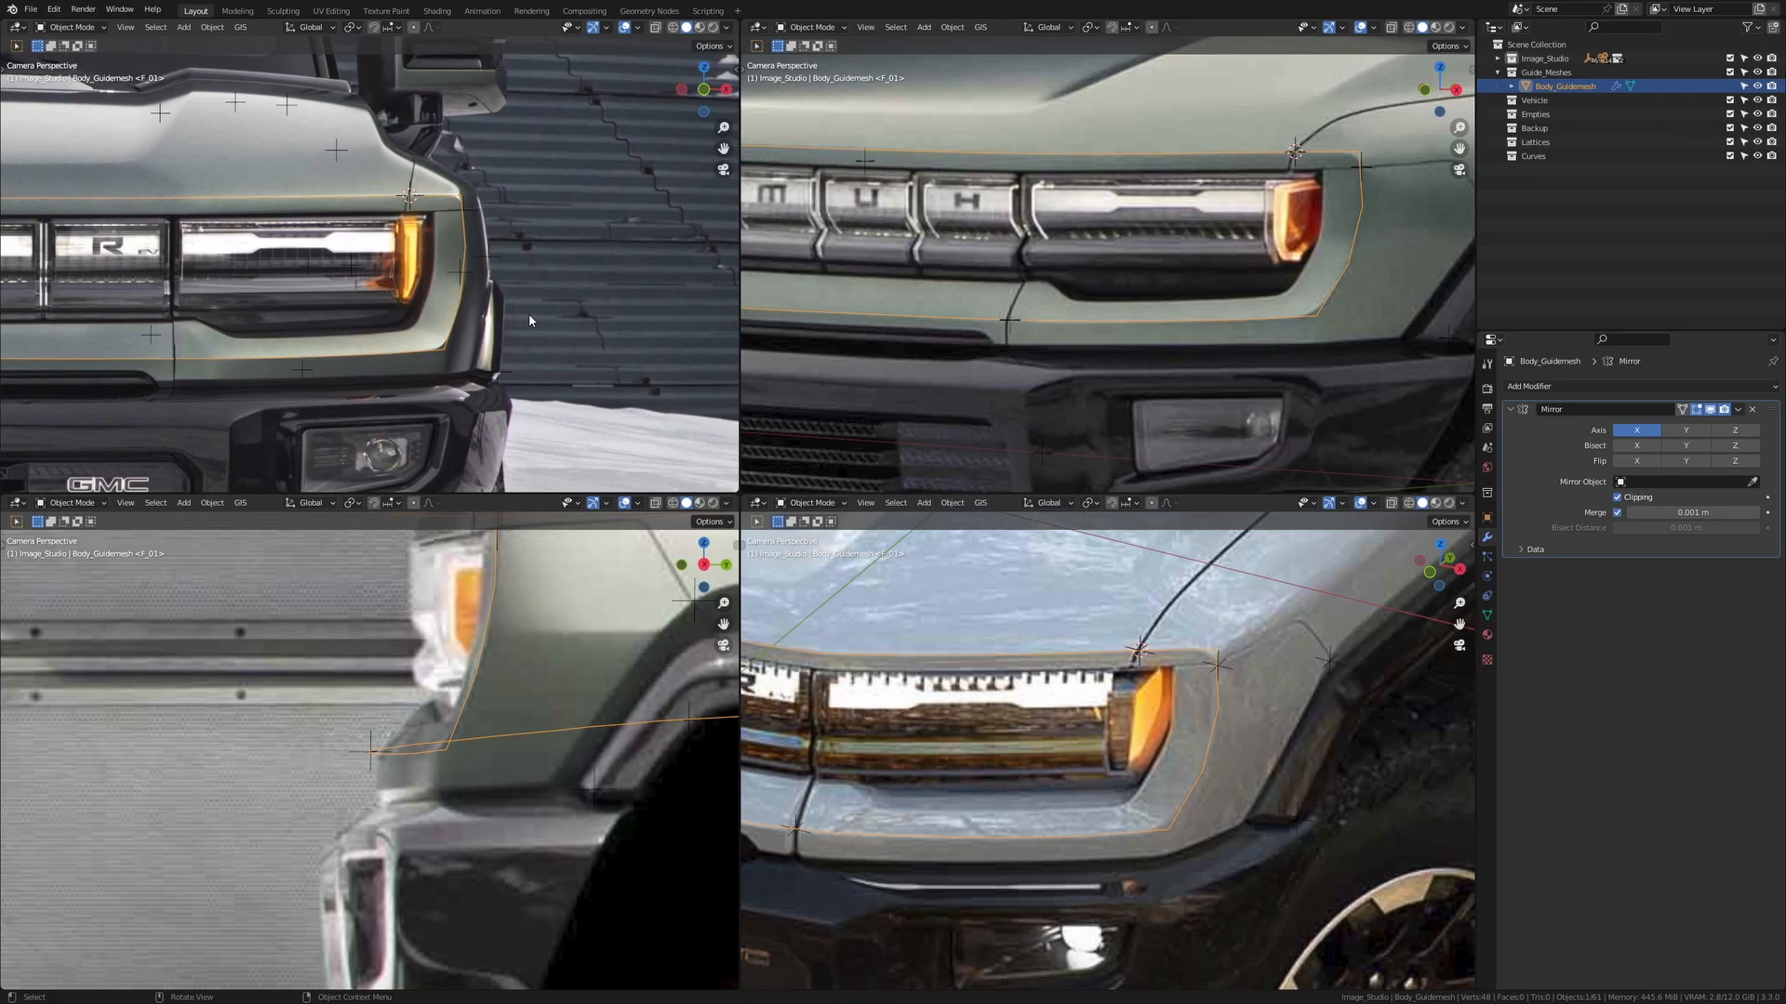
{"action": "scroll", "coordinate": [1244, 714], "scroll_direction": "down", "scroll_amount": 5}
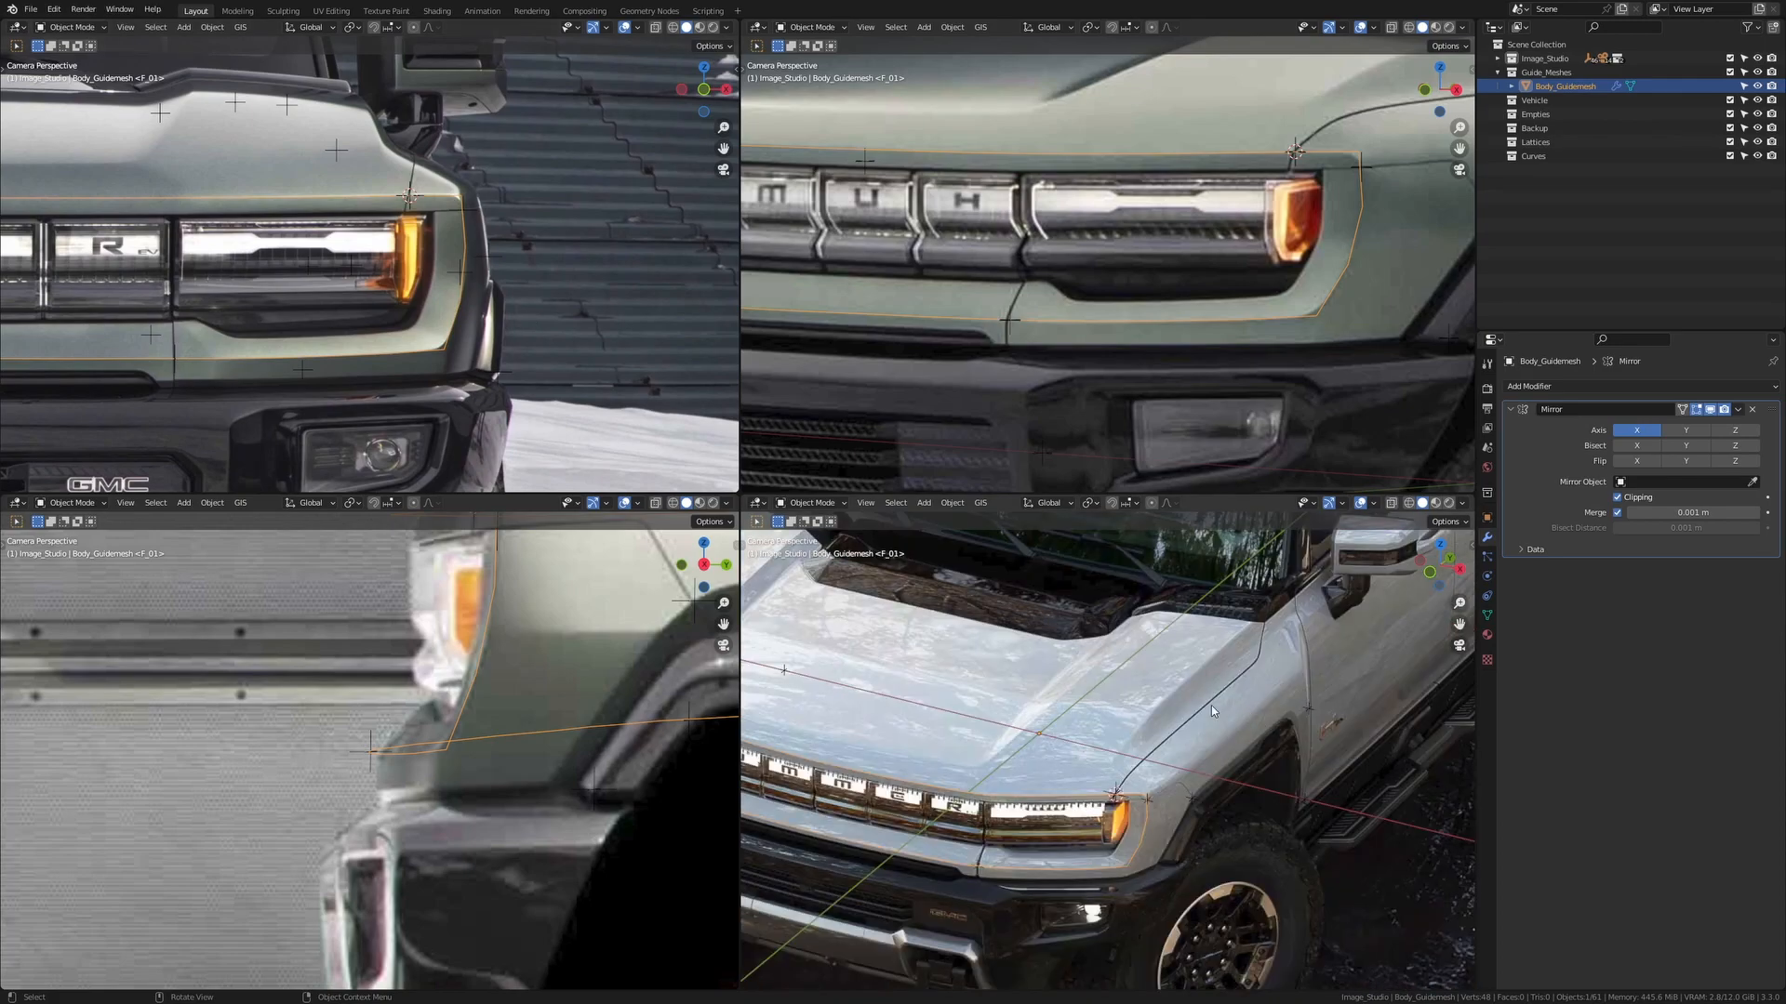
{"action": "scroll", "coordinate": [1058, 158], "scroll_direction": "down", "scroll_amount": 2}
{"action": "middle_click_drag", "start_coordinate": [1058, 158], "coordinate": [826, 376], "text": "shift"}
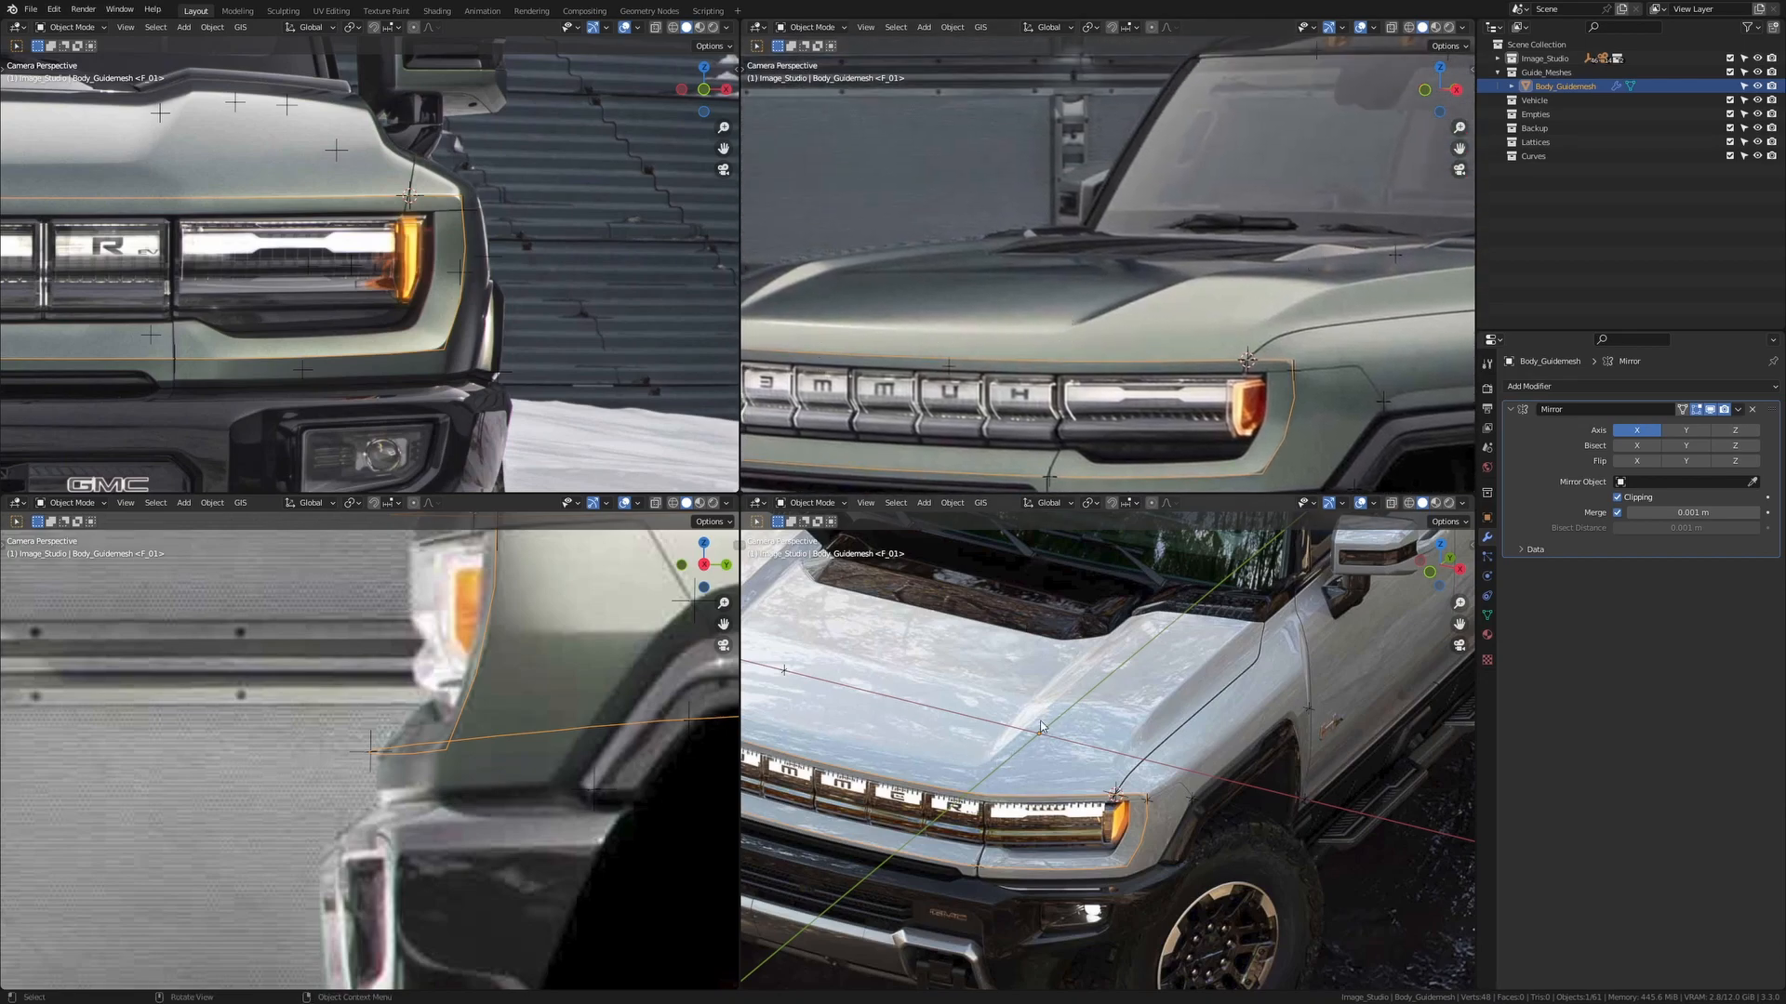
{"action": "scroll", "coordinate": [1116, 719], "scroll_direction": "down", "scroll_amount": 3}
{"action": "scroll", "coordinate": [984, 231], "scroll_direction": "up", "scroll_amount": 5}
{"action": "key", "text": "Tab"}
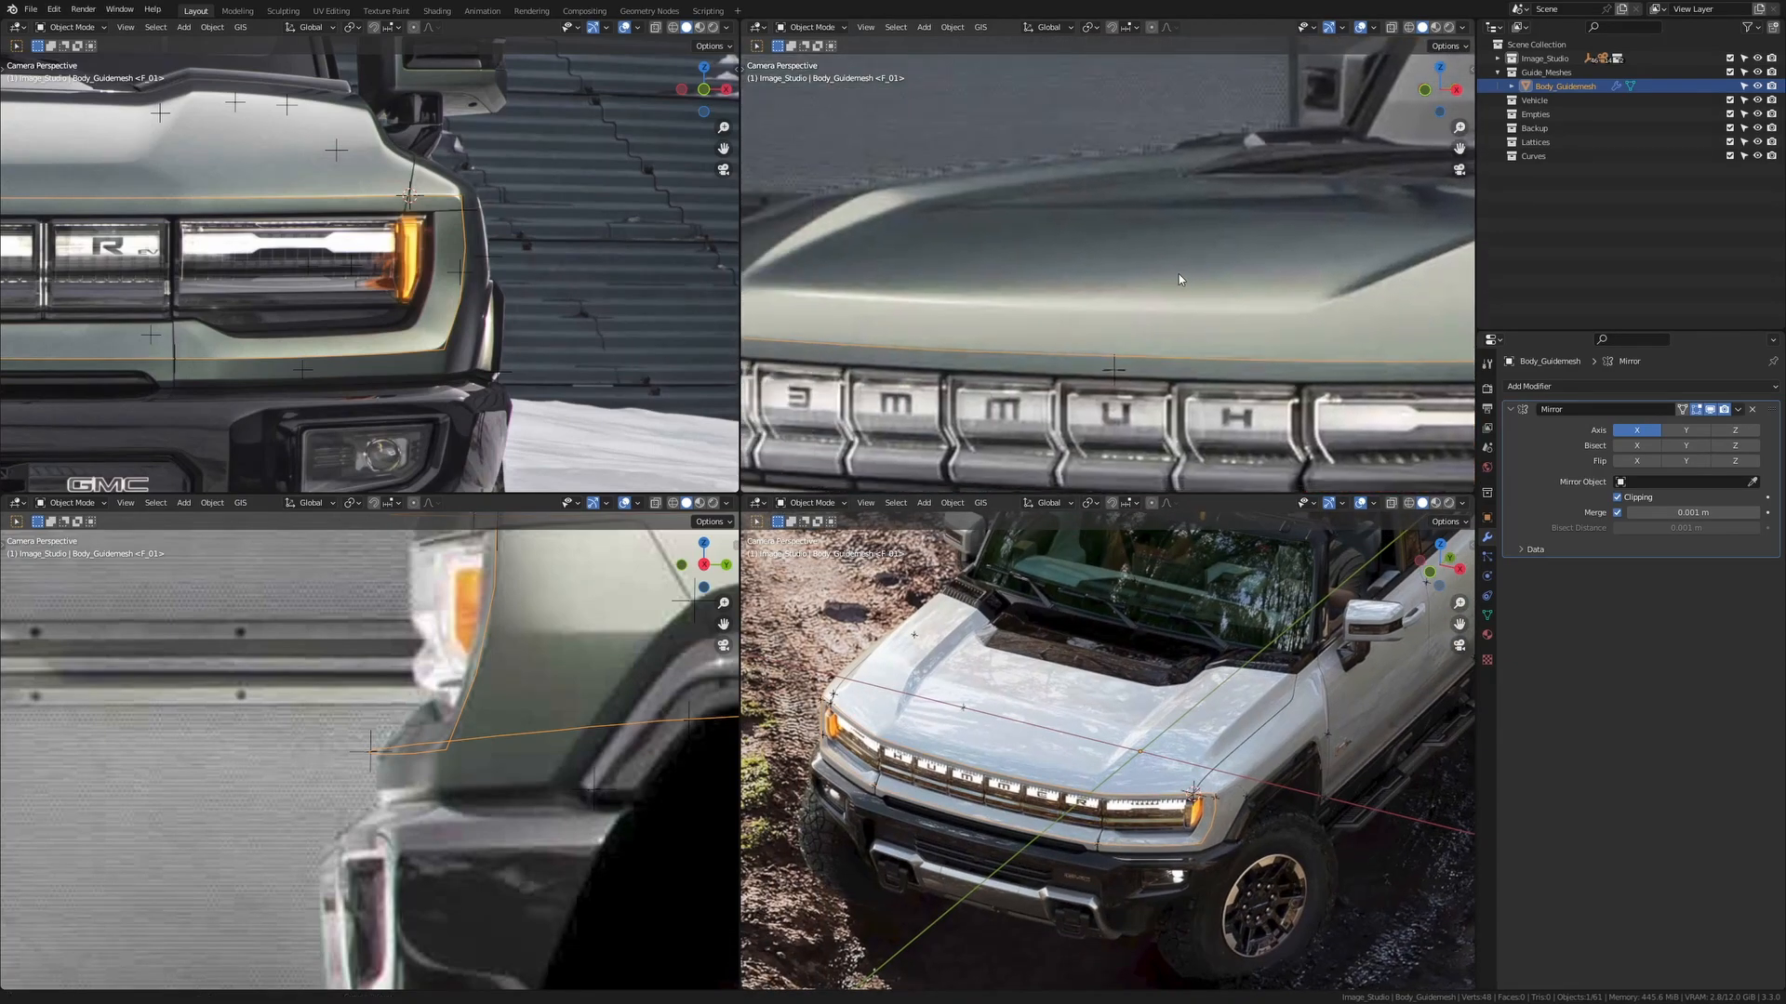
{"action": "left_click", "coordinate": [1015, 357]}
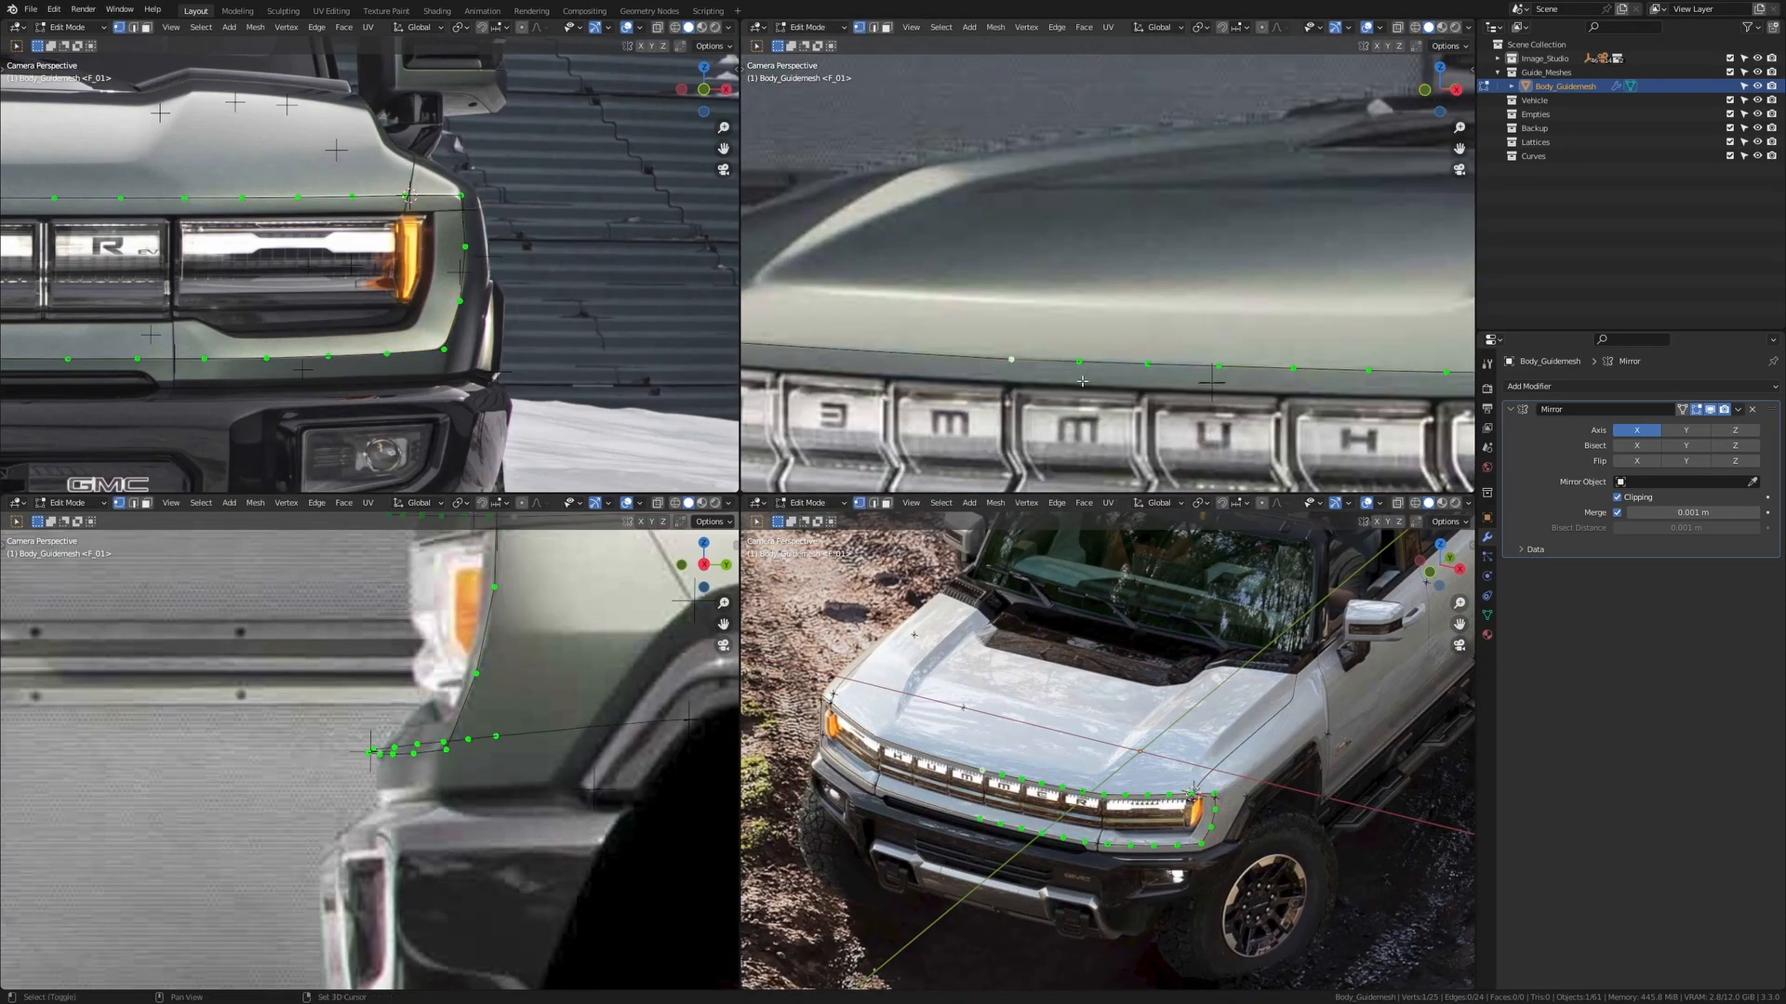
{"action": "left_click", "coordinate": [1079, 364], "text": "shift"}
{"action": "key", "text": "e"}
{"action": "key", "text": "z"}
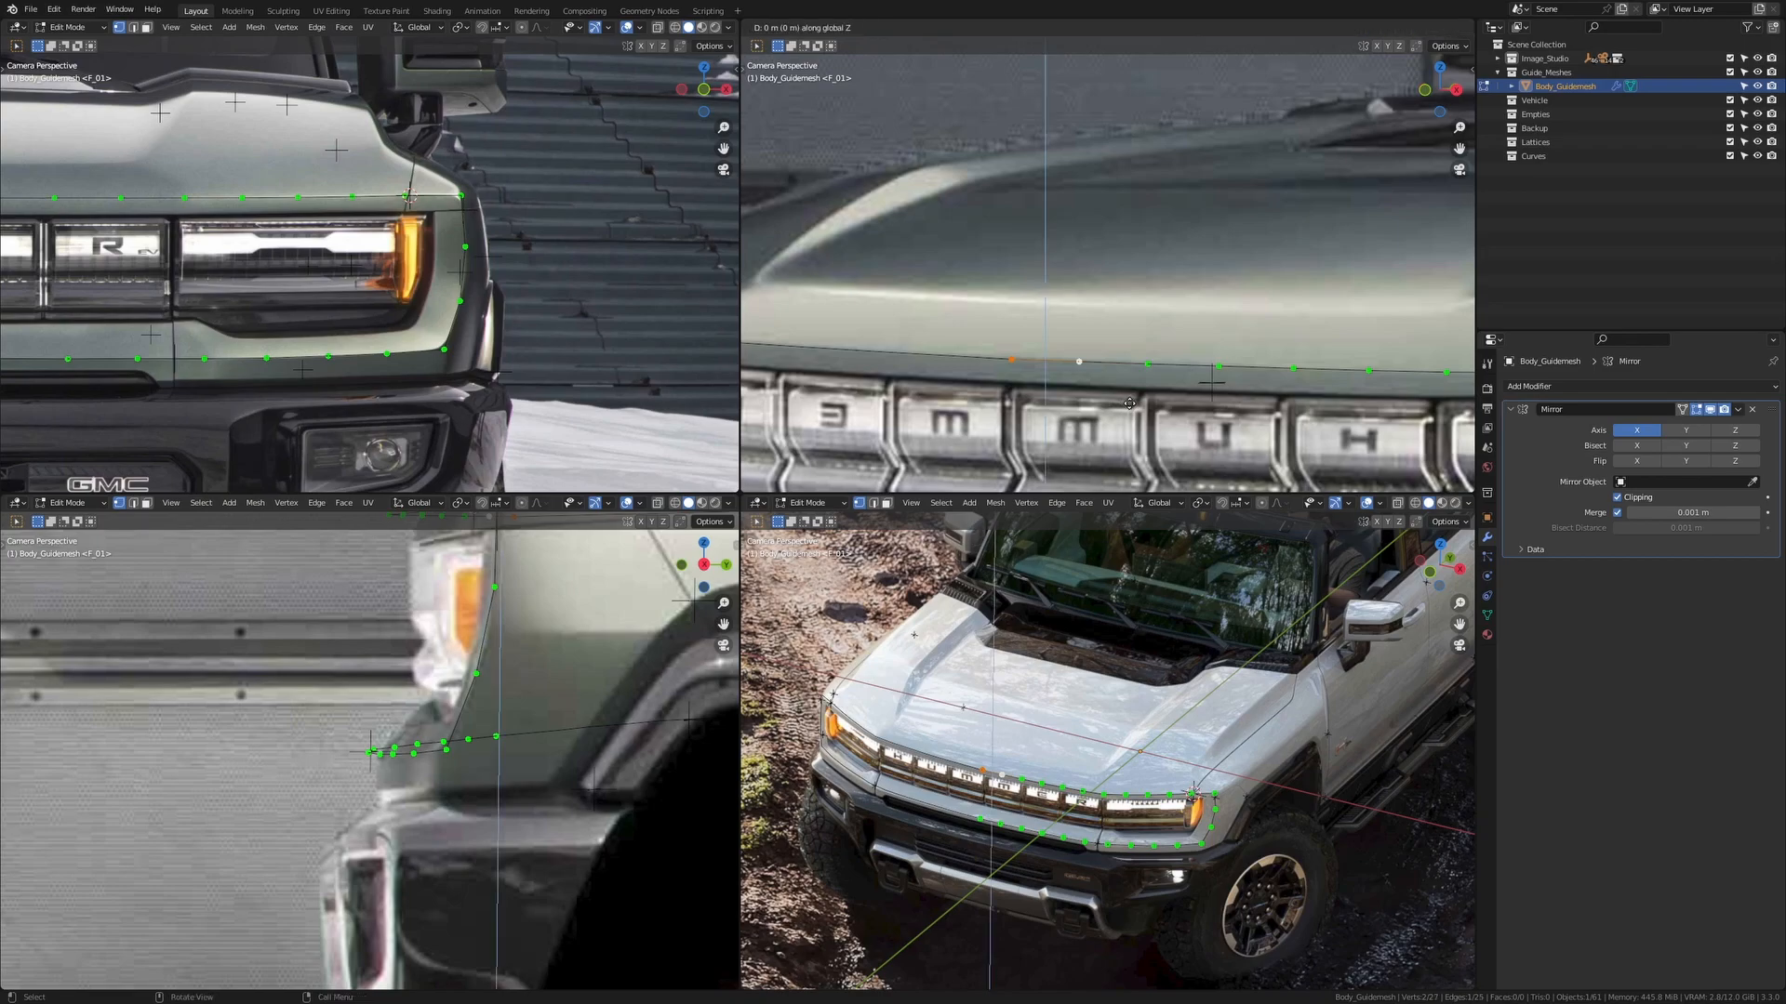
{"action": "left_click", "coordinate": [1153, 304]}
Move the duplicated centre hood edge back along global Y toward the hood crease, about 0.25 m
{"action": "scroll", "coordinate": [1051, 742], "scroll_direction": "up", "scroll_amount": 6}
{"action": "key", "text": "g"}
{"action": "key", "text": "y"}
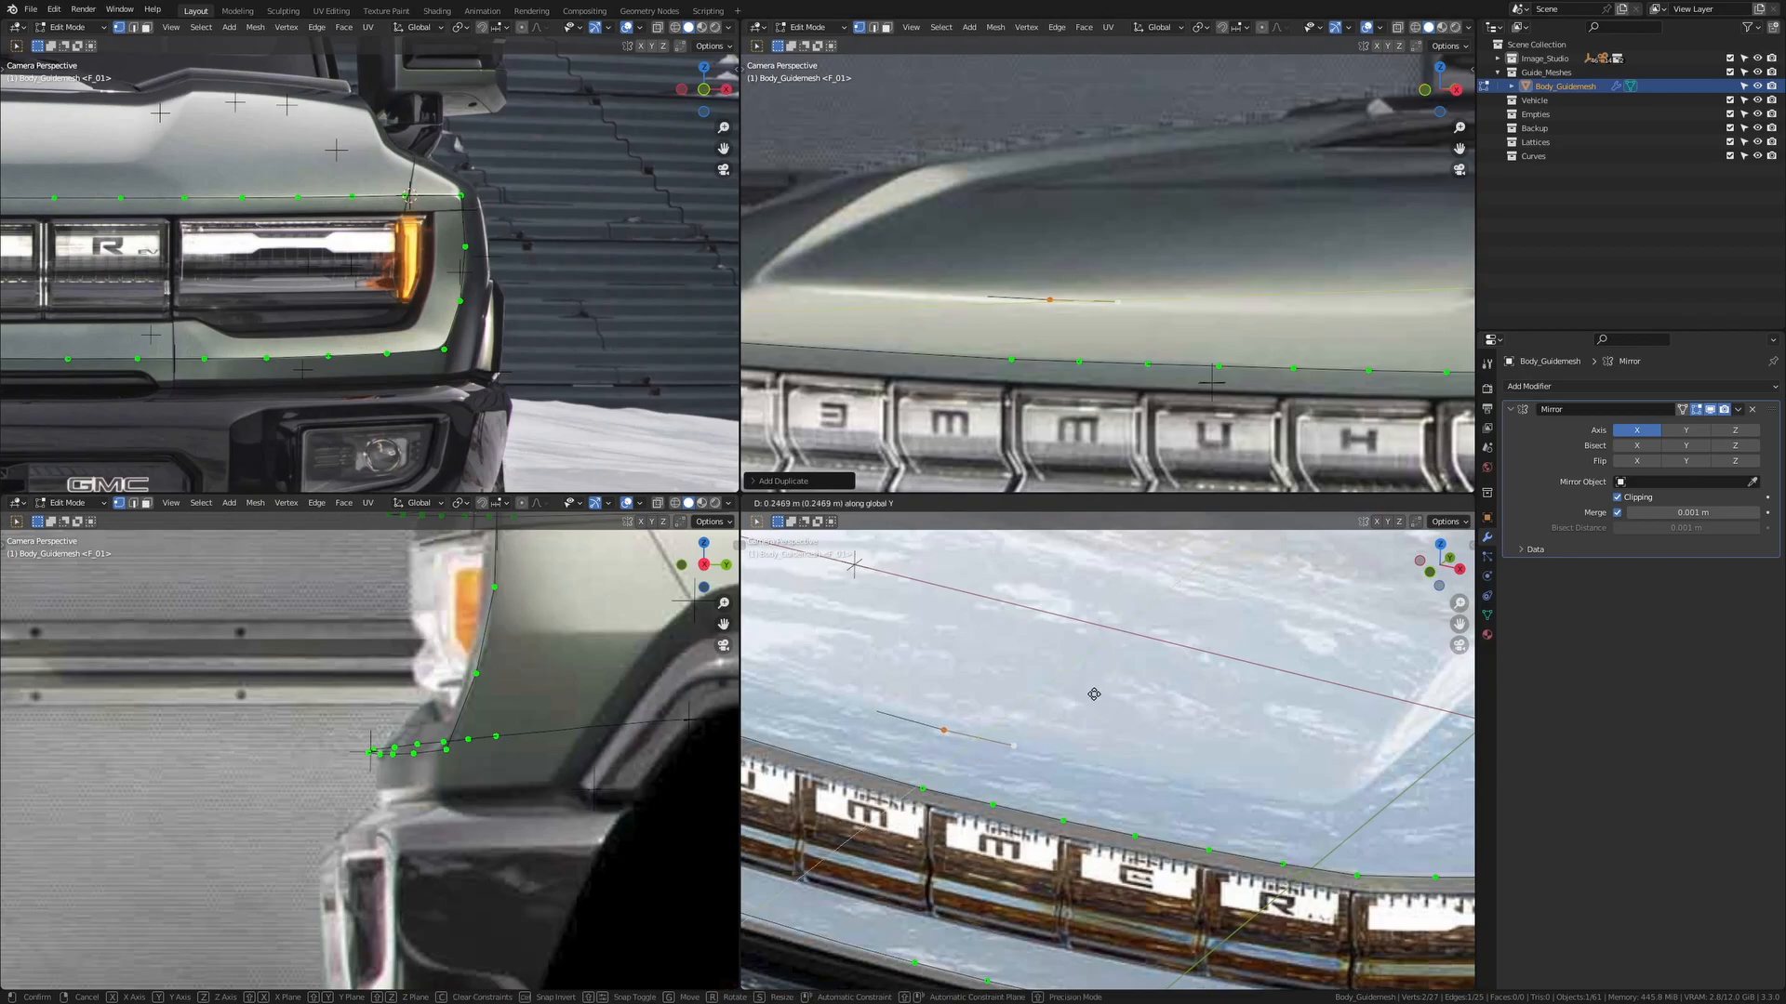
{"action": "left_click", "coordinate": [1083, 663]}
Lower the duplicated centre edge along global Z to the hood crease and fine-tune it along global Y across the camera views
{"action": "scroll", "coordinate": [502, 661], "scroll_direction": "down", "scroll_amount": 4}
{"action": "left_click_drag", "start_coordinate": [502, 661], "coordinate": [472, 749], "text": "shift"}
{"action": "scroll", "coordinate": [472, 725], "scroll_direction": "up", "scroll_amount": 4}
{"action": "middle_click_drag", "start_coordinate": [471, 725], "coordinate": [384, 812], "text": "shift"}
{"action": "scroll", "coordinate": [186, 279], "scroll_direction": "down", "scroll_amount": 4}
{"action": "middle_click_drag", "start_coordinate": [135, 274], "coordinate": [325, 333], "text": "shift"}
{"action": "scroll", "coordinate": [326, 333], "scroll_direction": "up", "scroll_amount": 6}
{"action": "scroll", "coordinate": [326, 333], "scroll_direction": "up", "scroll_amount": 3}
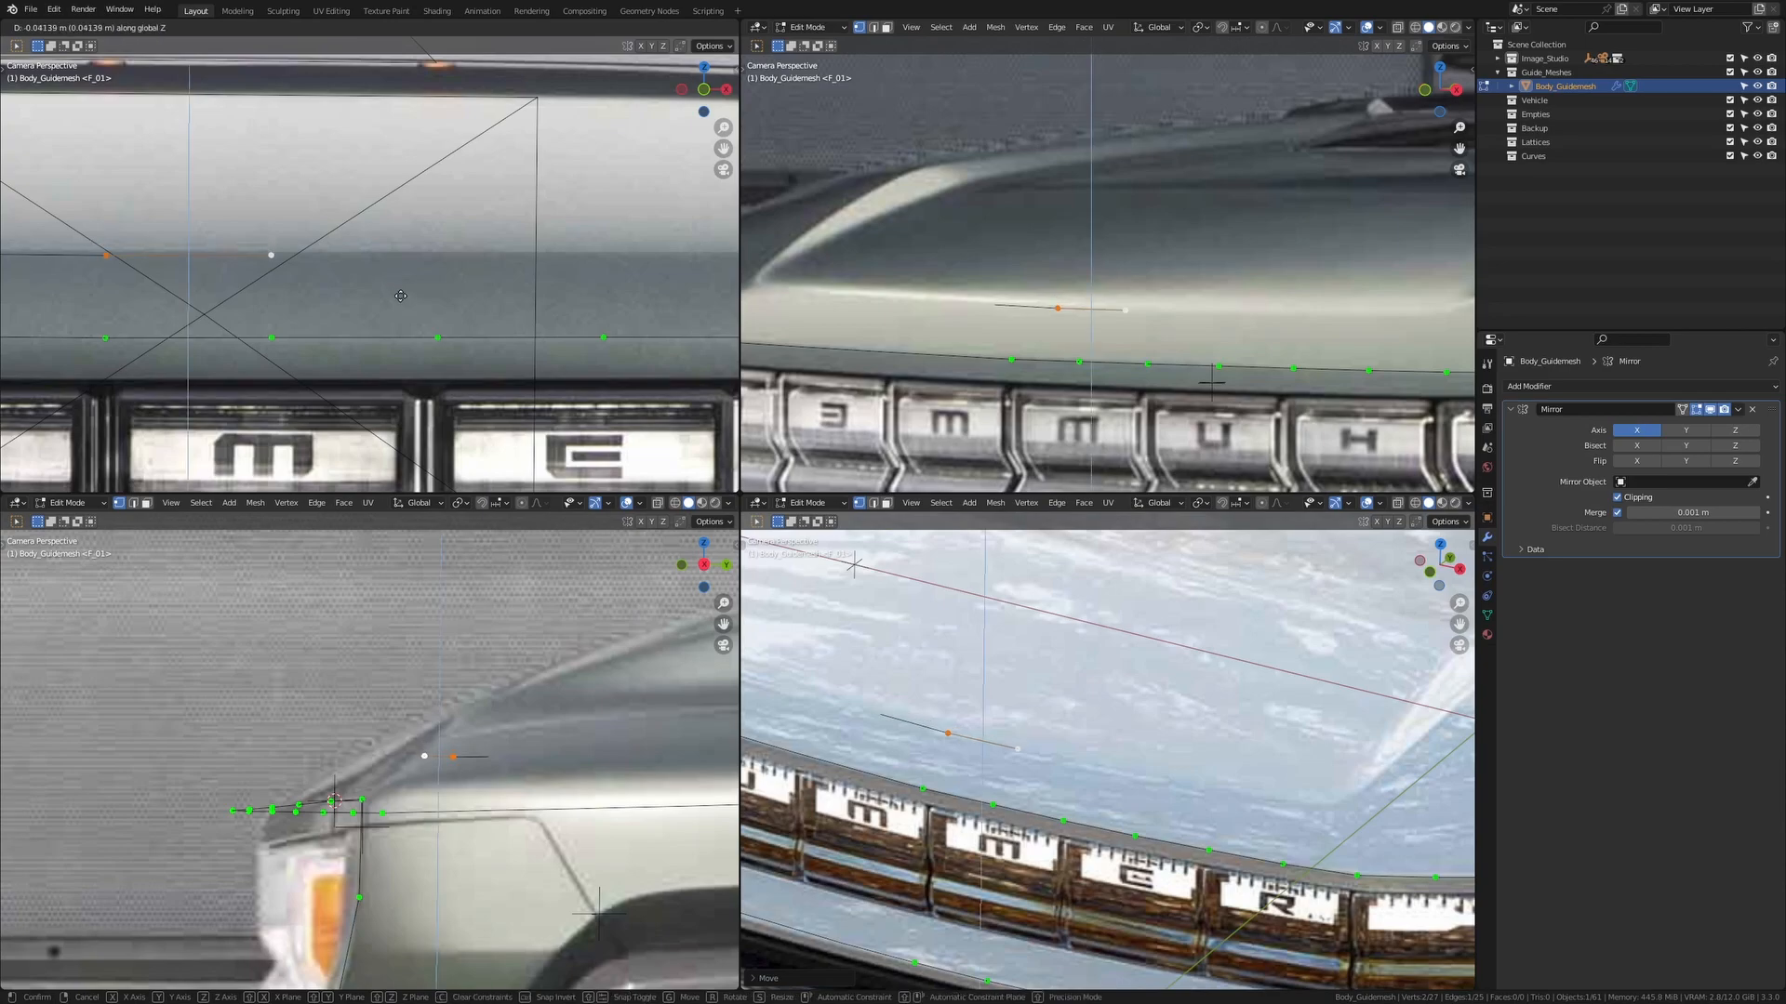
{"action": "scroll", "coordinate": [976, 239], "scroll_direction": "down", "scroll_amount": 6}
{"action": "scroll", "coordinate": [1084, 265], "scroll_direction": "up", "scroll_amount": 2}
{"action": "key", "text": "g"}
{"action": "key", "text": "z"}
{"action": "right_click", "coordinate": [1060, 308]}
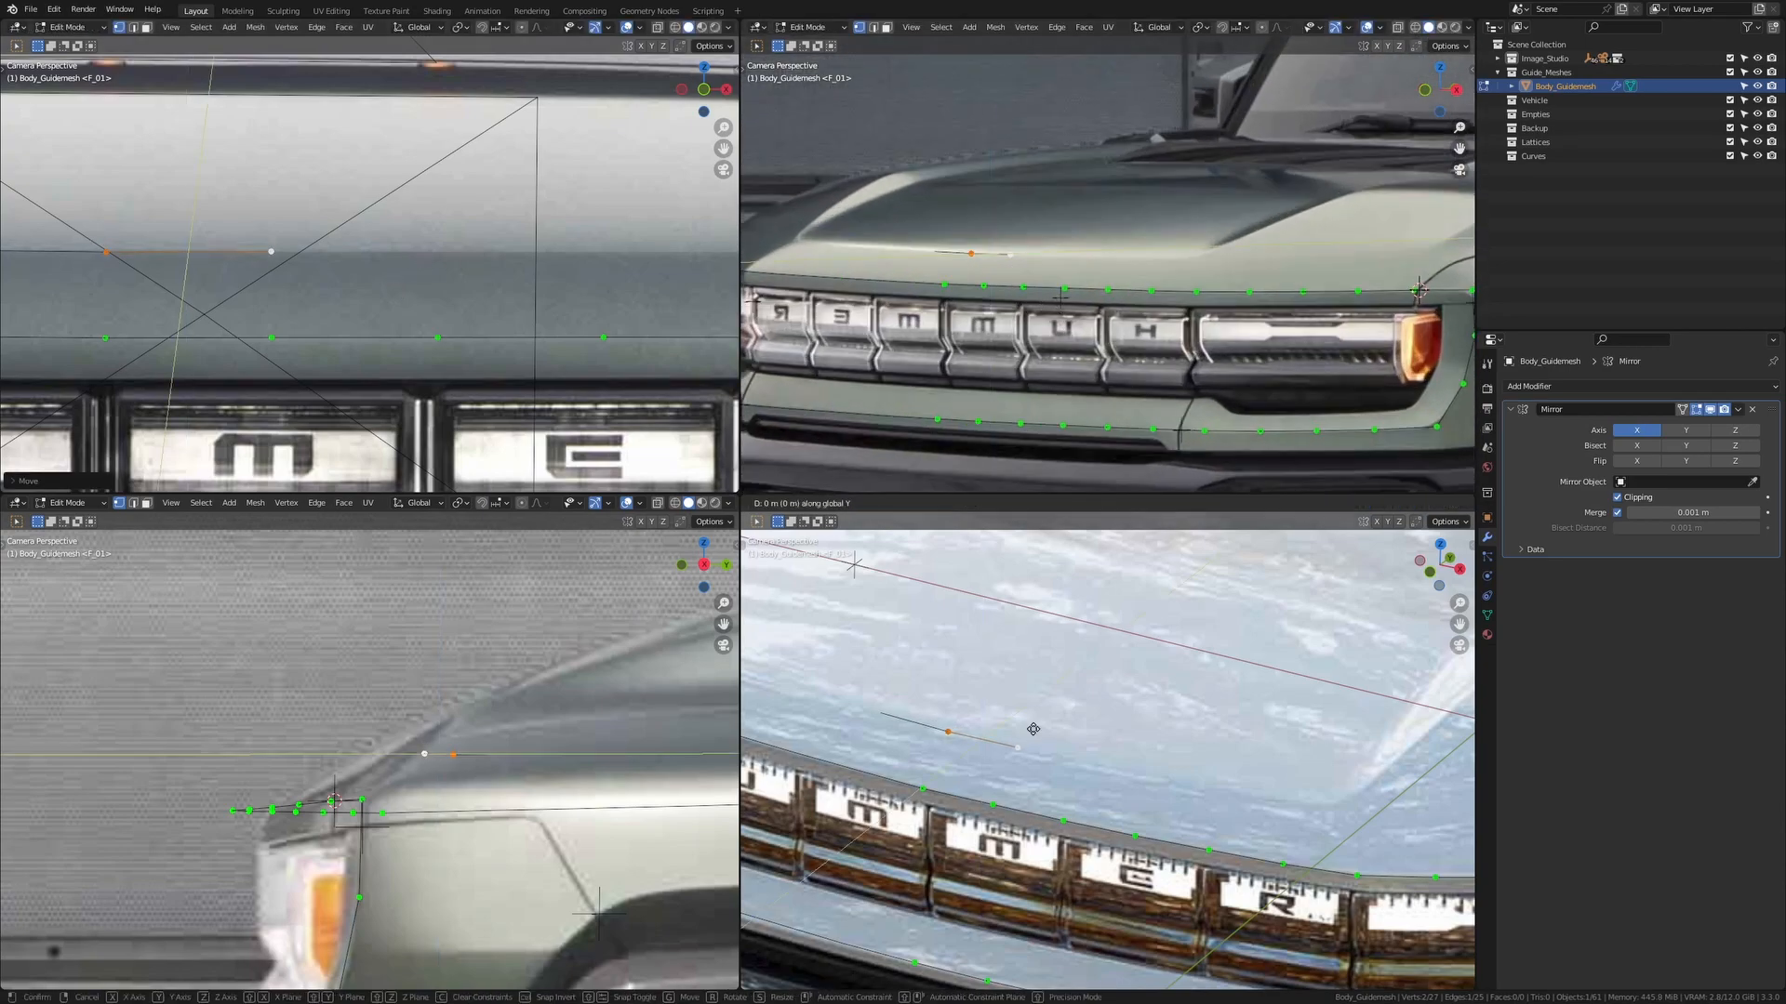
{"action": "scroll", "coordinate": [983, 224], "scroll_direction": "up", "scroll_amount": 2}
{"action": "scroll", "coordinate": [982, 224], "scroll_direction": "up", "scroll_amount": 2}
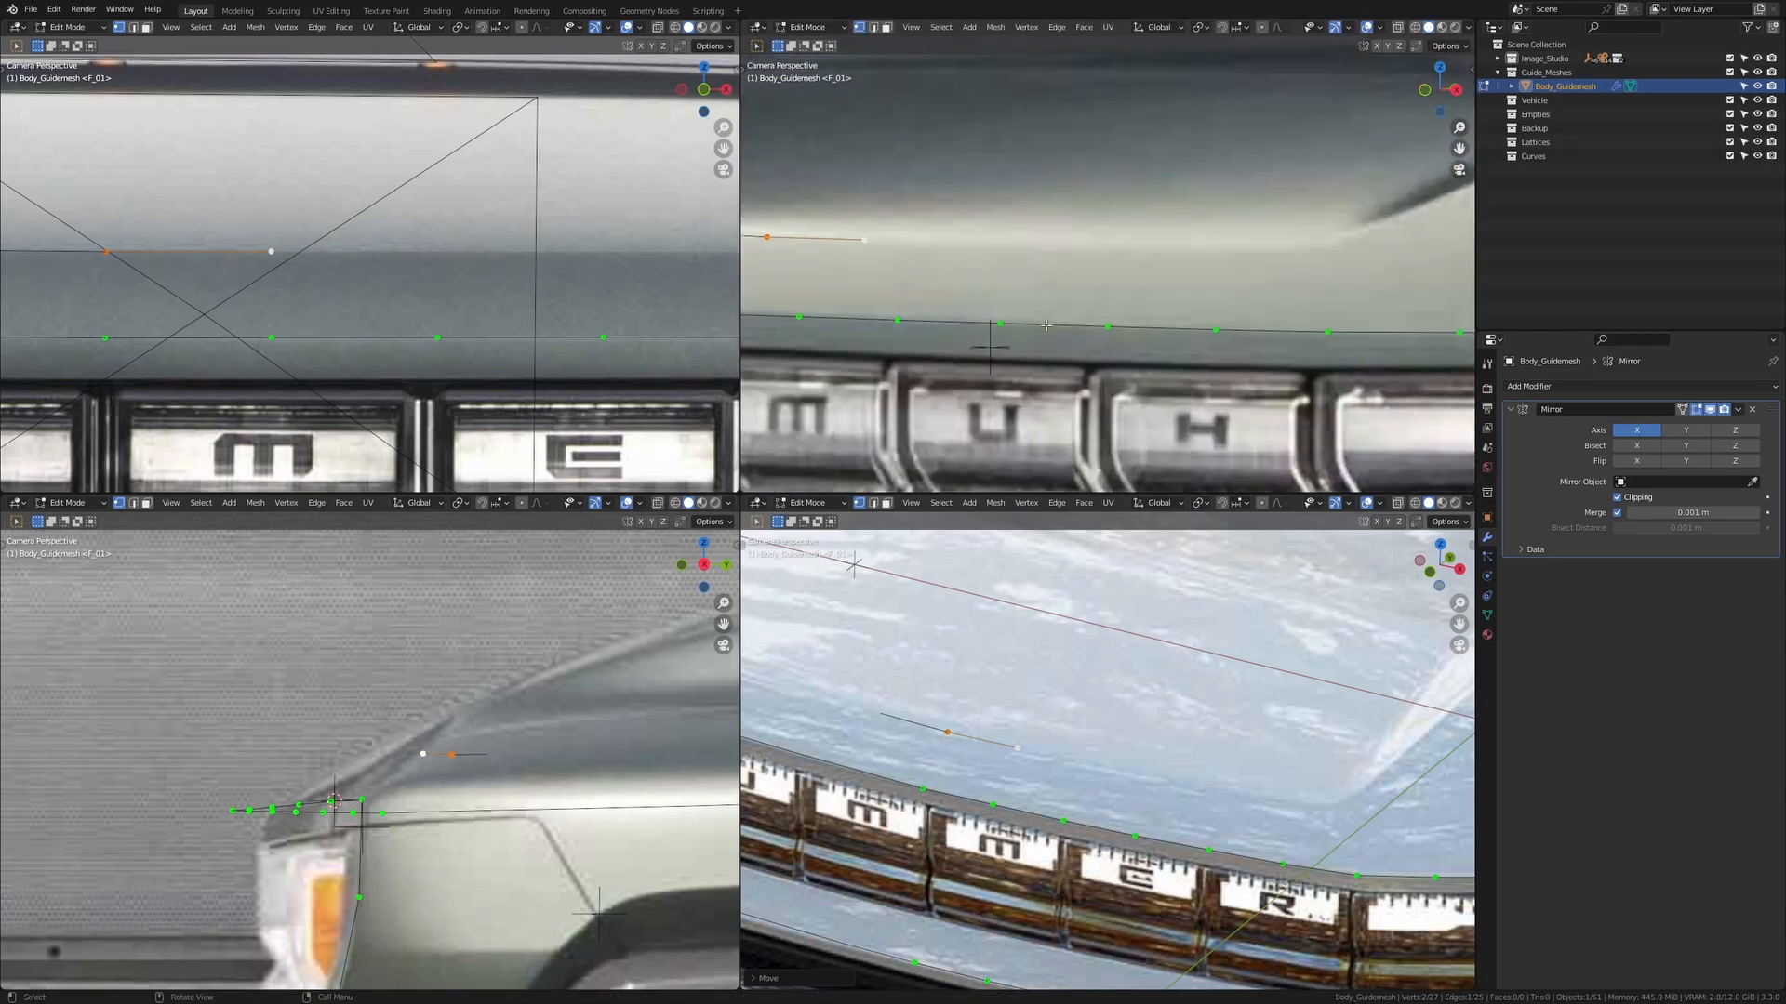
{"action": "scroll", "coordinate": [1063, 734], "scroll_direction": "down", "scroll_amount": 4}
{"action": "scroll", "coordinate": [1063, 734], "scroll_direction": "up", "scroll_amount": 5}
Duplicate the next four-vertex run of the hood edge above the grille, raising it along global Z and shifting it back along Y
{"action": "left_click", "coordinate": [1023, 708]}
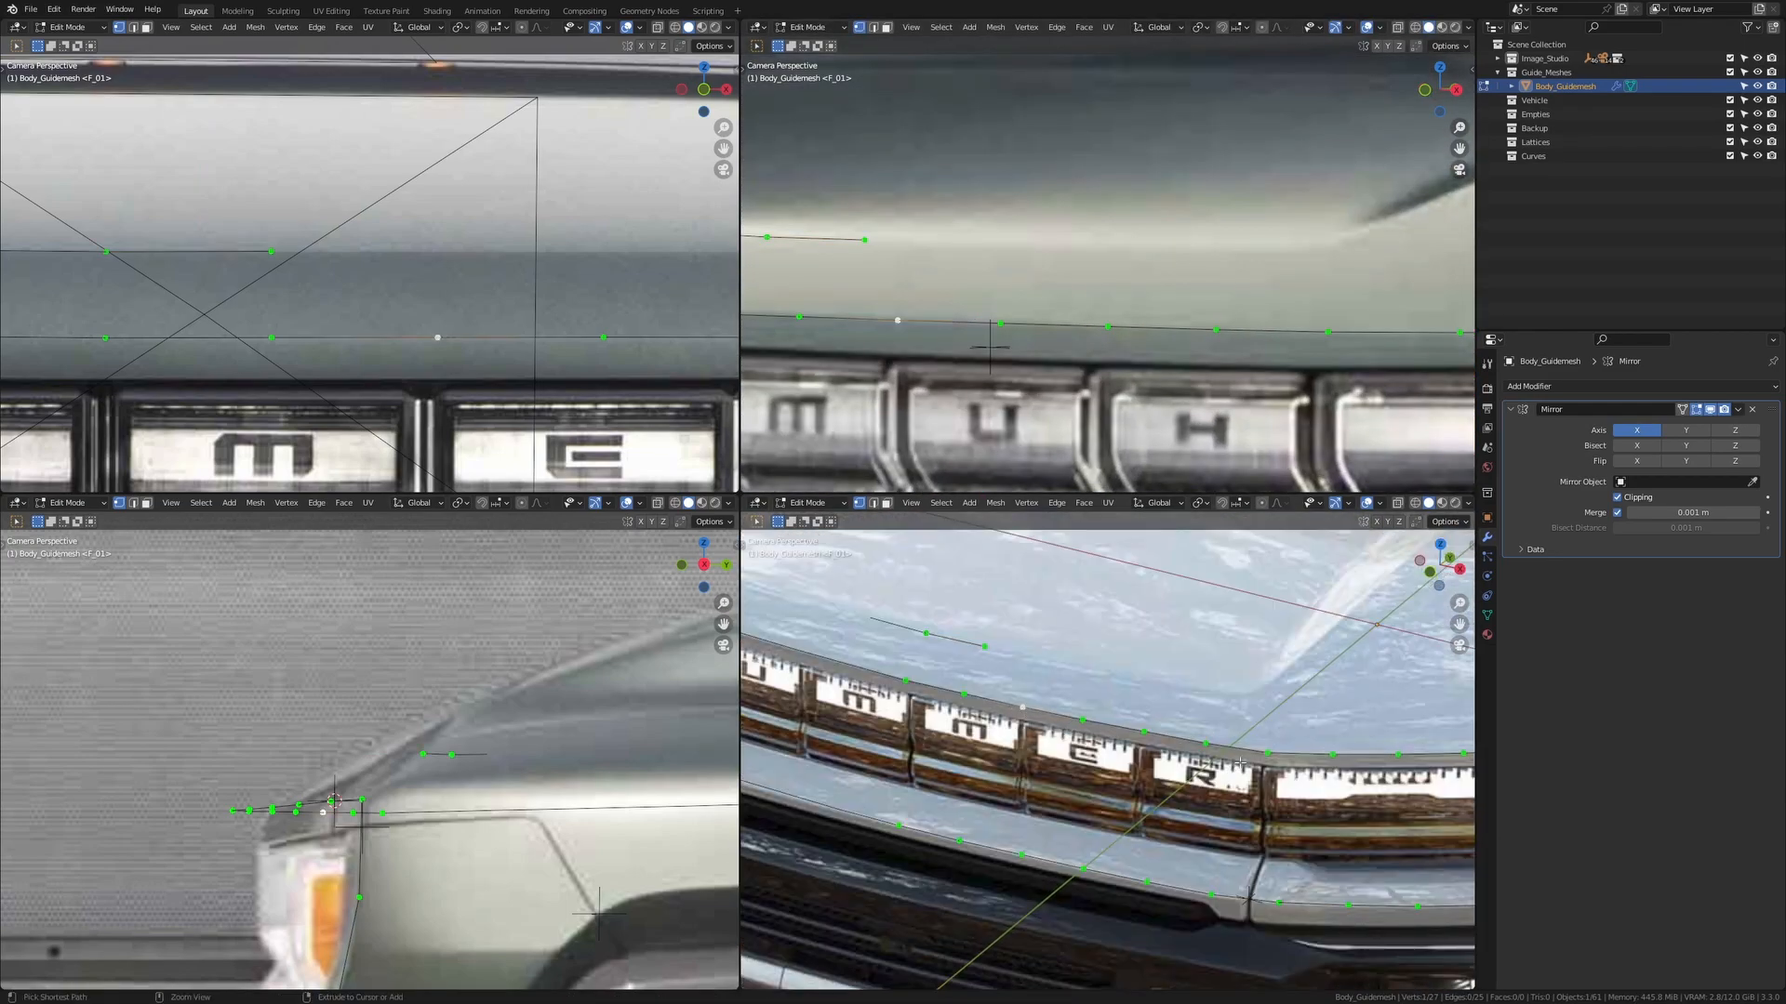
{"action": "left_click", "coordinate": [1205, 744], "text": "ctrl"}
{"action": "key", "text": "shift+d"}
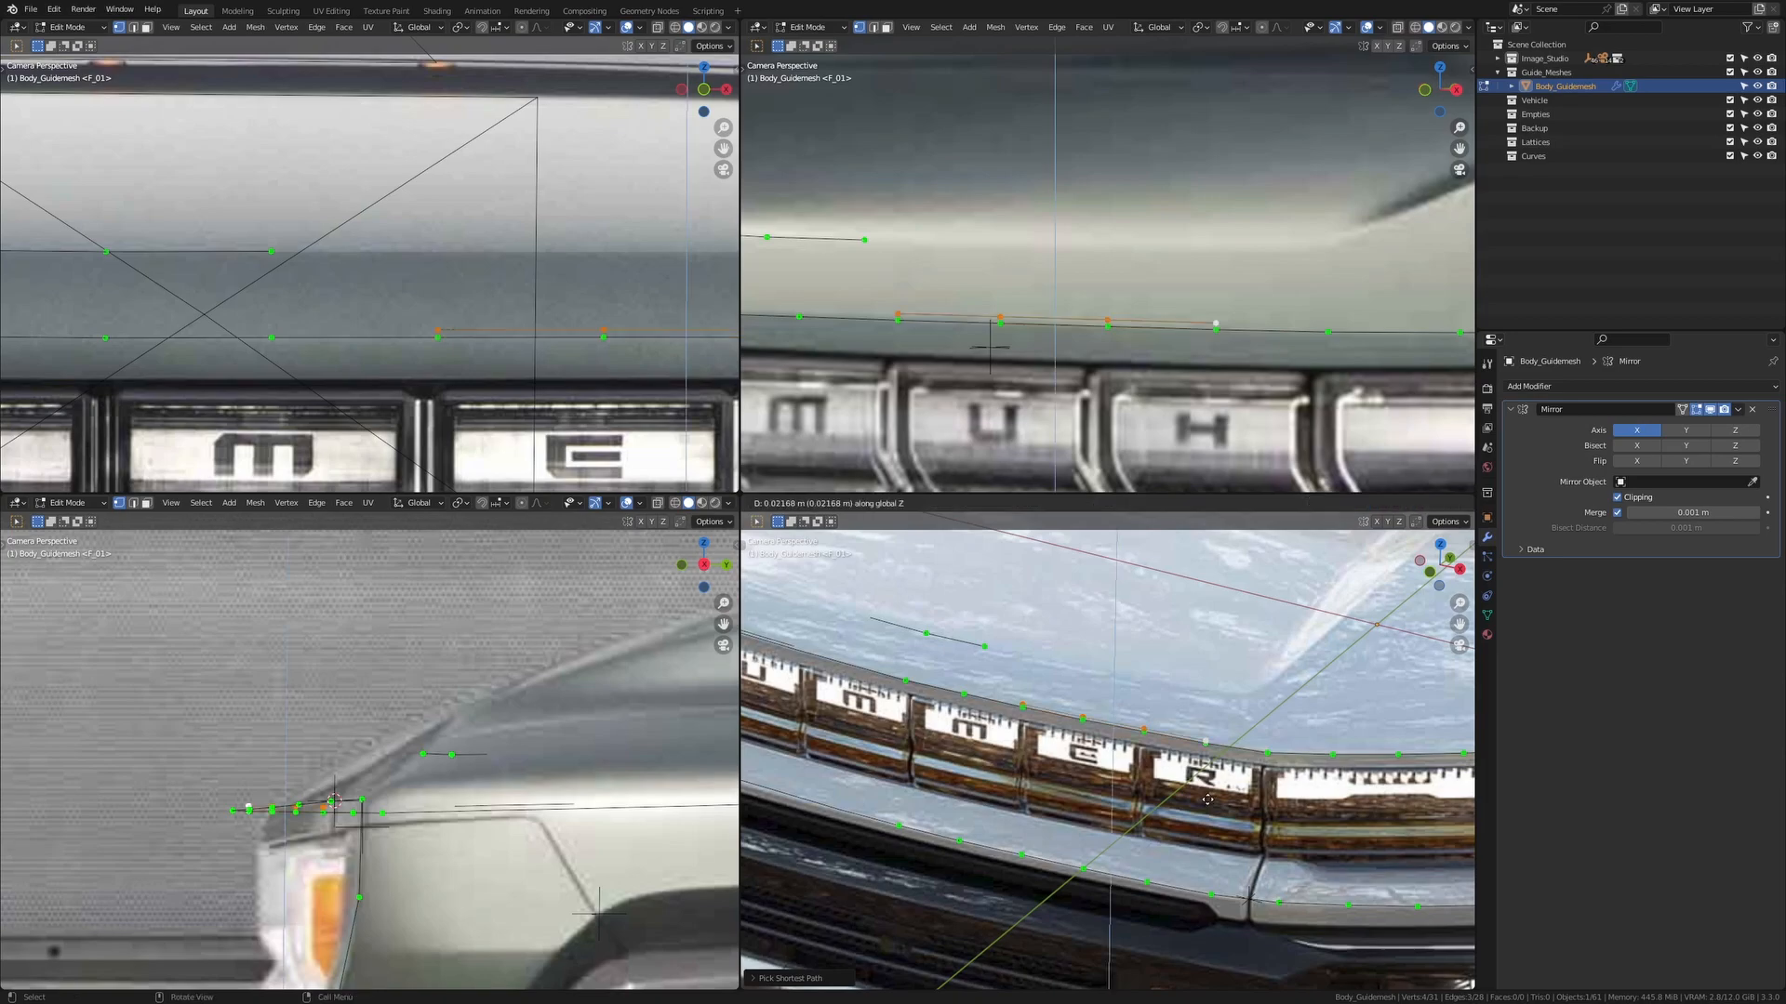
{"action": "key", "text": "y"}
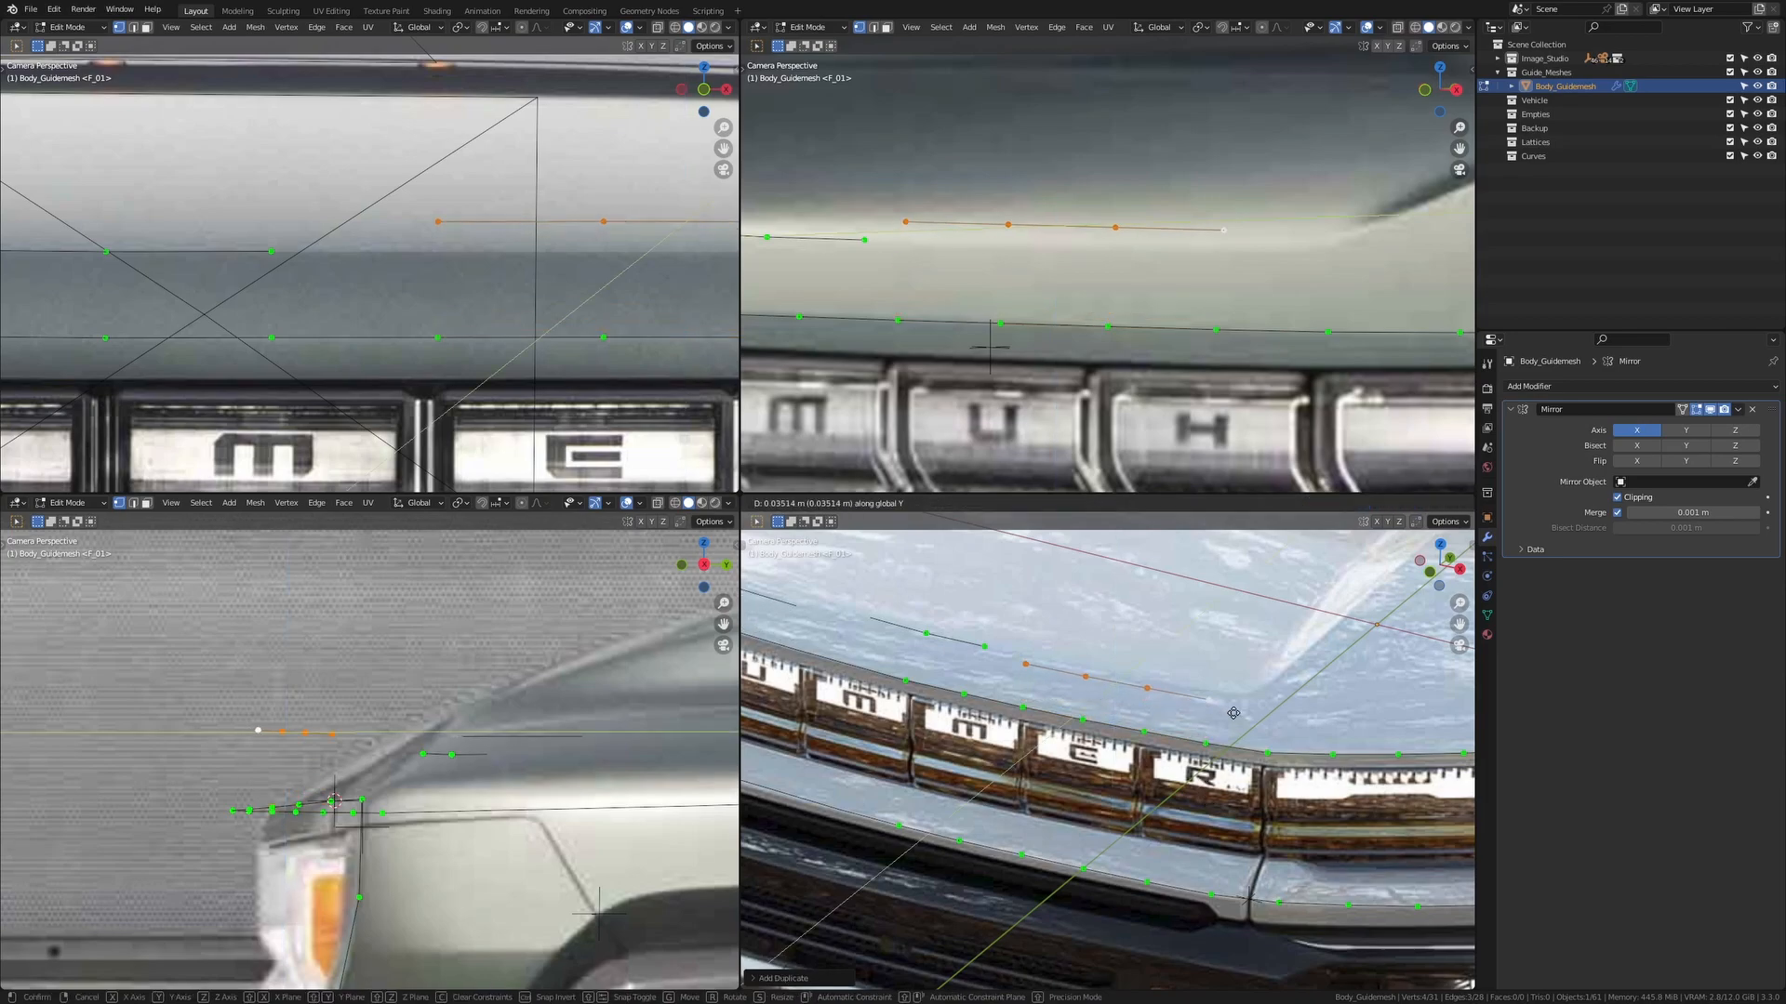
{"action": "left_click", "coordinate": [1291, 666]}
Lower the four-vertex copy along global Z level with the centre crease segment and move it back along Y about 0.2 m
{"action": "scroll", "coordinate": [405, 328], "scroll_direction": "down", "scroll_amount": 2}
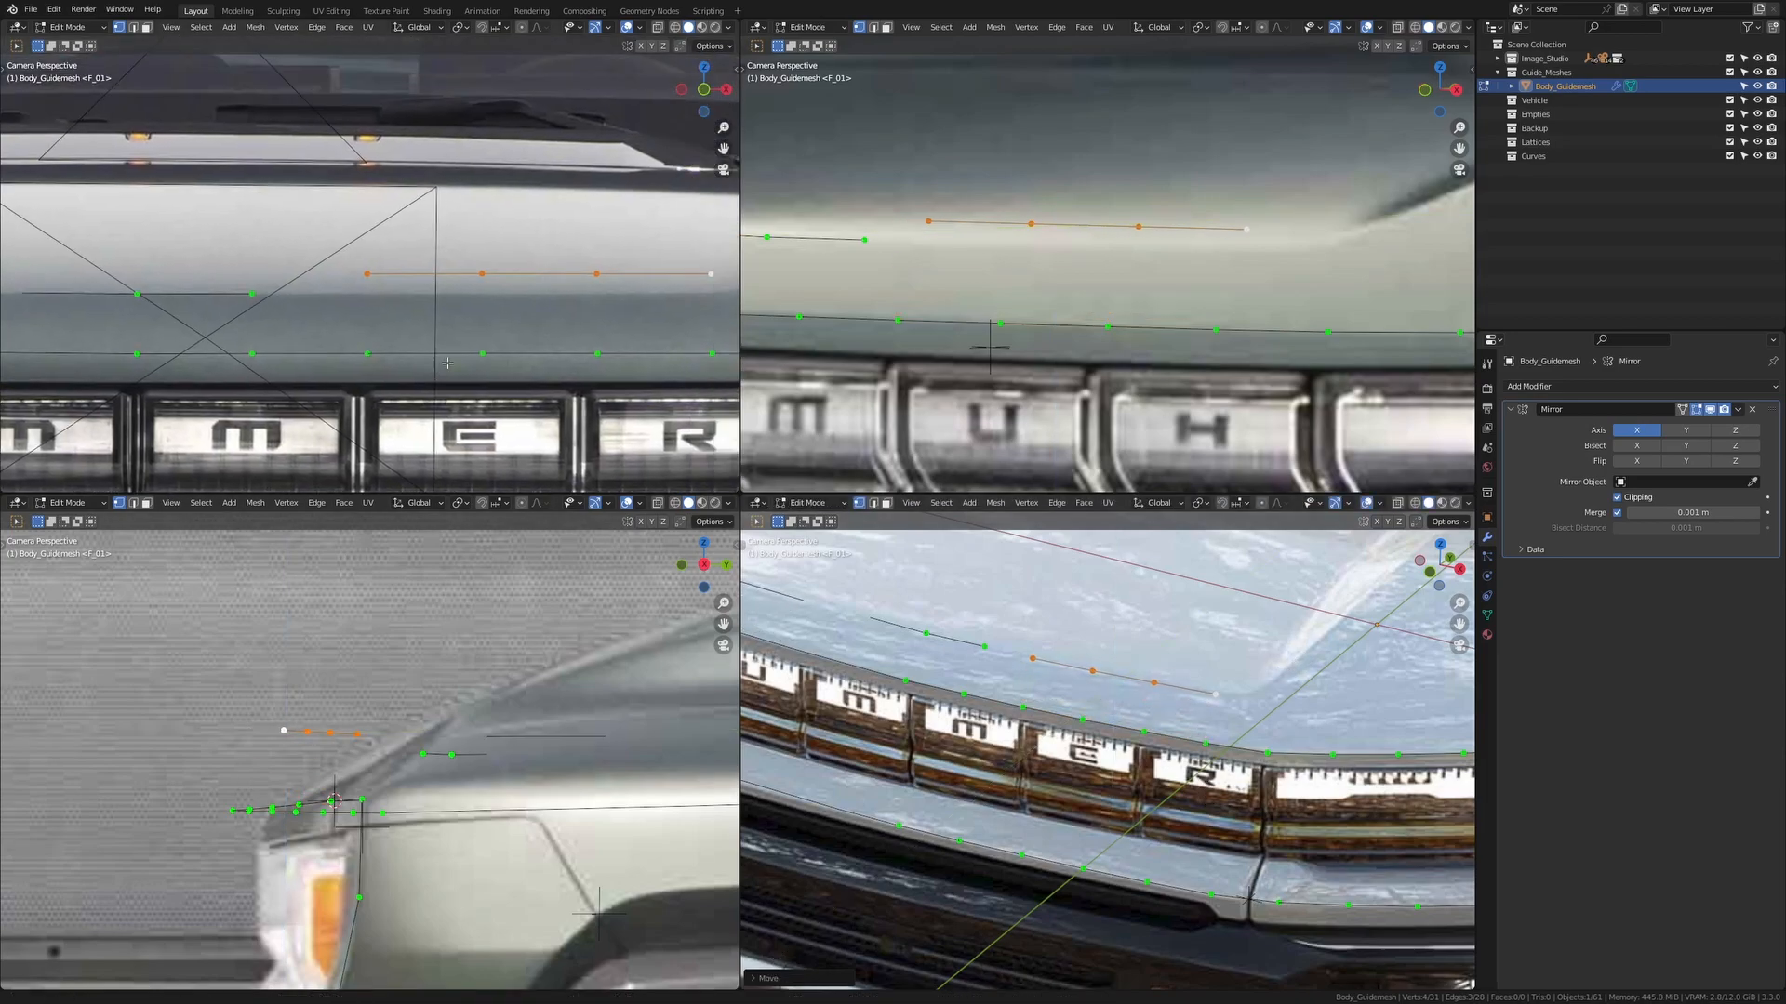
{"action": "key", "text": "g"}
{"action": "key", "text": "z"}
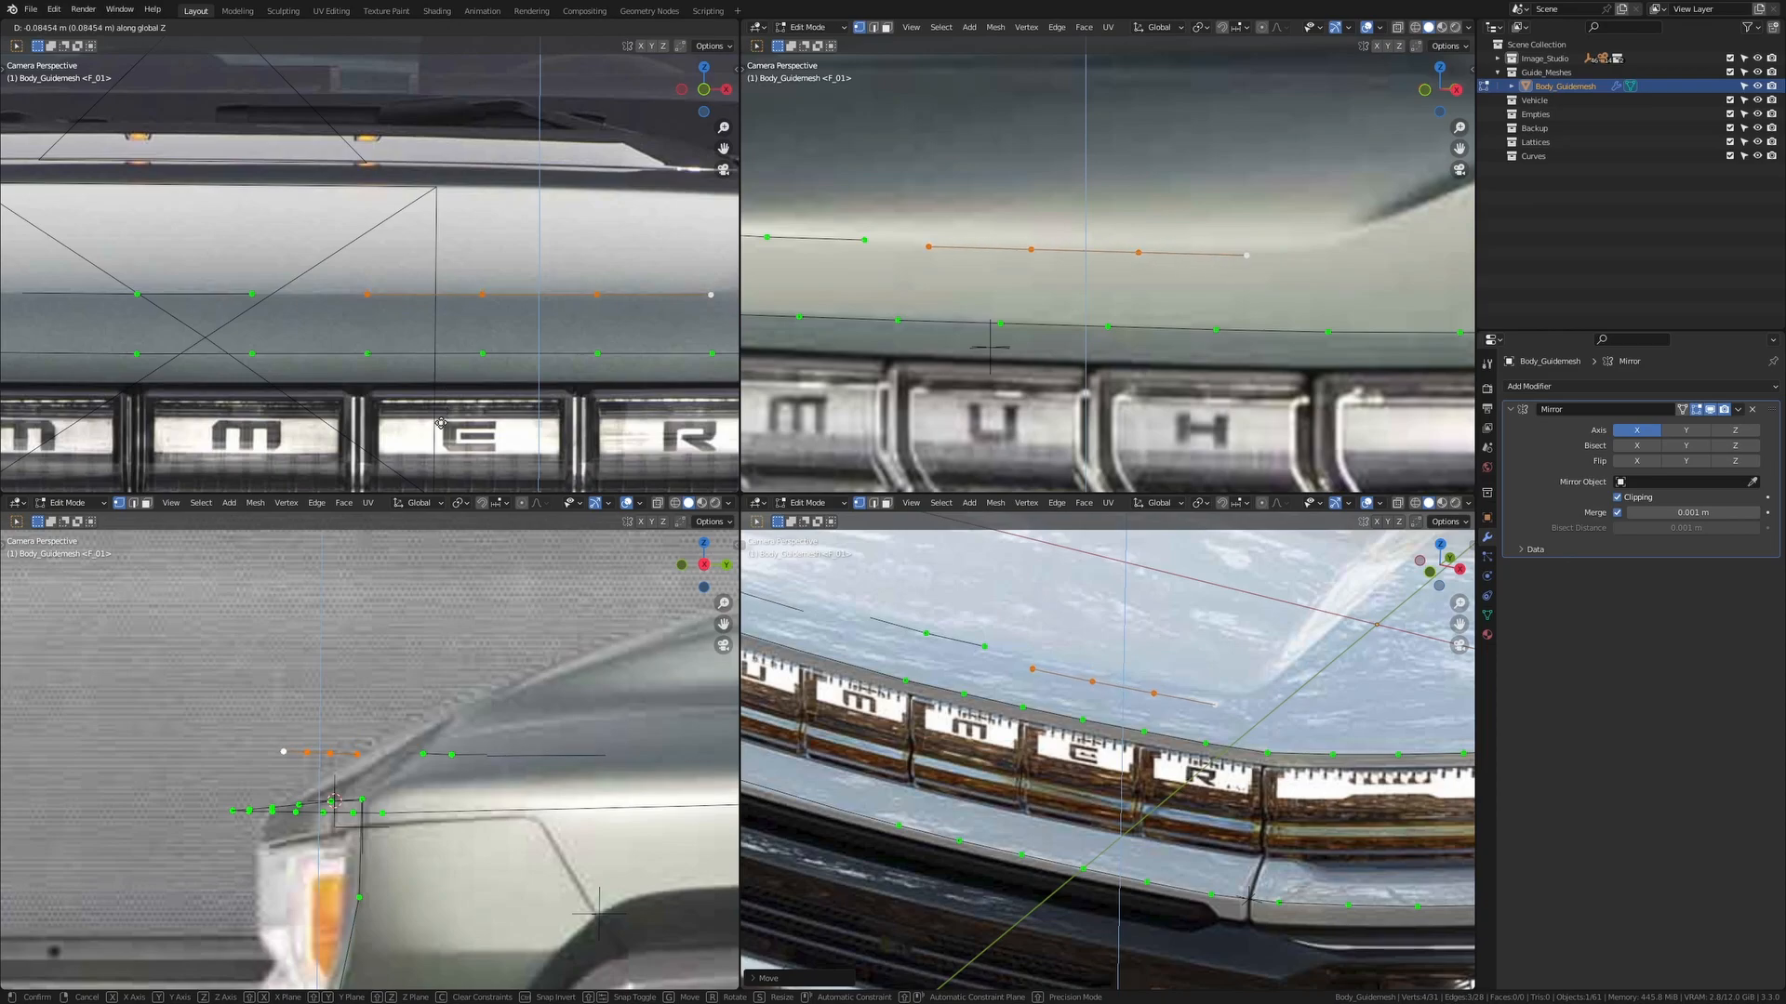
{"action": "left_click", "coordinate": [441, 423]}
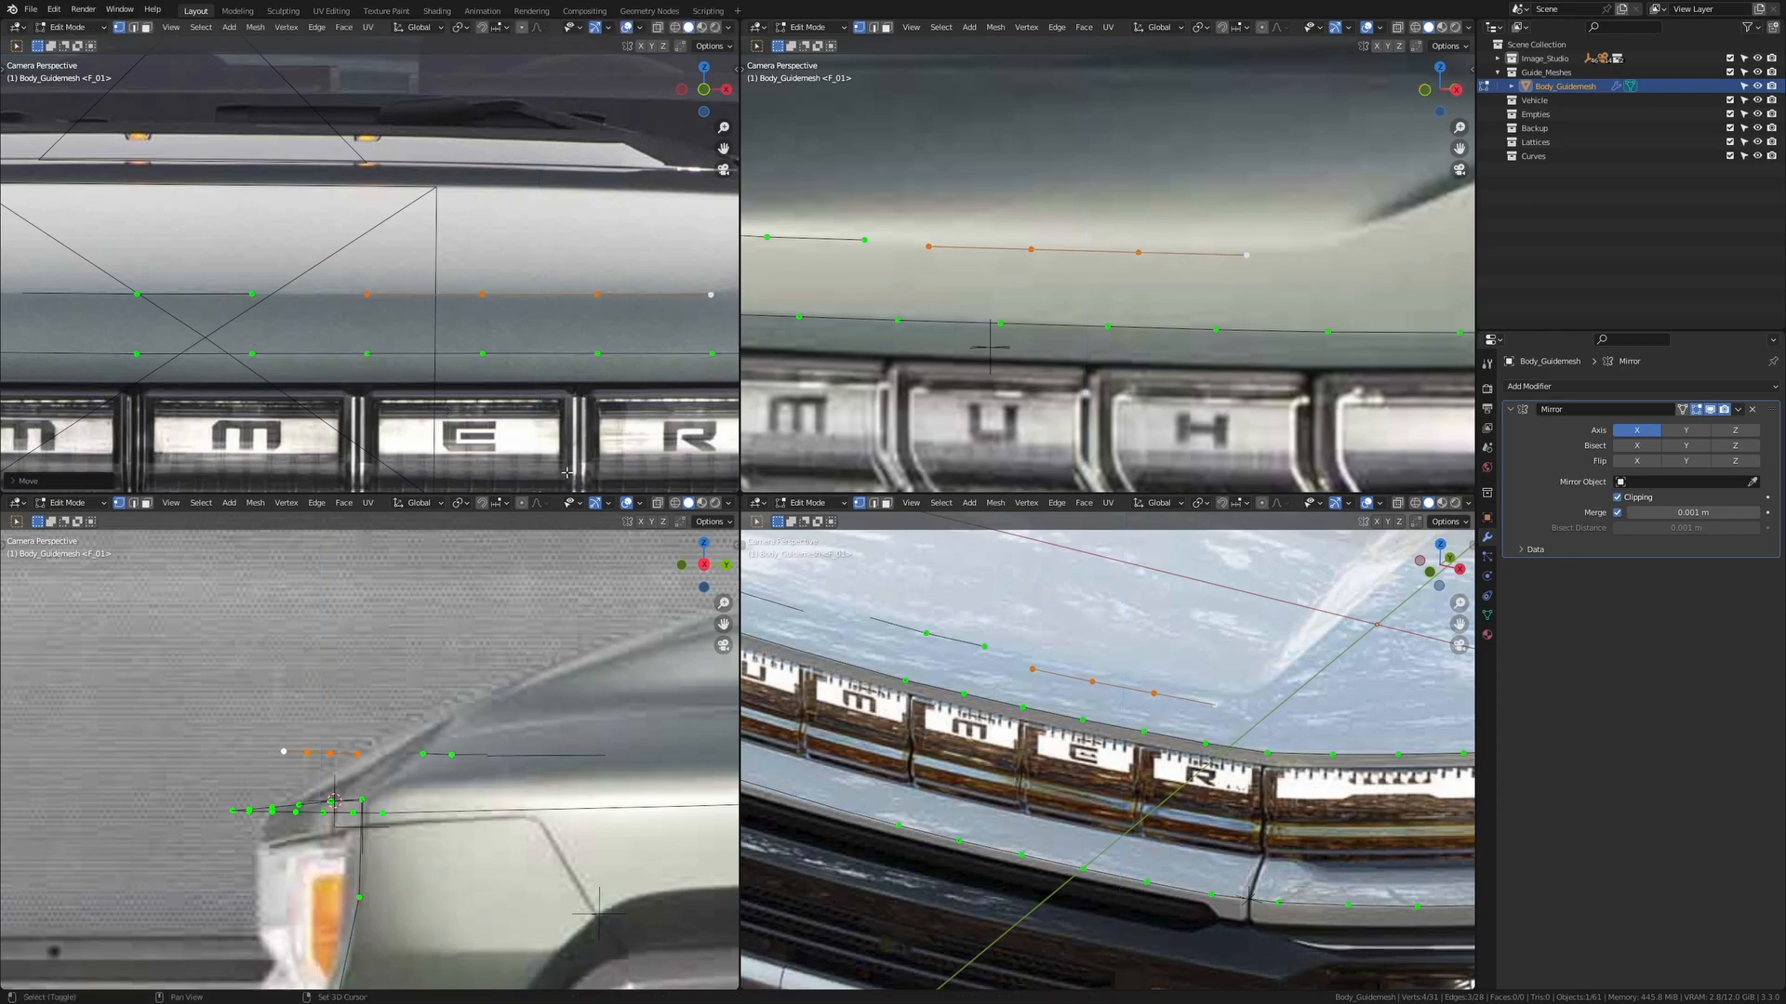
{"action": "scroll", "coordinate": [1127, 750], "scroll_direction": "up", "scroll_amount": 1}
{"action": "key", "text": "g"}
{"action": "key", "text": "y"}
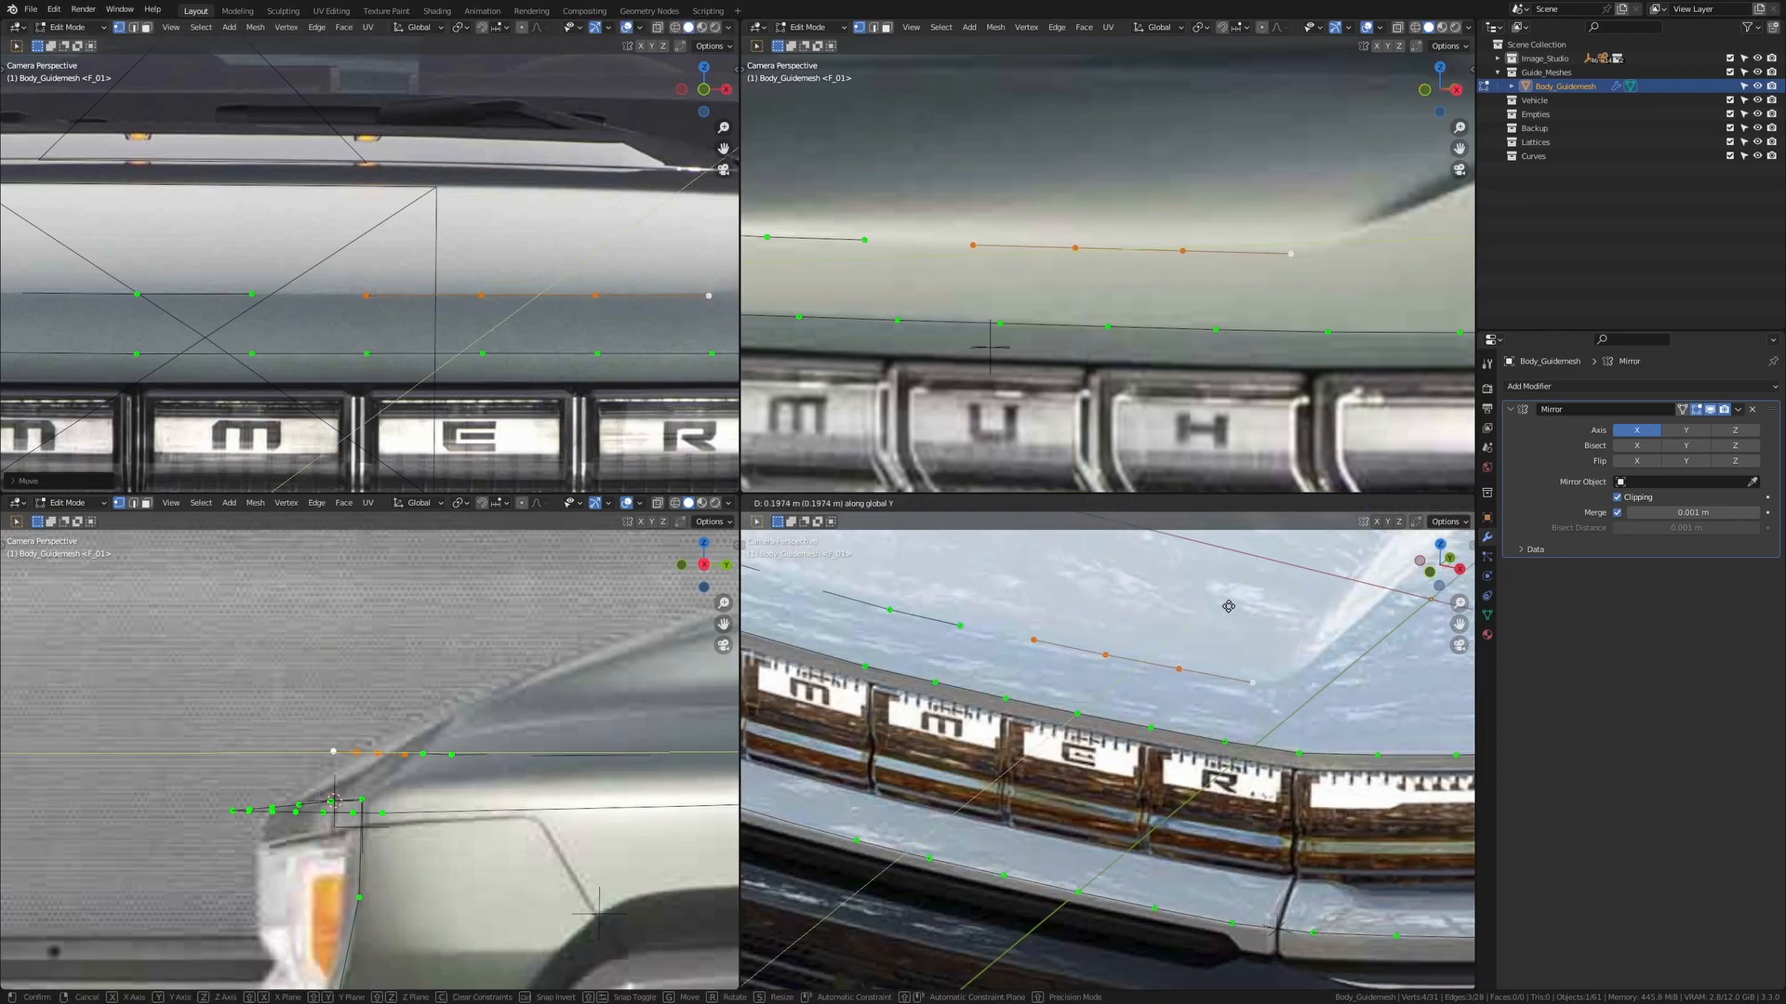
{"action": "left_click", "coordinate": [995, 679]}
Join the facing end vertices of the two hood crease segments with an edge
{"action": "middle_click_drag", "start_coordinate": [994, 679], "coordinate": [1011, 758], "text": "shift"}
{"action": "scroll", "coordinate": [1064, 752], "scroll_direction": "up", "scroll_amount": 2}
{"action": "left_click", "coordinate": [1048, 718]}
{"action": "left_click", "coordinate": [958, 710], "text": "shift"}
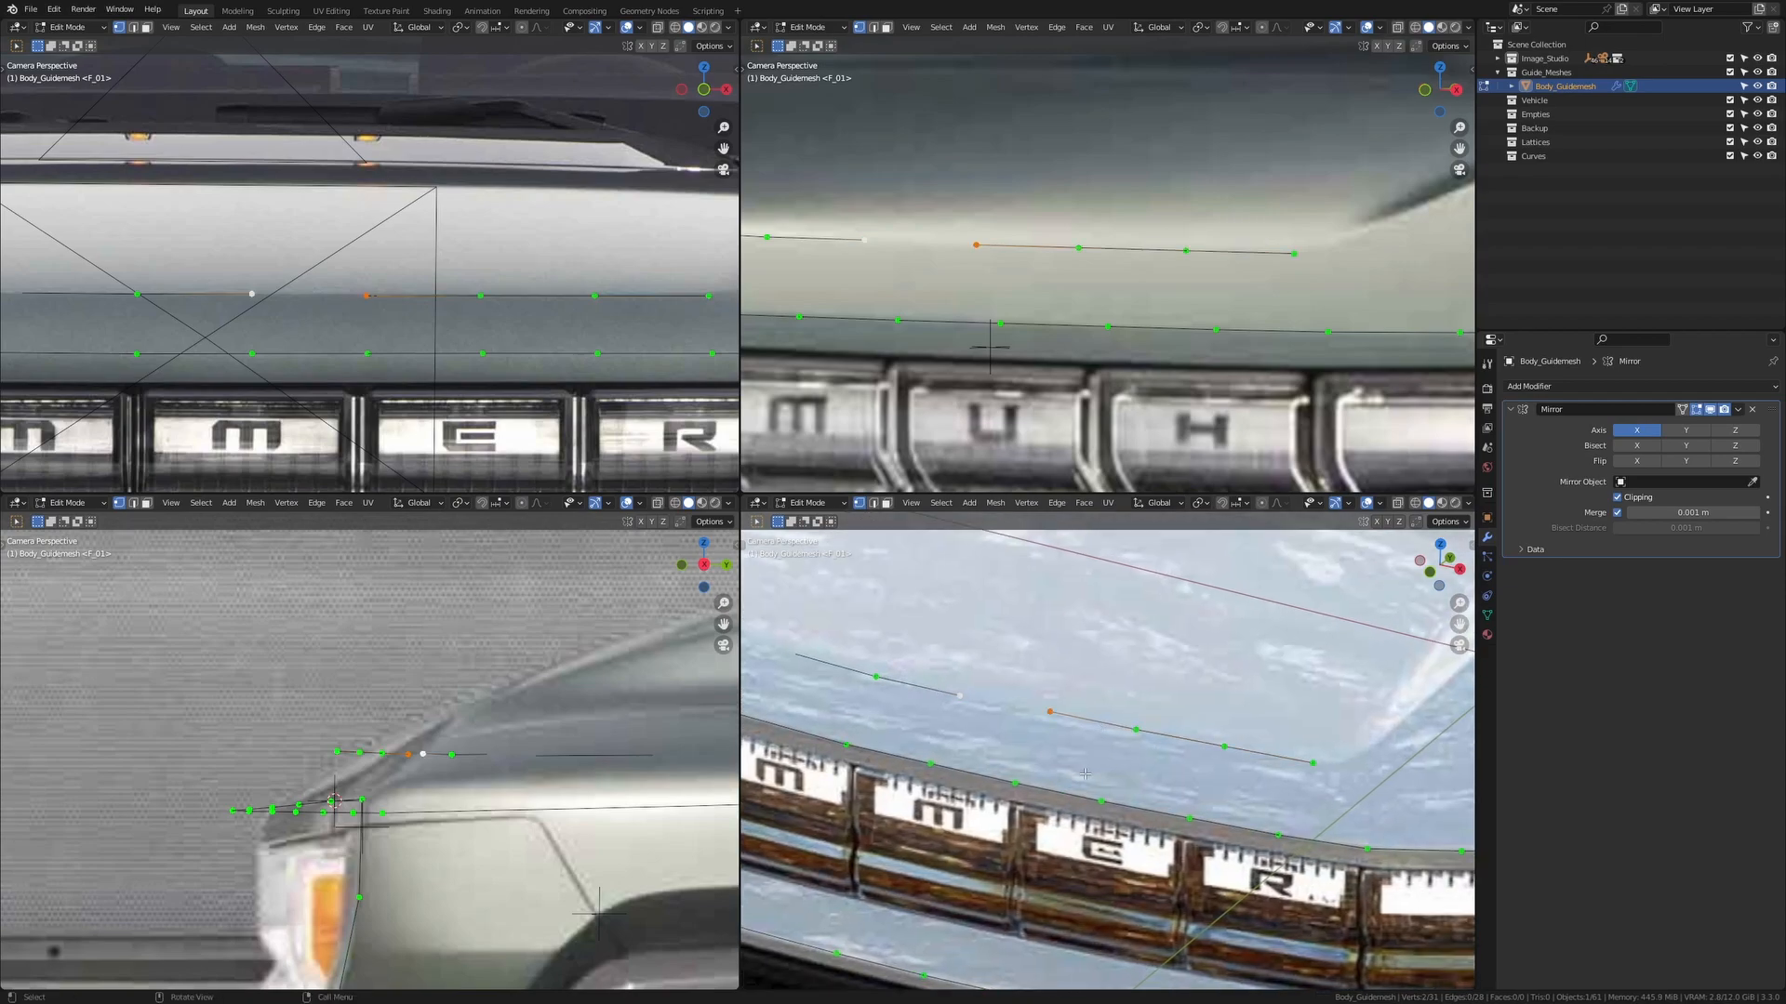
{"action": "key", "text": "f"}
{"action": "middle_click_drag", "start_coordinate": [1131, 748], "coordinate": [1081, 772], "text": "shift"}
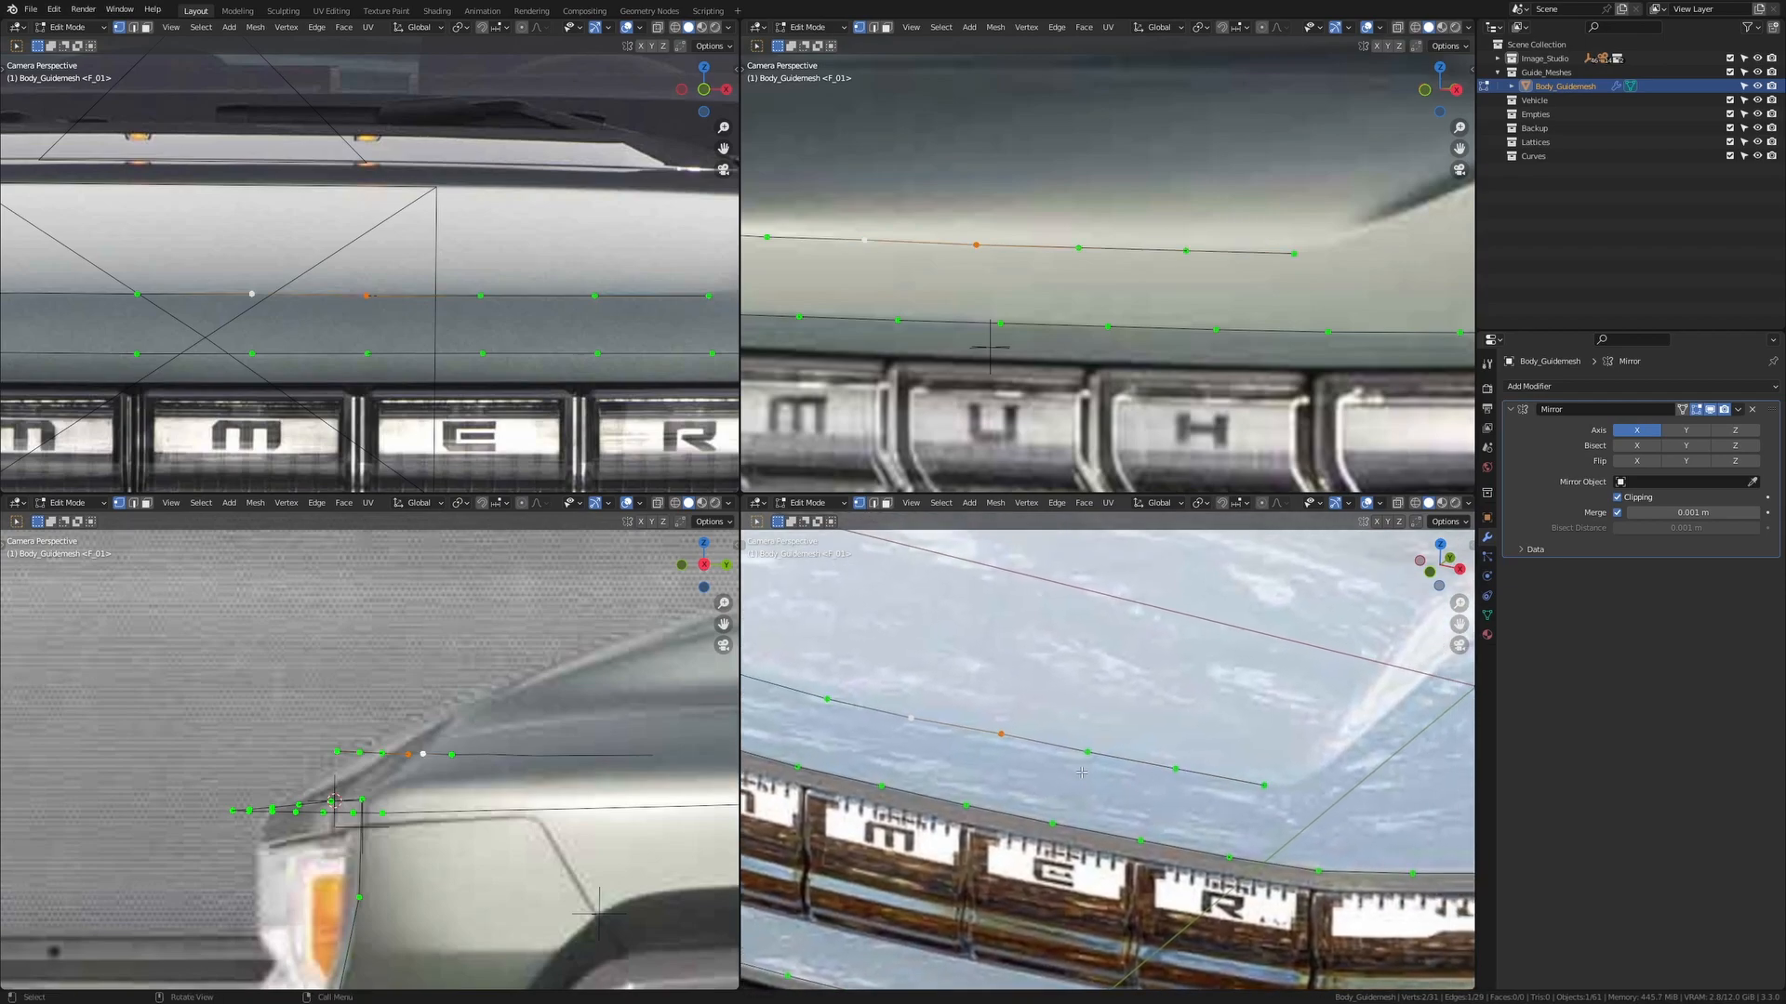
Shift the centre crease segment's two vertices slightly back along global Y and check the line against the photo outside Edit Mode
{"action": "scroll", "coordinate": [935, 692], "scroll_direction": "down", "scroll_amount": 2}
{"action": "middle_click_drag", "start_coordinate": [935, 692], "coordinate": [1089, 650], "text": "shift"}
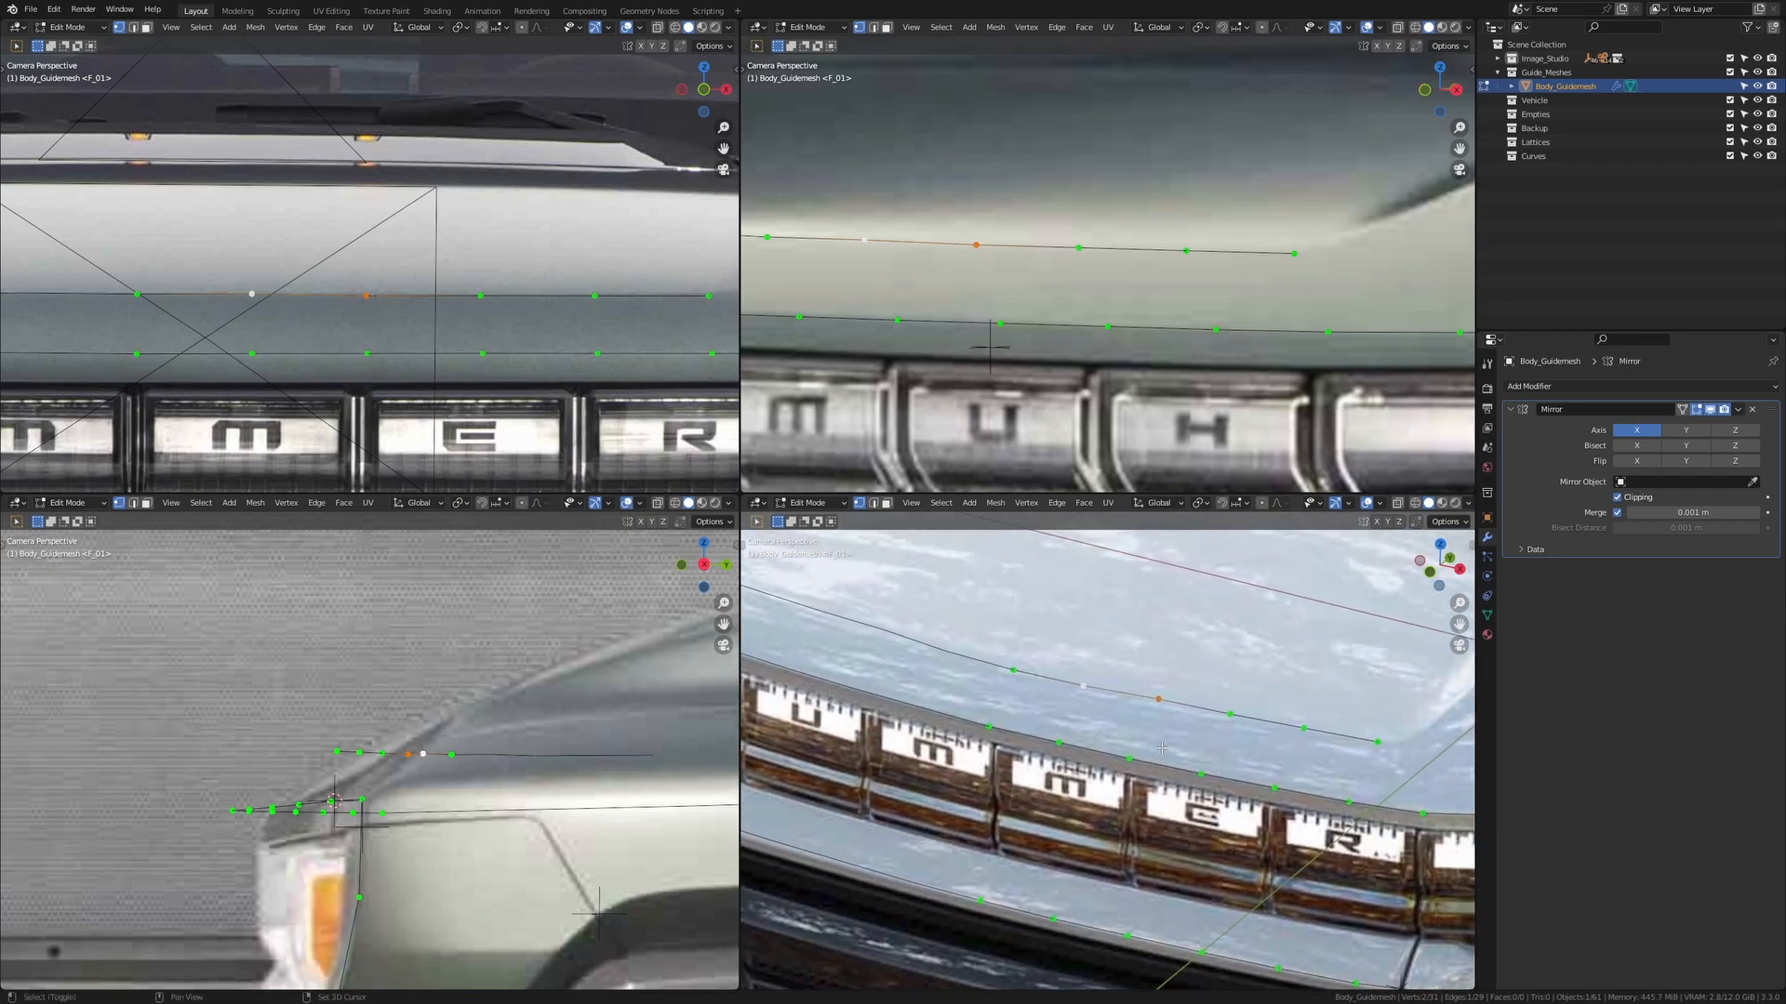
{"action": "scroll", "coordinate": [1089, 650], "scroll_direction": "up", "scroll_amount": 2}
{"action": "key", "text": "g"}
{"action": "key", "text": "y"}
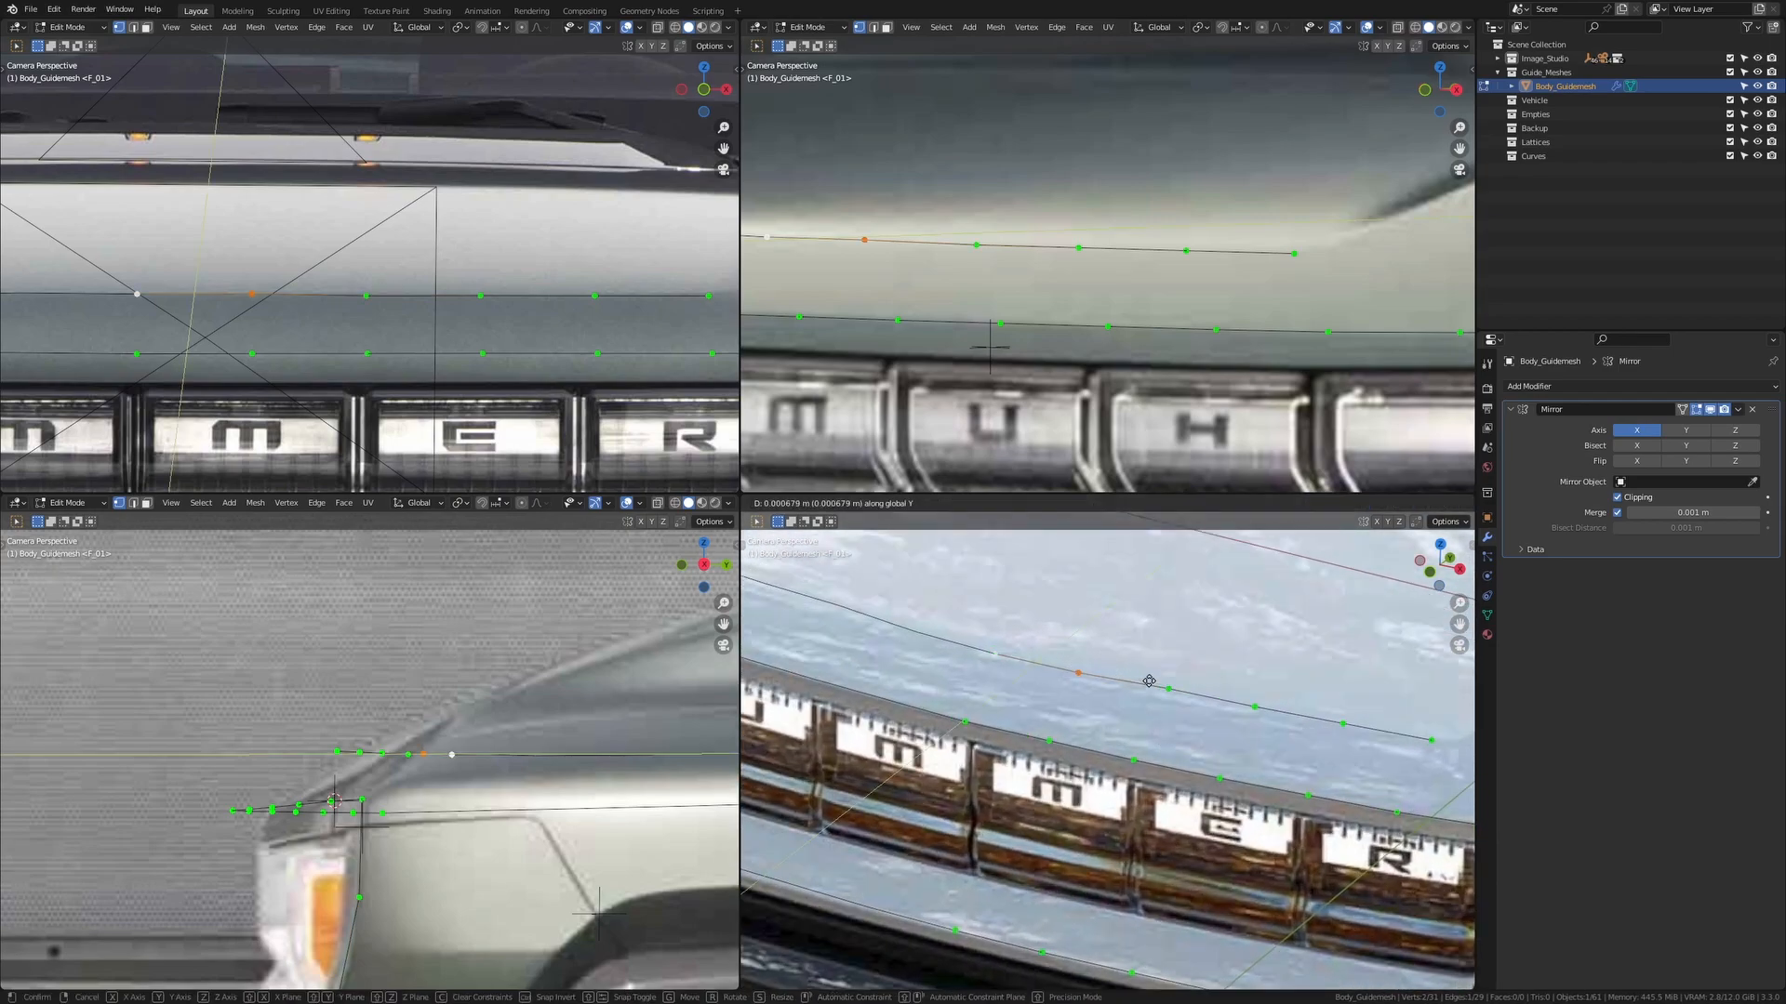
{"action": "left_click", "coordinate": [1178, 627]}
{"action": "scroll", "coordinate": [1178, 627], "scroll_direction": "down", "scroll_amount": 3}
{"action": "key", "text": "Tab"}
{"action": "middle_click_drag", "start_coordinate": [1018, 713], "coordinate": [934, 707], "text": "shift"}
{"action": "scroll", "coordinate": [935, 706], "scroll_direction": "up", "scroll_amount": 1}
{"action": "scroll", "coordinate": [1076, 727], "scroll_direction": "down", "scroll_amount": 3}
{"action": "scroll", "coordinate": [1076, 727], "scroll_direction": "up", "scroll_amount": 3}
{"action": "key", "text": "Tab"}
{"action": "scroll", "coordinate": [1076, 727], "scroll_direction": "up", "scroll_amount": 2}
{"action": "middle_click_drag", "start_coordinate": [1103, 721], "coordinate": [1034, 739], "text": "shift"}
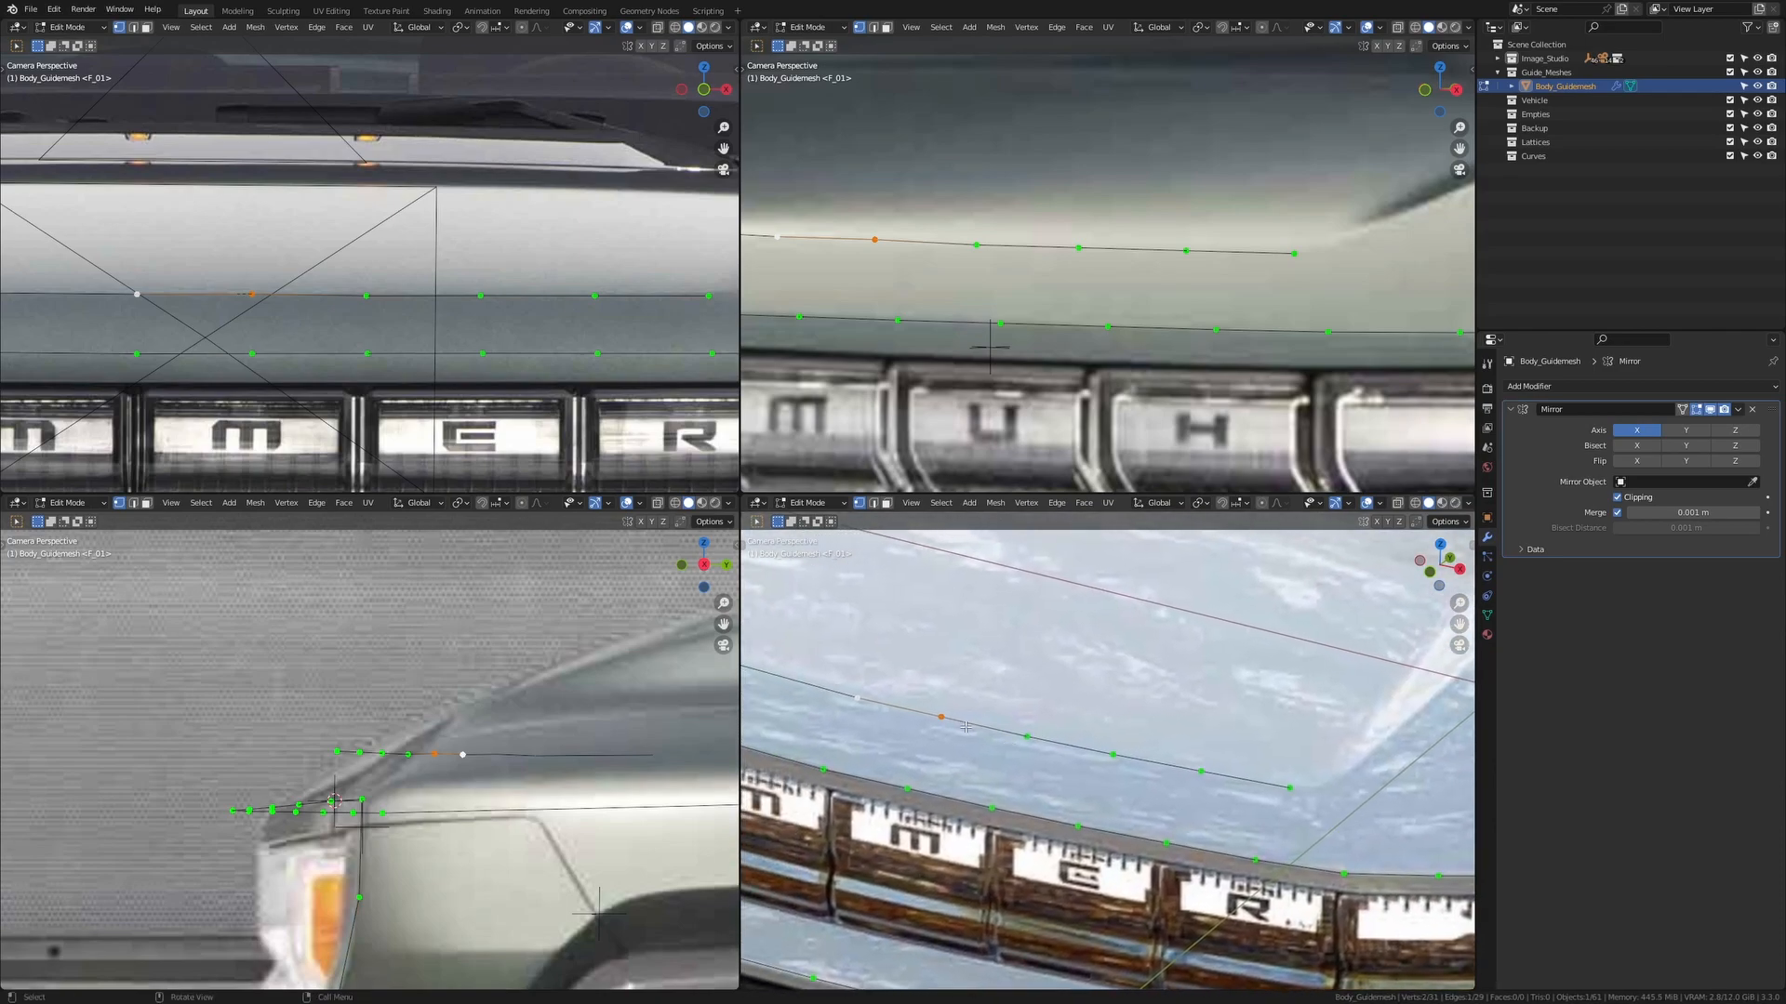
Fine-tune individual hood crease vertices along global Y to smooth the line
{"action": "left_click", "coordinate": [957, 723]}
{"action": "key", "text": "g"}
{"action": "key", "text": "y"}
{"action": "left_click", "coordinate": [941, 736]}
{"action": "left_click", "coordinate": [1289, 787], "text": "shift"}
{"action": "key", "text": "g"}
{"action": "key", "text": "y"}
{"action": "left_click", "coordinate": [1290, 787]}
{"action": "left_click", "coordinate": [1085, 736]}
{"action": "key", "text": "g"}
{"action": "key", "text": "y"}
{"action": "mouse_move", "coordinate": [1024, 737]}
{"action": "middle_mouse_down", "text": "shift"}
{"action": "mouse_move", "coordinate": [1086, 736]}
{"action": "mouse_move", "coordinate": [995, 725]}
{"action": "middle_mouse_up", "text": "shift"}
{"action": "left_click", "coordinate": [1084, 736]}
Select the outer four crease vertices with the end vertex active, set the pivot to Active Element, and scale along Y by about 1.17
{"action": "left_click", "coordinate": [1262, 775]}
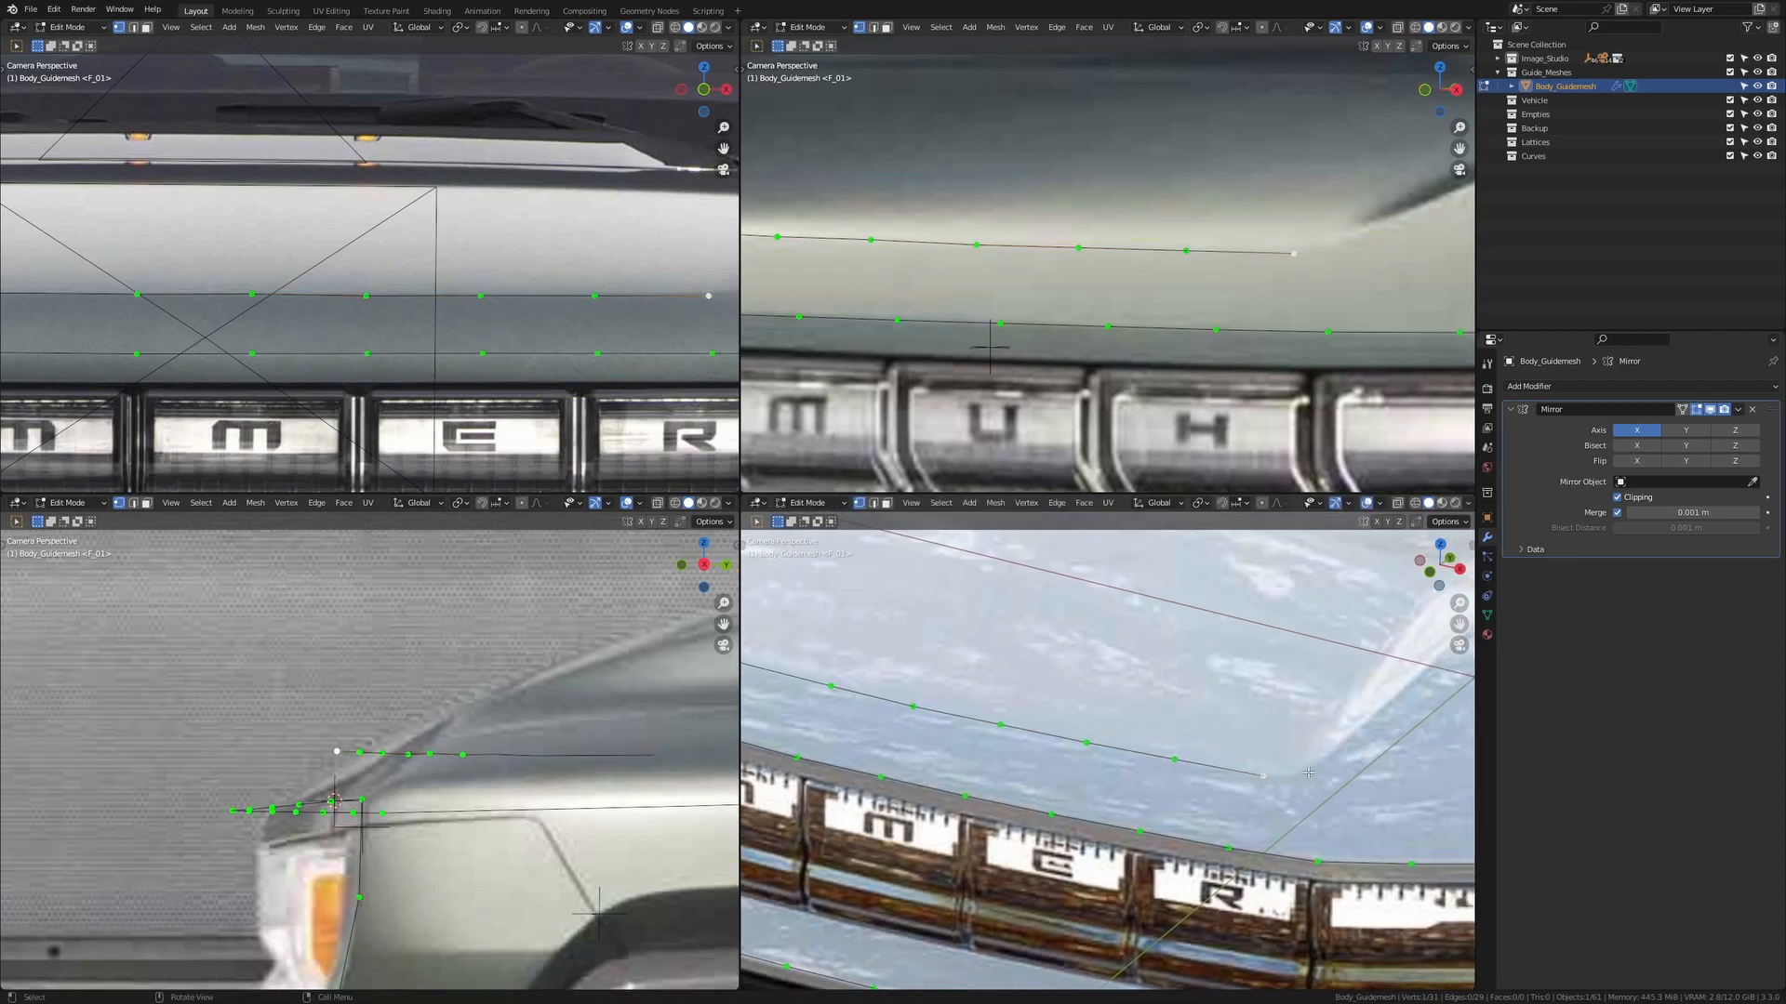
{"action": "left_click", "coordinate": [1020, 730], "text": "ctrl"}
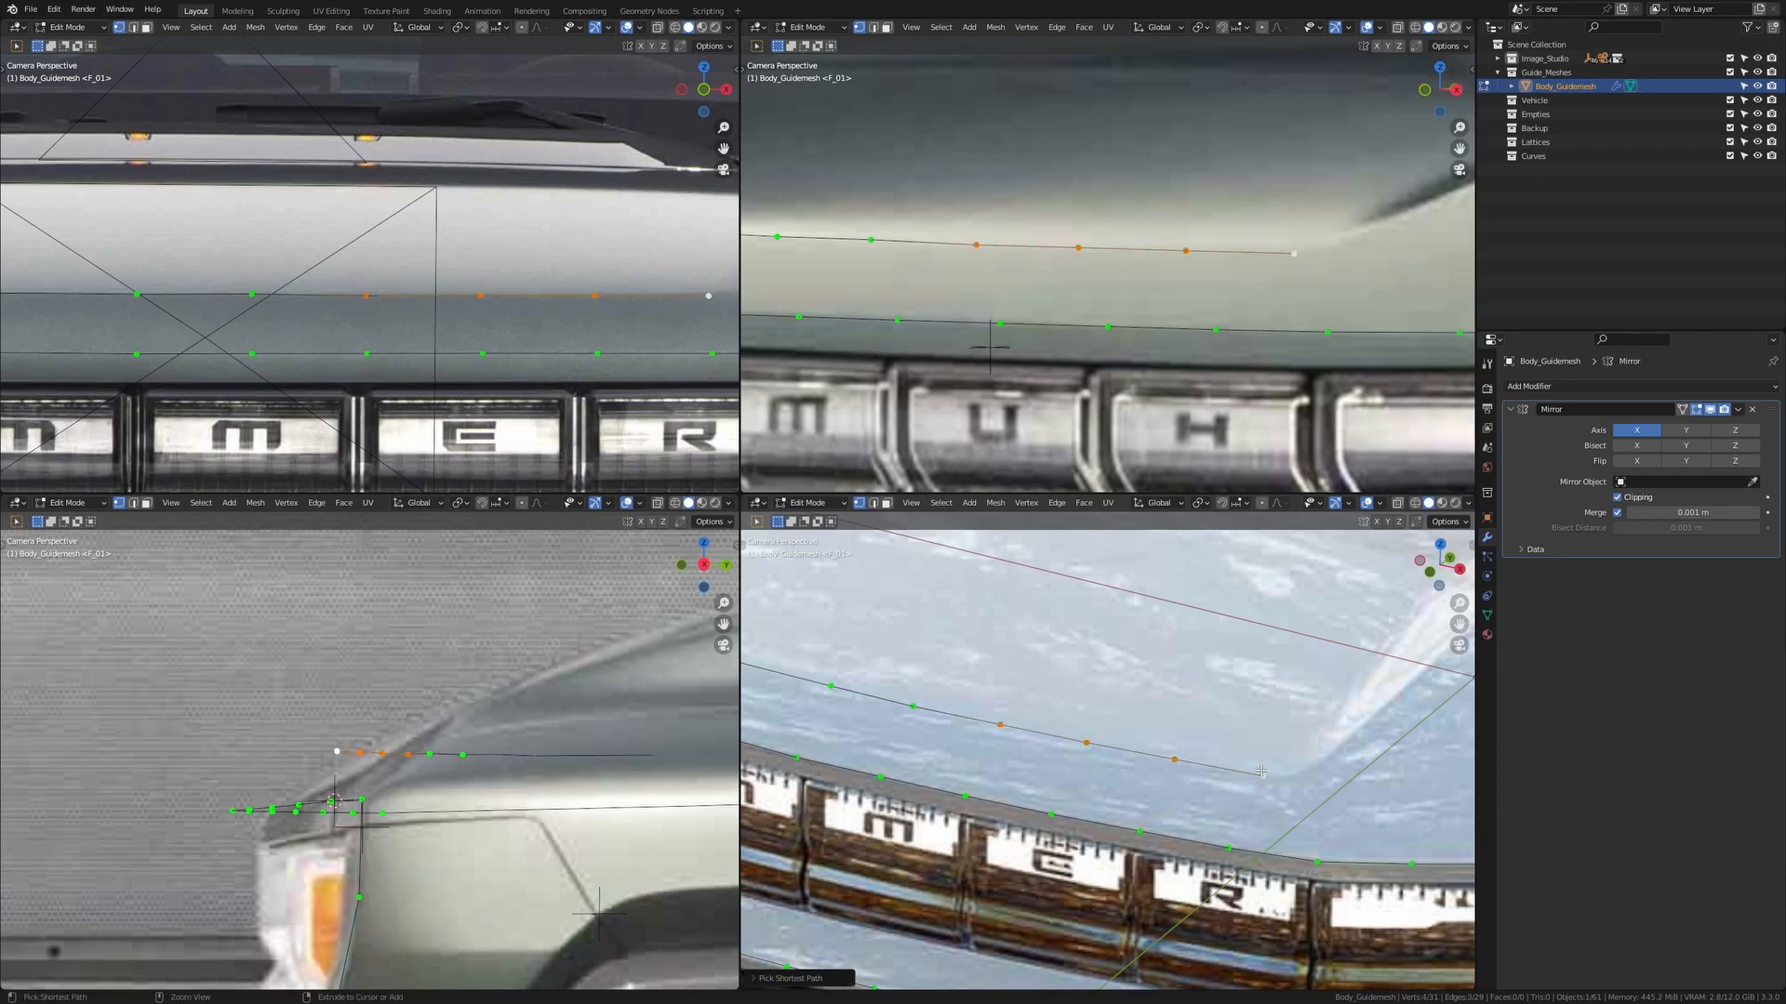
{"action": "left_click", "coordinate": [1000, 726]}
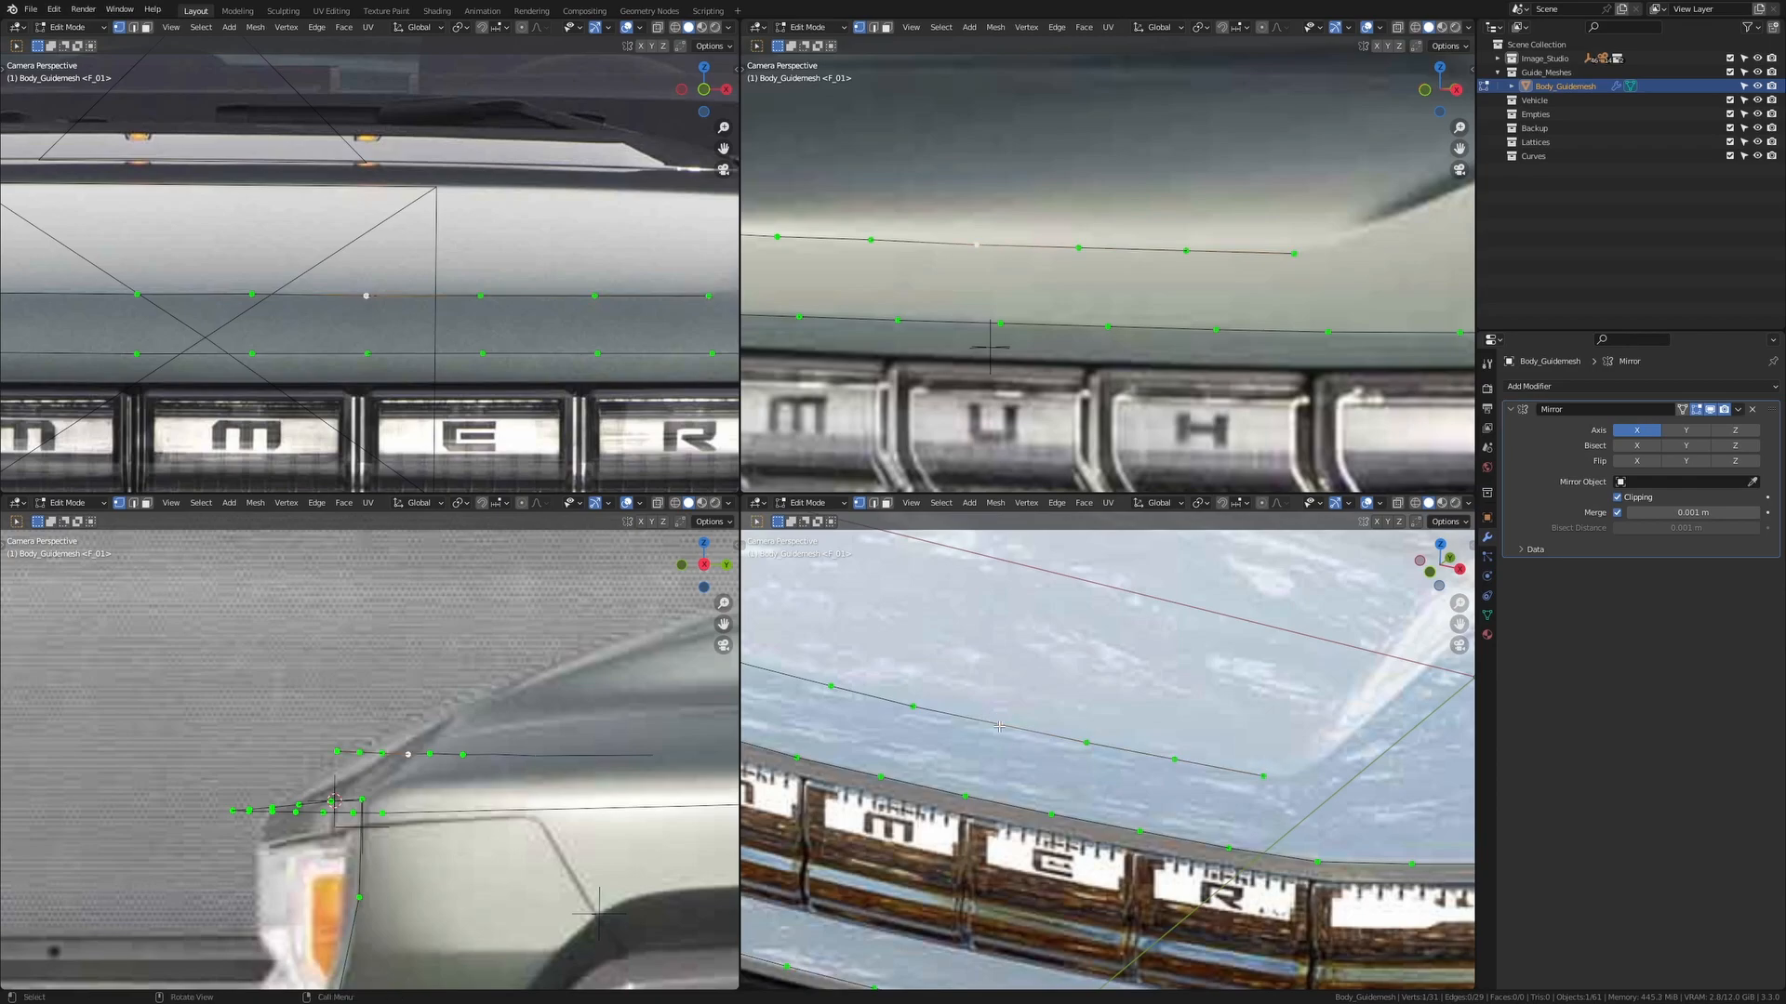
{"action": "left_click", "coordinate": [1267, 778], "text": "ctrl"}
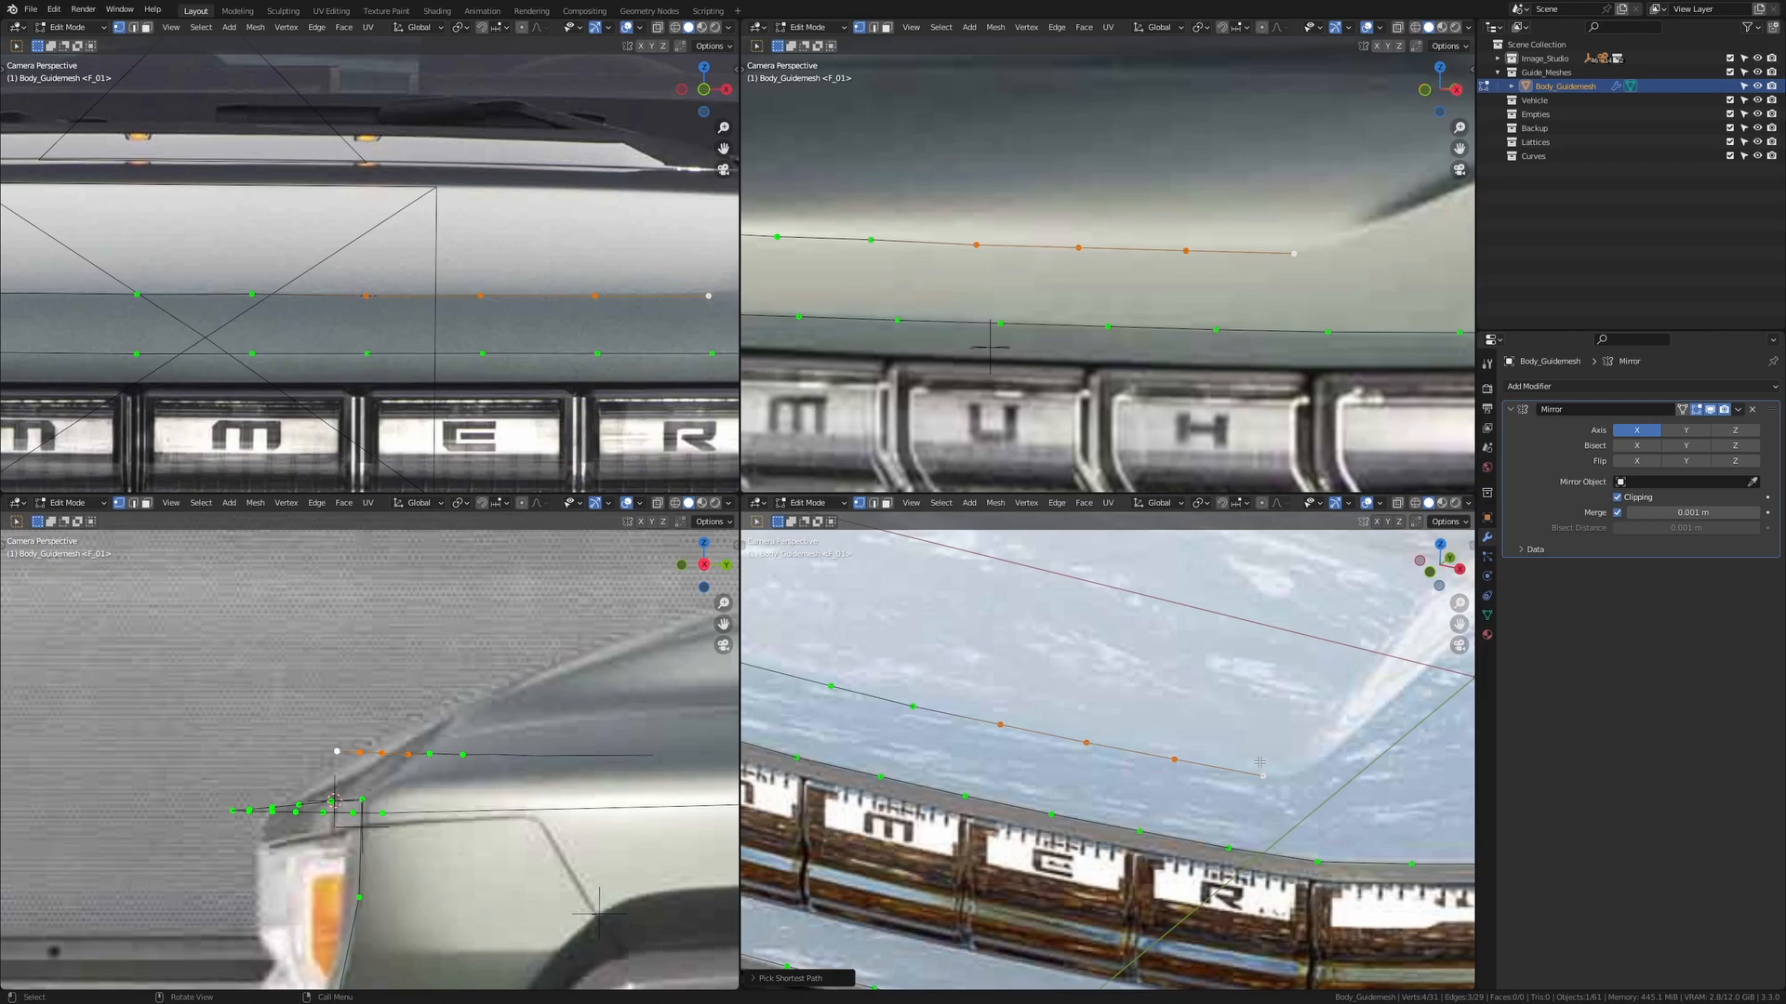
{"action": "key", "text": "period"}
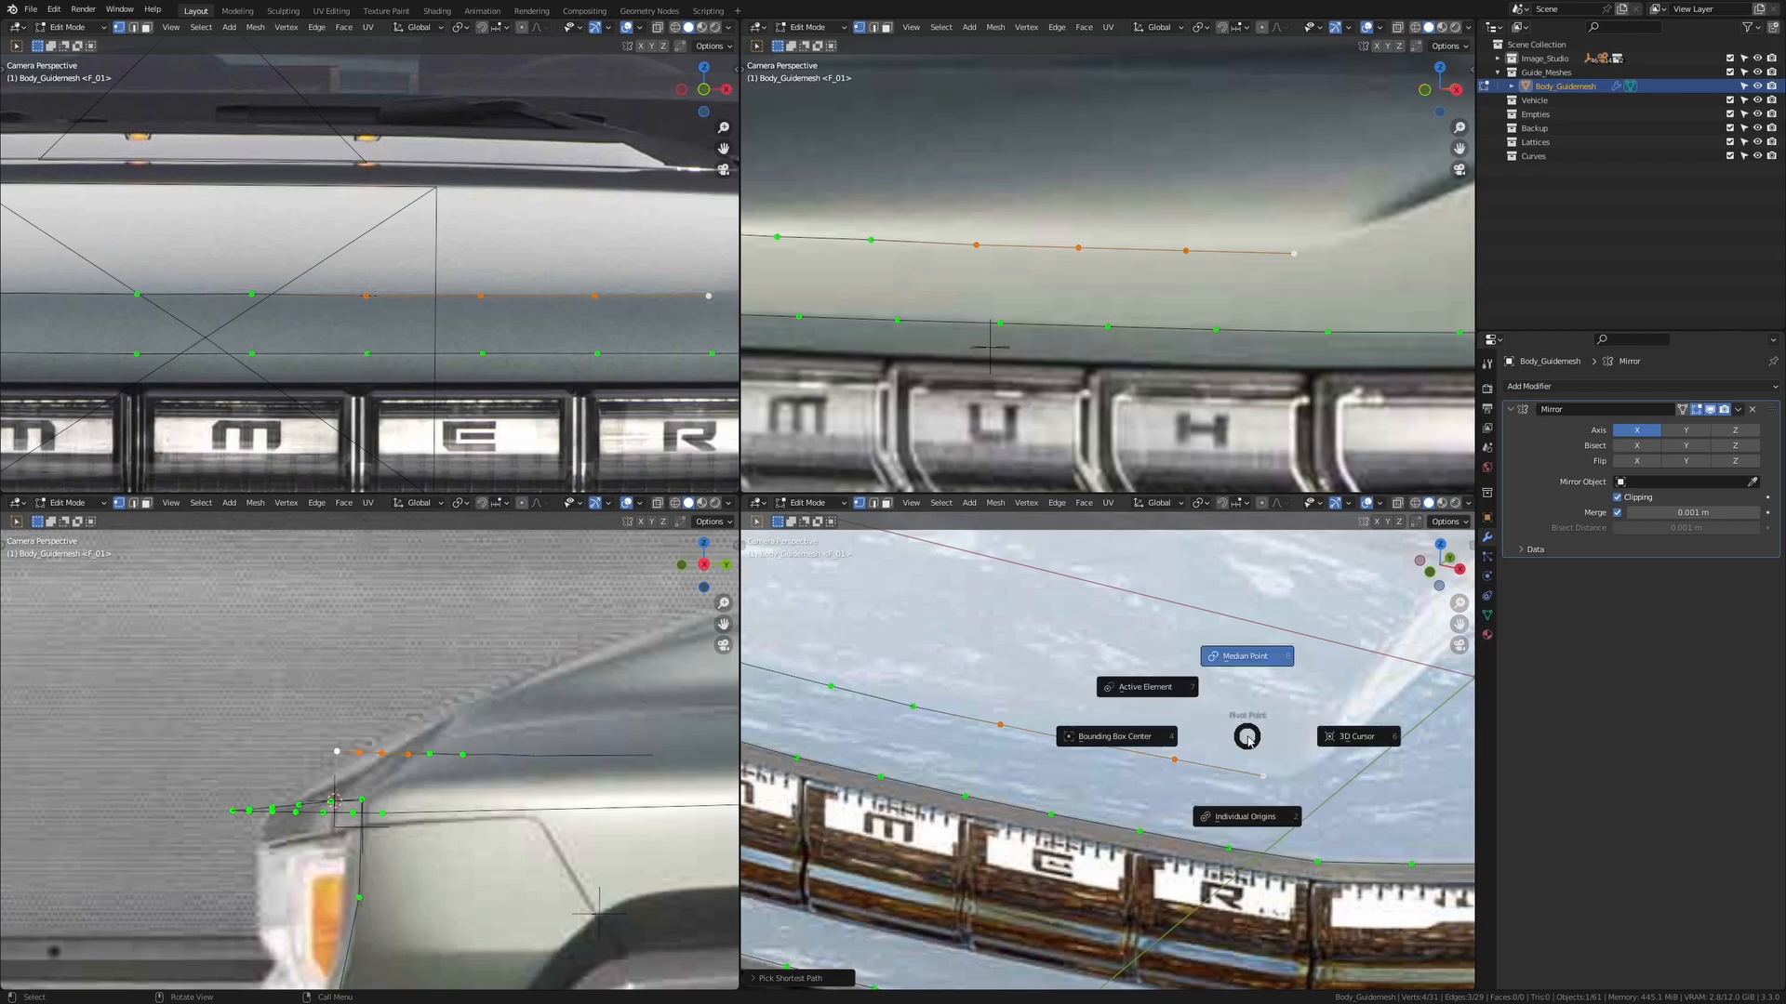
{"action": "left_click", "coordinate": [1156, 680]}
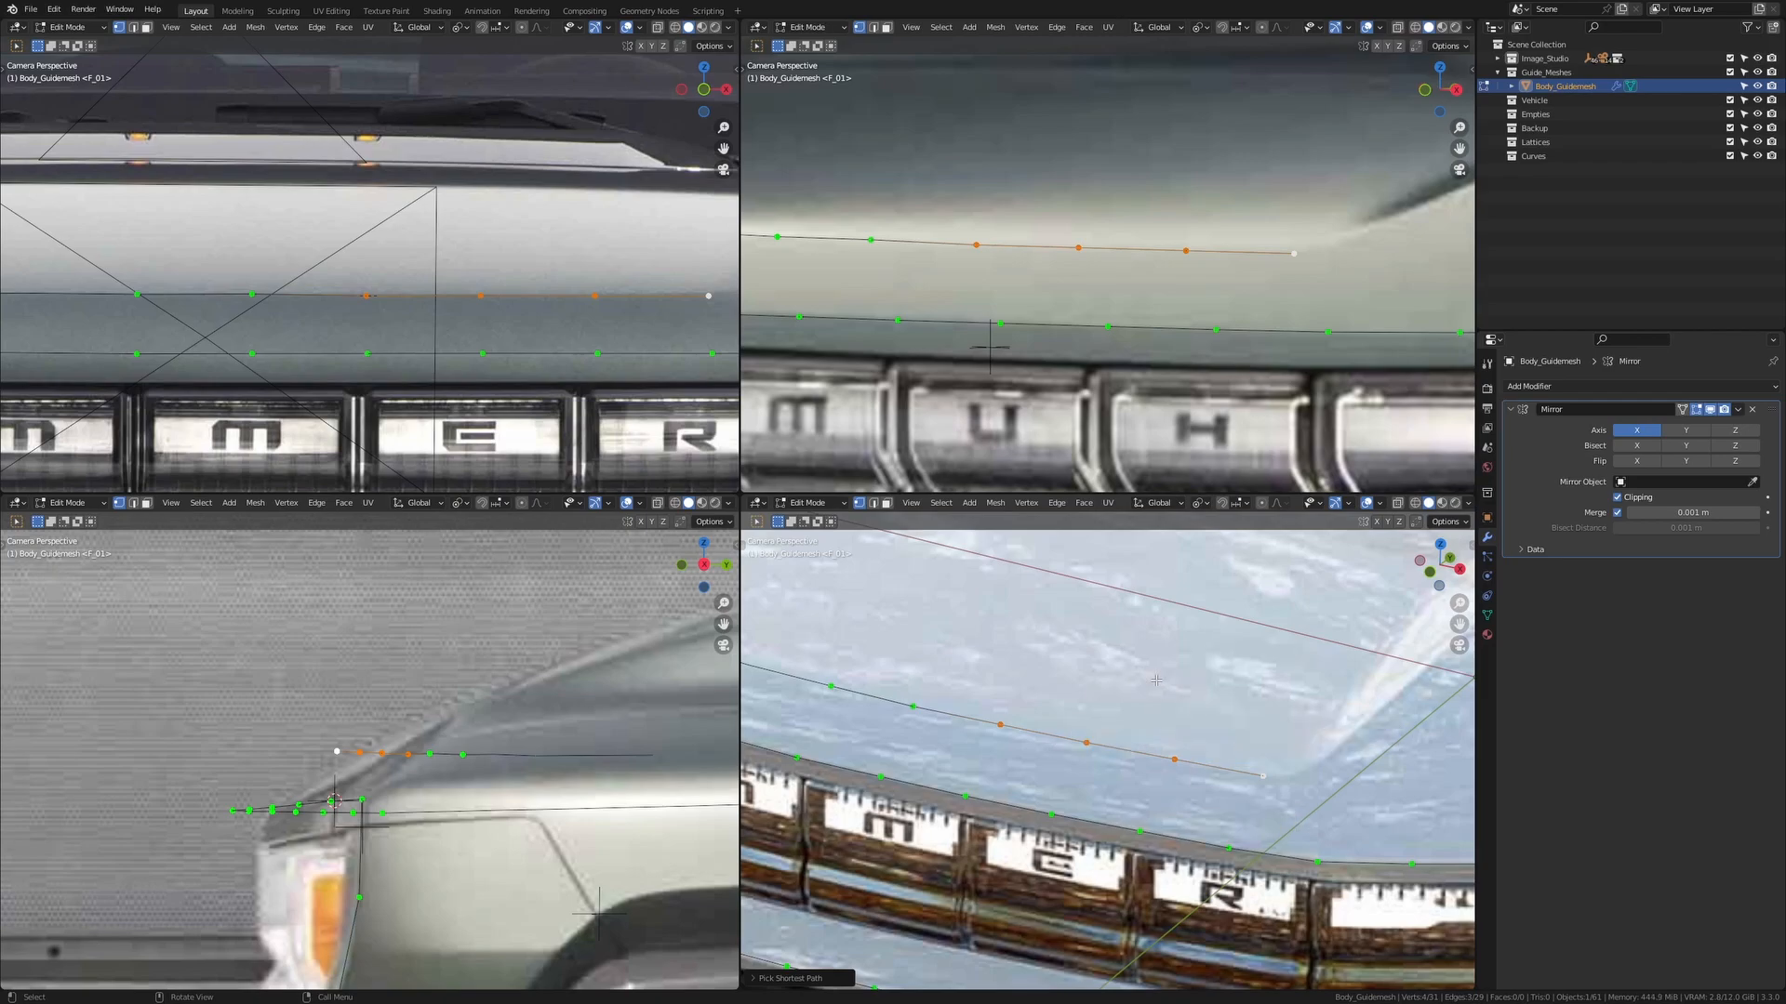
{"action": "key", "text": "s"}
{"action": "key", "text": "y"}
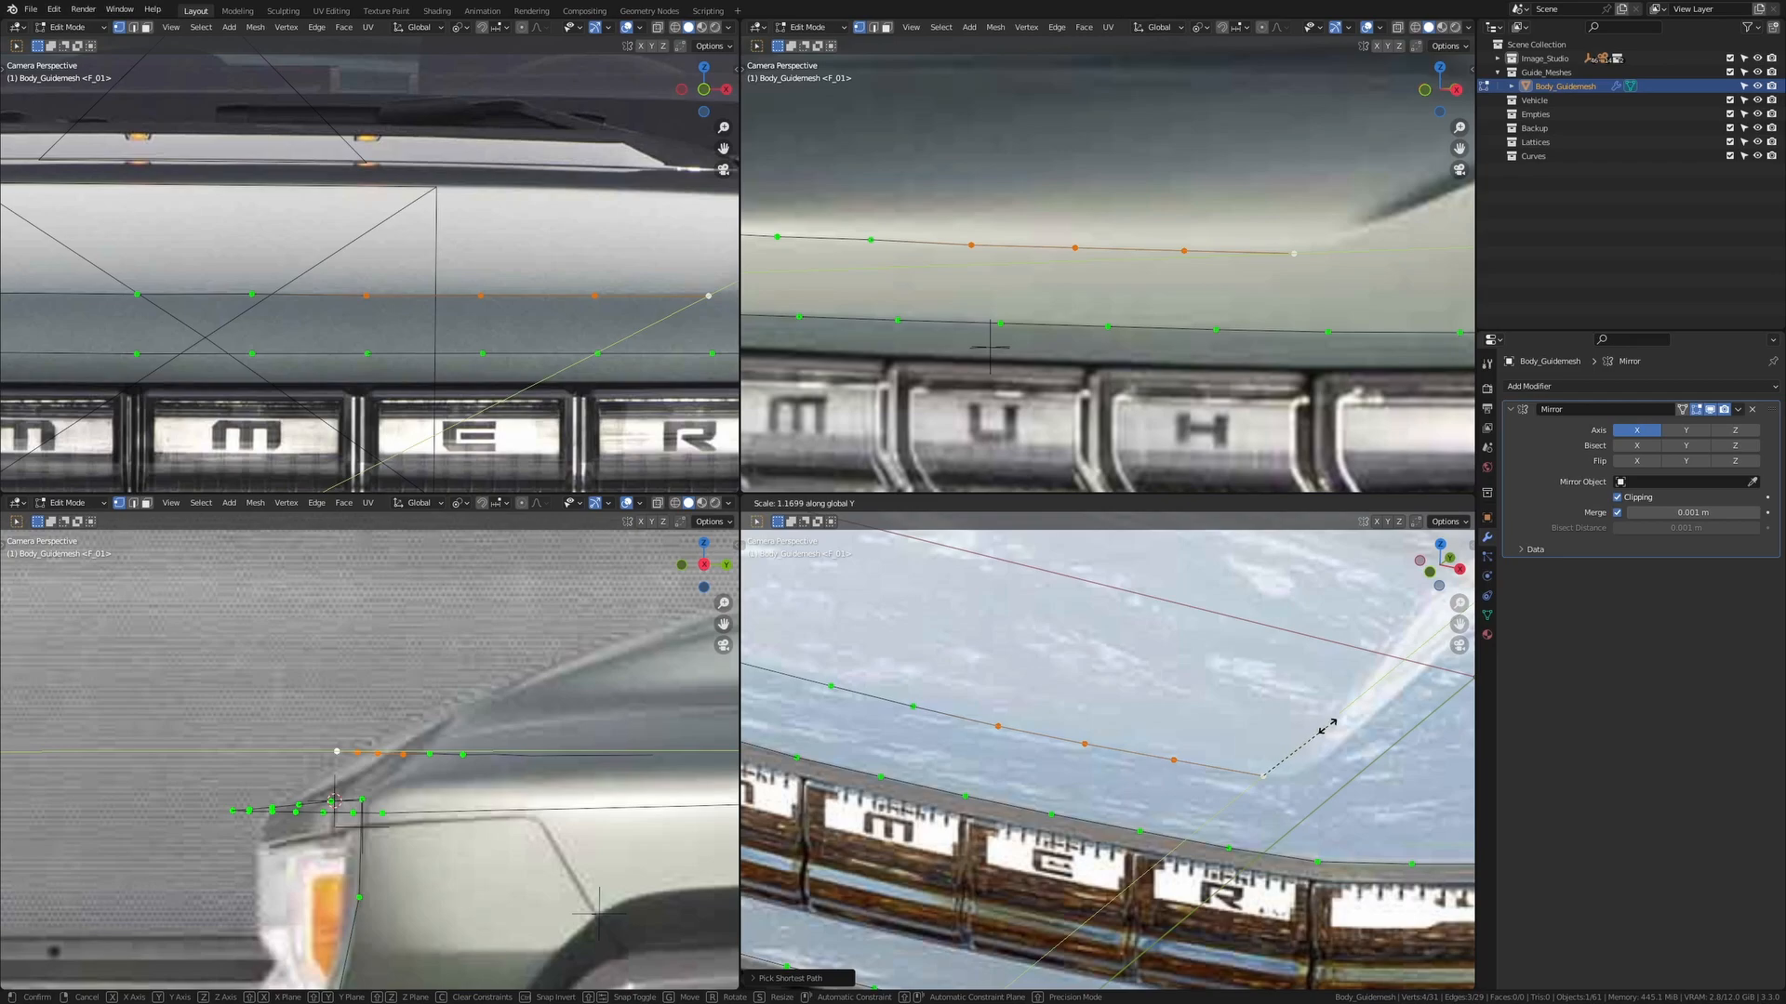
{"action": "left_click", "coordinate": [1327, 725]}
Slide the crease's outer end vertex outward along its edge to the corner where the hood ridge begins
{"action": "scroll", "coordinate": [1227, 786], "scroll_direction": "down", "scroll_amount": 5}
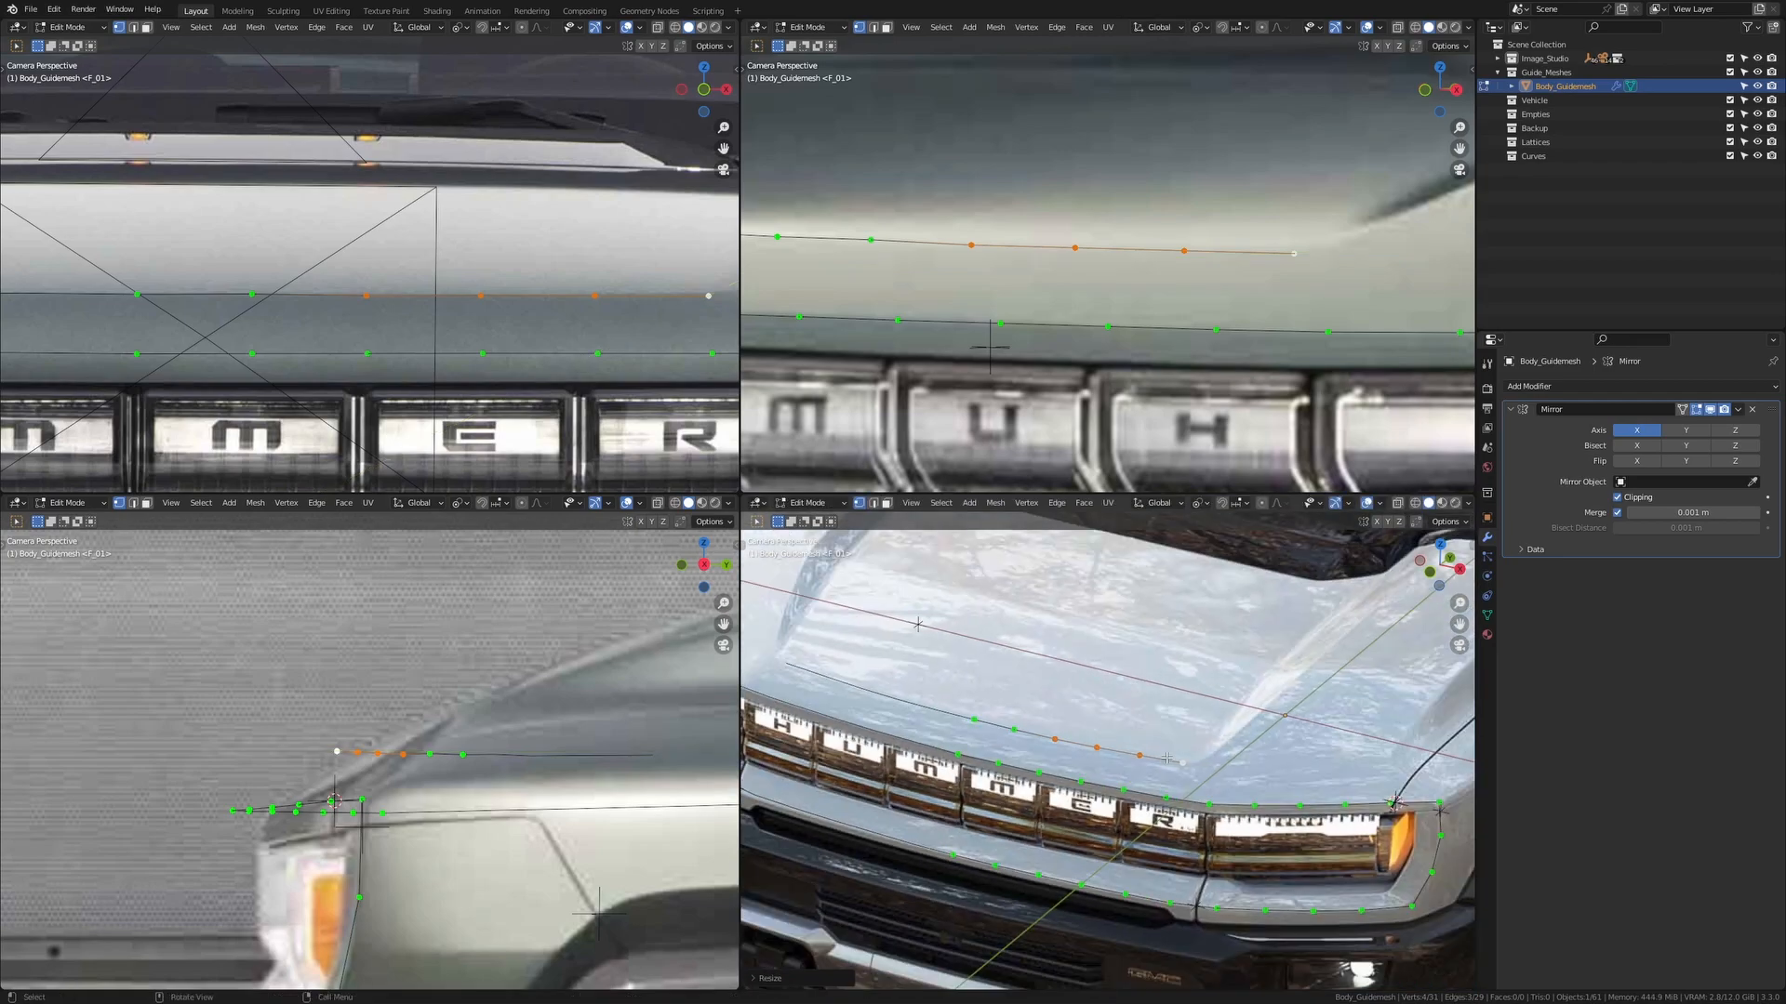
{"action": "scroll", "coordinate": [1162, 787], "scroll_direction": "up", "scroll_amount": 4}
{"action": "left_click", "coordinate": [1102, 788]}
{"action": "scroll", "coordinate": [1113, 792], "scroll_direction": "down", "scroll_amount": 1}
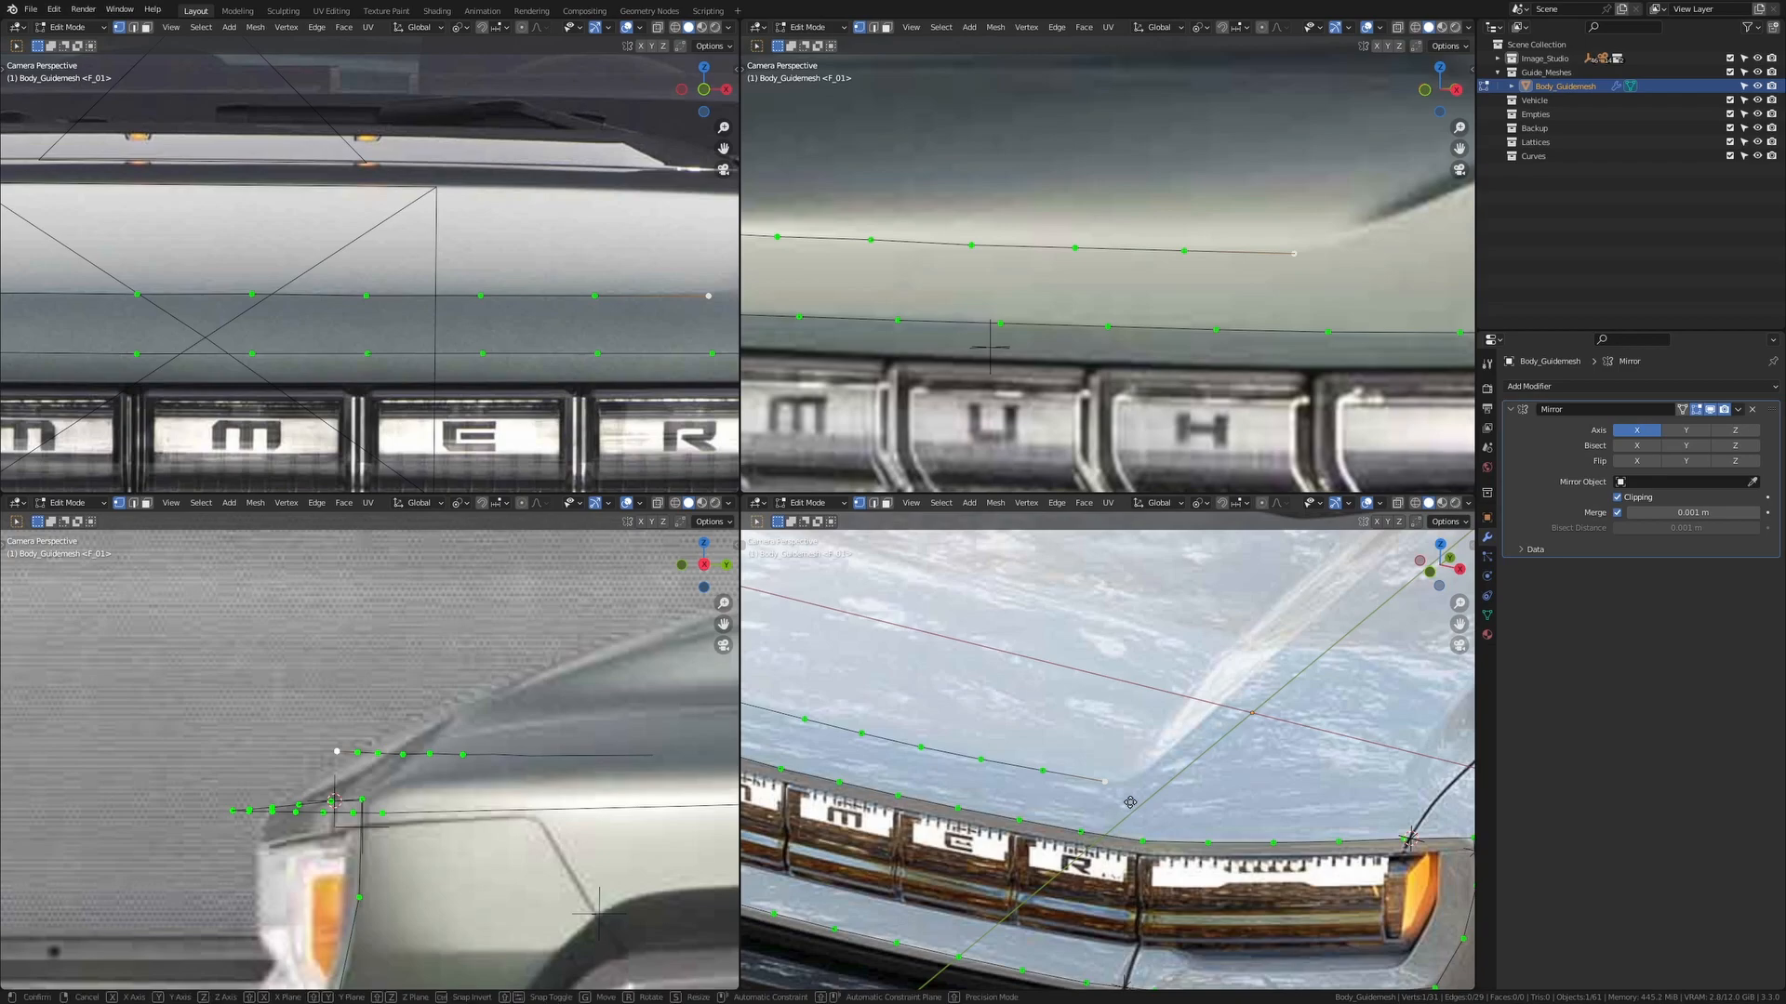
{"action": "key", "text": "shift+v"}
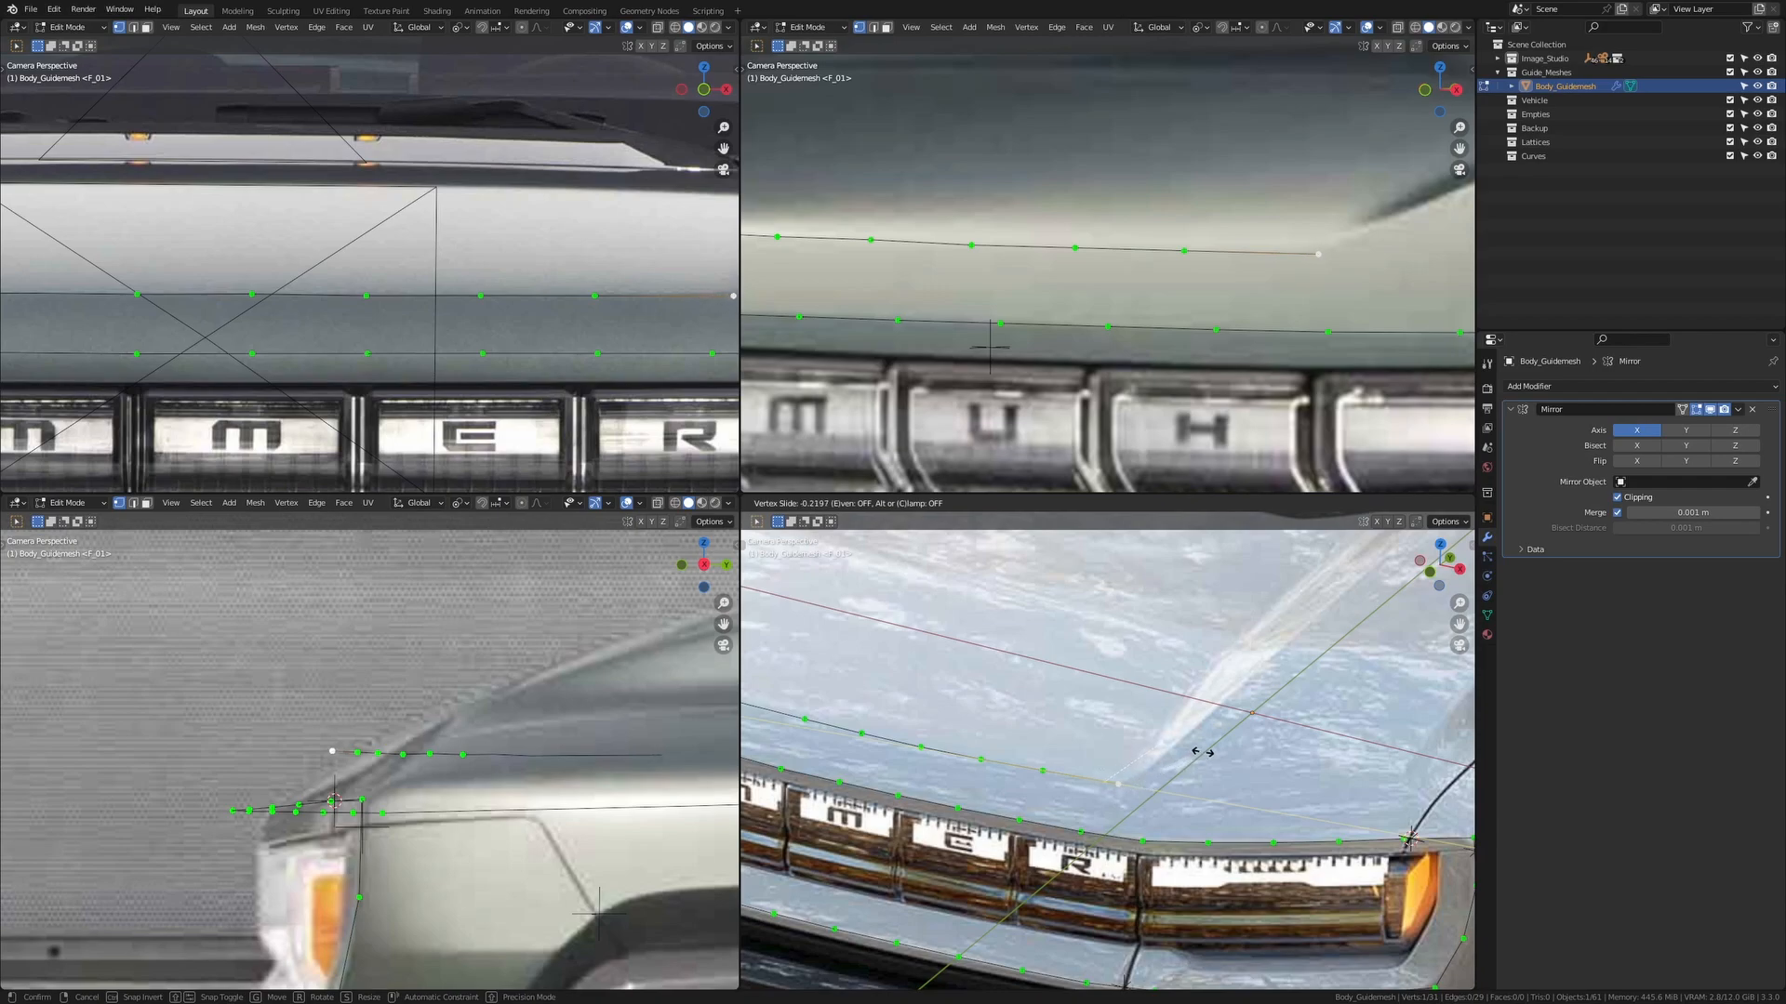
{"action": "left_click", "coordinate": [1258, 718]}
Select the whole hood crease line and space its vertices evenly with LoopTools Space
{"action": "left_click", "coordinate": [946, 749], "text": "alt"}
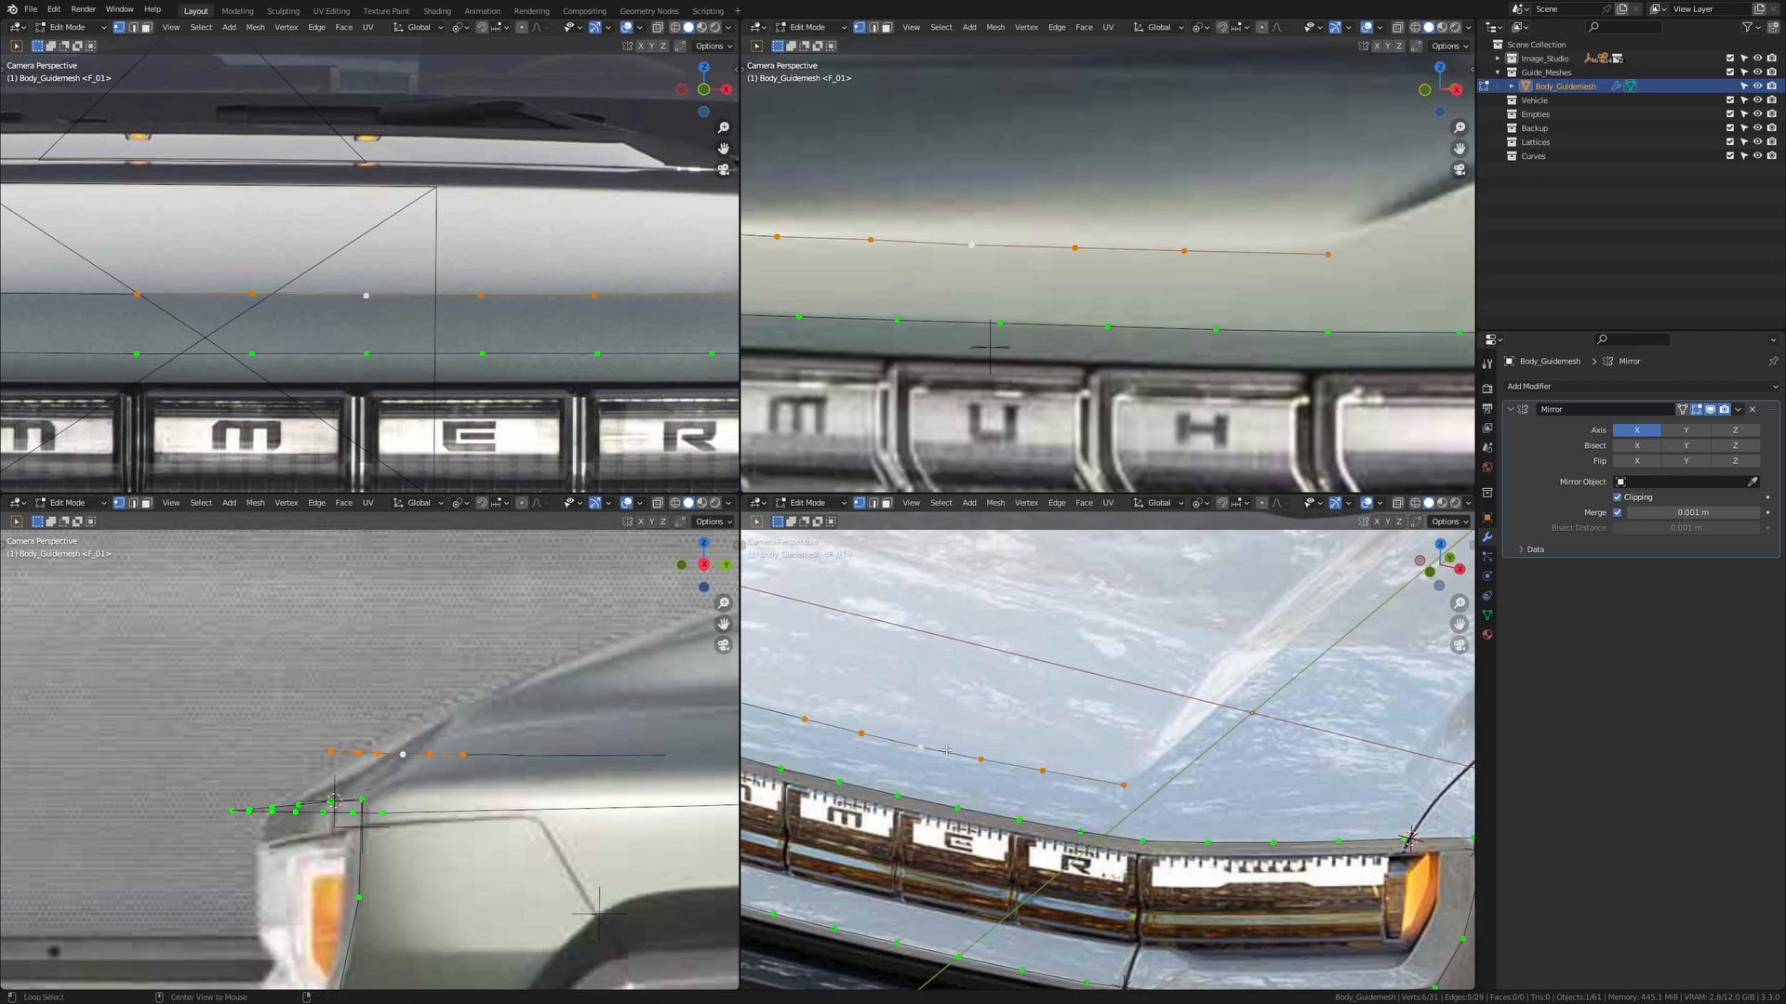
{"action": "right_click", "coordinate": [1106, 738]}
{"action": "mouse_move", "coordinate": [1097, 650]}
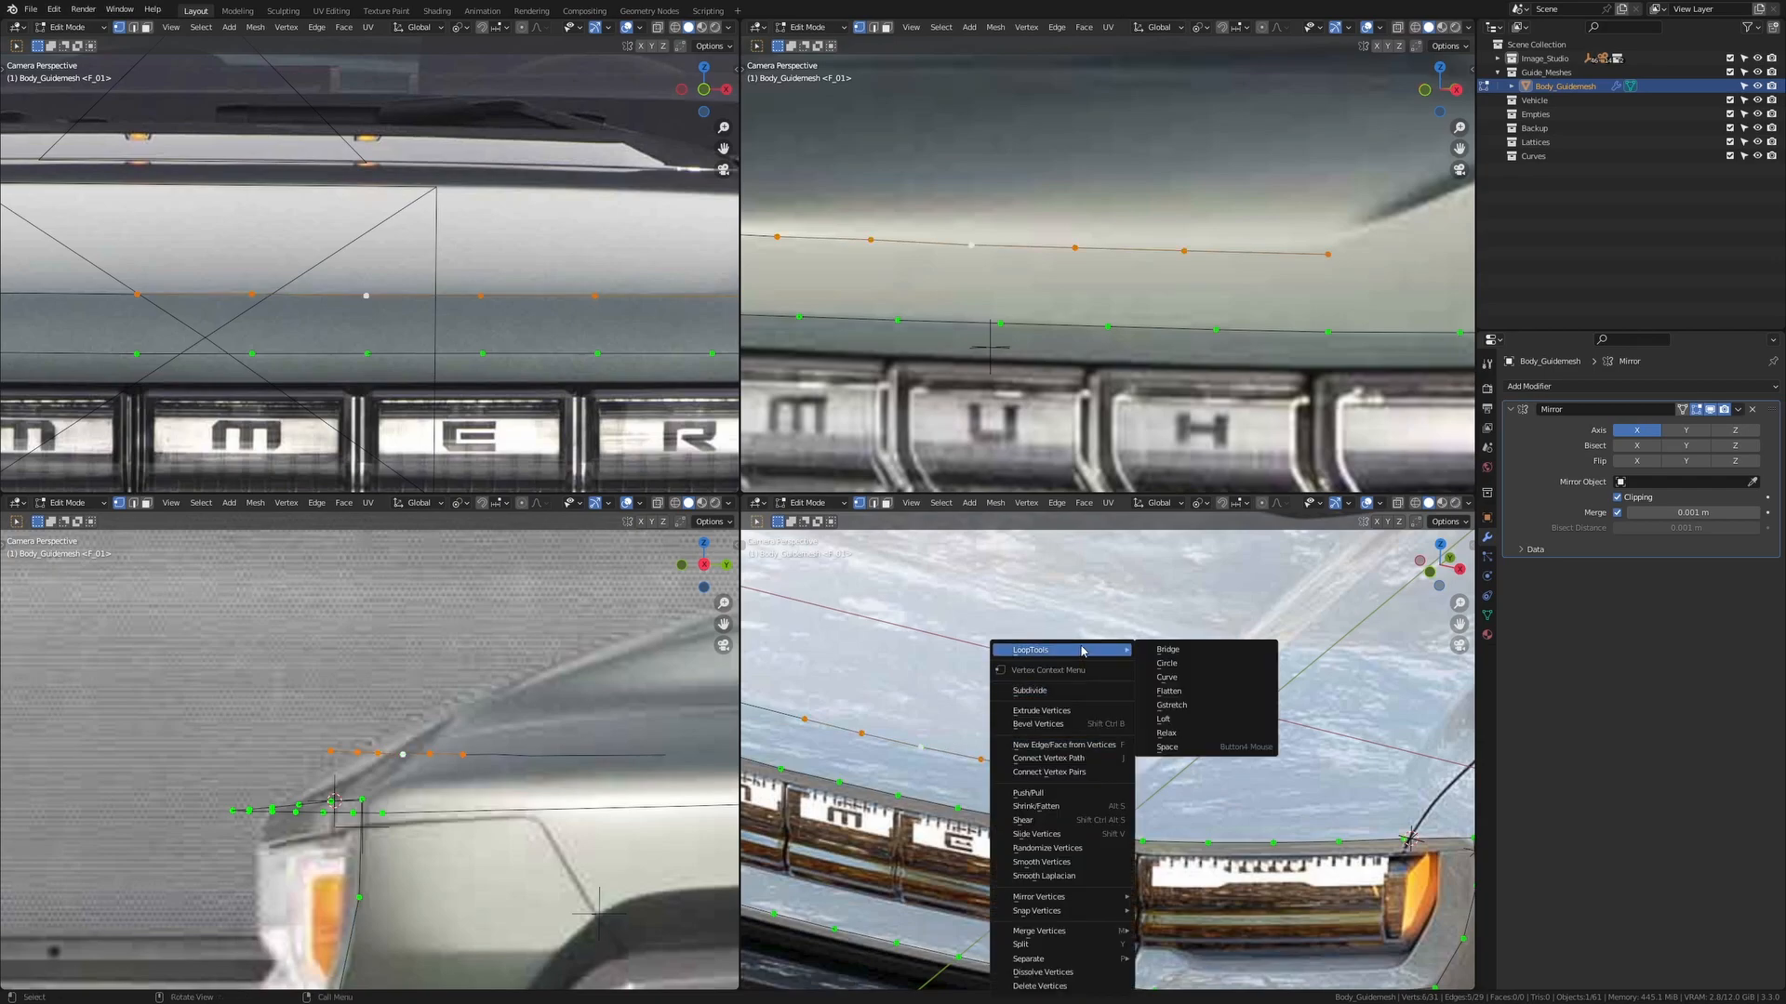
{"action": "left_click", "coordinate": [1217, 750]}
{"action": "key", "text": "ctrl+shift+z"}
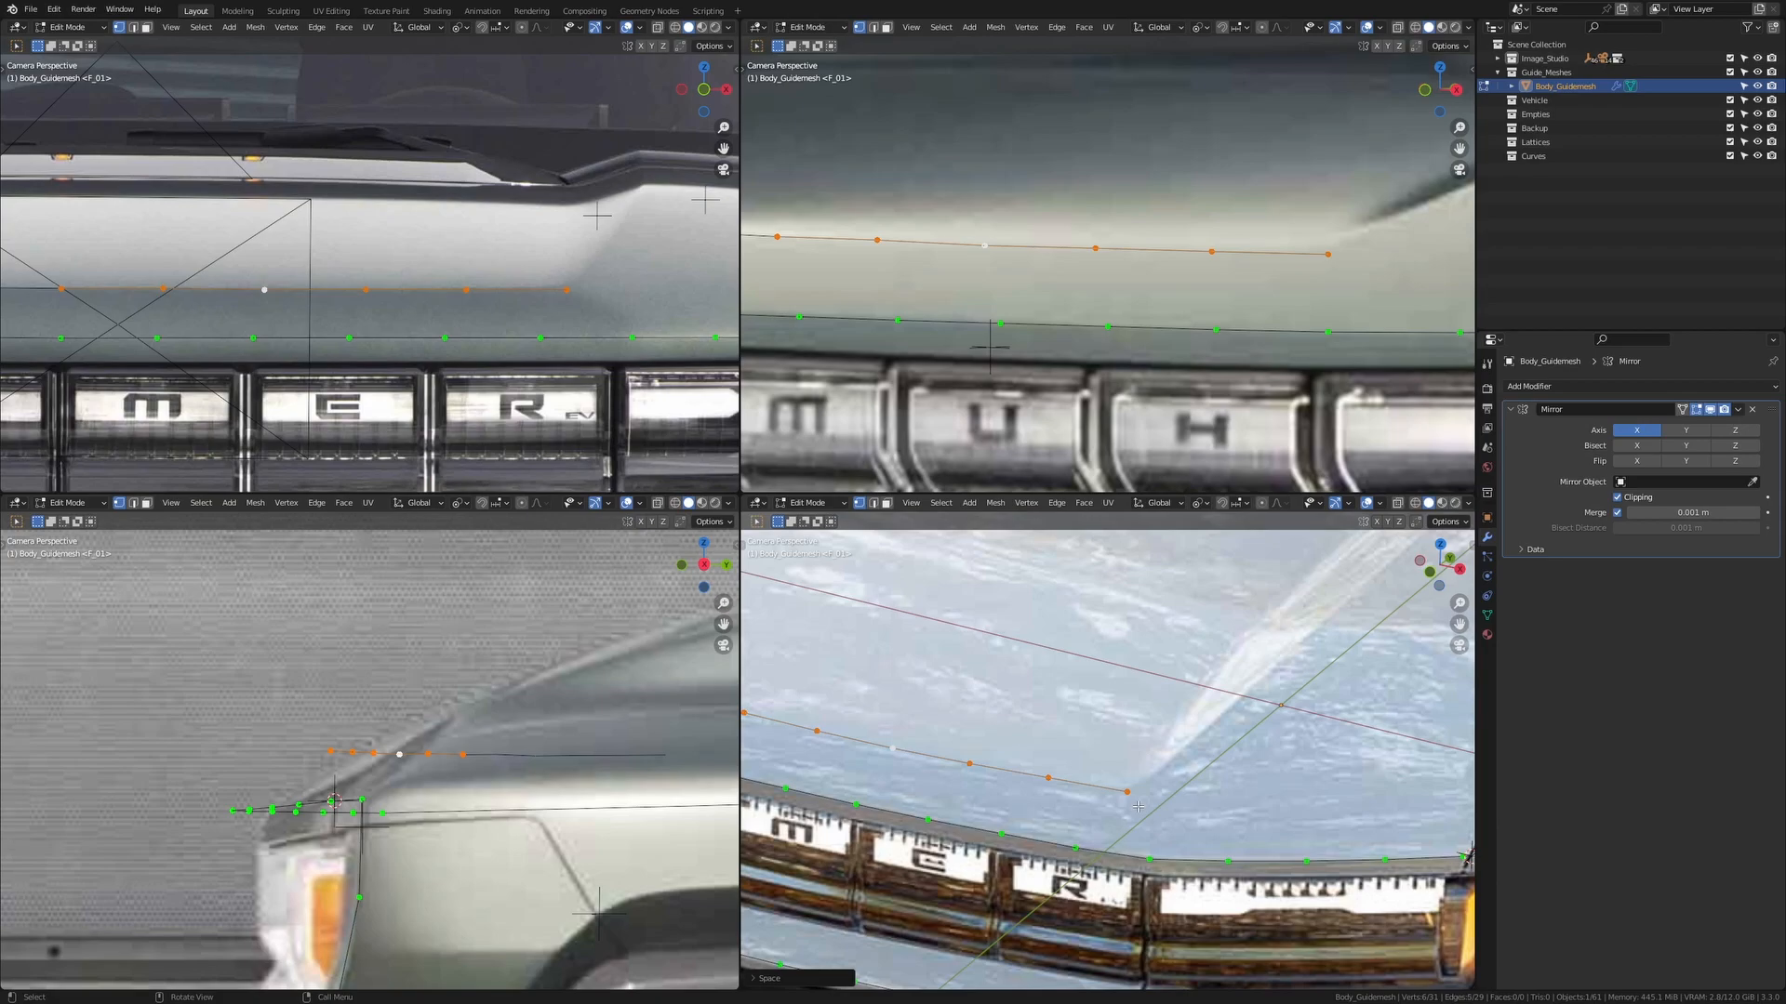
Extrude the crease's outer end vertex back along global Y toward the windshield end of the hood ridge
{"action": "left_click", "coordinate": [1127, 791]}
{"action": "scroll", "coordinate": [1138, 807], "scroll_direction": "down", "scroll_amount": 5}
{"action": "scroll", "coordinate": [1056, 724], "scroll_direction": "up", "scroll_amount": 3}
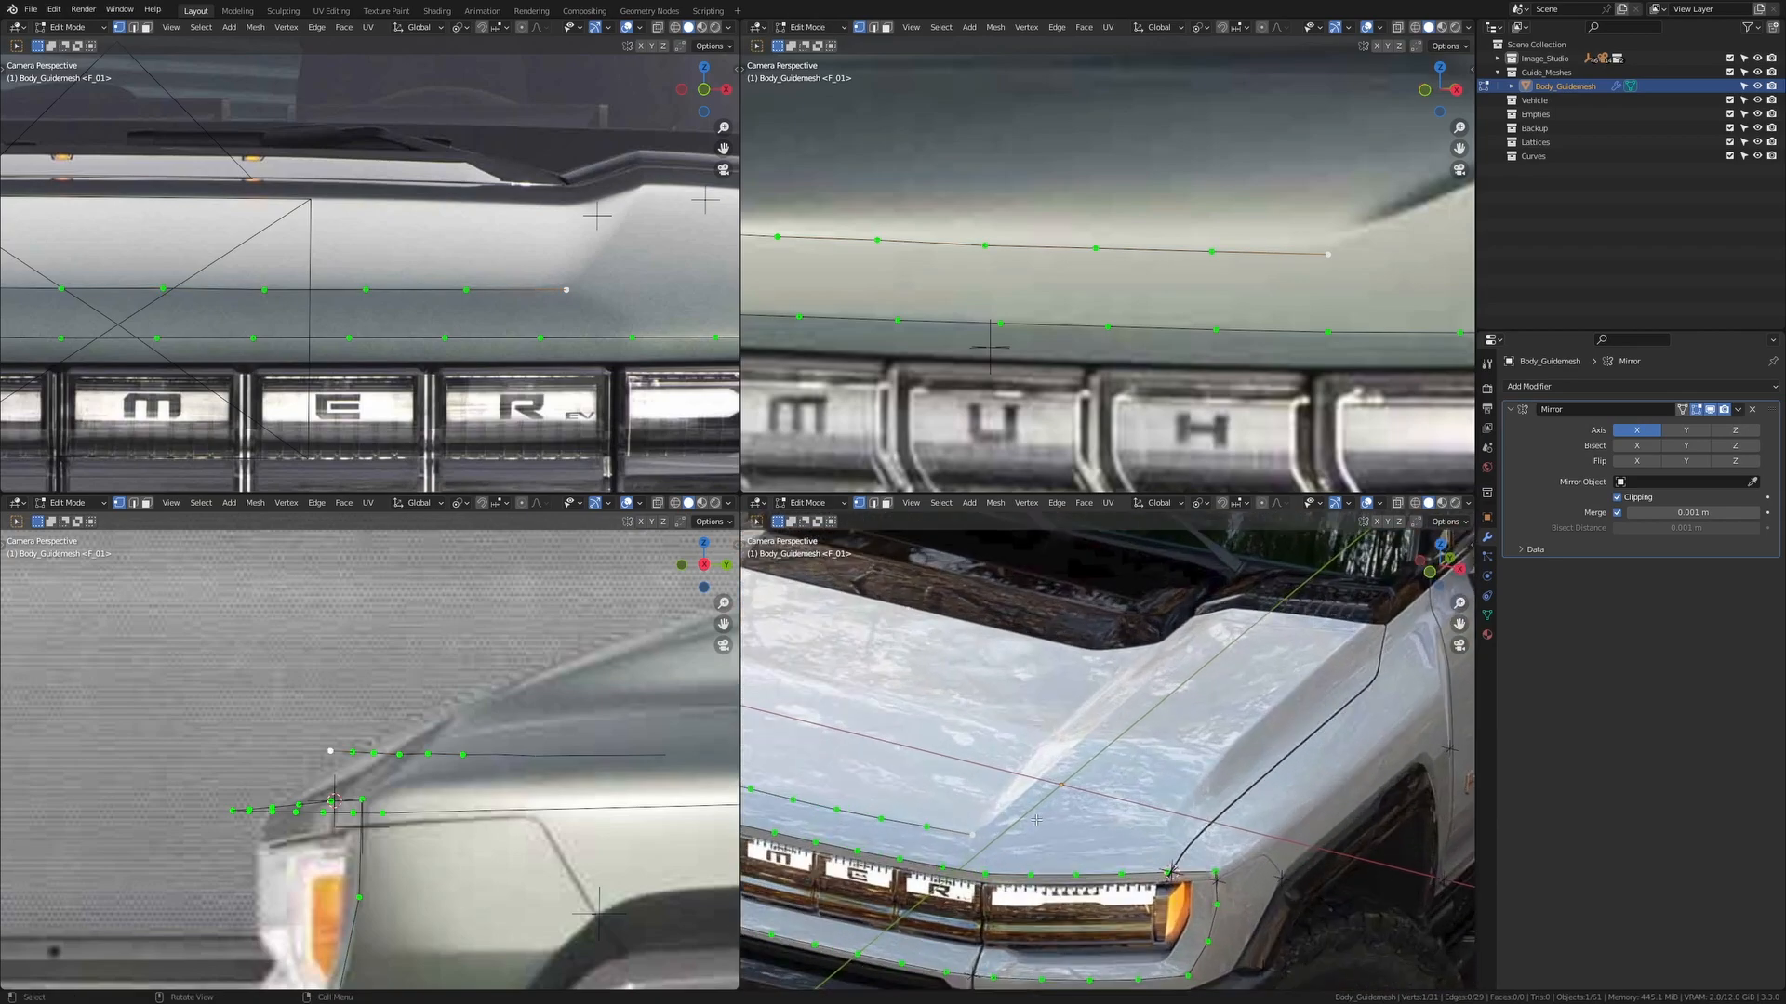
{"action": "key", "text": "e"}
{"action": "key", "text": "y"}
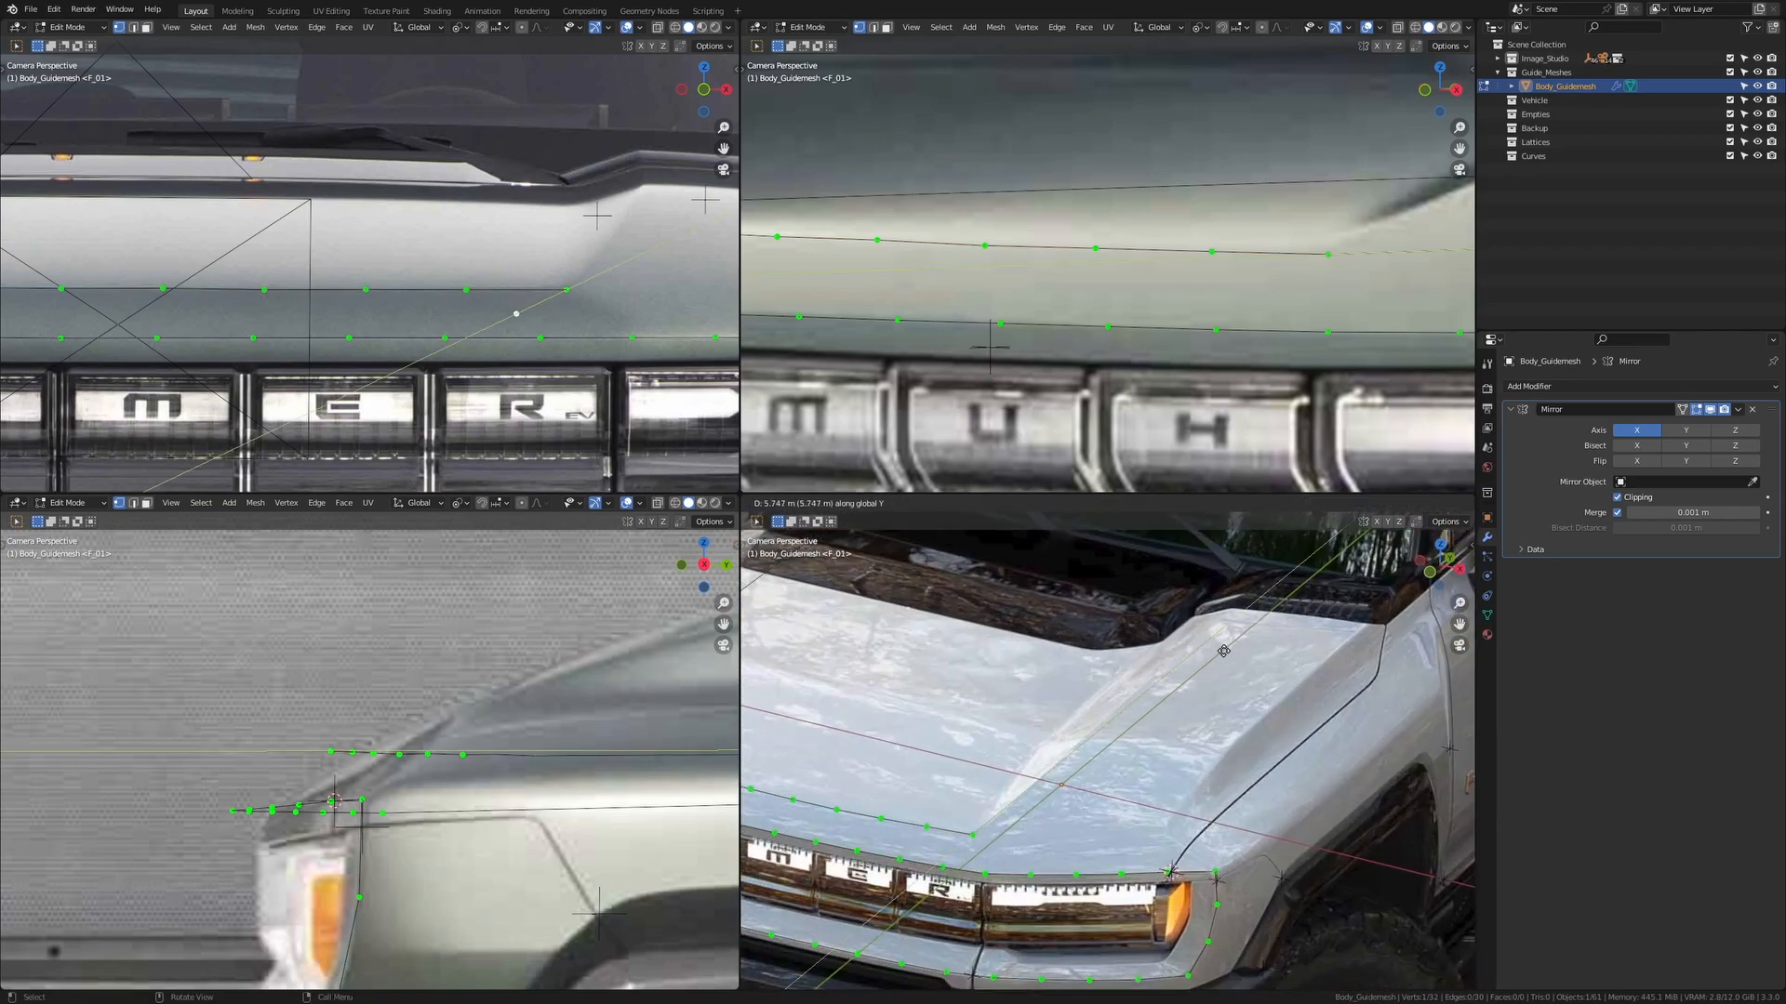
{"action": "left_click", "coordinate": [1246, 625]}
Move the extruded vertex onto the windshield end of the hood ridge in both three-quarter photo views
{"action": "scroll", "coordinate": [1164, 391], "scroll_direction": "down", "scroll_amount": 8}
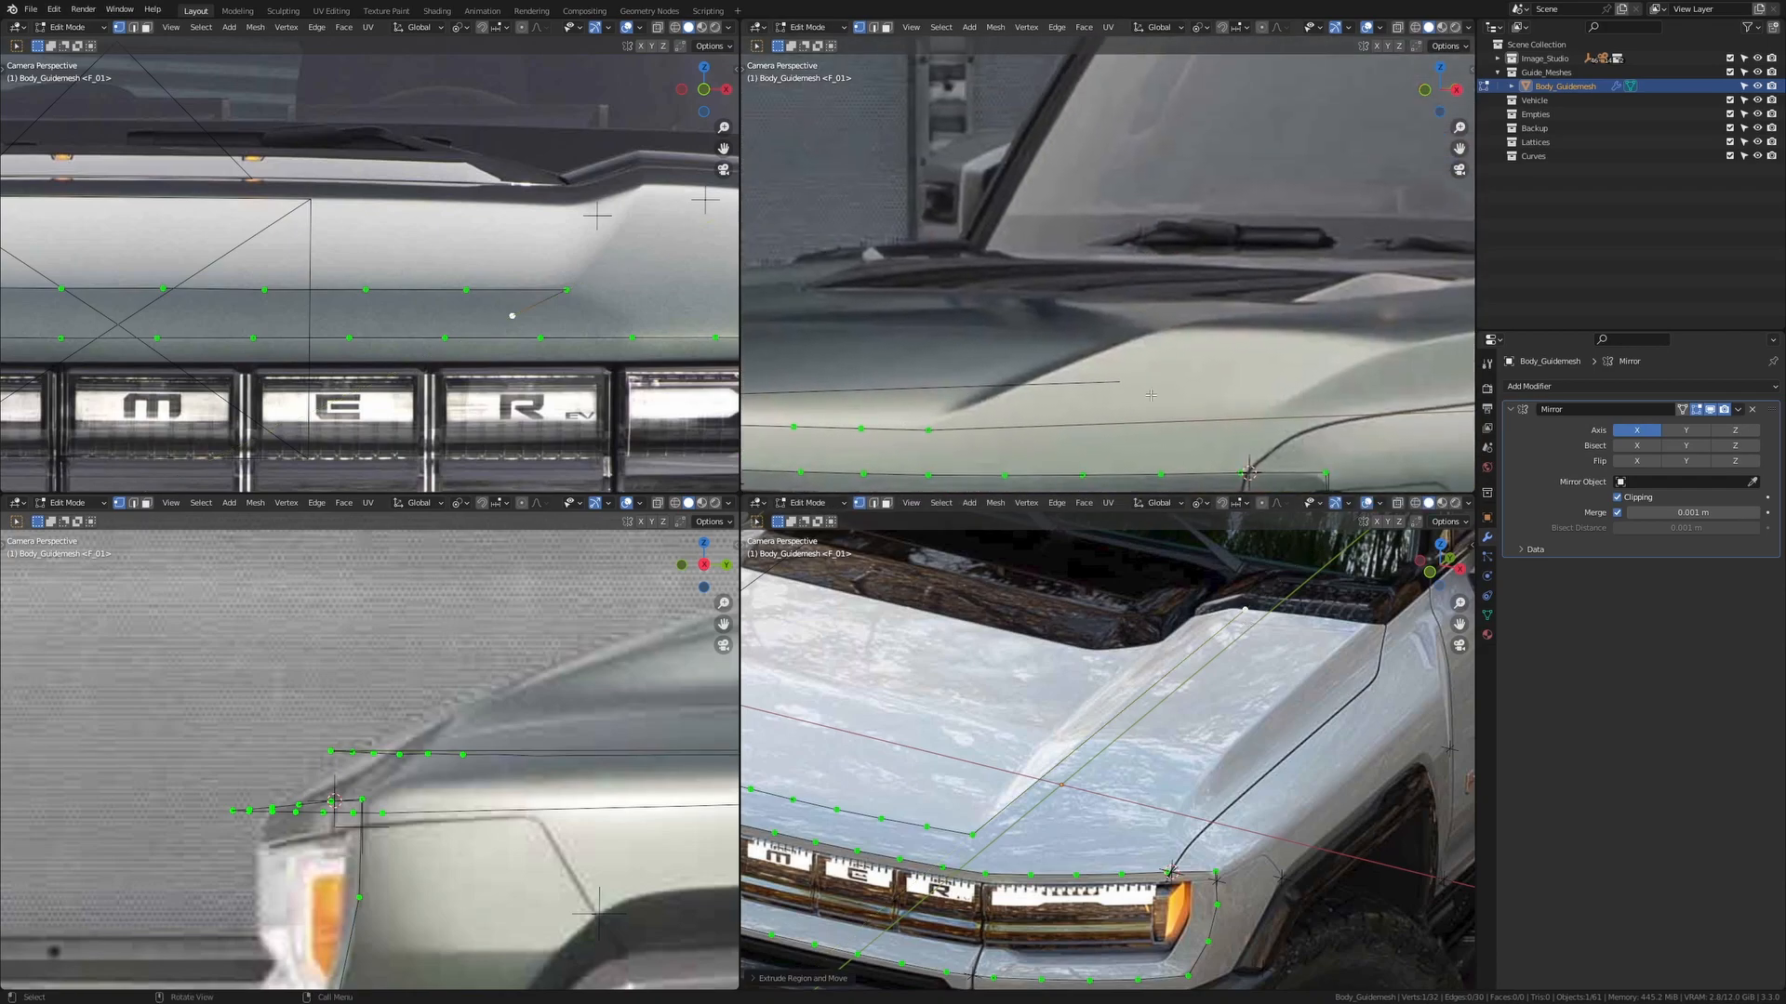
{"action": "scroll", "coordinate": [1165, 391], "scroll_direction": "up", "scroll_amount": 3}
{"action": "scroll", "coordinate": [563, 296], "scroll_direction": "down", "scroll_amount": 3}
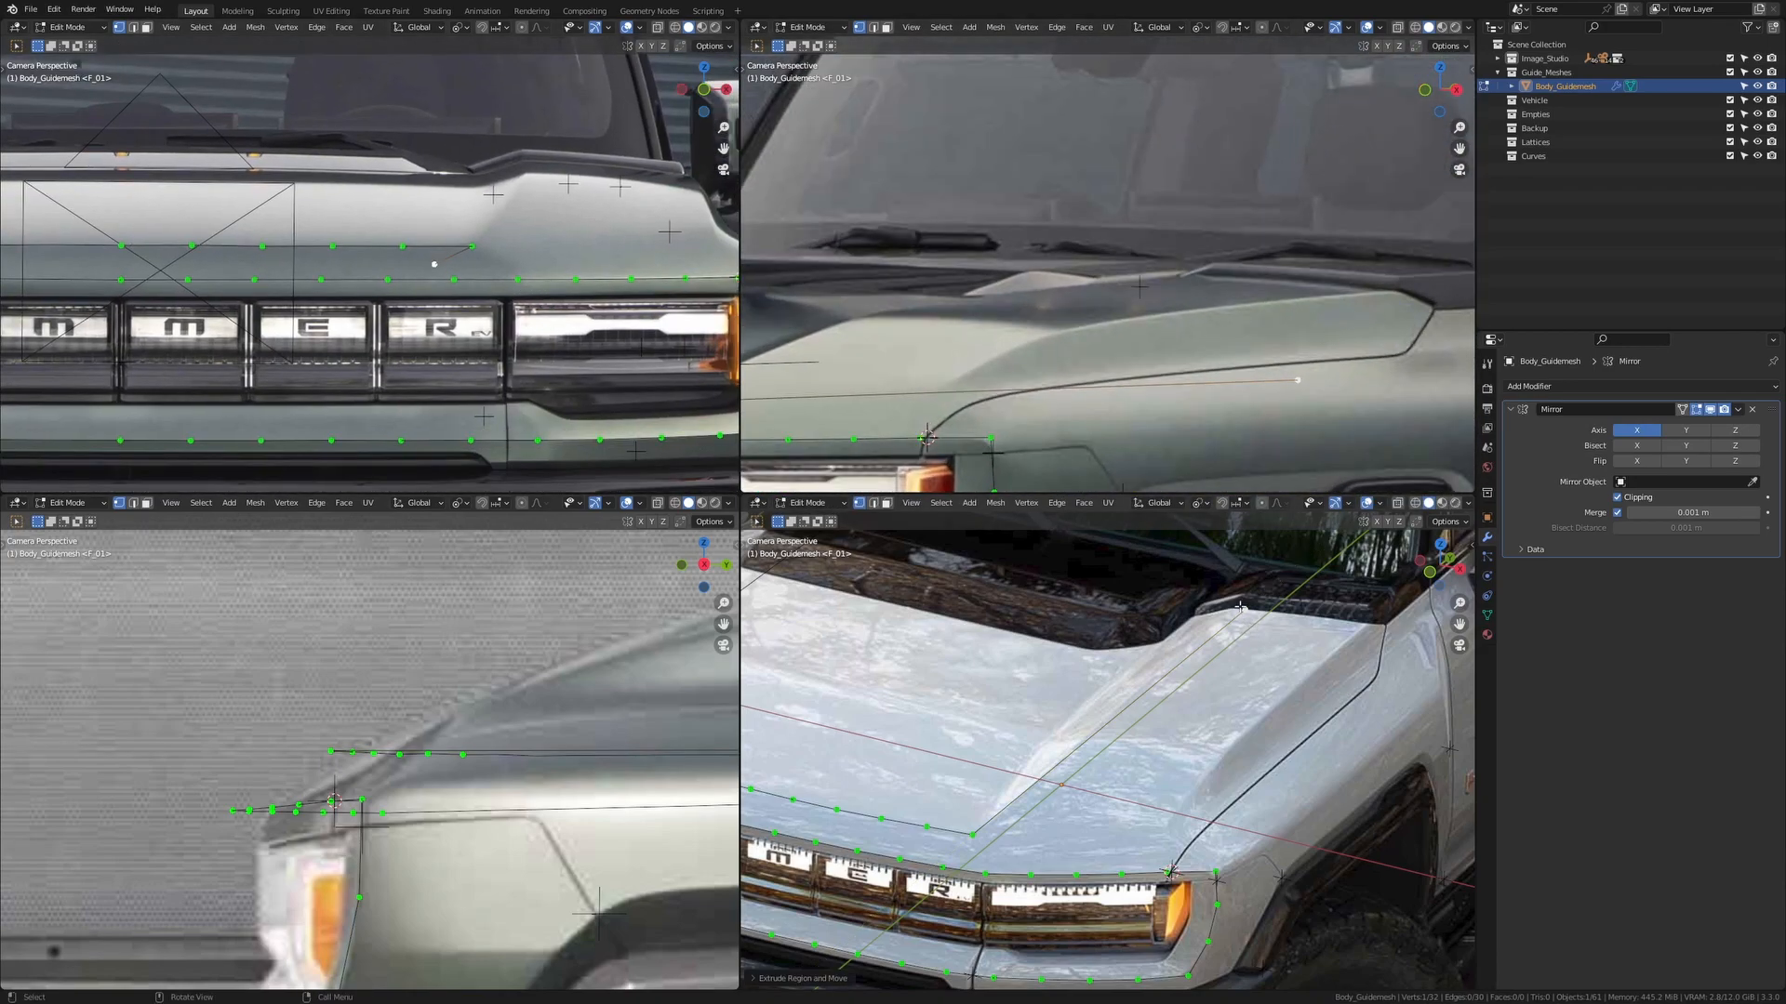
{"action": "middle_click_drag", "start_coordinate": [1251, 596], "coordinate": [1165, 657], "text": "shift"}
{"action": "scroll", "coordinate": [585, 842], "scroll_direction": "down", "scroll_amount": 2}
{"action": "middle_click_drag", "start_coordinate": [585, 843], "coordinate": [353, 842], "text": "shift"}
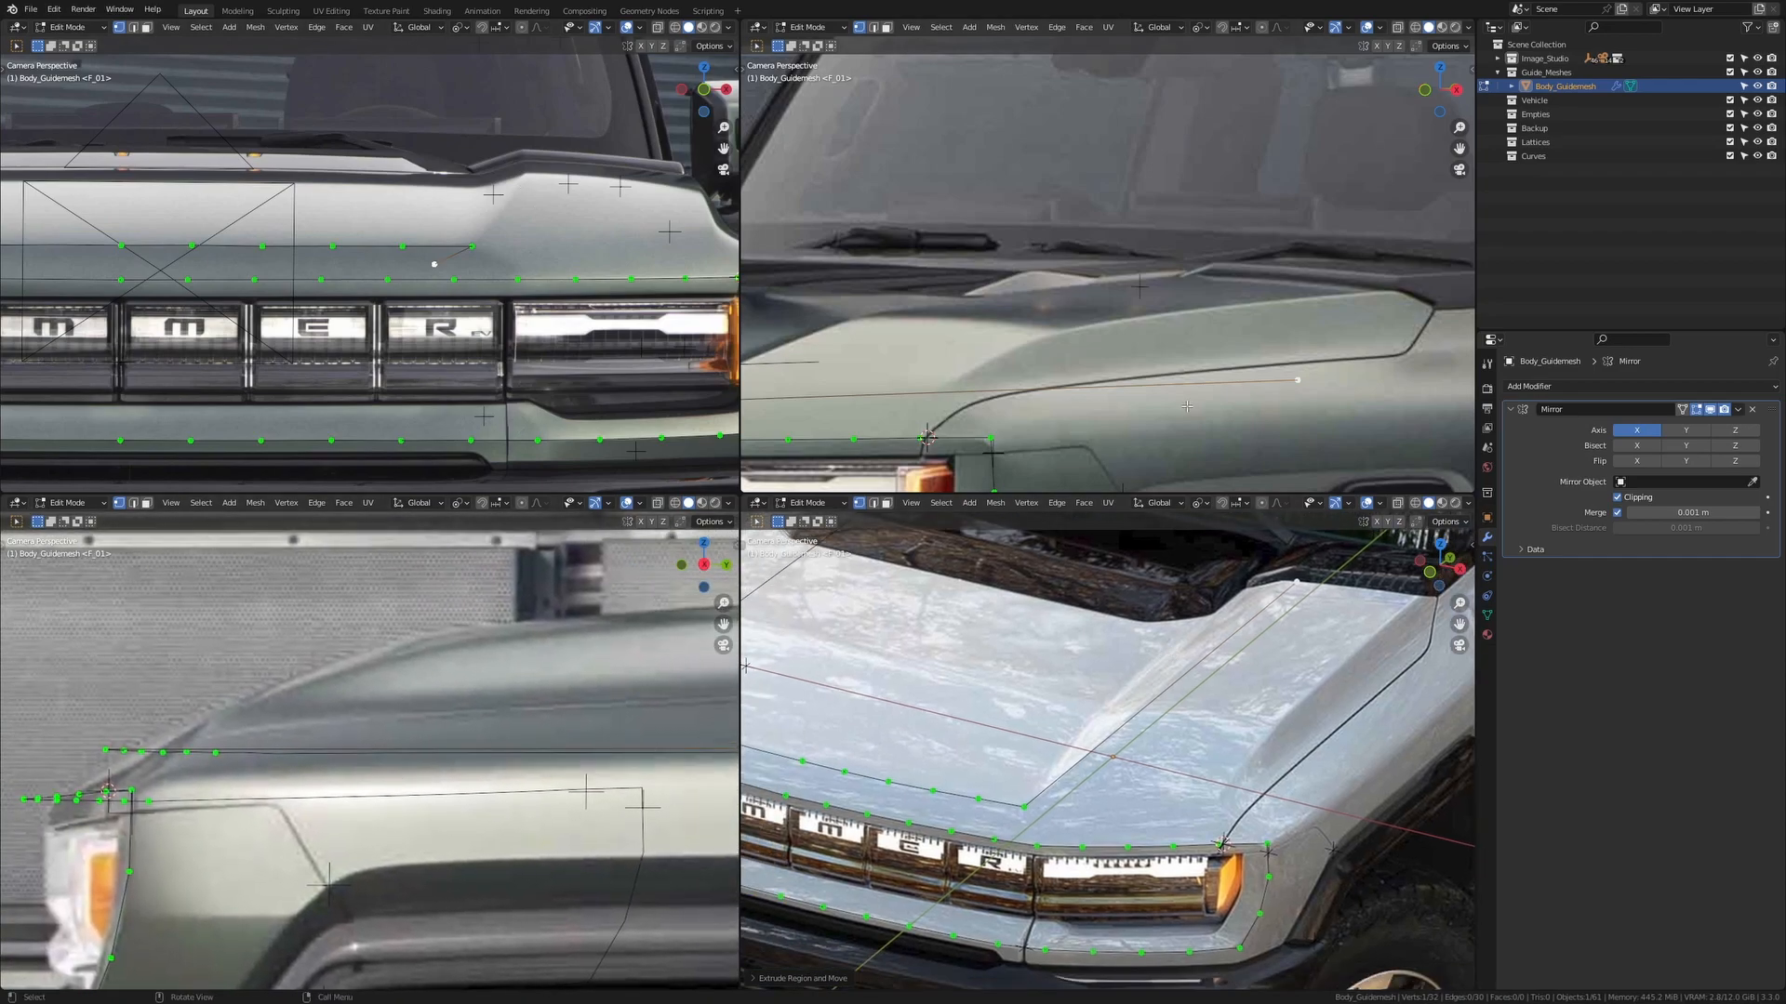
{"action": "middle_click_drag", "start_coordinate": [1186, 407], "coordinate": [1307, 416], "text": "shift"}
{"action": "key", "text": "g"}
{"action": "left_click", "coordinate": [1200, 307]}
{"action": "scroll", "coordinate": [1248, 578], "scroll_direction": "up", "scroll_amount": 2}
{"action": "middle_click_drag", "start_coordinate": [1248, 578], "coordinate": [1260, 632], "text": "shift"}
{"action": "key", "text": "g"}
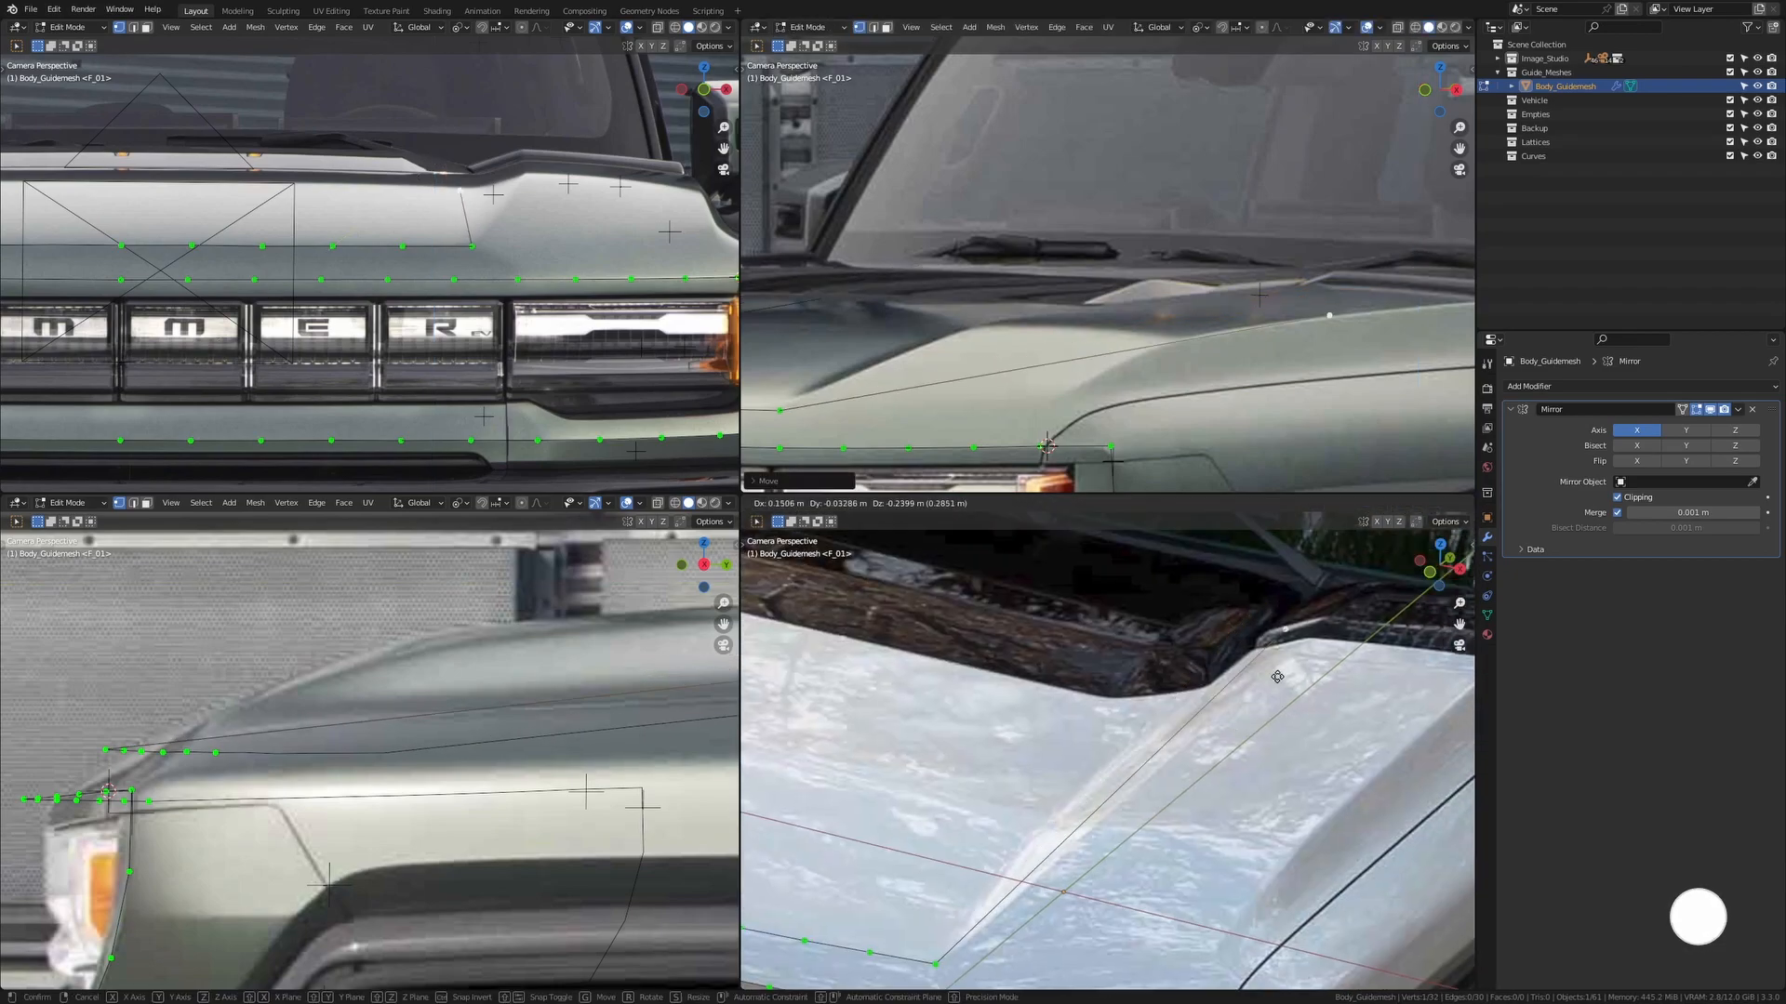
{"action": "left_click", "coordinate": [1304, 691]}
Place the ridge's rear vertex on the windshield-side hood corner in the front view, correcting it along global Z and Y
{"action": "key", "text": "g"}
{"action": "key", "text": "z"}
{"action": "right_click", "coordinate": [1339, 335]}
{"action": "scroll", "coordinate": [1071, 807], "scroll_direction": "down", "scroll_amount": 4}
{"action": "scroll", "coordinate": [473, 261], "scroll_direction": "up", "scroll_amount": 3}
{"action": "middle_click_drag", "start_coordinate": [472, 260], "coordinate": [487, 450], "text": "shift"}
{"action": "key", "text": "g"}
{"action": "key", "text": "z"}
{"action": "left_click", "coordinate": [487, 415]}
{"action": "key", "text": "g"}
{"action": "left_click", "coordinate": [565, 348]}
{"action": "middle_click_drag", "start_coordinate": [1386, 340], "coordinate": [1153, 381], "text": "shift"}
{"action": "key", "text": "g"}
{"action": "key", "text": "y"}
{"action": "left_click", "coordinate": [1105, 392]}
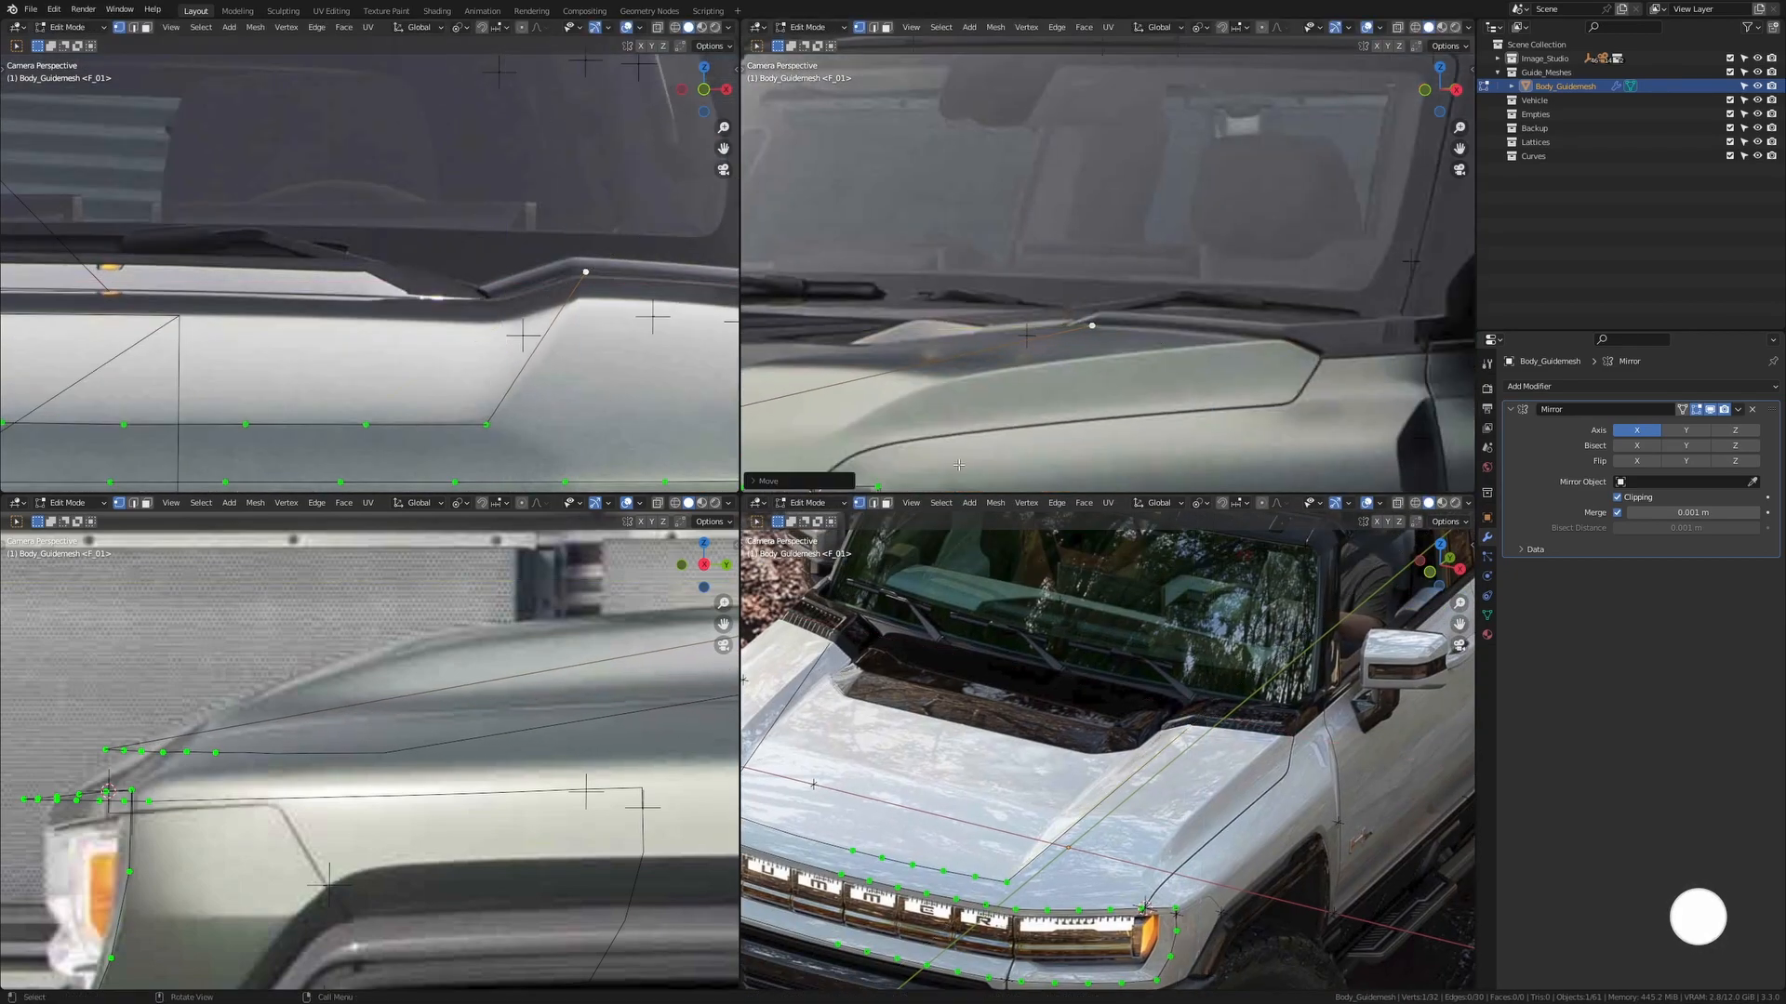
Fine-tune the ridge's rear vertex between the front and three-quarter views, with moves along global Z and Y
{"action": "scroll", "coordinate": [596, 372], "scroll_direction": "up", "scroll_amount": 1}
{"action": "key", "text": "g"}
{"action": "left_click", "coordinate": [629, 374]}
{"action": "key", "text": "g"}
{"action": "key", "text": "z"}
{"action": "left_click", "coordinate": [1107, 391]}
{"action": "scroll", "coordinate": [1237, 697], "scroll_direction": "up", "scroll_amount": 6}
{"action": "middle_click_drag", "start_coordinate": [1283, 693], "coordinate": [1120, 730], "text": "shift"}
{"action": "key", "text": "g"}
{"action": "key", "text": "y"}
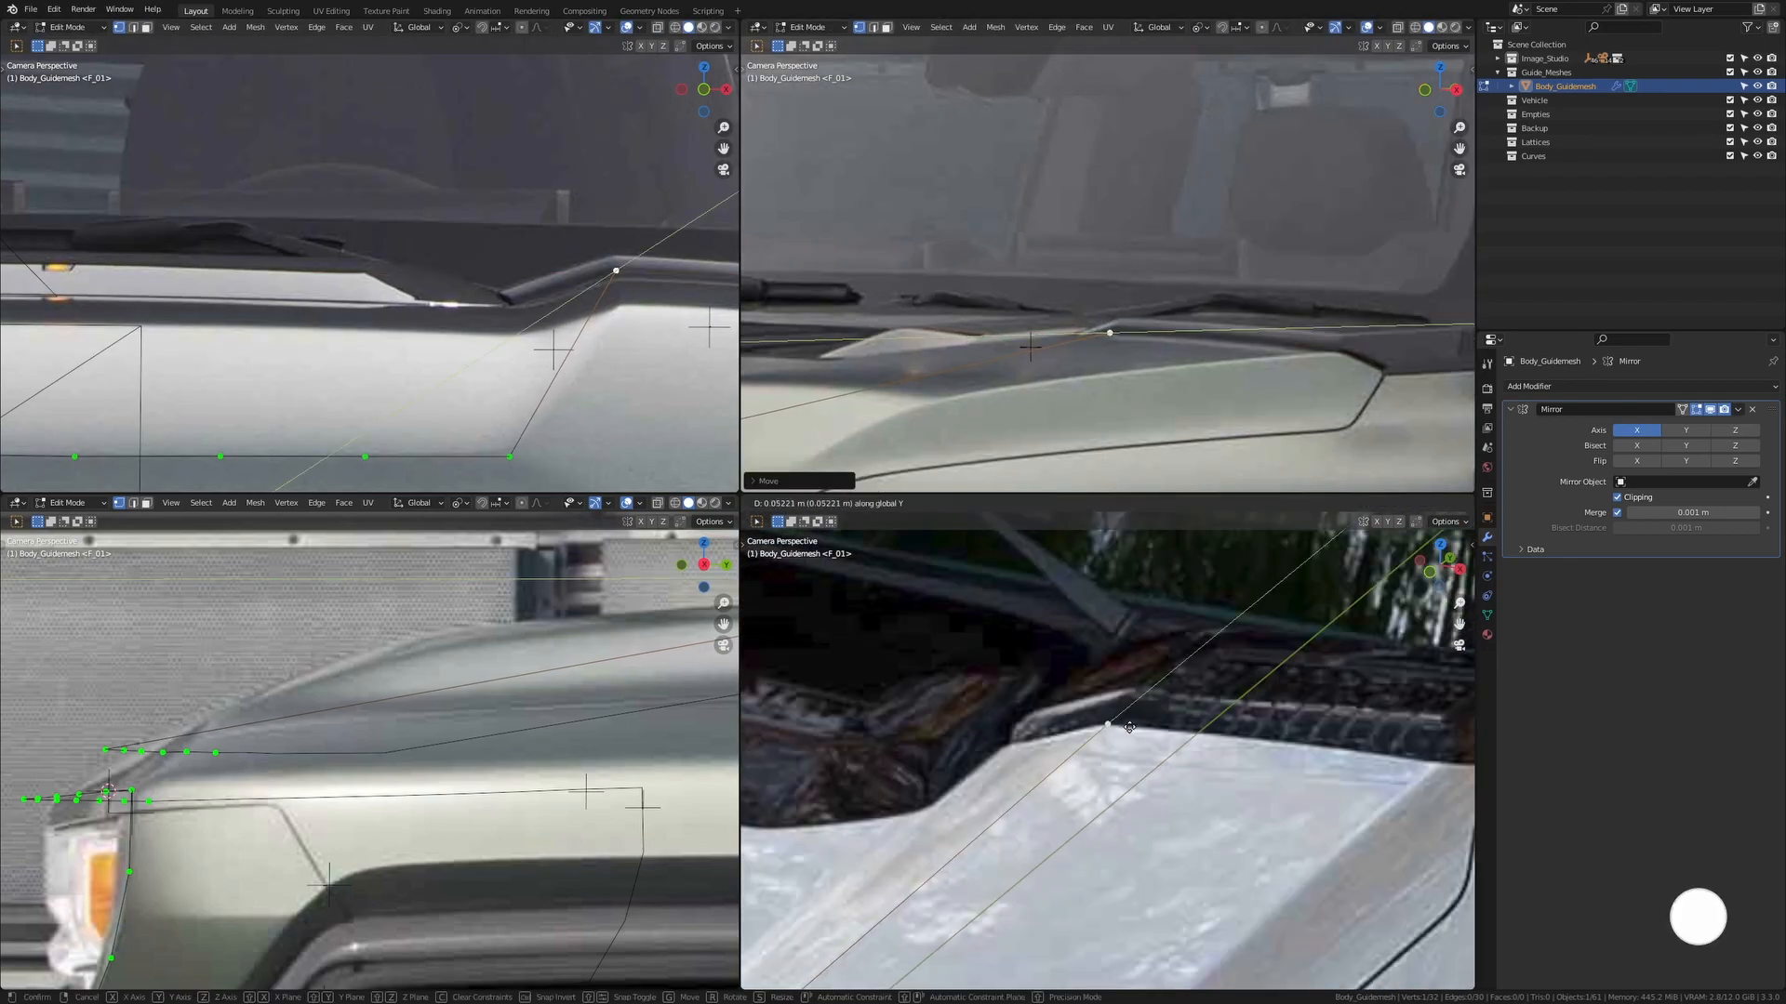
{"action": "left_click", "coordinate": [1127, 729]}
Select both end vertices of the hood ridge edge and add six evenly spaced loop cuts to it
{"action": "middle_click_drag", "start_coordinate": [595, 307], "coordinate": [554, 273], "text": "shift"}
{"action": "scroll", "coordinate": [1116, 734], "scroll_direction": "down", "scroll_amount": 5}
{"action": "middle_click_drag", "start_coordinate": [1106, 782], "coordinate": [1211, 578], "text": "shift"}
{"action": "middle_click_drag", "start_coordinate": [1107, 372], "coordinate": [1110, 361], "text": "shift"}
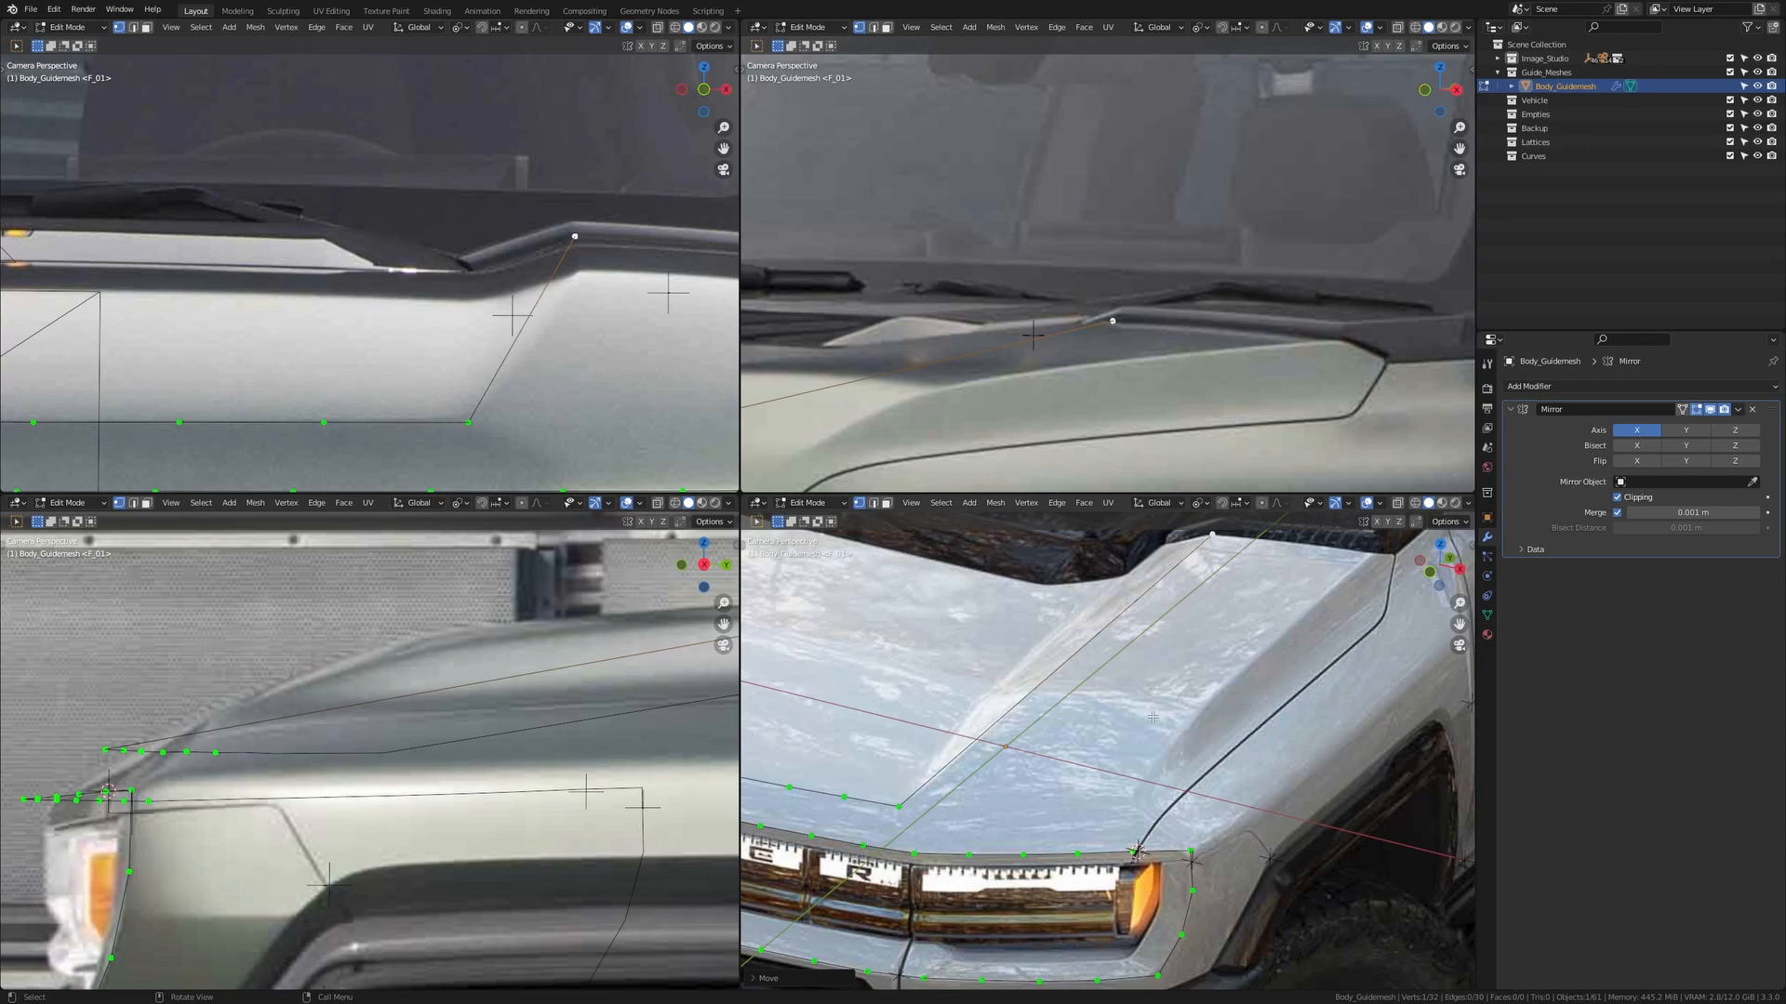
{"action": "scroll", "coordinate": [1023, 716], "scroll_direction": "down", "scroll_amount": 1}
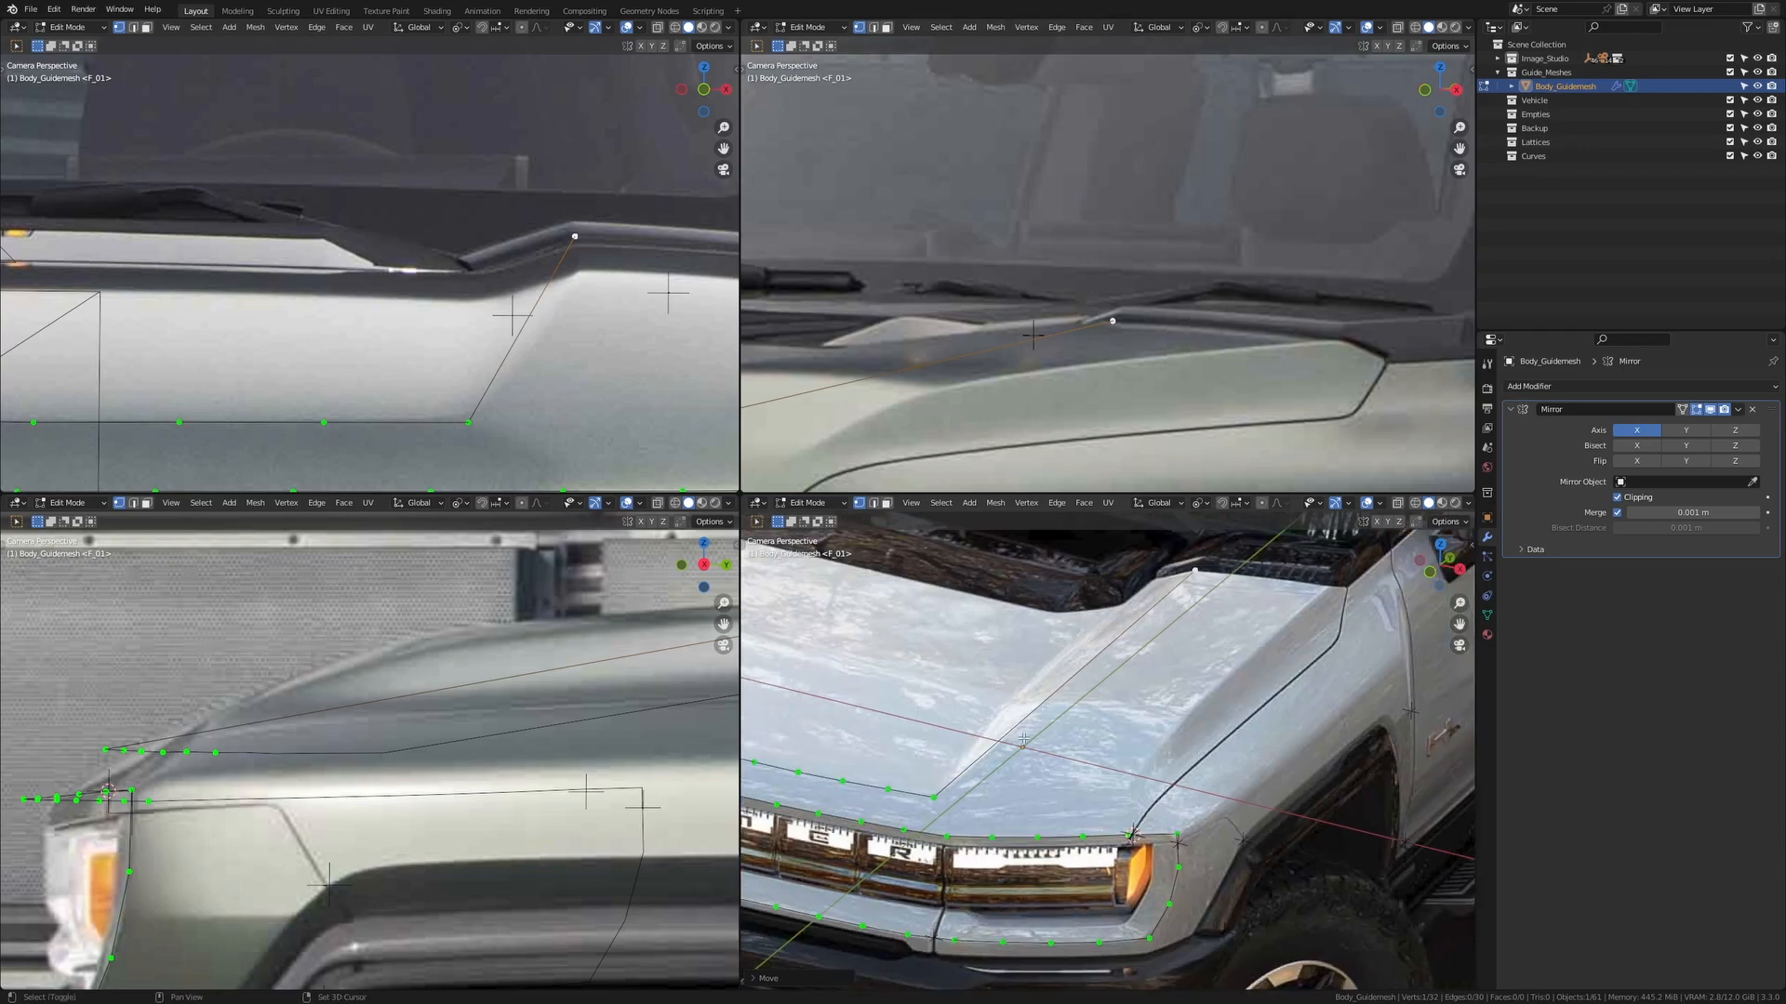
{"action": "left_click", "coordinate": [958, 790], "text": "shift"}
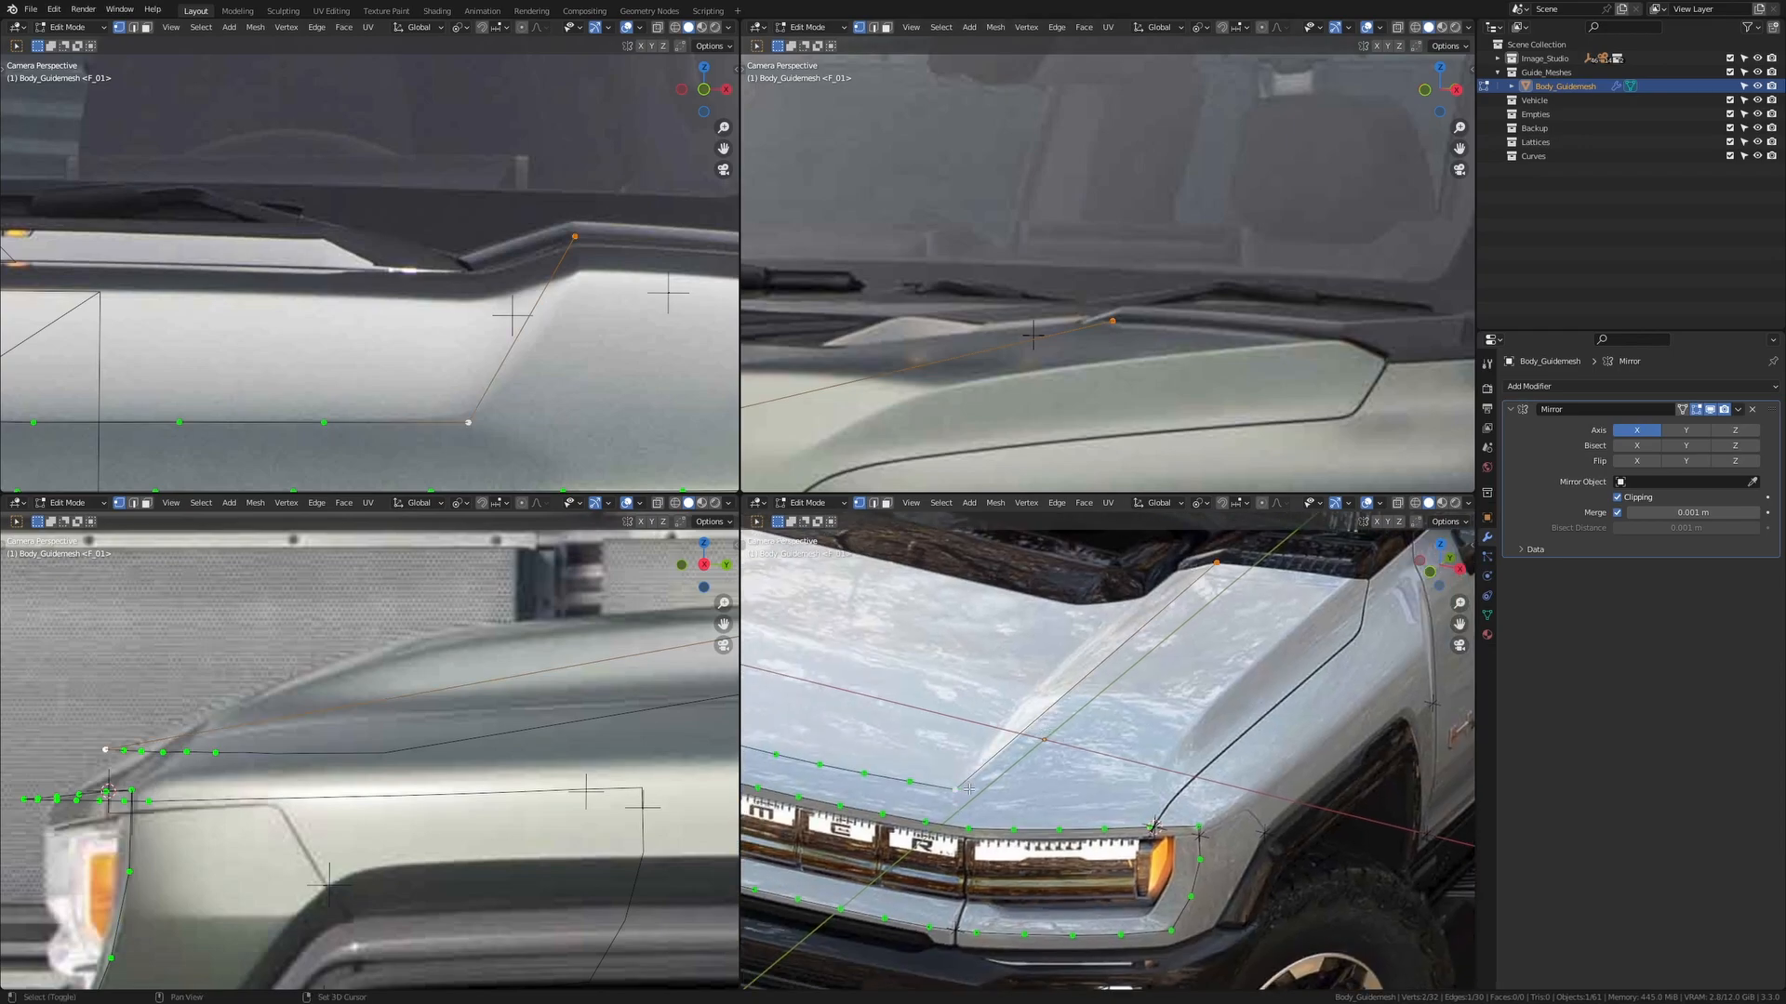
{"action": "middle_click_drag", "start_coordinate": [1107, 372], "coordinate": [1224, 357], "text": "shift"}
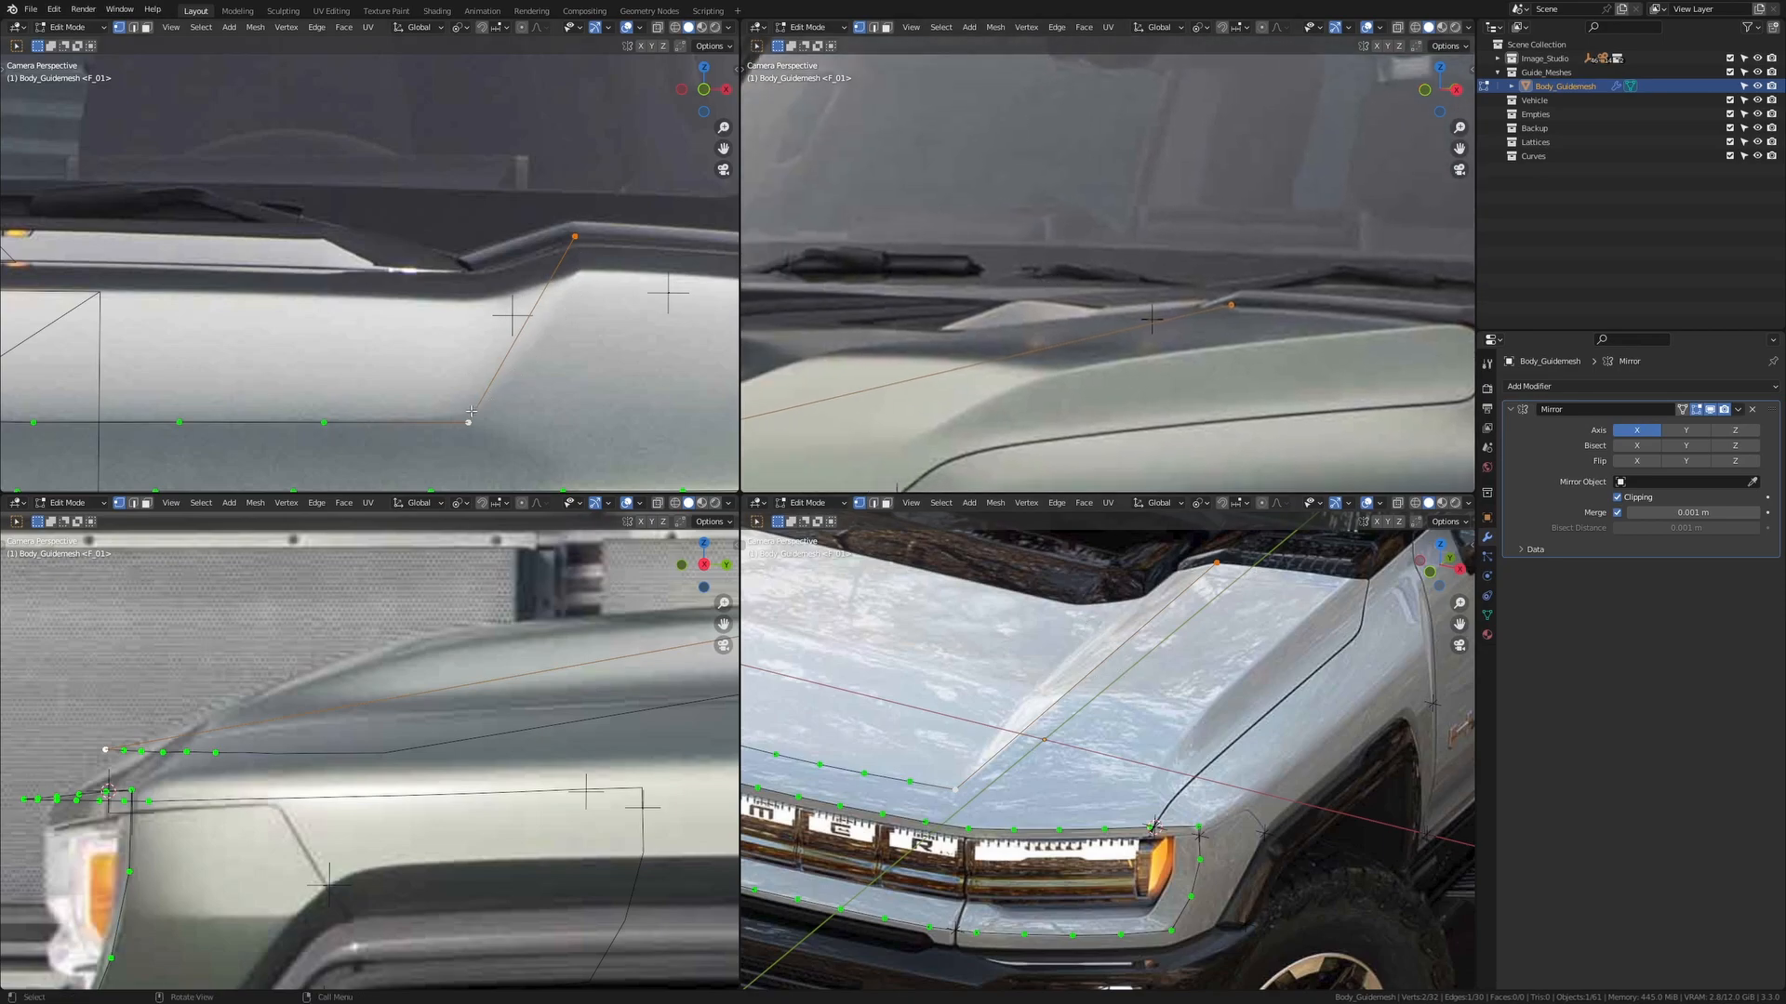
{"action": "scroll", "coordinate": [824, 346], "scroll_direction": "down", "scroll_amount": 4}
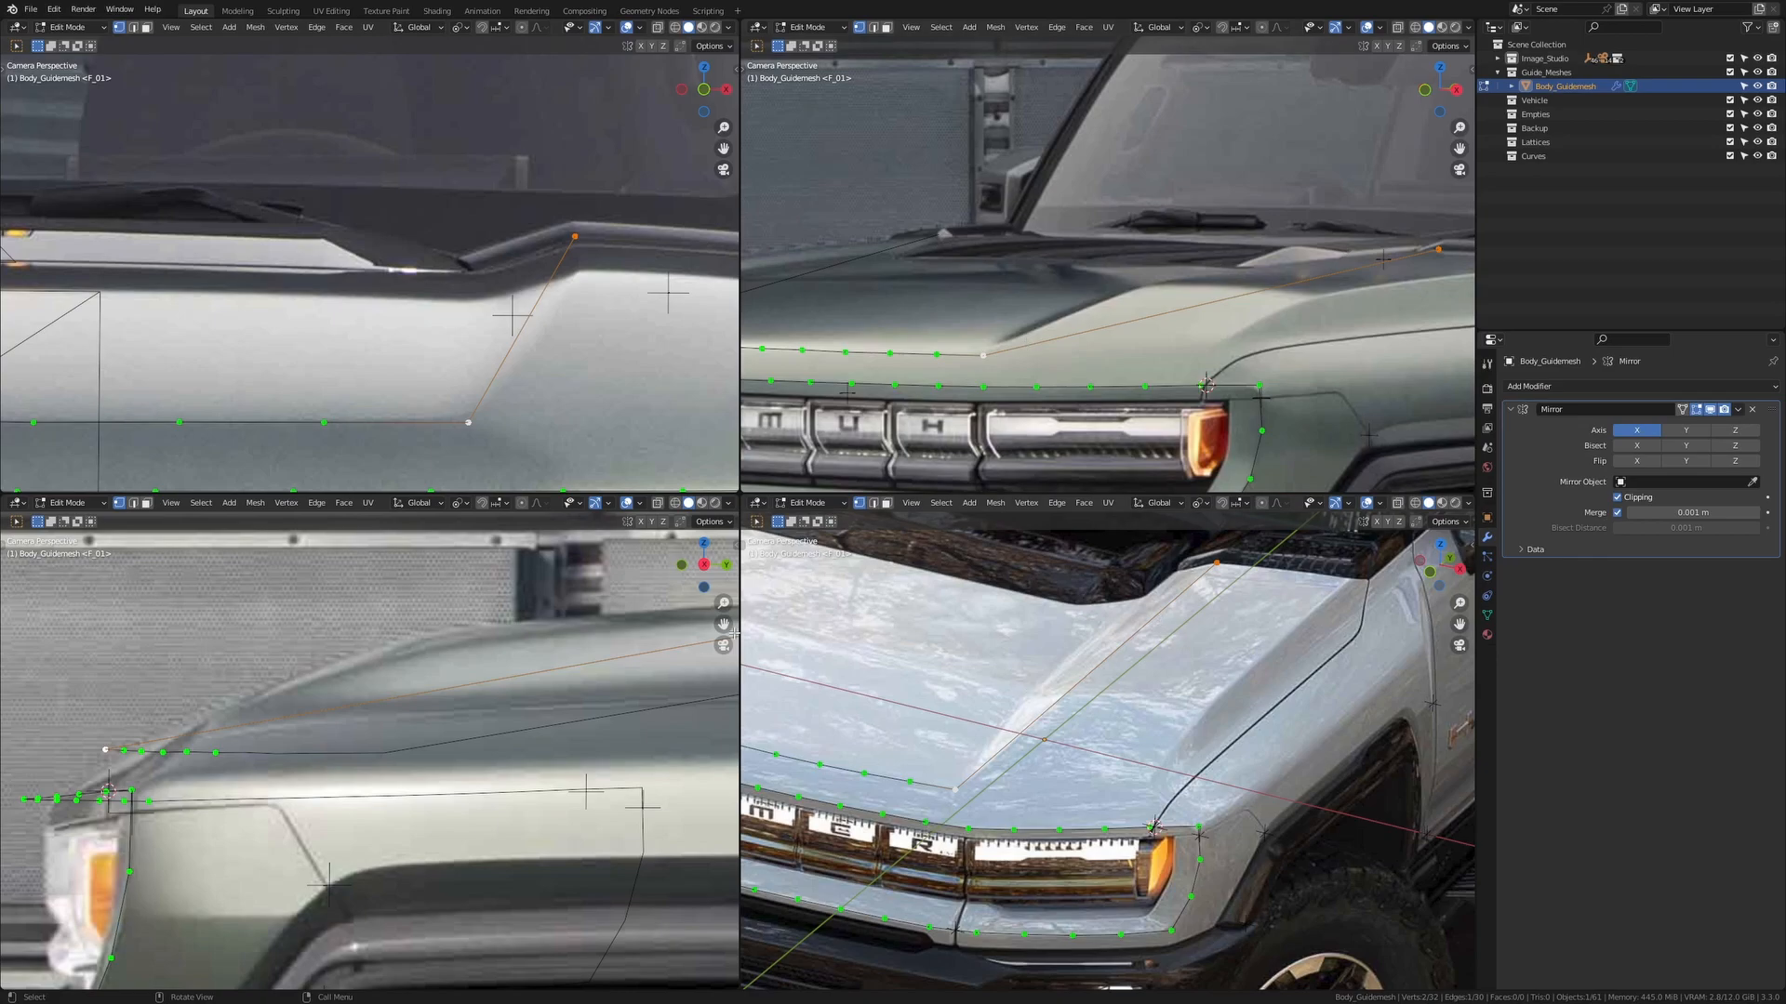
{"action": "key", "text": "ctrl+r"}
{"action": "left_click", "coordinate": [563, 315]}
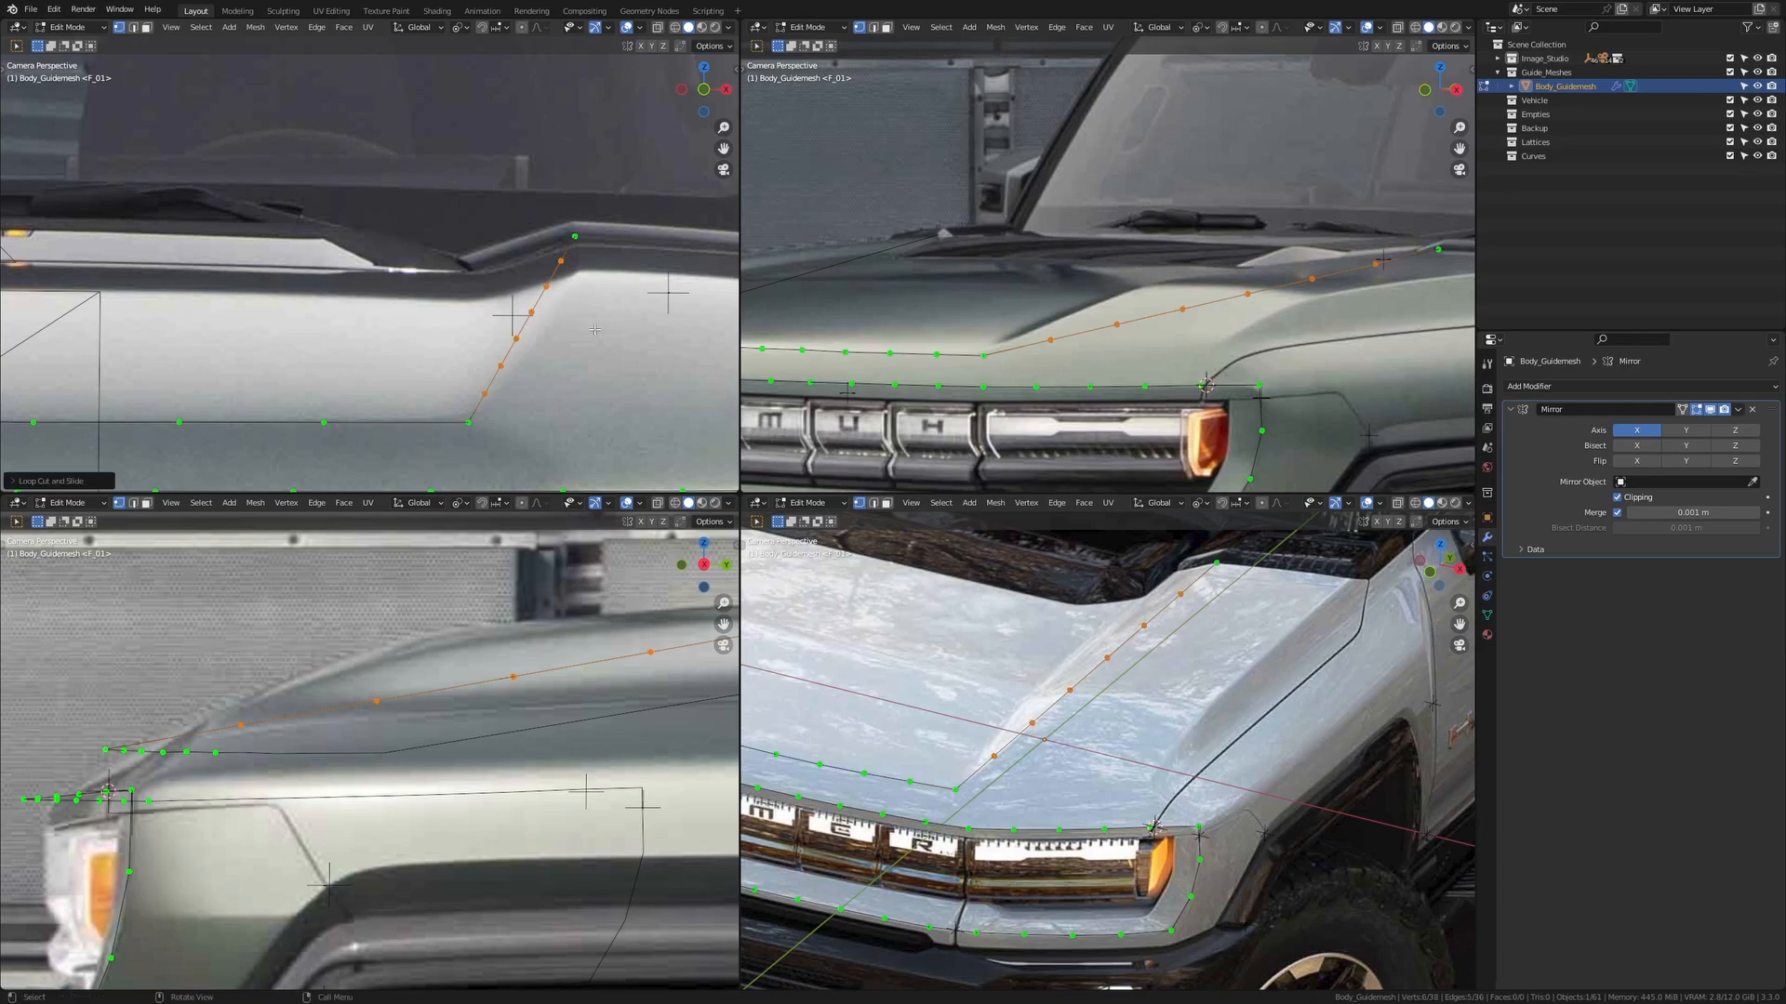
Shift the new ridge vertices along global X in the front view, starting with the whole set and the frontmost vertex
{"action": "scroll", "coordinate": [1141, 365], "scroll_direction": "up", "scroll_amount": 2}
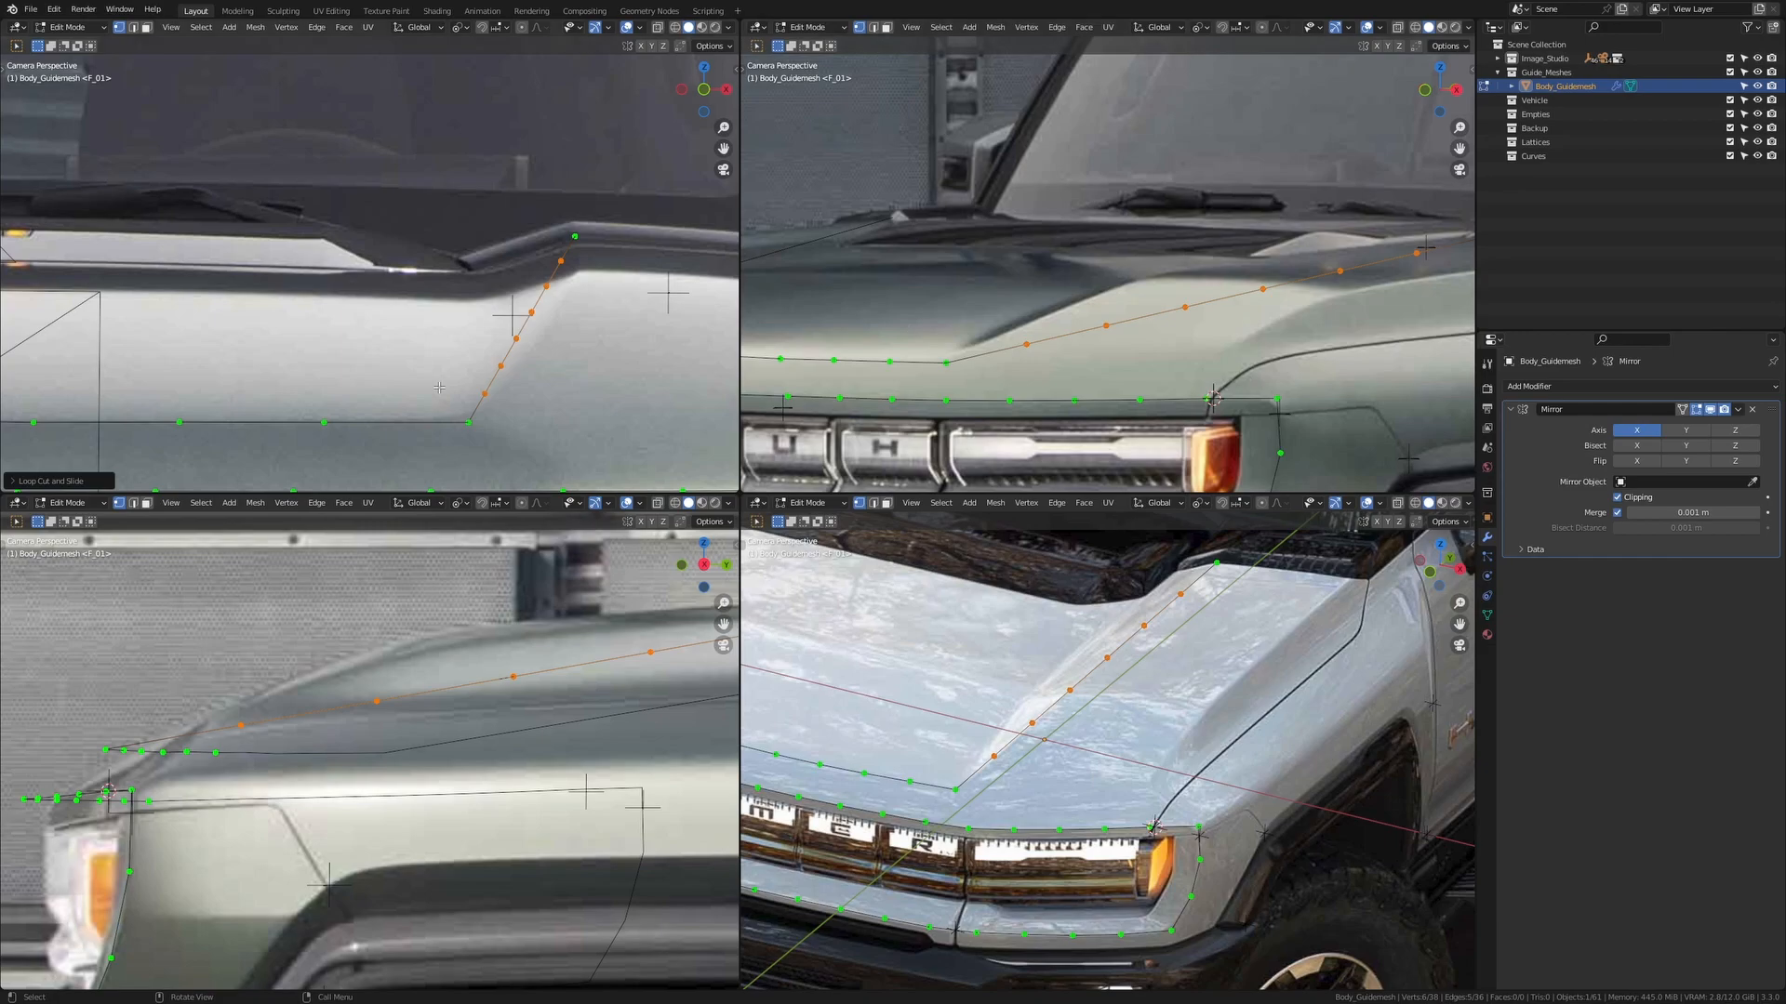
{"action": "scroll", "coordinate": [507, 438], "scroll_direction": "up", "scroll_amount": 3}
{"action": "key", "text": "g"}
{"action": "key", "text": "x"}
{"action": "left_click", "coordinate": [549, 251]}
{"action": "middle_click_drag", "start_coordinate": [549, 250], "coordinate": [591, 177], "text": "shift"}
{"action": "left_click", "coordinate": [461, 358]}
{"action": "key", "text": "g"}
{"action": "key", "text": "x"}
{"action": "left_click", "coordinate": [499, 357]}
Shift the other ridge vertices individually along global X to follow the hood's slanted crease in the front view
{"action": "left_click", "coordinate": [487, 313]}
{"action": "key", "text": "g"}
{"action": "key", "text": "x"}
{"action": "left_click", "coordinate": [529, 313]}
{"action": "left_click", "coordinate": [535, 322]}
{"action": "left_click", "coordinate": [500, 358]}
{"action": "key", "text": "g"}
{"action": "key", "text": "x"}
{"action": "left_click", "coordinate": [533, 361]}
{"action": "left_click", "coordinate": [542, 210]}
{"action": "key", "text": "g"}
{"action": "key", "text": "x"}
{"action": "left_click", "coordinate": [581, 204]}
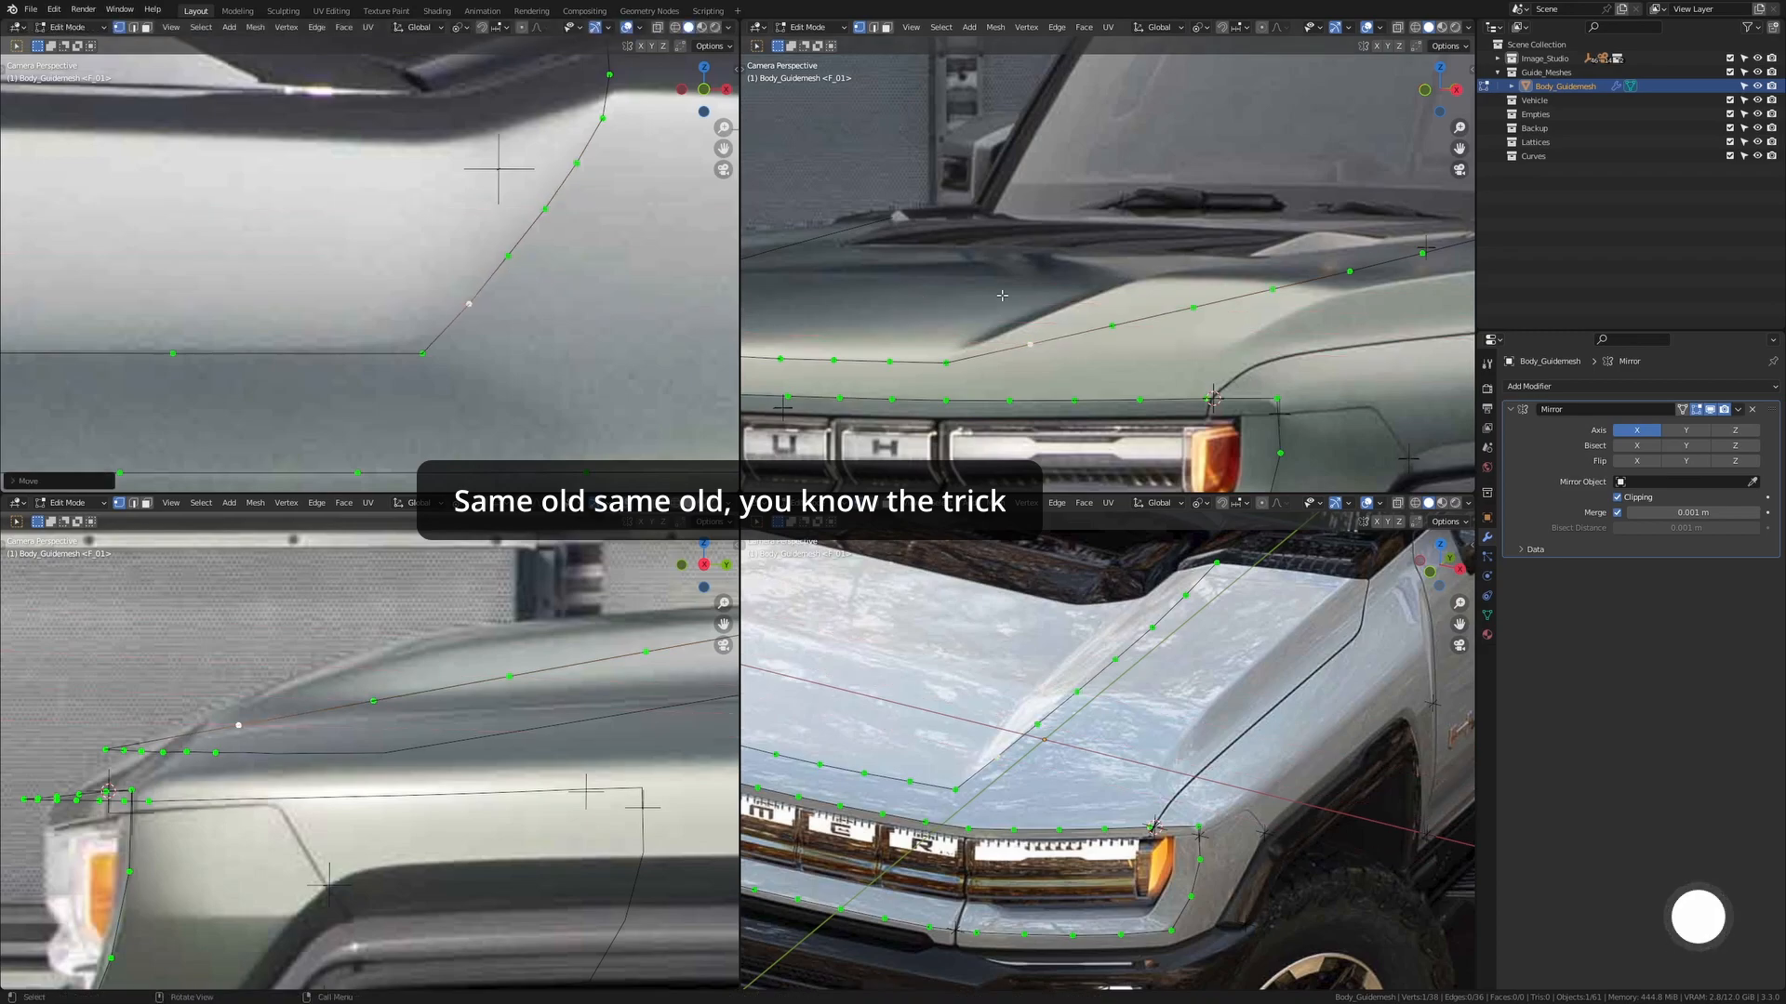
Adjust the front three ridge vertices along global Z to the hood crease in the angled green Hummer view
{"action": "scroll", "coordinate": [865, 284], "scroll_direction": "up", "scroll_amount": 3}
{"action": "key", "text": "g"}
{"action": "key", "text": "z"}
{"action": "left_click", "coordinate": [1003, 351]}
{"action": "left_click", "coordinate": [1113, 353]}
{"action": "key", "text": "g"}
{"action": "key", "text": "z"}
{"action": "left_click", "coordinate": [1114, 302]}
{"action": "left_click", "coordinate": [1230, 326]}
{"action": "key", "text": "g"}
{"action": "key", "text": "z"}
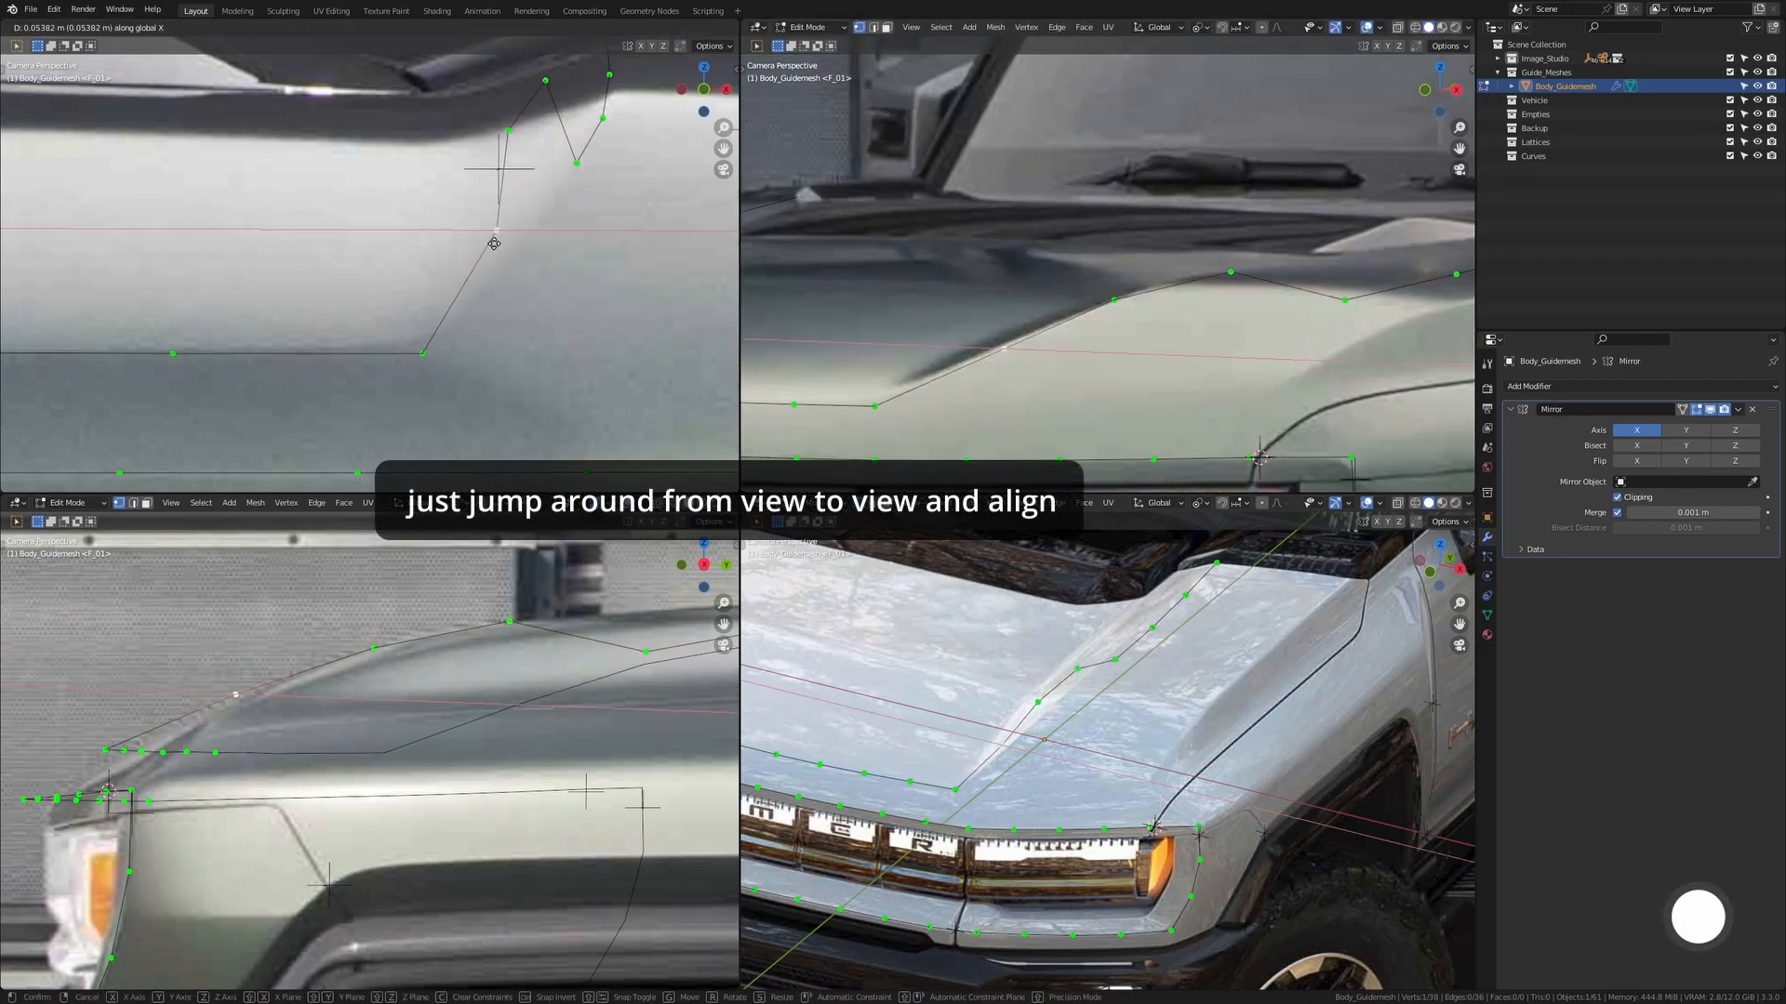
Align the frontmost intermediate ridge vertex across the views with moves along global X and Z
{"action": "left_click", "coordinate": [526, 244]}
{"action": "scroll", "coordinate": [1093, 685], "scroll_direction": "up", "scroll_amount": 2}
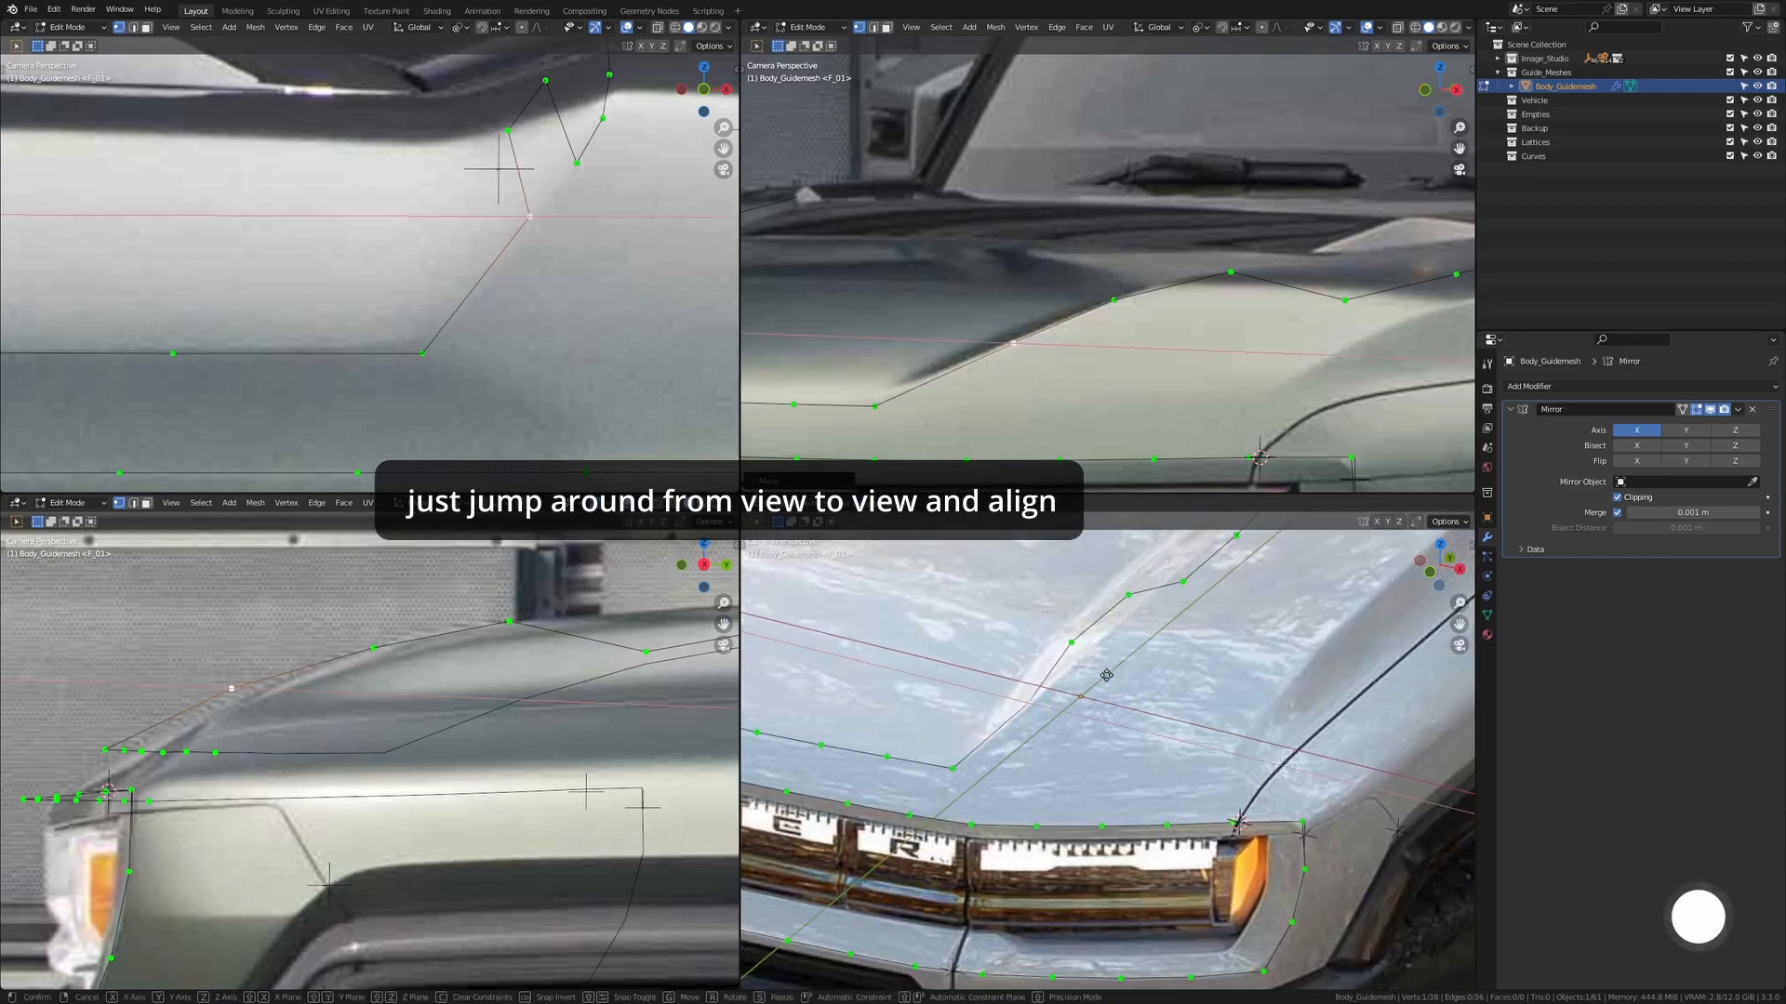
{"action": "left_click", "coordinate": [1094, 686]}
{"action": "middle_click_drag", "start_coordinate": [1033, 350], "coordinate": [1036, 372], "text": "shift"}
{"action": "key", "text": "g"}
{"action": "key", "text": "z"}
{"action": "left_click", "coordinate": [1034, 369]}
{"action": "key", "text": "g"}
{"action": "key", "text": "x"}
{"action": "left_click", "coordinate": [1090, 789]}
Align the second intermediate ridge vertex along global X and correct its position in the angled green Hummer view
{"action": "left_click", "coordinate": [920, 479]}
{"action": "middle_click_drag", "start_coordinate": [931, 424], "coordinate": [904, 450], "text": "shift"}
{"action": "left_click", "coordinate": [1089, 349]}
{"action": "key", "text": "g"}
{"action": "key", "text": "x"}
{"action": "left_click", "coordinate": [1128, 682]}
{"action": "key", "text": "g"}
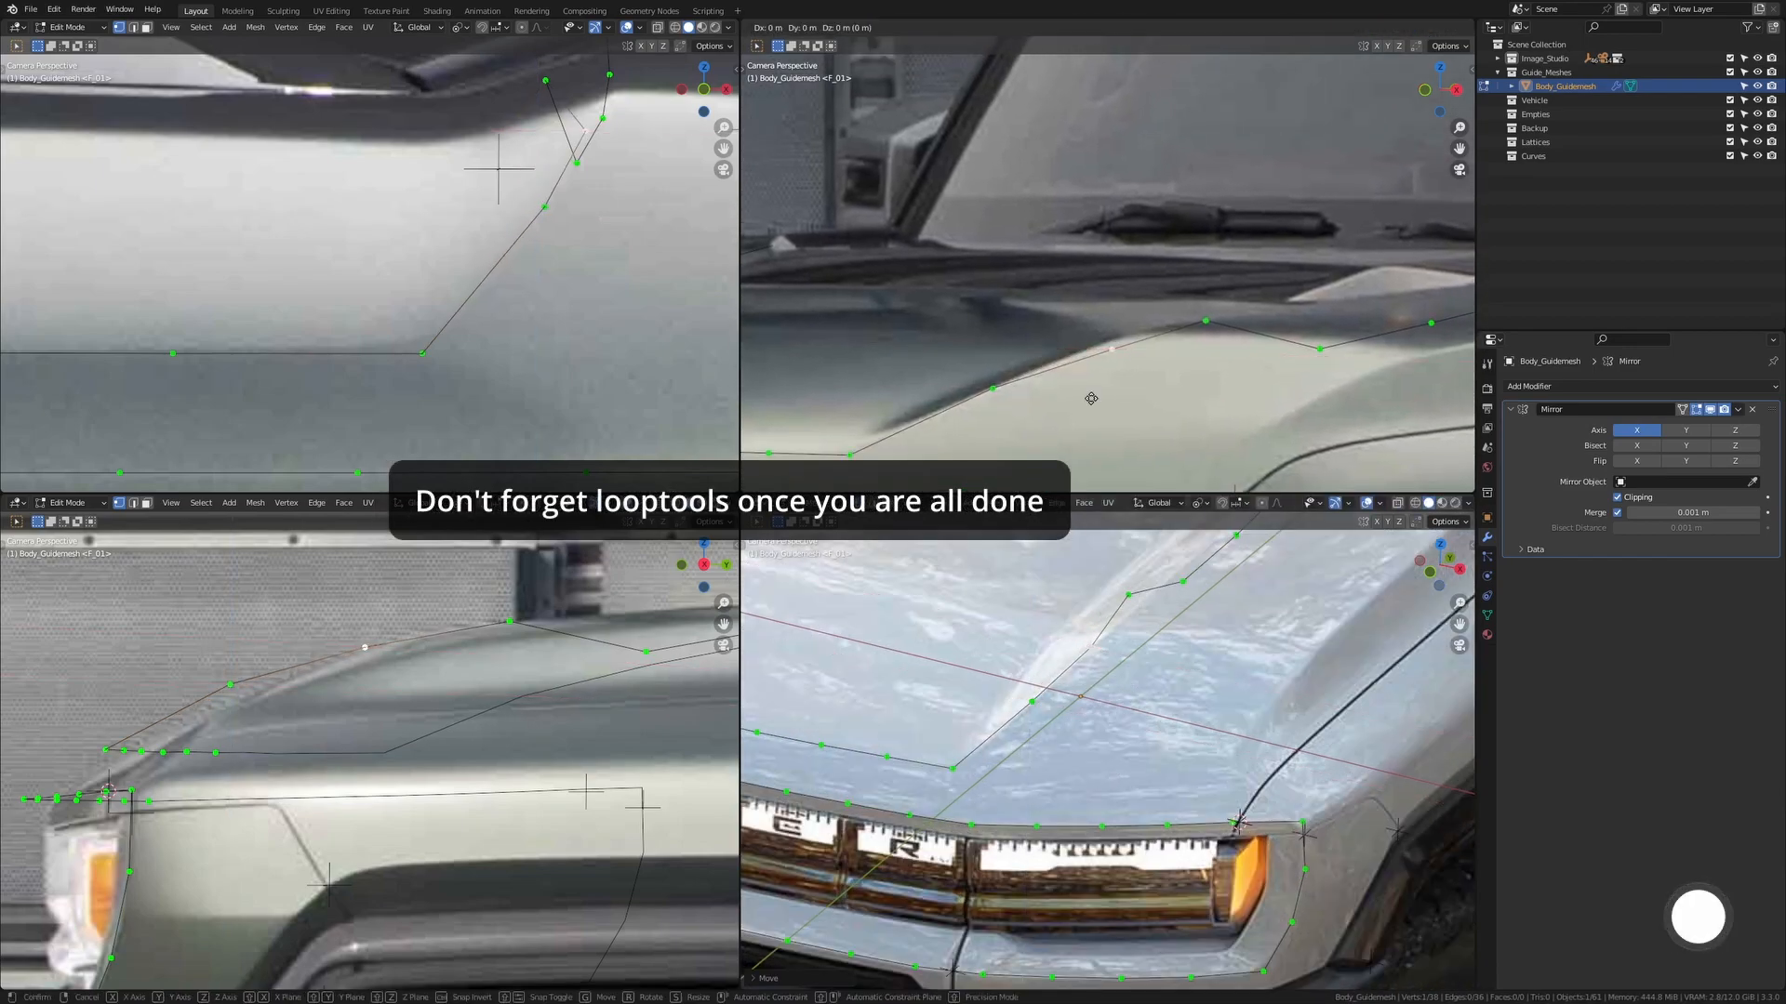
{"action": "left_click", "coordinate": [1095, 389]}
Shift the third intermediate ridge vertex along global X onto the crease in the front and white Hummer views
{"action": "middle_click_drag", "start_coordinate": [651, 198], "coordinate": [592, 411], "text": "shift"}
{"action": "key", "text": "g"}
{"action": "key", "text": "x"}
{"action": "left_click", "coordinate": [655, 245]}
{"action": "key", "text": "g"}
{"action": "key", "text": "x"}
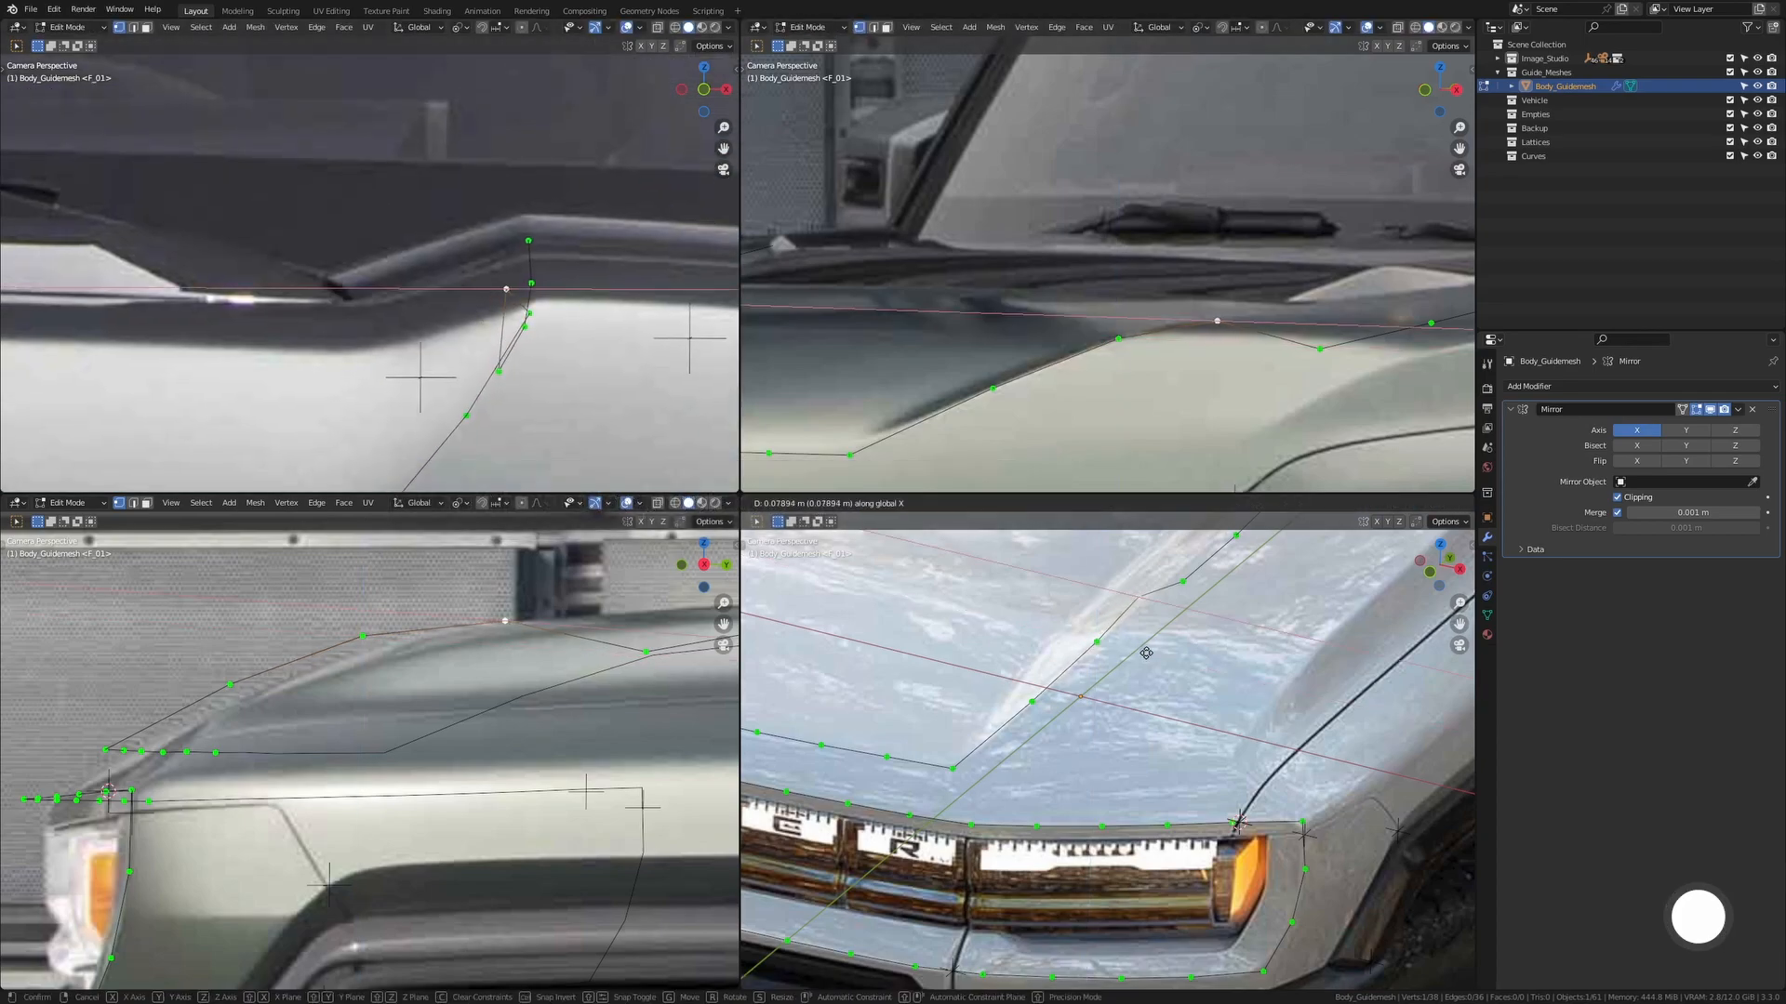
{"action": "left_click", "coordinate": [1231, 625]}
Adjust the rear ridge vertices along global Z to match the hood silhouette near the windshield
{"action": "left_click", "coordinate": [1318, 354]}
{"action": "key", "text": "g"}
{"action": "key", "text": "z"}
{"action": "left_click", "coordinate": [1321, 312]}
{"action": "middle_click_drag", "start_coordinate": [1349, 313], "coordinate": [968, 367], "text": "shift"}
{"action": "key", "text": "g"}
{"action": "key", "text": "z"}
{"action": "left_click", "coordinate": [1066, 377]}
{"action": "key", "text": "g"}
{"action": "key", "text": "z"}
{"action": "left_click", "coordinate": [1023, 363]}
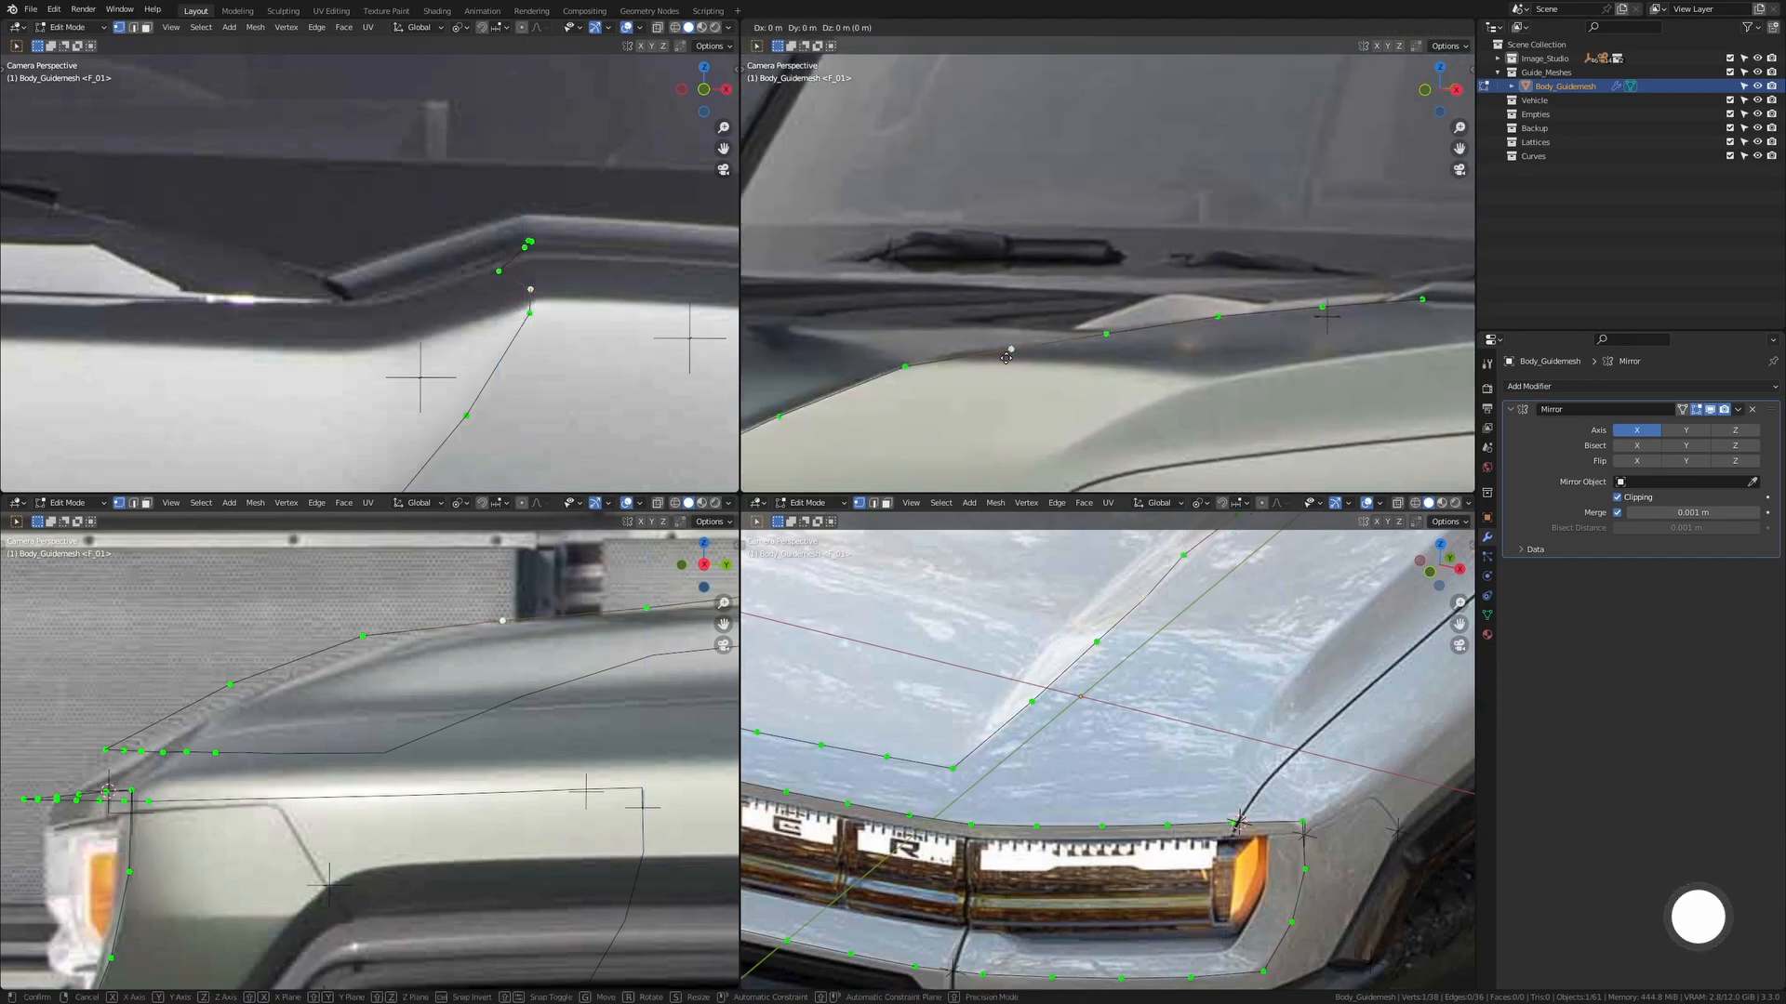
Align the middle and rear ridge vertices along global X so the line follows the crease in the white Hummer photo
{"action": "left_click", "coordinate": [531, 288]}
{"action": "key", "text": "g"}
{"action": "key", "text": "x"}
{"action": "left_click", "coordinate": [581, 323]}
{"action": "middle_click_drag", "start_coordinate": [1200, 568], "coordinate": [1069, 697], "text": "shift"}
{"action": "left_click", "coordinate": [1060, 679]}
{"action": "key", "text": "g"}
{"action": "key", "text": "x"}
{"action": "left_click", "coordinate": [1079, 681]}
{"action": "left_click", "coordinate": [1122, 630]}
{"action": "left_click", "coordinate": [1202, 584]}
{"action": "scroll", "coordinate": [1201, 584], "scroll_direction": "down", "scroll_amount": 3}
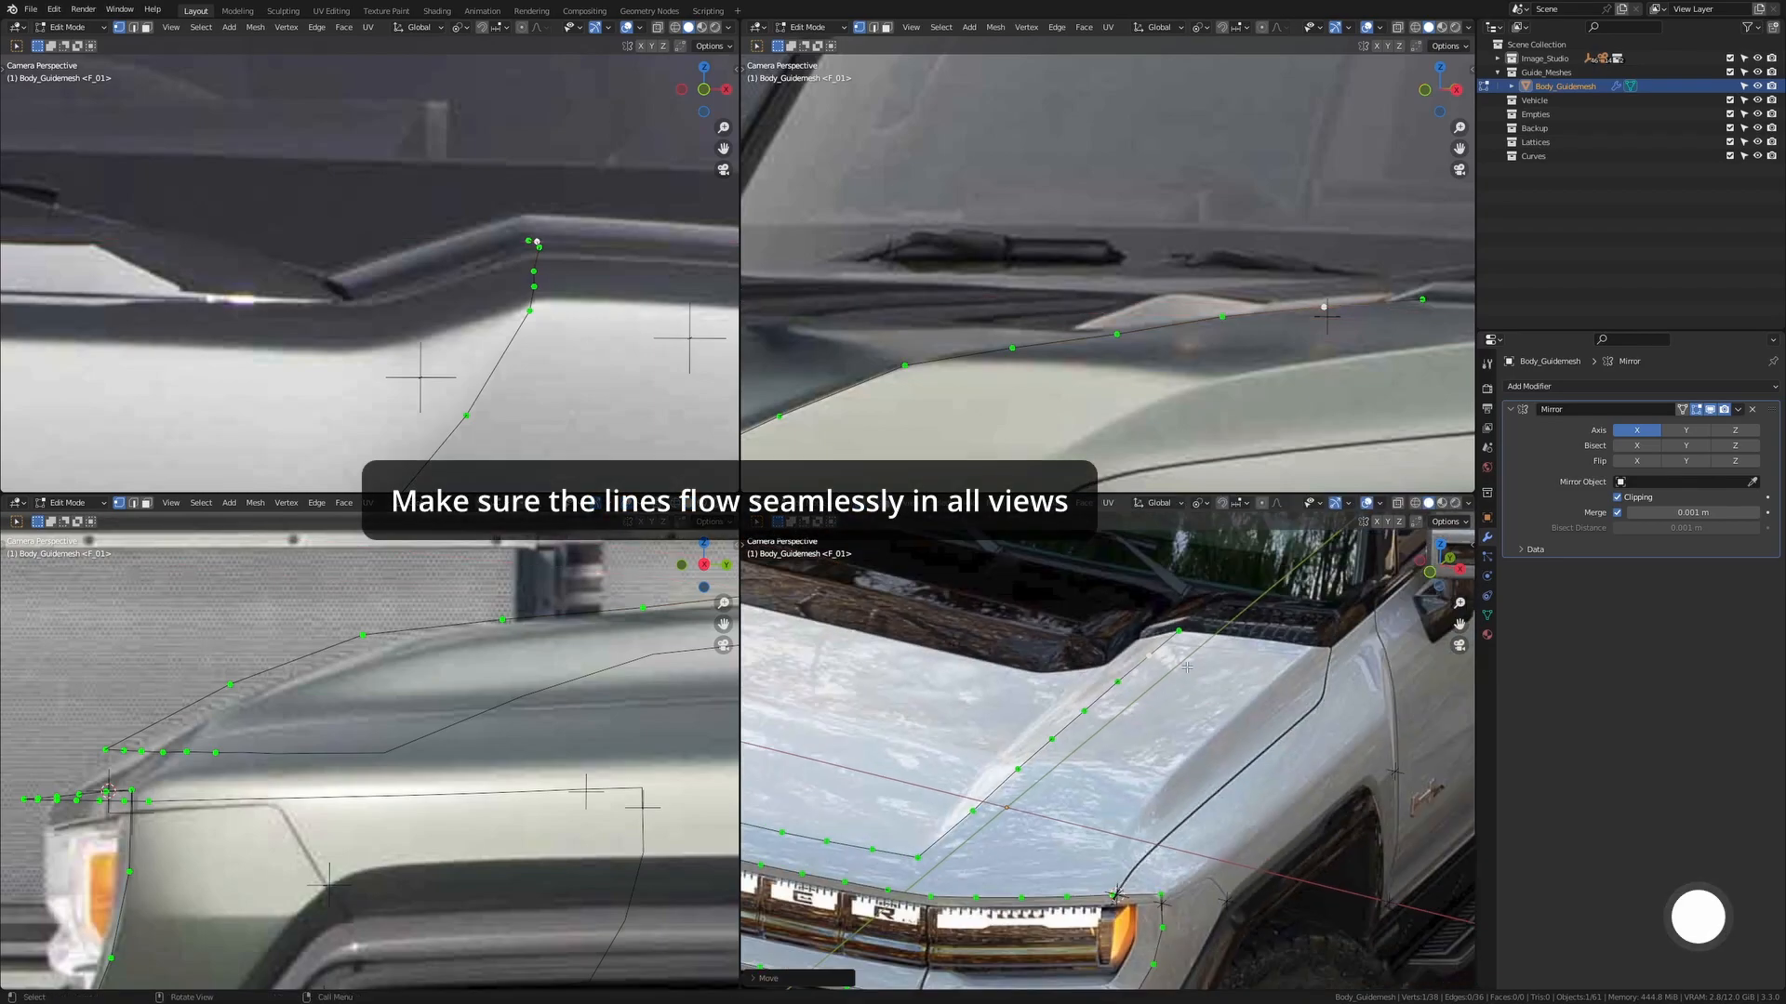
Fine-tune the heights of two middle ridge vertices along global Z in the angled green Hummer view
{"action": "scroll", "coordinate": [479, 364], "scroll_direction": "up", "scroll_amount": 2}
{"action": "left_click", "coordinate": [1123, 377]}
{"action": "key", "text": "g"}
{"action": "key", "text": "z"}
{"action": "left_click", "coordinate": [1123, 372]}
{"action": "left_click", "coordinate": [1015, 358]}
{"action": "key", "text": "g"}
{"action": "key", "text": "z"}
{"action": "left_click", "coordinate": [1013, 355]}
Shift the ridge vertices nearest the windshield along global X into one smooth line in the front view
{"action": "left_click", "coordinate": [600, 288]}
{"action": "scroll", "coordinate": [1155, 670], "scroll_direction": "up", "scroll_amount": 4}
{"action": "middle_click_drag", "start_coordinate": [1155, 670], "coordinate": [1135, 807], "text": "shift"}
{"action": "scroll", "coordinate": [1033, 372], "scroll_direction": "down", "scroll_amount": 1}
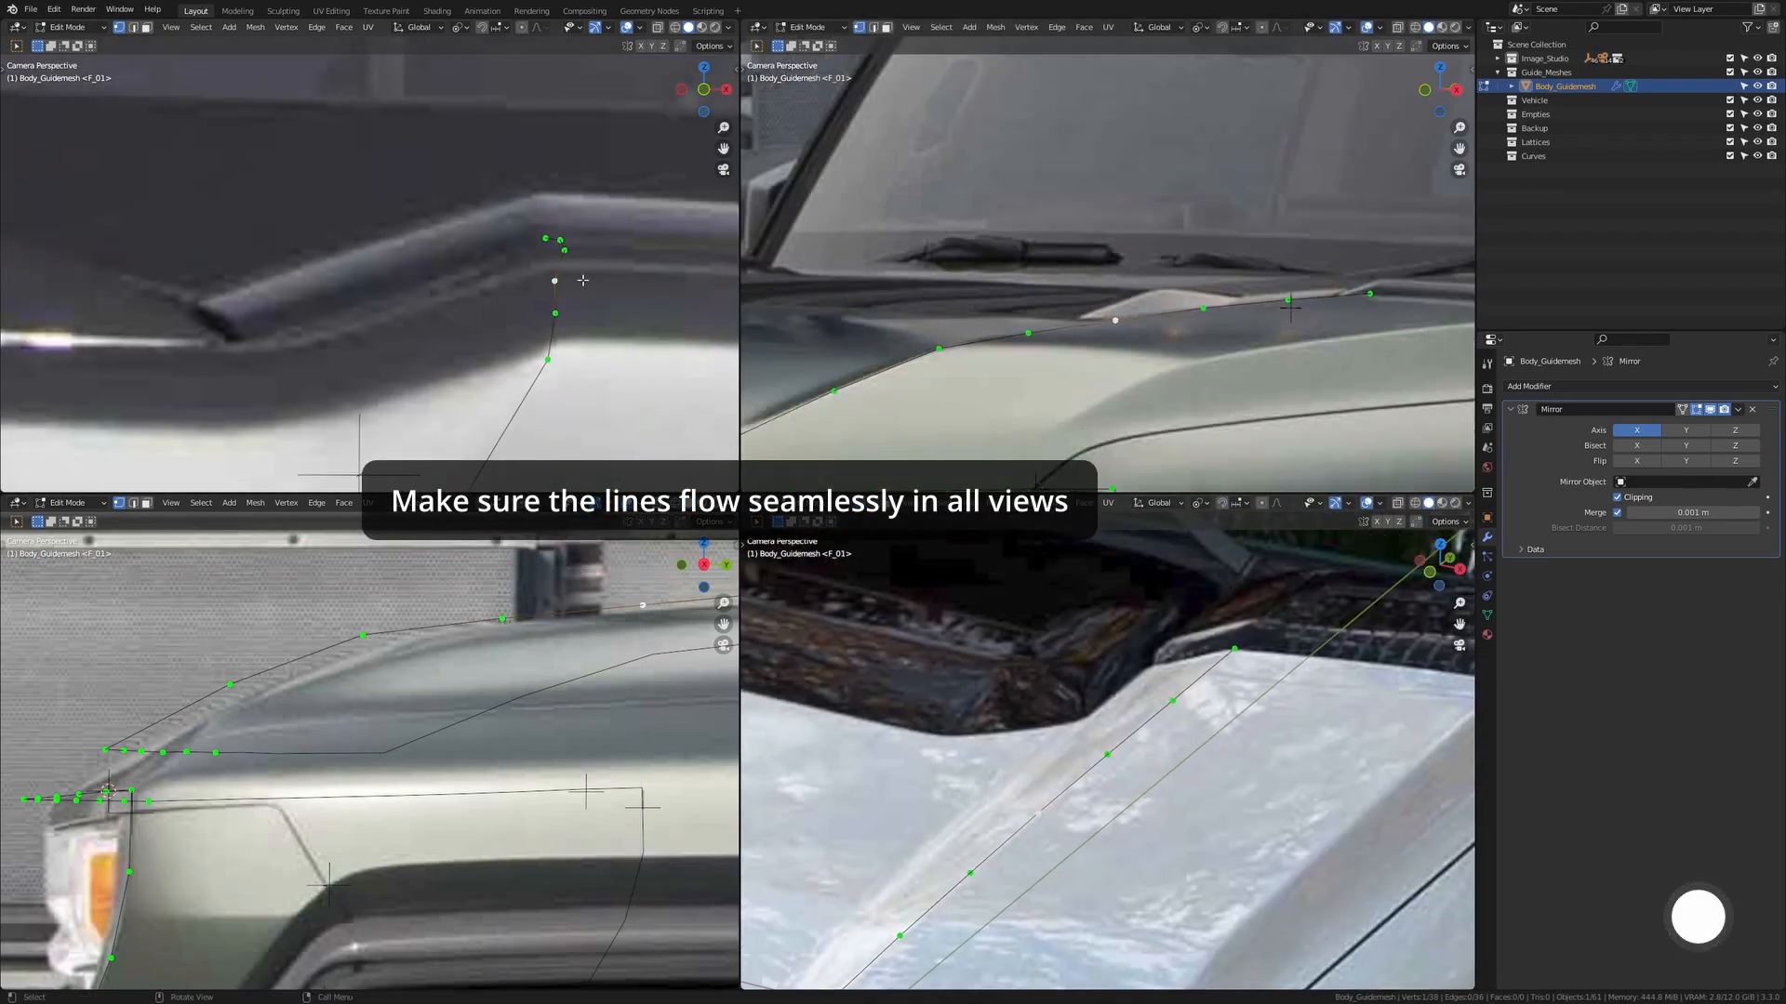
{"action": "left_click", "coordinate": [577, 260]}
{"action": "key", "text": "g"}
{"action": "key", "text": "x"}
{"action": "left_click", "coordinate": [437, 267]}
{"action": "left_click", "coordinate": [573, 235]}
{"action": "key", "text": "g"}
{"action": "key", "text": "x"}
{"action": "left_click", "coordinate": [528, 237]}
{"action": "scroll", "coordinate": [1161, 356], "scroll_direction": "down", "scroll_amount": 3}
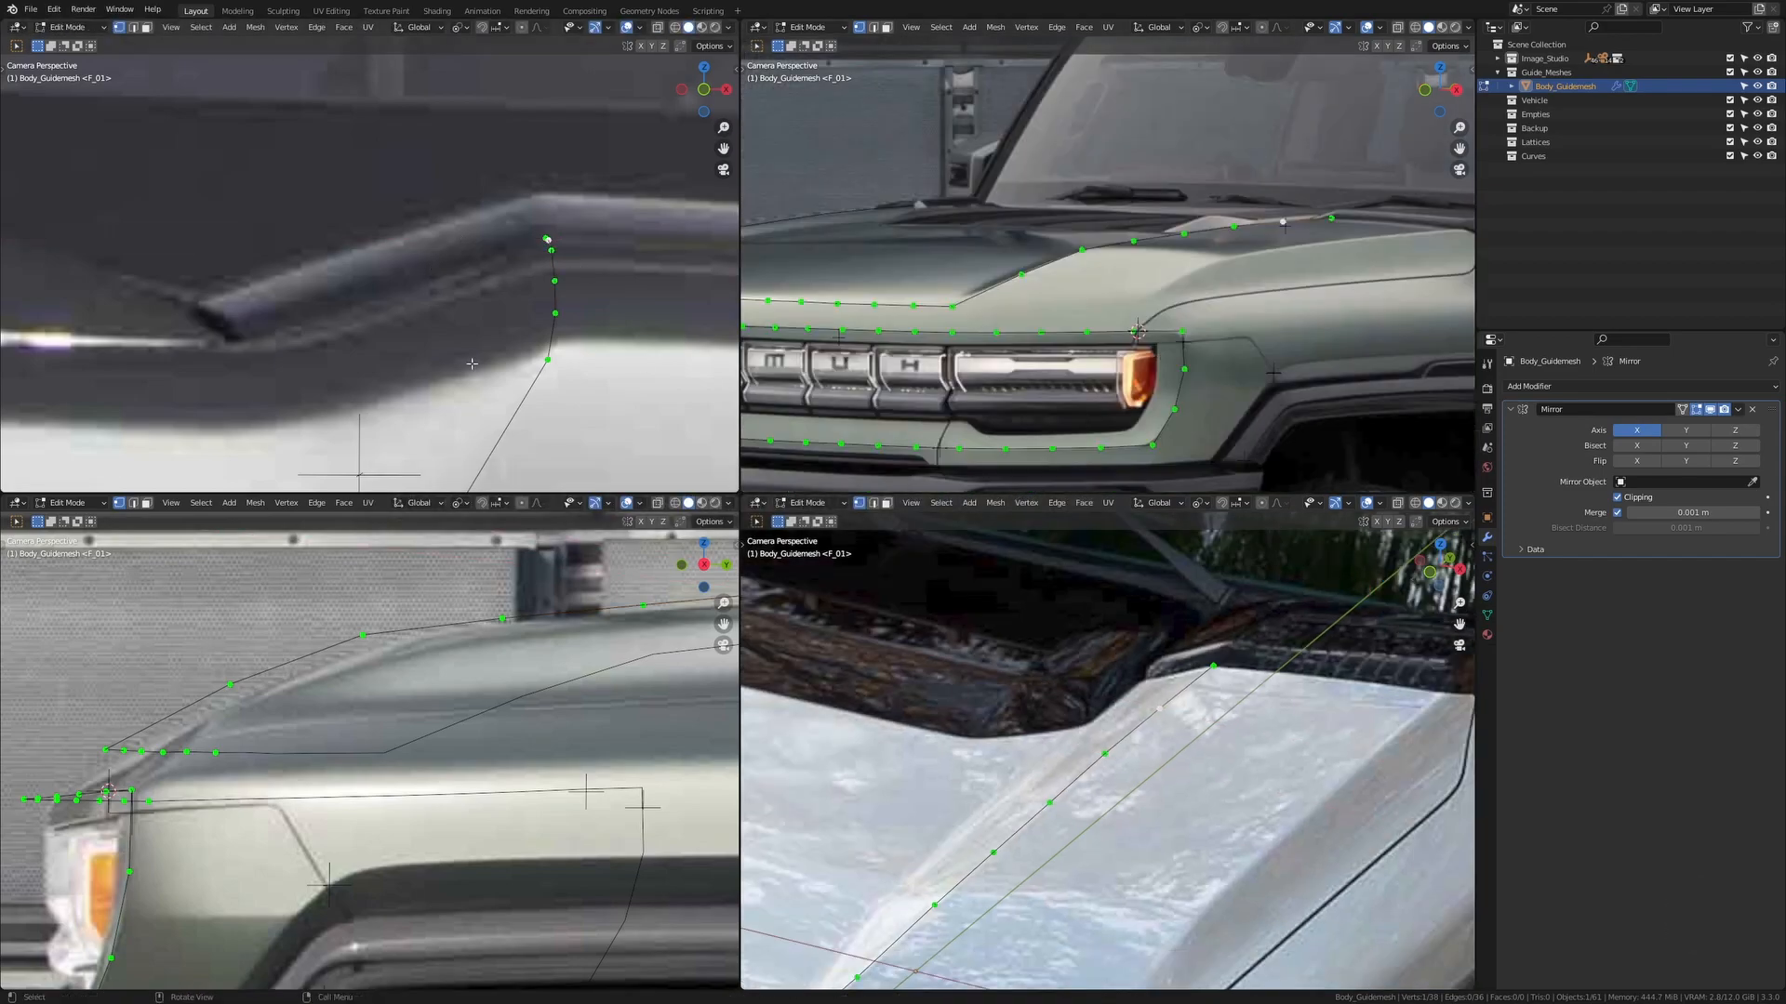
Advance the scene to frame 3 and compare the hood guide lines with the white Hummer three-quarter photo
{"action": "scroll", "coordinate": [475, 356], "scroll_direction": "down", "scroll_amount": 7}
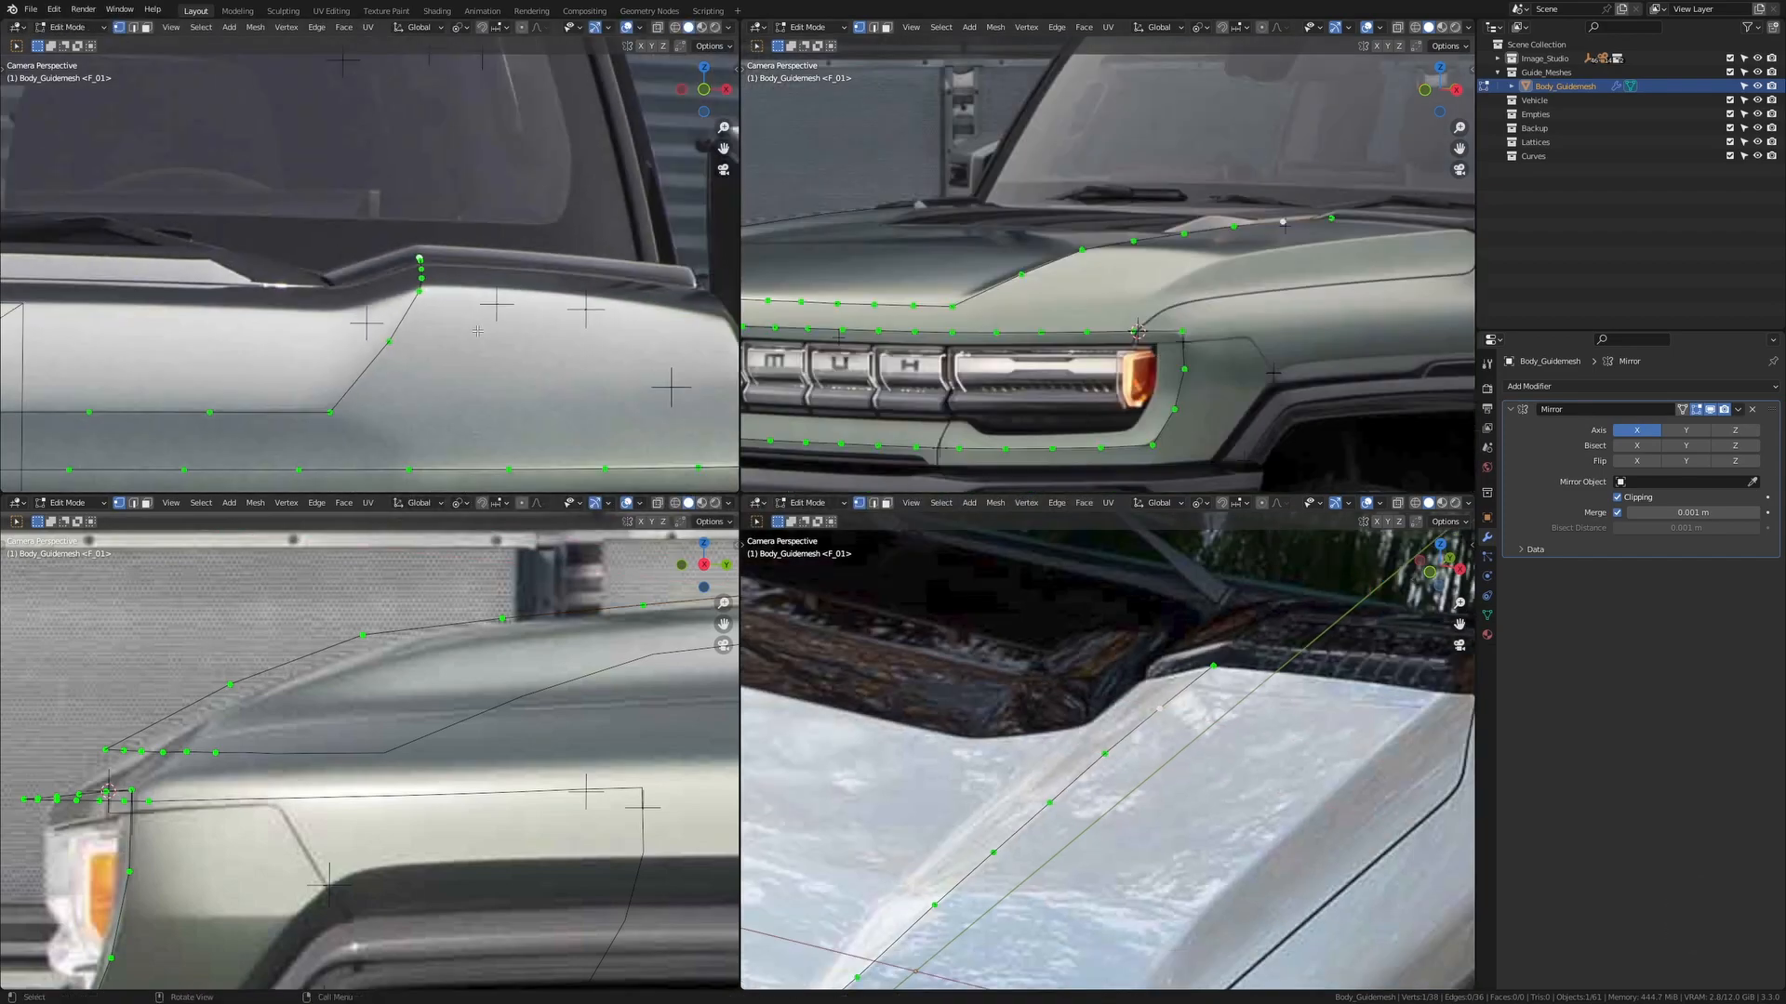
{"action": "key", "text": "Right"}
{"action": "key", "text": "Right"}
{"action": "scroll", "coordinate": [447, 353], "scroll_direction": "down", "scroll_amount": 4}
{"action": "middle_click_drag", "start_coordinate": [321, 441], "coordinate": [511, 268], "text": "shift"}
{"action": "key", "text": "Right"}
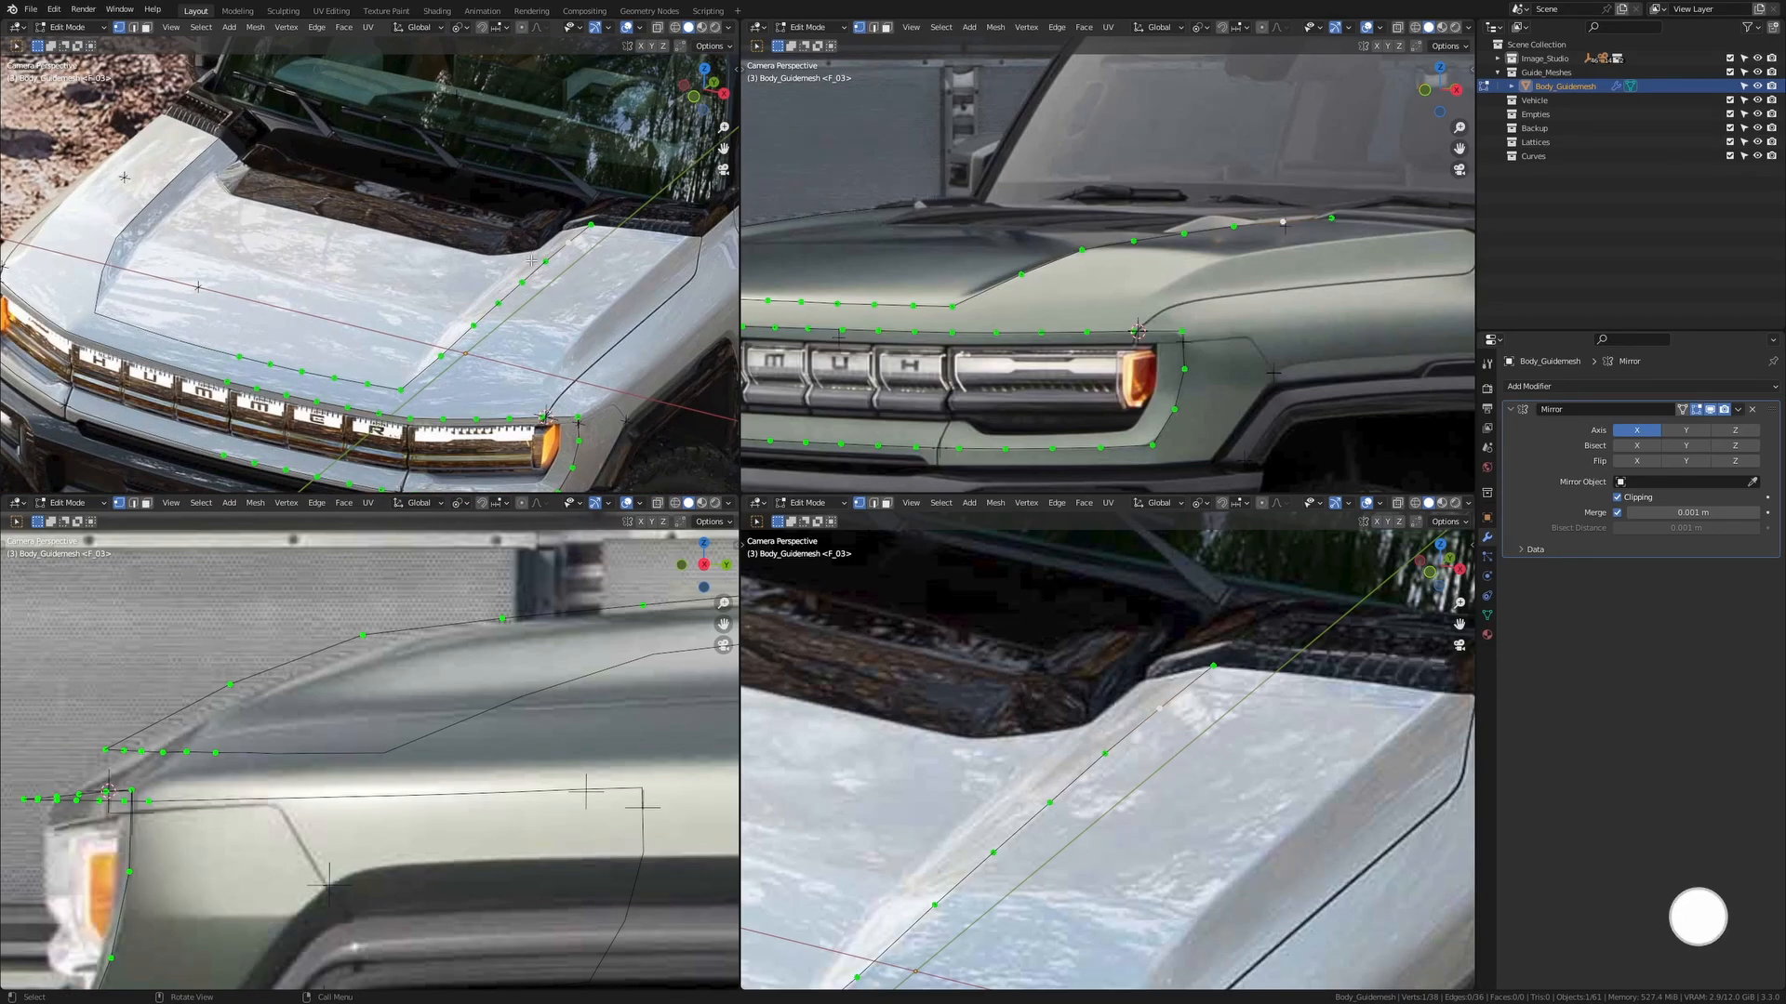
Compare the hood guide lines with the photos at frames 5 and 6 and return the scene to frame 1
{"action": "key", "text": "Right"}
{"action": "key", "text": "Right"}
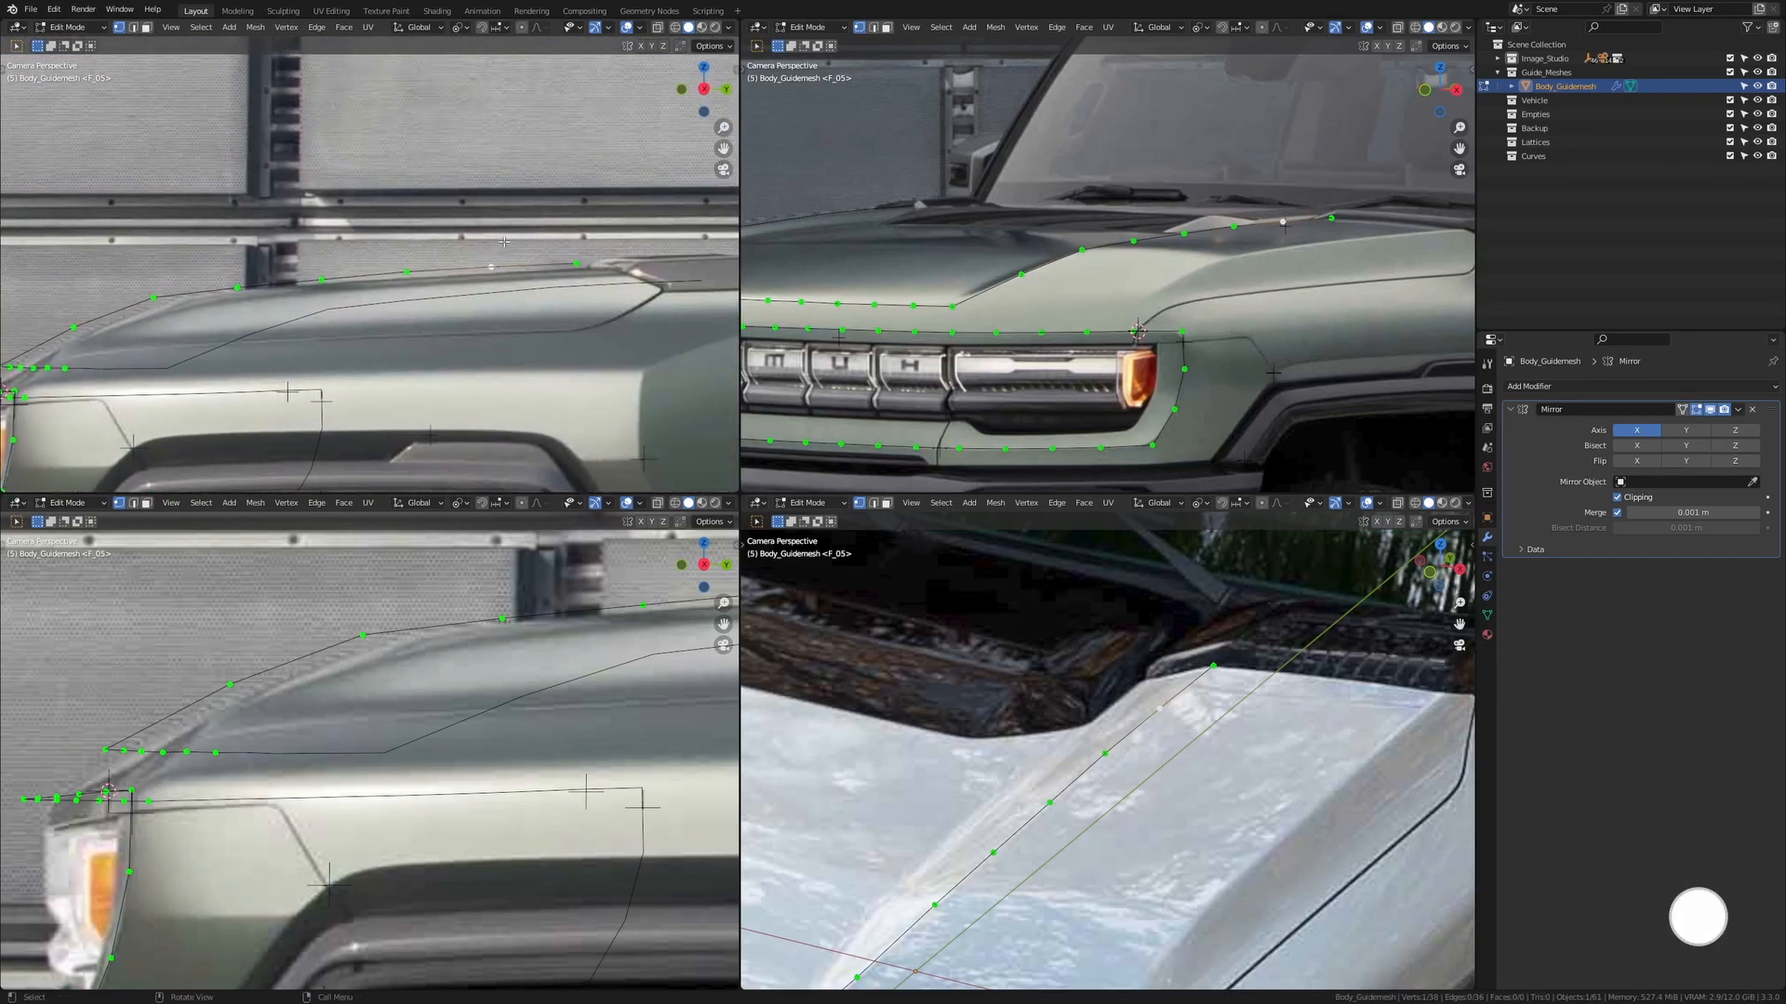
{"action": "scroll", "coordinate": [527, 329], "scroll_direction": "up", "scroll_amount": 5}
{"action": "scroll", "coordinate": [540, 337], "scroll_direction": "down", "scroll_amount": 8}
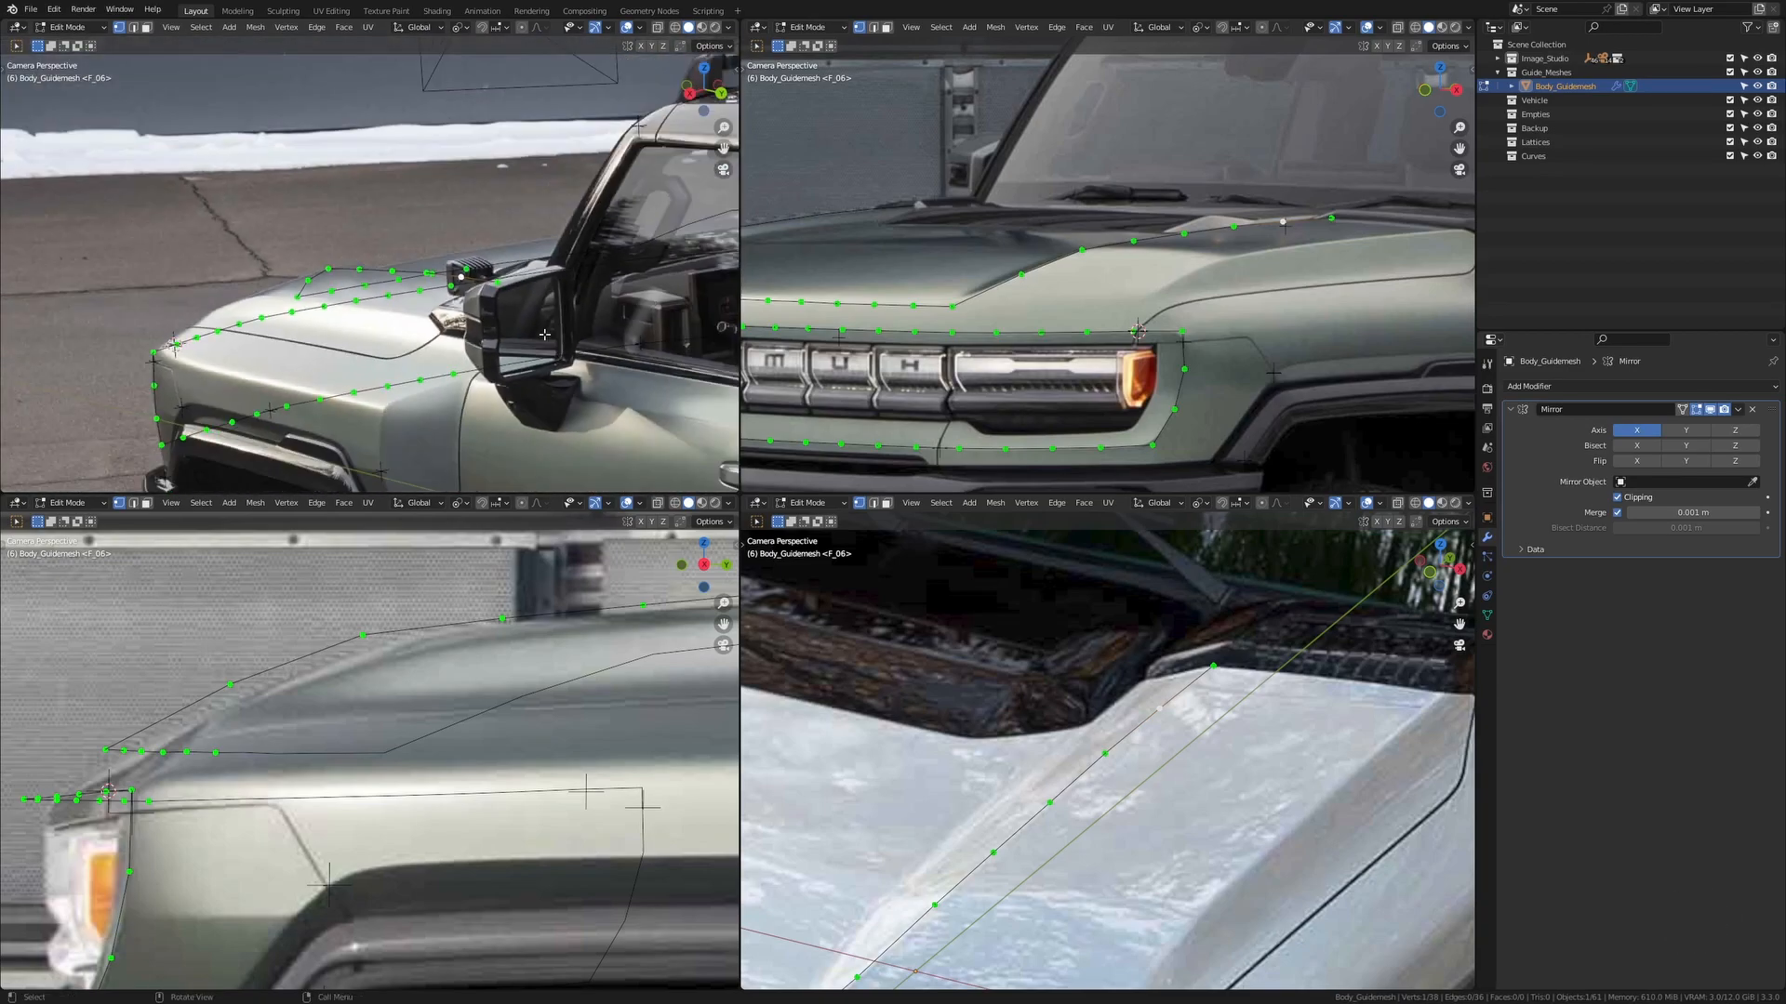
{"action": "scroll", "coordinate": [544, 342], "scroll_direction": "up", "scroll_amount": 6}
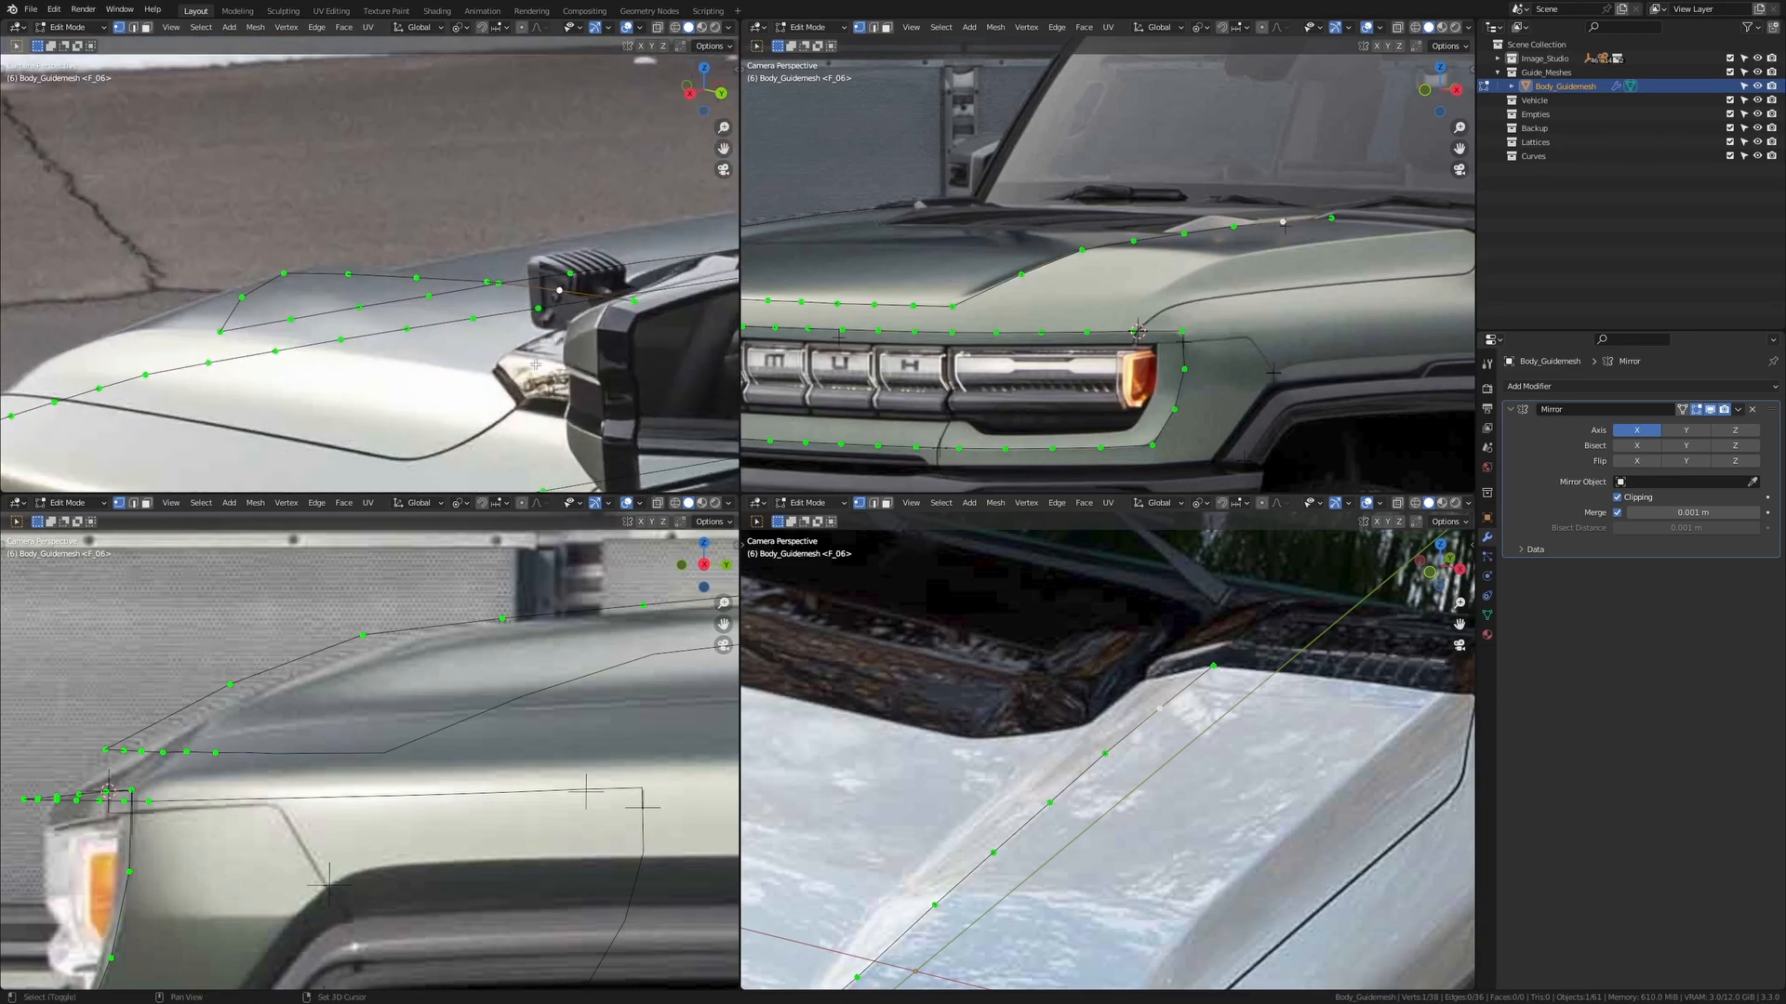
{"action": "middle_click_drag", "start_coordinate": [535, 365], "coordinate": [430, 326], "text": "shift"}
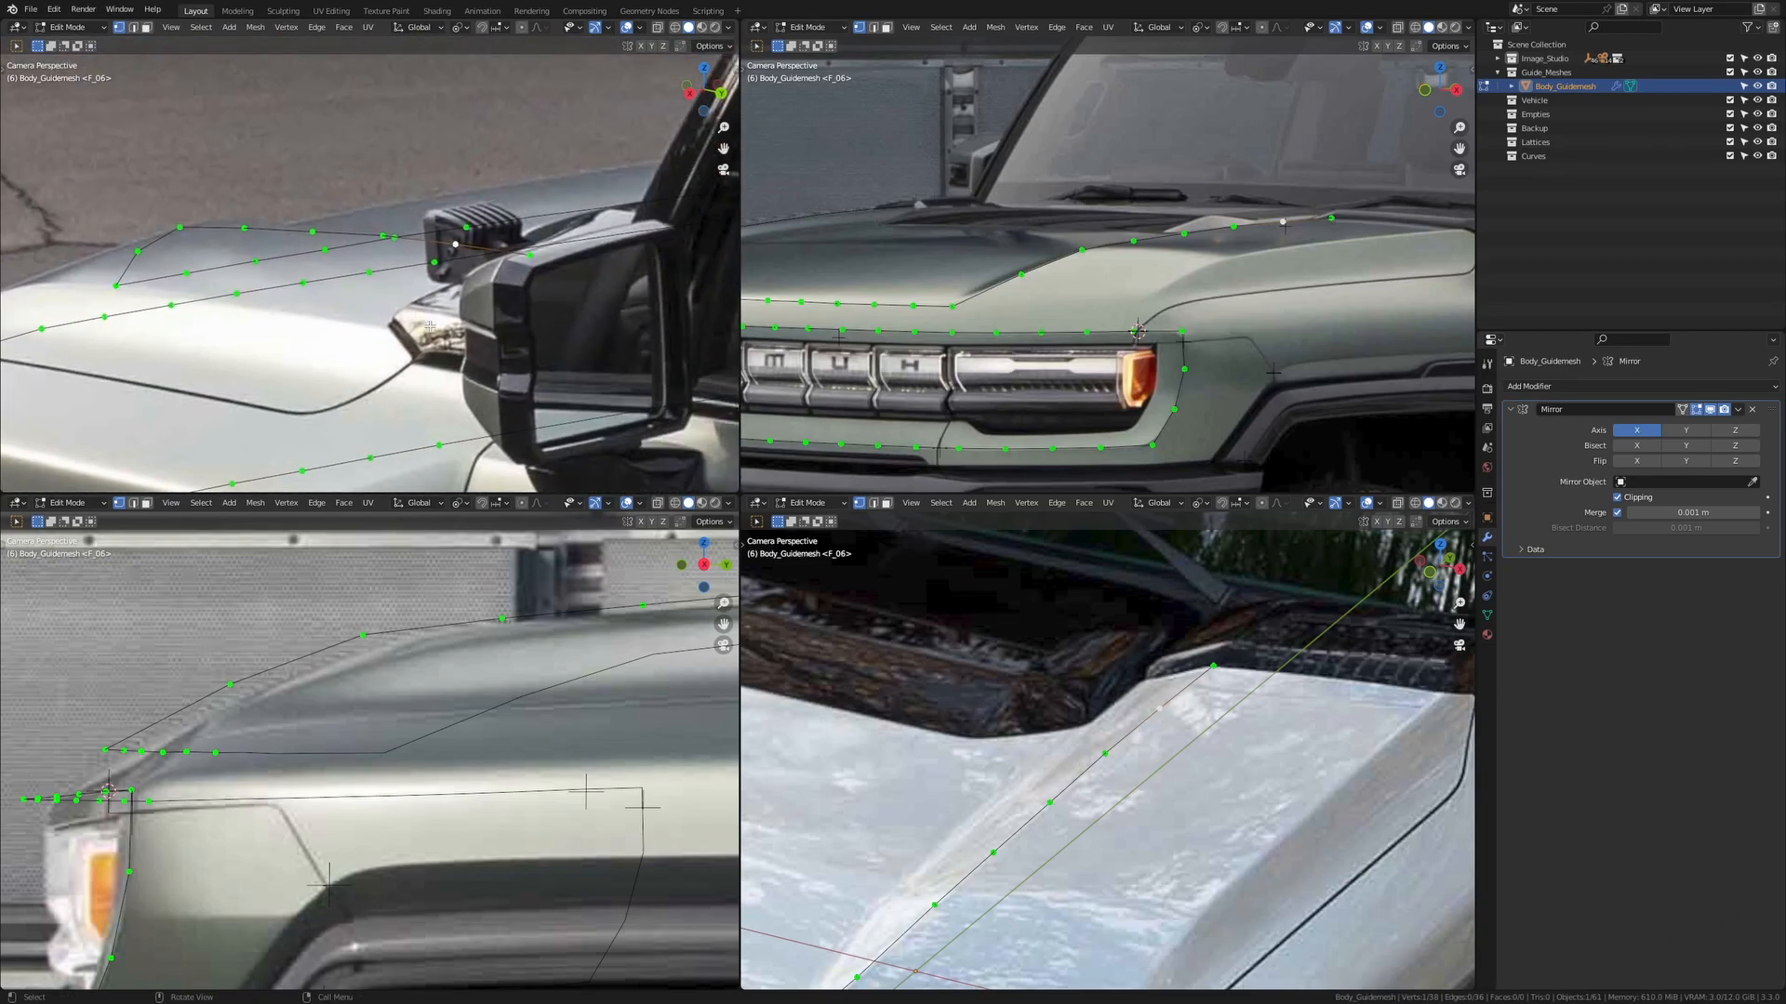
{"action": "key", "text": "shift+Left"}
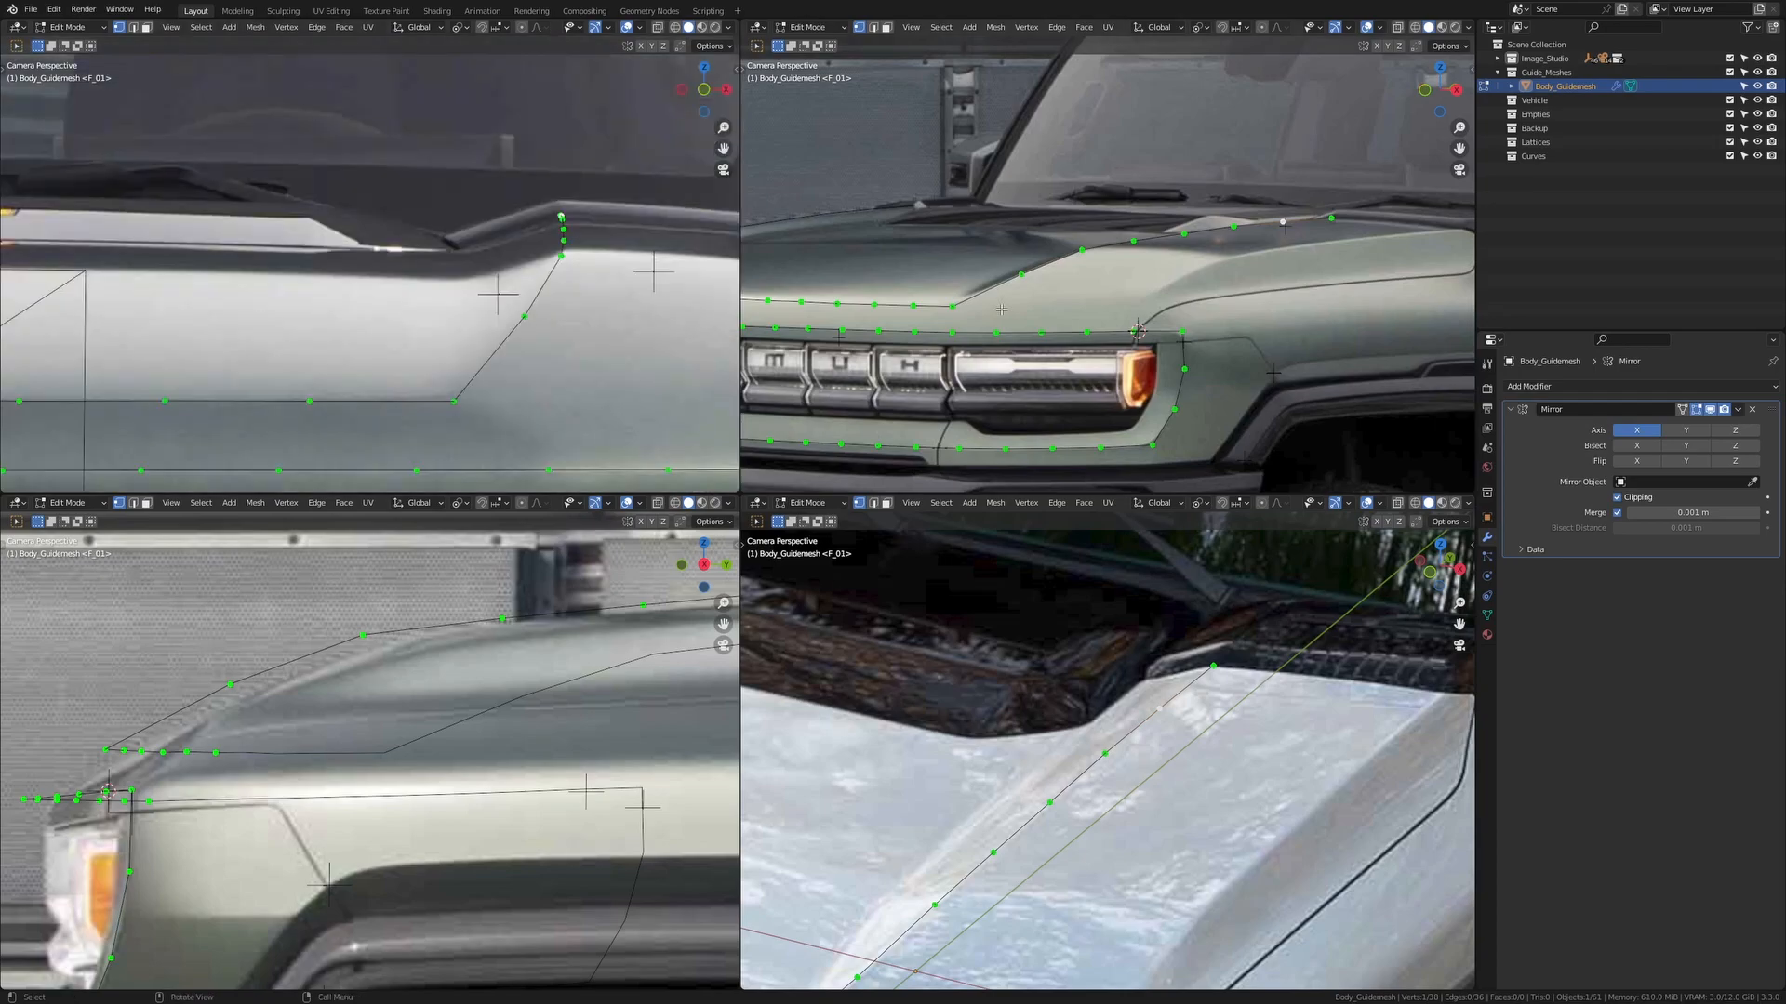
Extrude the ridge's rear vertex outward to the hood's outer rear corner and align it along global Z and Y in the angled green view
{"action": "scroll", "coordinate": [1195, 284], "scroll_direction": "down", "scroll_amount": 2}
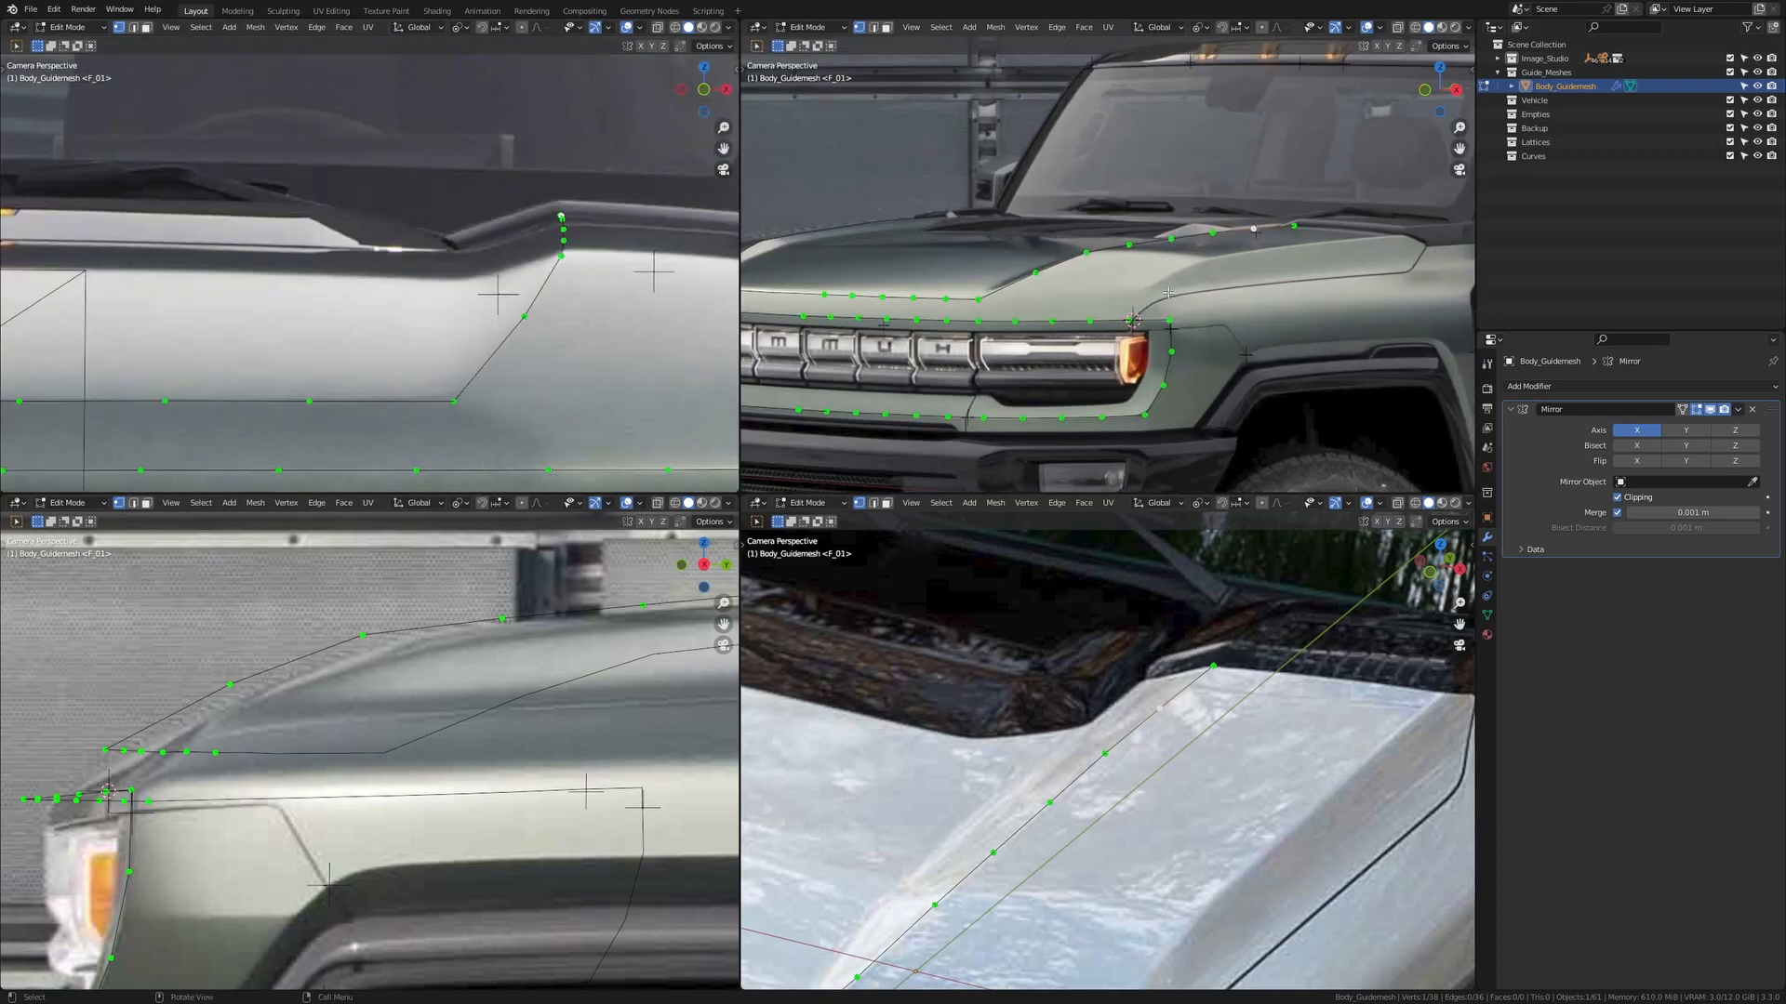
{"action": "middle_click_drag", "start_coordinate": [1231, 374], "coordinate": [1144, 309], "text": "shift"}
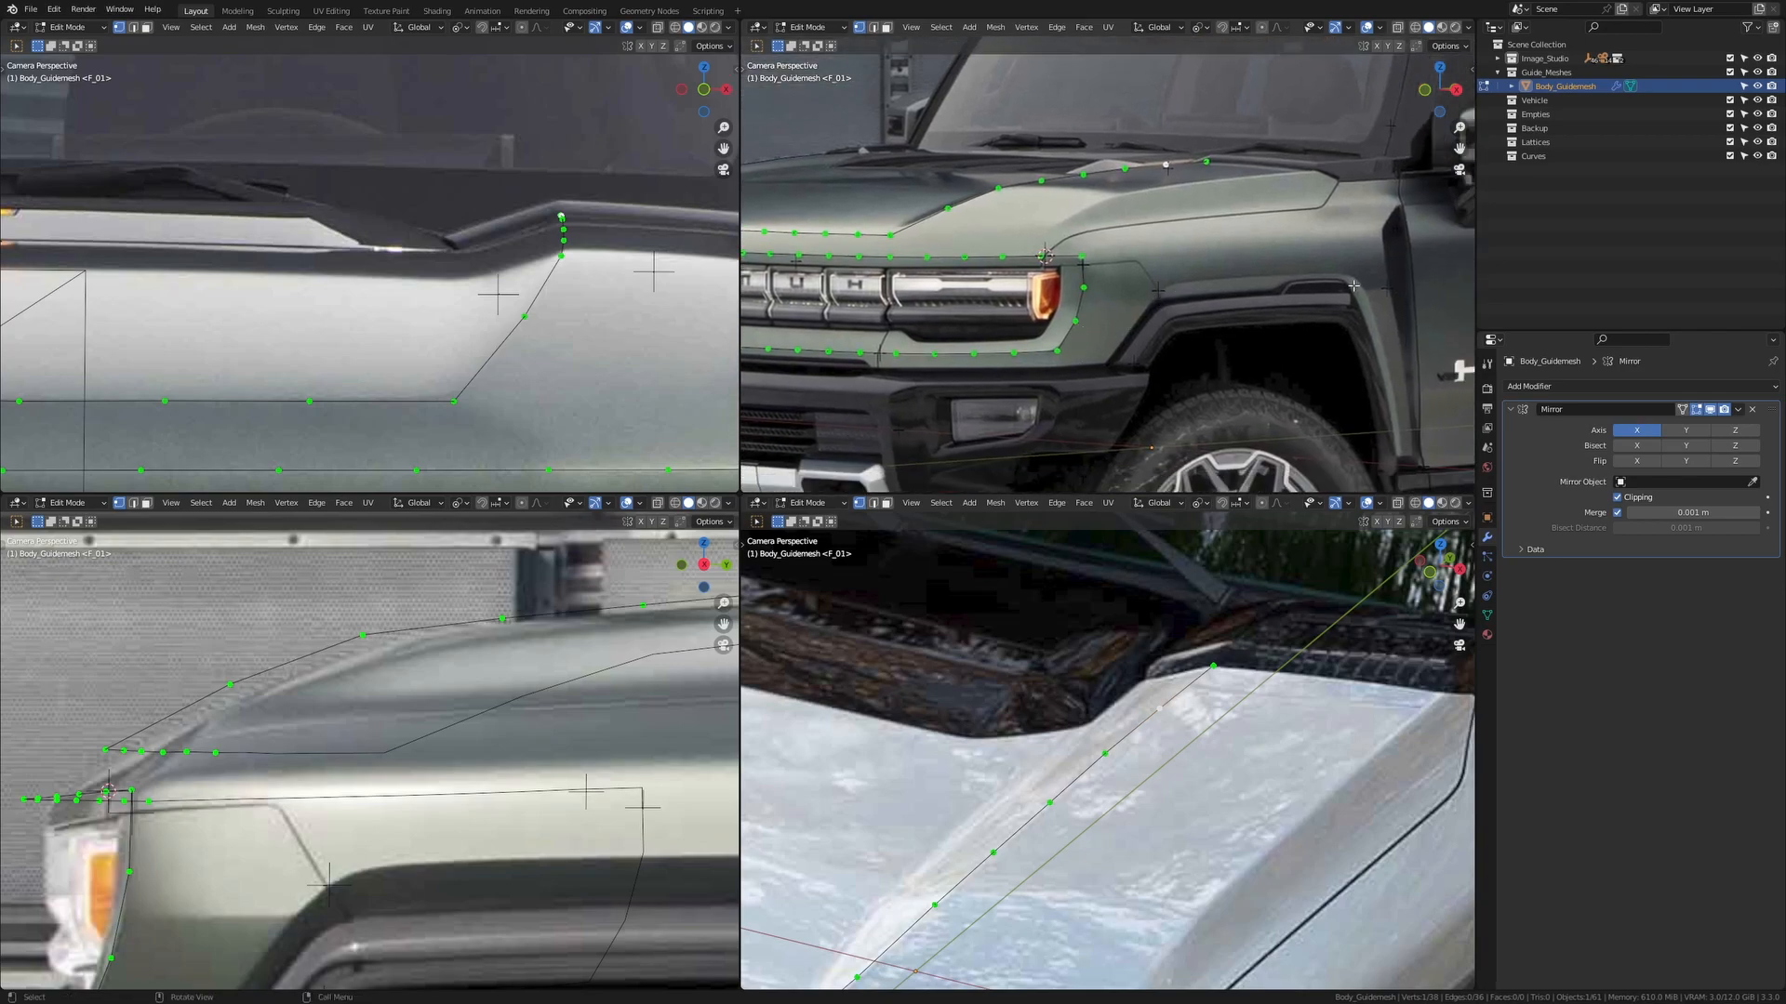
{"action": "scroll", "coordinate": [1217, 312], "scroll_direction": "down", "scroll_amount": 5}
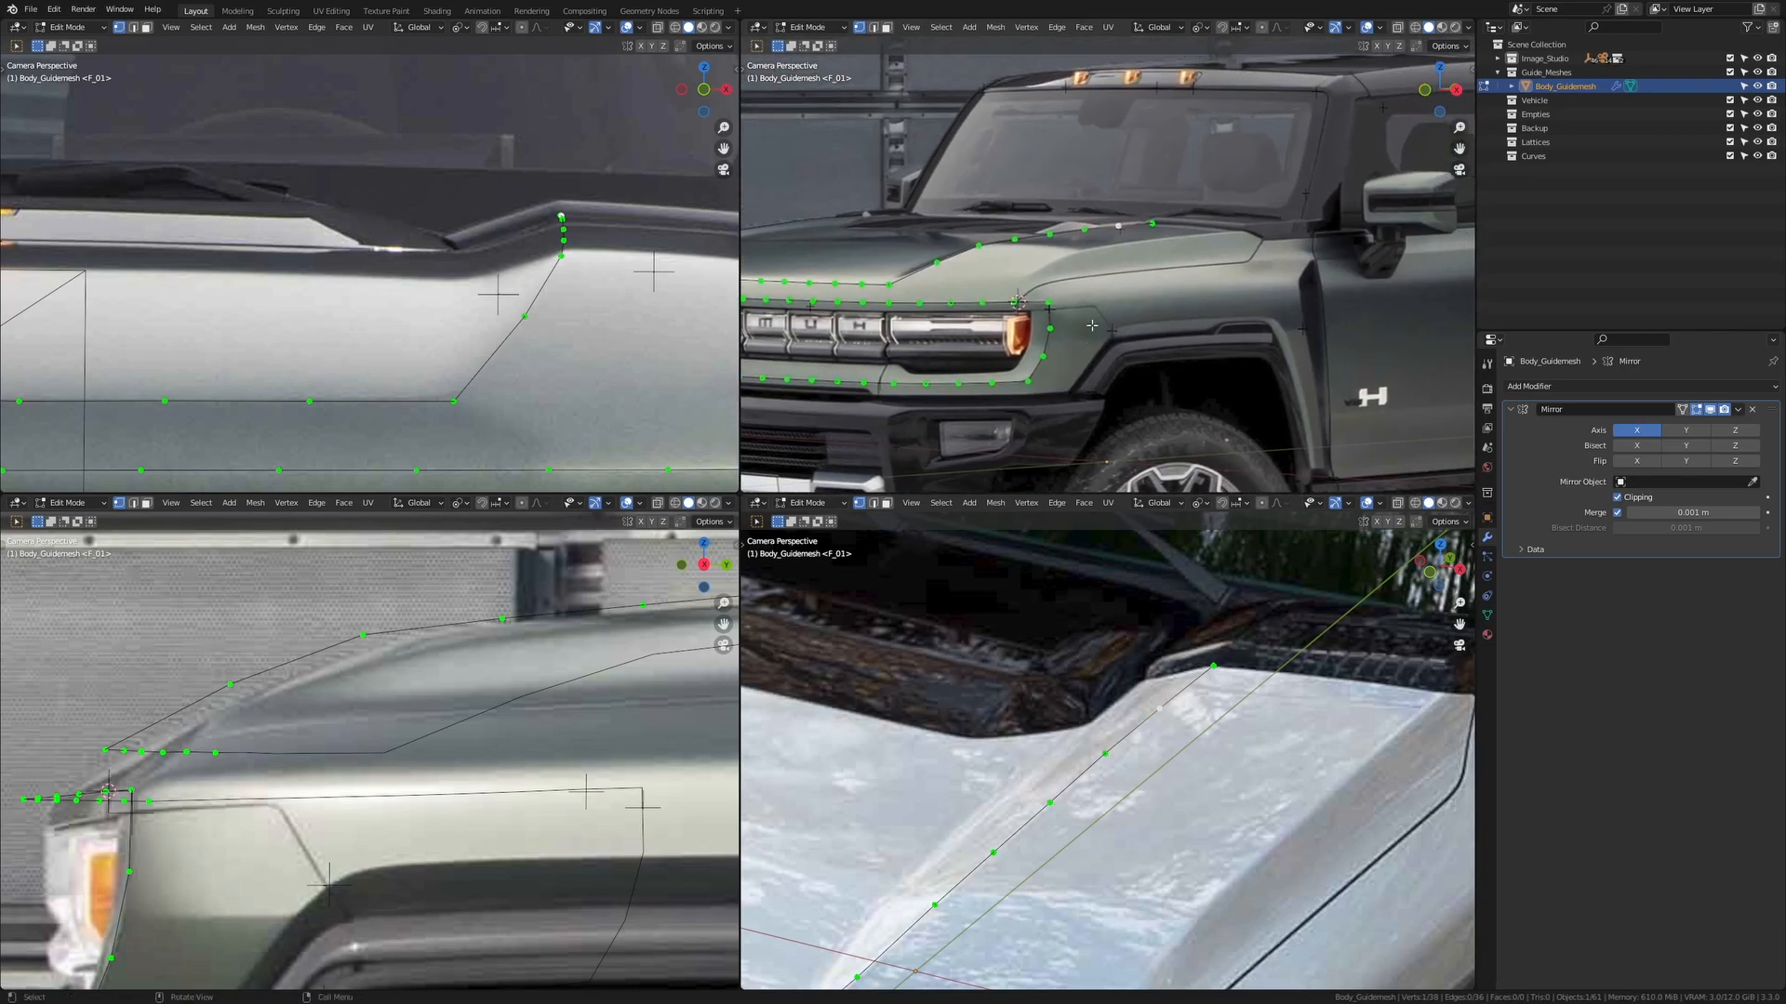
{"action": "scroll", "coordinate": [1228, 302], "scroll_direction": "up", "scroll_amount": 5}
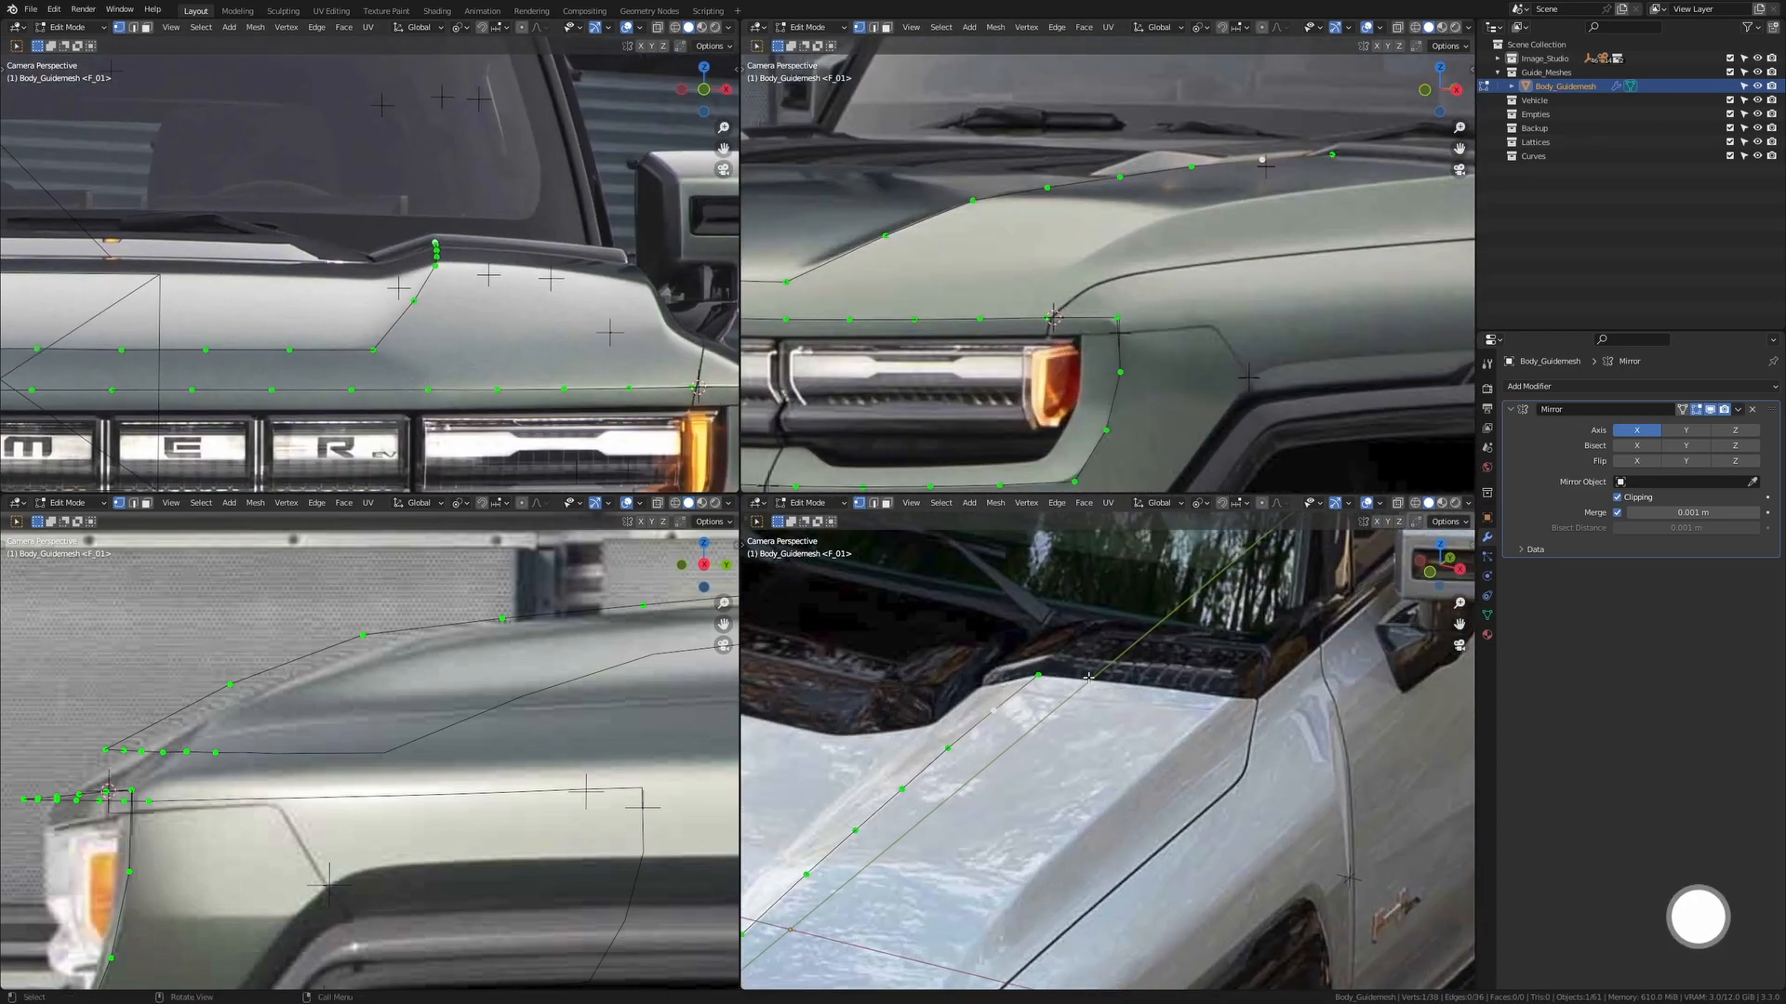
{"action": "scroll", "coordinate": [1225, 280], "scroll_direction": "down", "scroll_amount": 2}
{"action": "middle_click_drag", "start_coordinate": [1438, 236], "coordinate": [1215, 296], "text": "shift"}
{"action": "scroll", "coordinate": [1215, 296], "scroll_direction": "up", "scroll_amount": 5}
{"action": "key", "text": "g"}
{"action": "key", "text": "z"}
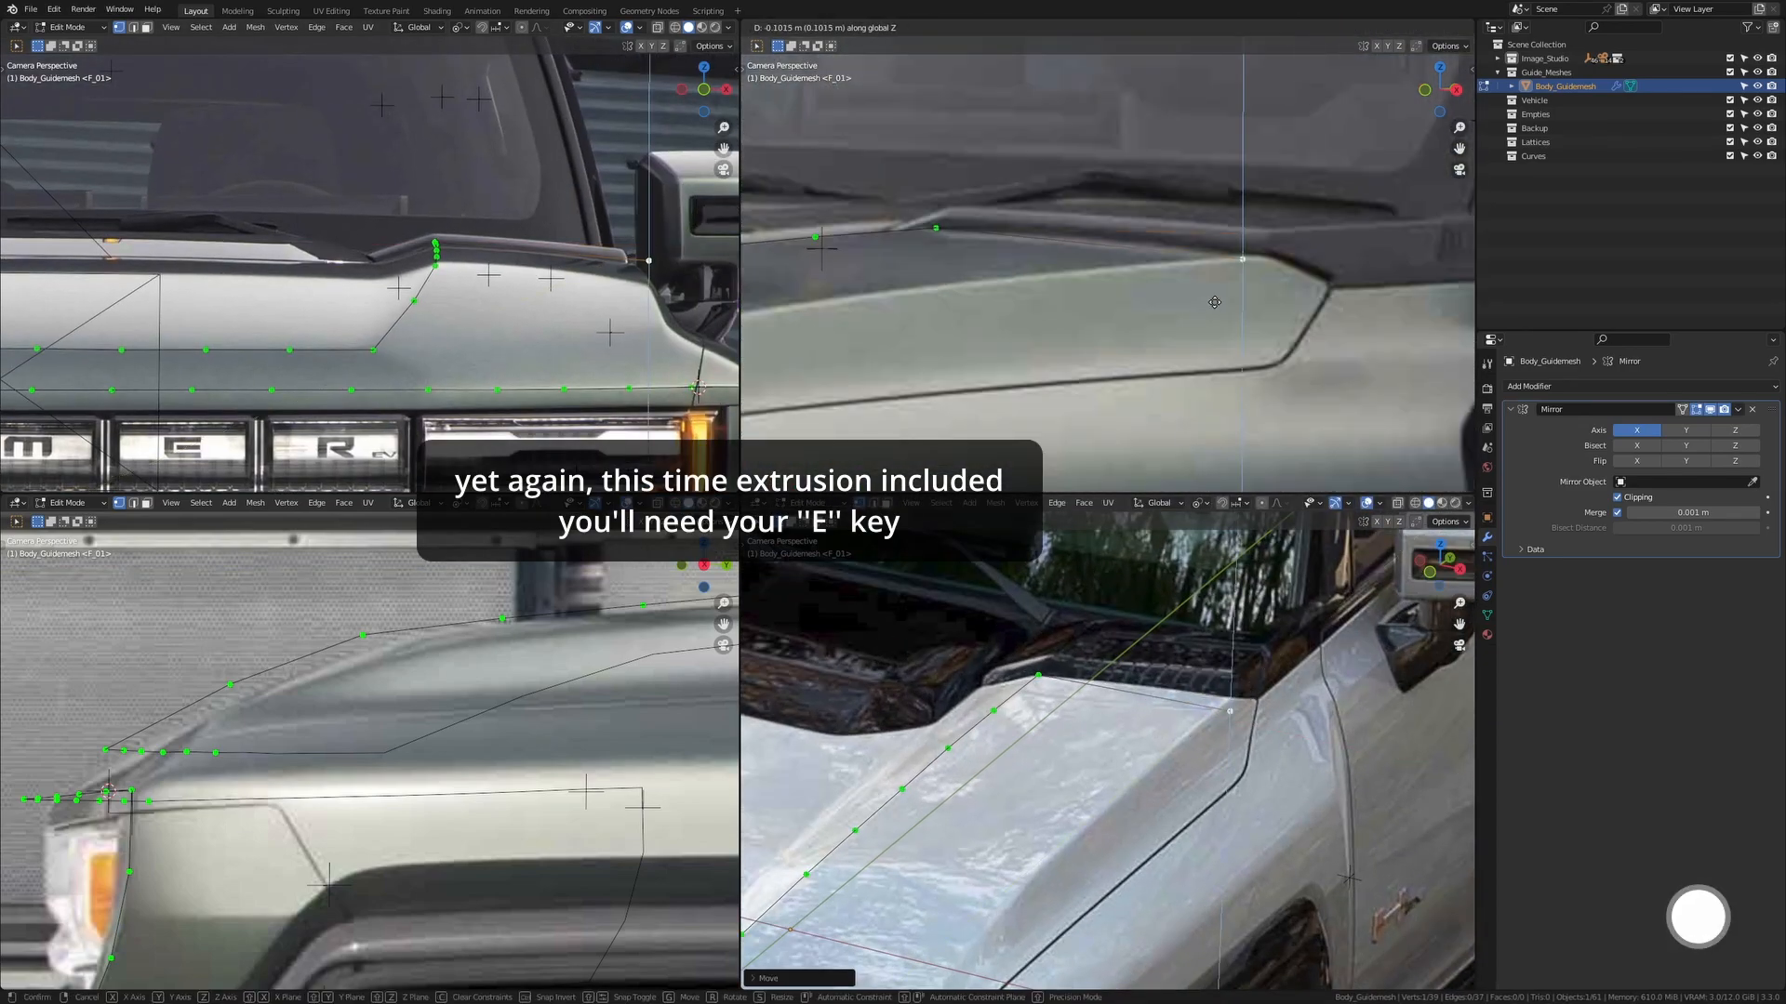
{"action": "left_click", "coordinate": [1215, 300]}
{"action": "key", "text": "g"}
{"action": "key", "text": "y"}
{"action": "left_click", "coordinate": [1217, 299]}
Fine-tune the hood's outer rear corner vertex along global Y and X against the white and green Hummer photos
{"action": "scroll", "coordinate": [1300, 762], "scroll_direction": "up", "scroll_amount": 3}
{"action": "key", "text": "g"}
{"action": "key", "text": "y"}
{"action": "left_click", "coordinate": [1308, 755]}
{"action": "key", "text": "g"}
{"action": "key", "text": "x"}
{"action": "left_click", "coordinate": [1290, 754]}
{"action": "key", "text": "g"}
{"action": "key", "text": "y"}
{"action": "left_click", "coordinate": [1281, 359]}
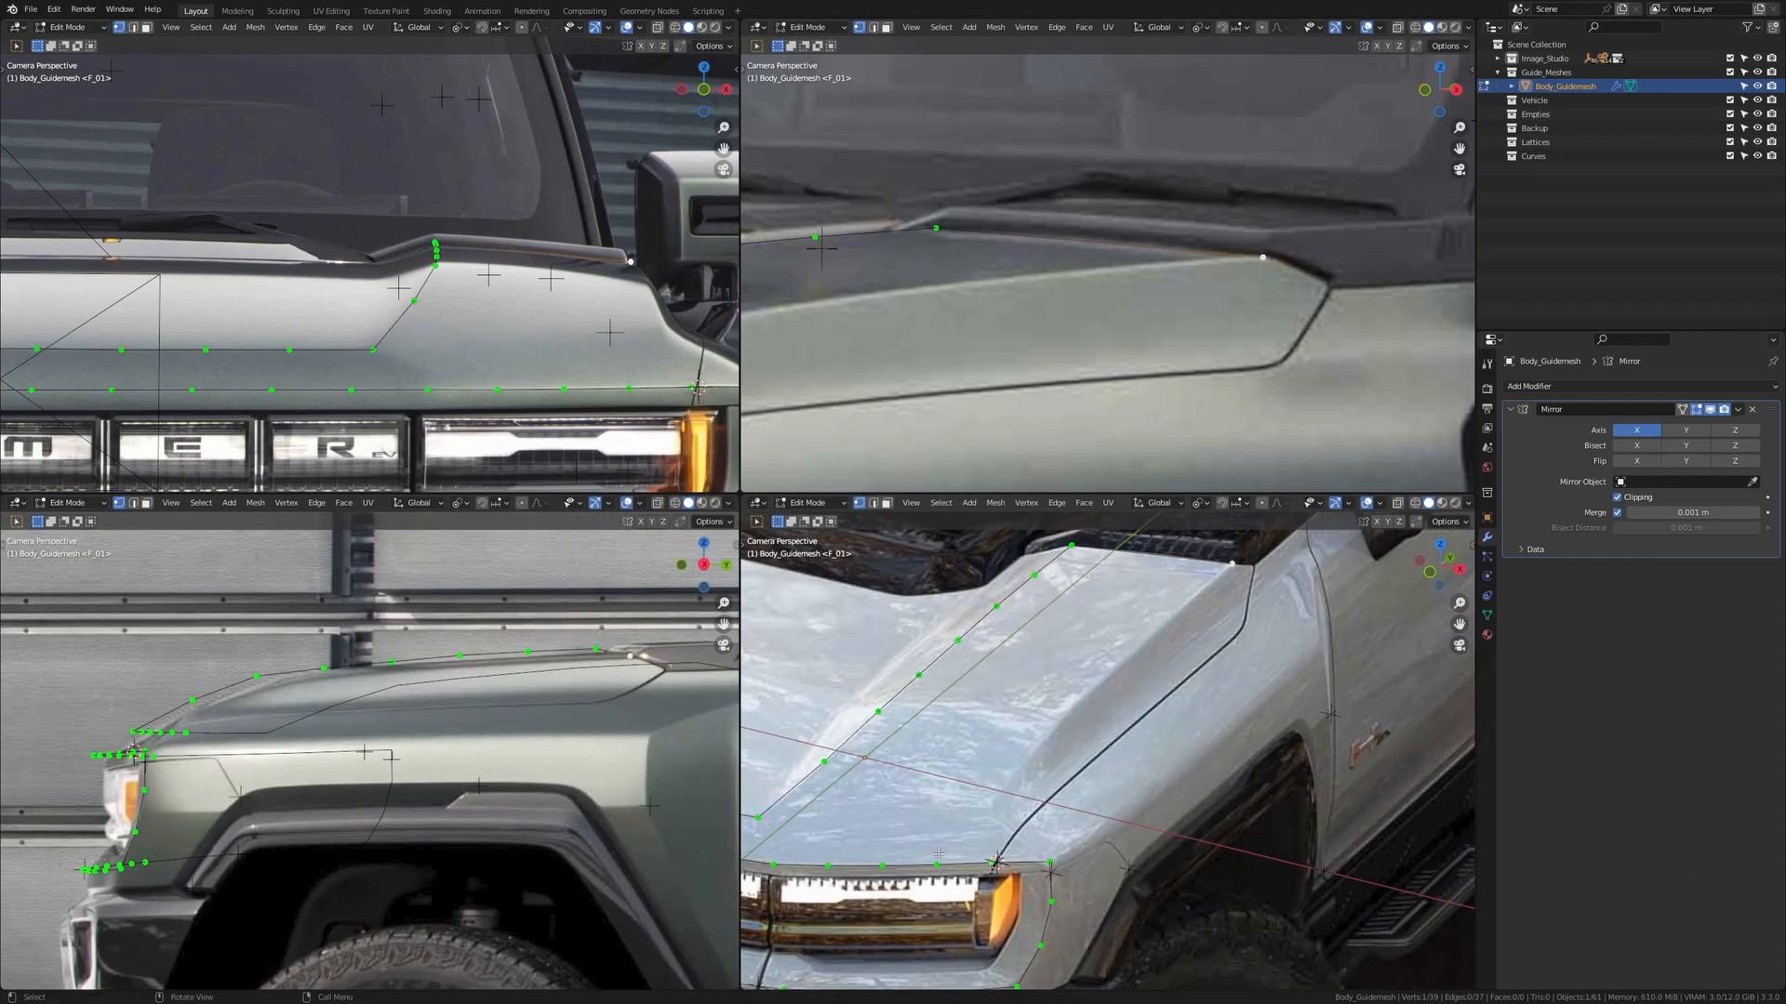
Connect the rear corner to the grille surround's upper line with an edge, cut in one vertex and align it along global Y and Z
{"action": "key", "text": "f"}
{"action": "key", "text": "ctrl+r"}
{"action": "left_click", "coordinate": [1069, 734]}
{"action": "key", "text": "g"}
{"action": "key", "text": "y"}
{"action": "left_click", "coordinate": [1014, 786]}
{"action": "key", "text": "g"}
{"action": "key", "text": "z"}
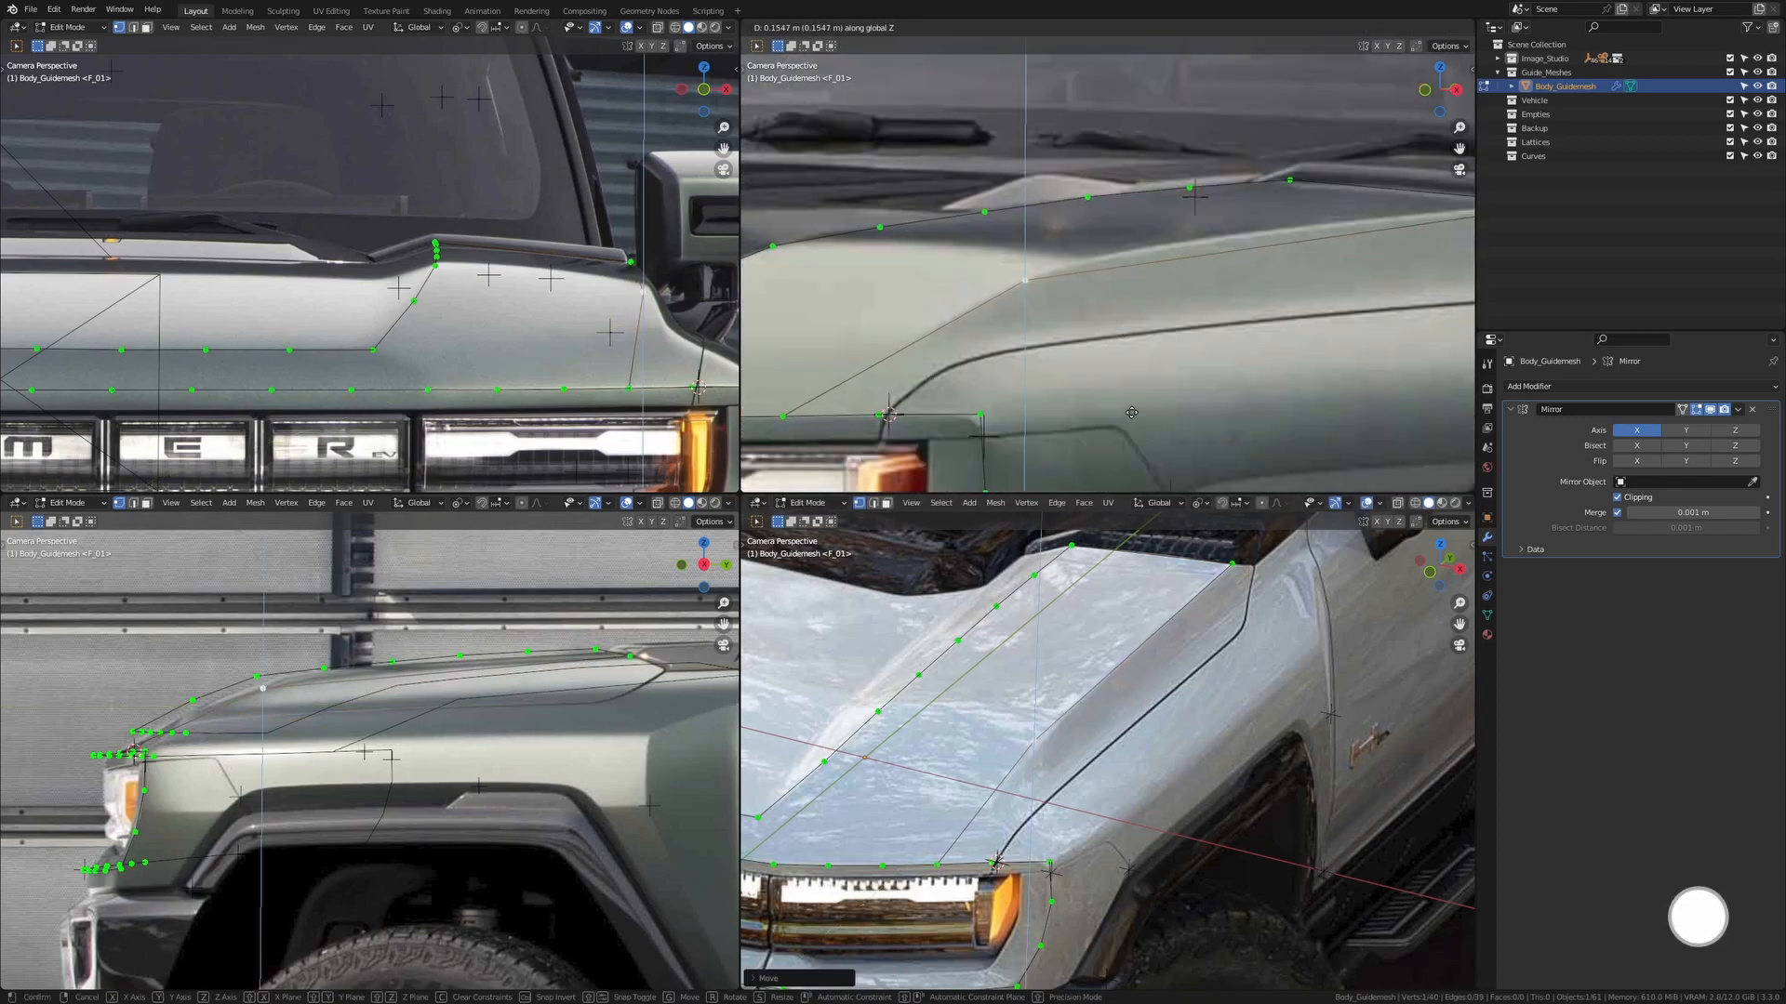
{"action": "left_click", "coordinate": [1011, 402]}
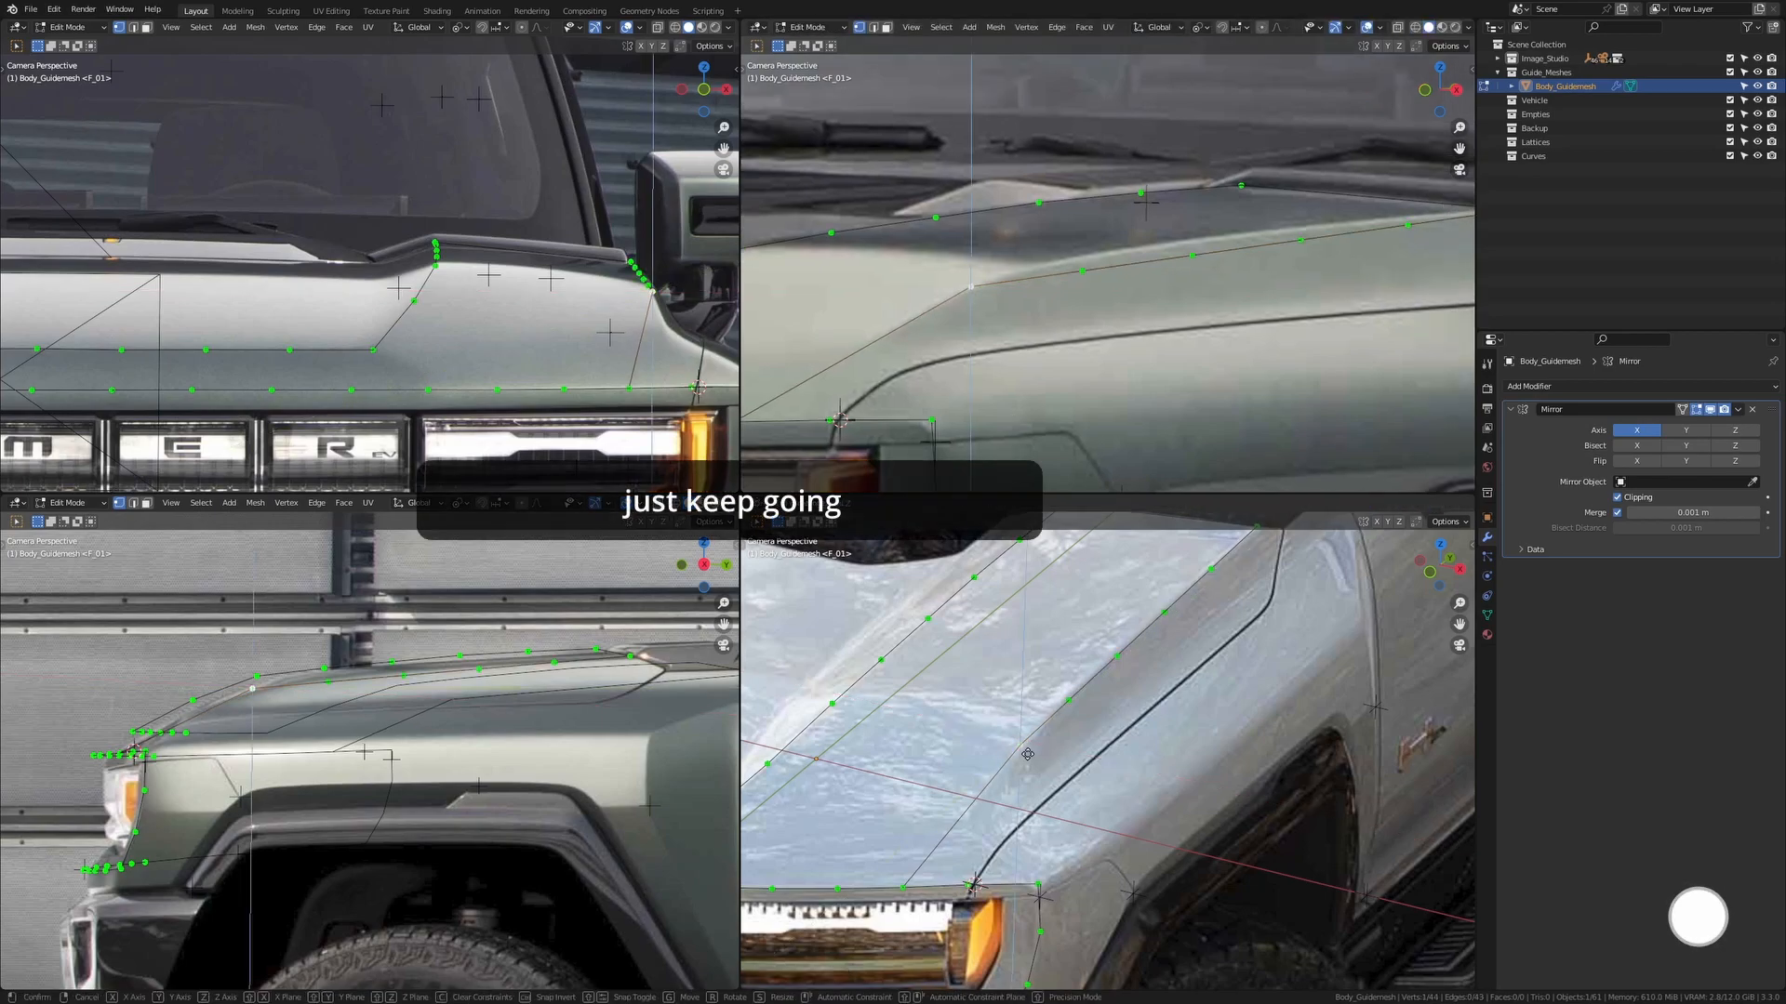
Shift the front bend vertex of the outer hood crease along global Y to follow the photo
{"action": "key", "text": "g"}
{"action": "key", "text": "x"}
{"action": "right_click", "coordinate": [1019, 385]}
{"action": "key", "text": "g"}
{"action": "key", "text": "y"}
{"action": "left_click", "coordinate": [833, 392]}
Adjust the two crease vertices just behind the front bend along global Z to match the outer hood crease
{"action": "left_click", "coordinate": [1082, 271]}
{"action": "key", "text": "g"}
{"action": "key", "text": "z"}
{"action": "left_click", "coordinate": [1174, 261]}
{"action": "middle_click_drag", "start_coordinate": [1175, 261], "coordinate": [1075, 339], "text": "shift"}
{"action": "left_click", "coordinate": [1092, 333]}
{"action": "key", "text": "g"}
{"action": "key", "text": "z"}
{"action": "left_click", "coordinate": [1095, 320]}
Adjust the two rearmost intermediate vertices of the outer hood crease along global Z in the angled green view
{"action": "left_click", "coordinate": [1202, 318]}
{"action": "key", "text": "g"}
{"action": "key", "text": "z"}
{"action": "left_click", "coordinate": [1306, 304]}
{"action": "key", "text": "g"}
{"action": "key", "text": "z"}
{"action": "scroll", "coordinate": [1134, 640], "scroll_direction": "up", "scroll_amount": 1}
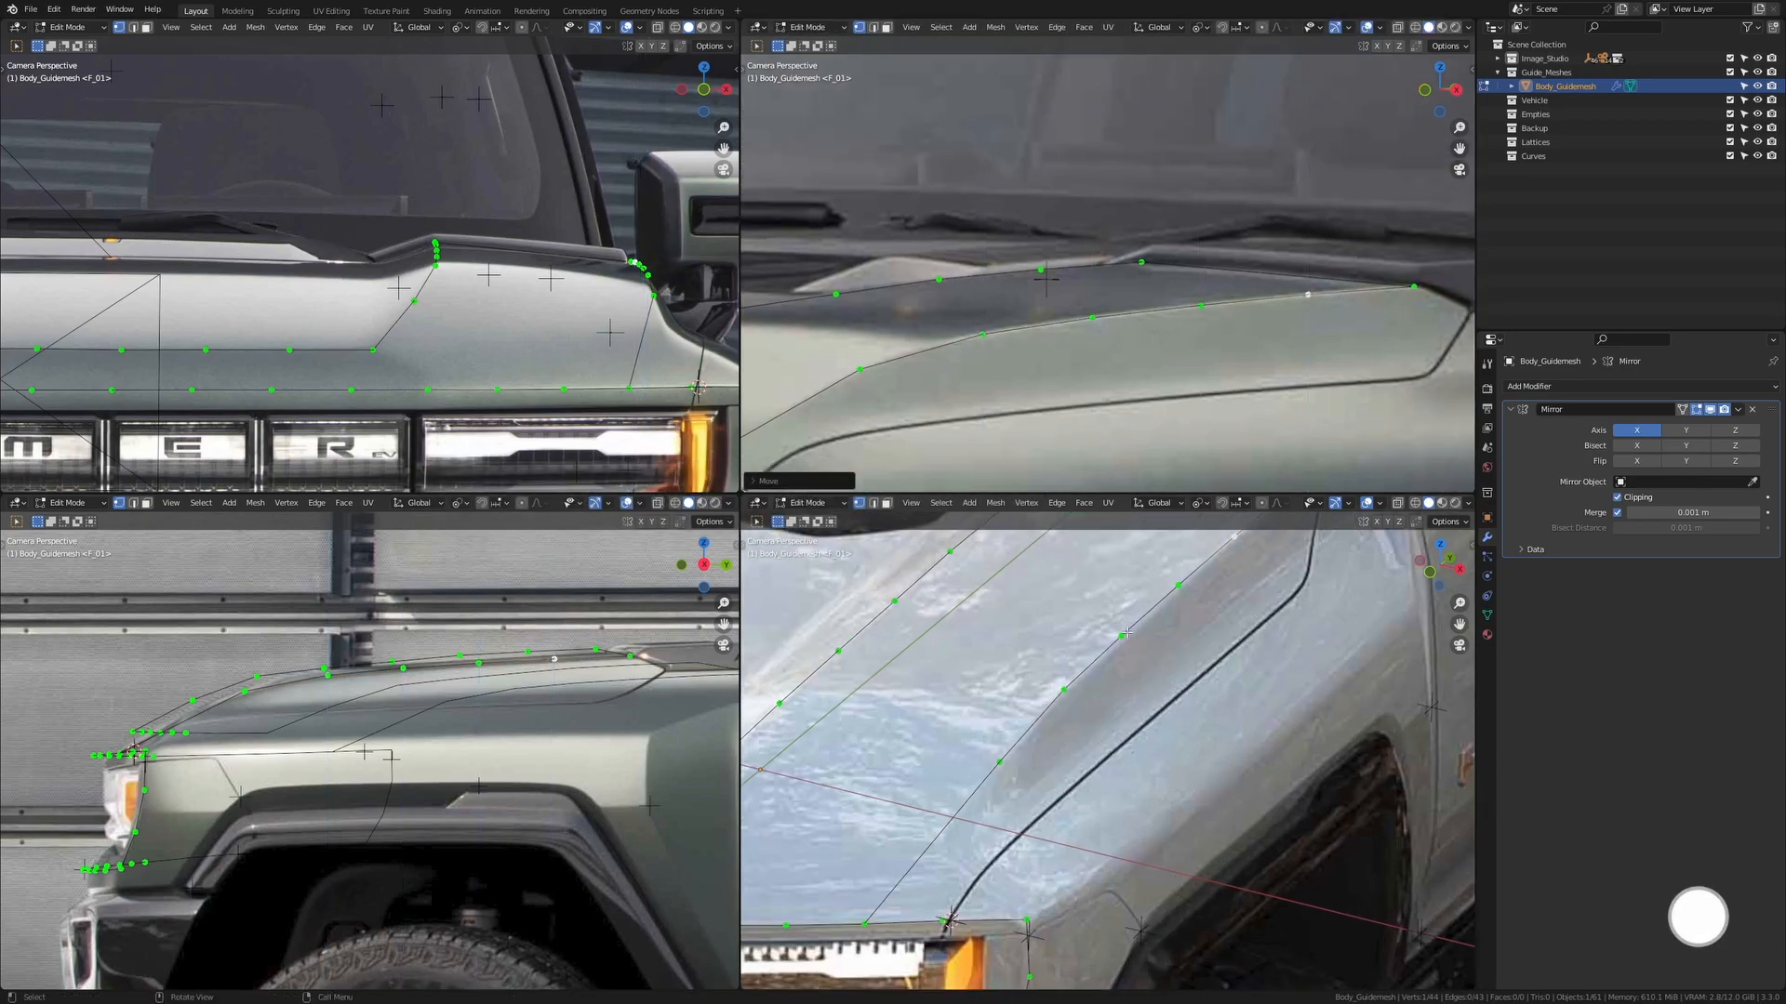
Cut a vertex into the edge between the grille surround and the outer crease's front bend, and align it along global Z
{"action": "middle_click_drag", "start_coordinate": [595, 298], "coordinate": [411, 305], "text": "shift"}
{"action": "scroll", "coordinate": [411, 305], "scroll_direction": "up", "scroll_amount": 6}
{"action": "scroll", "coordinate": [411, 305], "scroll_direction": "down", "scroll_amount": 2}
{"action": "middle_click_drag", "start_coordinate": [985, 809], "coordinate": [1104, 688], "text": "shift"}
{"action": "key", "text": "ctrl+r"}
{"action": "left_click", "coordinate": [1083, 705]}
{"action": "middle_click_drag", "start_coordinate": [908, 415], "coordinate": [1062, 316], "text": "shift"}
{"action": "key", "text": "g"}
{"action": "key", "text": "z"}
{"action": "left_click", "coordinate": [1061, 313]}
Fine-tune the new vertex ahead of the crease's front bend along global X and Z in the white Hummer view
{"action": "key", "text": "g"}
{"action": "key", "text": "x"}
{"action": "left_click", "coordinate": [1084, 709]}
{"action": "key", "text": "g"}
{"action": "key", "text": "z"}
{"action": "left_click", "coordinate": [1024, 774]}
Inspect the guide mesh in Object Mode from a free perspective, and return to Edit Mode and the camera view
{"action": "scroll", "coordinate": [1200, 621], "scroll_direction": "down", "scroll_amount": 1}
{"action": "left_click", "coordinate": [1189, 620], "text": "ctrl"}
{"action": "middle_click_drag", "start_coordinate": [1200, 622], "coordinate": [1070, 761], "text": "shift"}
{"action": "scroll", "coordinate": [1079, 316], "scroll_direction": "down", "scroll_amount": 5}
{"action": "scroll", "coordinate": [1078, 316], "scroll_direction": "up", "scroll_amount": 2}
{"action": "key", "text": "KP_3"}
{"action": "scroll", "coordinate": [391, 307], "scroll_direction": "up", "scroll_amount": 10}
{"action": "key", "text": "Tab"}
{"action": "middle_click_drag", "start_coordinate": [253, 288], "coordinate": [408, 336]}
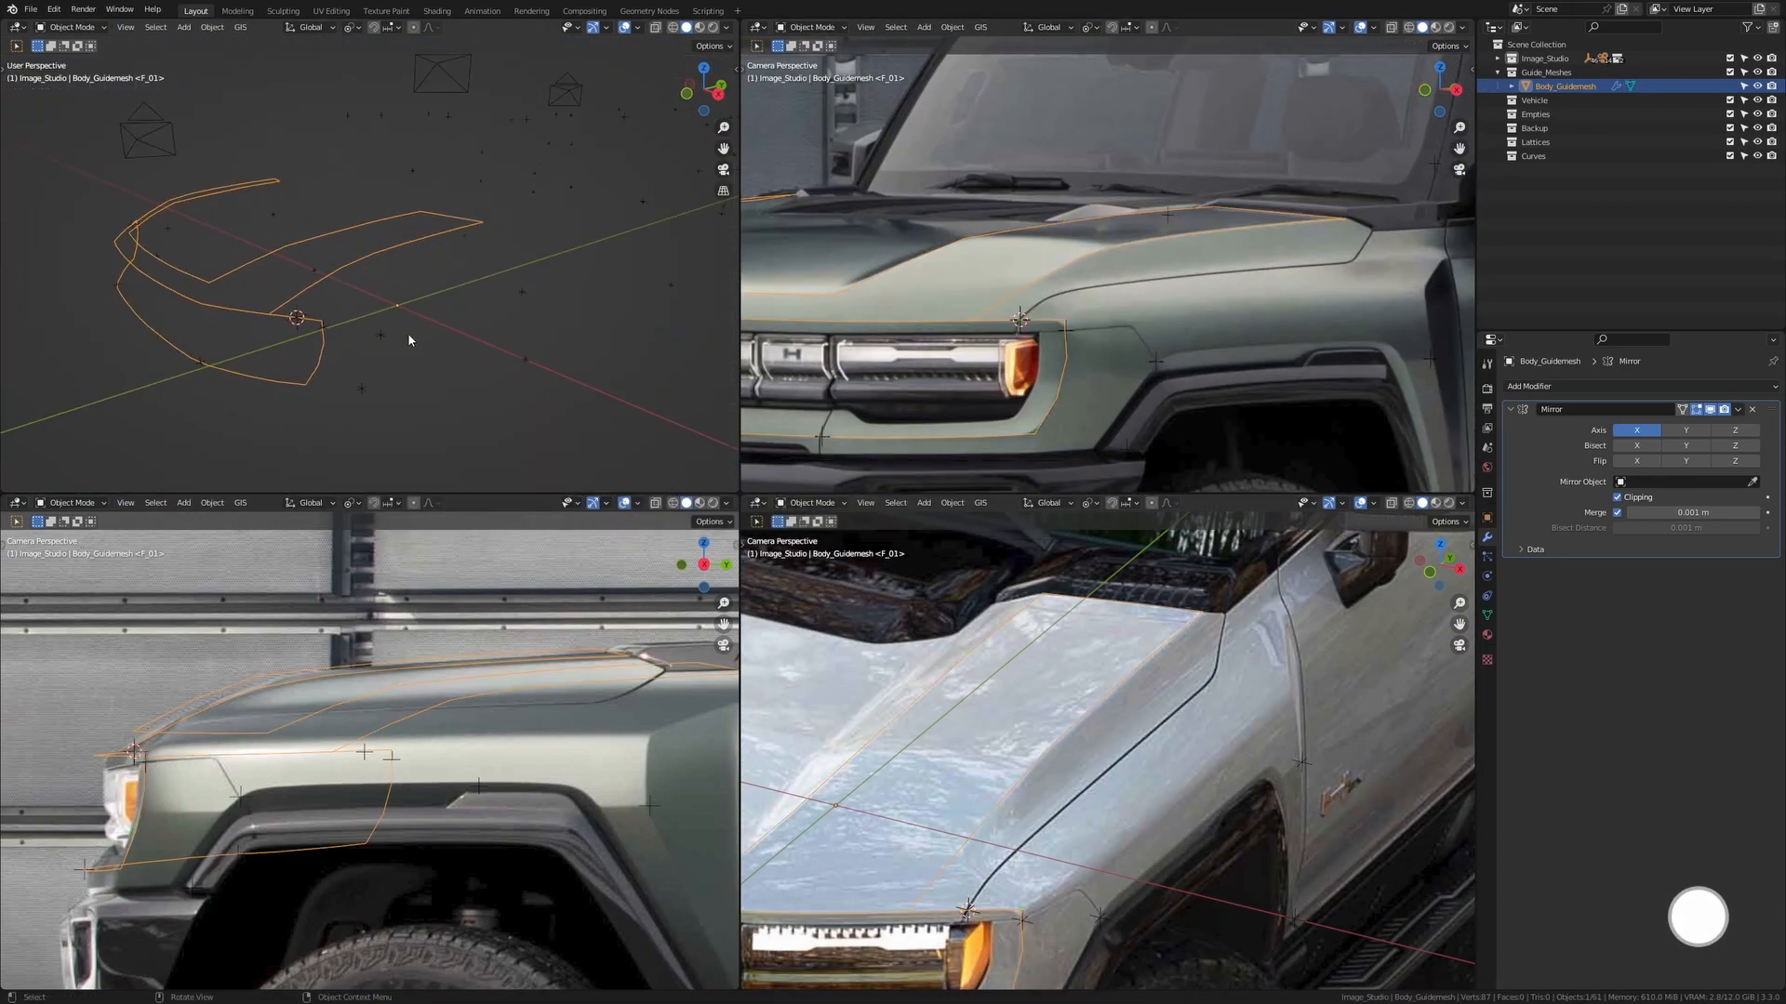
{"action": "key", "text": "Tab"}
{"action": "key", "text": "KP_0"}
Extrude the grille surround's upper outer corner vertex back to the fender along global Y and shift it along global X
{"action": "middle_click_drag", "start_coordinate": [1061, 853], "coordinate": [919, 832], "text": "shift"}
{"action": "left_click", "coordinate": [879, 890]}
{"action": "key", "text": "e"}
{"action": "key", "text": "y"}
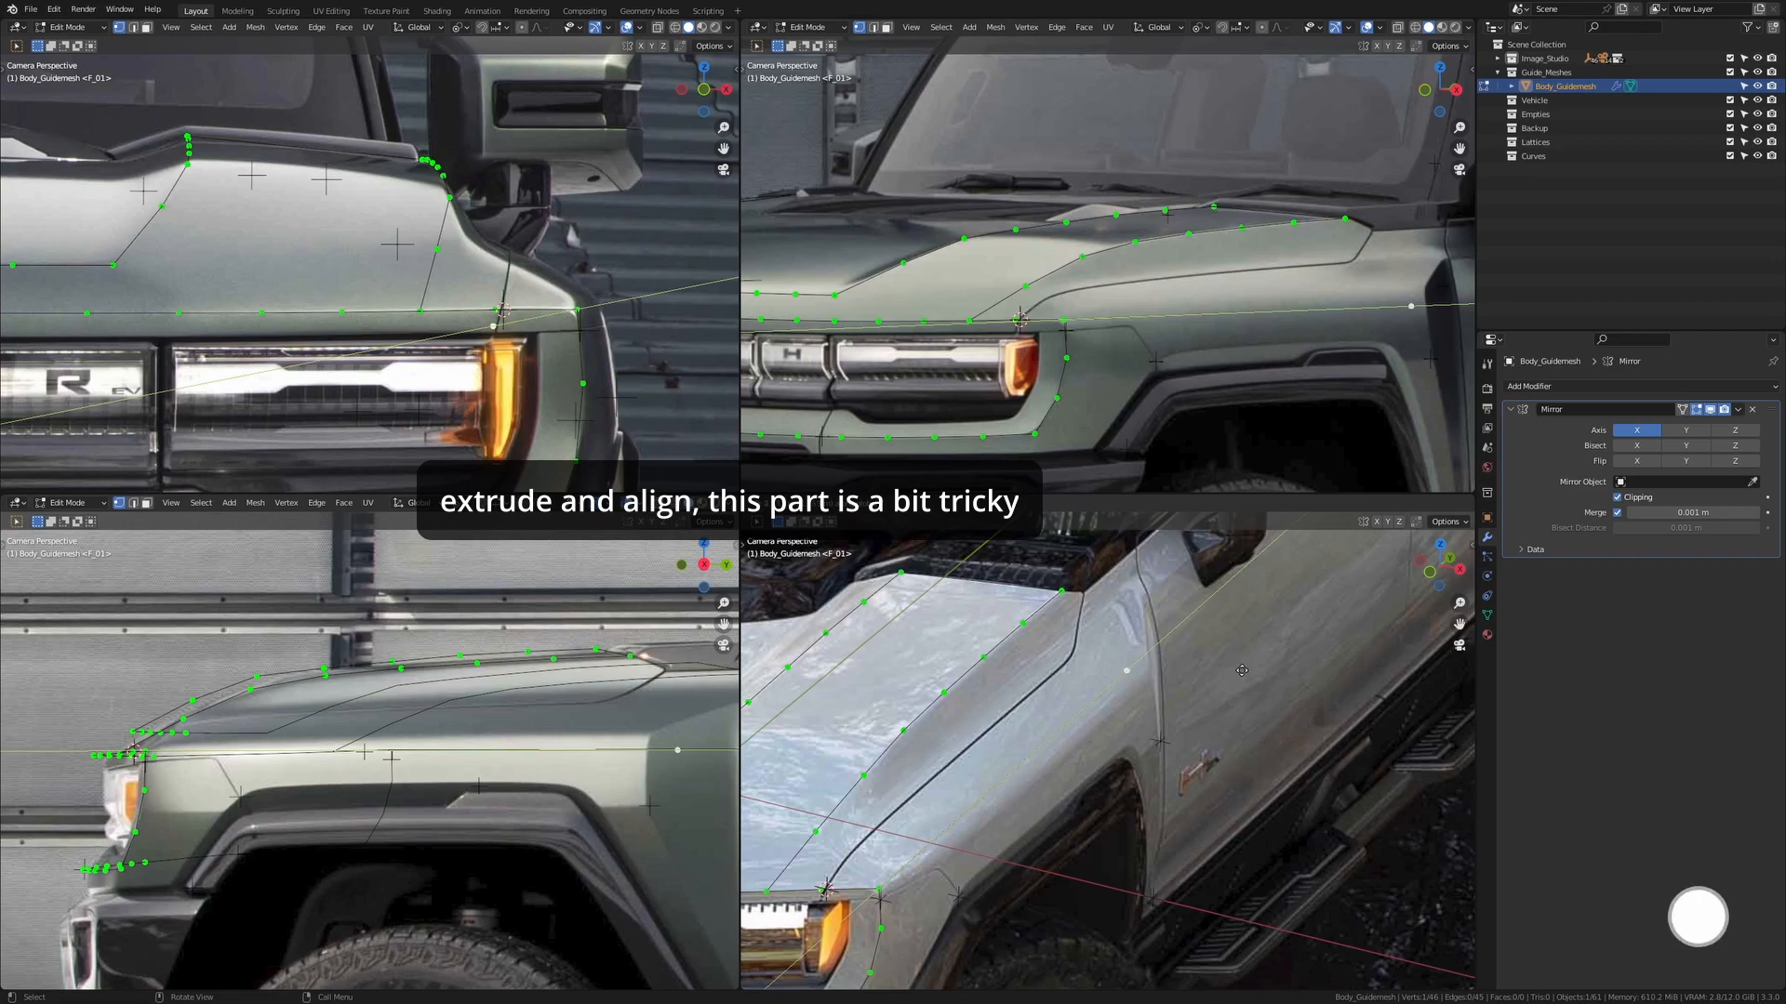
{"action": "left_click", "coordinate": [1156, 712]}
{"action": "key", "text": "g"}
{"action": "key", "text": "x"}
{"action": "left_click", "coordinate": [1151, 710]}
Align the extruded fender vertex along global Z and Y in the angled green Hummer view
{"action": "middle_click_drag", "start_coordinate": [1432, 391], "coordinate": [1234, 404], "text": "shift"}
{"action": "key", "text": "g"}
{"action": "key", "text": "z"}
{"action": "left_click", "coordinate": [1289, 358]}
{"action": "key", "text": "g"}
{"action": "key", "text": "y"}
{"action": "left_click", "coordinate": [1277, 358]}
Refine the fender vertex along global X and Y, finishing with a free move, to meet the crease end in the white Hummer photo
{"action": "scroll", "coordinate": [1281, 307], "scroll_direction": "up", "scroll_amount": 5}
{"action": "scroll", "coordinate": [1153, 688], "scroll_direction": "up", "scroll_amount": 2}
{"action": "key", "text": "g"}
{"action": "key", "text": "x"}
{"action": "left_click", "coordinate": [1207, 635]}
{"action": "key", "text": "g"}
{"action": "key", "text": "y"}
{"action": "left_click", "coordinate": [1201, 642]}
{"action": "key", "text": "g"}
{"action": "key", "text": "x"}
{"action": "left_click", "coordinate": [1217, 655]}
{"action": "key", "text": "g"}
{"action": "key", "text": "y"}
{"action": "left_click", "coordinate": [1215, 670]}
{"action": "key", "text": "g"}
{"action": "left_click", "coordinate": [1196, 653]}
Align the fender vertex along global Z and Y with the rear end of the fender crease in the side view
{"action": "middle_click_drag", "start_coordinate": [669, 763], "coordinate": [483, 697], "text": "shift"}
{"action": "scroll", "coordinate": [521, 700], "scroll_direction": "up", "scroll_amount": 2}
{"action": "key", "text": "g"}
{"action": "key", "text": "z"}
{"action": "left_click", "coordinate": [558, 705]}
{"action": "key", "text": "g"}
{"action": "key", "text": "y"}
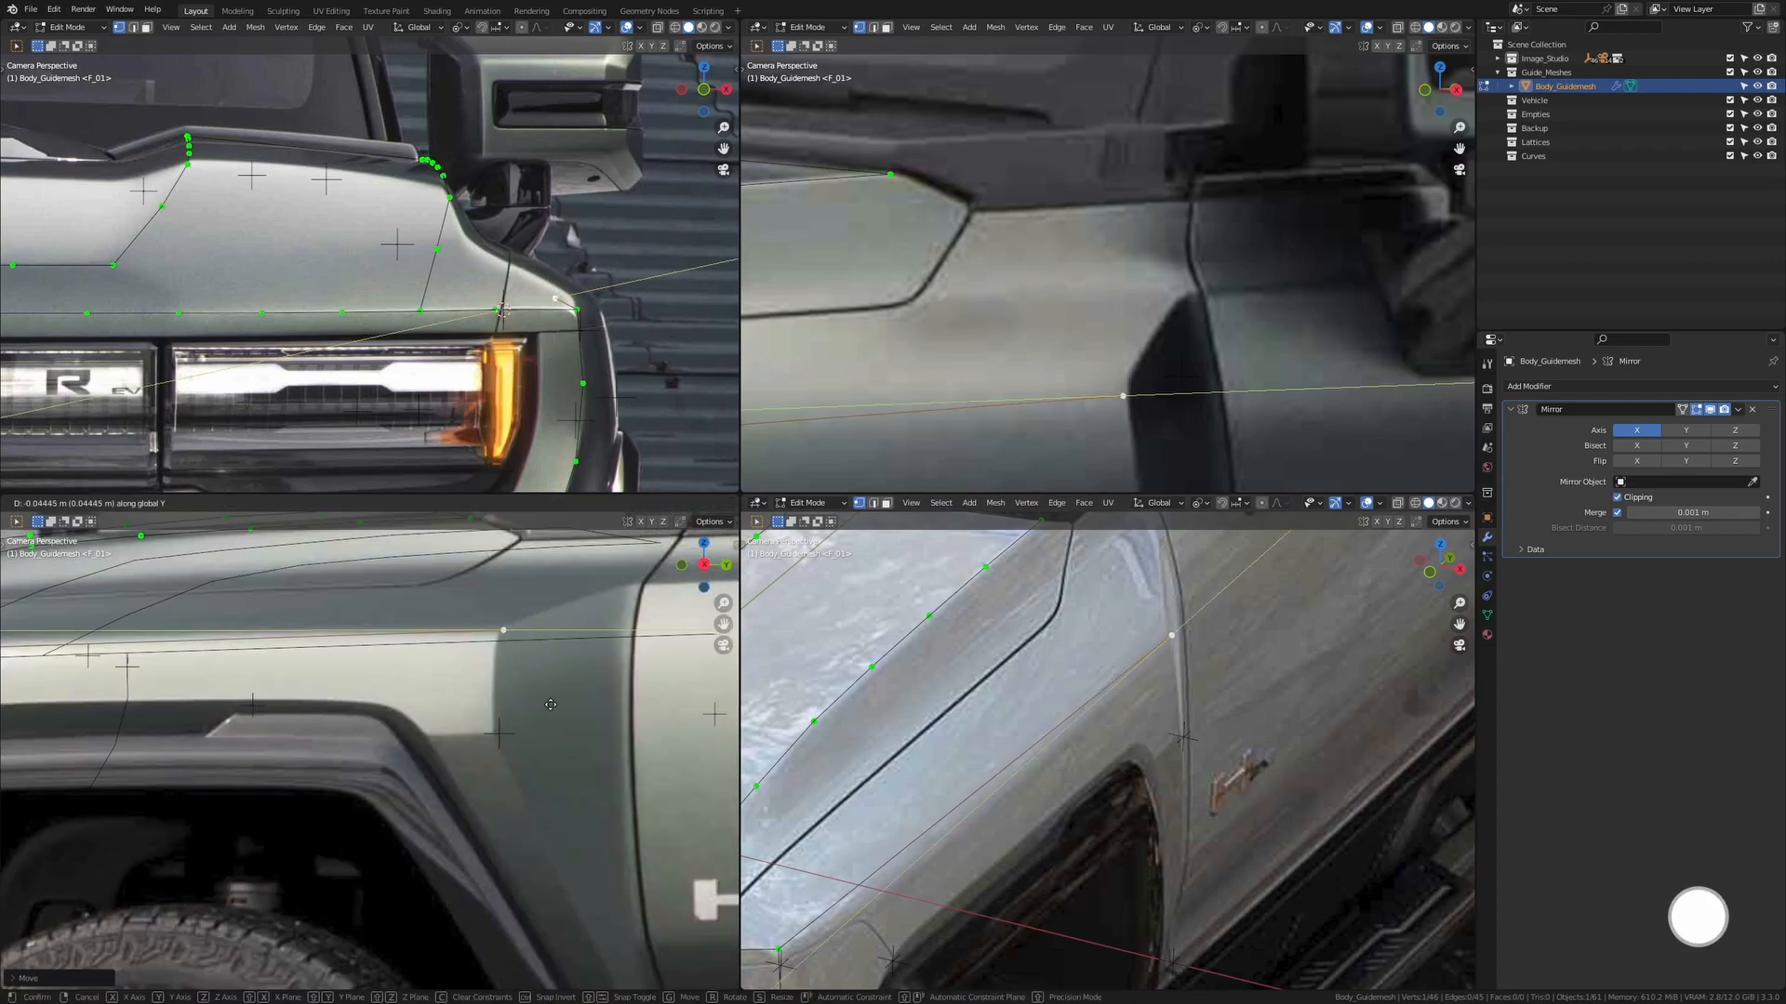
{"action": "left_click", "coordinate": [532, 702]}
{"action": "key", "text": "g"}
{"action": "key", "text": "y"}
{"action": "left_click", "coordinate": [606, 665]}
Compare the fender guide line with the photos across the camera views, stepping the scene from frame 1 to frame 6
{"action": "scroll", "coordinate": [1153, 595], "scroll_direction": "down", "scroll_amount": 1}
{"action": "scroll", "coordinate": [1152, 333], "scroll_direction": "down", "scroll_amount": 6}
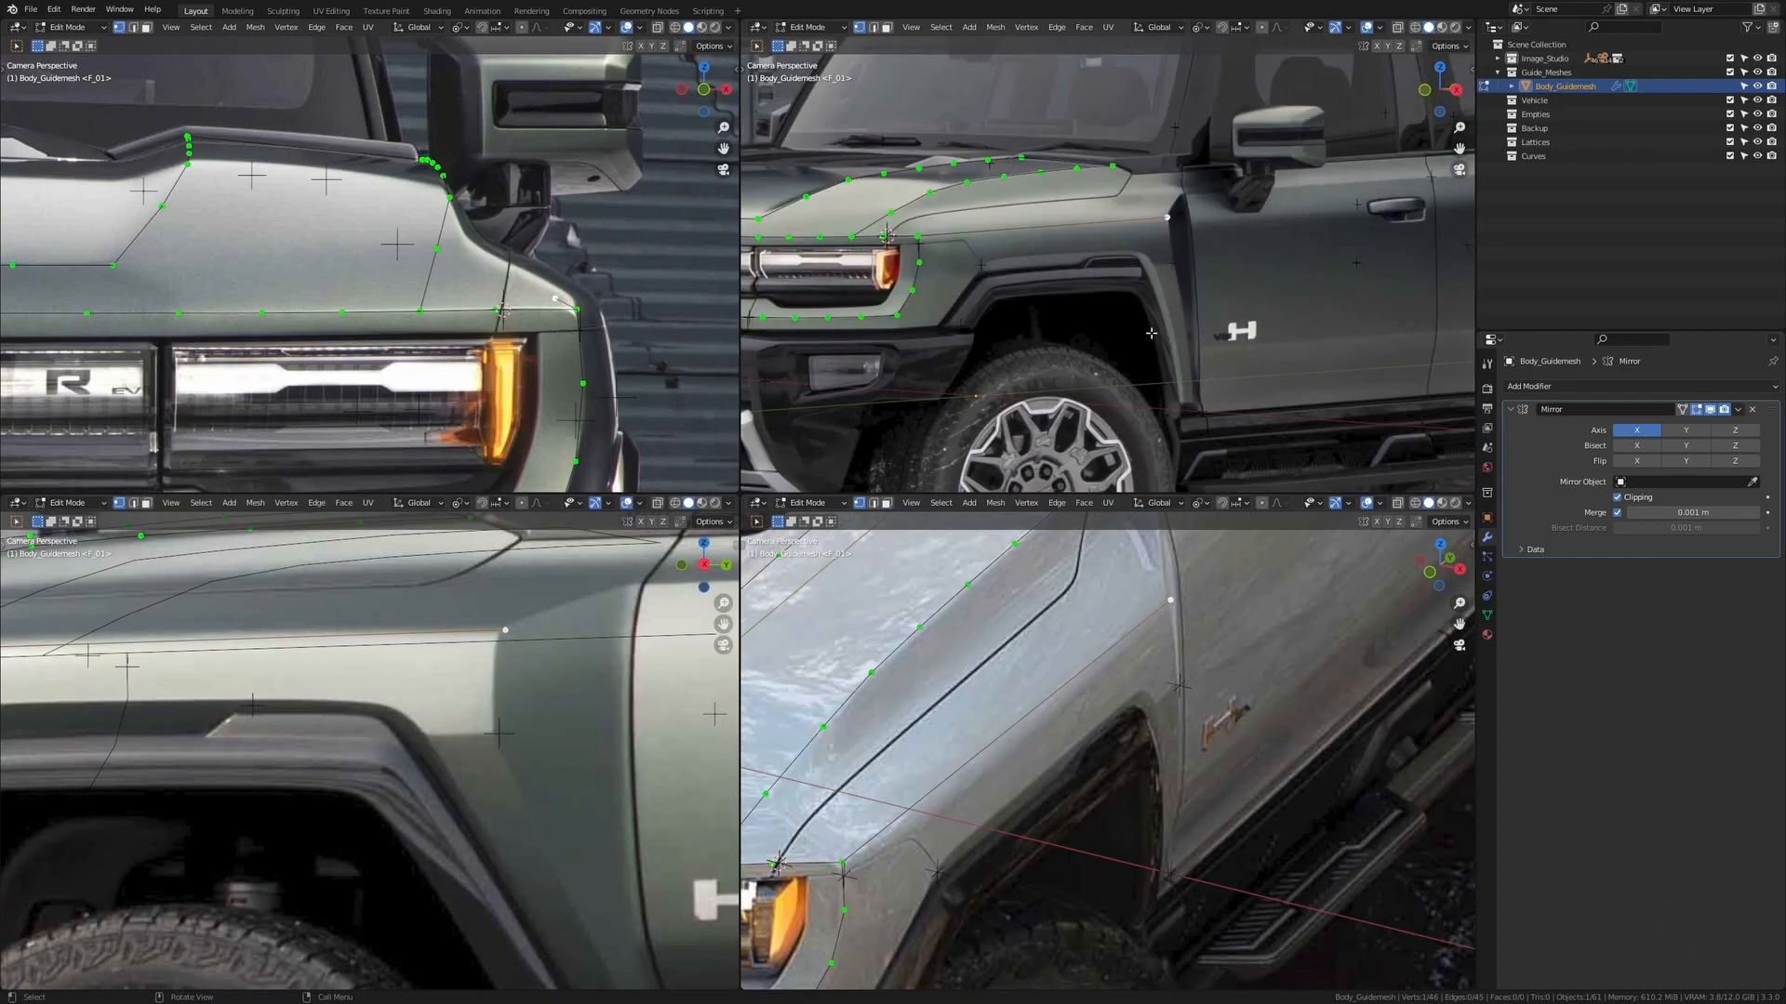
{"action": "scroll", "coordinate": [561, 358], "scroll_direction": "down", "scroll_amount": 3}
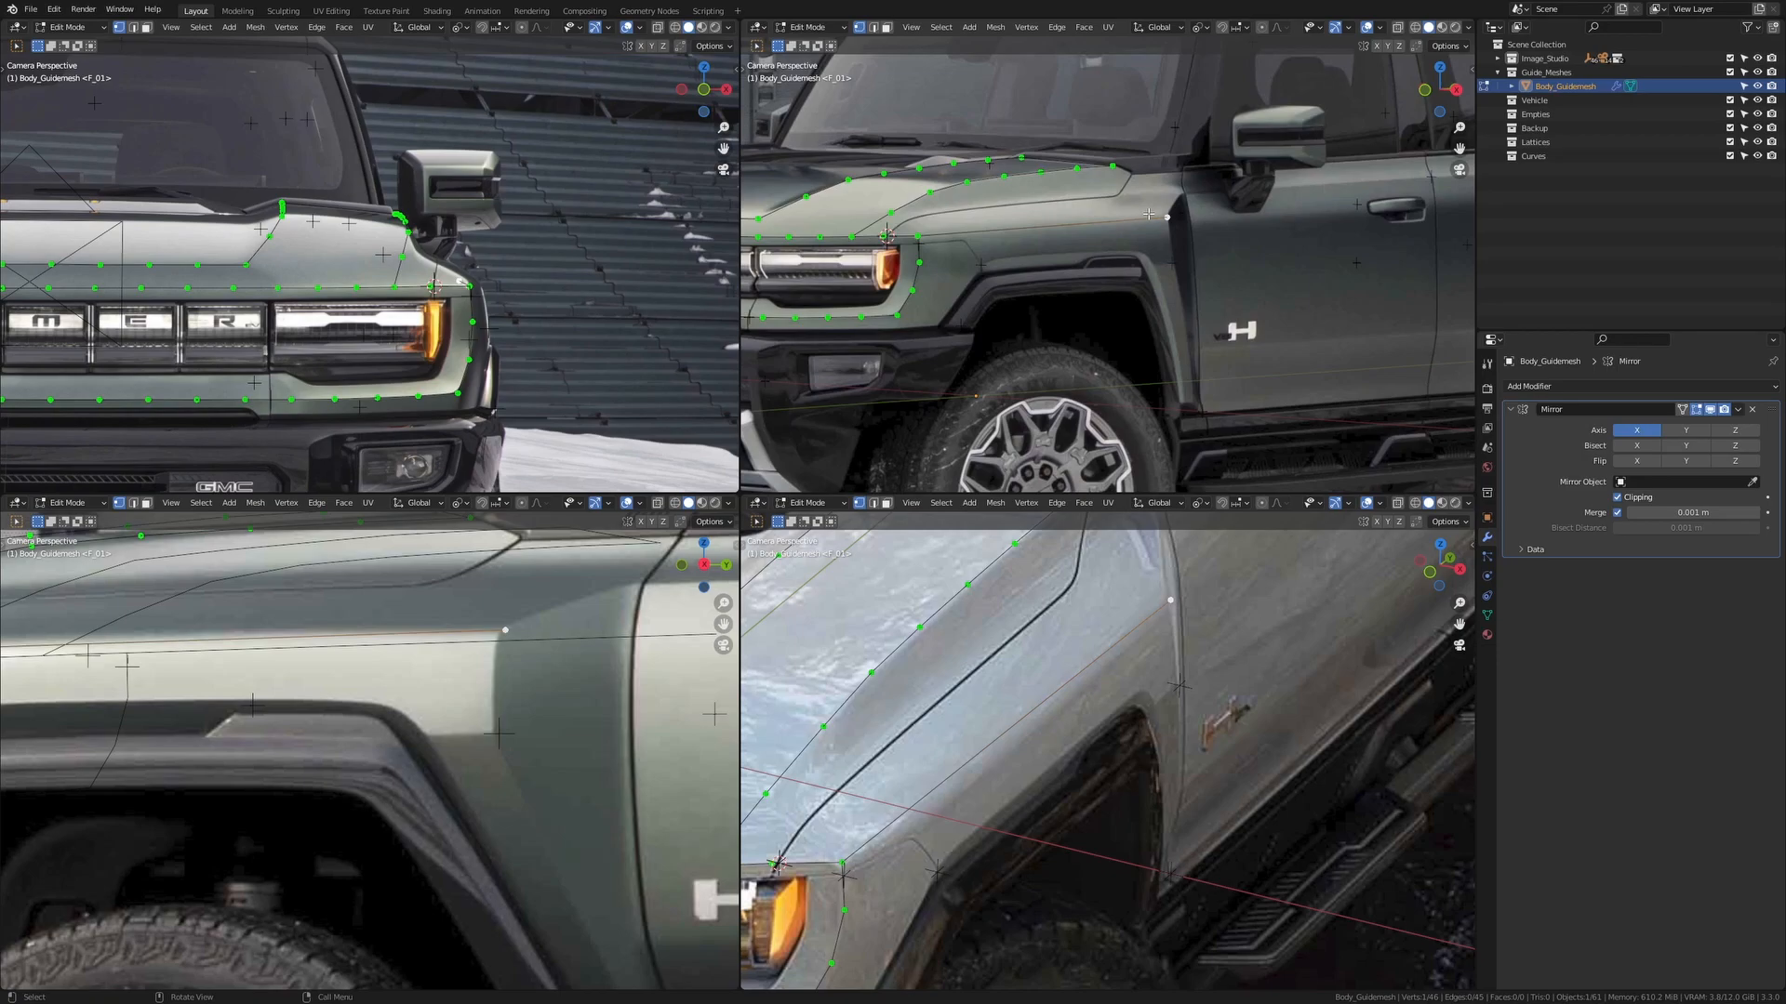
{"action": "middle_click_drag", "start_coordinate": [420, 337], "coordinate": [495, 354], "text": "shift"}
{"action": "key", "text": "n"}
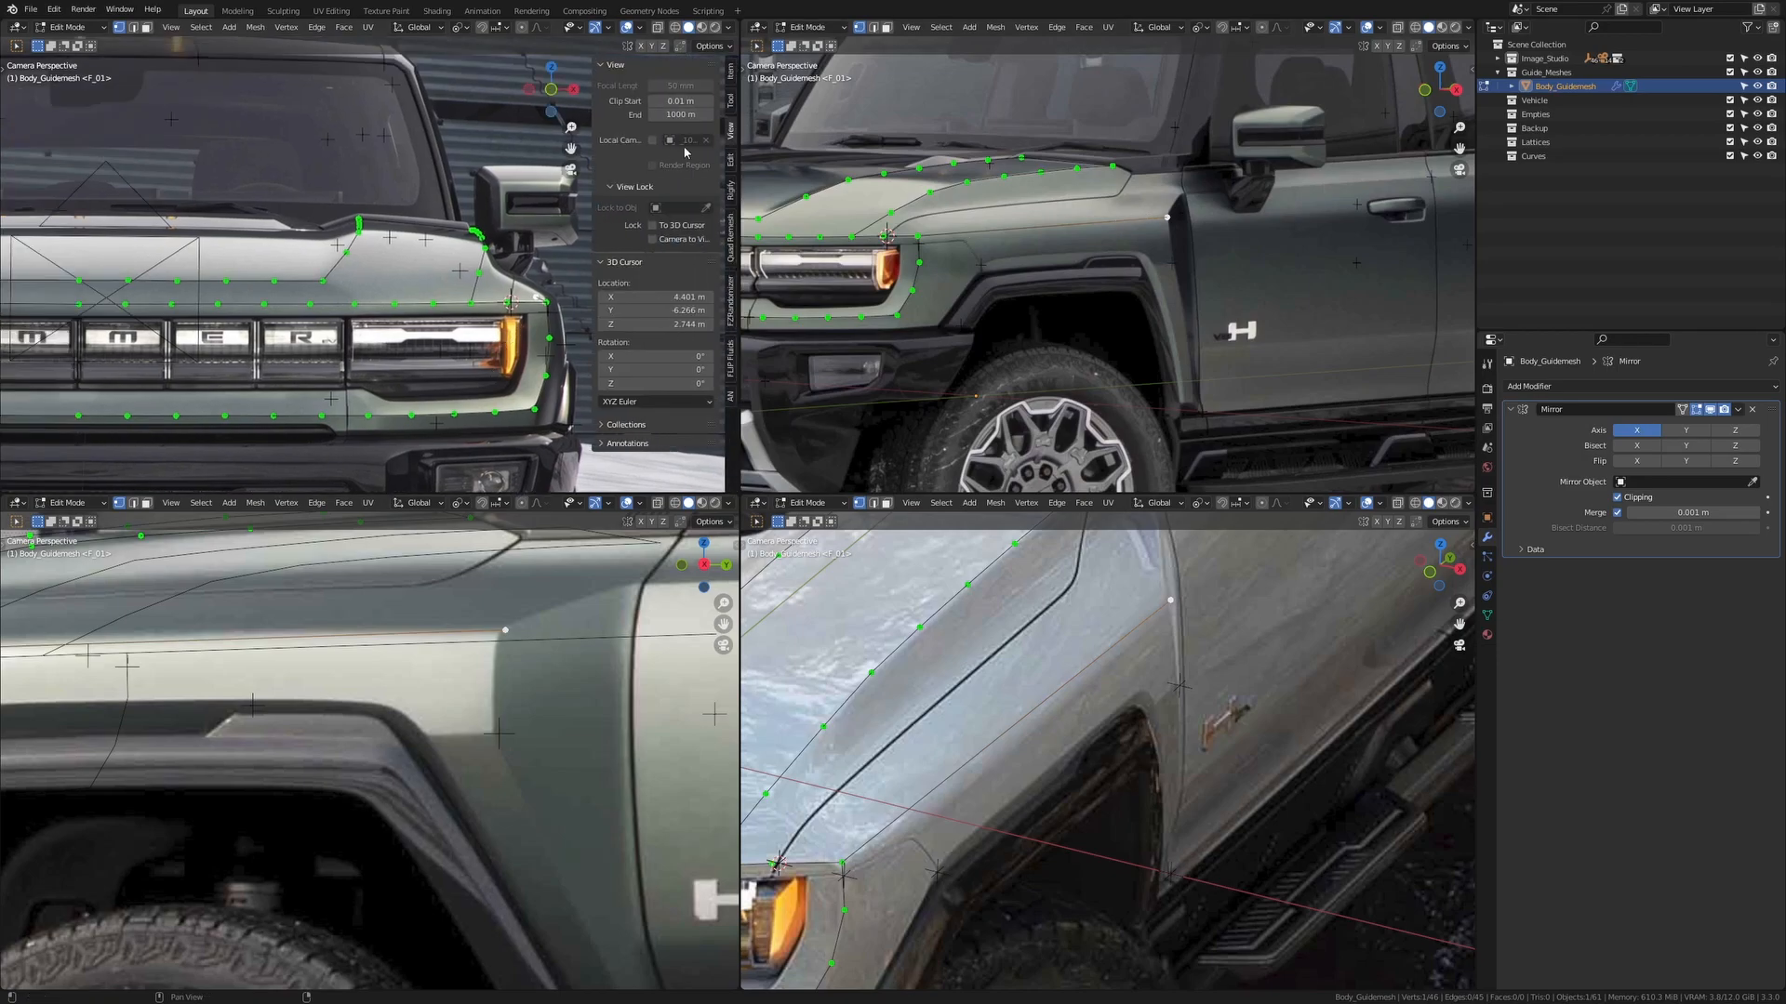
{"action": "key", "text": "n"}
{"action": "key", "text": "Right"}
{"action": "key", "text": "Right"}
{"action": "key", "text": "Right"}
{"action": "key", "text": "Right"}
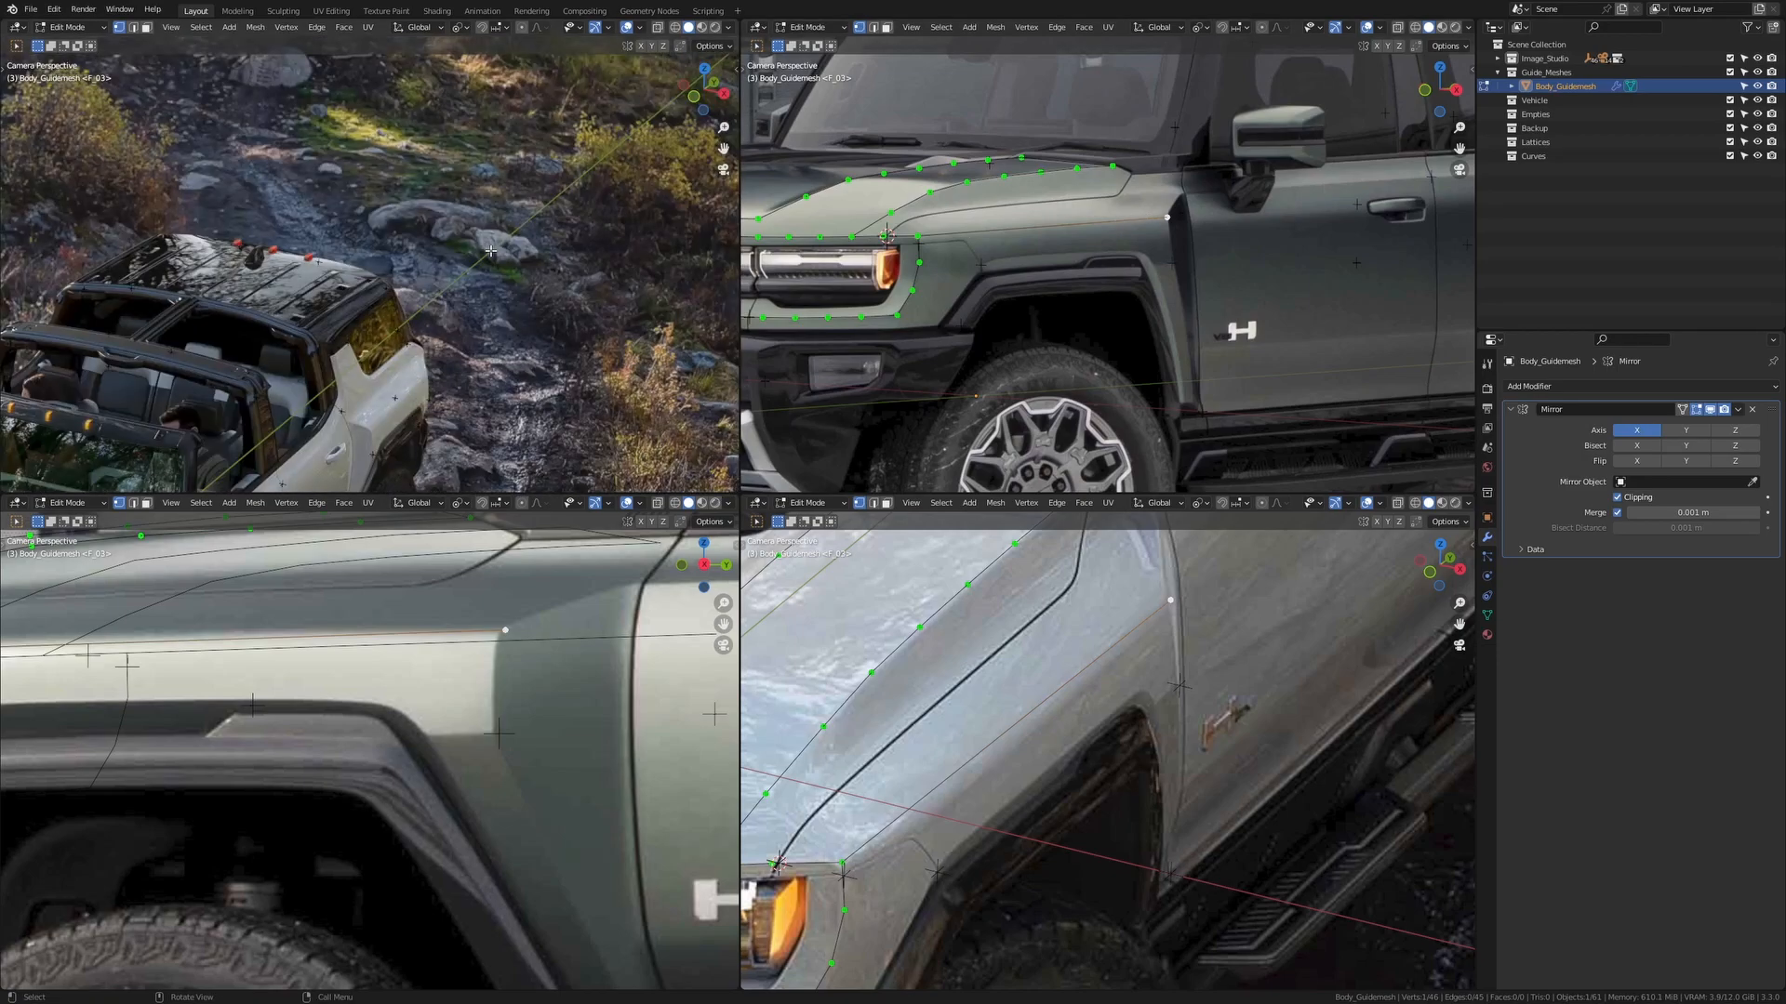
{"action": "scroll", "coordinate": [529, 270], "scroll_direction": "down", "scroll_amount": 6}
{"action": "middle_click_drag", "start_coordinate": [252, 358], "coordinate": [545, 423], "text": "shift"}
{"action": "scroll", "coordinate": [696, 274], "scroll_direction": "up", "scroll_amount": 6}
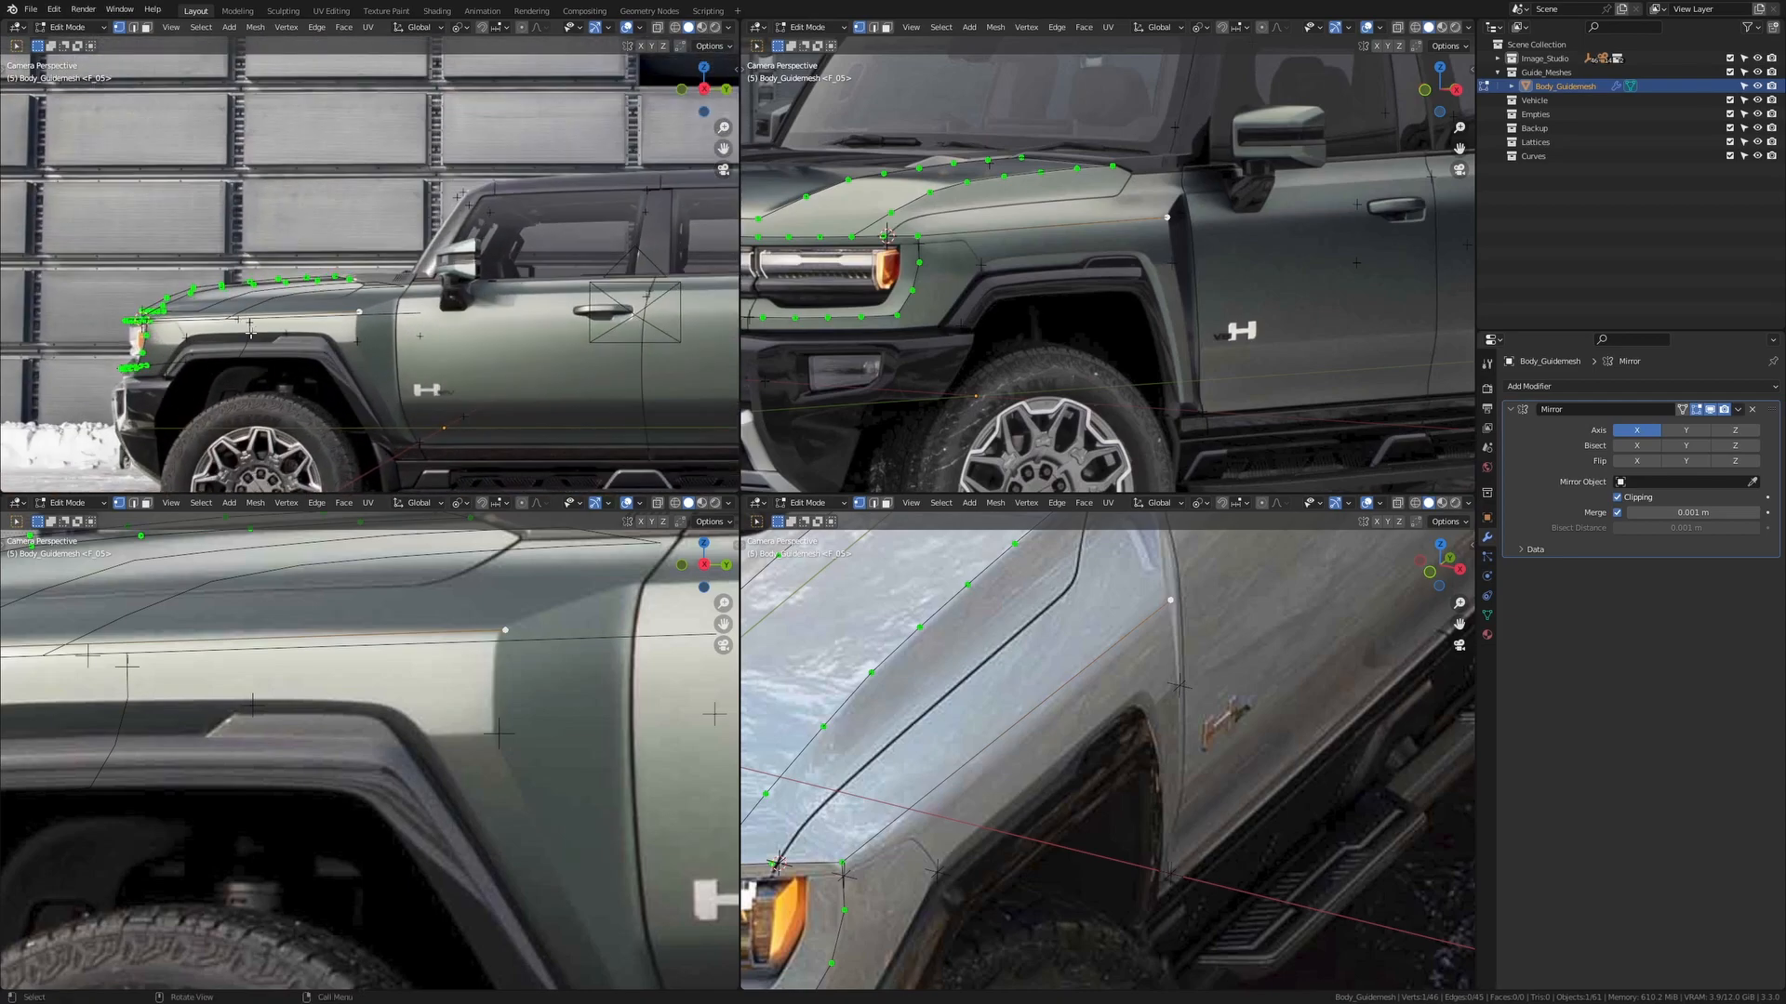
{"action": "key", "text": "Right"}
{"action": "scroll", "coordinate": [545, 423], "scroll_direction": "up", "scroll_amount": 4}
{"action": "middle_click_drag", "start_coordinate": [545, 353], "coordinate": [409, 409], "text": "shift"}
{"action": "scroll", "coordinate": [409, 410], "scroll_direction": "up", "scroll_amount": 2}
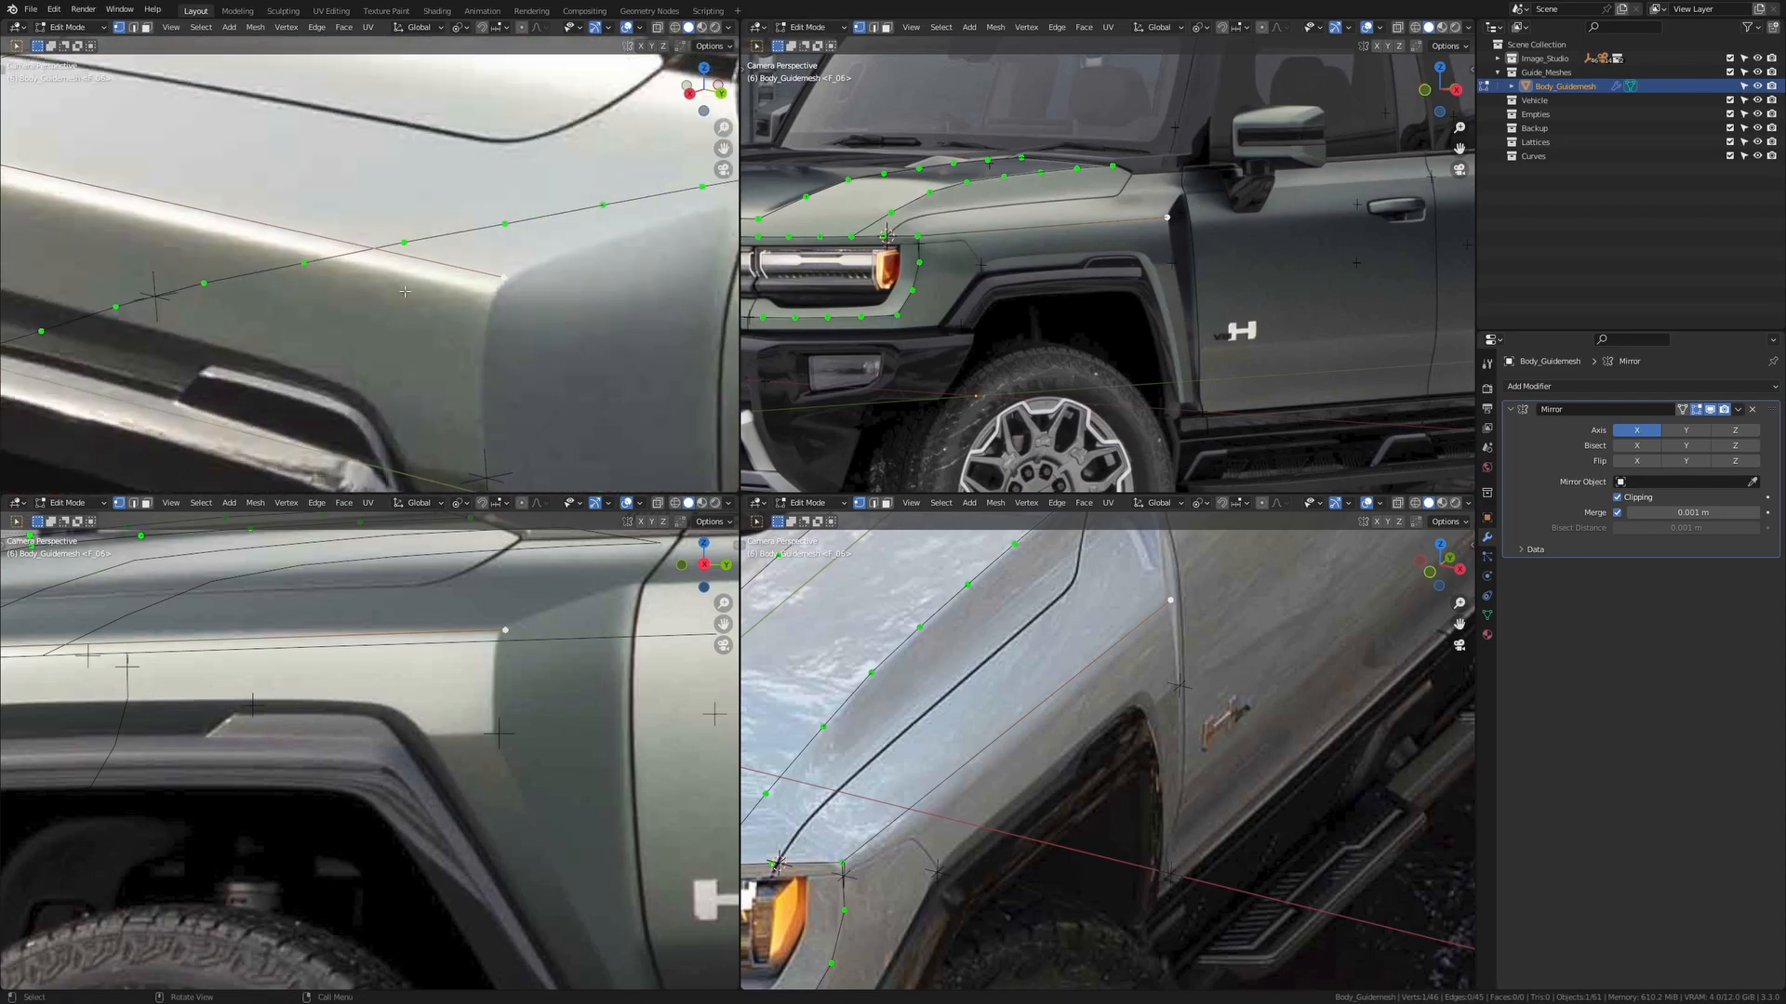
Try to align the fender crease's end vertex along global Z and X with the crease corner in the angled green Hummer view
{"action": "scroll", "coordinate": [558, 400], "scroll_direction": "down", "scroll_amount": 2}
{"action": "scroll", "coordinate": [1200, 307], "scroll_direction": "up", "scroll_amount": 1}
{"action": "scroll", "coordinate": [455, 221], "scroll_direction": "up", "scroll_amount": 1}
{"action": "middle_click_drag", "start_coordinate": [456, 222], "coordinate": [528, 289], "text": "shift"}
{"action": "key", "text": "g"}
{"action": "key", "text": "z"}
{"action": "left_click", "coordinate": [555, 305]}
{"action": "key", "text": "g"}
{"action": "key", "text": "x"}
{"action": "left_click", "coordinate": [548, 307]}
Try smaller shifts of the crease's end vertex along global Z and X, plus a free move, in the angled green view
{"action": "key", "text": "g"}
{"action": "key", "text": "z"}
{"action": "left_click", "coordinate": [547, 302]}
{"action": "key", "text": "g"}
{"action": "key", "text": "x"}
{"action": "left_click", "coordinate": [539, 303]}
{"action": "key", "text": "g"}
{"action": "left_click", "coordinate": [511, 722]}
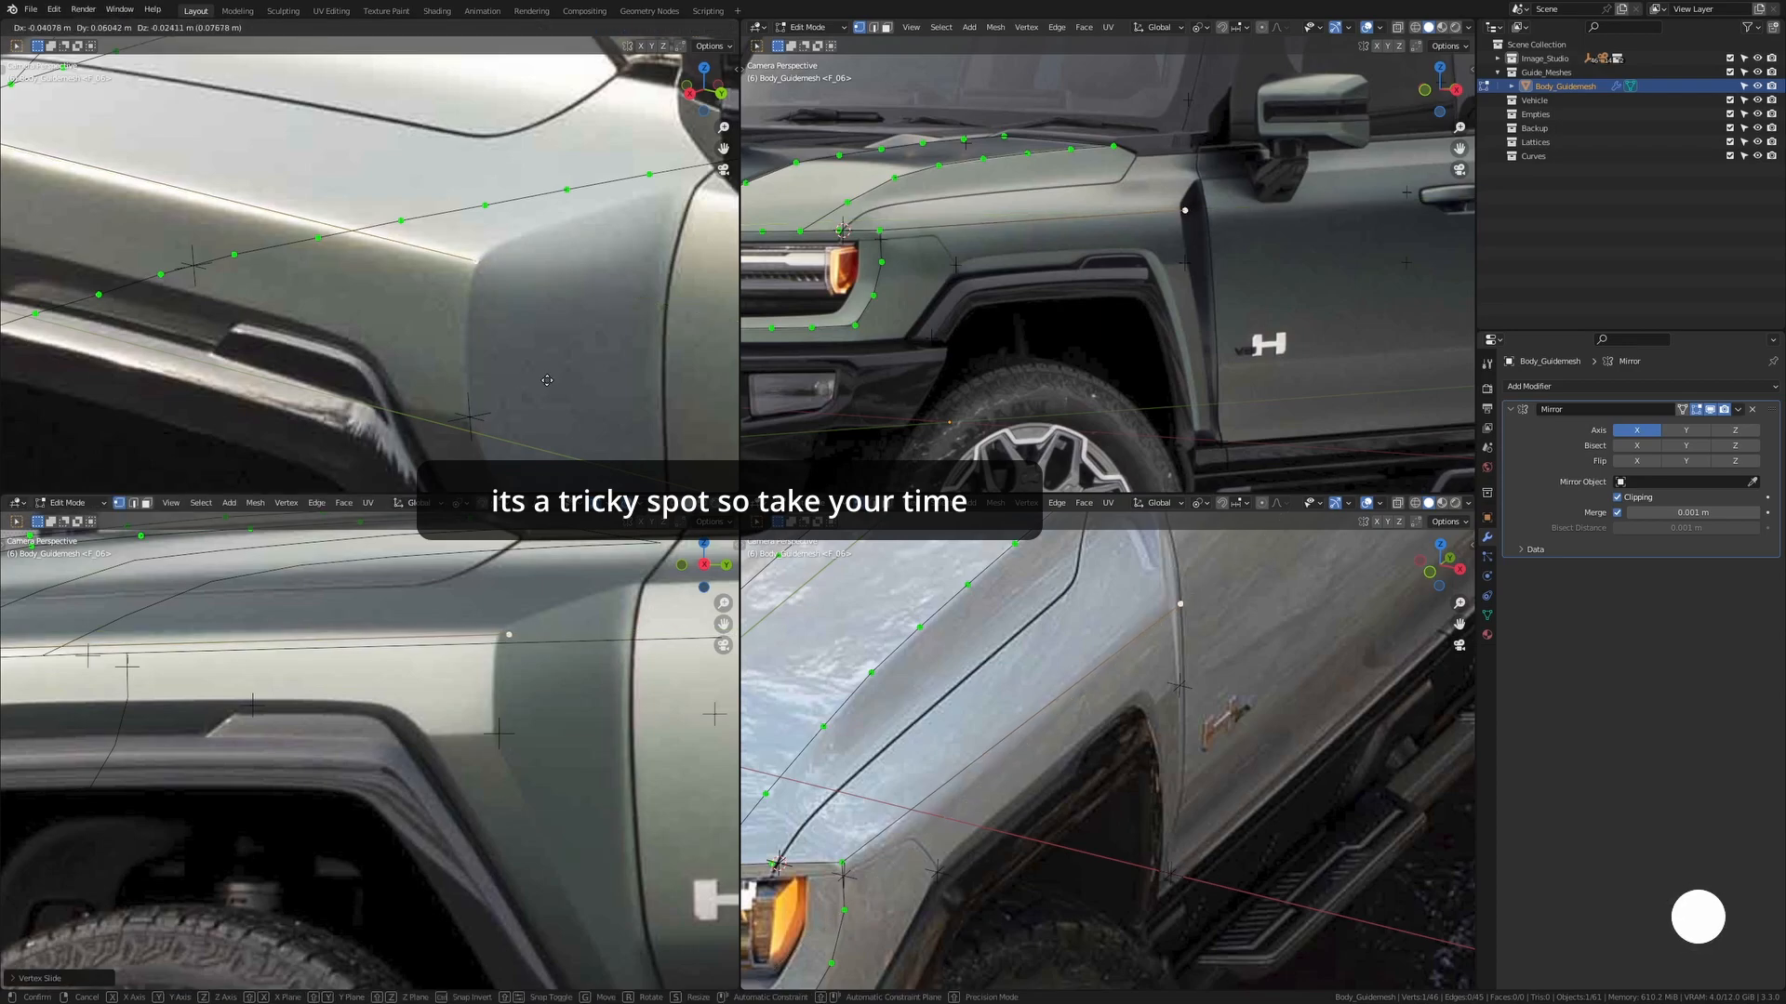
Snap the 3D cursor to the empty on the fender edge below the crease's rear end
{"action": "key", "text": "Tab"}
{"action": "left_click", "coordinate": [511, 731]}
{"action": "key", "text": "shift+s"}
{"action": "left_click", "coordinate": [535, 642]}
Snap the crease's end vertex to the 3D cursor, then raise it along global Z to the crease height
{"action": "key", "text": "Tab"}
{"action": "key", "text": "shift+s"}
{"action": "key", "text": "g"}
{"action": "key", "text": "z"}
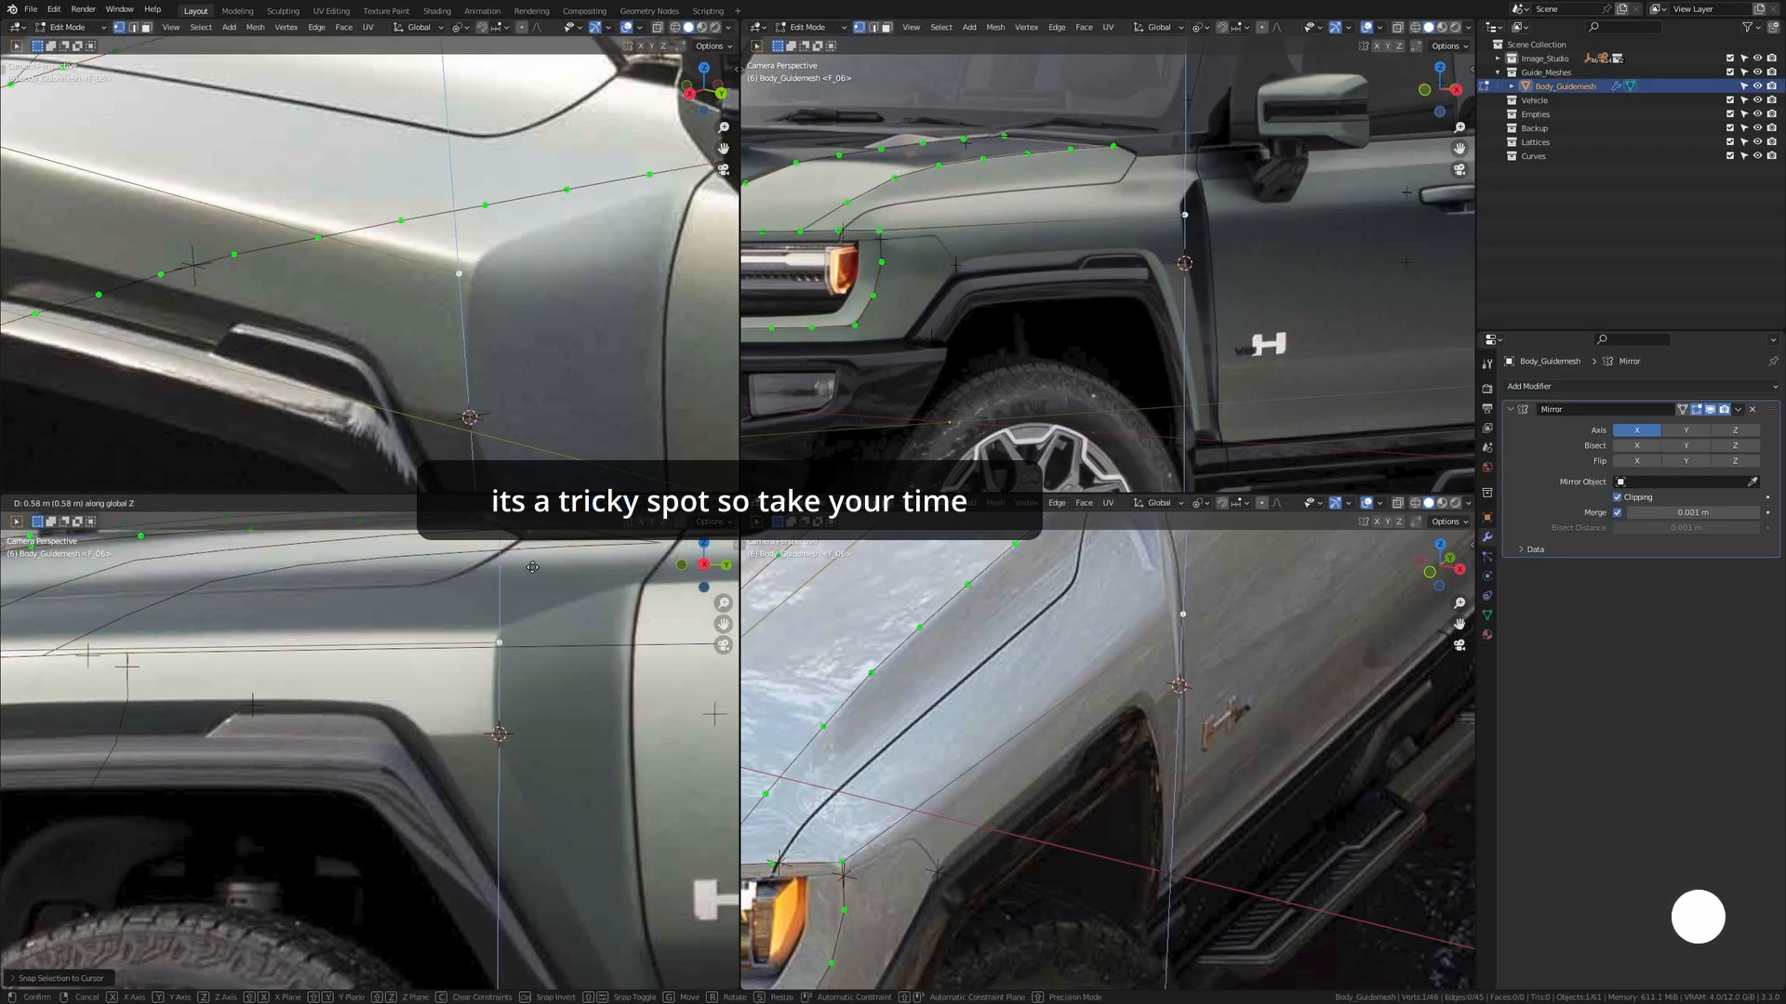
{"action": "left_click", "coordinate": [529, 530]}
Slide the crease's end vertex along its edge and shift it along global X to match the front three-quarter photos
{"action": "scroll", "coordinate": [1180, 360], "scroll_direction": "up", "scroll_amount": 4}
{"action": "key", "text": "g"}
{"action": "key", "text": "z"}
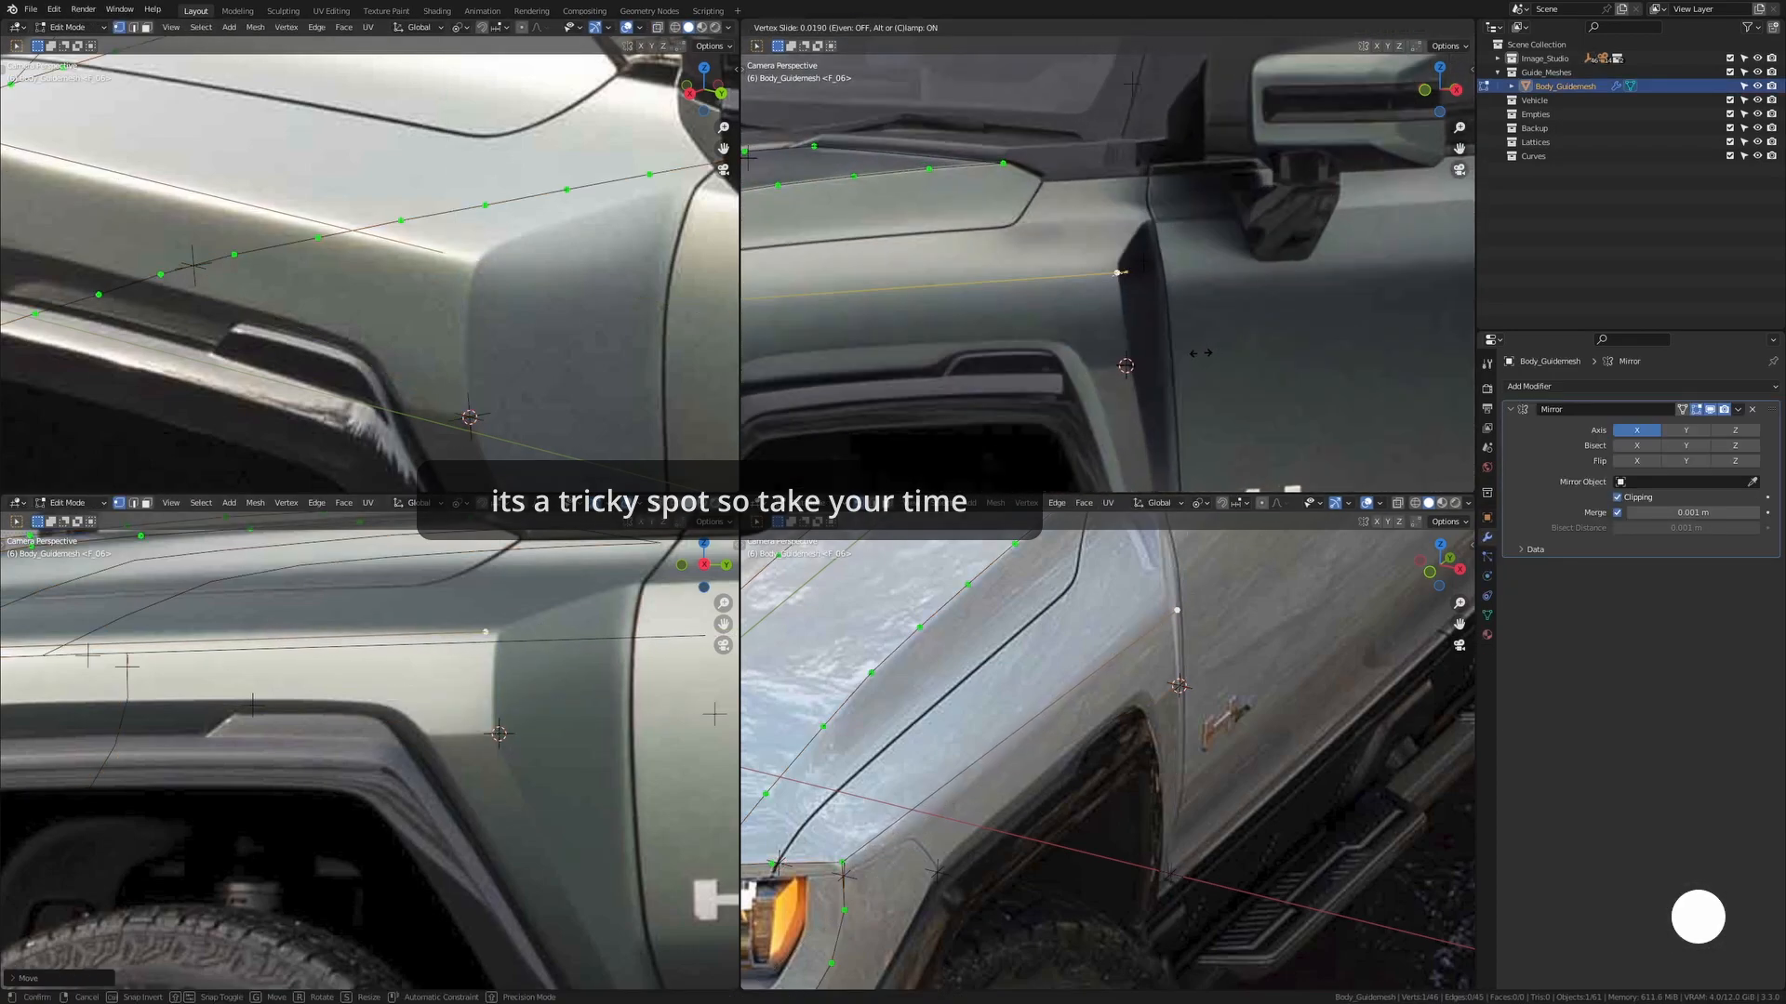
{"action": "left_click", "coordinate": [1181, 361]}
{"action": "key", "text": "g"}
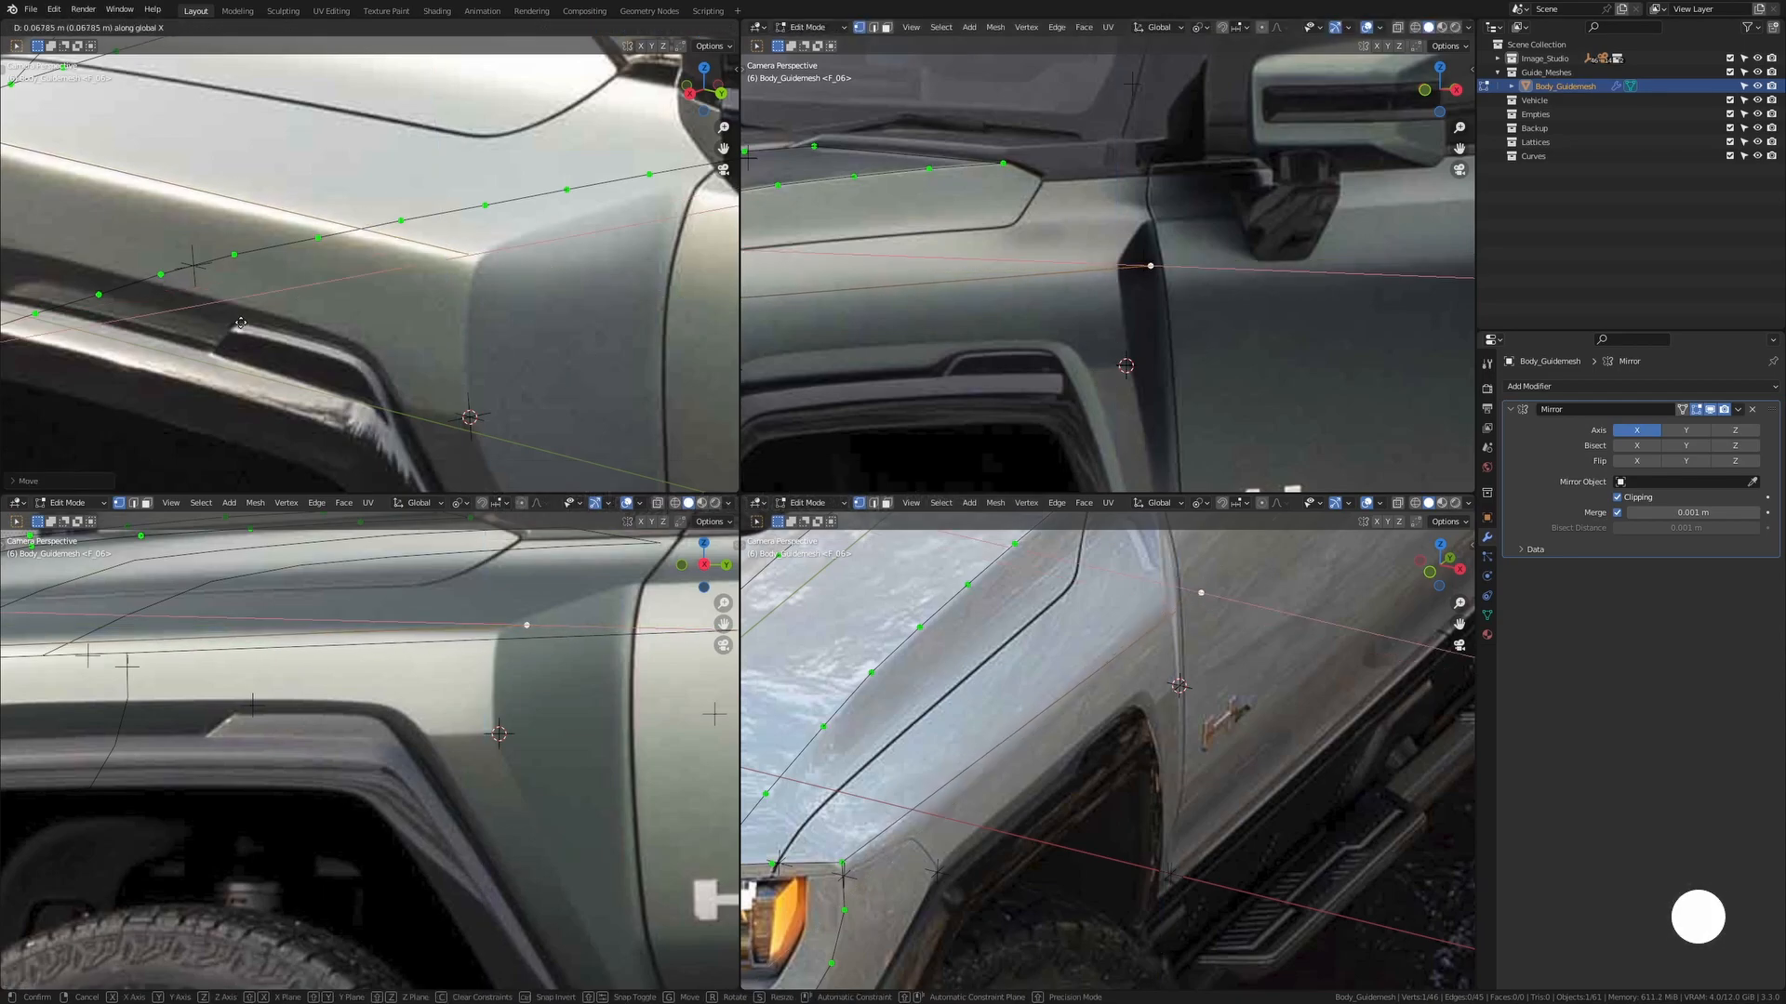
{"action": "left_click", "coordinate": [452, 326]}
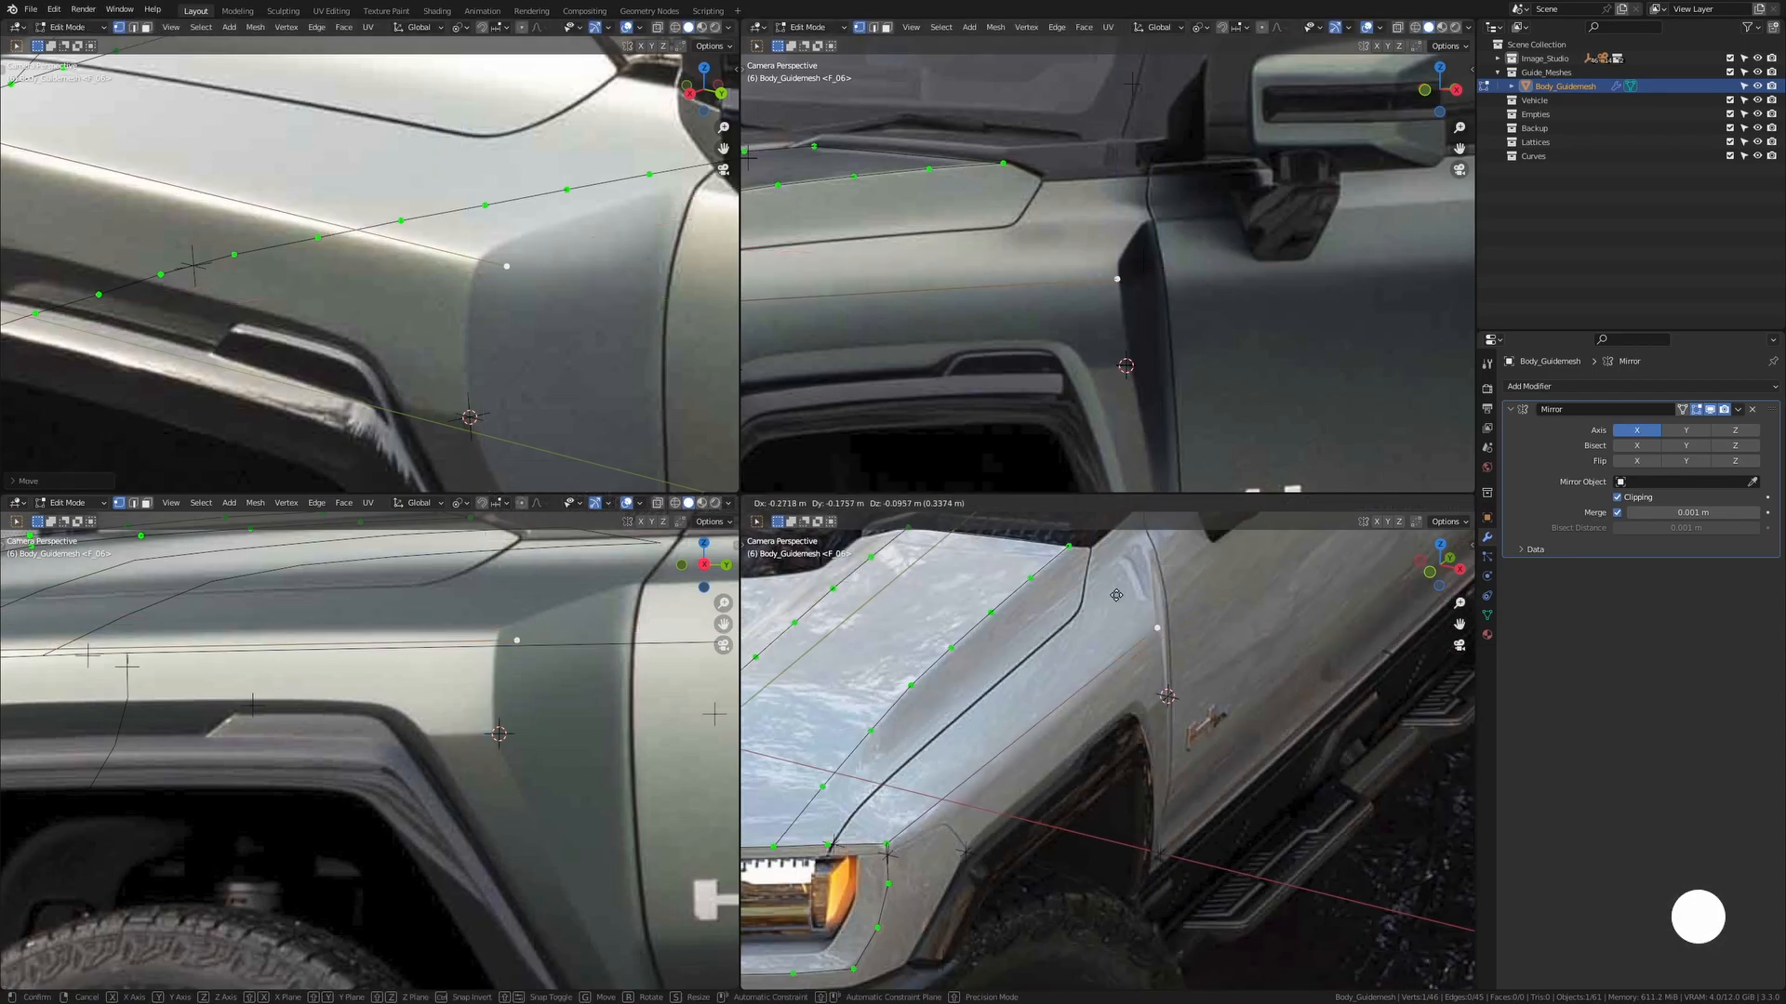
Fine-tune the crease's end vertex with free moves and a global Y move against the angled and side photos
{"action": "key", "text": "g"}
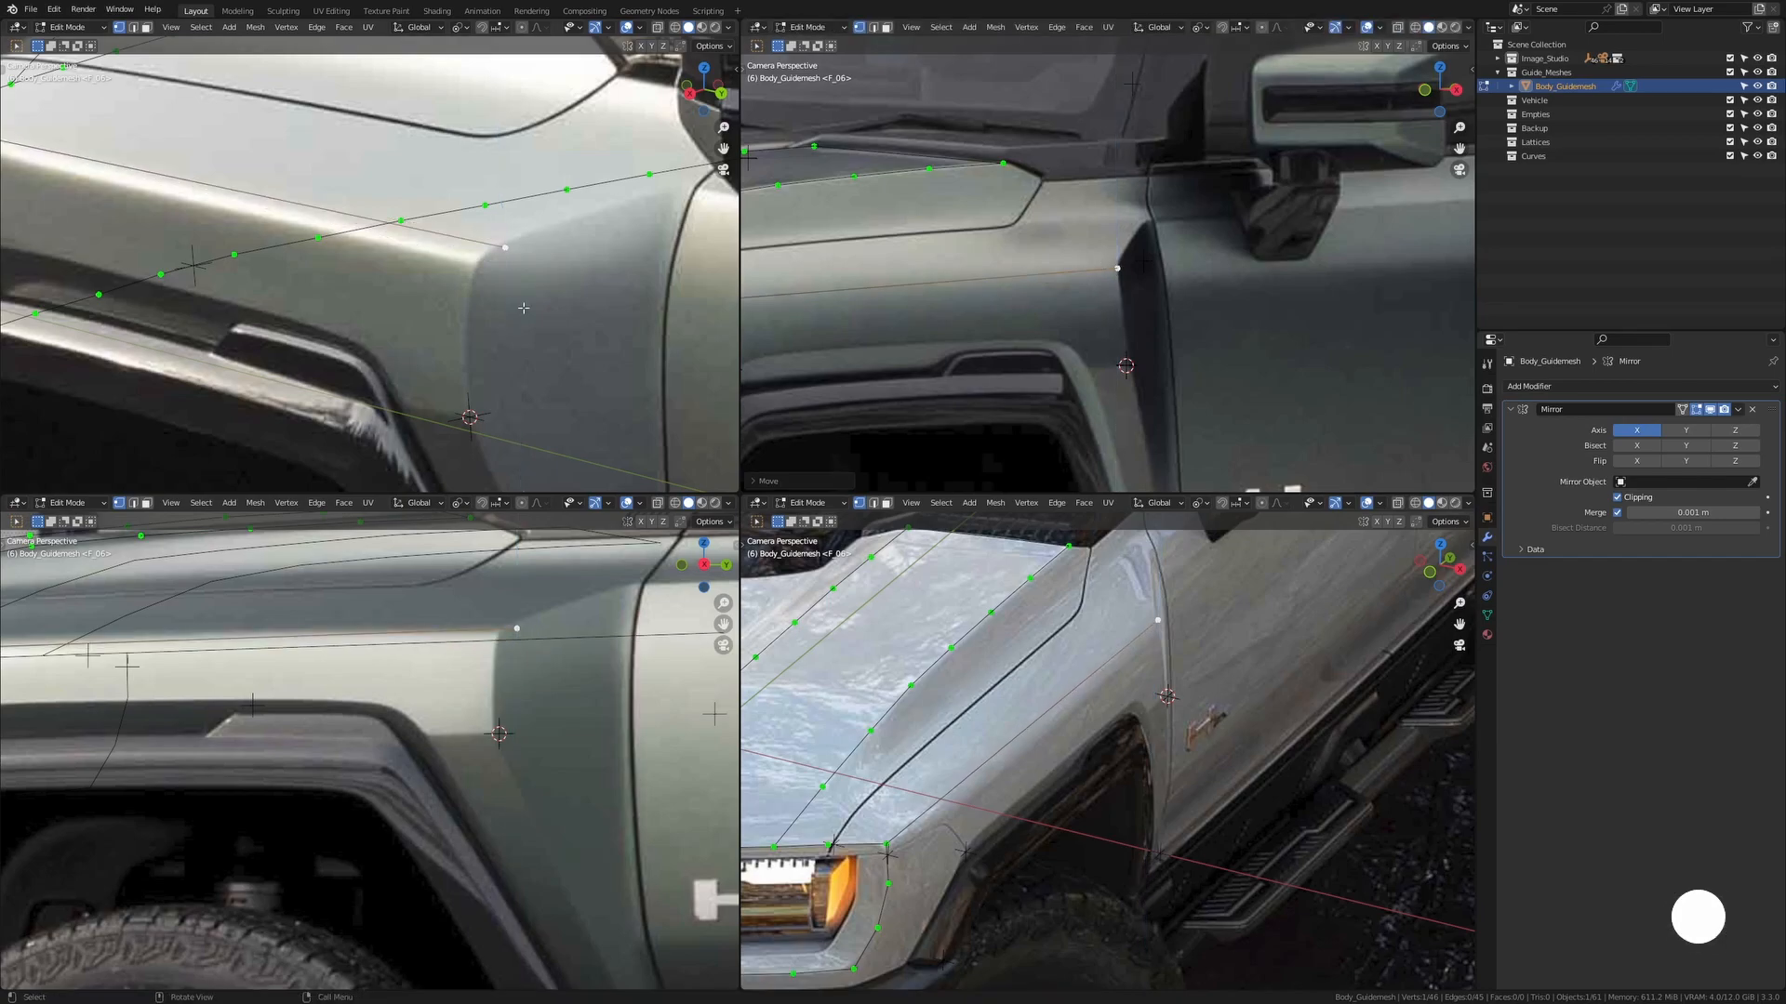
{"action": "left_click", "coordinate": [491, 311]}
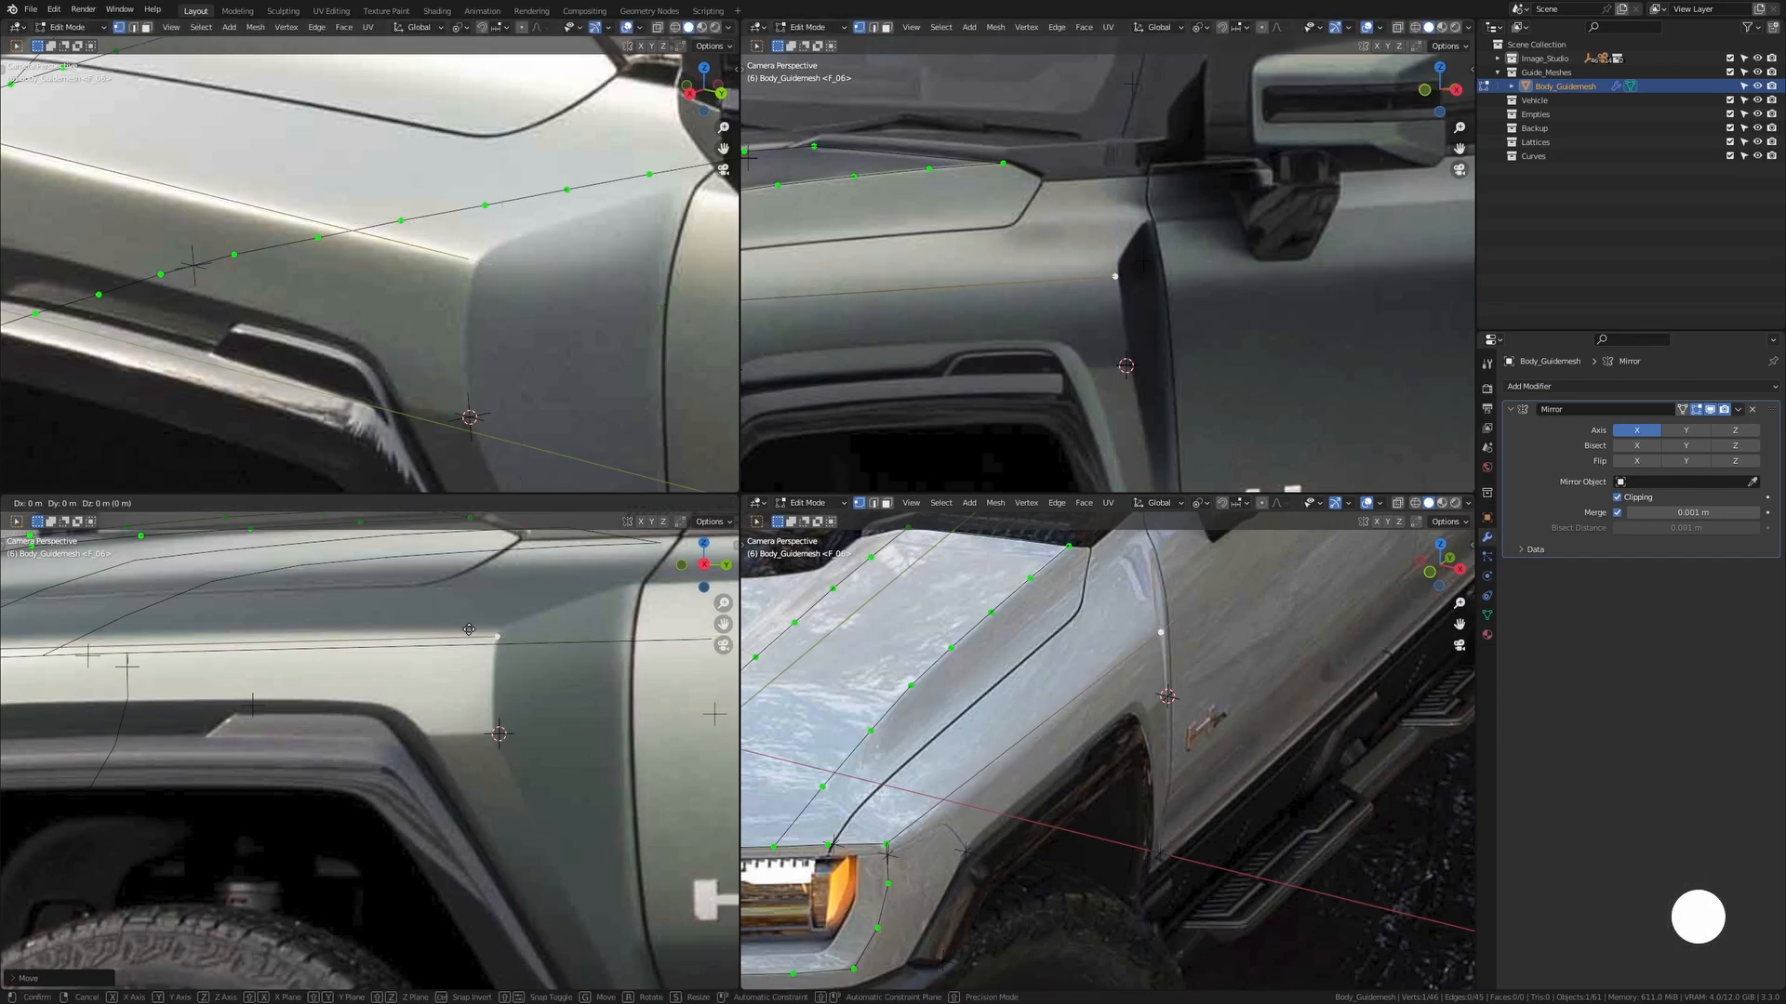
{"action": "key", "text": "g"}
{"action": "key", "text": "y"}
{"action": "scroll", "coordinate": [532, 638], "scroll_direction": "down", "scroll_amount": 5}
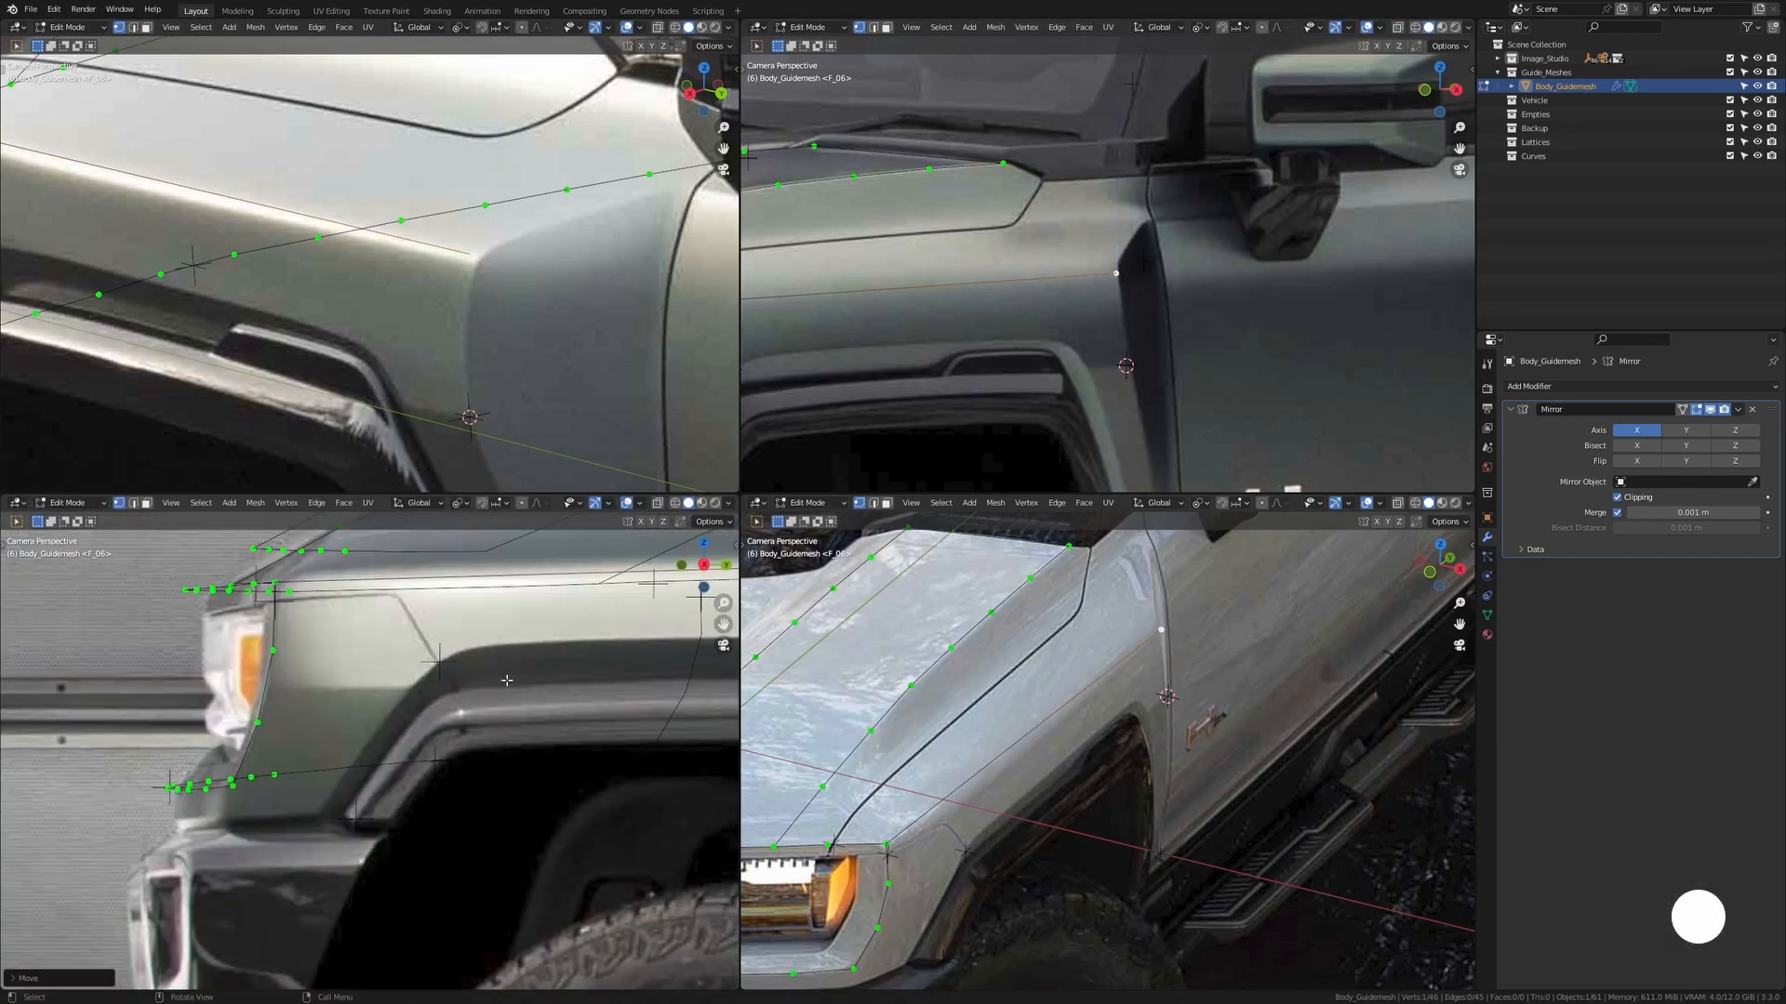
{"action": "scroll", "coordinate": [587, 601], "scroll_direction": "up", "scroll_amount": 5}
Slide the crease's end vertex along its edge, then adjust it along global X to fit the corner in all views
{"action": "key", "text": "Tab"}
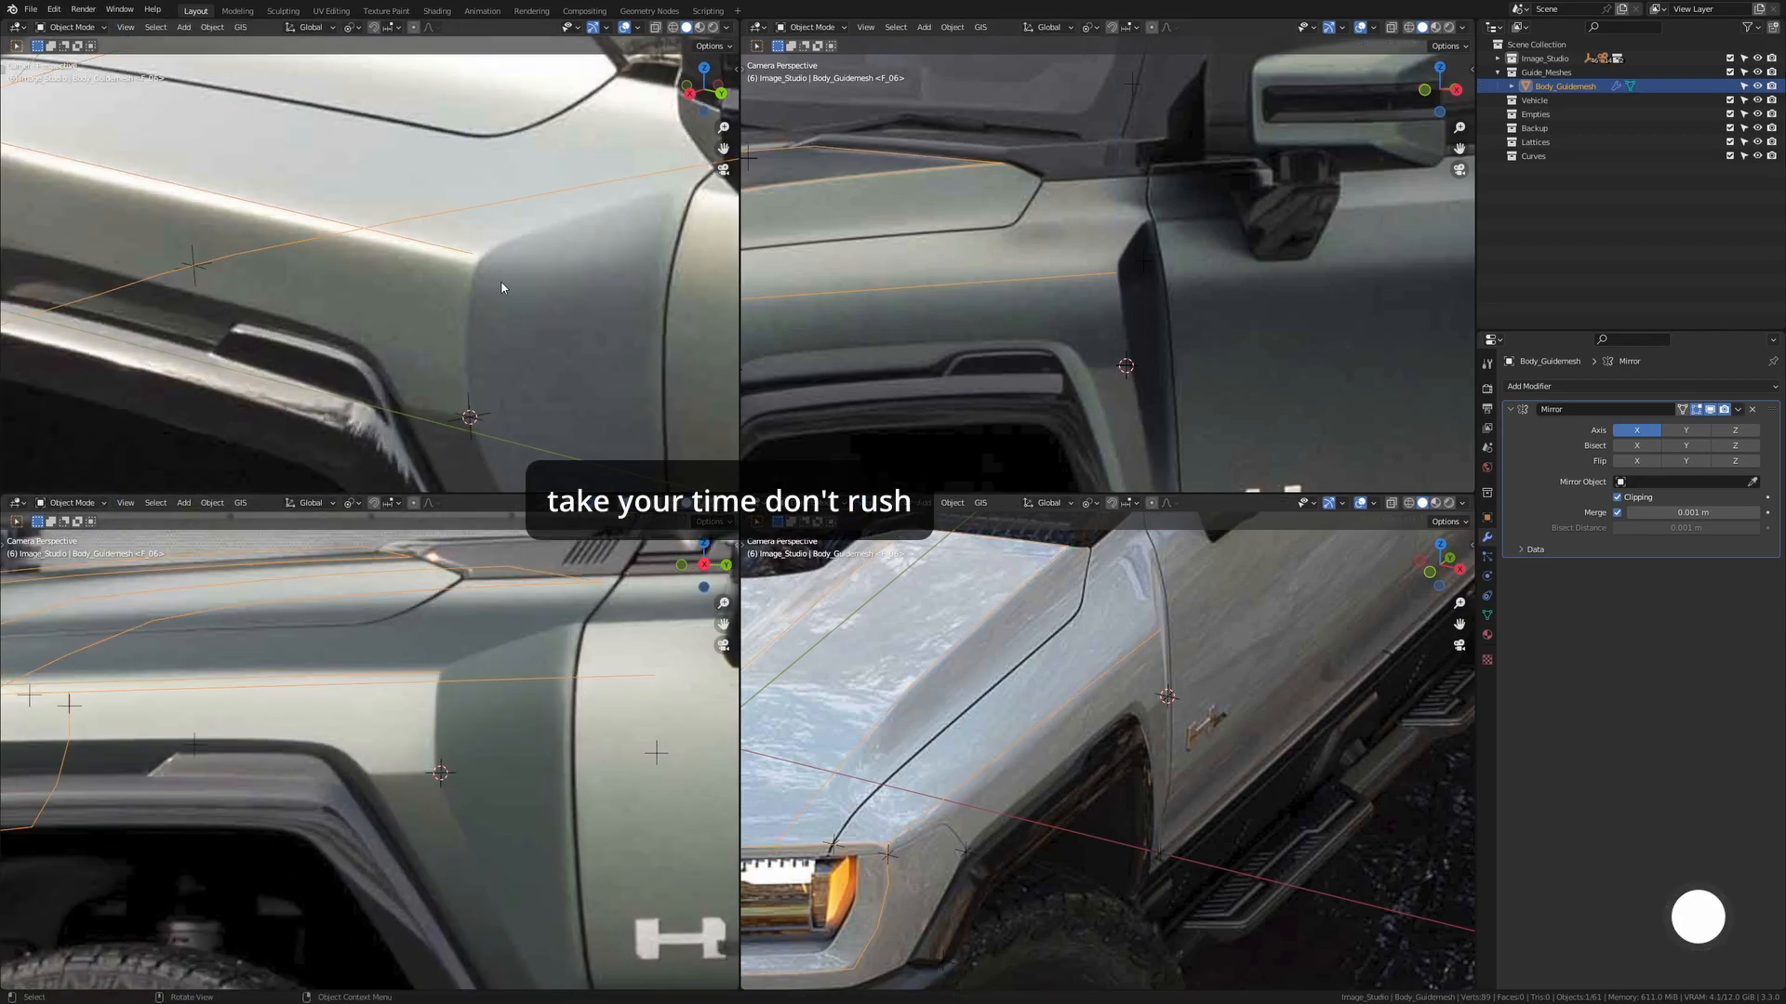
{"action": "key", "text": "Tab"}
{"action": "key", "text": "shift+v"}
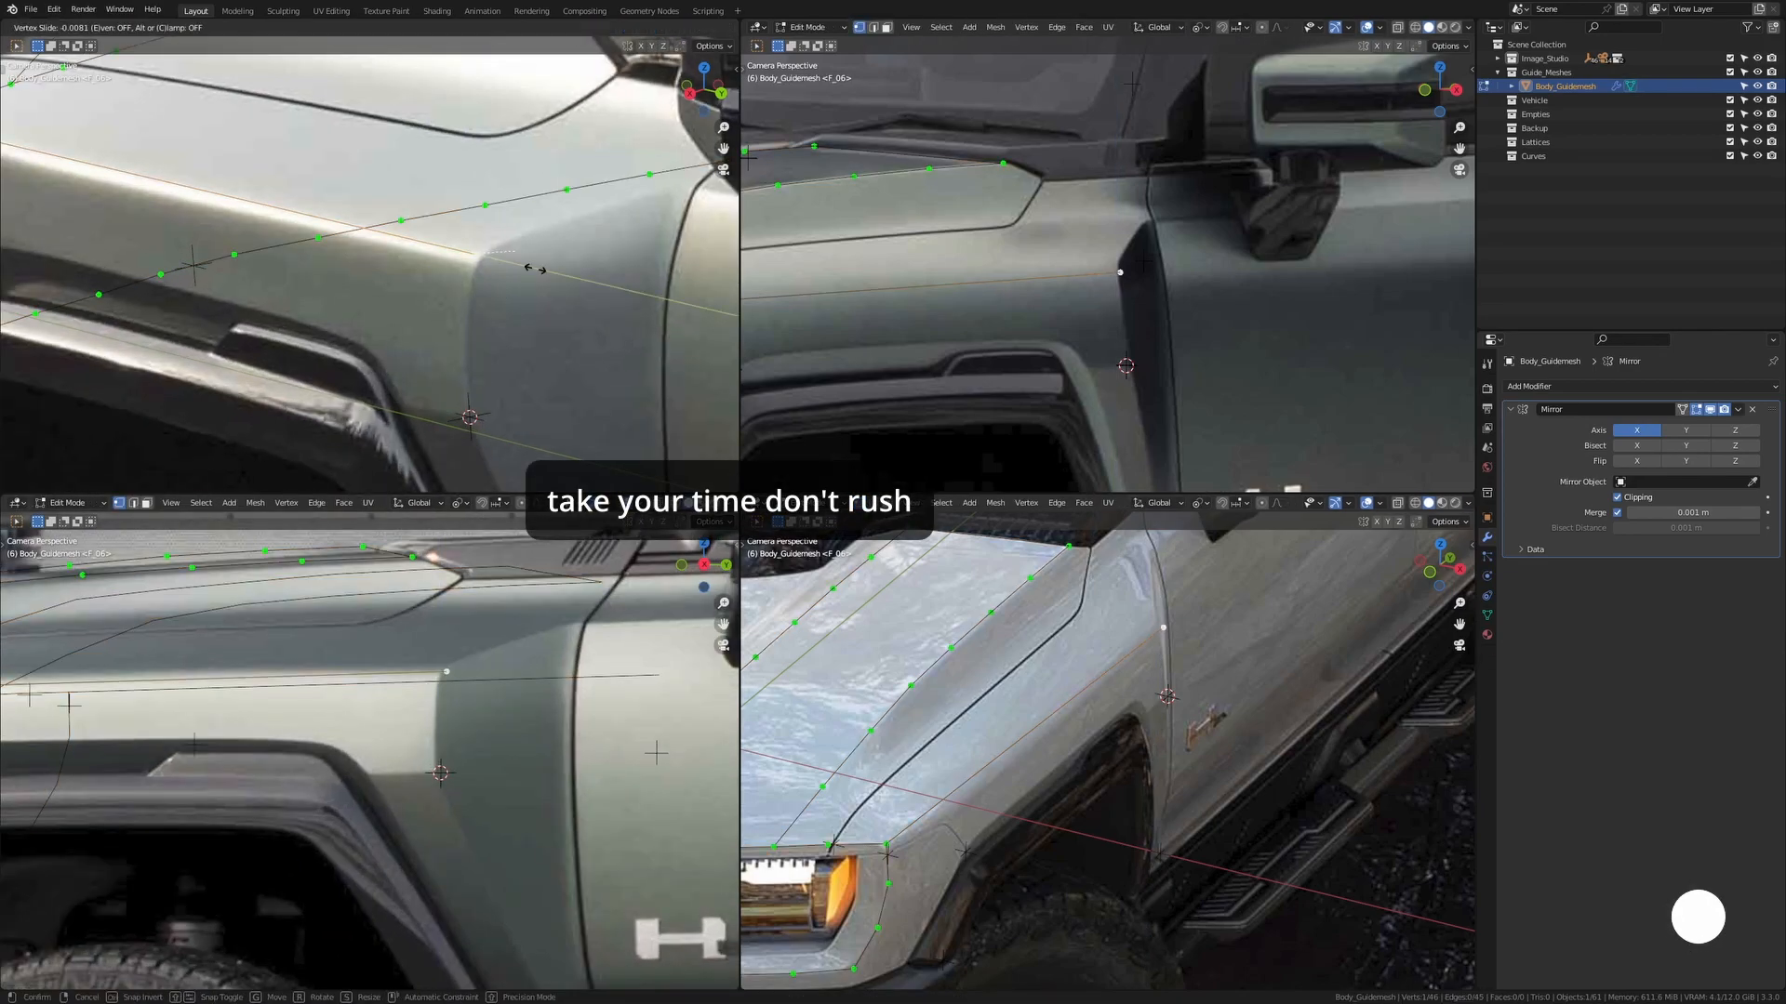
{"action": "left_click", "coordinate": [551, 277]}
{"action": "key", "text": "g"}
{"action": "key", "text": "x"}
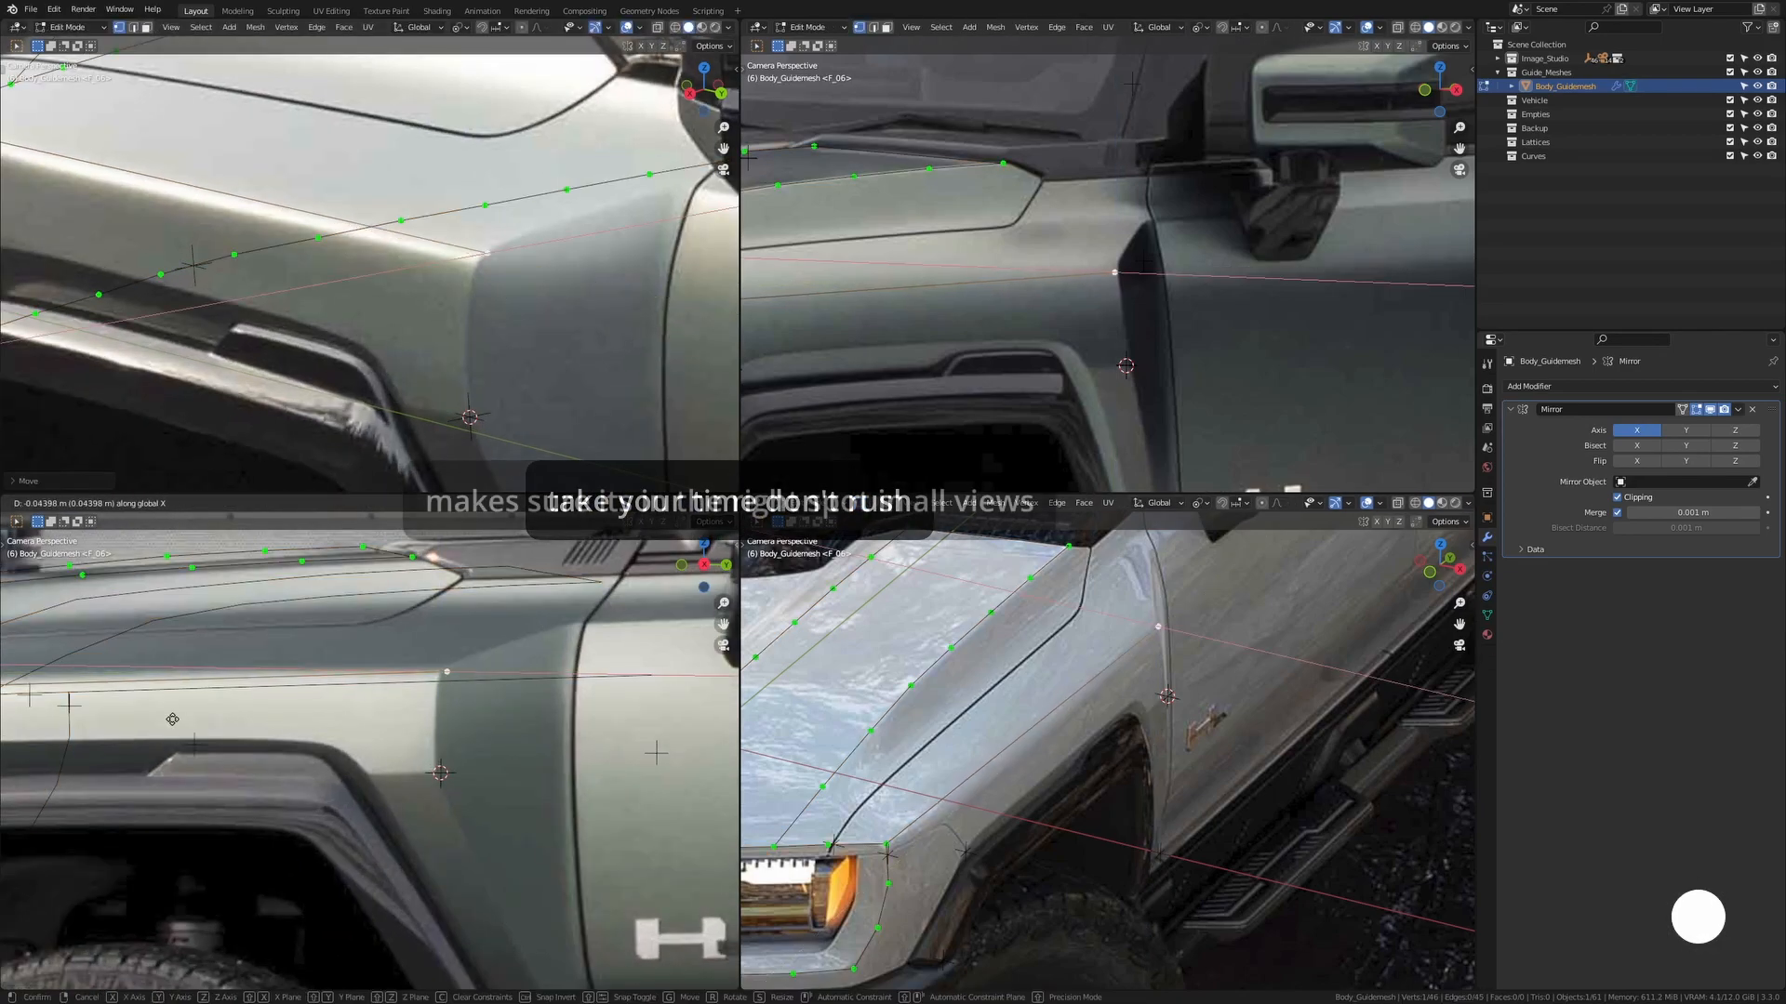
{"action": "scroll", "coordinate": [1129, 758], "scroll_direction": "up", "scroll_amount": 3}
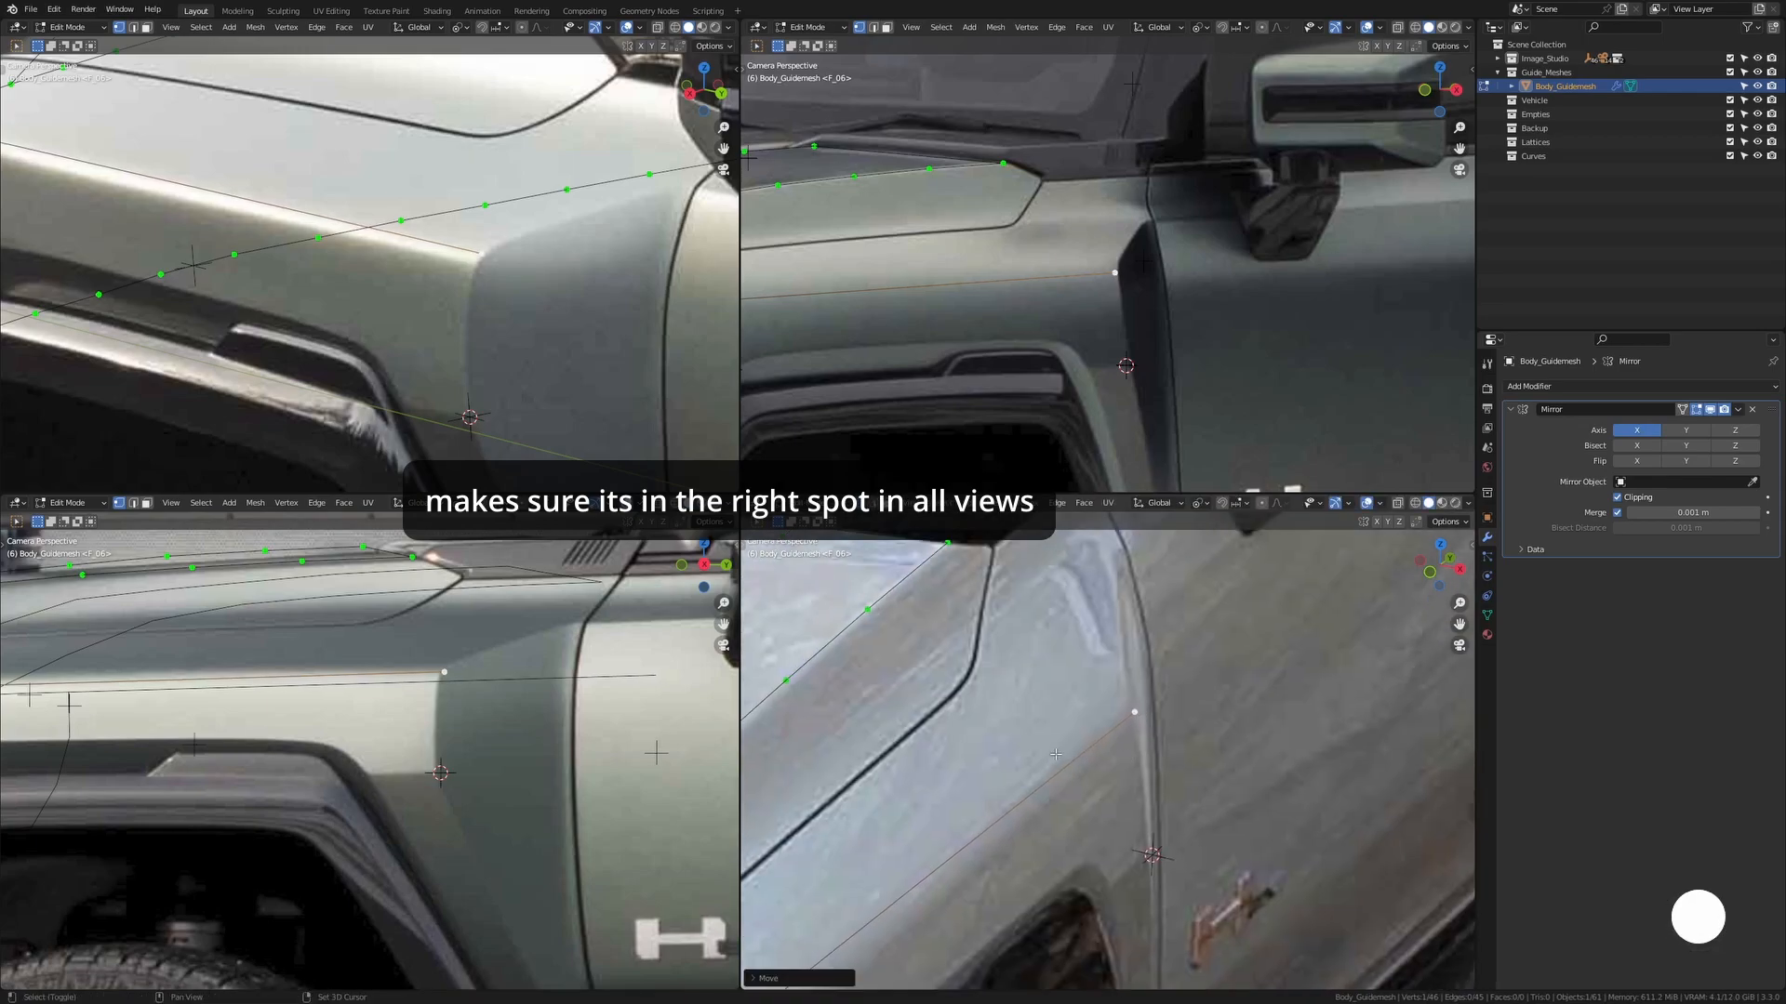
{"action": "left_click", "coordinate": [482, 719]}
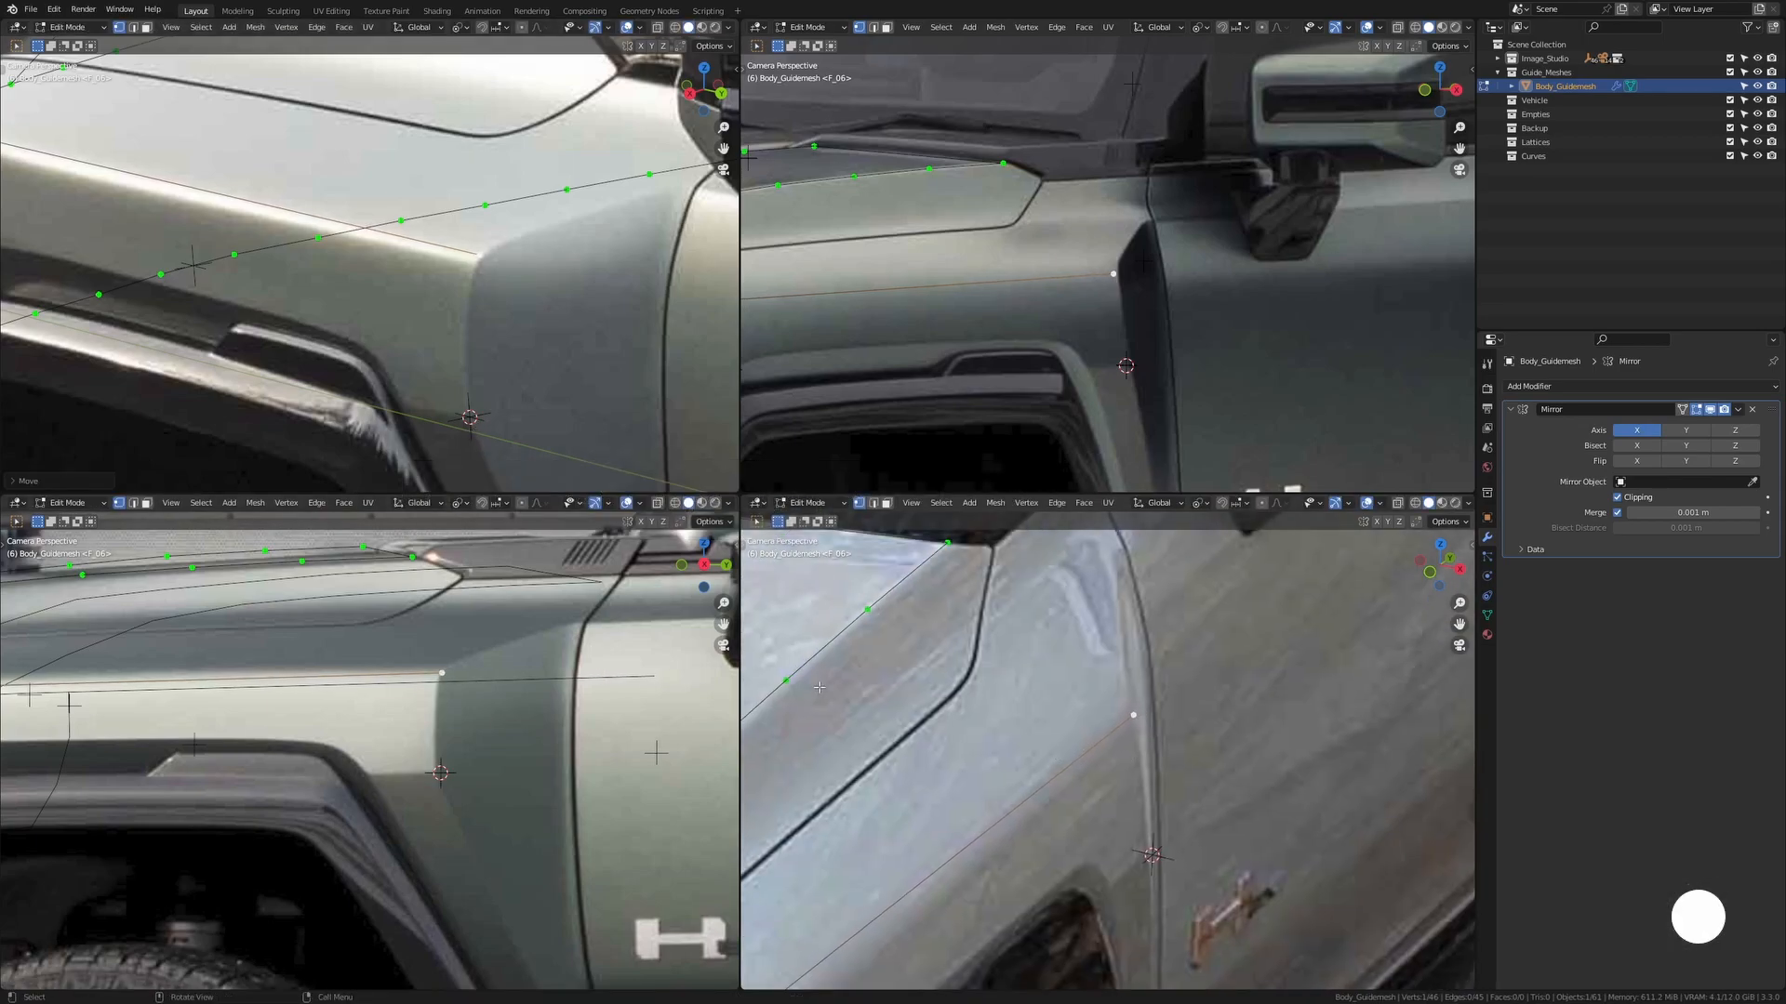
Extrude the crease's end vertex down to the lower end of the front fender, just above the sill, in the side view
{"action": "scroll", "coordinate": [818, 689], "scroll_direction": "down", "scroll_amount": 1}
{"action": "scroll", "coordinate": [790, 684], "scroll_direction": "up", "scroll_amount": 1}
{"action": "scroll", "coordinate": [651, 660], "scroll_direction": "down", "scroll_amount": 3}
{"action": "middle_click_drag", "start_coordinate": [595, 660], "coordinate": [469, 586], "text": "shift"}
{"action": "scroll", "coordinate": [469, 586], "scroll_direction": "up", "scroll_amount": 1}
{"action": "key", "text": "e"}
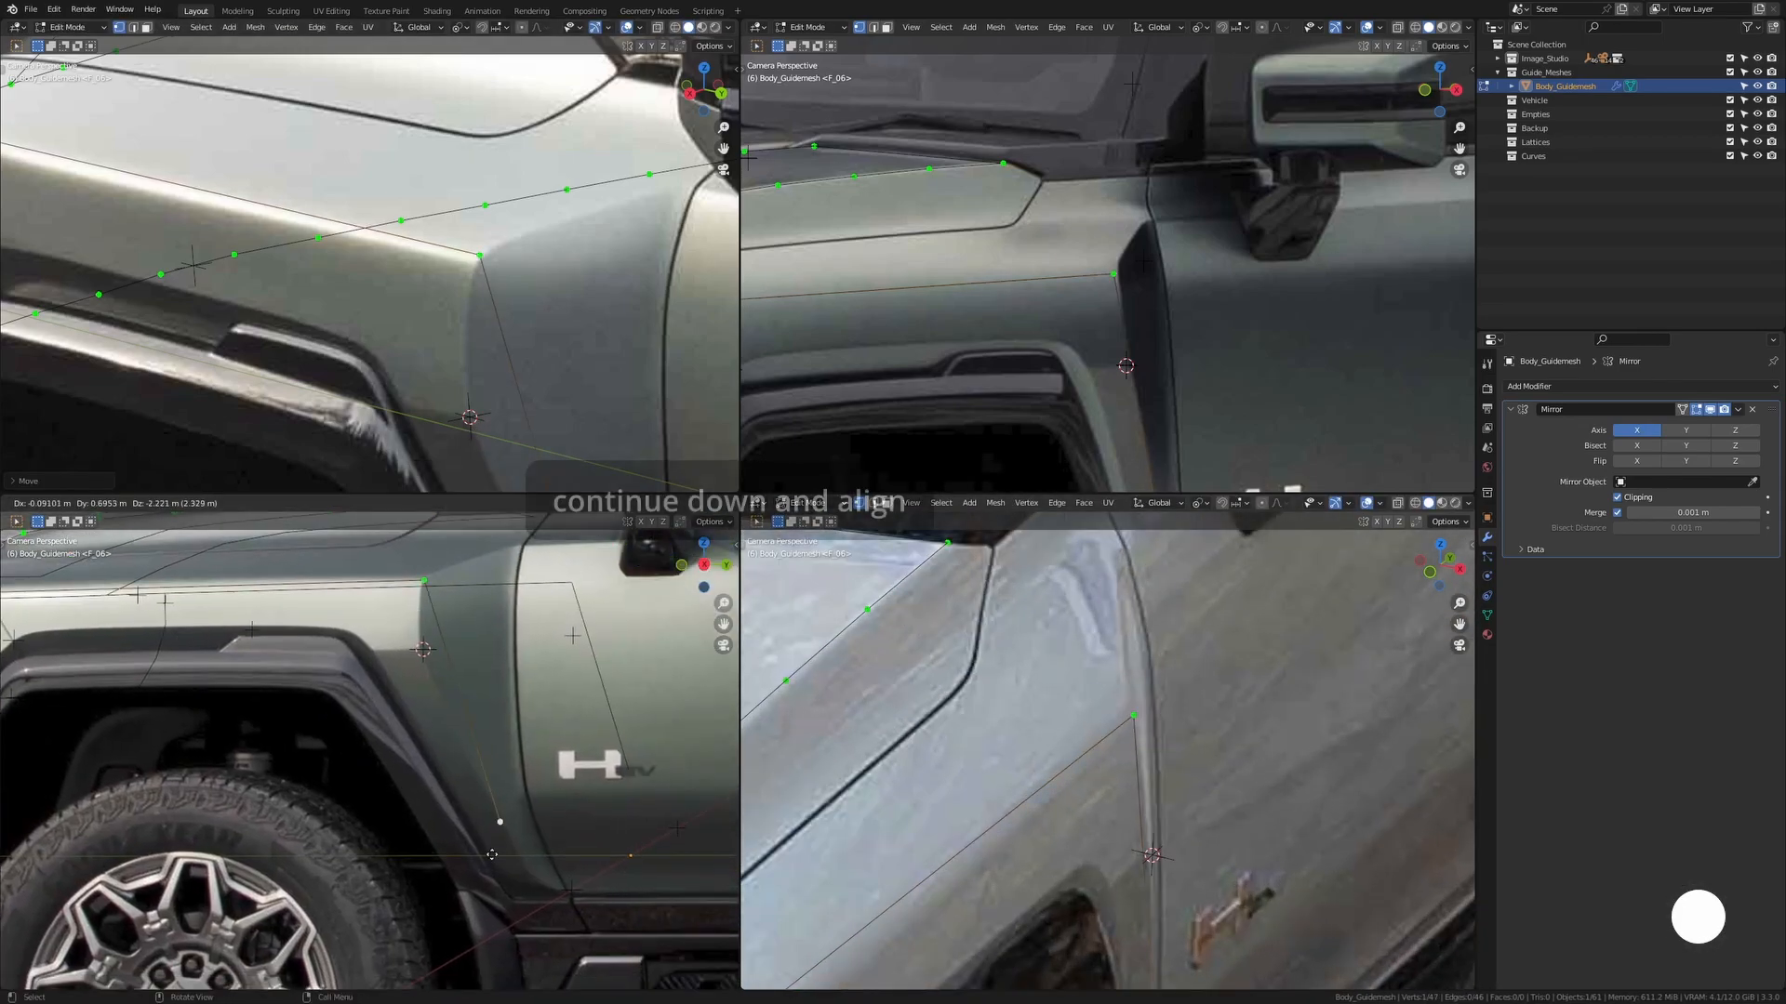
{"action": "left_click", "coordinate": [506, 897]}
{"action": "scroll", "coordinate": [1065, 267], "scroll_direction": "down", "scroll_amount": 3}
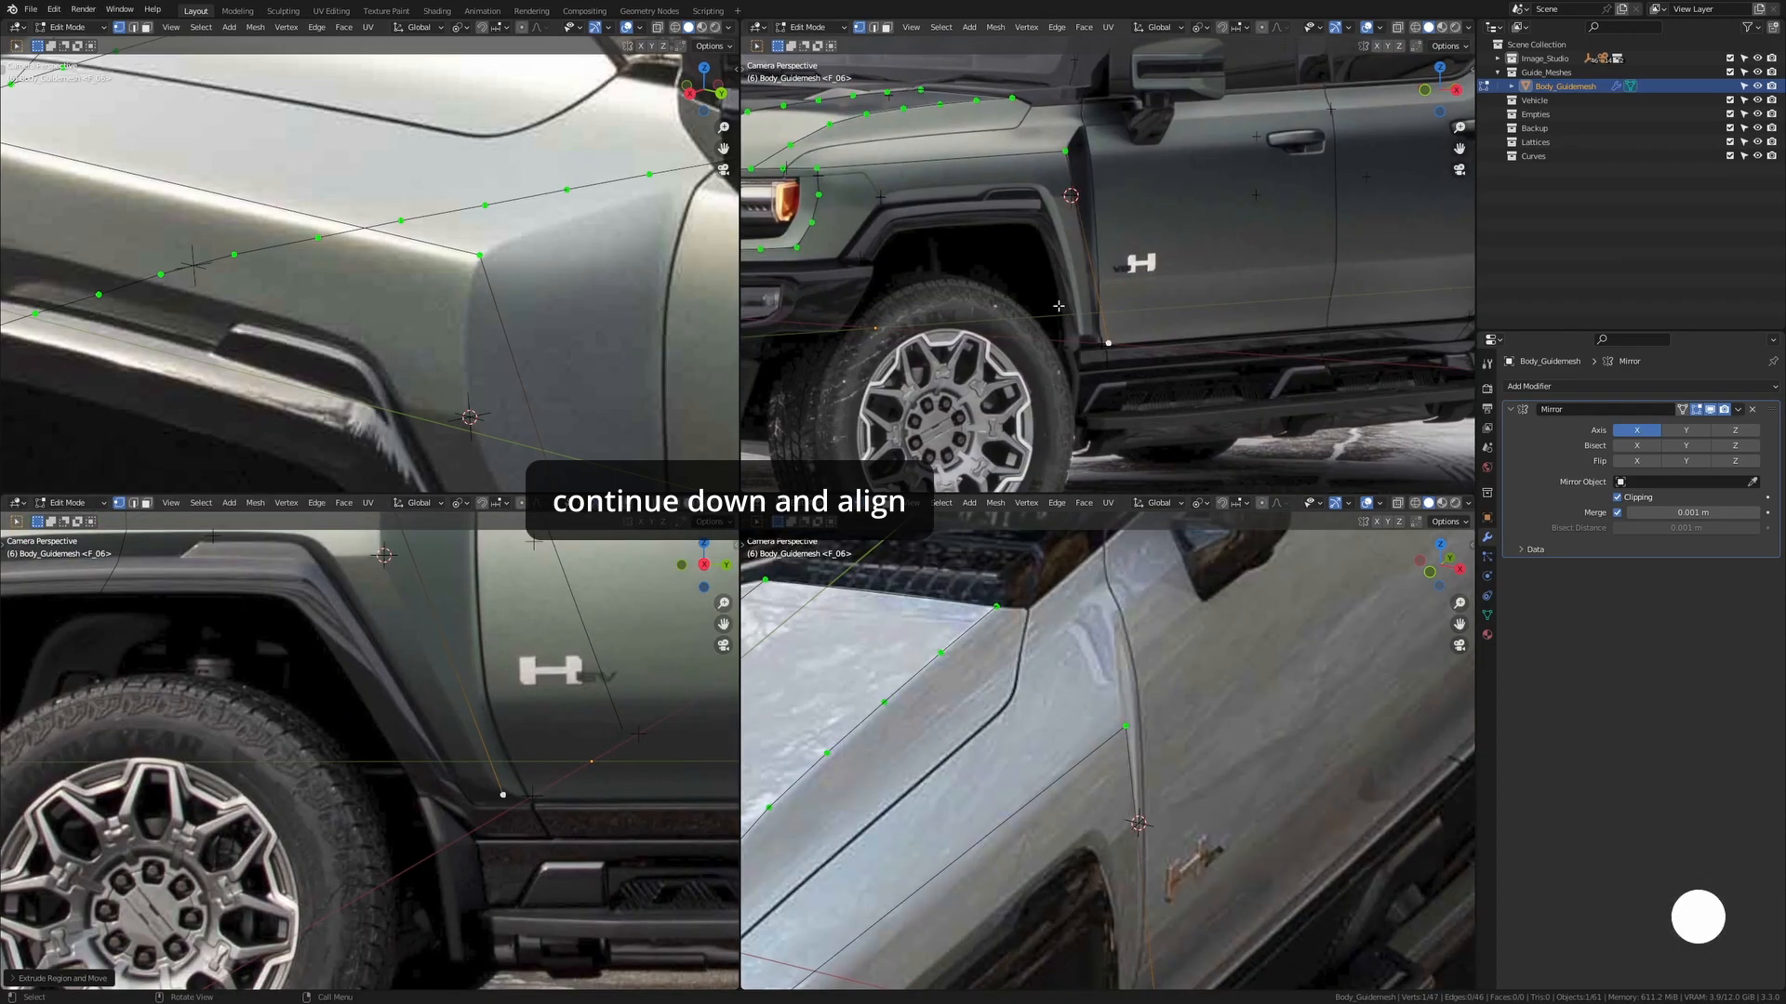
Reposition the extruded lower vertex at the bottom of the fender edge in the angled green Hummer view
{"action": "scroll", "coordinate": [558, 400], "scroll_direction": "down", "scroll_amount": 2}
{"action": "middle_click_drag", "start_coordinate": [558, 409], "coordinate": [400, 103], "text": "shift"}
{"action": "key", "text": "g"}
{"action": "left_click", "coordinate": [496, 359]}
{"action": "scroll", "coordinate": [520, 772], "scroll_direction": "up", "scroll_amount": 3}
{"action": "middle_click_drag", "start_coordinate": [520, 782], "coordinate": [450, 664], "text": "shift"}
{"action": "scroll", "coordinate": [450, 664], "scroll_direction": "down", "scroll_amount": 1}
Nudge the lower fender vertex to match the fender edge in the side and angled green views
{"action": "key", "text": "g"}
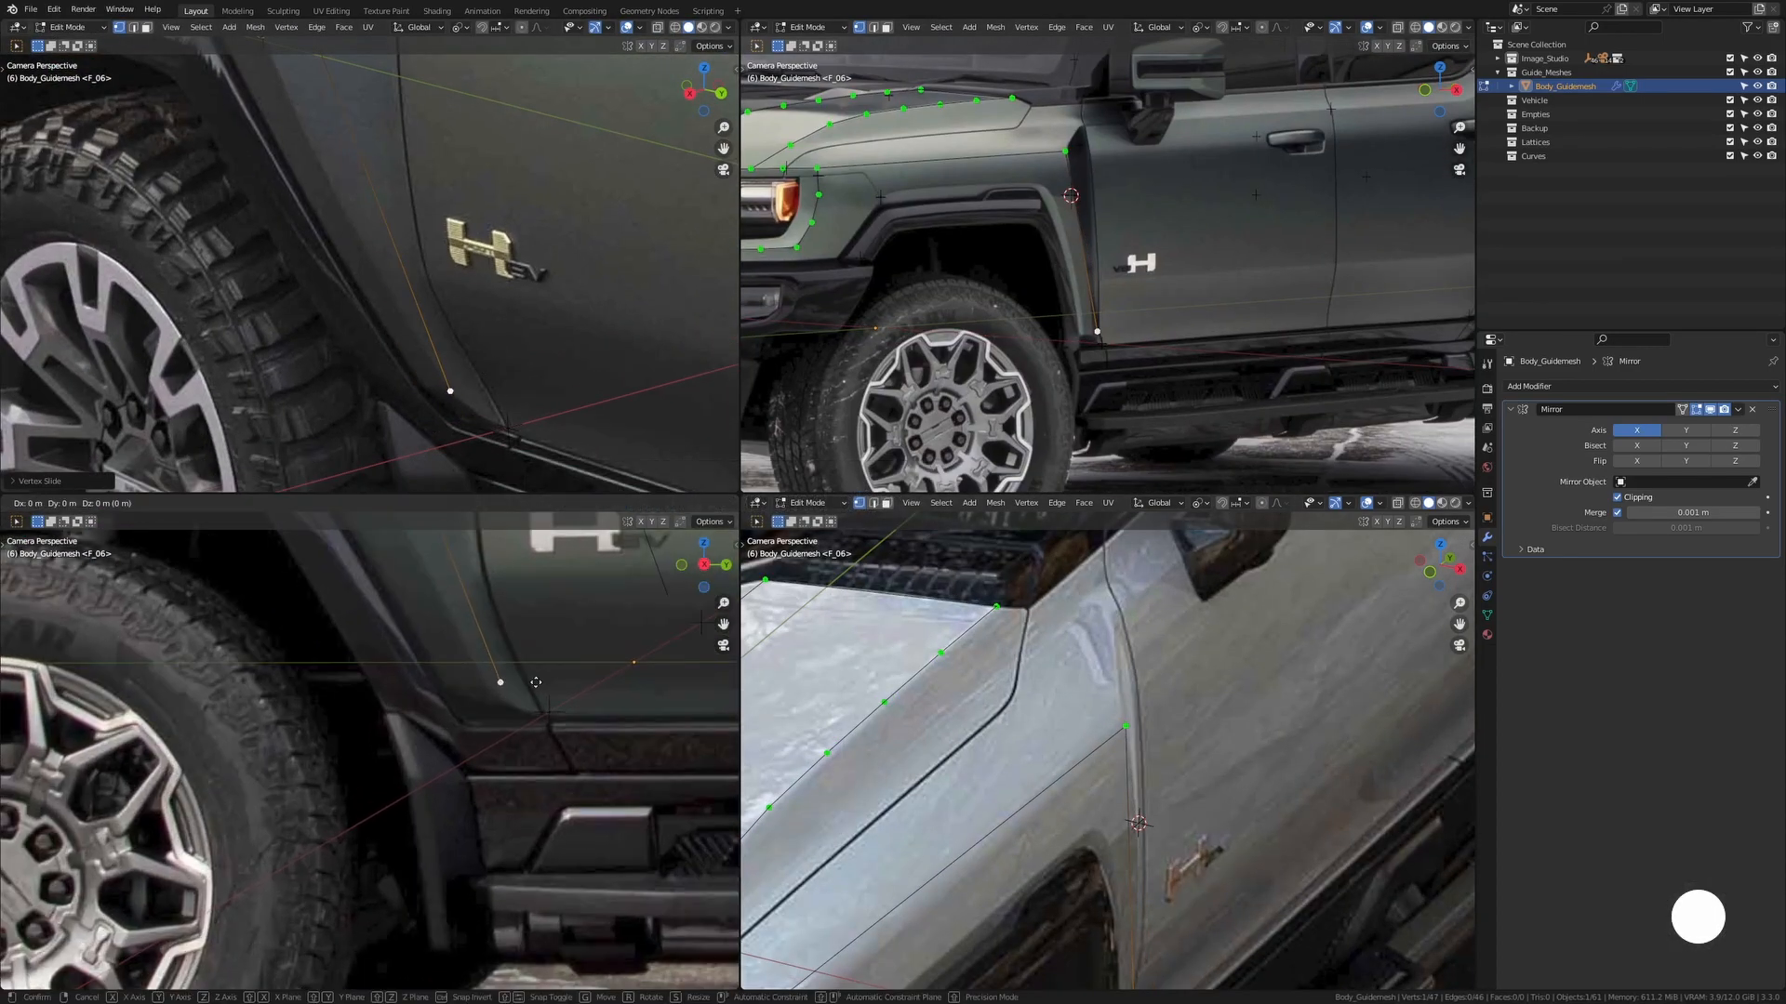
{"action": "key", "text": "y"}
{"action": "right_click", "coordinate": [437, 670]}
{"action": "scroll", "coordinate": [467, 398], "scroll_direction": "down", "scroll_amount": 1}
{"action": "key", "text": "g"}
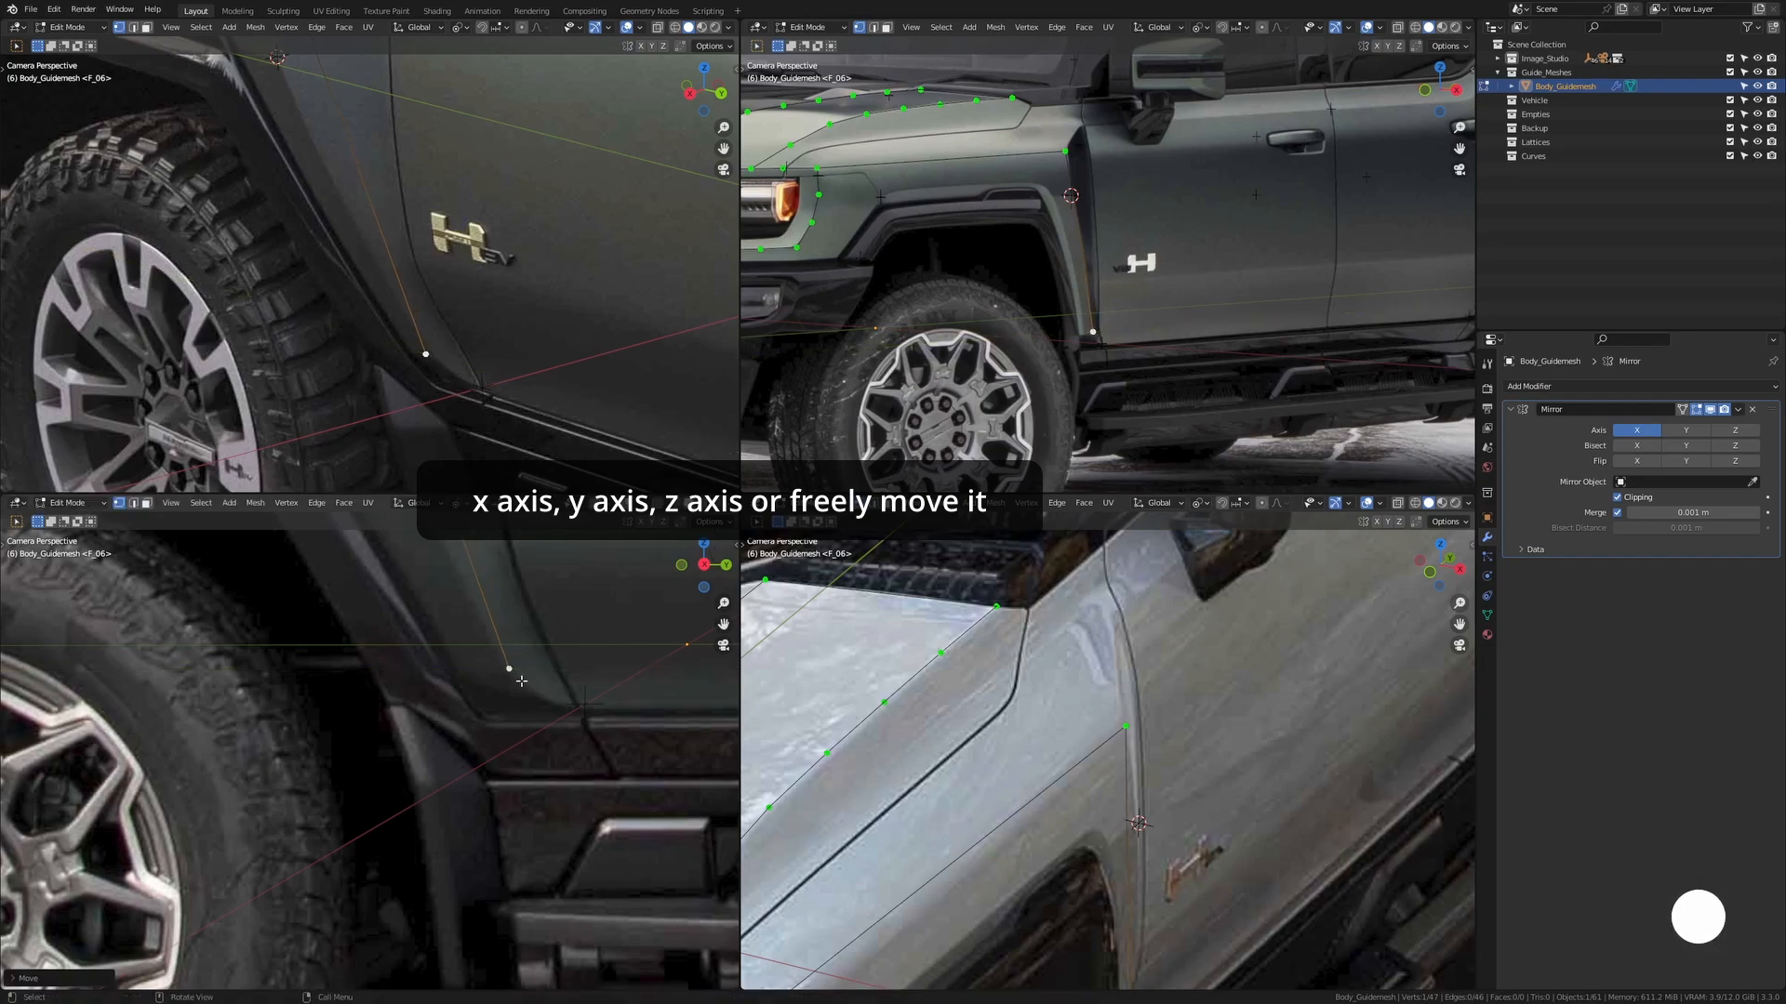
{"action": "left_click", "coordinate": [526, 383]}
Refine the lower fender vertex along global X to fit the bottom of the fender edge
{"action": "scroll", "coordinate": [558, 664], "scroll_direction": "up", "scroll_amount": 2}
{"action": "key", "text": "g"}
{"action": "key", "text": "z"}
{"action": "key", "text": "y"}
{"action": "right_click", "coordinate": [558, 663]}
{"action": "key", "text": "g"}
{"action": "key", "text": "x"}
{"action": "left_click", "coordinate": [563, 663]}
Add one vertex to the long vertical fender edge with a loop cut and snap it to the 3D cursor
{"action": "scroll", "coordinate": [345, 244], "scroll_direction": "down", "scroll_amount": 2}
{"action": "scroll", "coordinate": [337, 205], "scroll_direction": "up", "scroll_amount": 4}
{"action": "middle_click_drag", "start_coordinate": [307, 103], "coordinate": [406, 321], "text": "shift"}
{"action": "scroll", "coordinate": [406, 297], "scroll_direction": "up", "scroll_amount": 2}
{"action": "key", "text": "ctrl+r"}
{"action": "key", "text": "shift+s"}
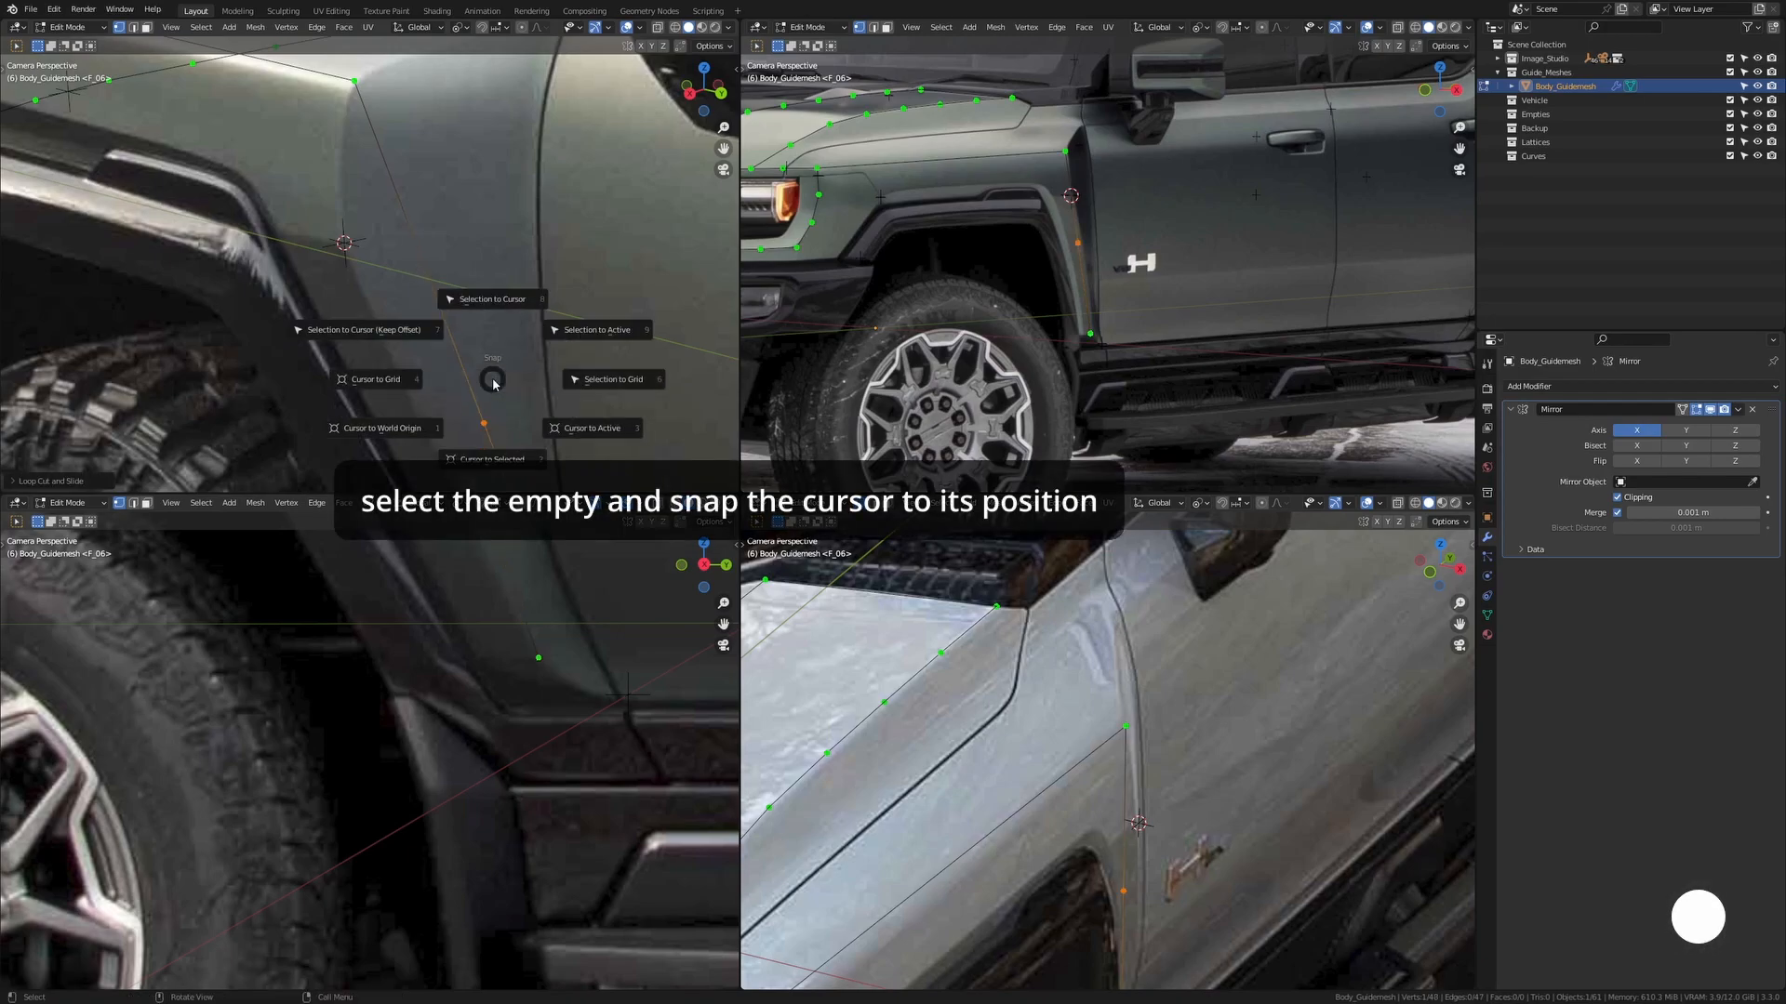
{"action": "left_click", "coordinate": [482, 314]}
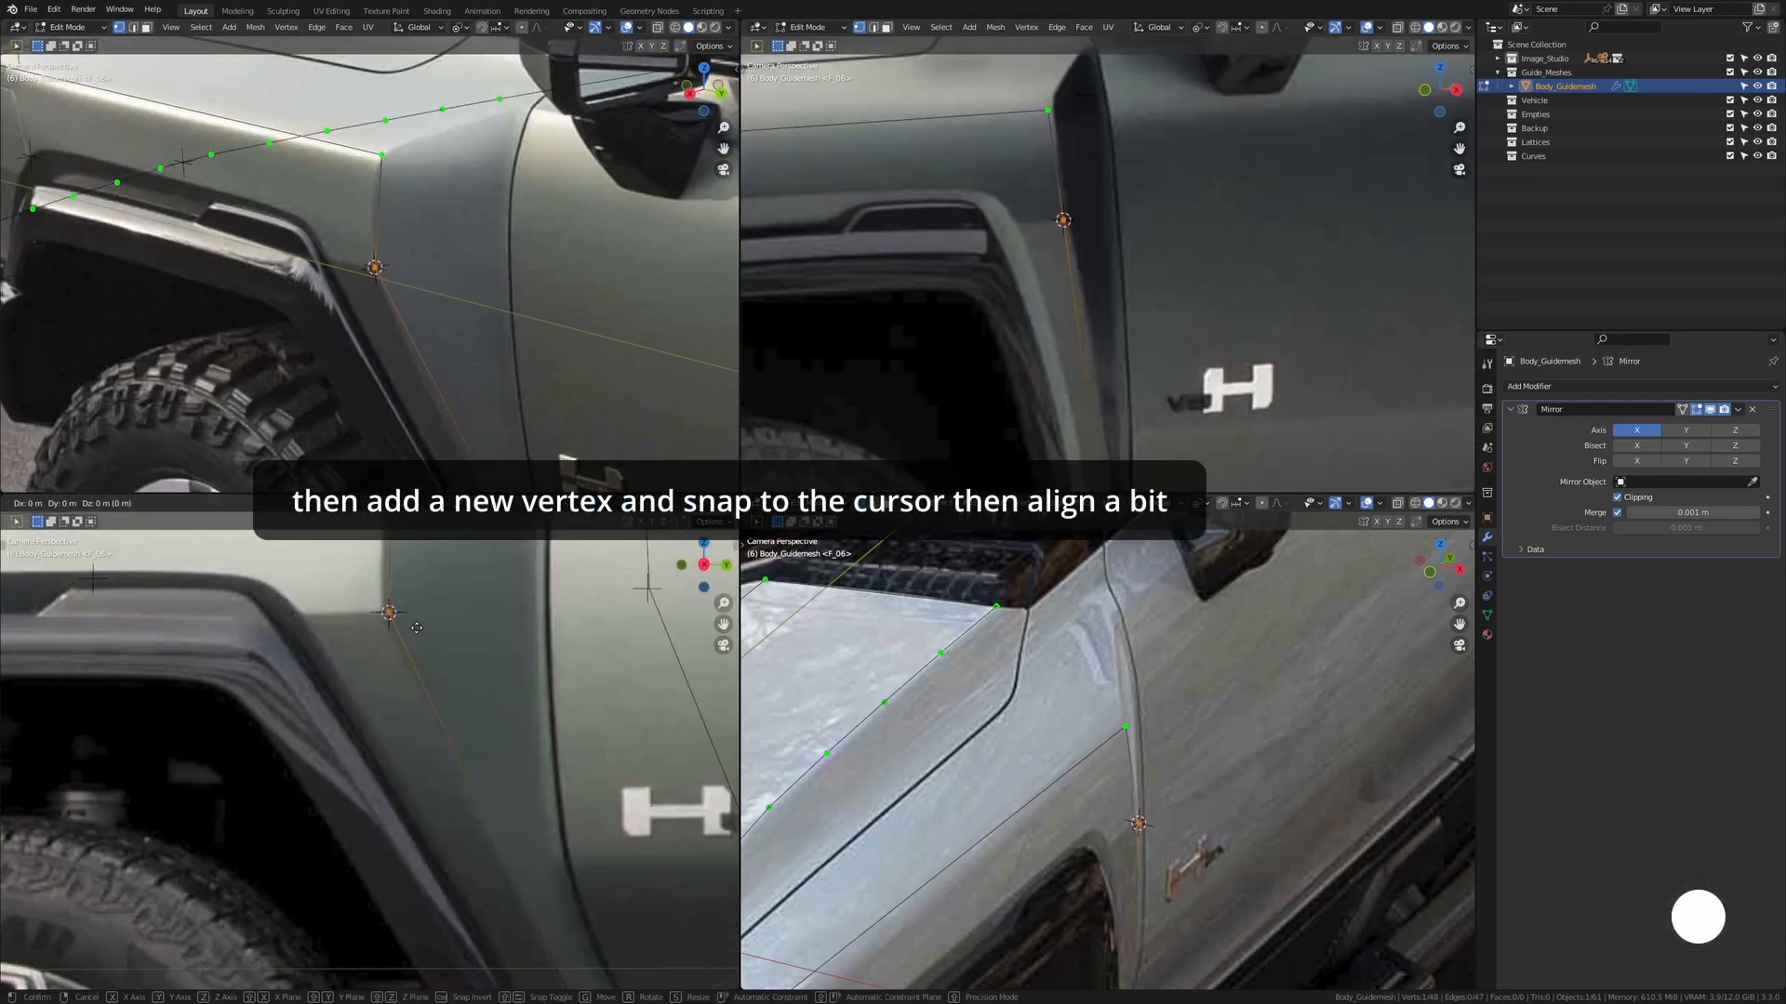
Align the snapped middle vertex along global Y and X with the bend in the fender edge above the wheel arch
{"action": "key", "text": "g"}
{"action": "key", "text": "y"}
{"action": "left_click", "coordinate": [415, 408]}
{"action": "key", "text": "g"}
{"action": "key", "text": "y"}
{"action": "left_click", "coordinate": [420, 651]}
{"action": "key", "text": "g"}
{"action": "key", "text": "x"}
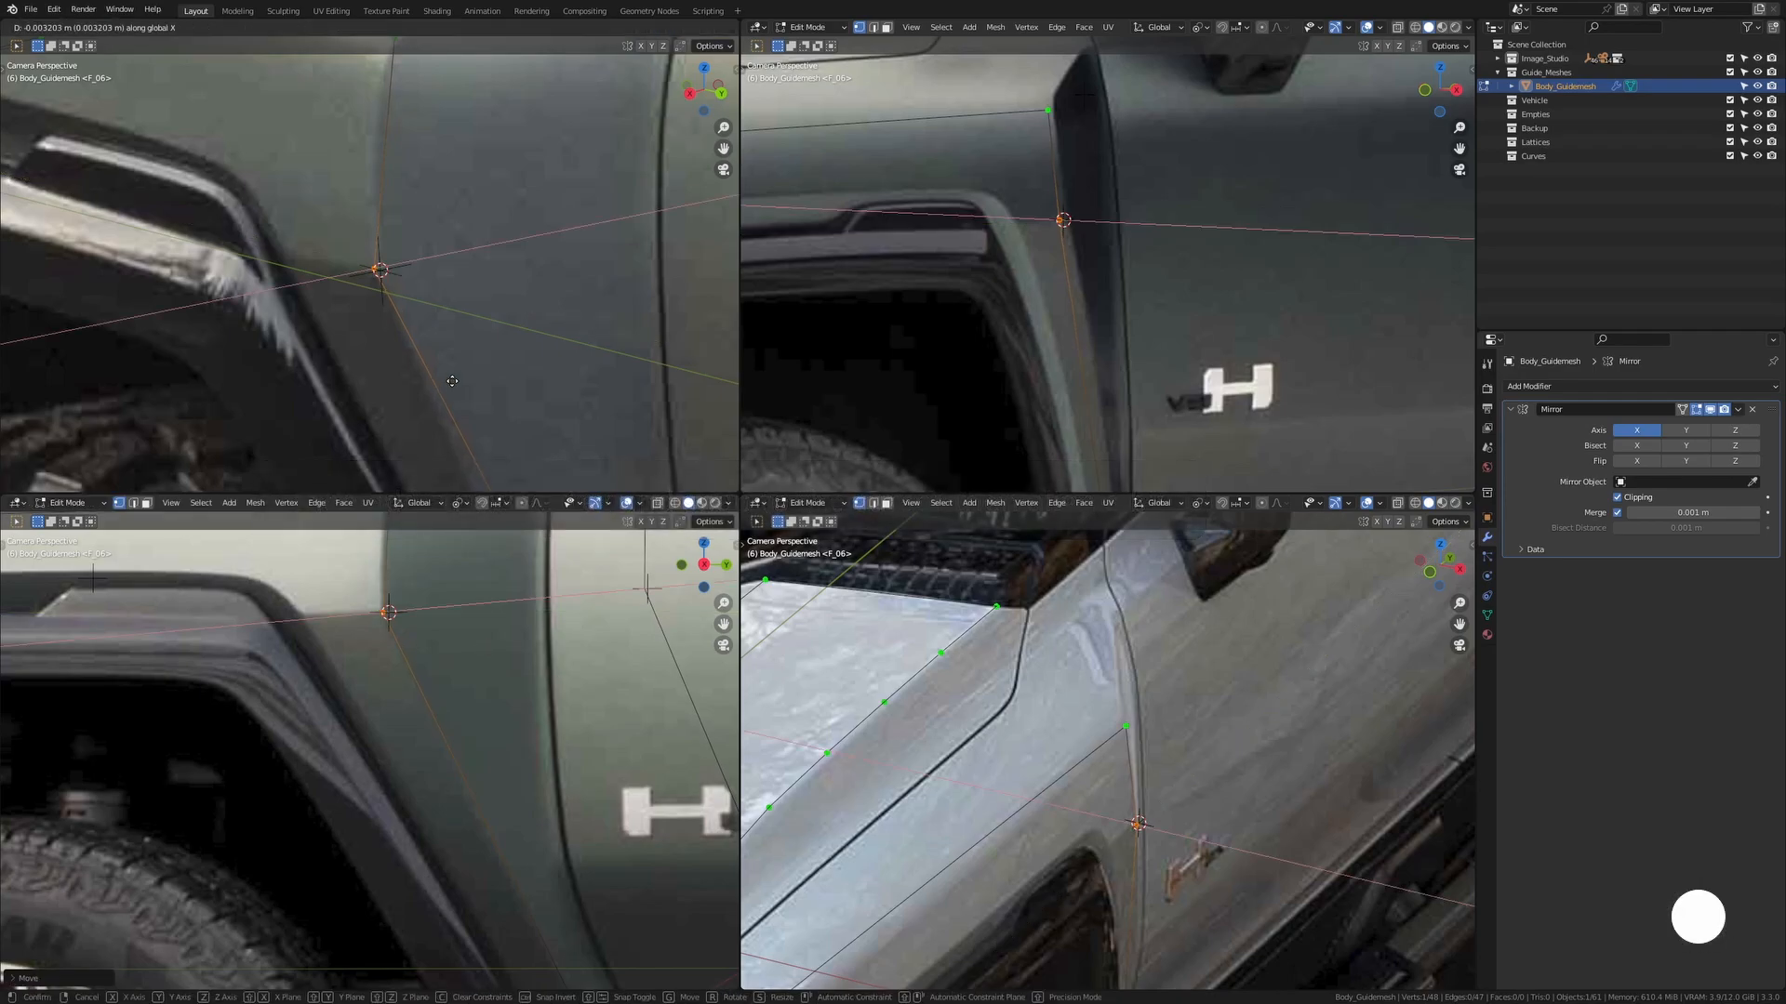
{"action": "left_click", "coordinate": [437, 409]}
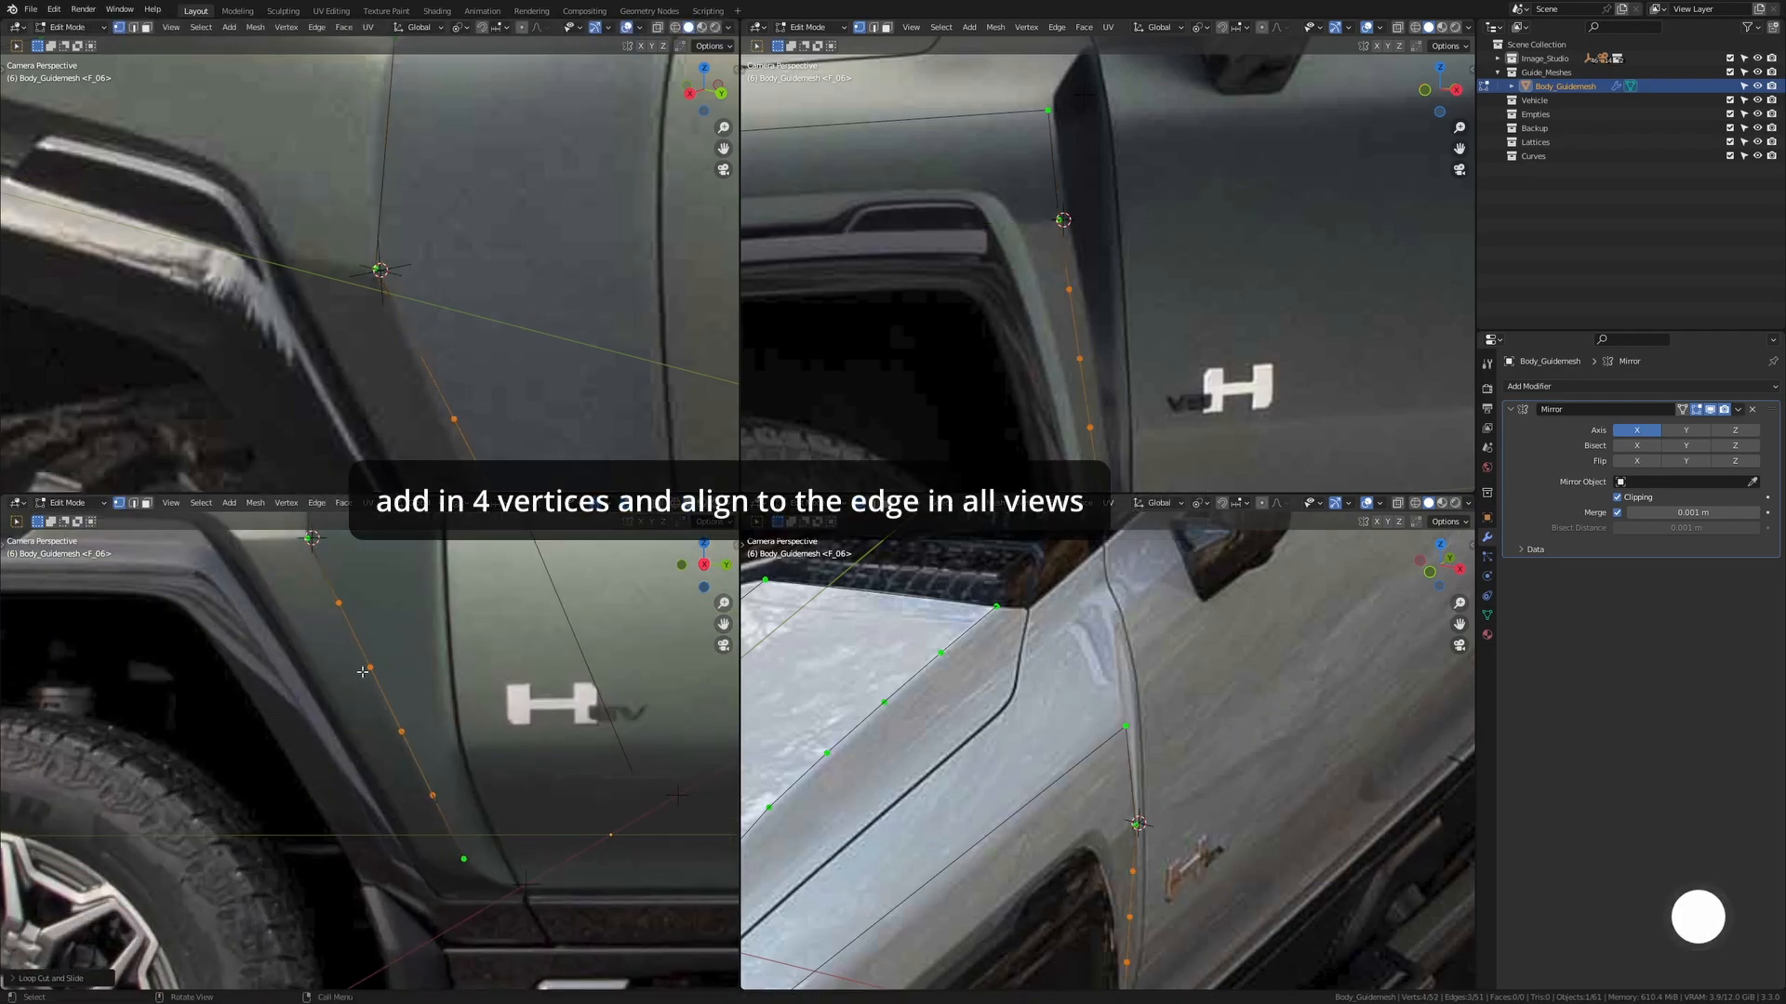
Add four vertices along the lower fender edge and align the lower ones along global X with the photos
{"action": "key", "text": "g"}
{"action": "key", "text": "x"}
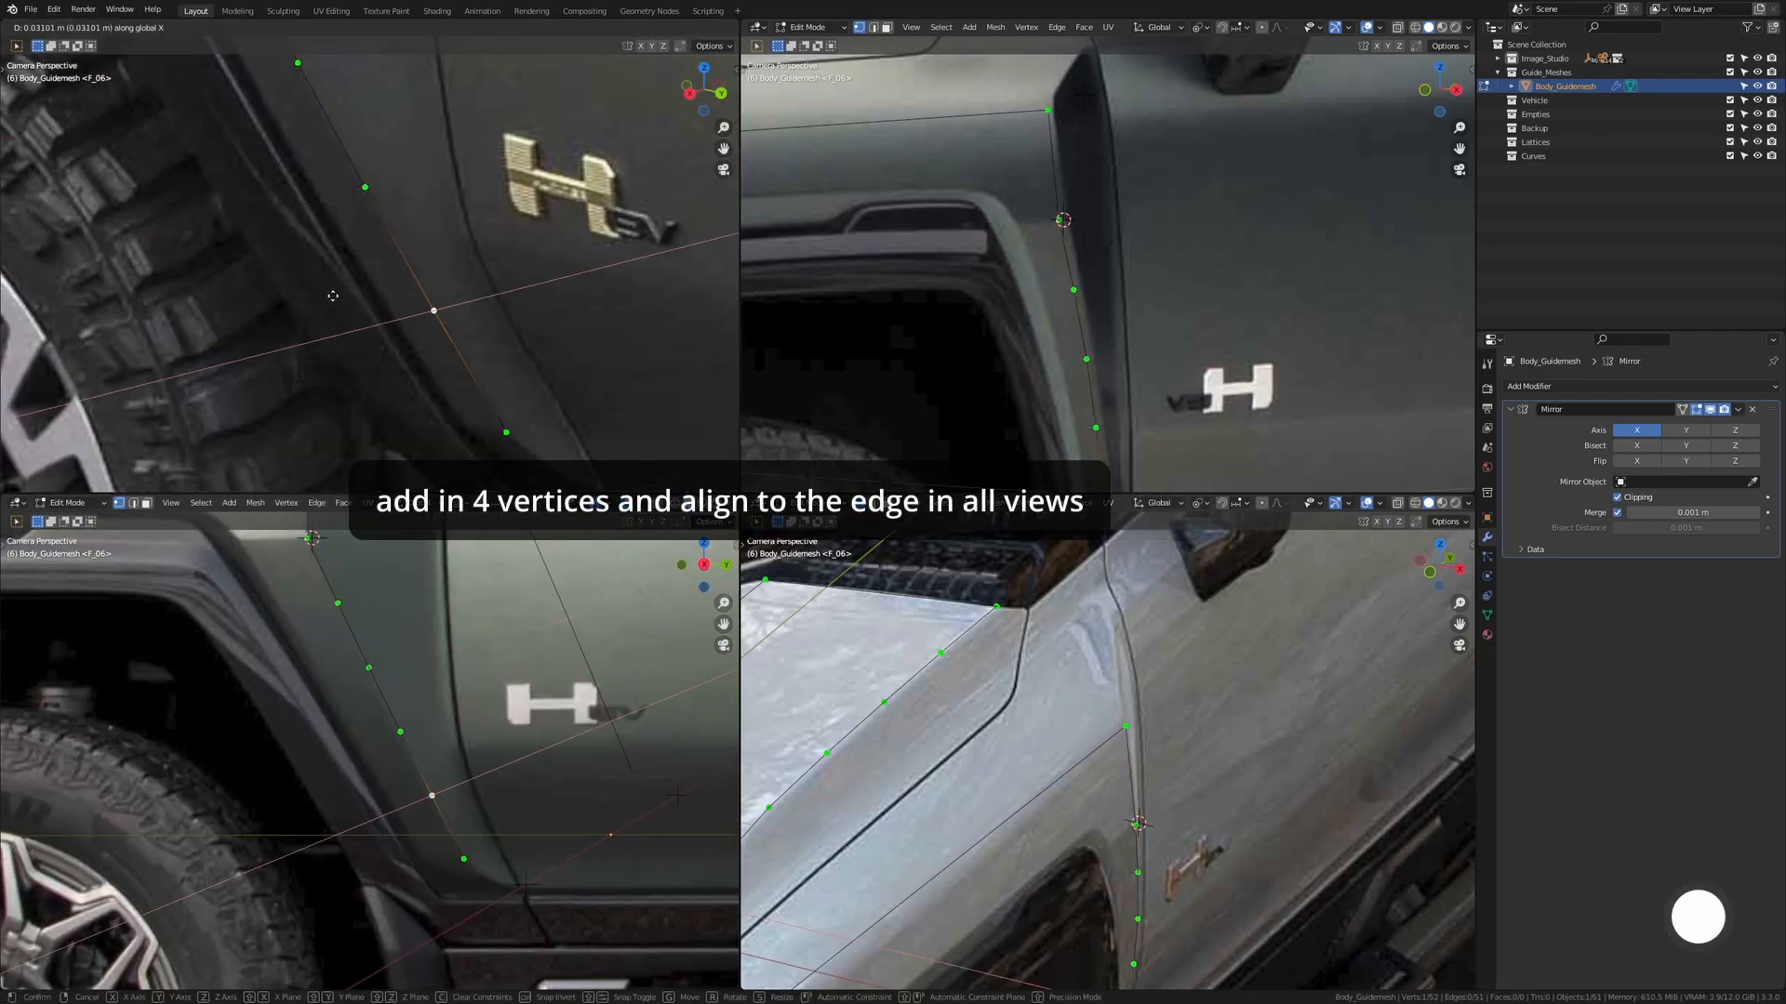
{"action": "left_click", "coordinate": [333, 295]}
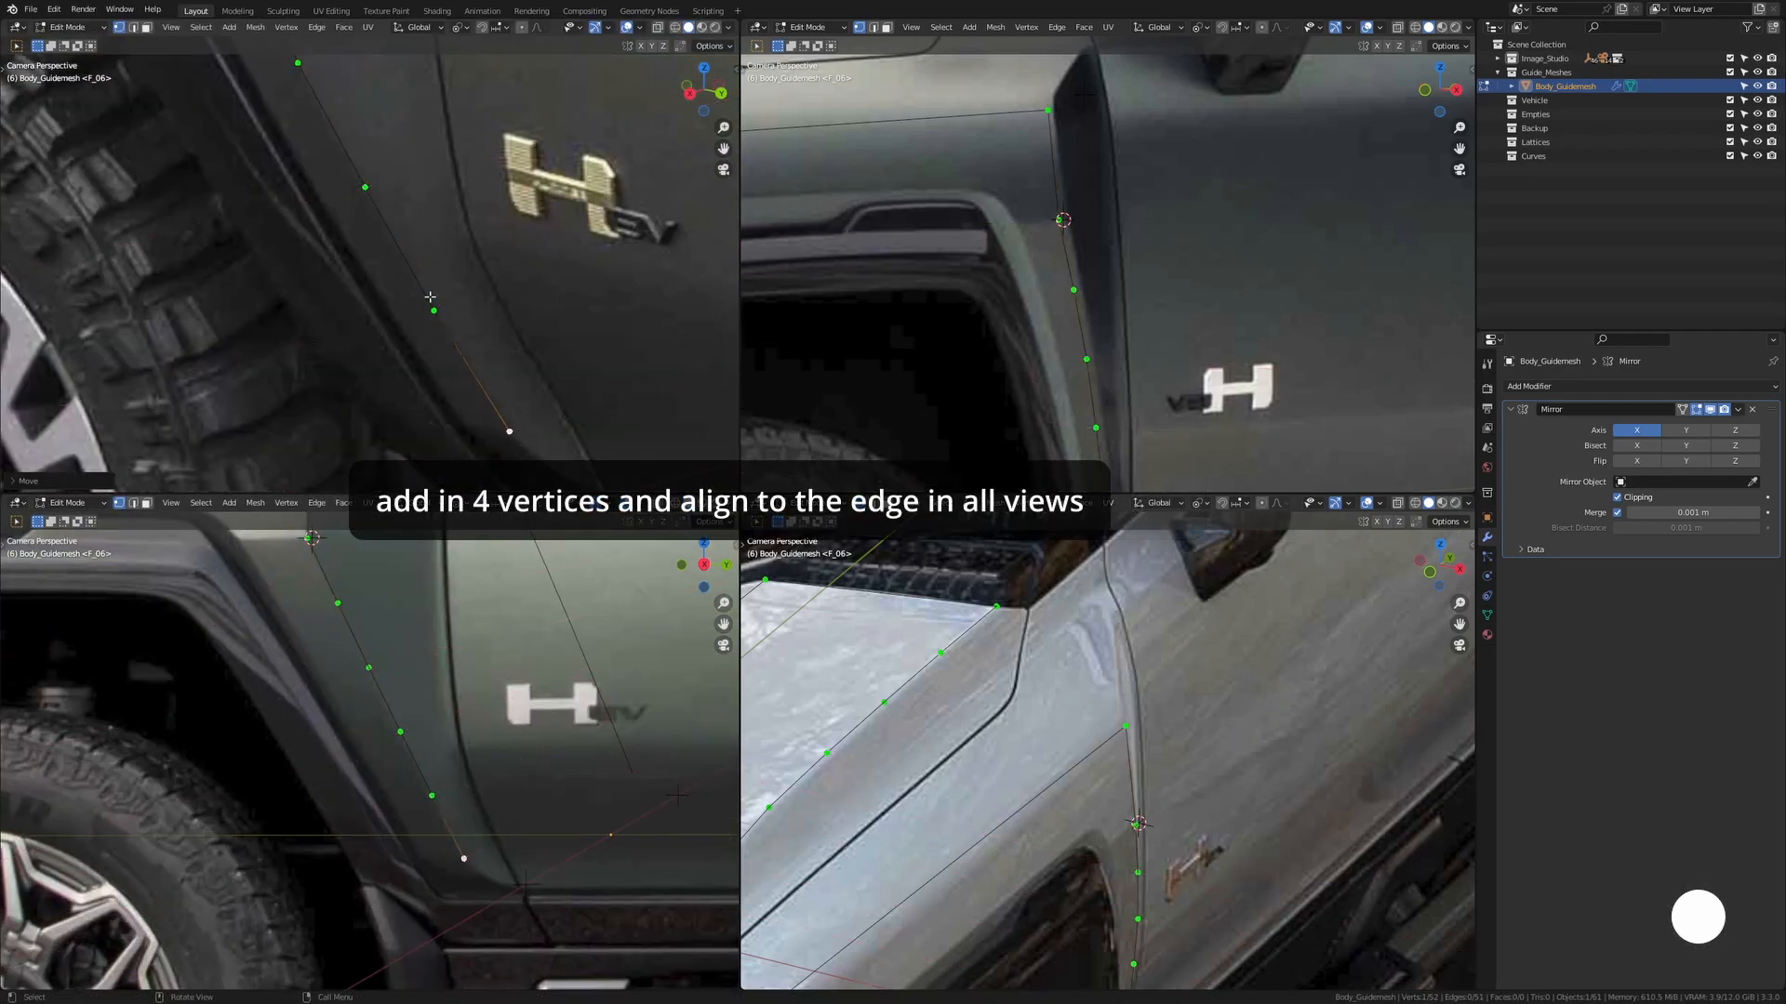
{"action": "key", "text": "g"}
{"action": "key", "text": "x"}
{"action": "middle_click_drag", "start_coordinate": [335, 279], "coordinate": [387, 455], "text": "shift"}
{"action": "key", "text": "Tab"}
{"action": "scroll", "coordinate": [391, 744], "scroll_direction": "down", "scroll_amount": 5}
{"action": "key", "text": "Tab"}
{"action": "scroll", "coordinate": [390, 744], "scroll_direction": "up", "scroll_amount": 9}
{"action": "scroll", "coordinate": [1024, 863], "scroll_direction": "down", "scroll_amount": 2}
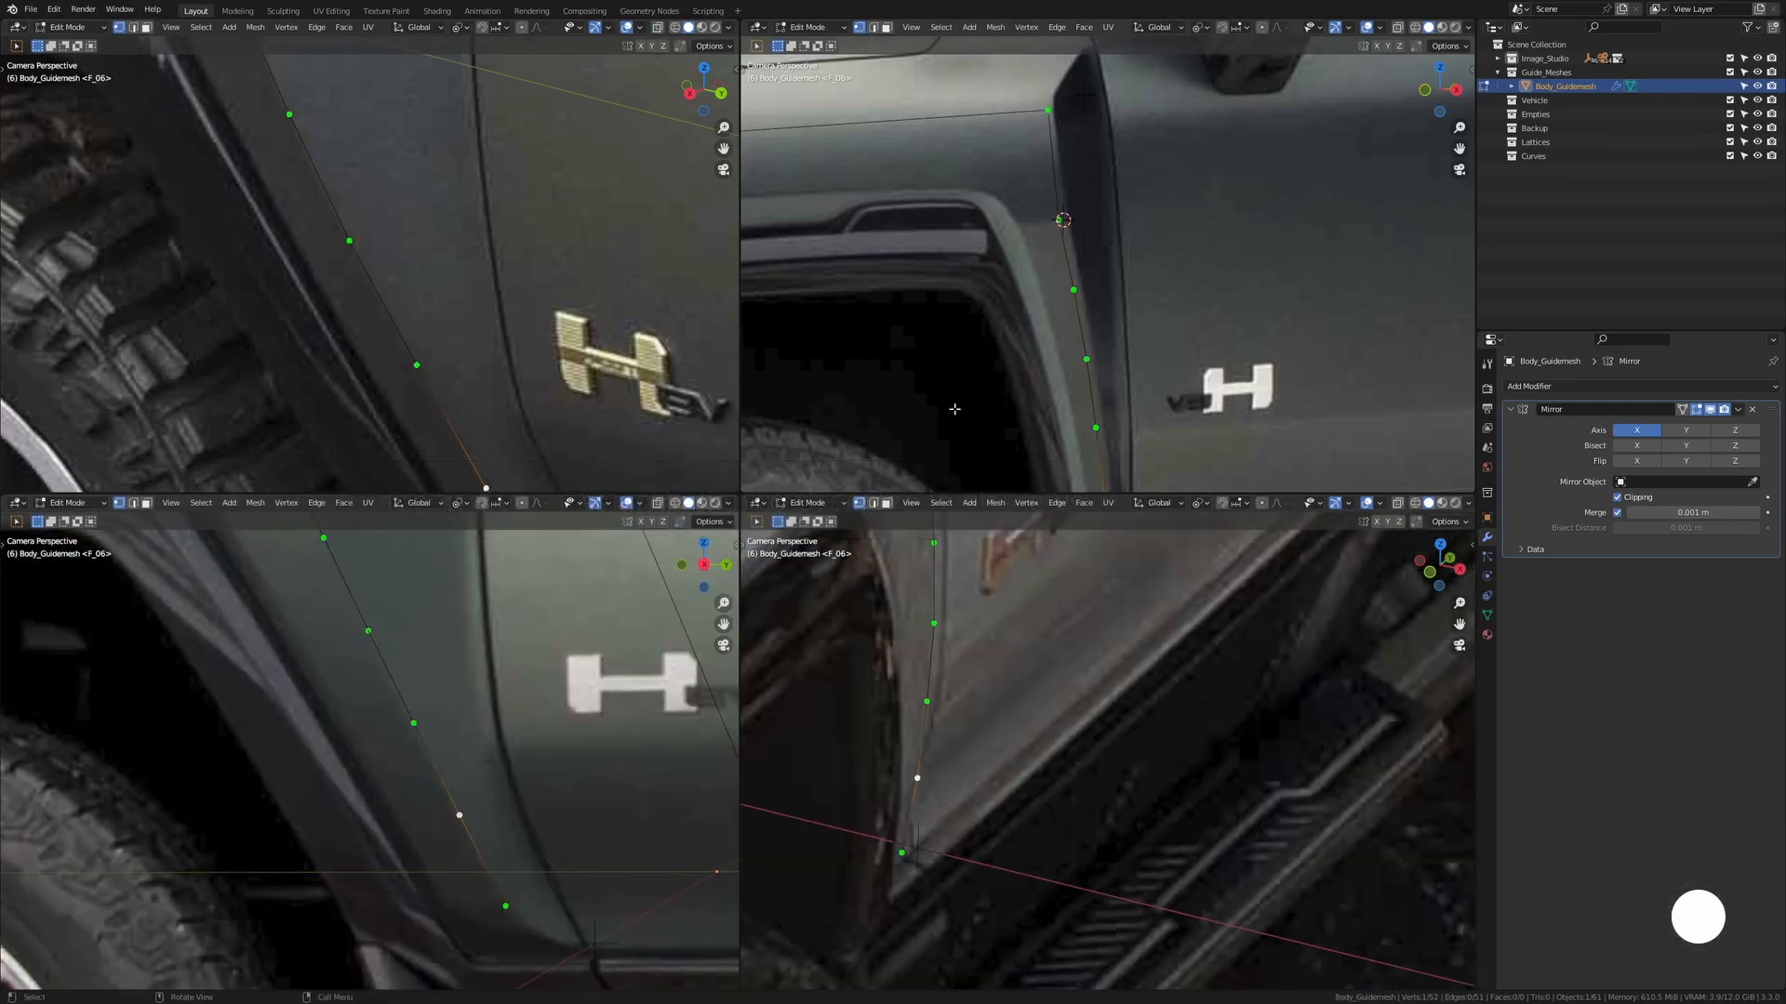